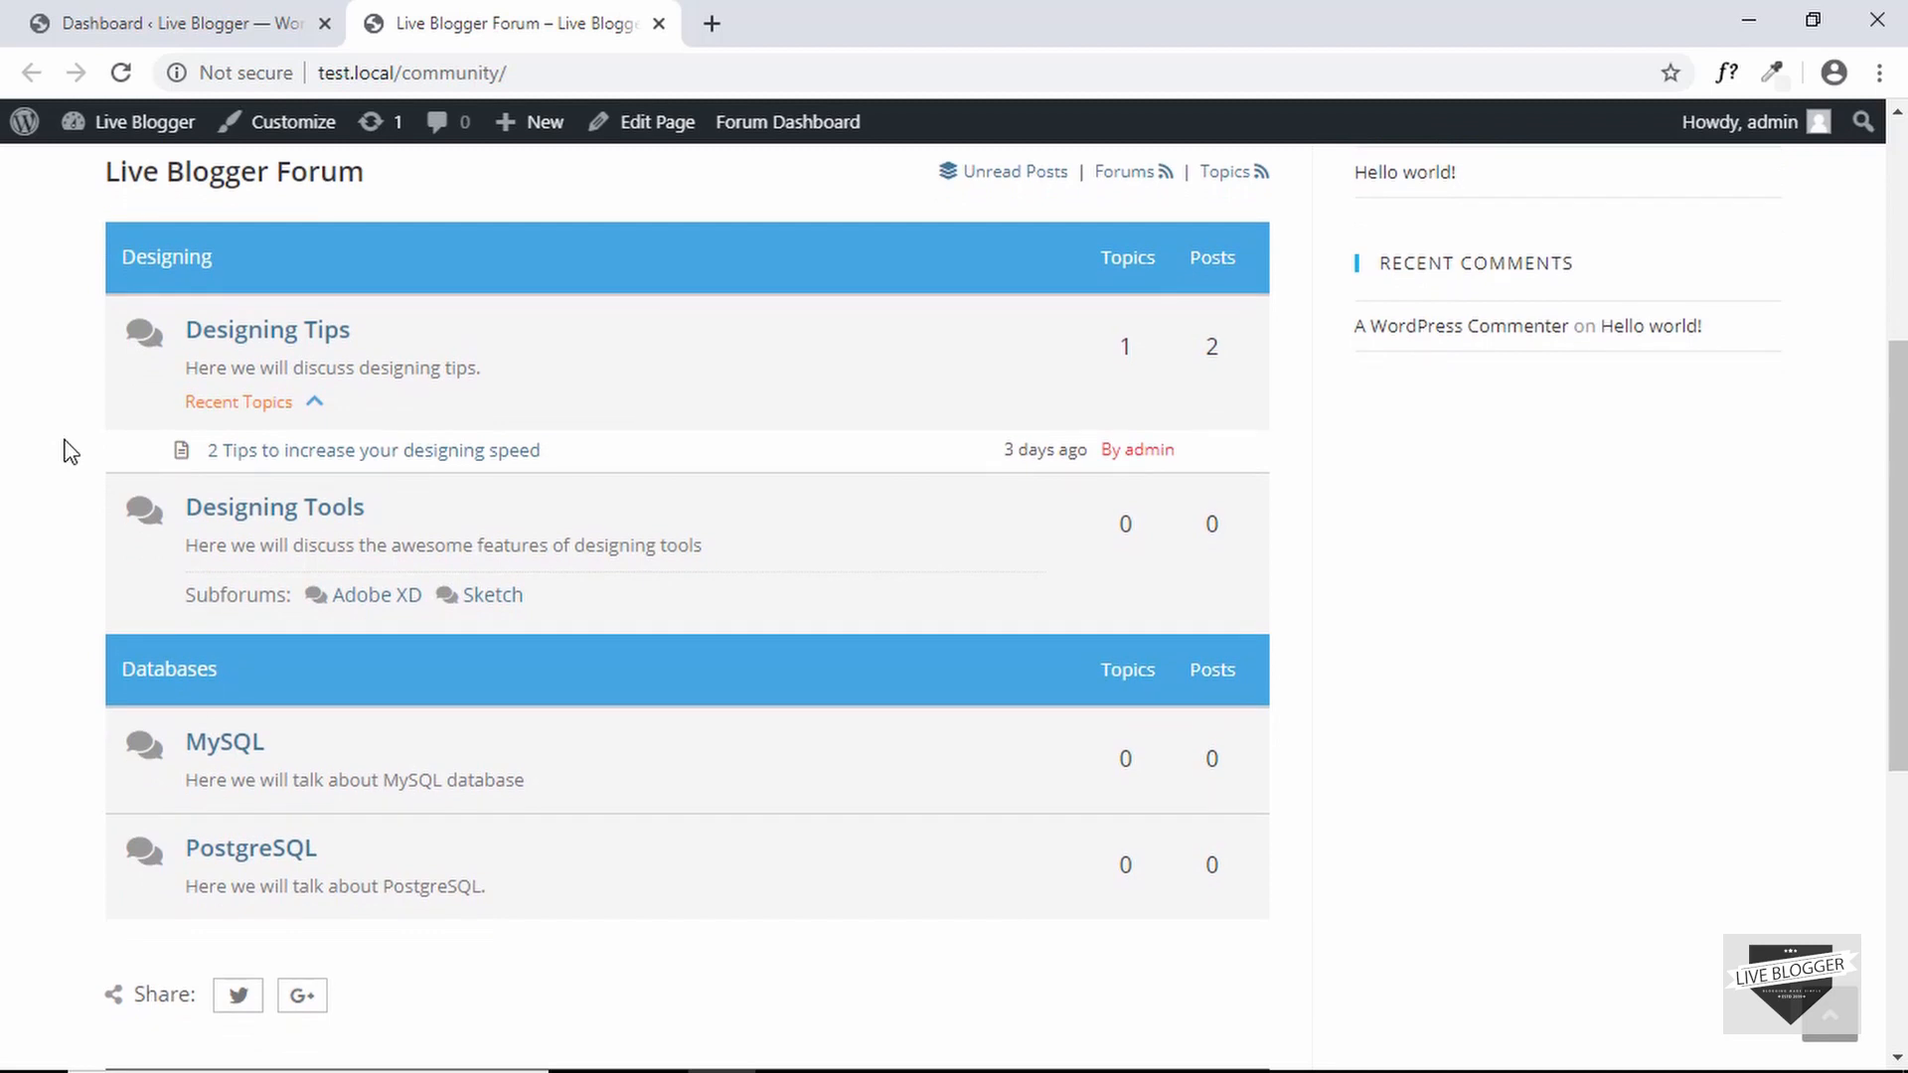
# - Review the forum's categories and subforums on the live page and in the admin list of categories and forums
pyautogui.scroll(1, 70, 452)
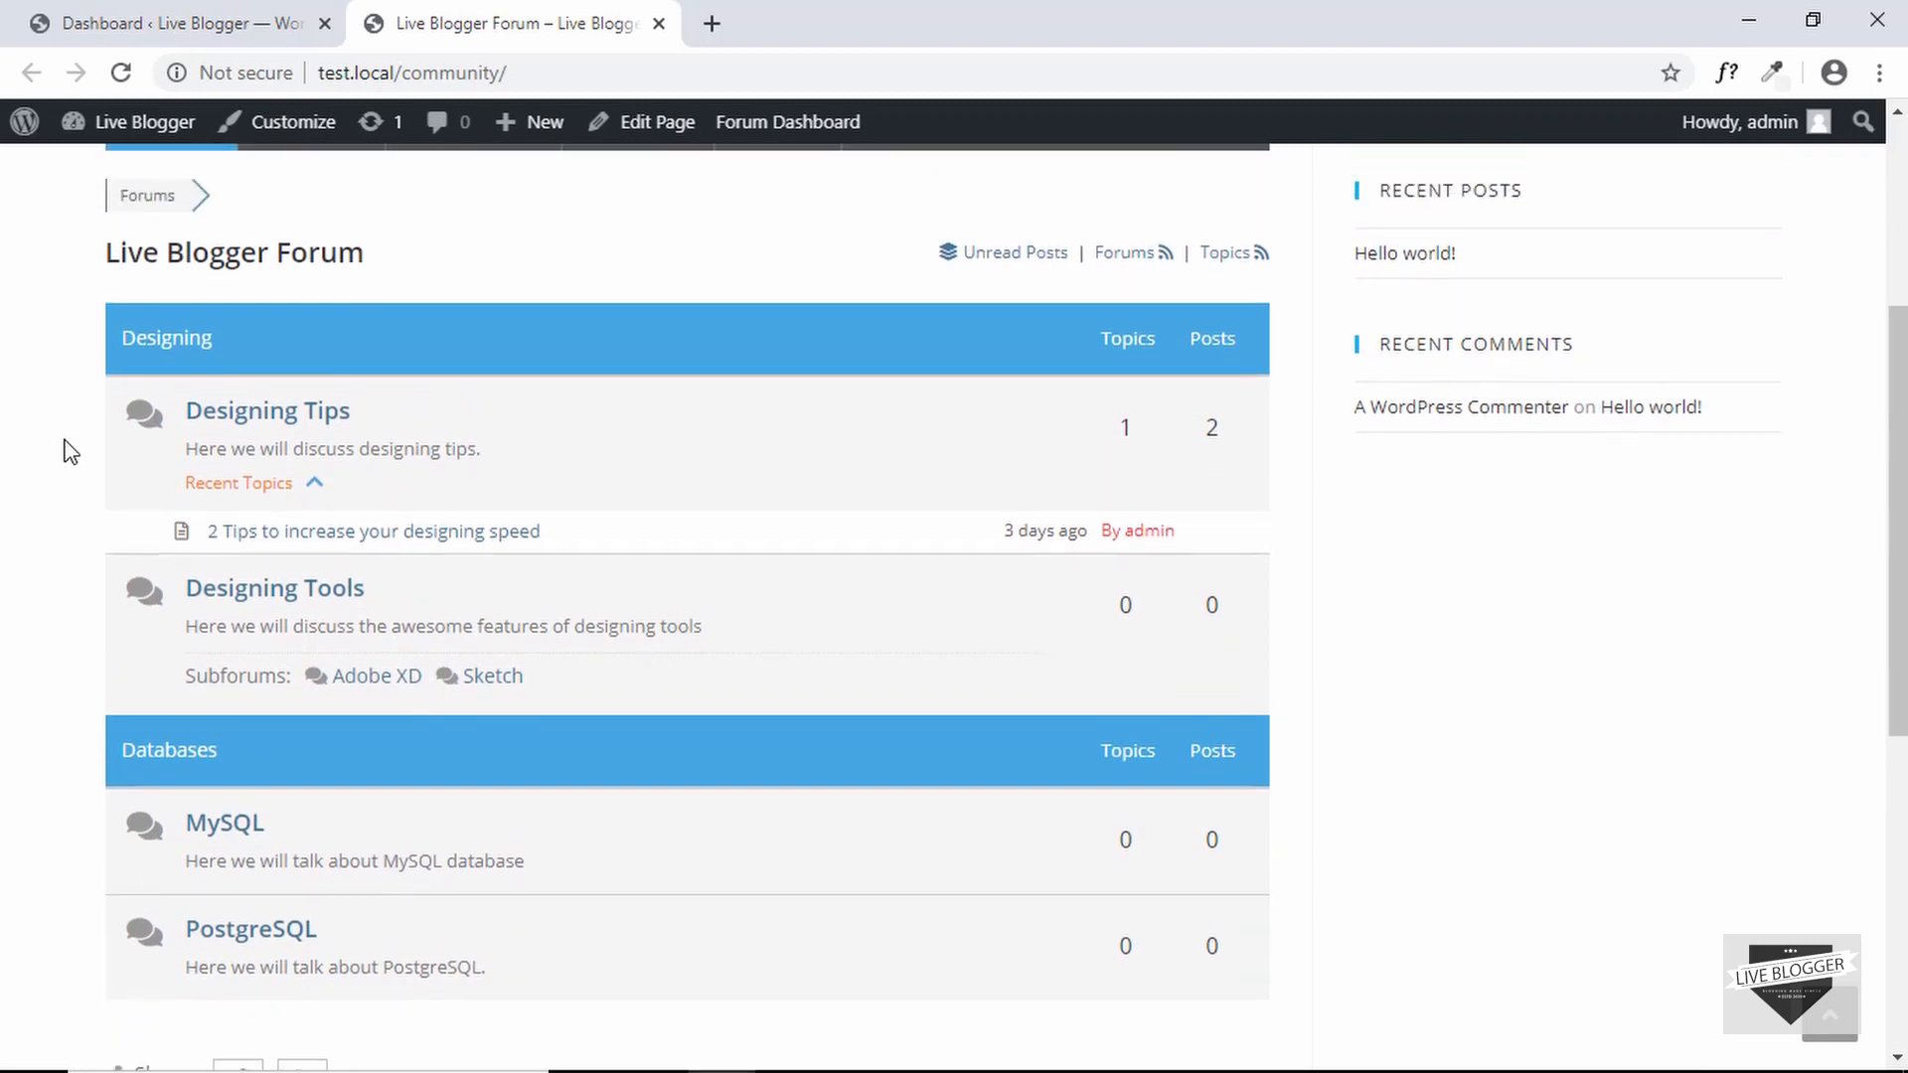
pyautogui.click(204, 24)
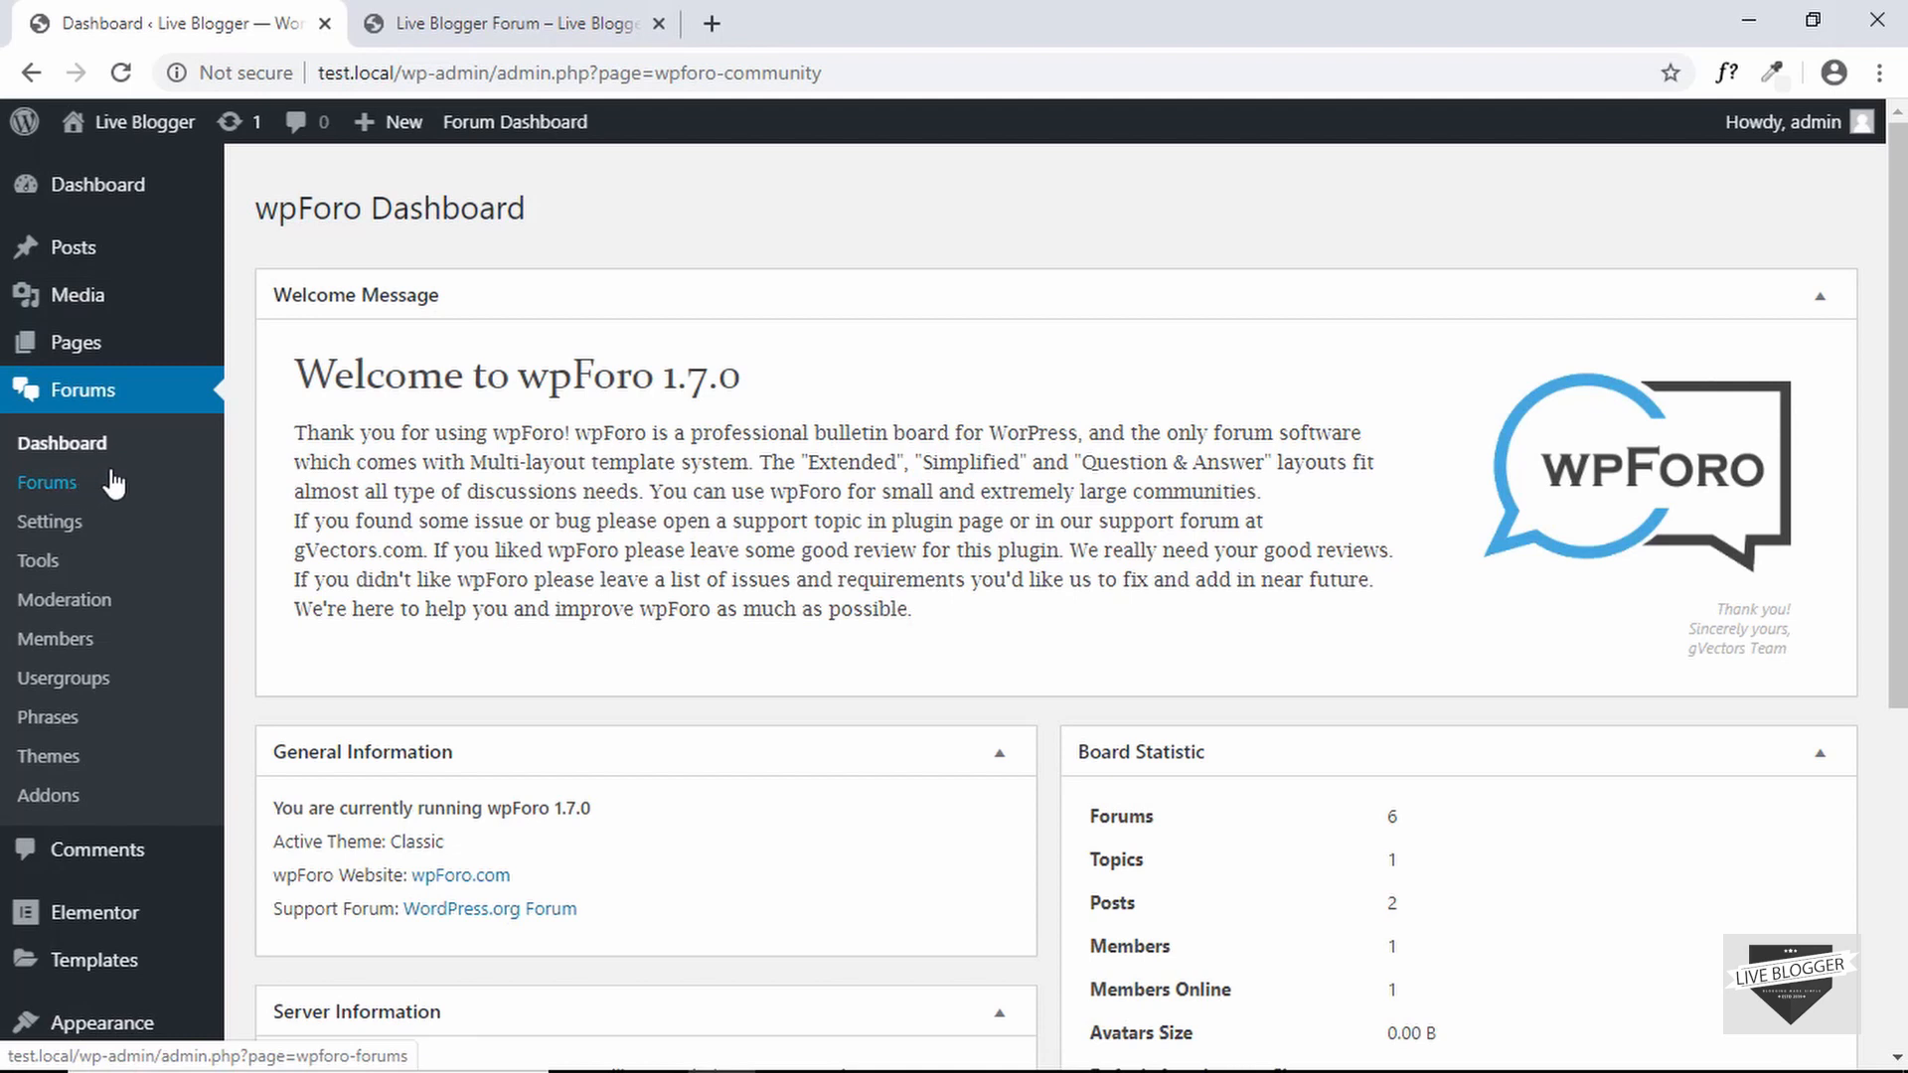
pyautogui.click(54, 487)
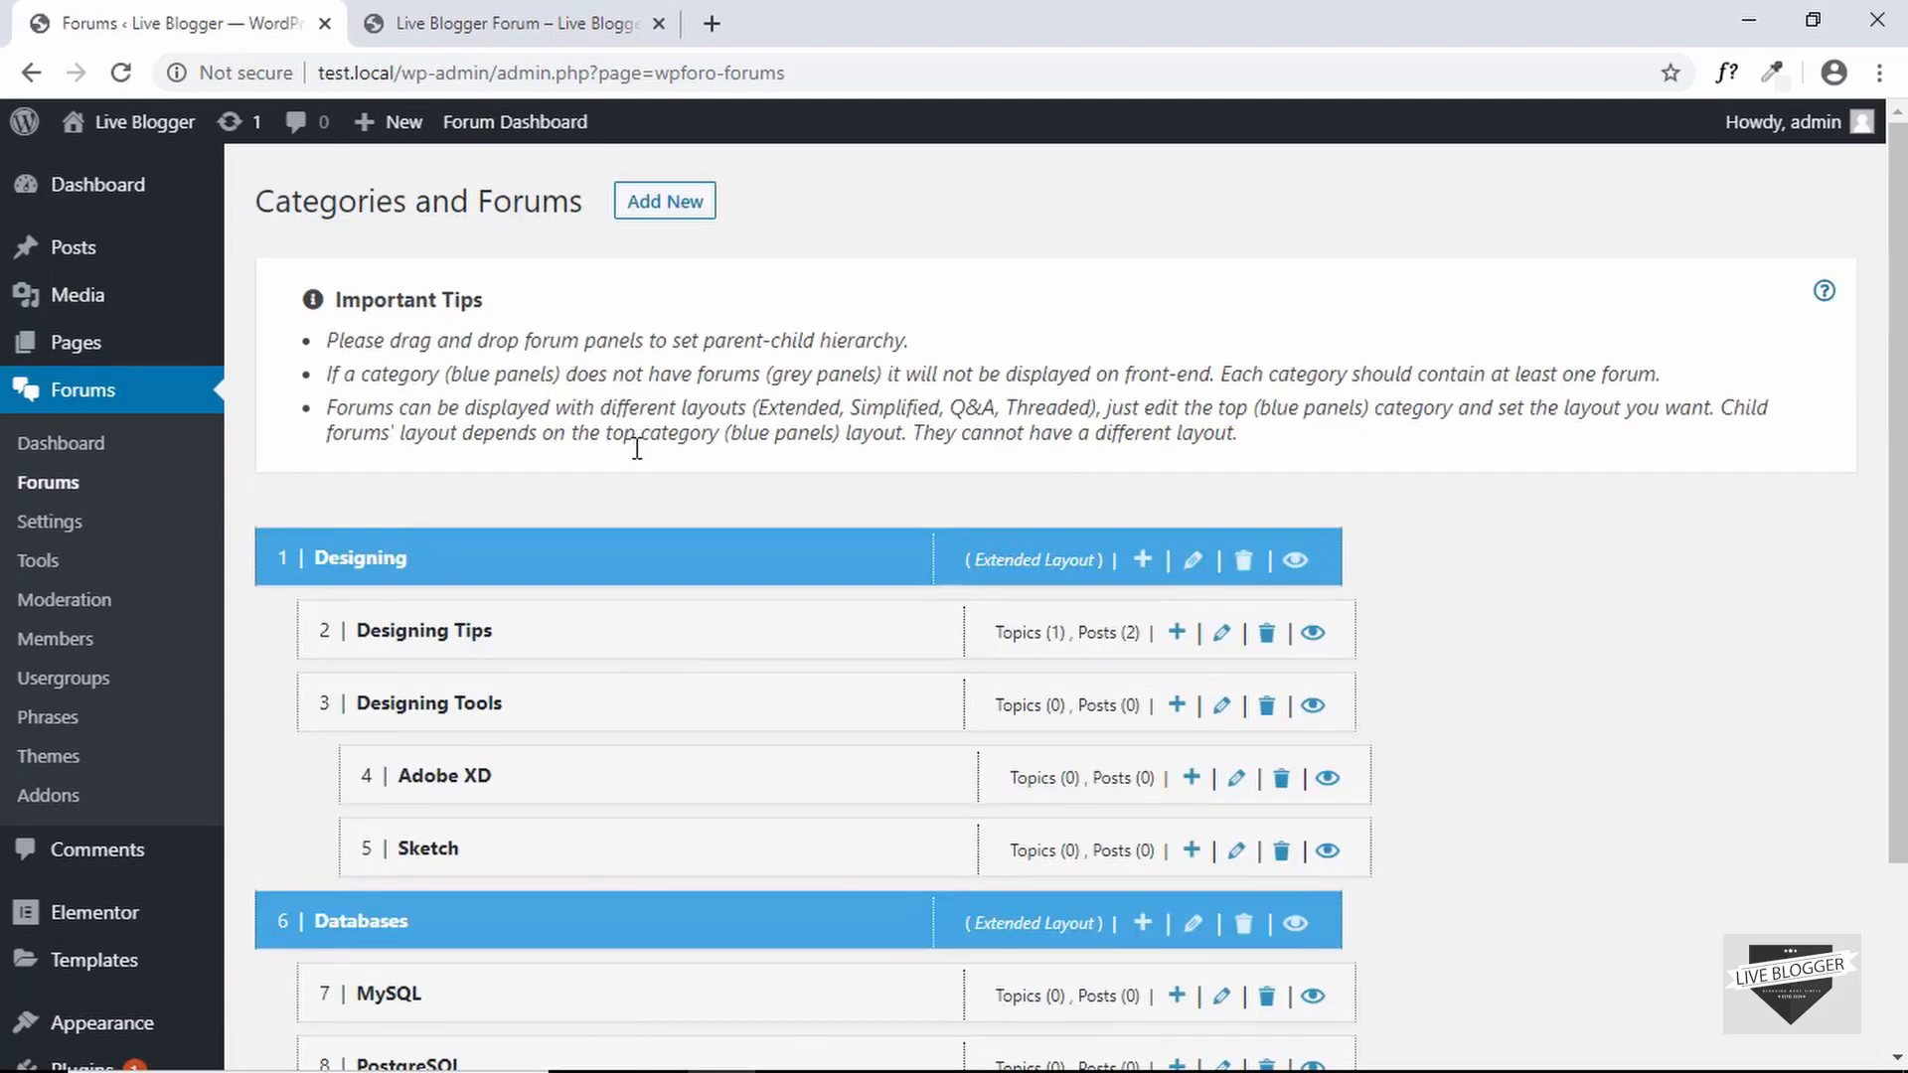
pyautogui.scroll(-3, 562, 604)
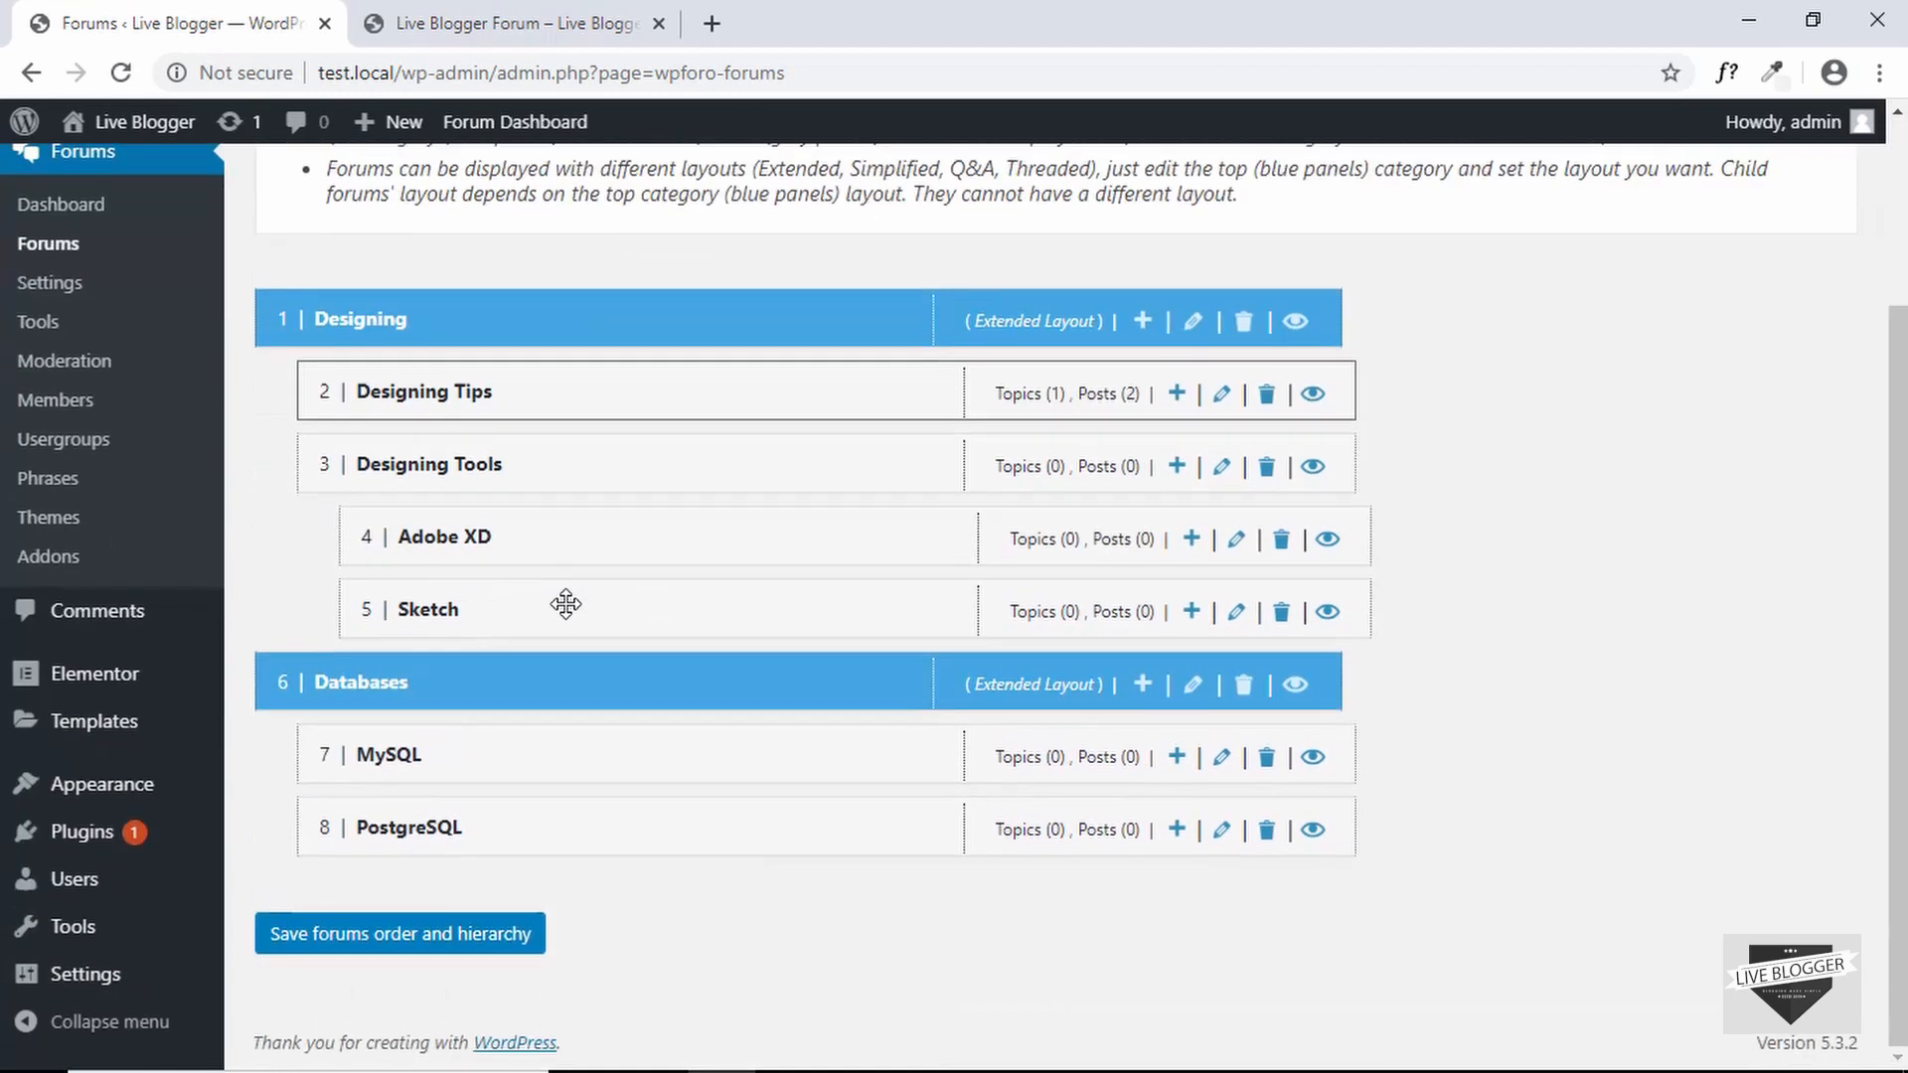
pyautogui.scroll(3, 546, 712)
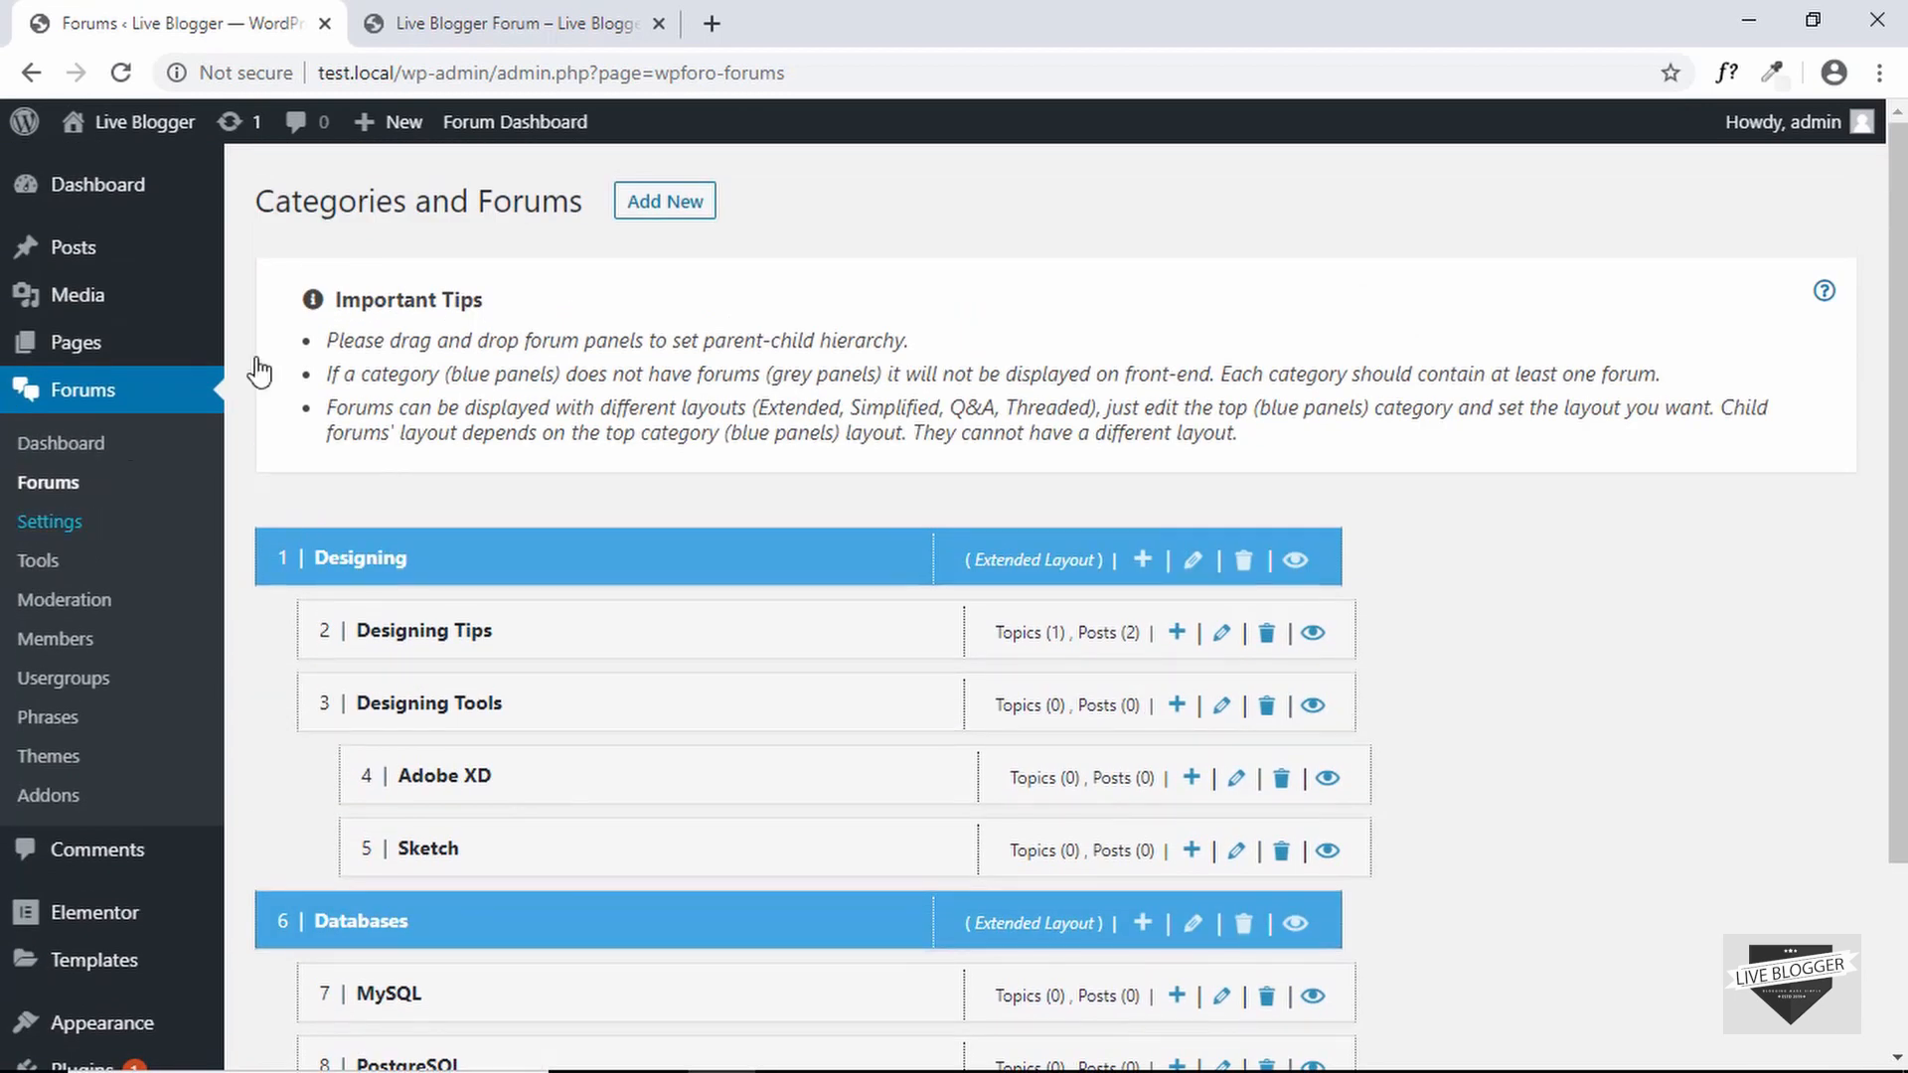
# - Change the forum title to "Live Blogger Community" in the general forum settings, save the options and reload the live forum page
pyautogui.click(50, 534)
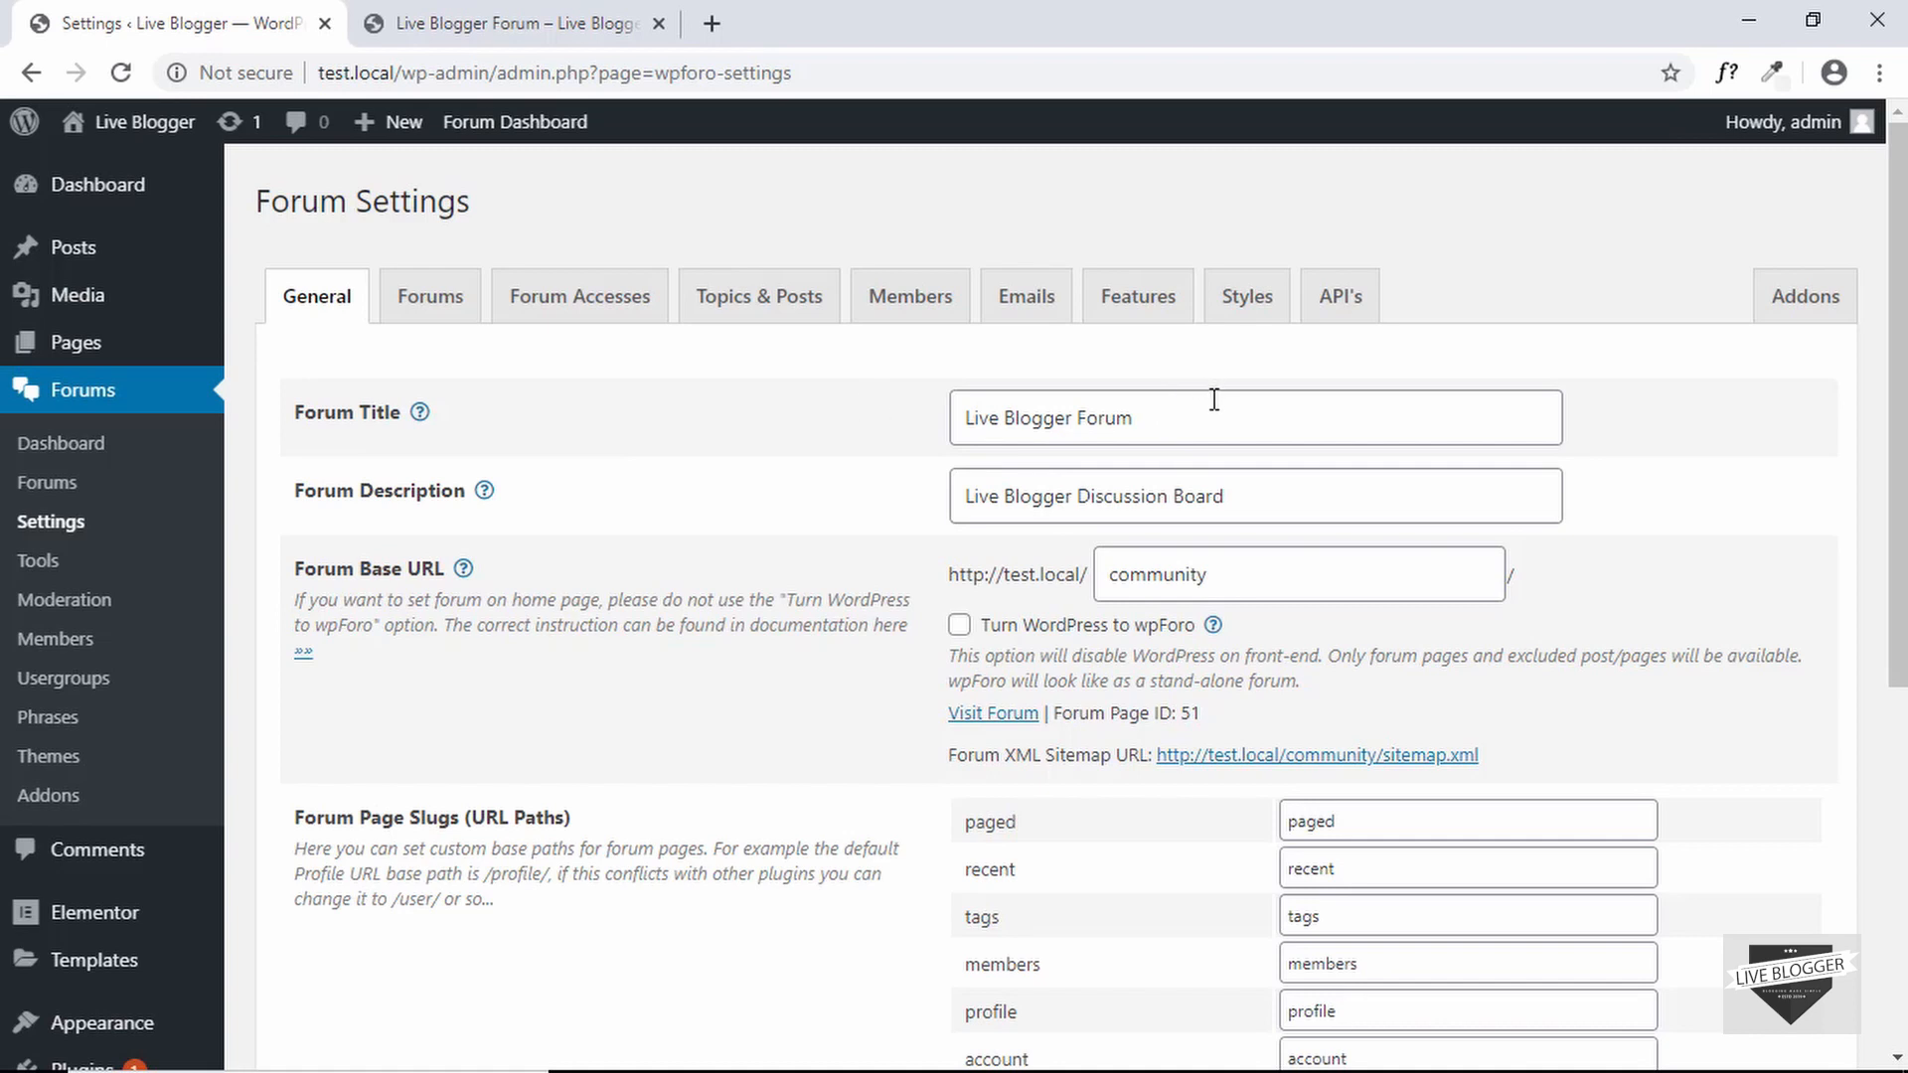
pyautogui.moveTo(1074, 418); pyautogui.dragTo(914, 434)
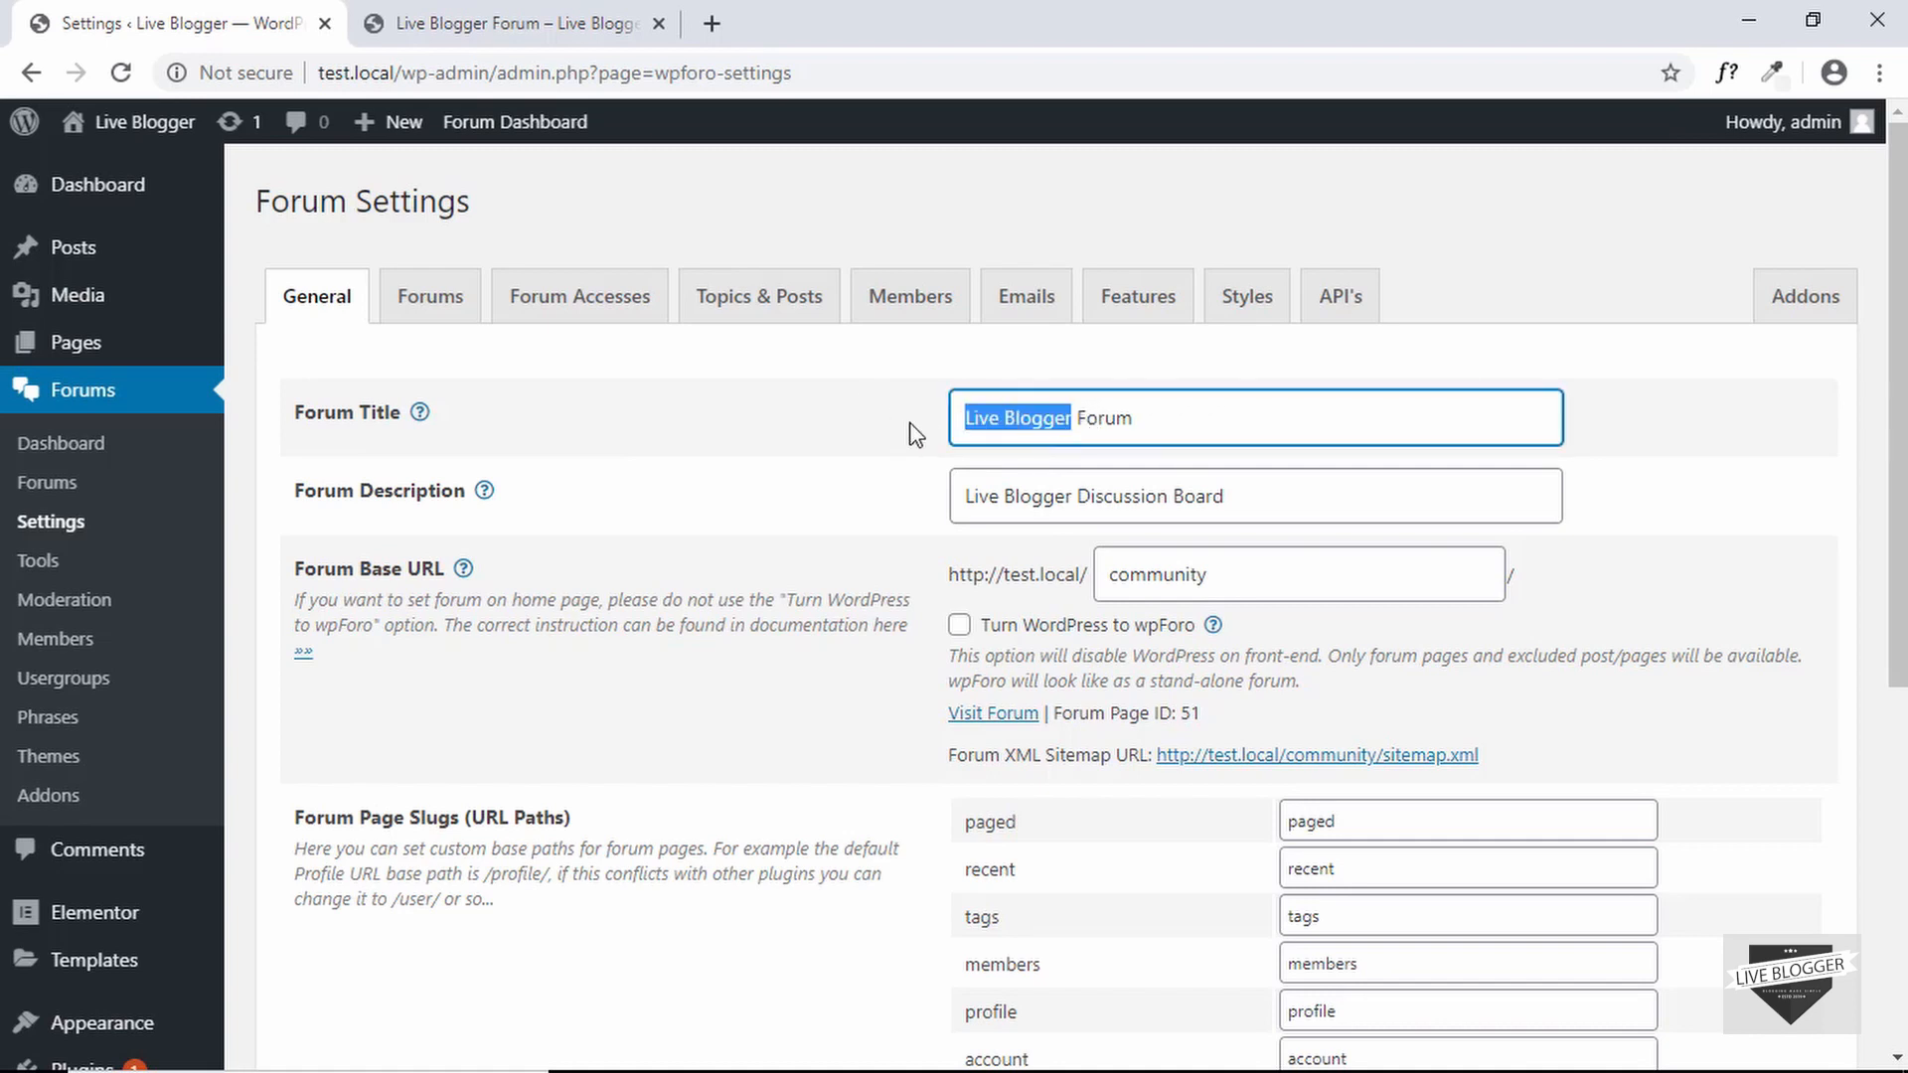
pyautogui.click(1224, 415)
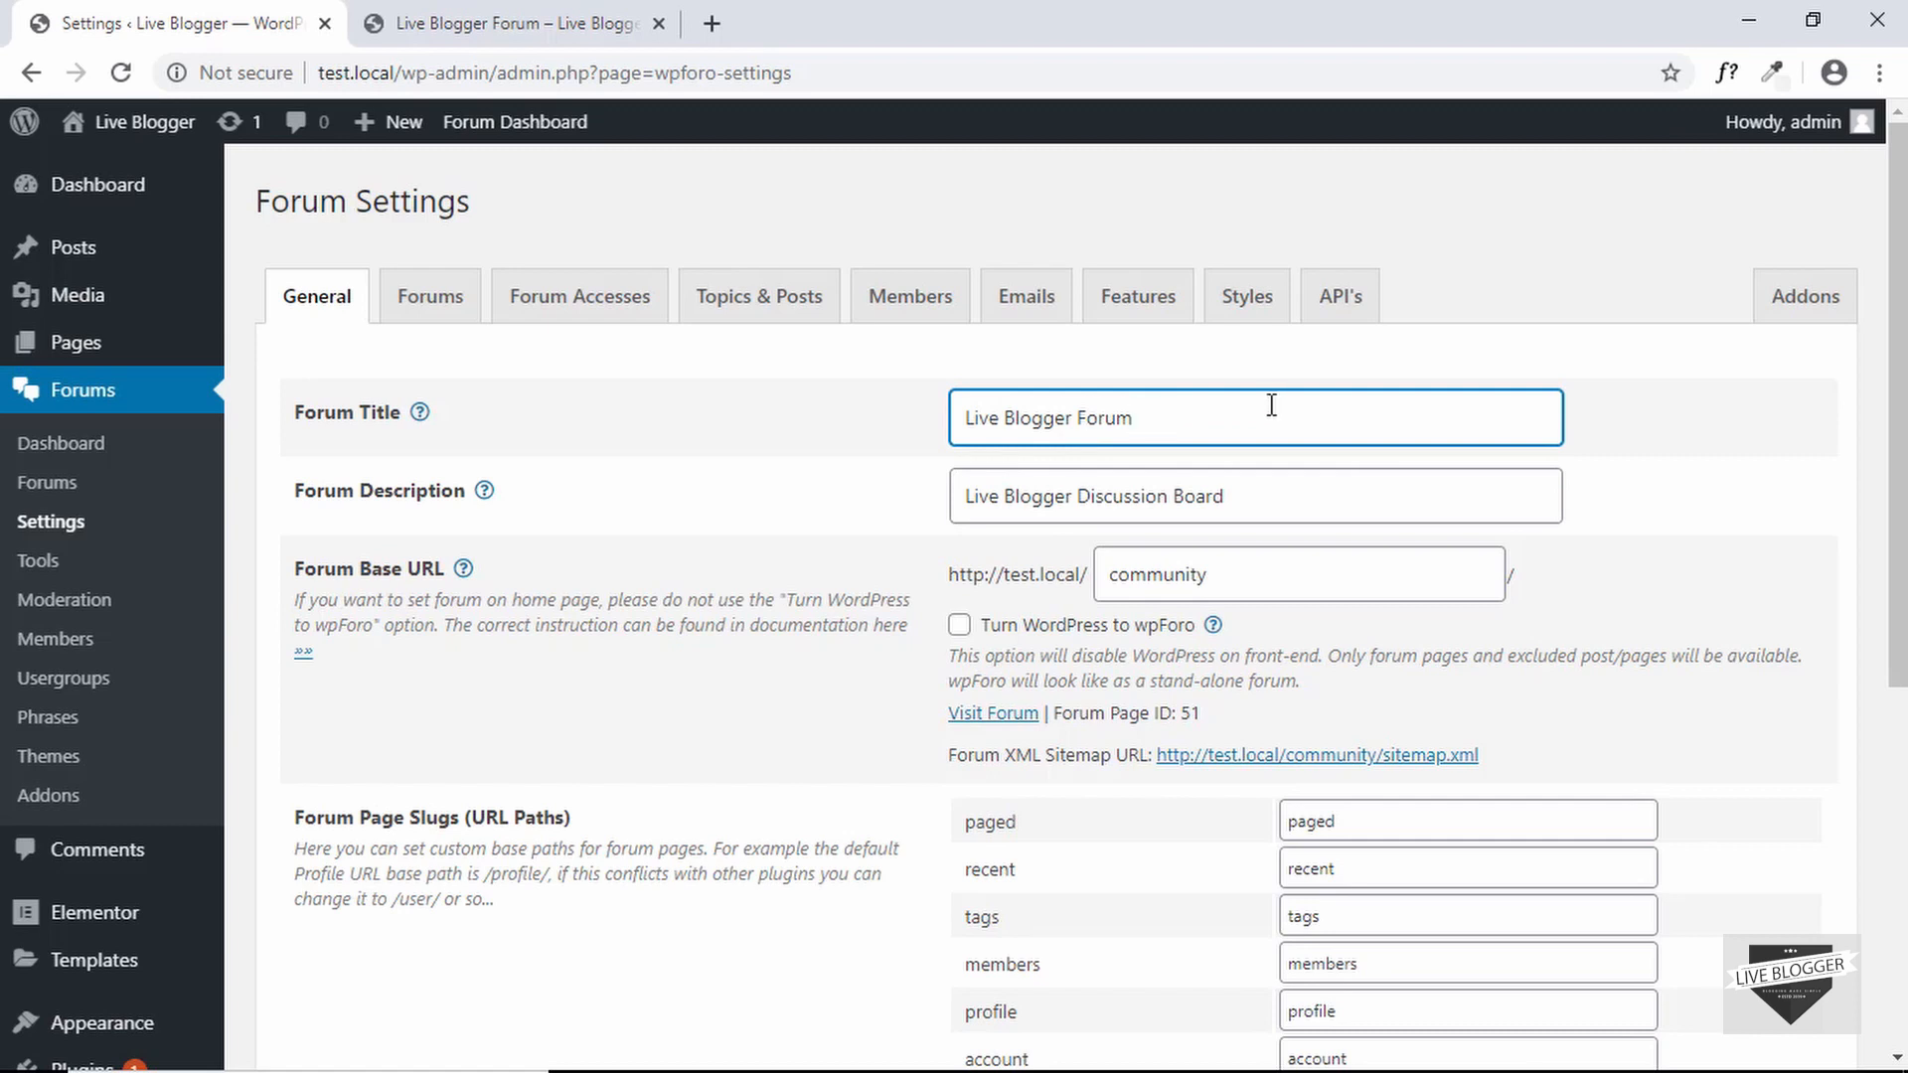
pyautogui.press('BackSpace')
pyautogui.scroll(-6, 786, 440)
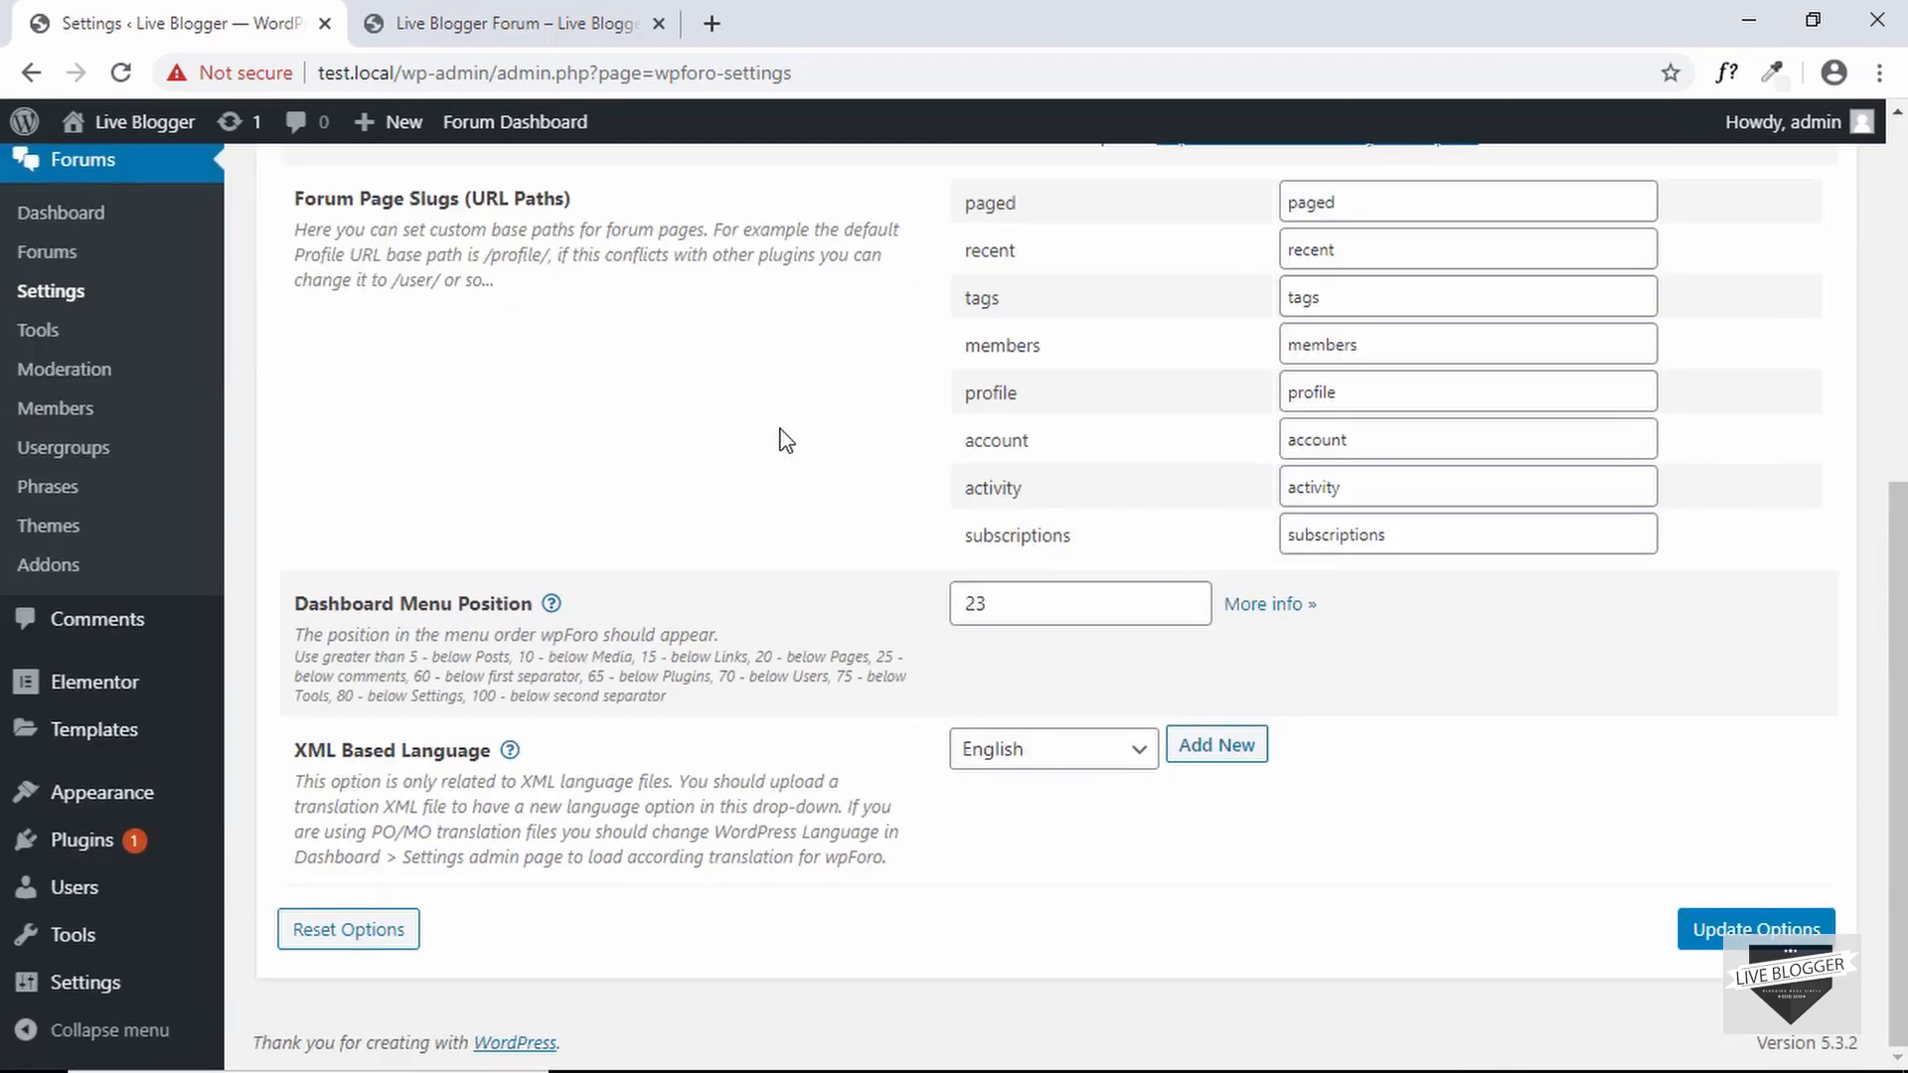
pyautogui.click(1756, 932)
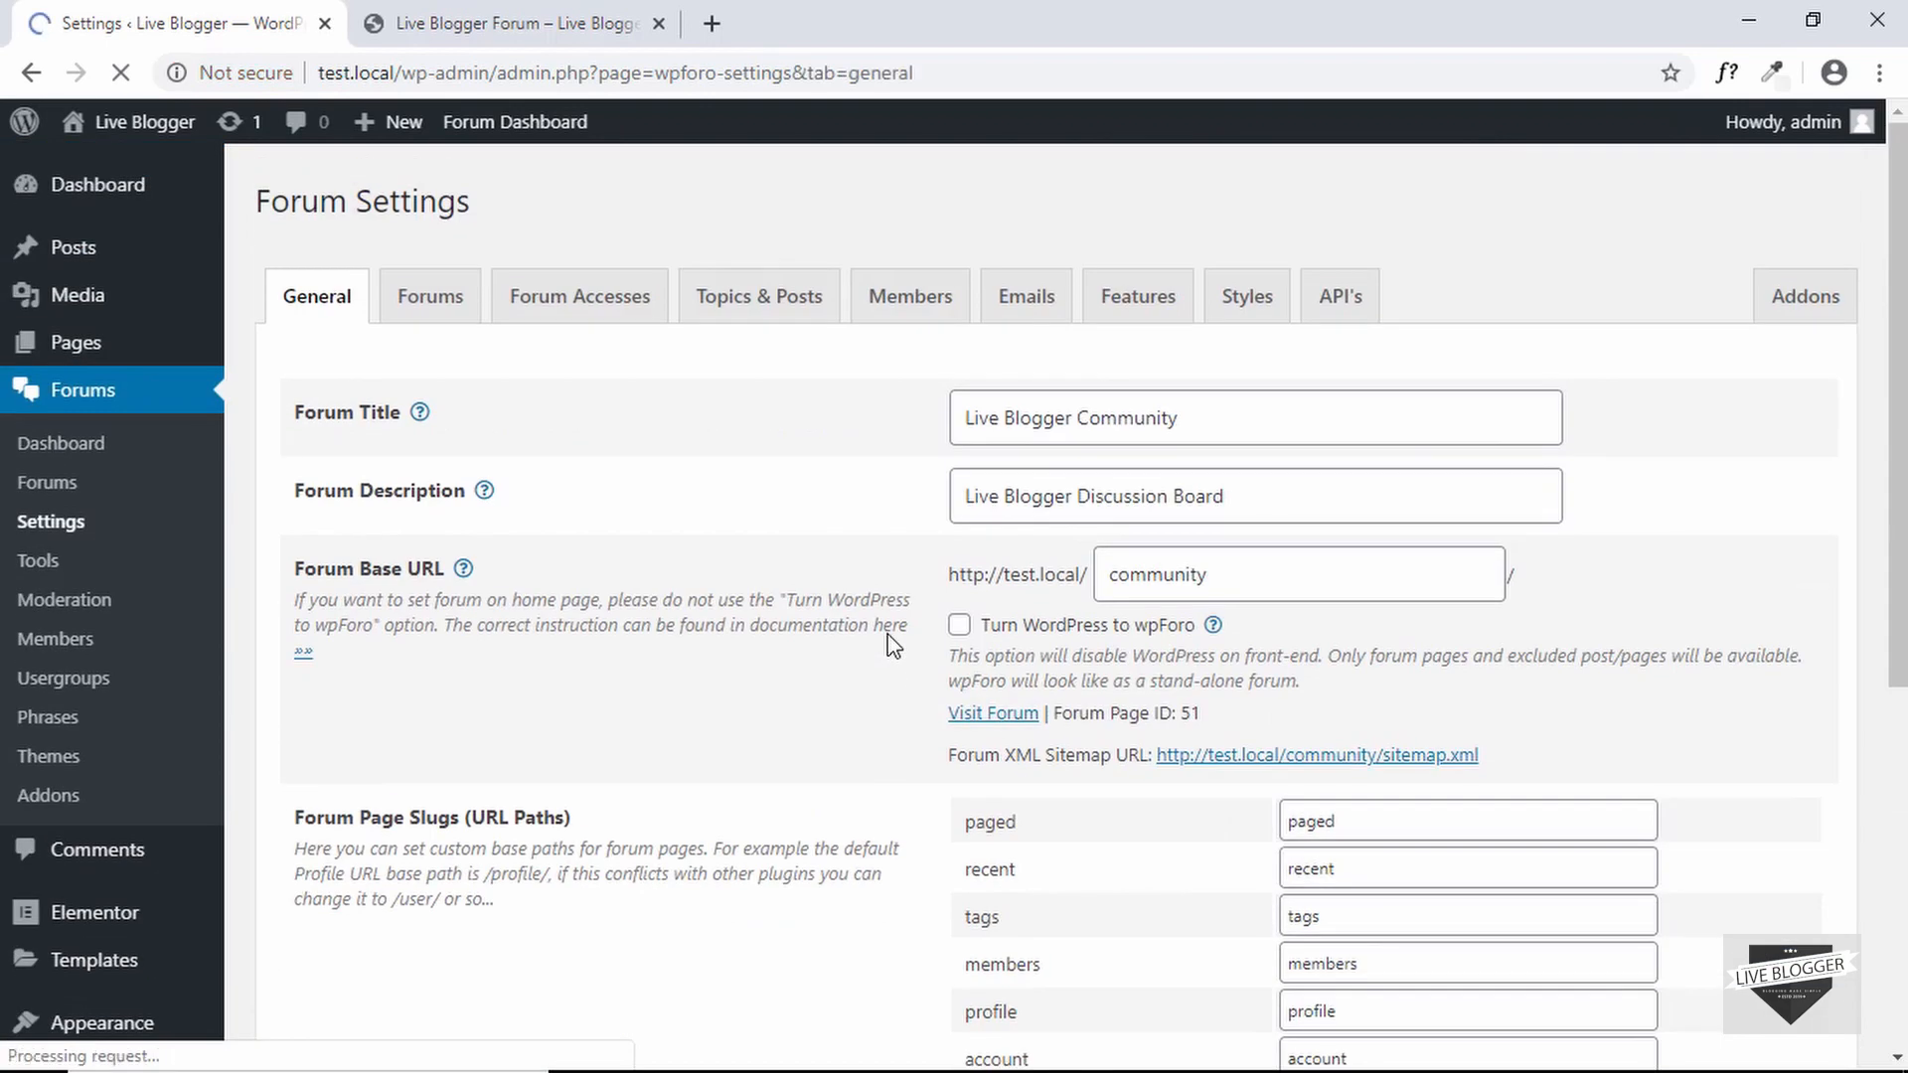
pyautogui.hotkey('ctrl', 'Tab')
pyautogui.click(120, 73)
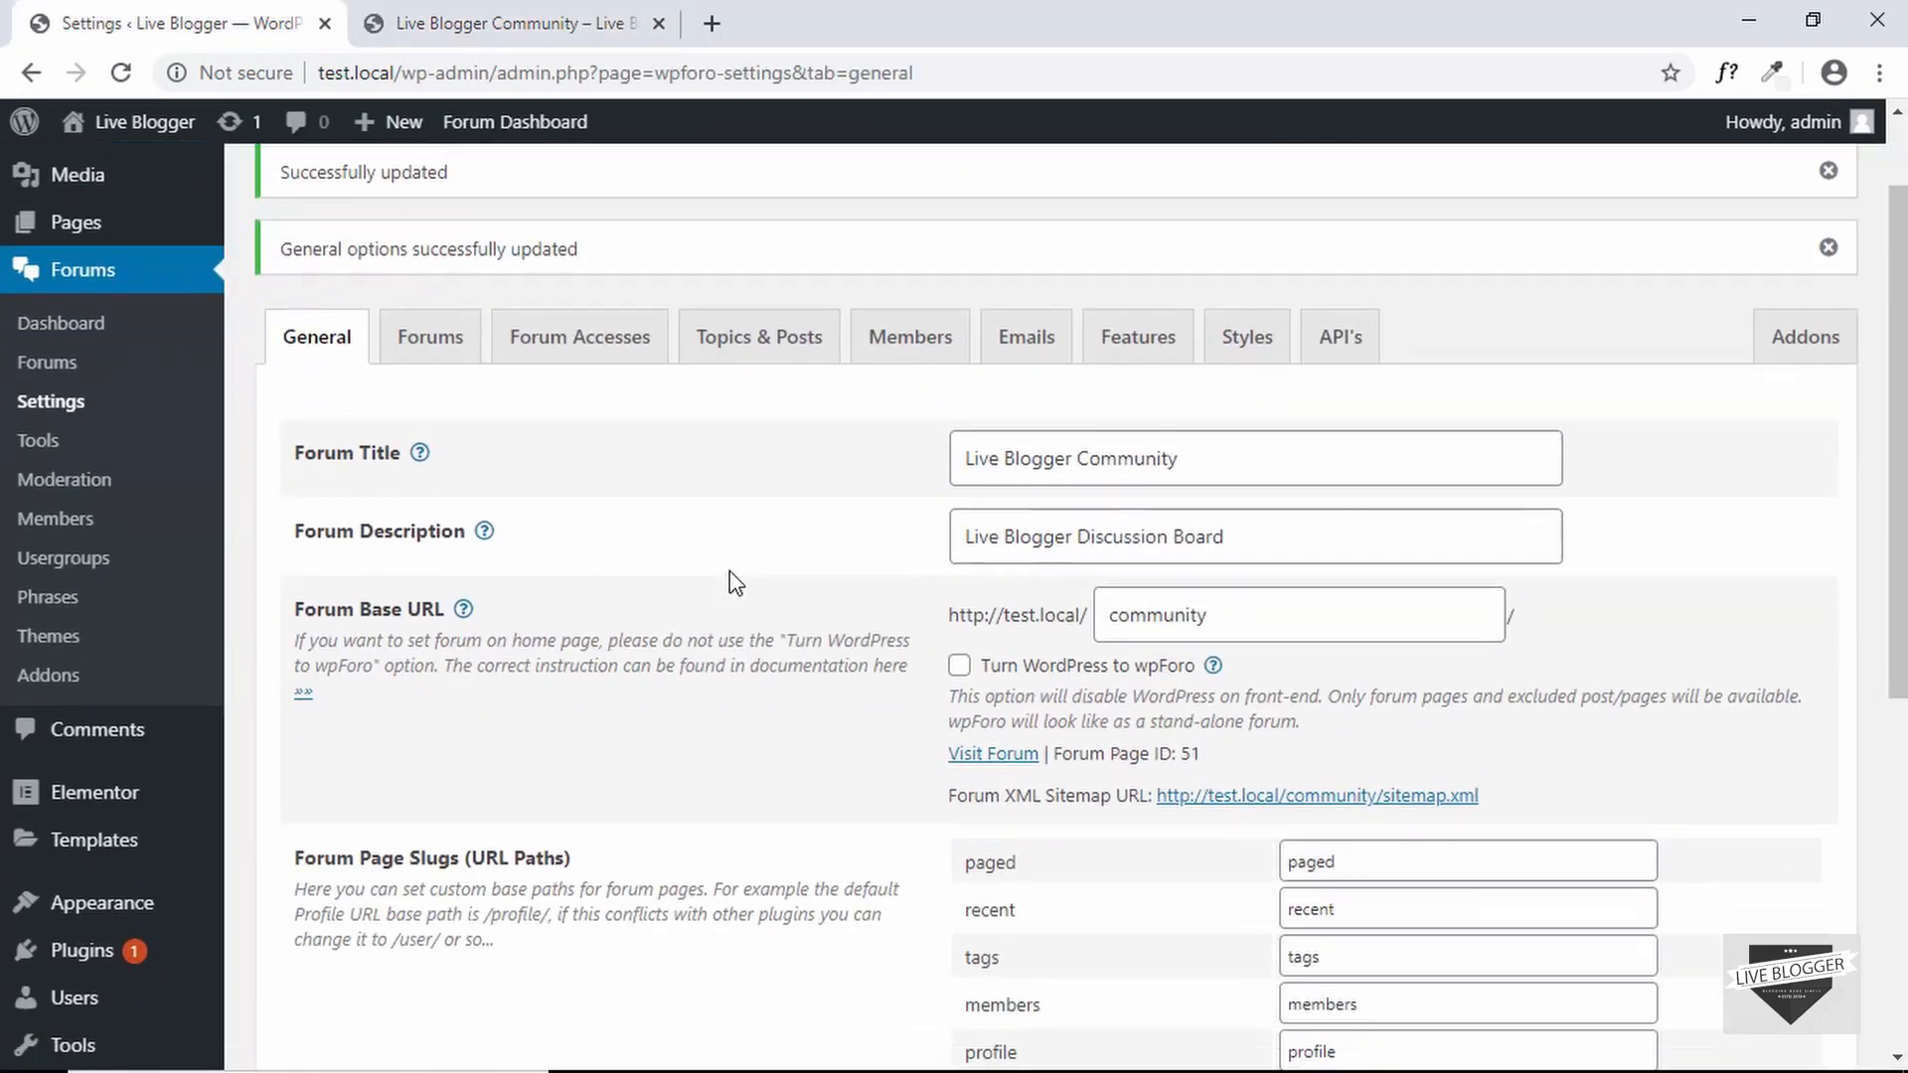
# - Examine the forum description setting and inspect the live forum page's HTML head for the title and description meta tags
pyautogui.scroll(-1, 730, 574)
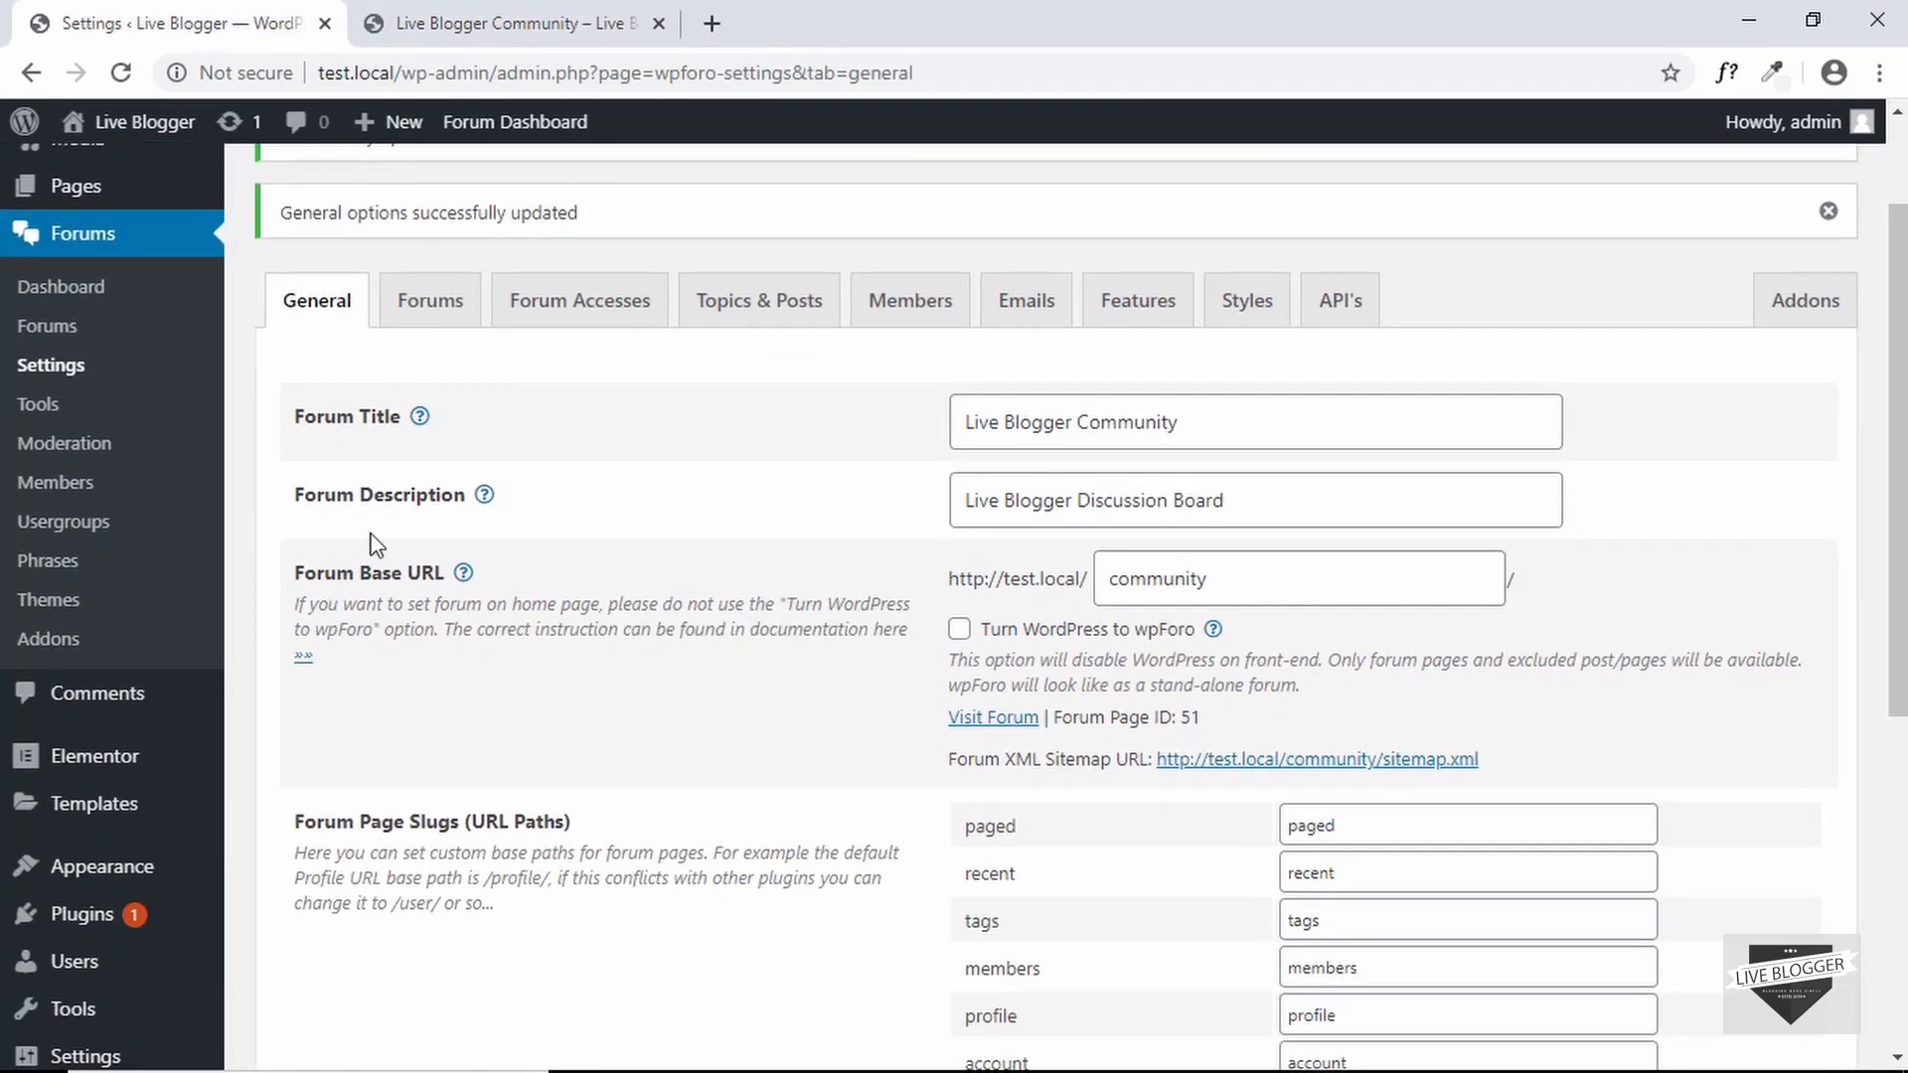
pyautogui.scroll(-1, 610, 511)
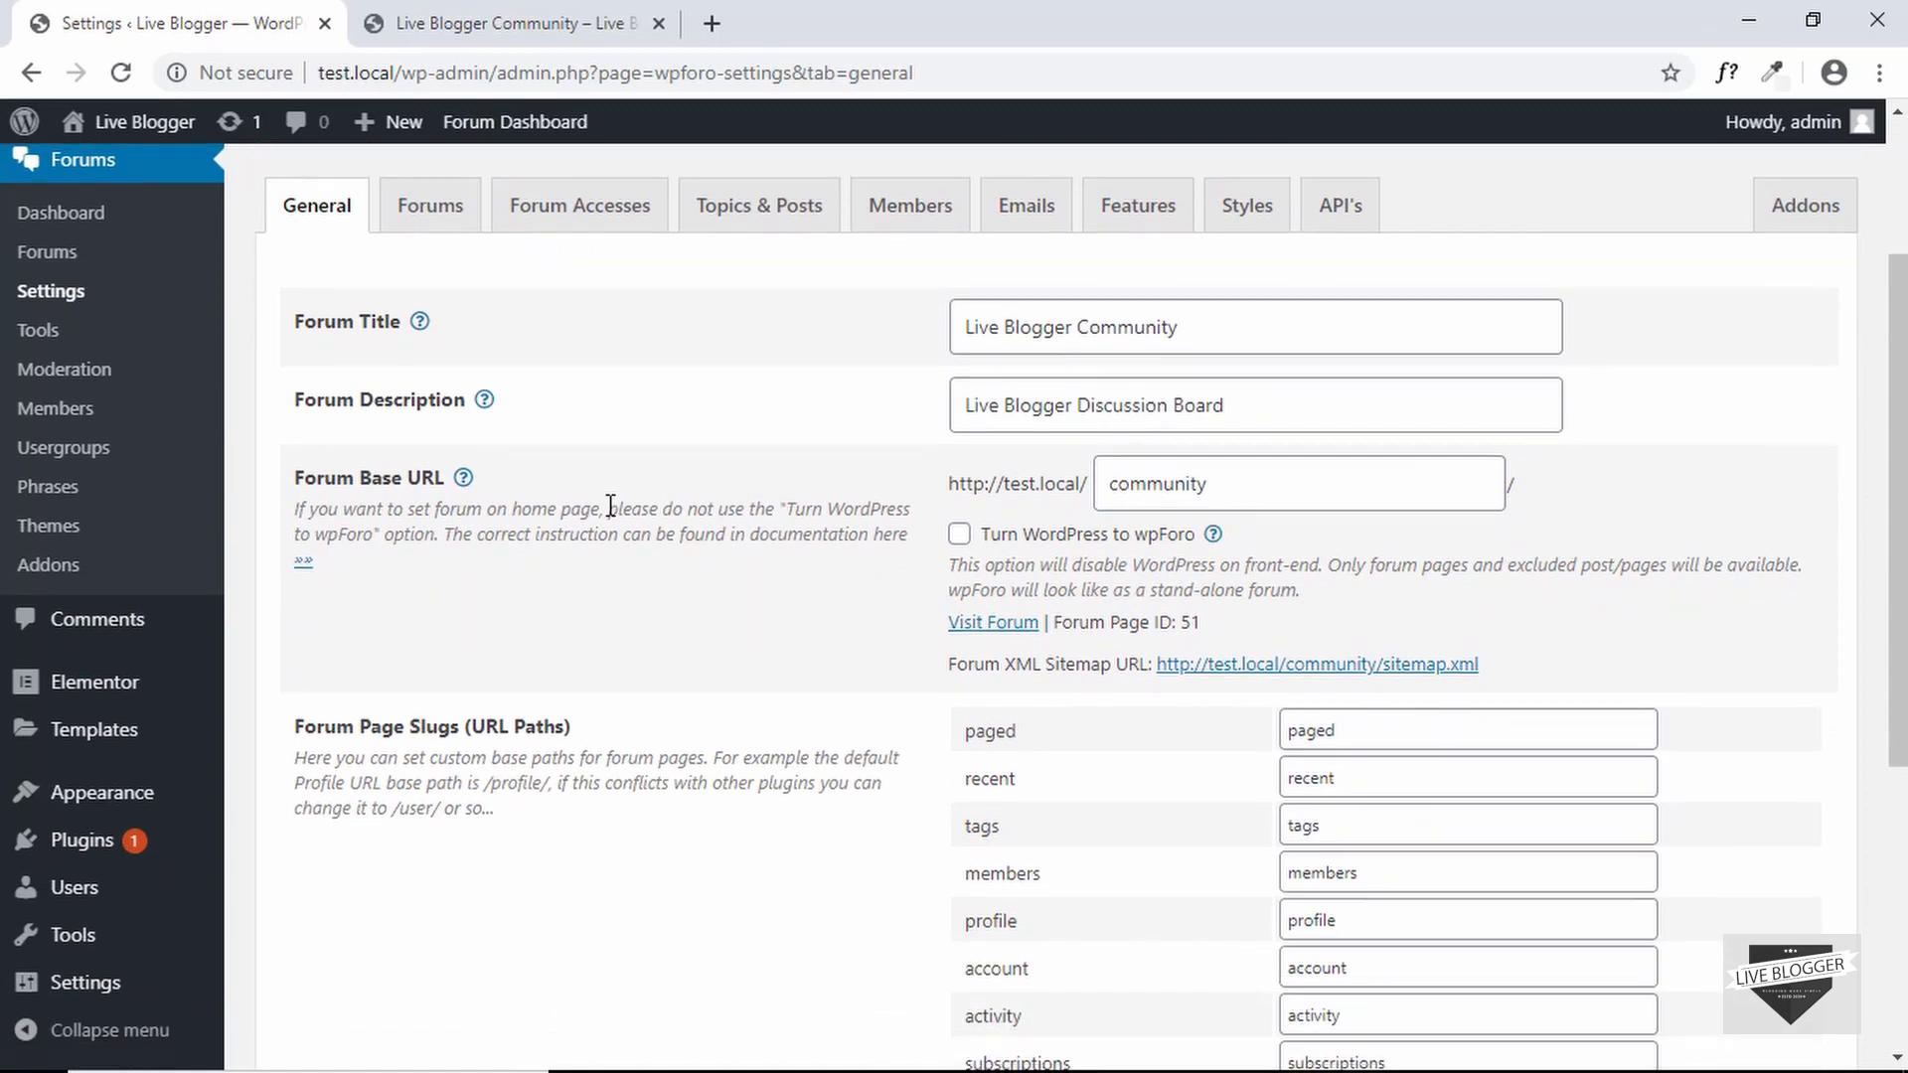
pyautogui.moveTo(1257, 411); pyautogui.dragTo(960, 392)
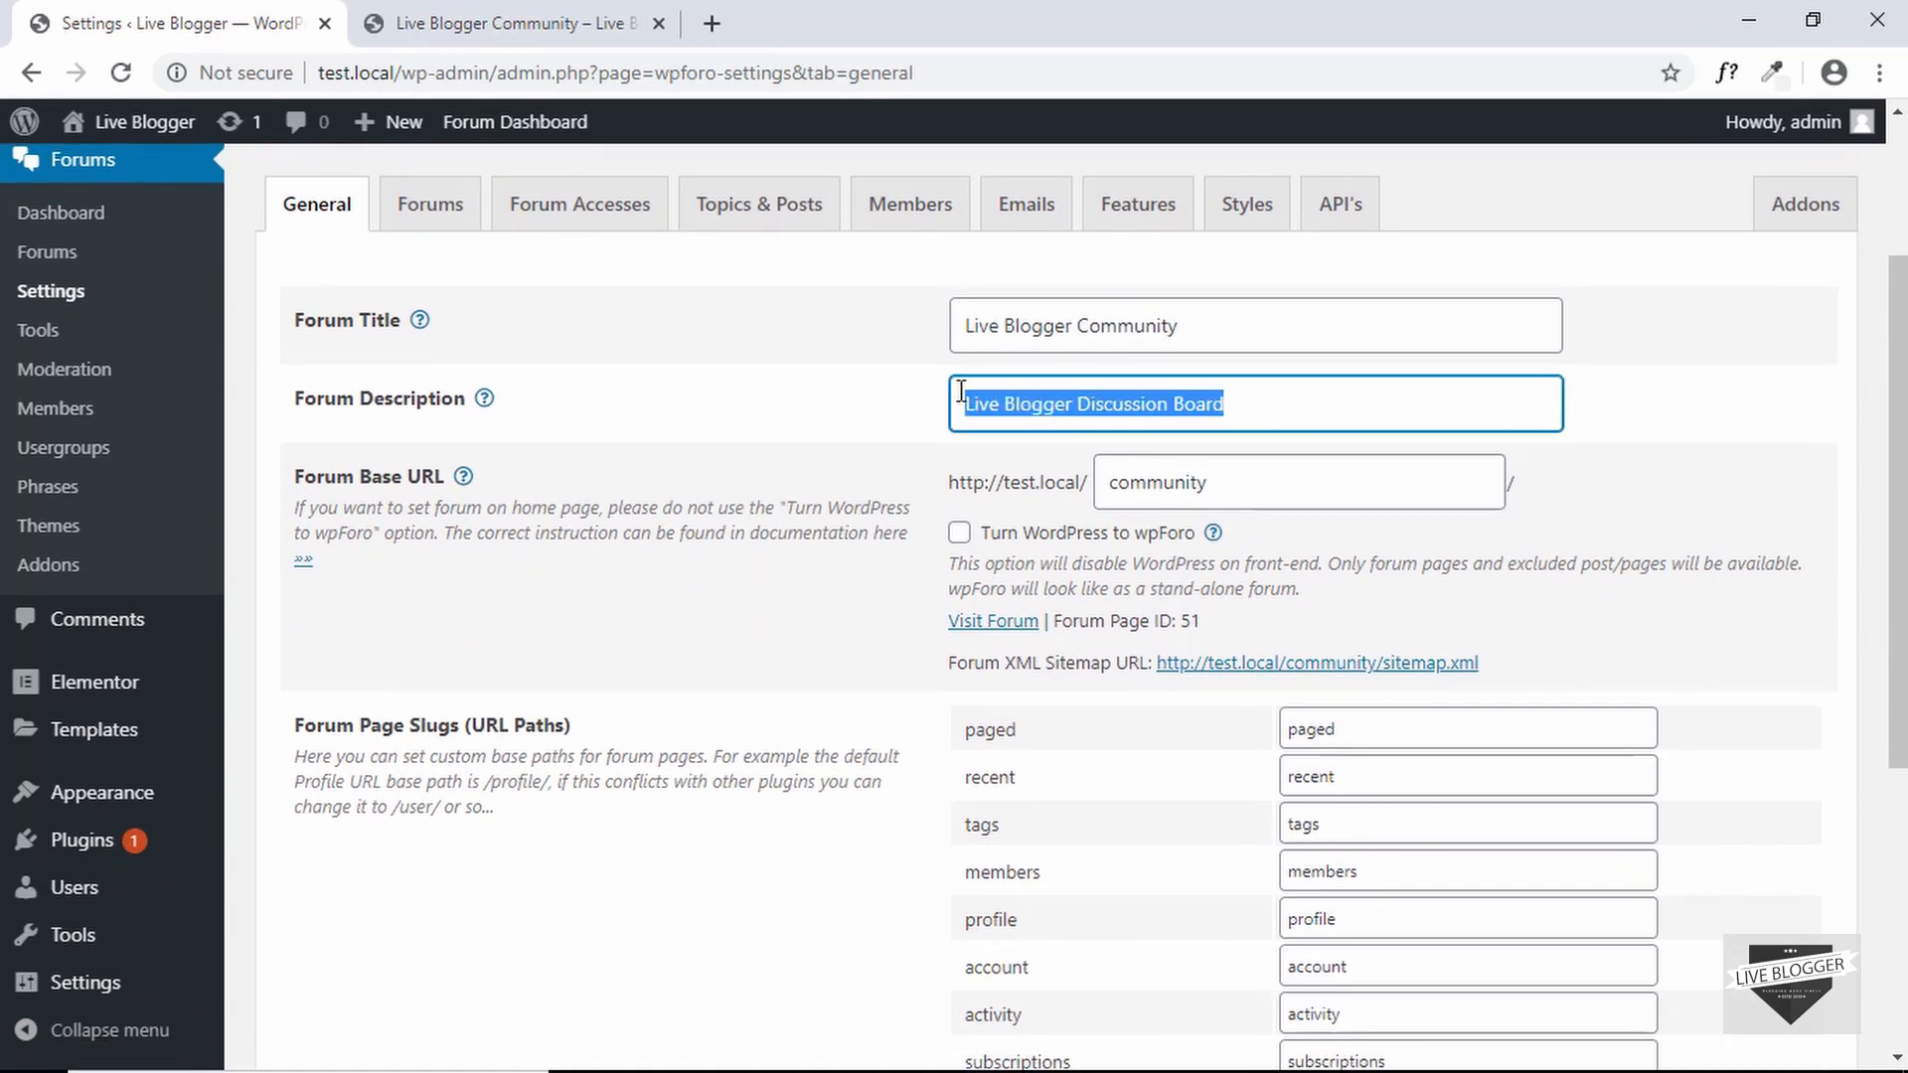
pyautogui.click(760, 408)
pyautogui.click(512, 23)
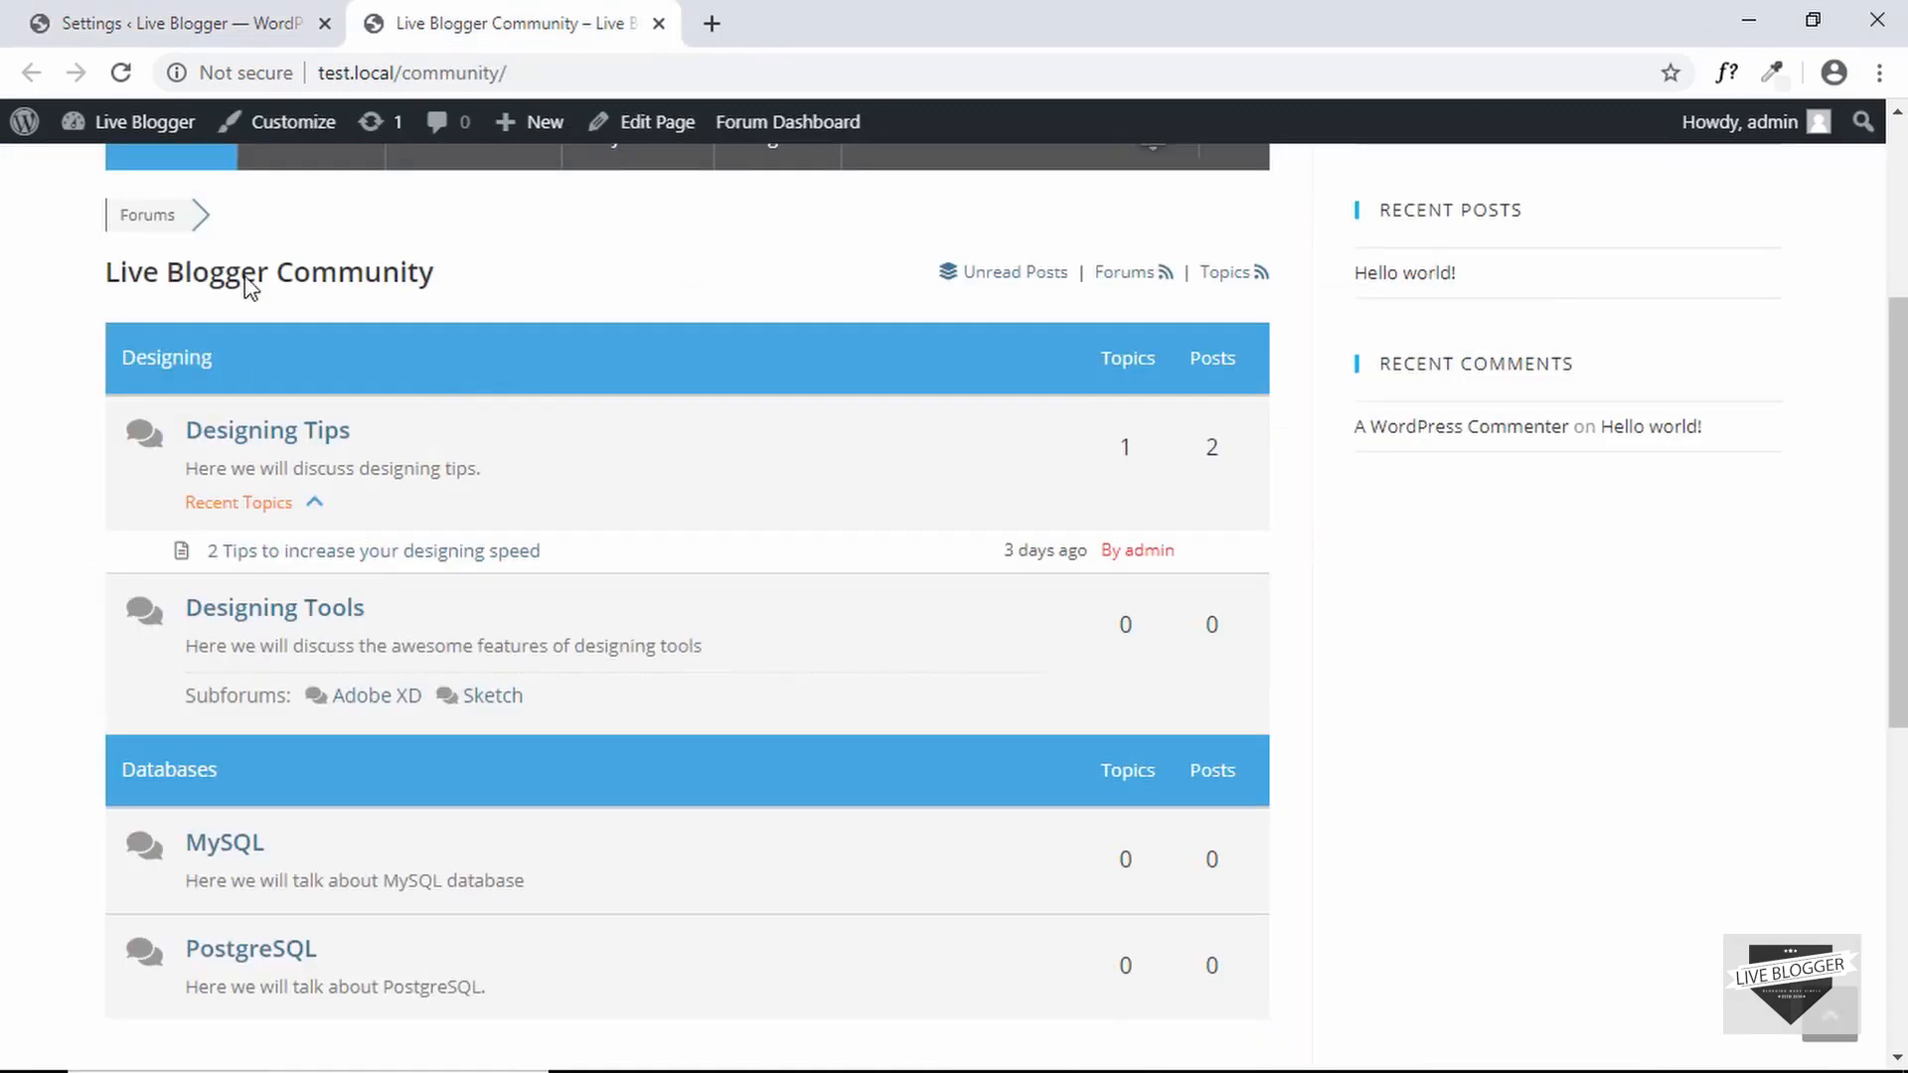
pyautogui.rightClick(303, 289)
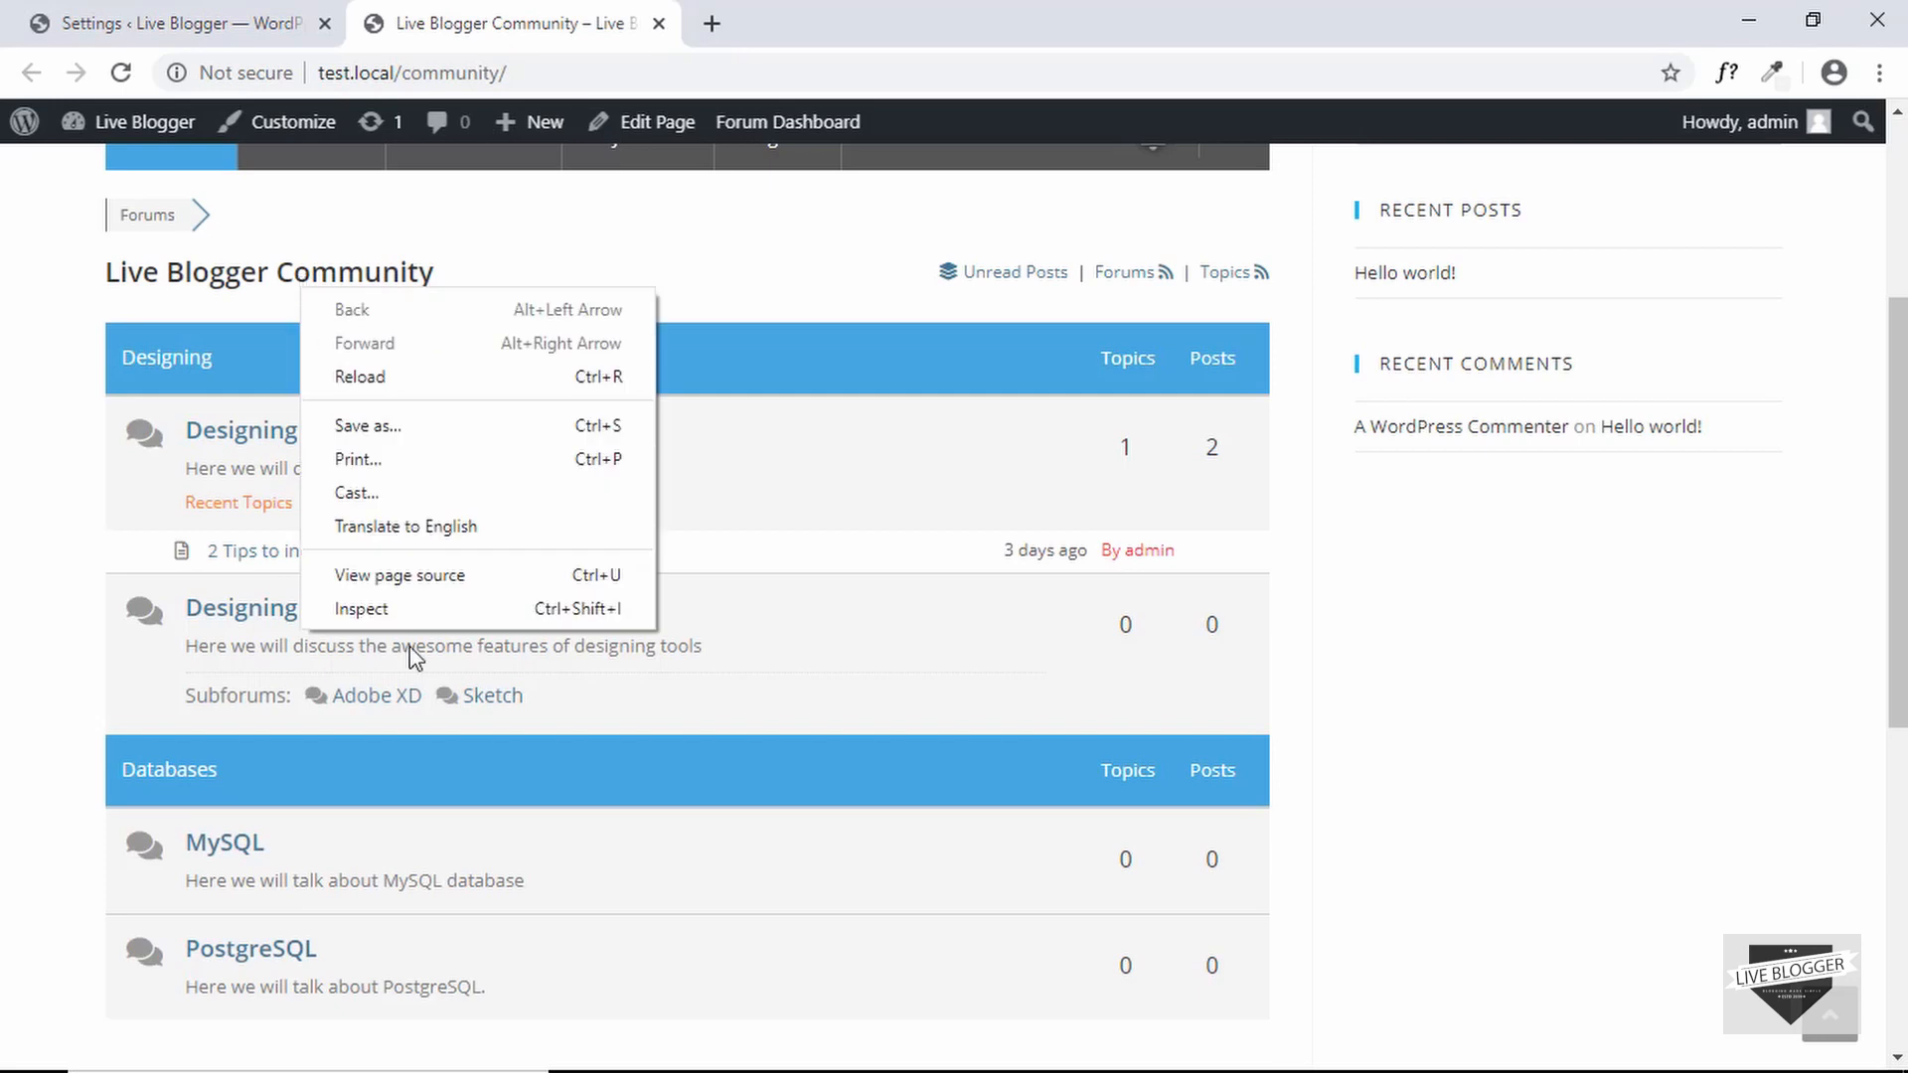
pyautogui.click(481, 606)
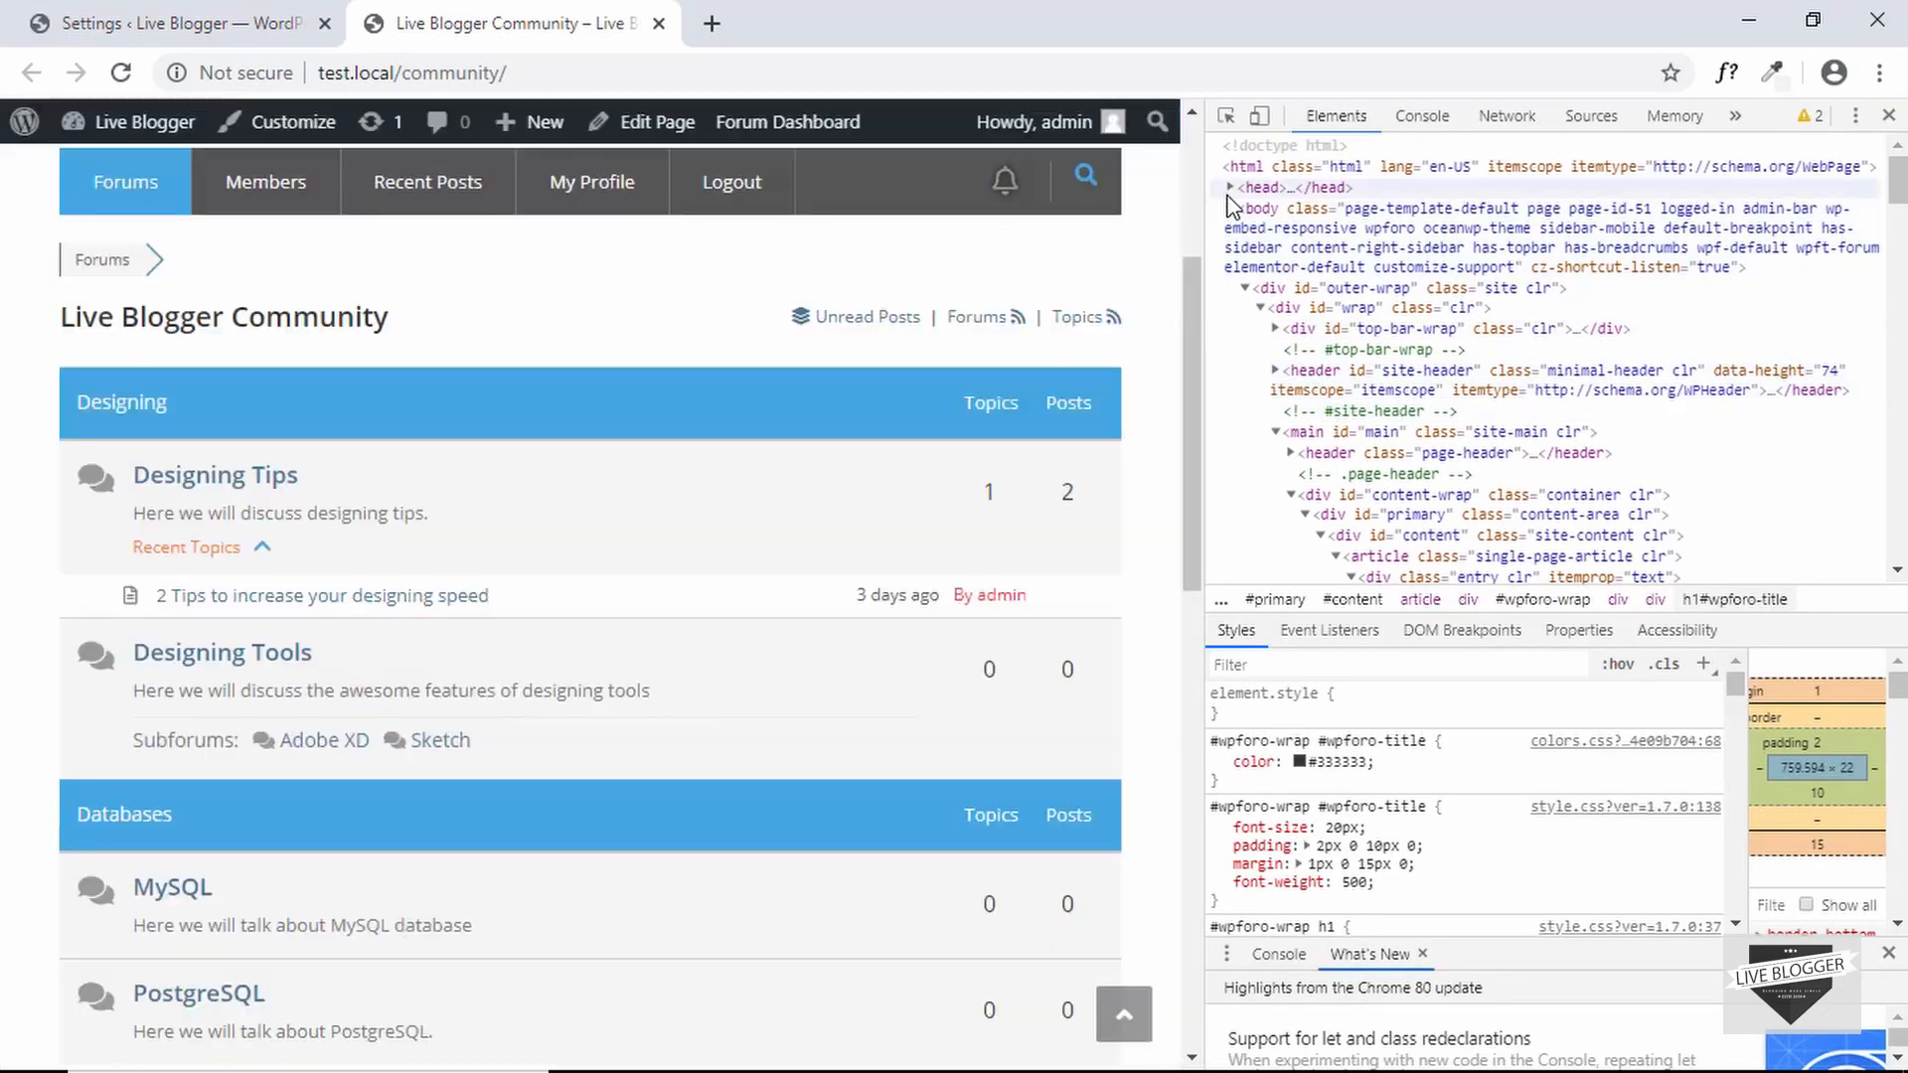
pyautogui.click(1230, 186)
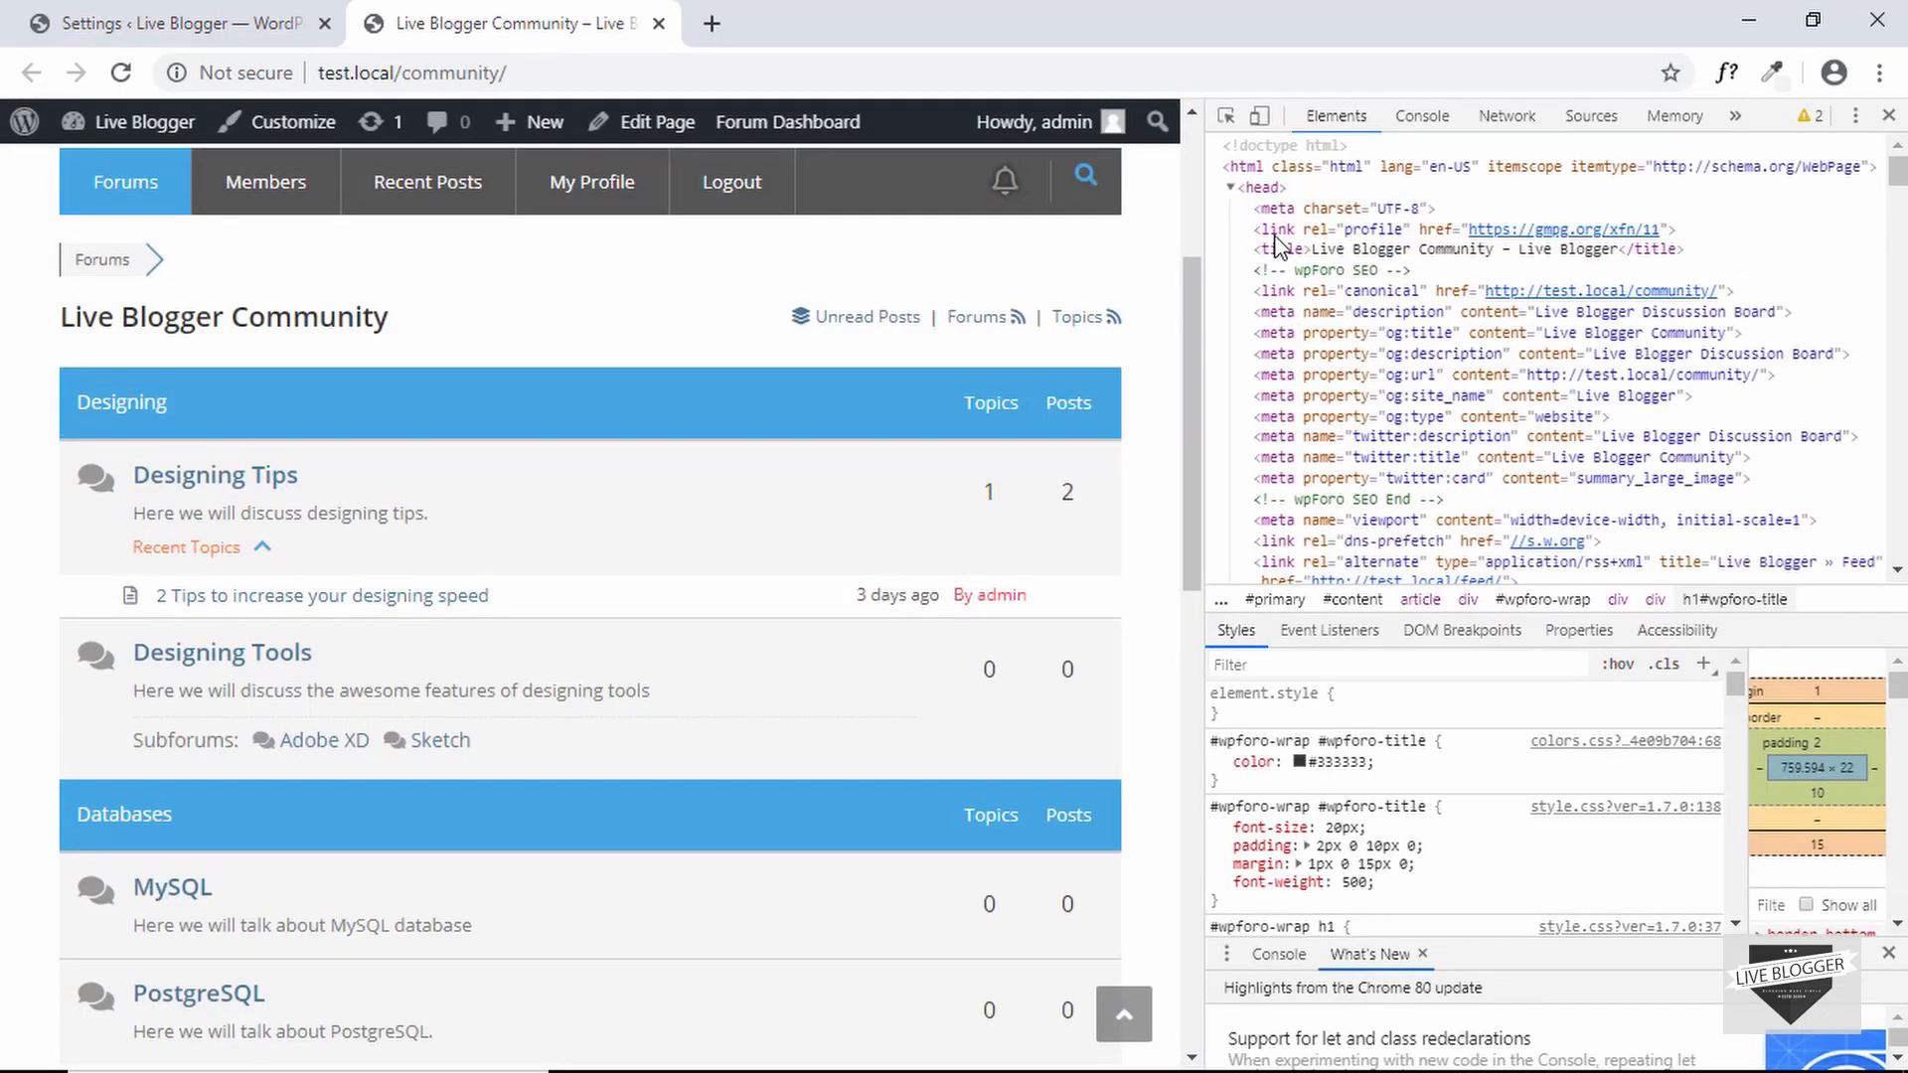
pyautogui.scroll(-1, 1305, 285)
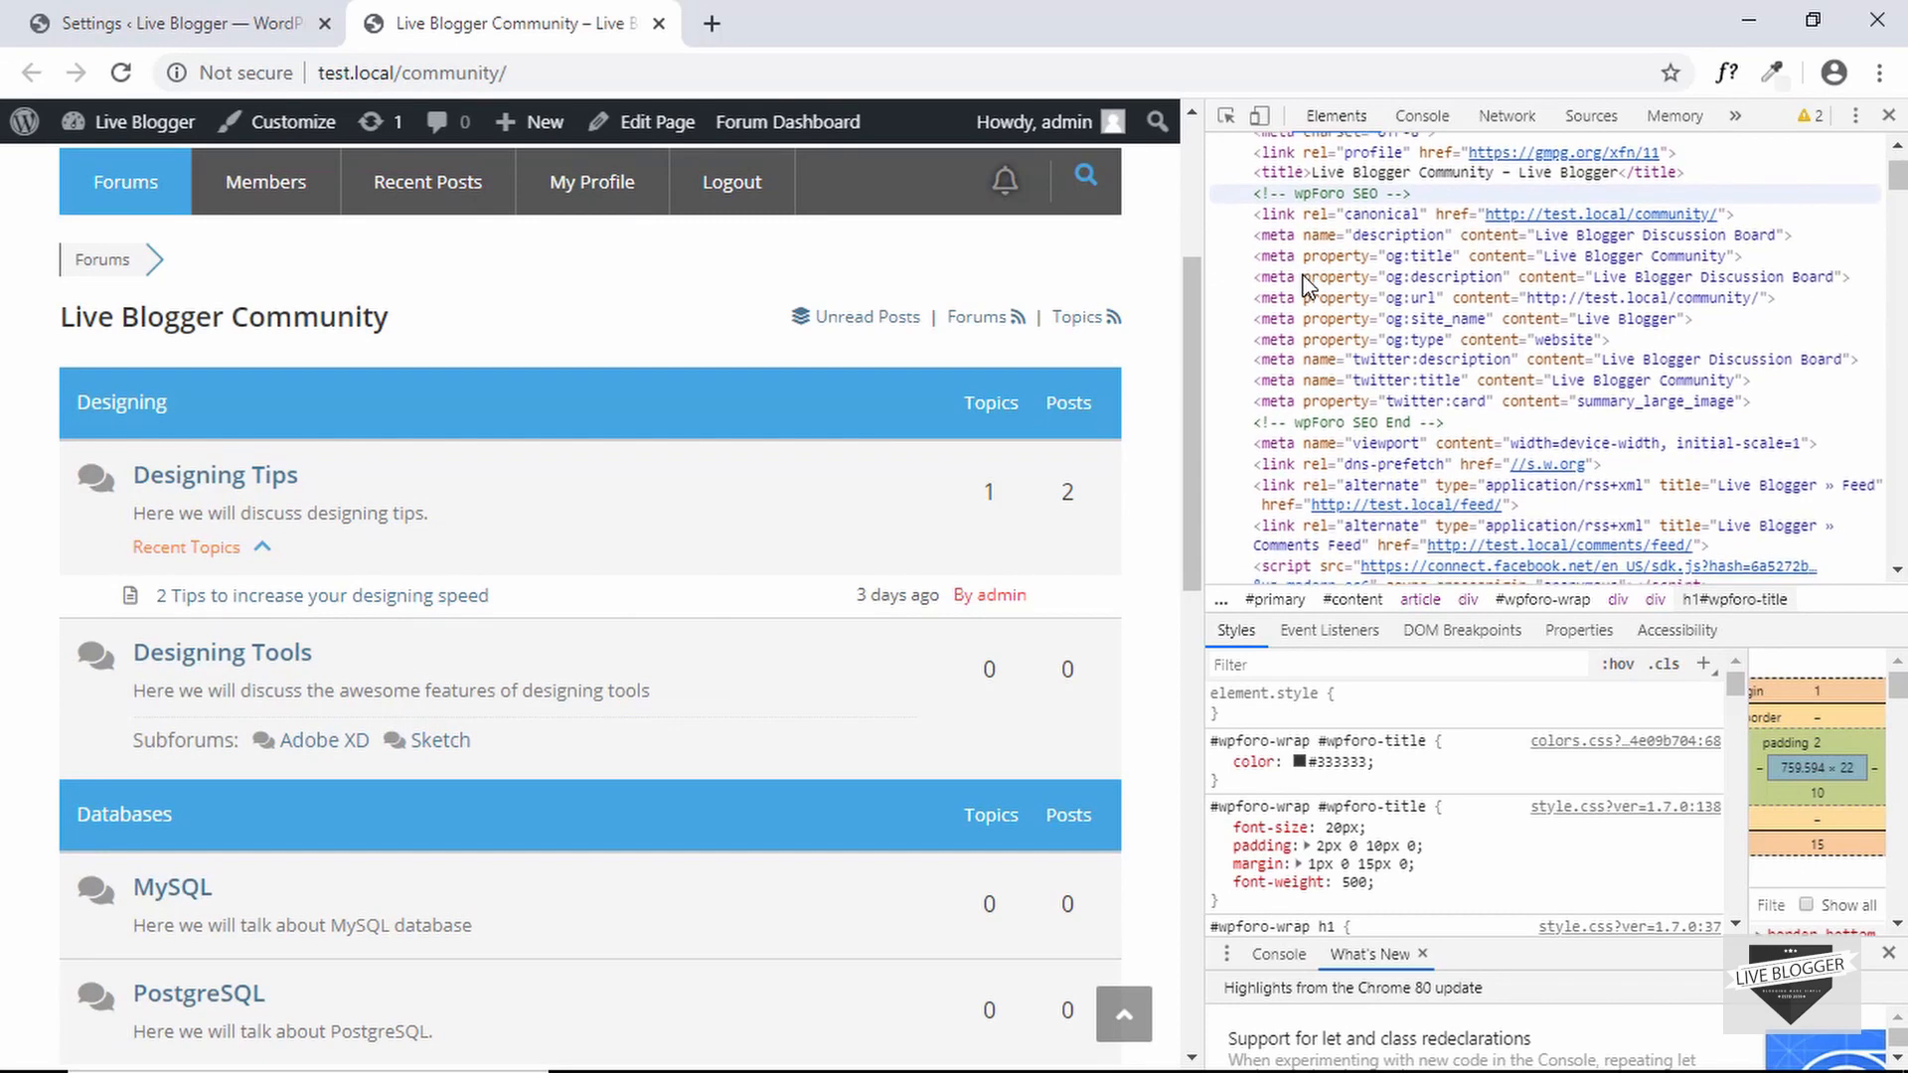
pyautogui.scroll(1, 1307, 286)
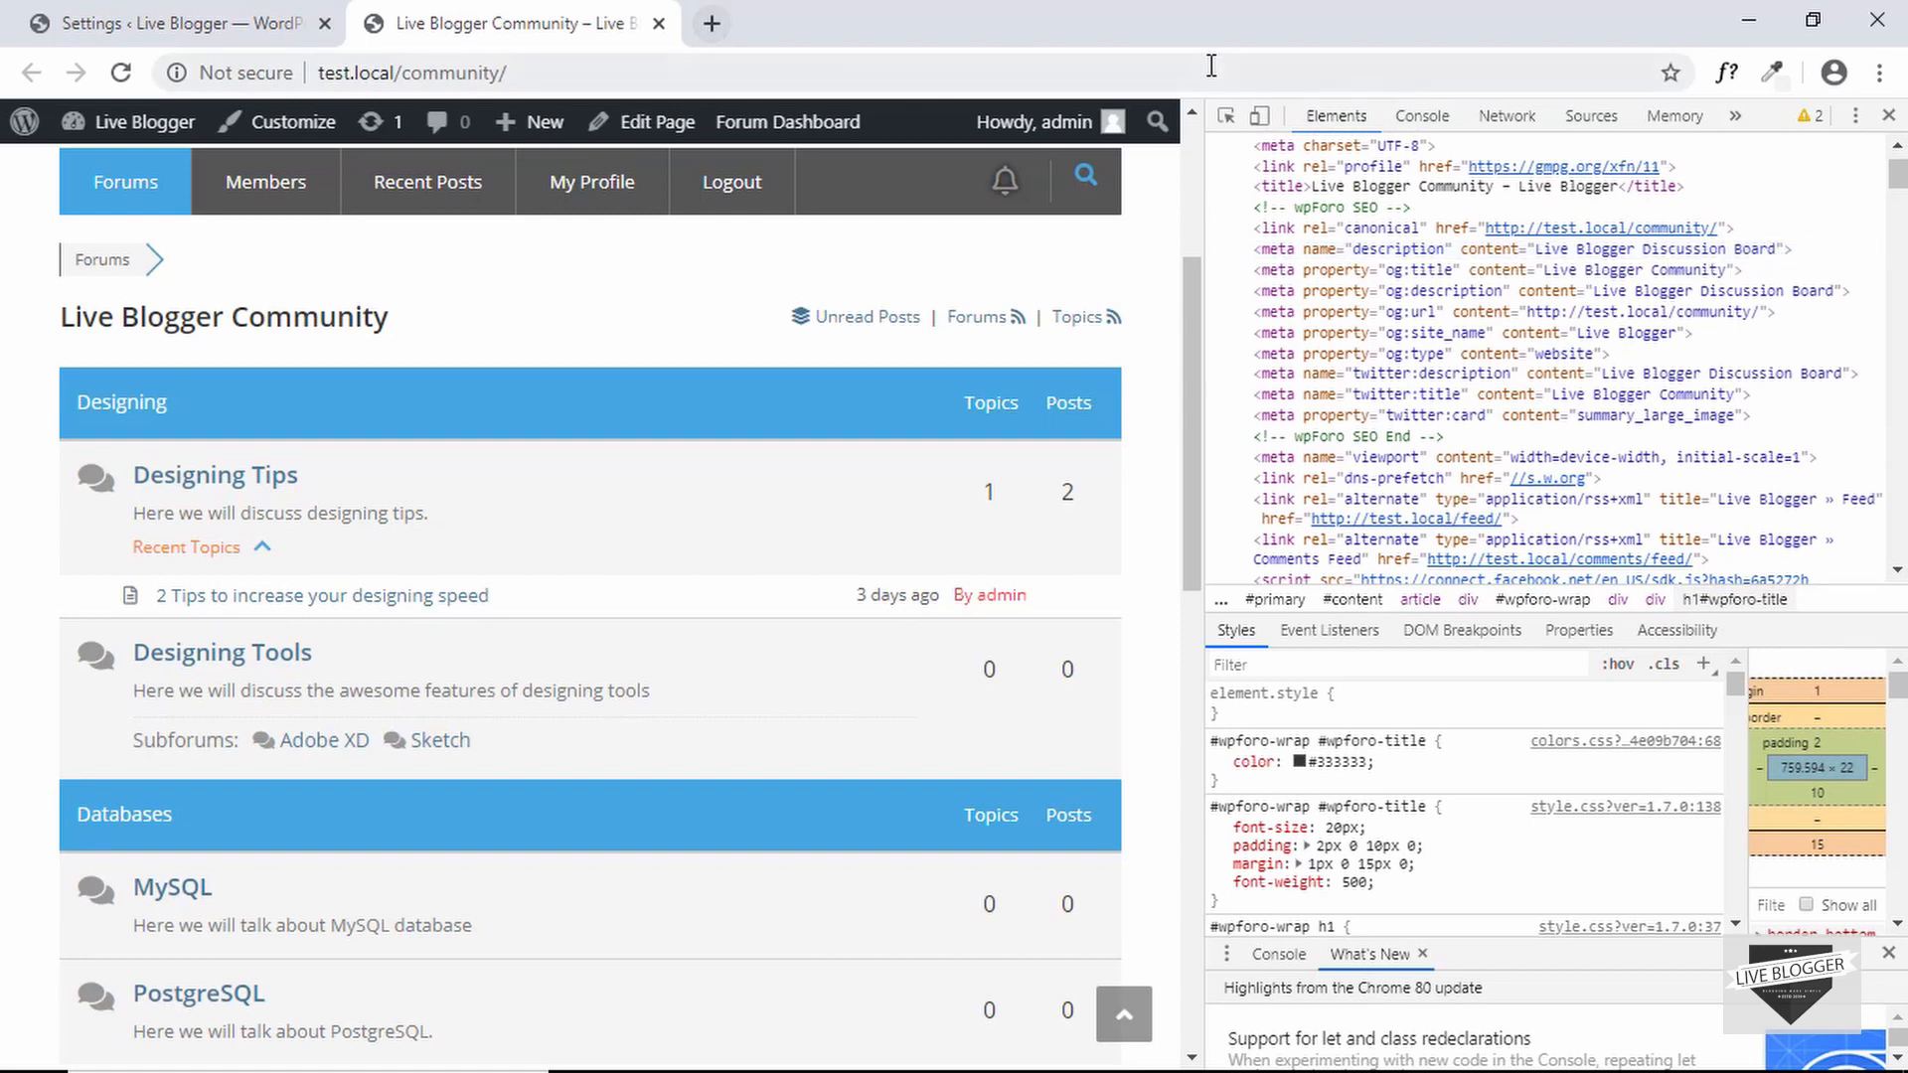
pyautogui.press('F12')
# - Compare the forum base URL in the general settings with the address of the live forum page
pyautogui.click(196, 10)
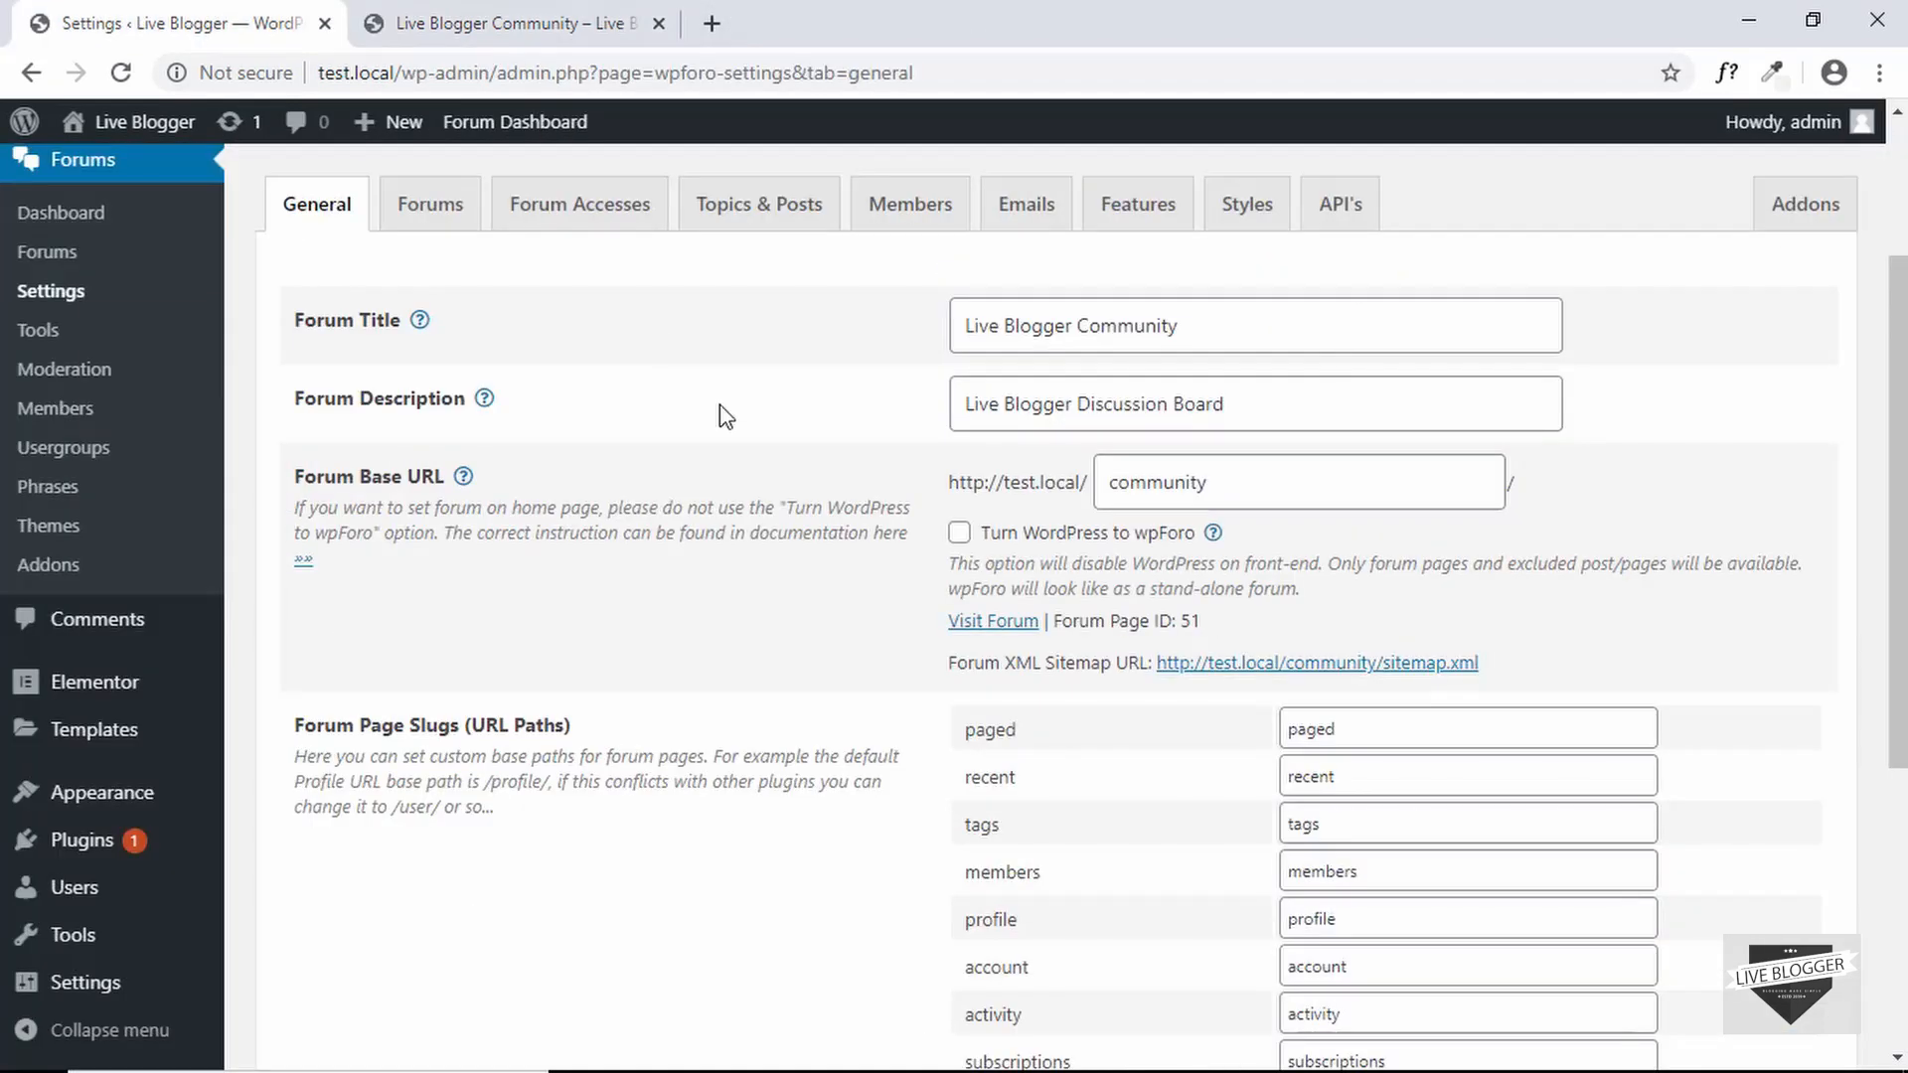
pyautogui.scroll(-1, 719, 404)
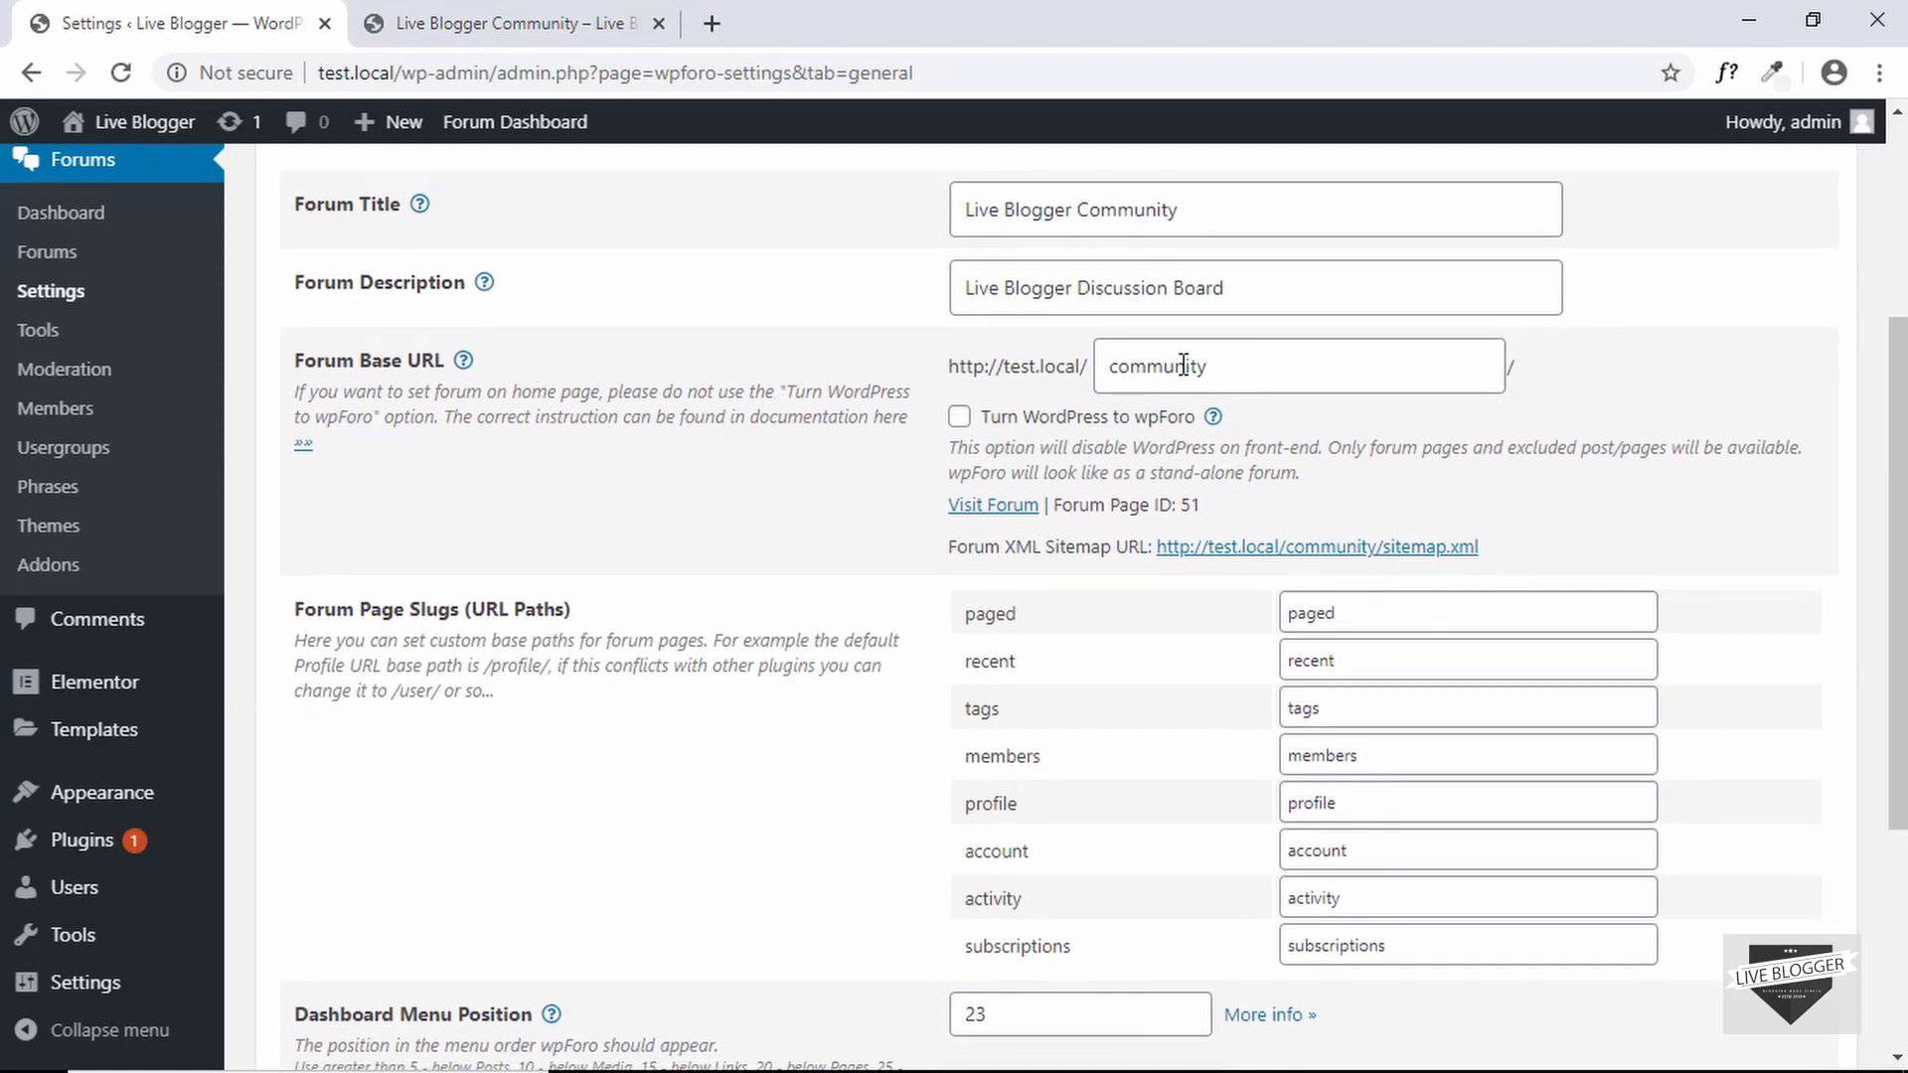
pyautogui.click(443, 20)
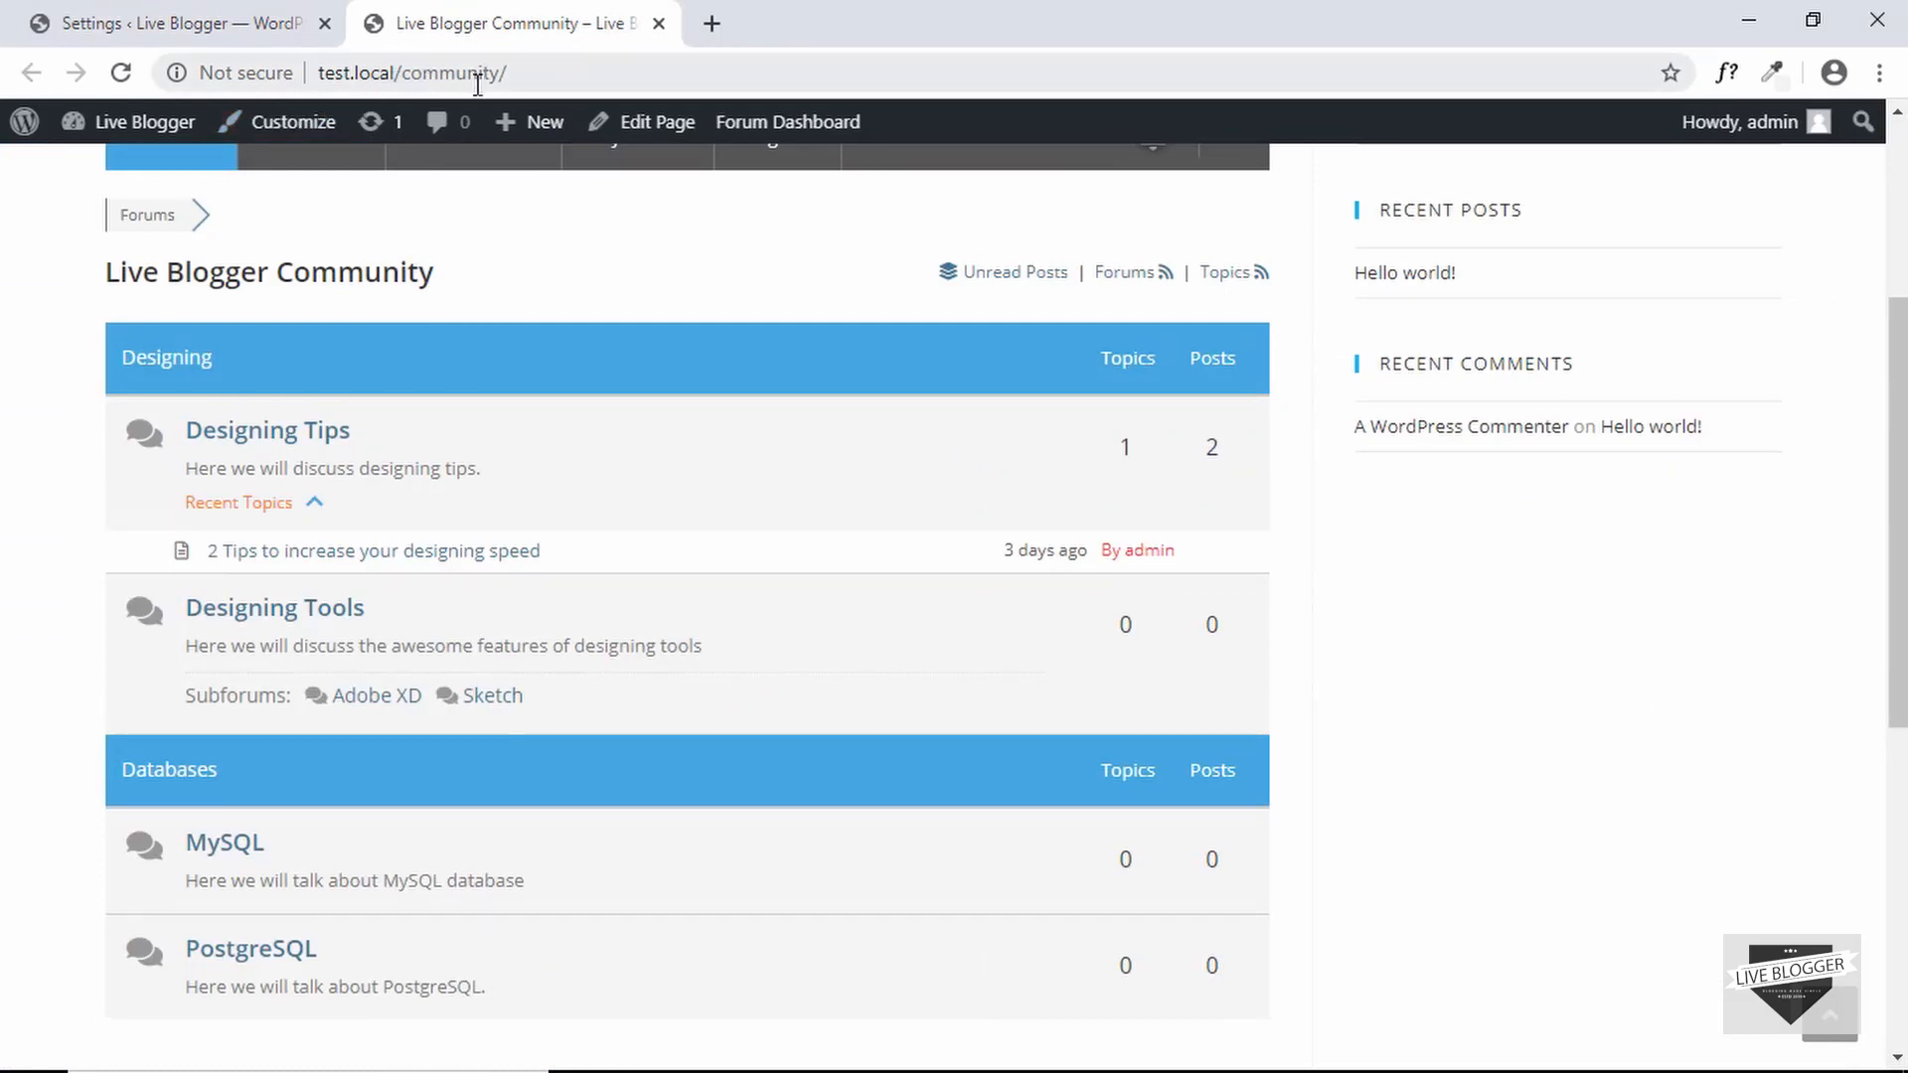
pyautogui.click(89, 24)
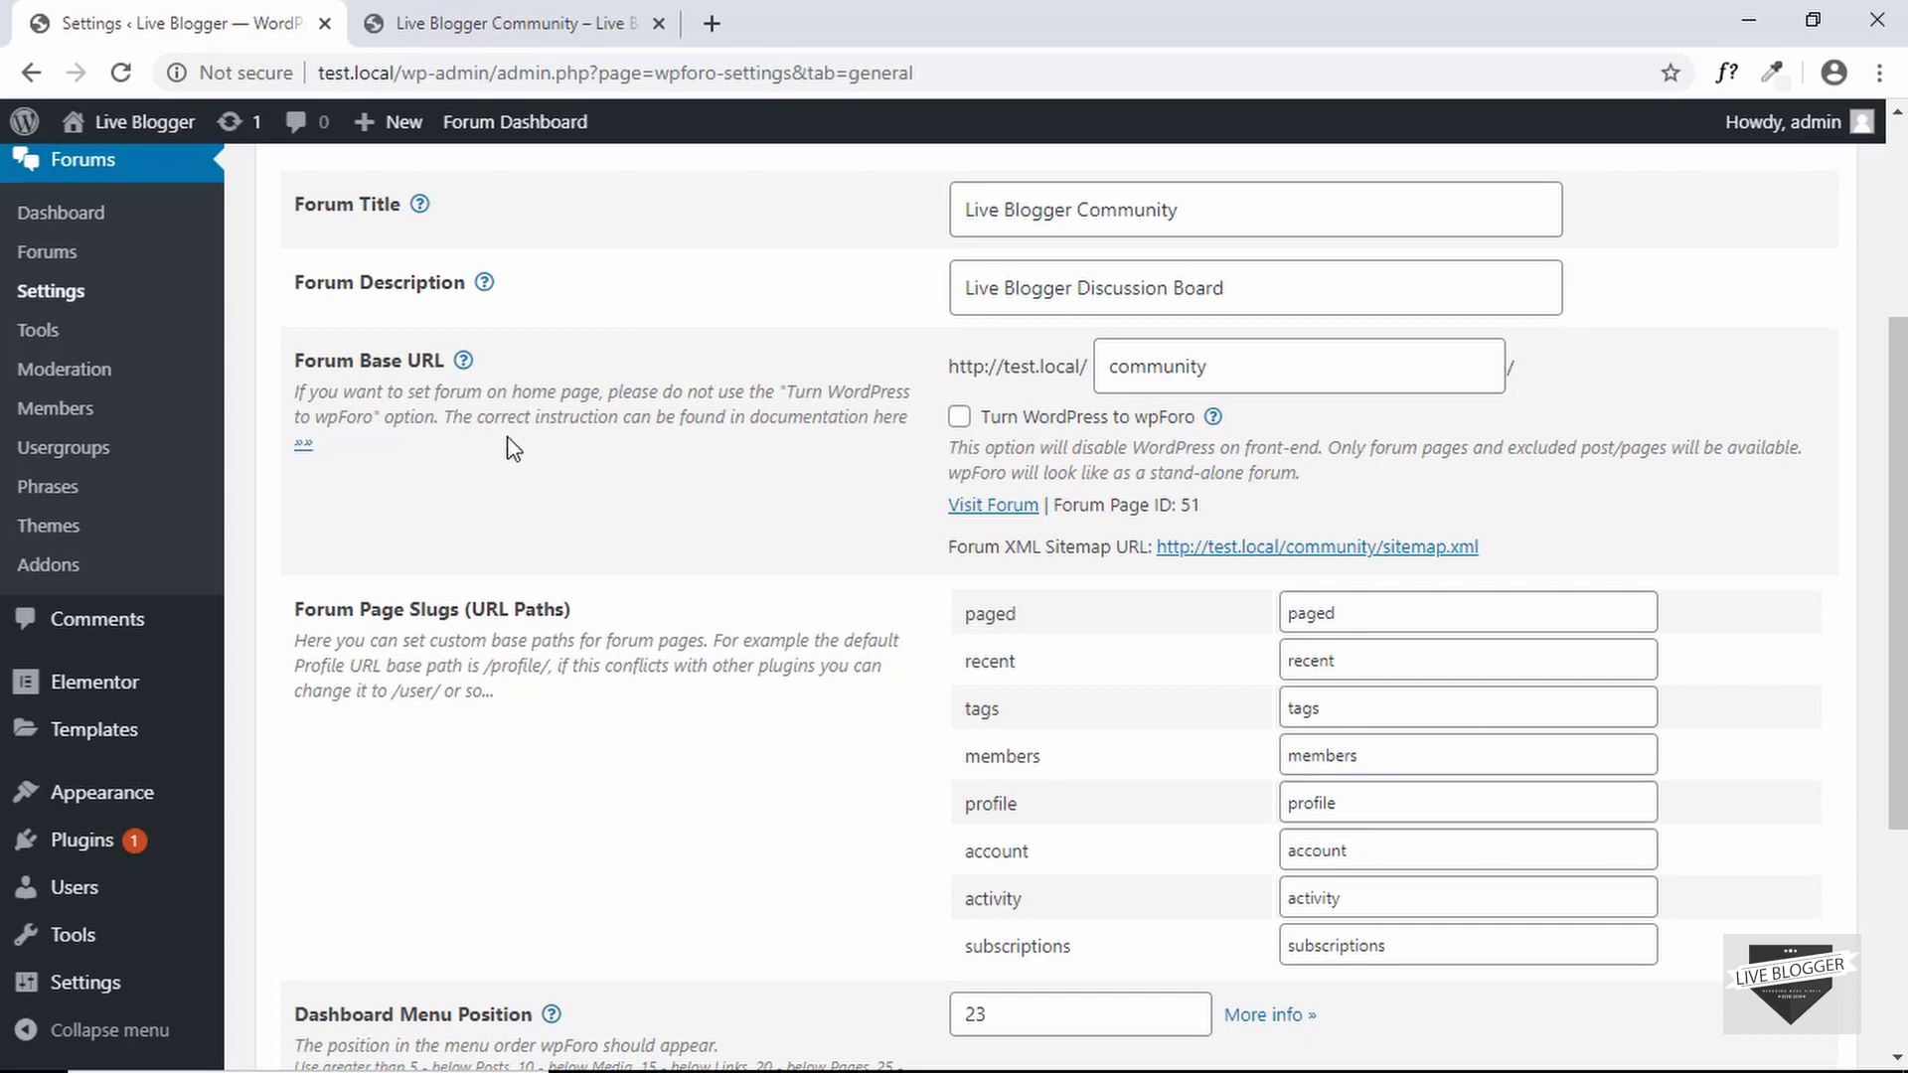
# - Read the linked wpForo documentation on setting the forum on the home page and return to the forum settings
pyautogui.click(305, 451)
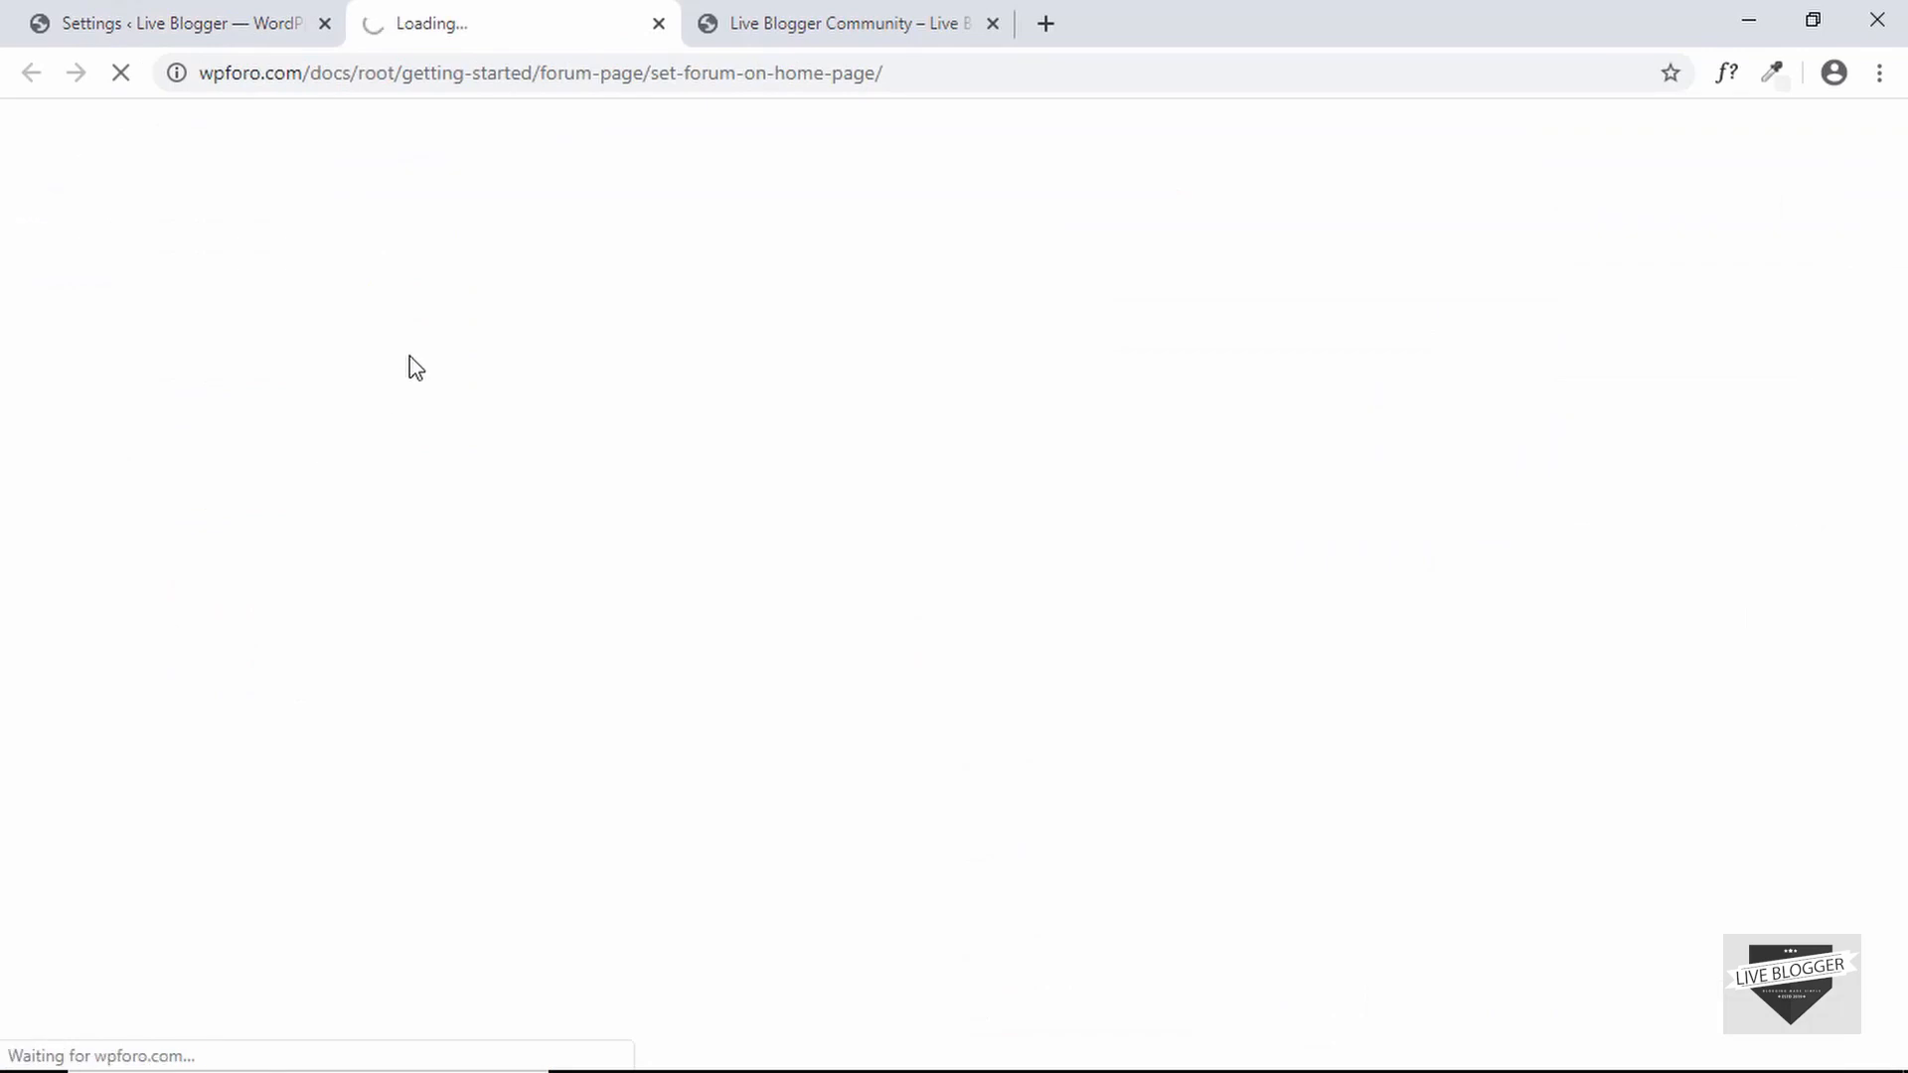
pyautogui.scroll(-5, 1381, 301)
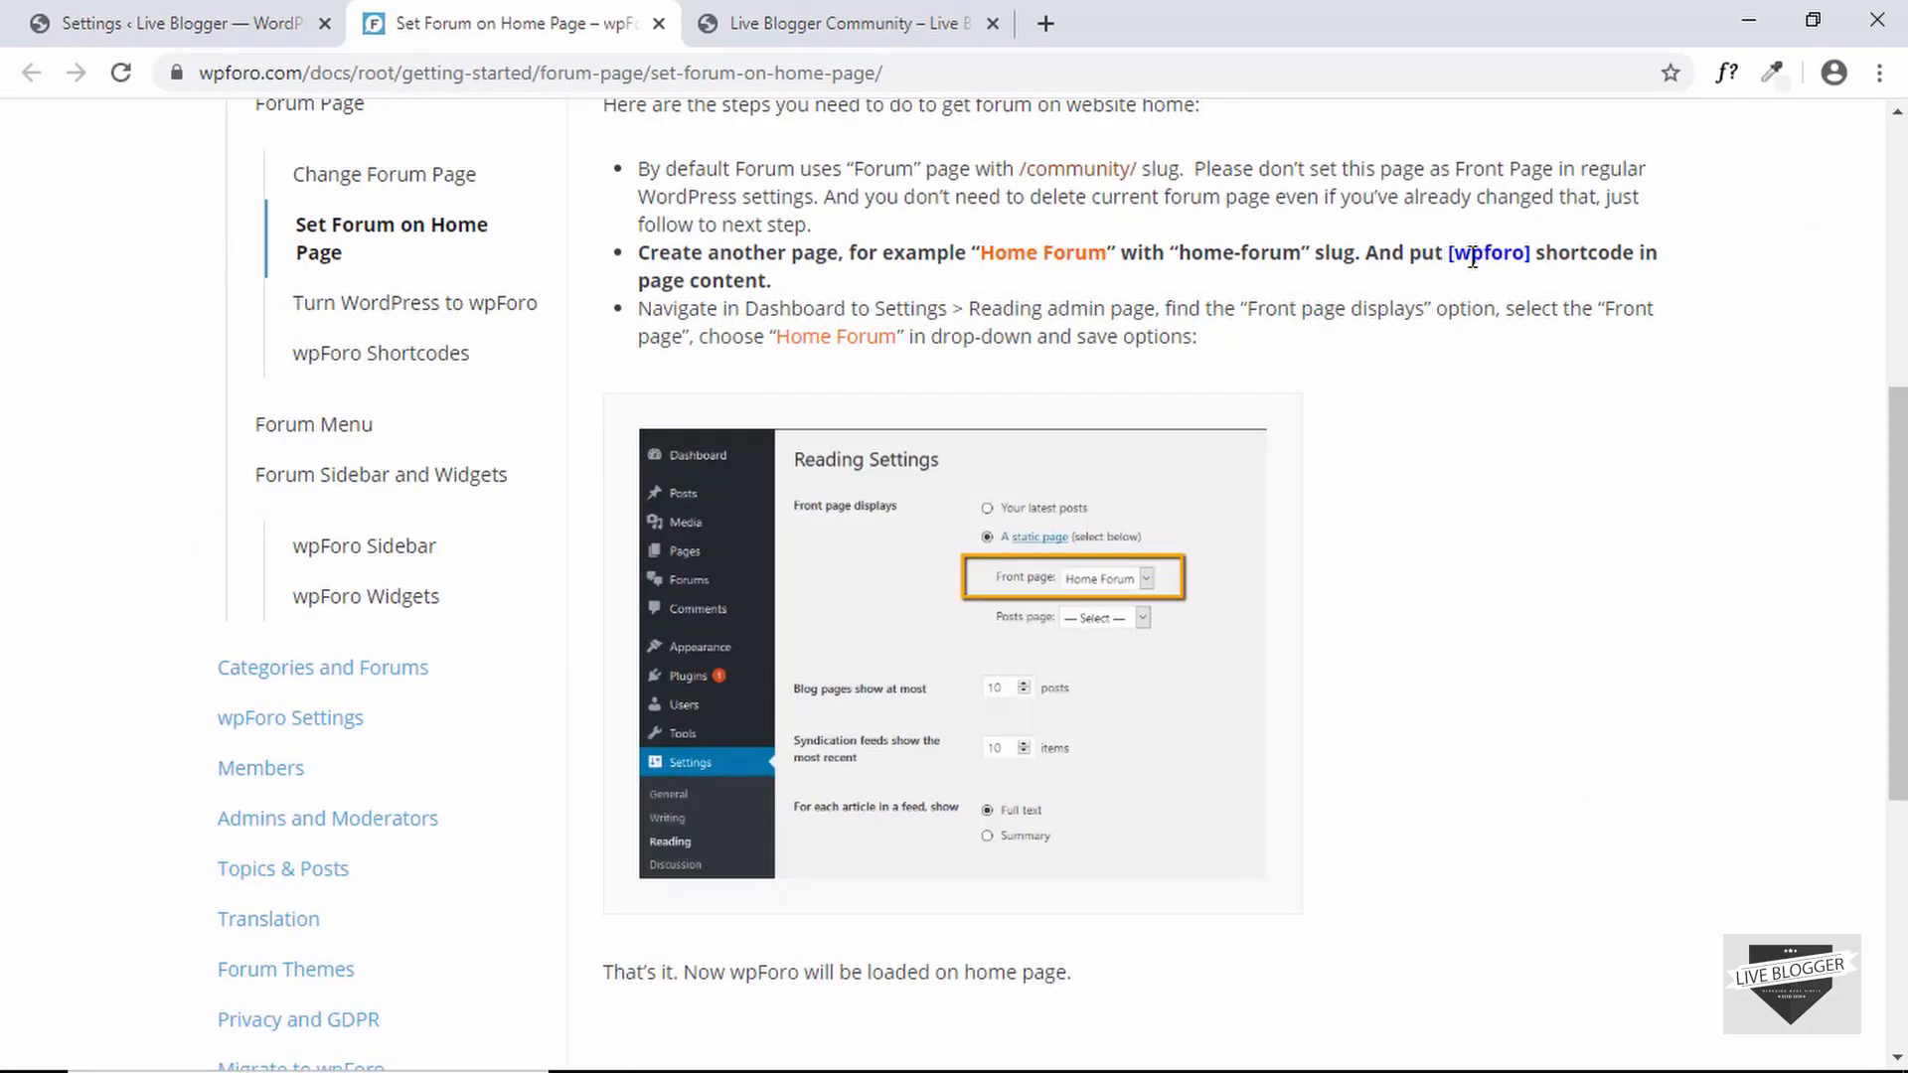
pyautogui.click(169, 23)
# - Create a new page titled "Forum Homepage" and publish it
pyautogui.scroll(4, 125, 357)
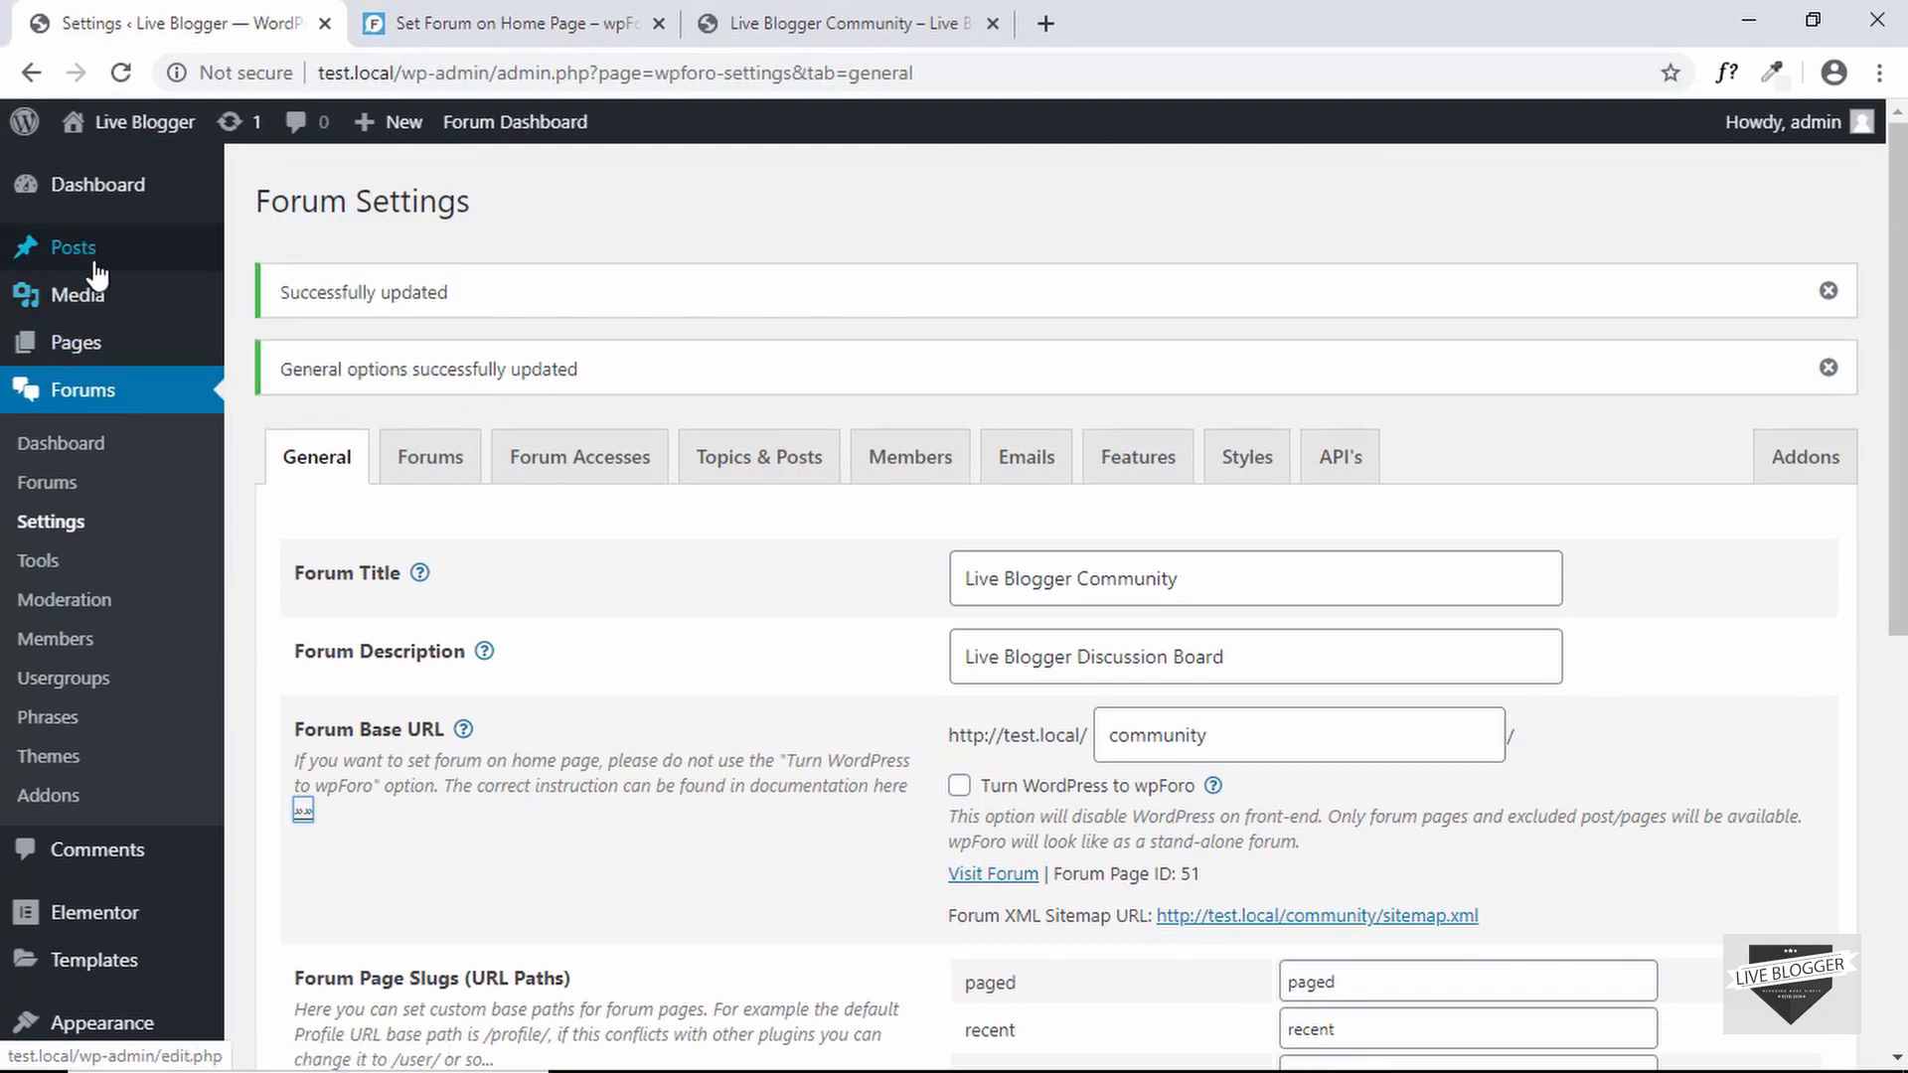
pyautogui.moveTo(87, 348)
pyautogui.click(278, 390)
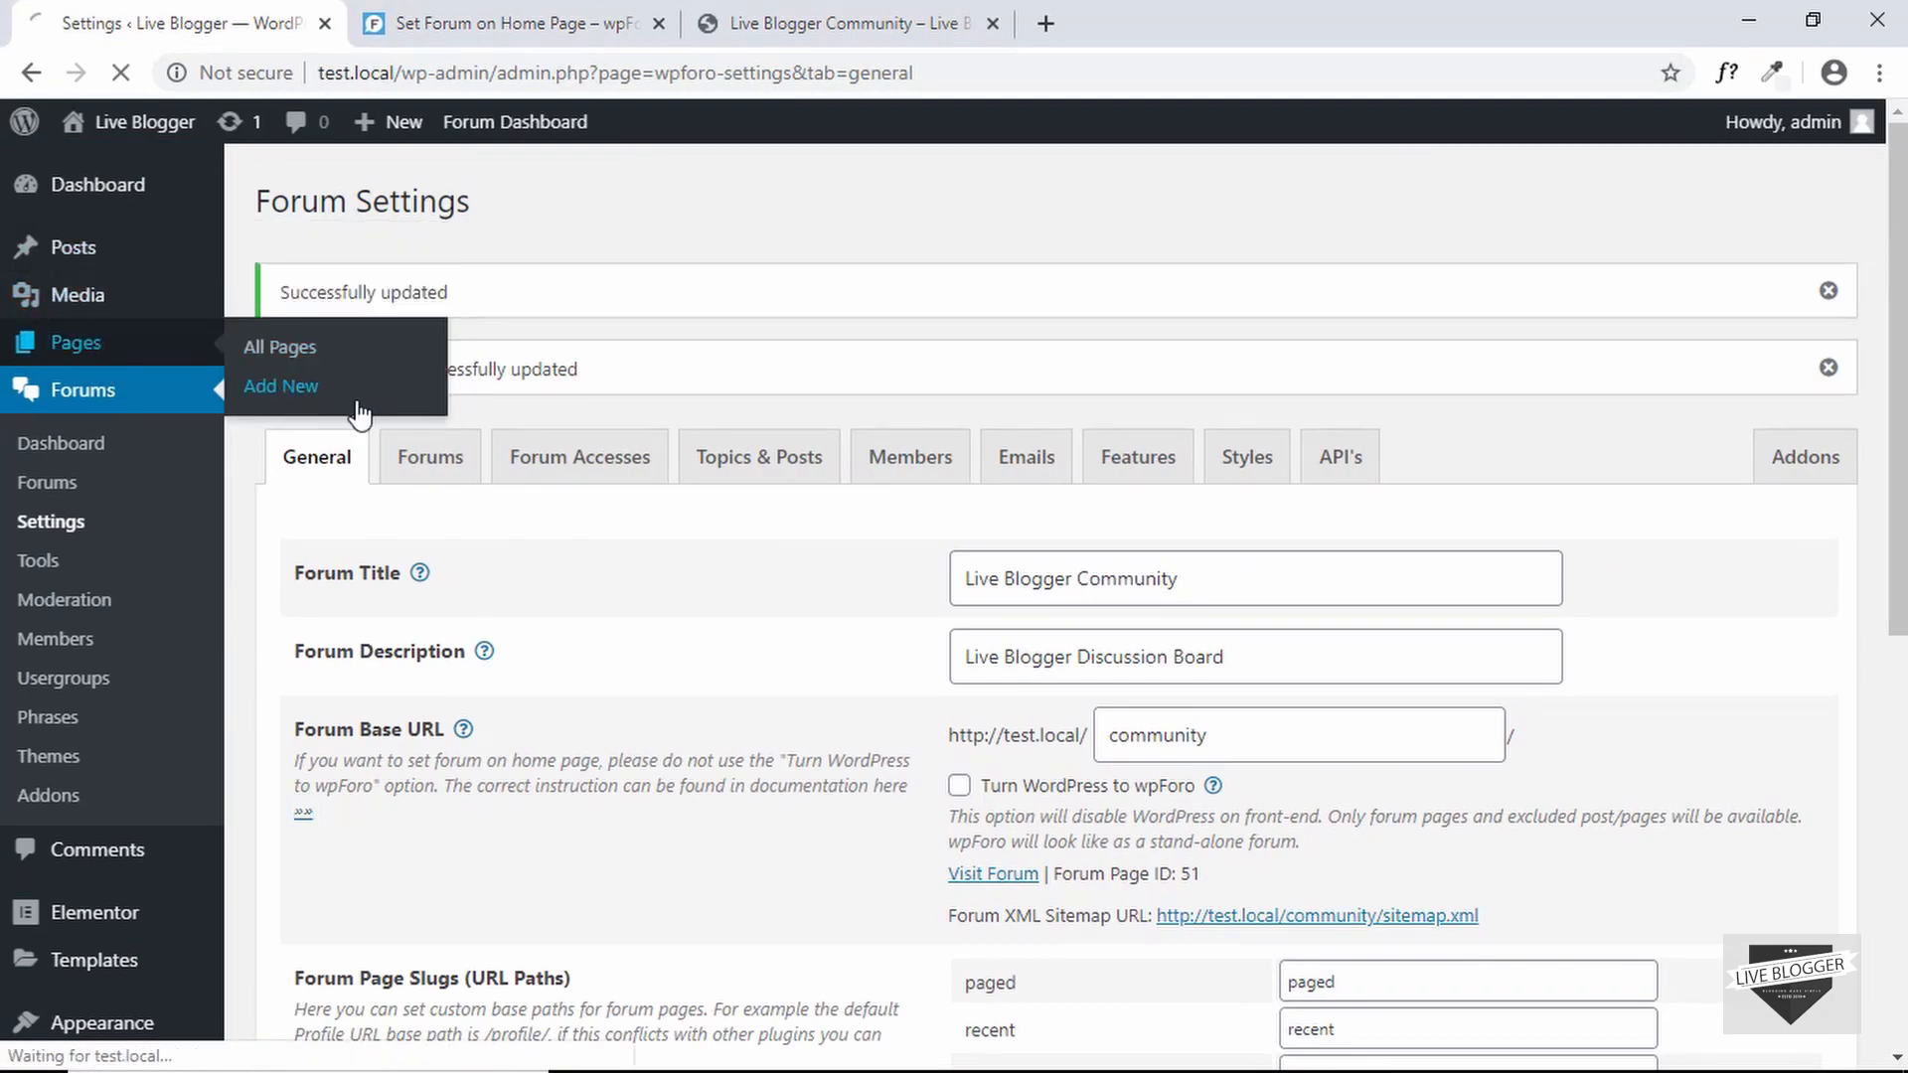
pyautogui.write('Forum ')
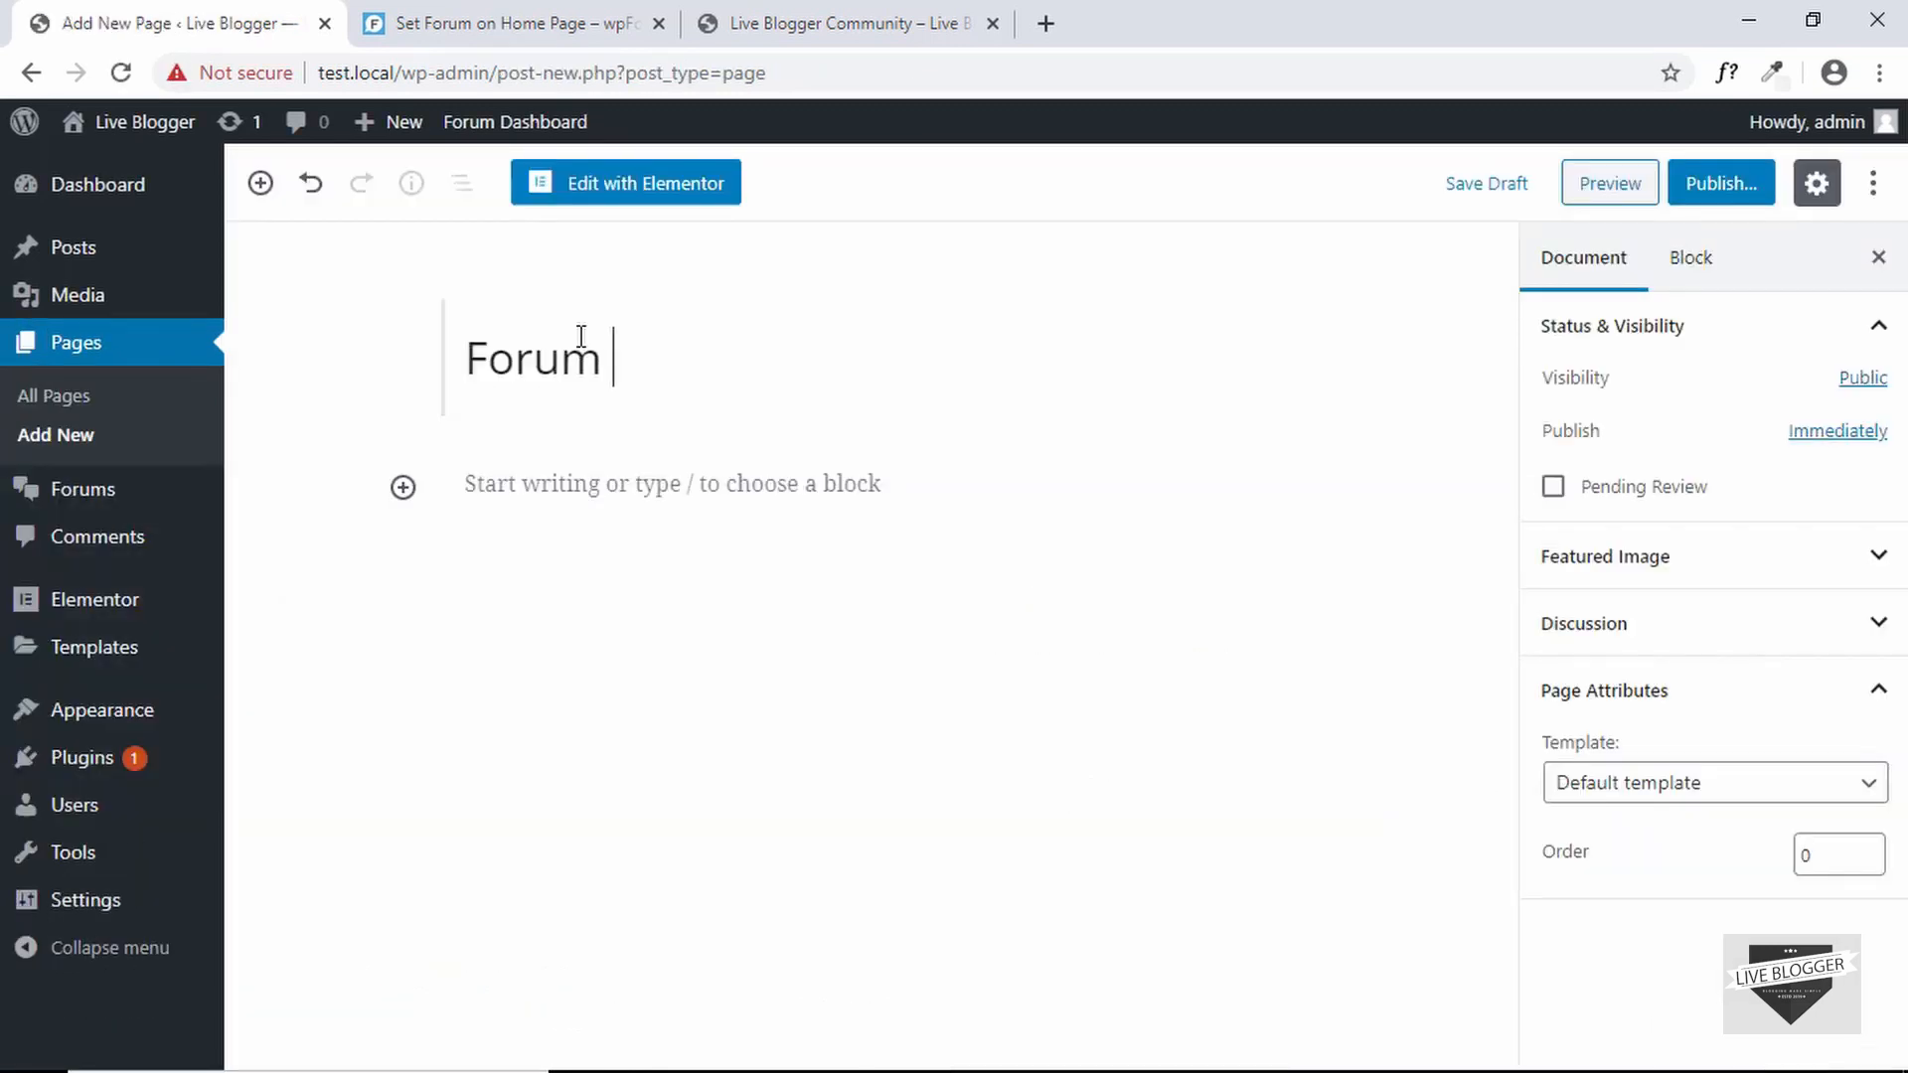
pyautogui.write('Homepage')
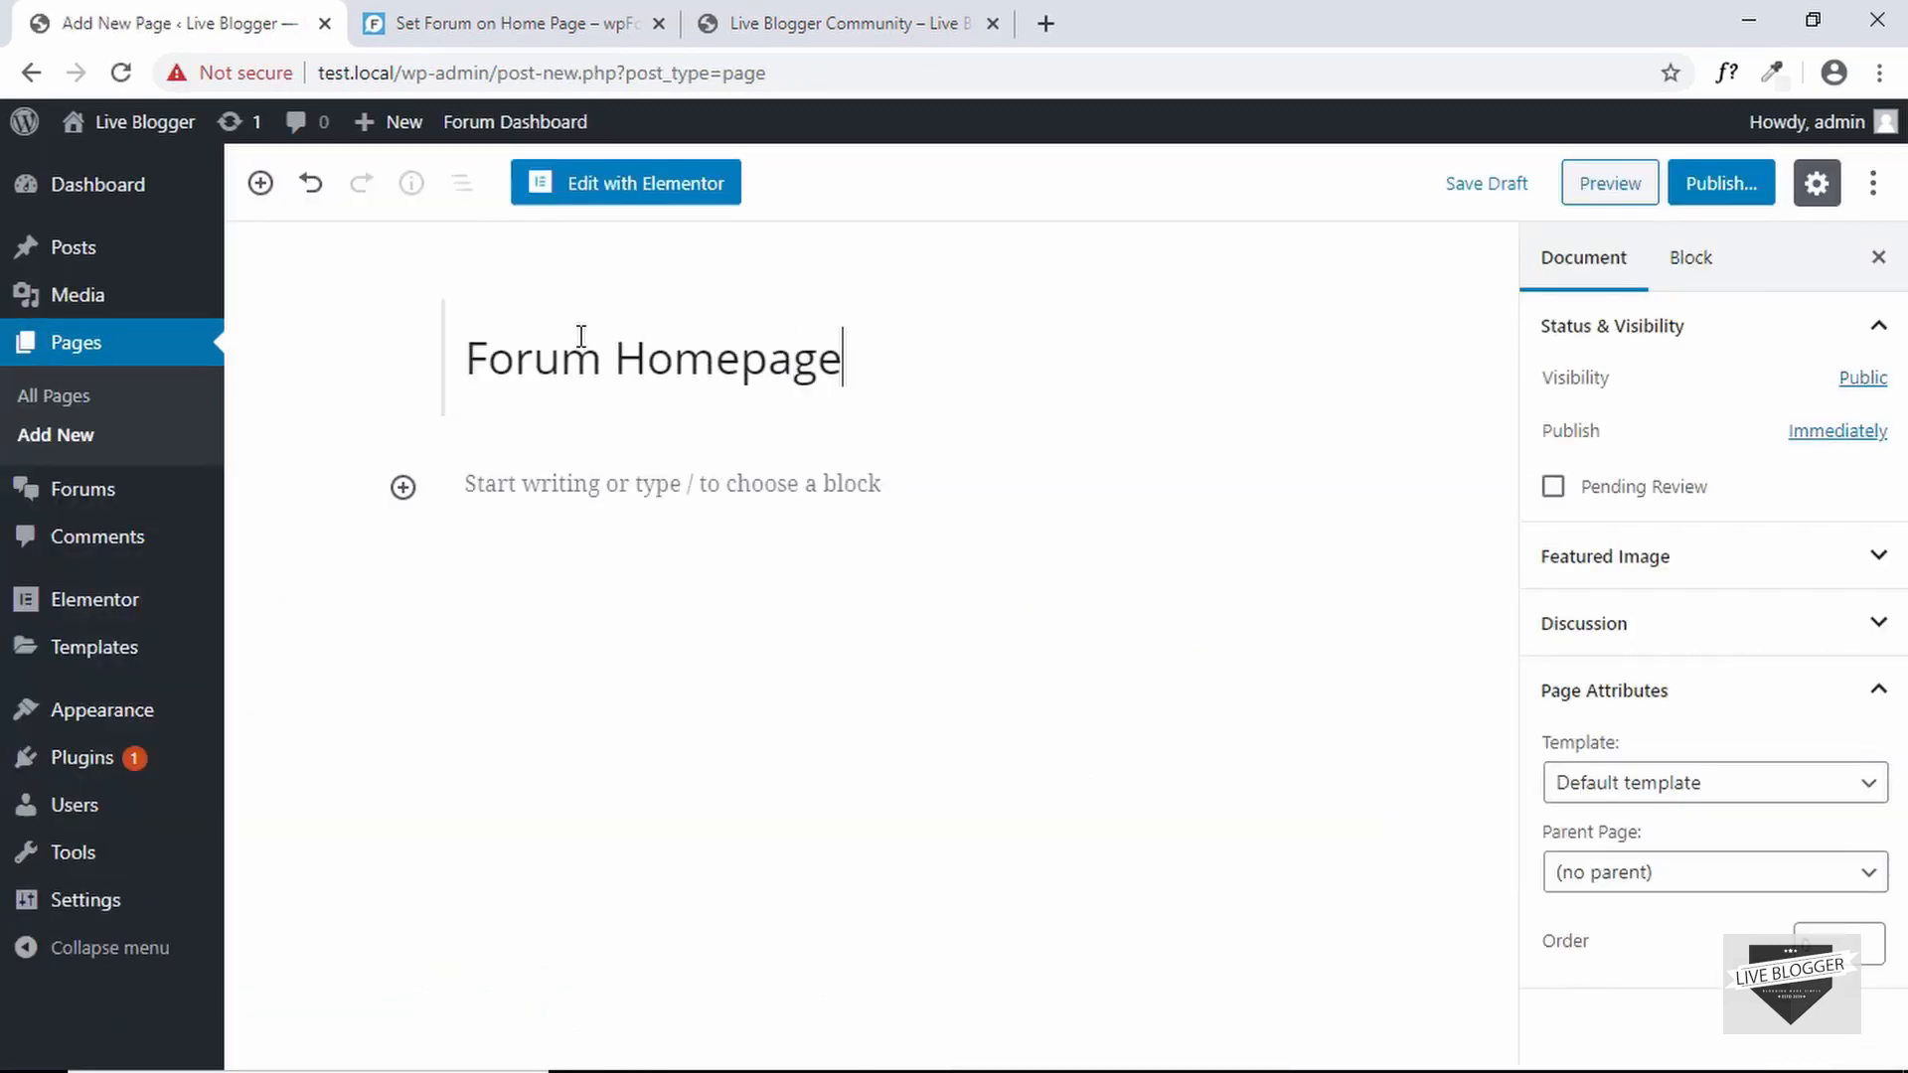
pyautogui.click(1722, 189)
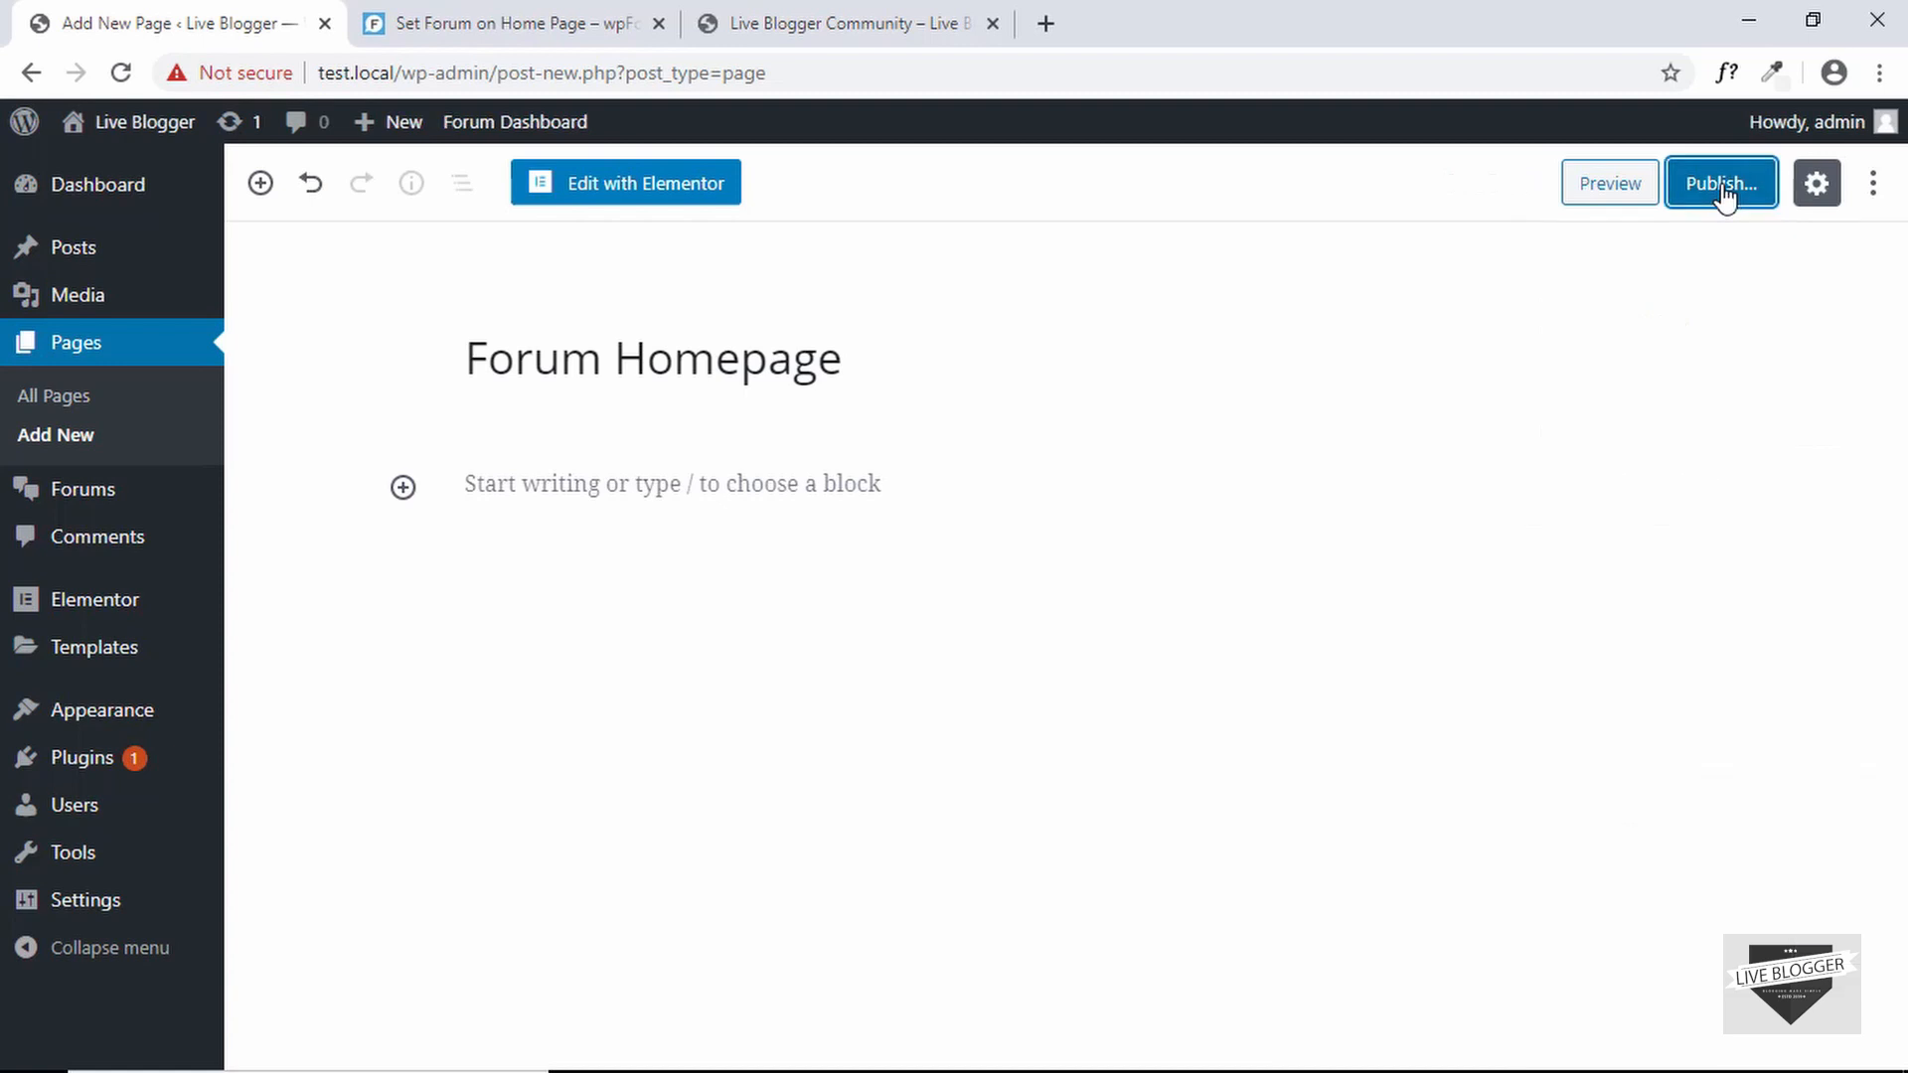
pyautogui.click(1749, 195)
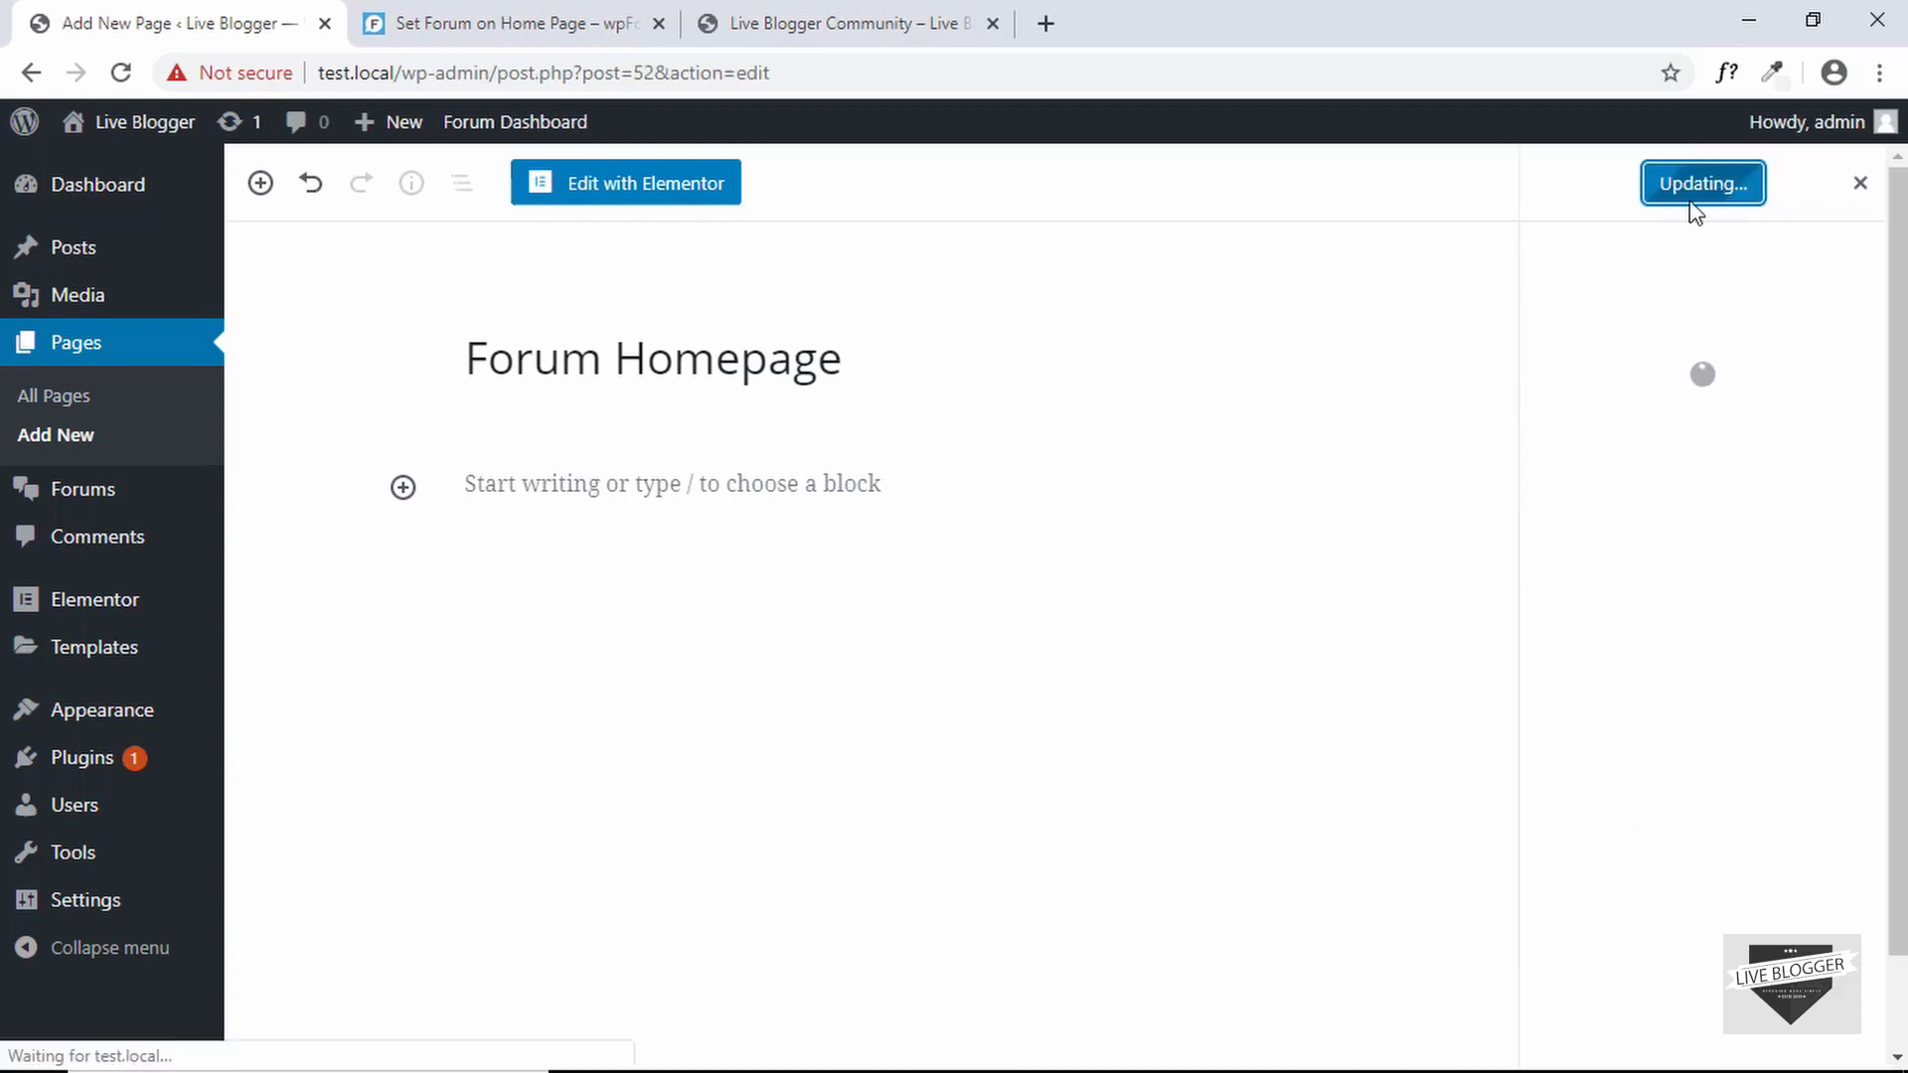
pyautogui.click(696, 487)
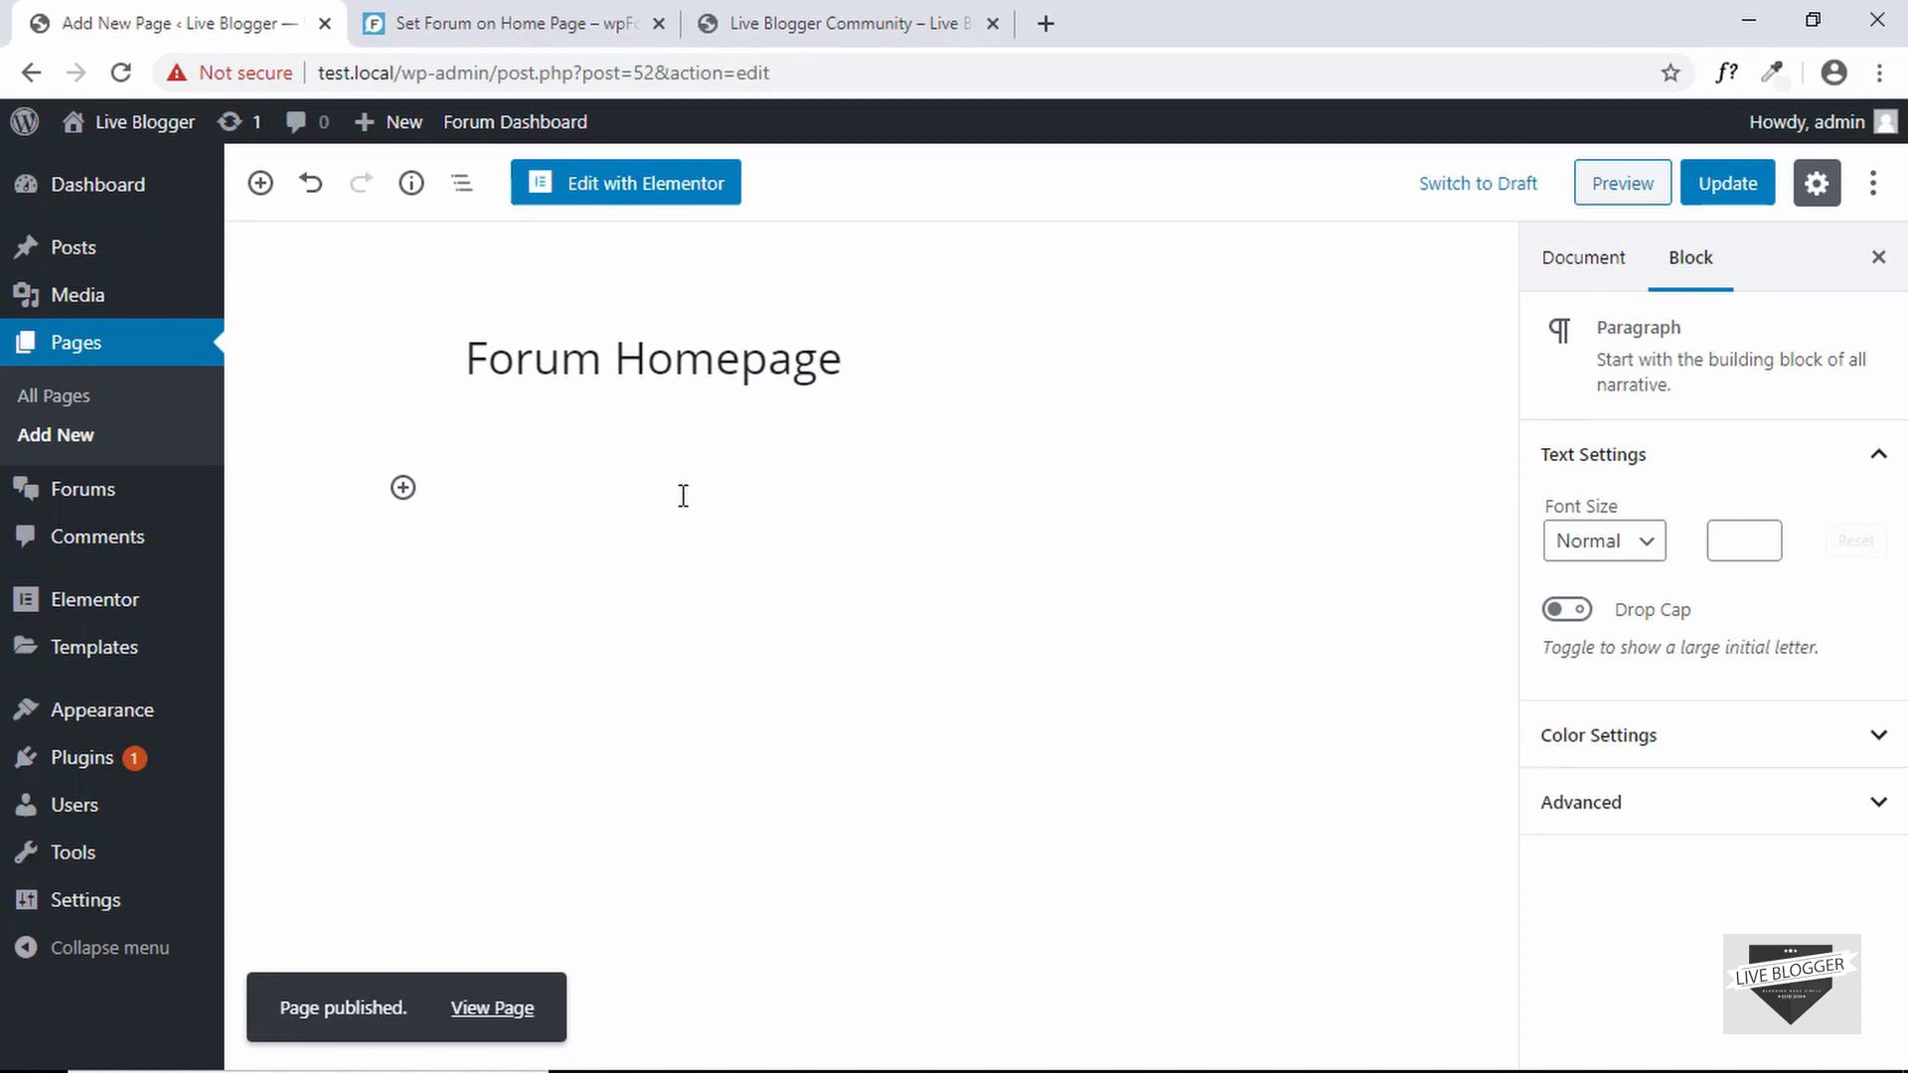
pyautogui.write('w')
pyautogui.press('BackSpace')
pyautogui.press('BackSpace')
pyautogui.press('BackSpace')
pyautogui.press('BackSpace')
# - Add a Shortcode block containing the text "wpforo" to the Forum Homepage page and update the page
pyautogui.click(402, 488)
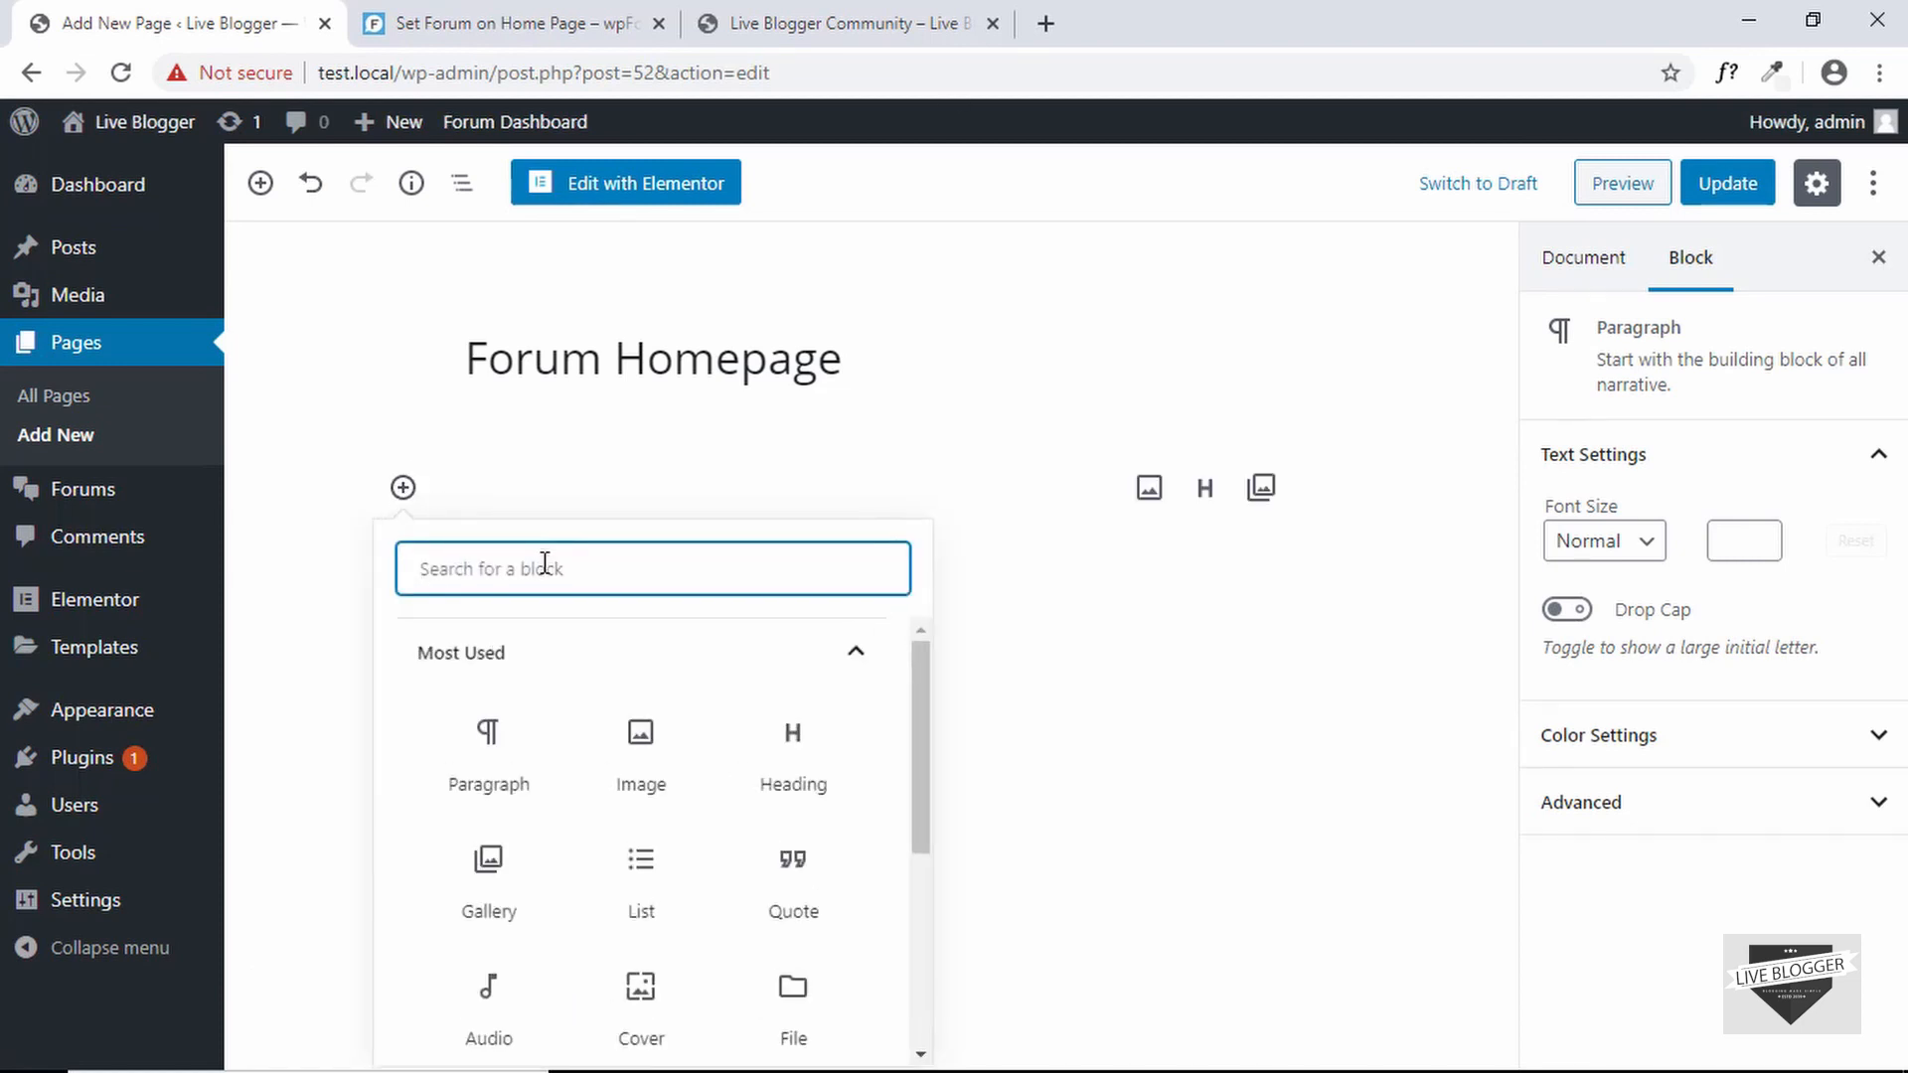
pyautogui.write('shor')
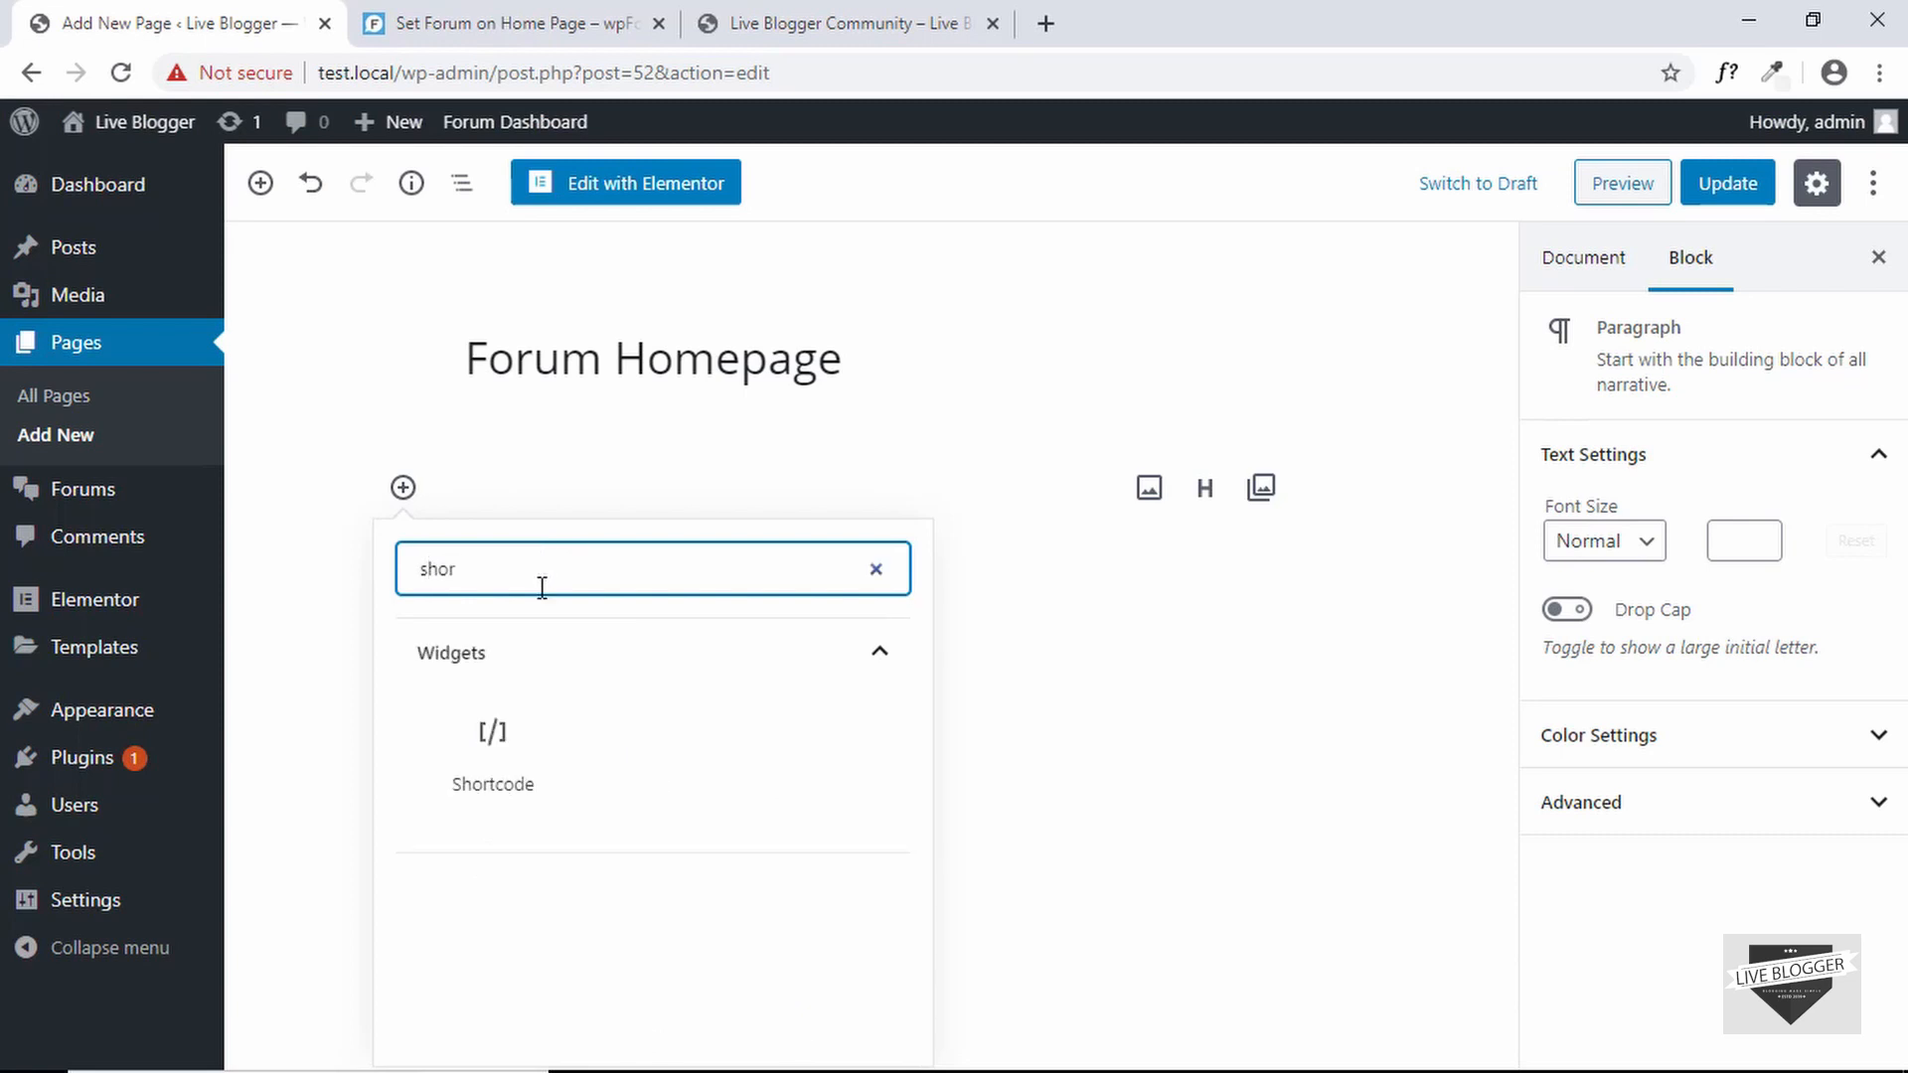
pyautogui.click(497, 747)
pyautogui.write('wpforo')
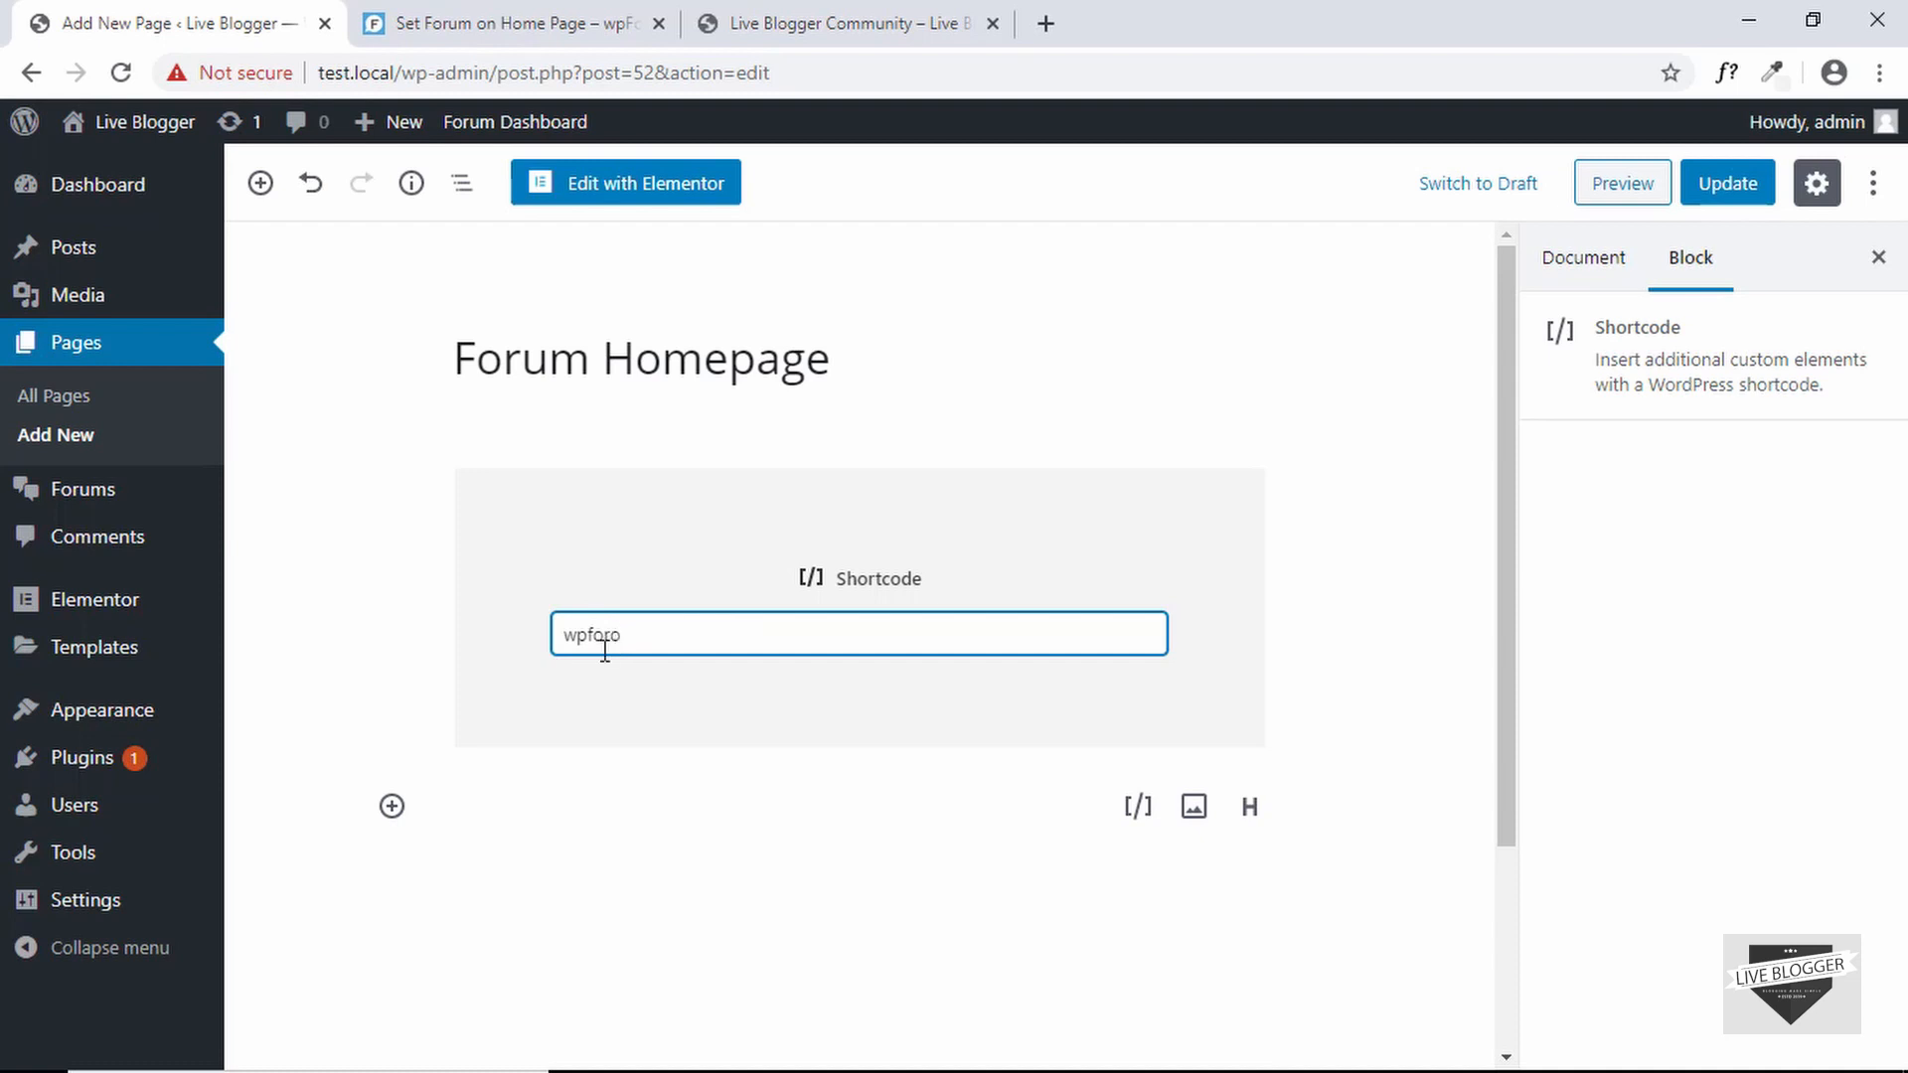
pyautogui.click(353, 660)
pyautogui.click(1727, 188)
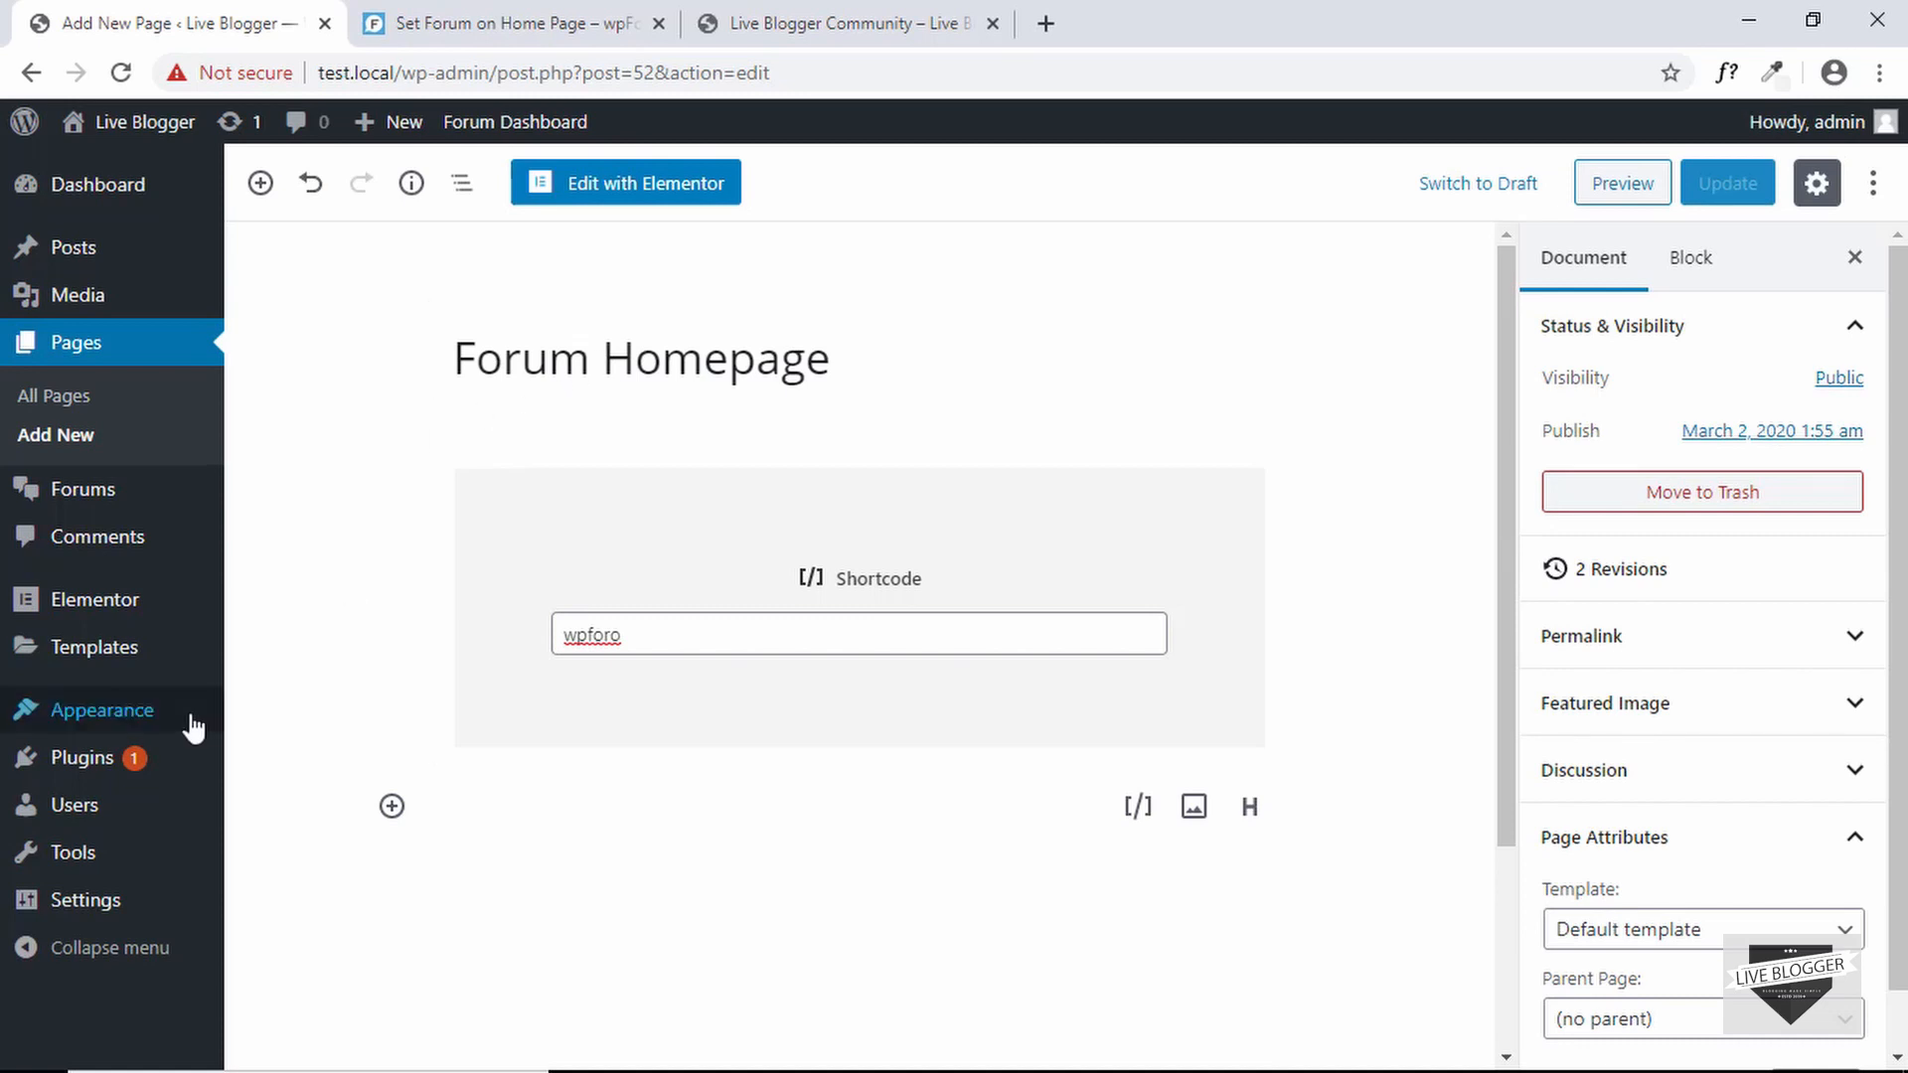
# - Set the site's static homepage to "Forum Homepage" in the WordPress reading settings and save the changes
pyautogui.moveTo(93, 900)
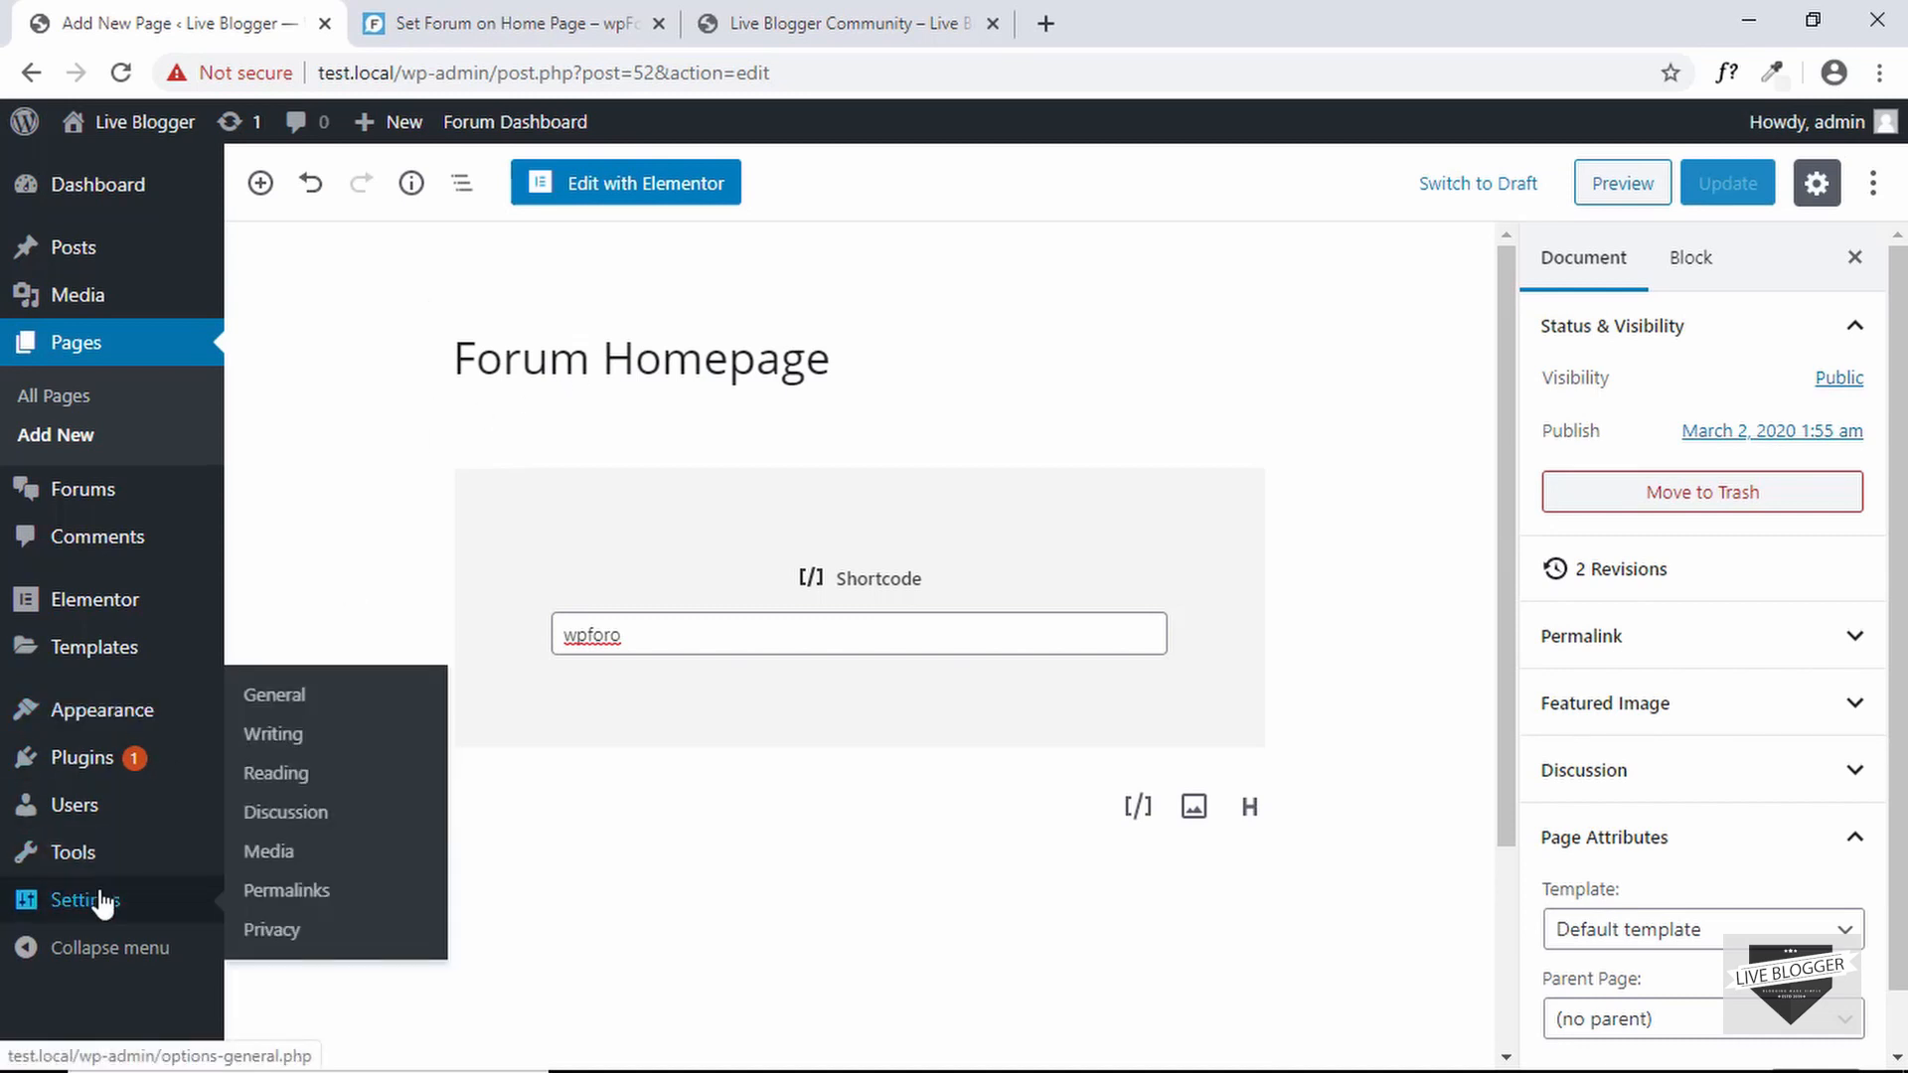
pyautogui.click(297, 788)
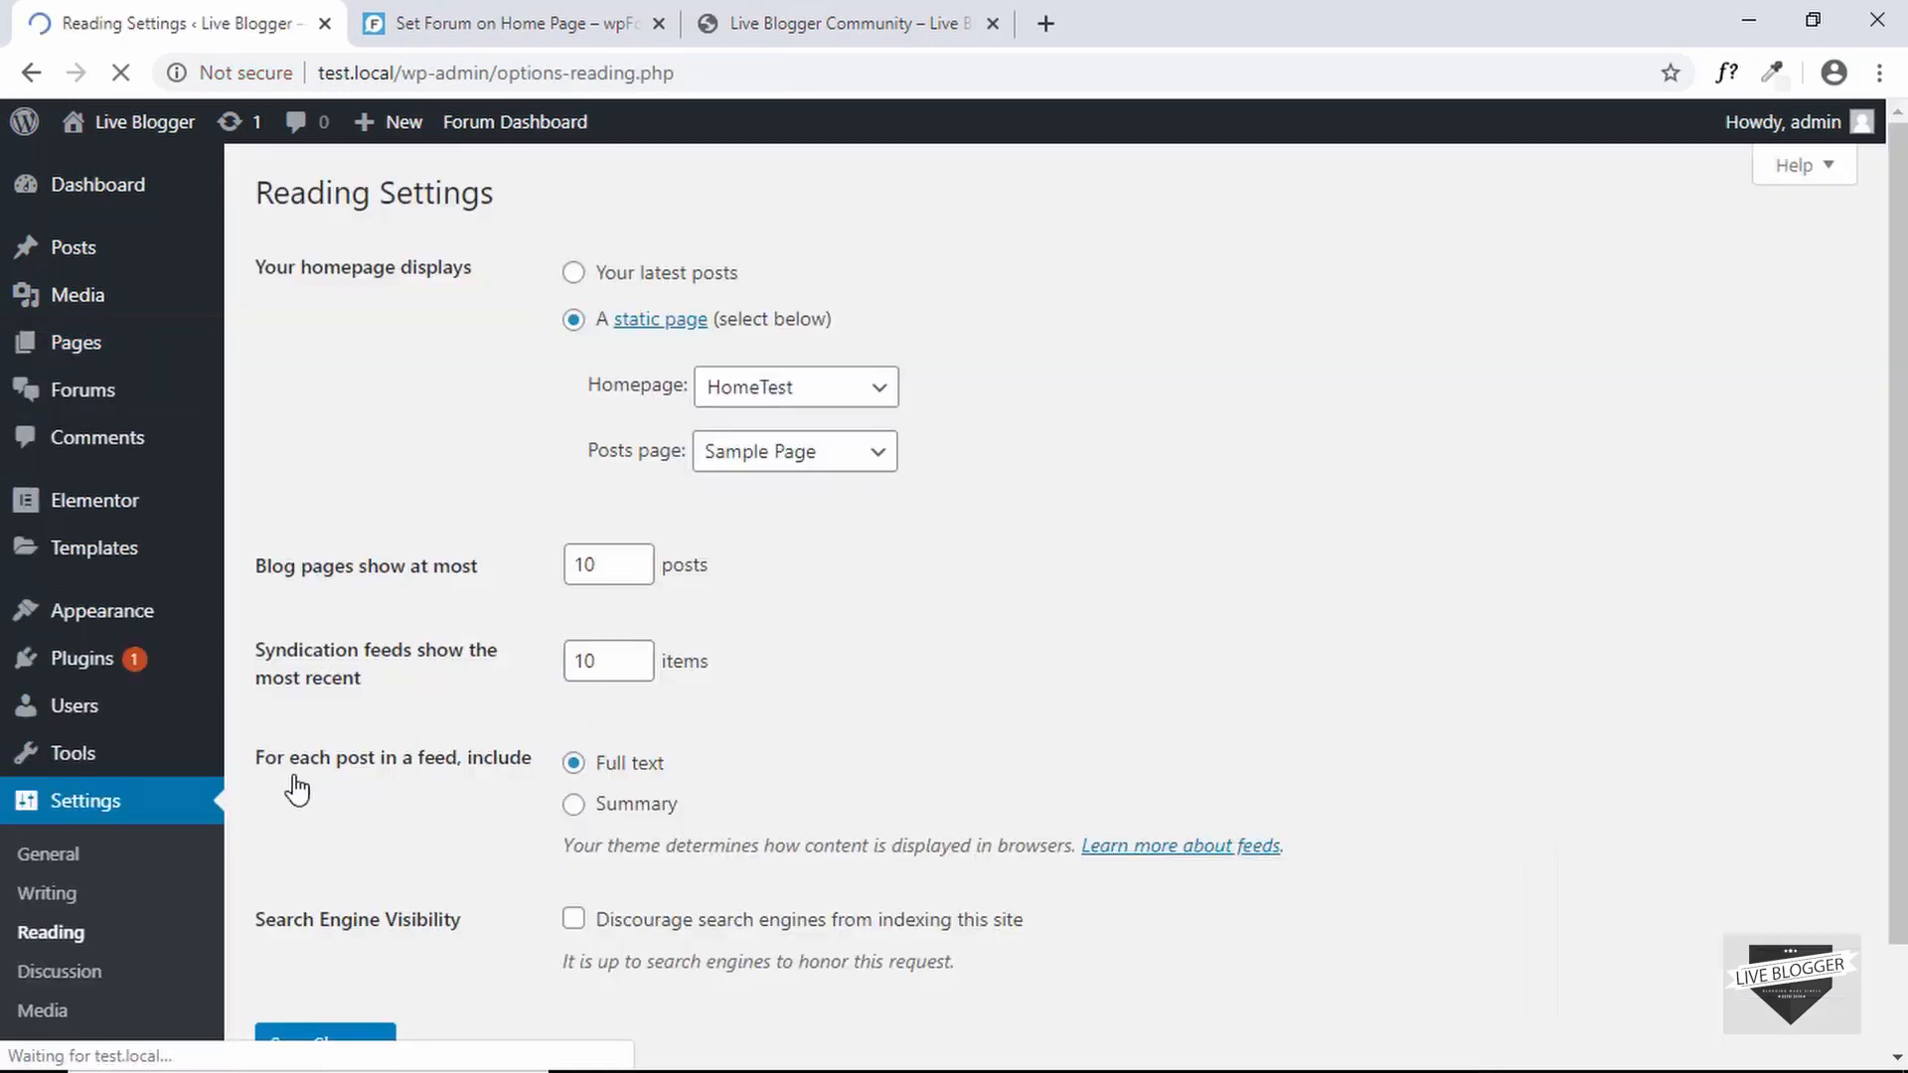
pyautogui.click(787, 395)
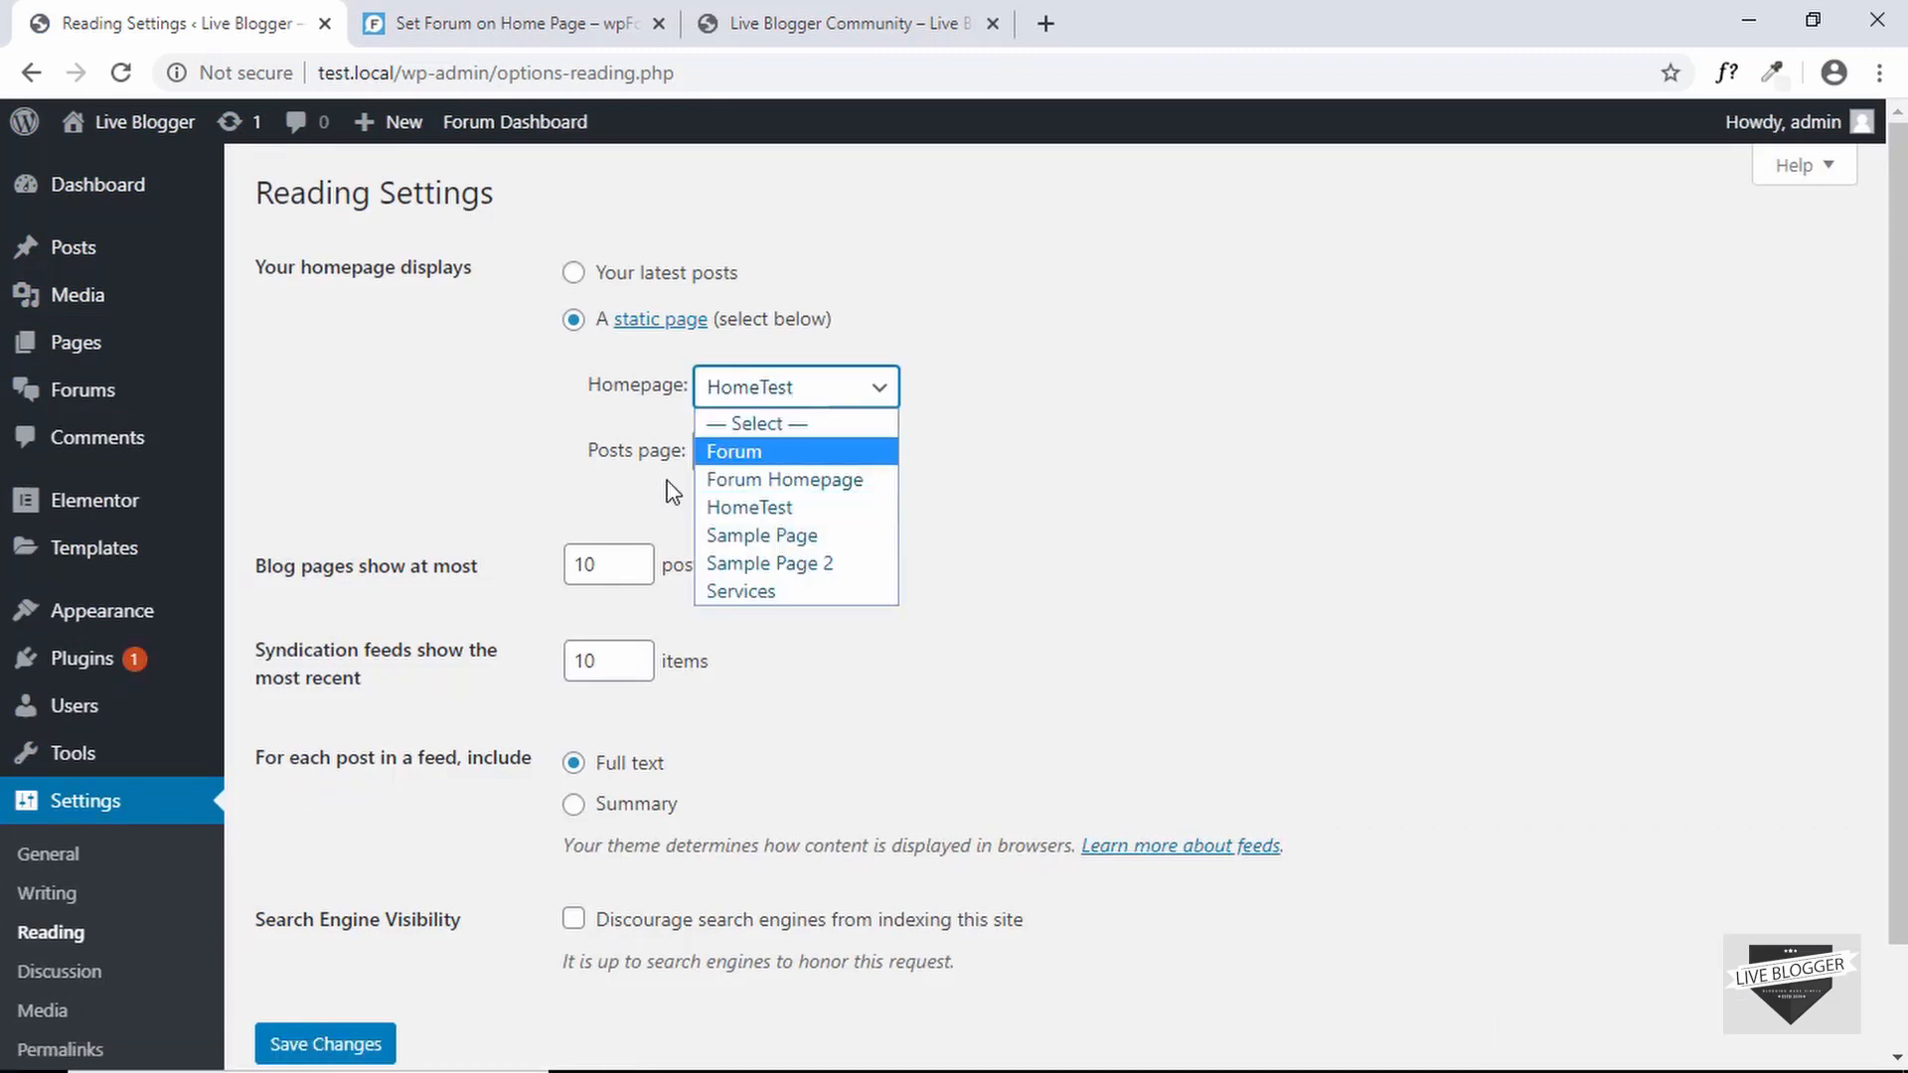
pyautogui.click(789, 481)
pyautogui.scroll(-2, 418, 477)
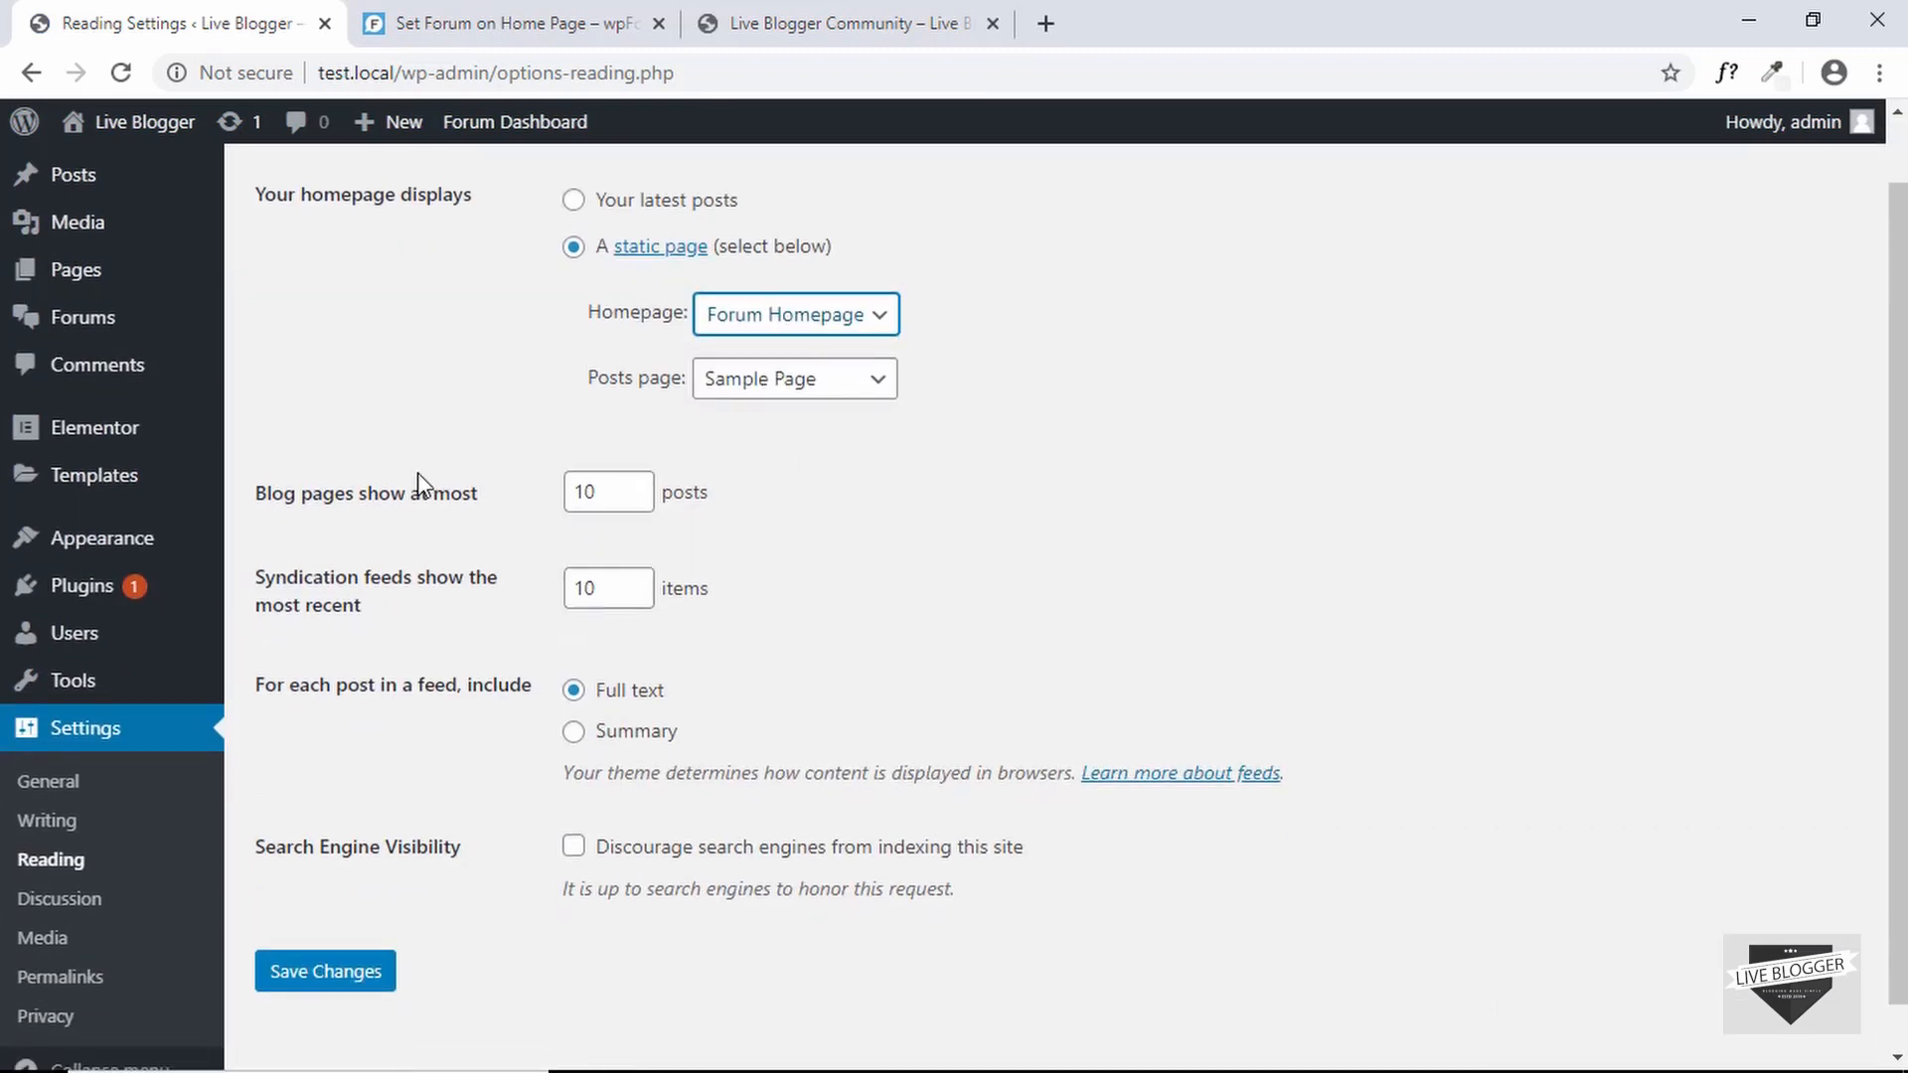
pyautogui.click(344, 934)
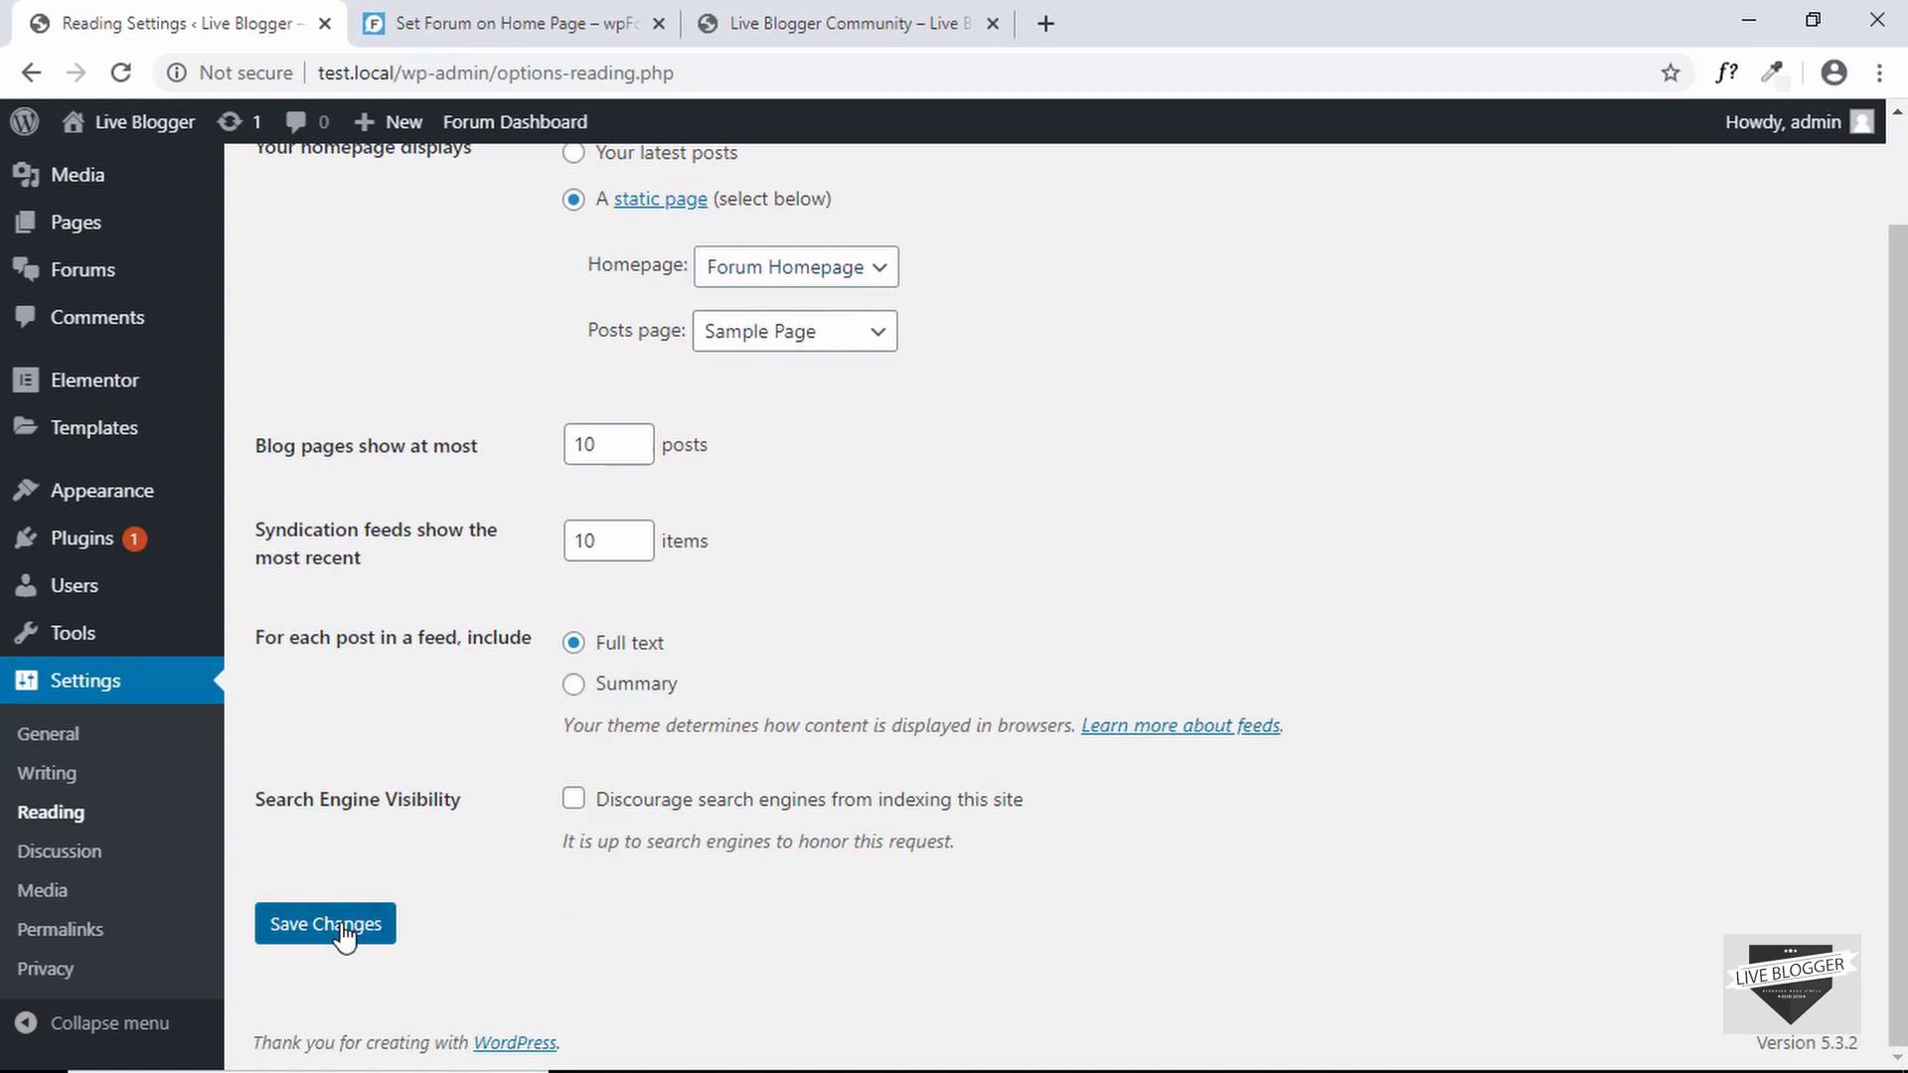
# - View the live home page in a separate browser tab and check its shortcode against the wpForo documentation
pyautogui.moveTo(111, 134)
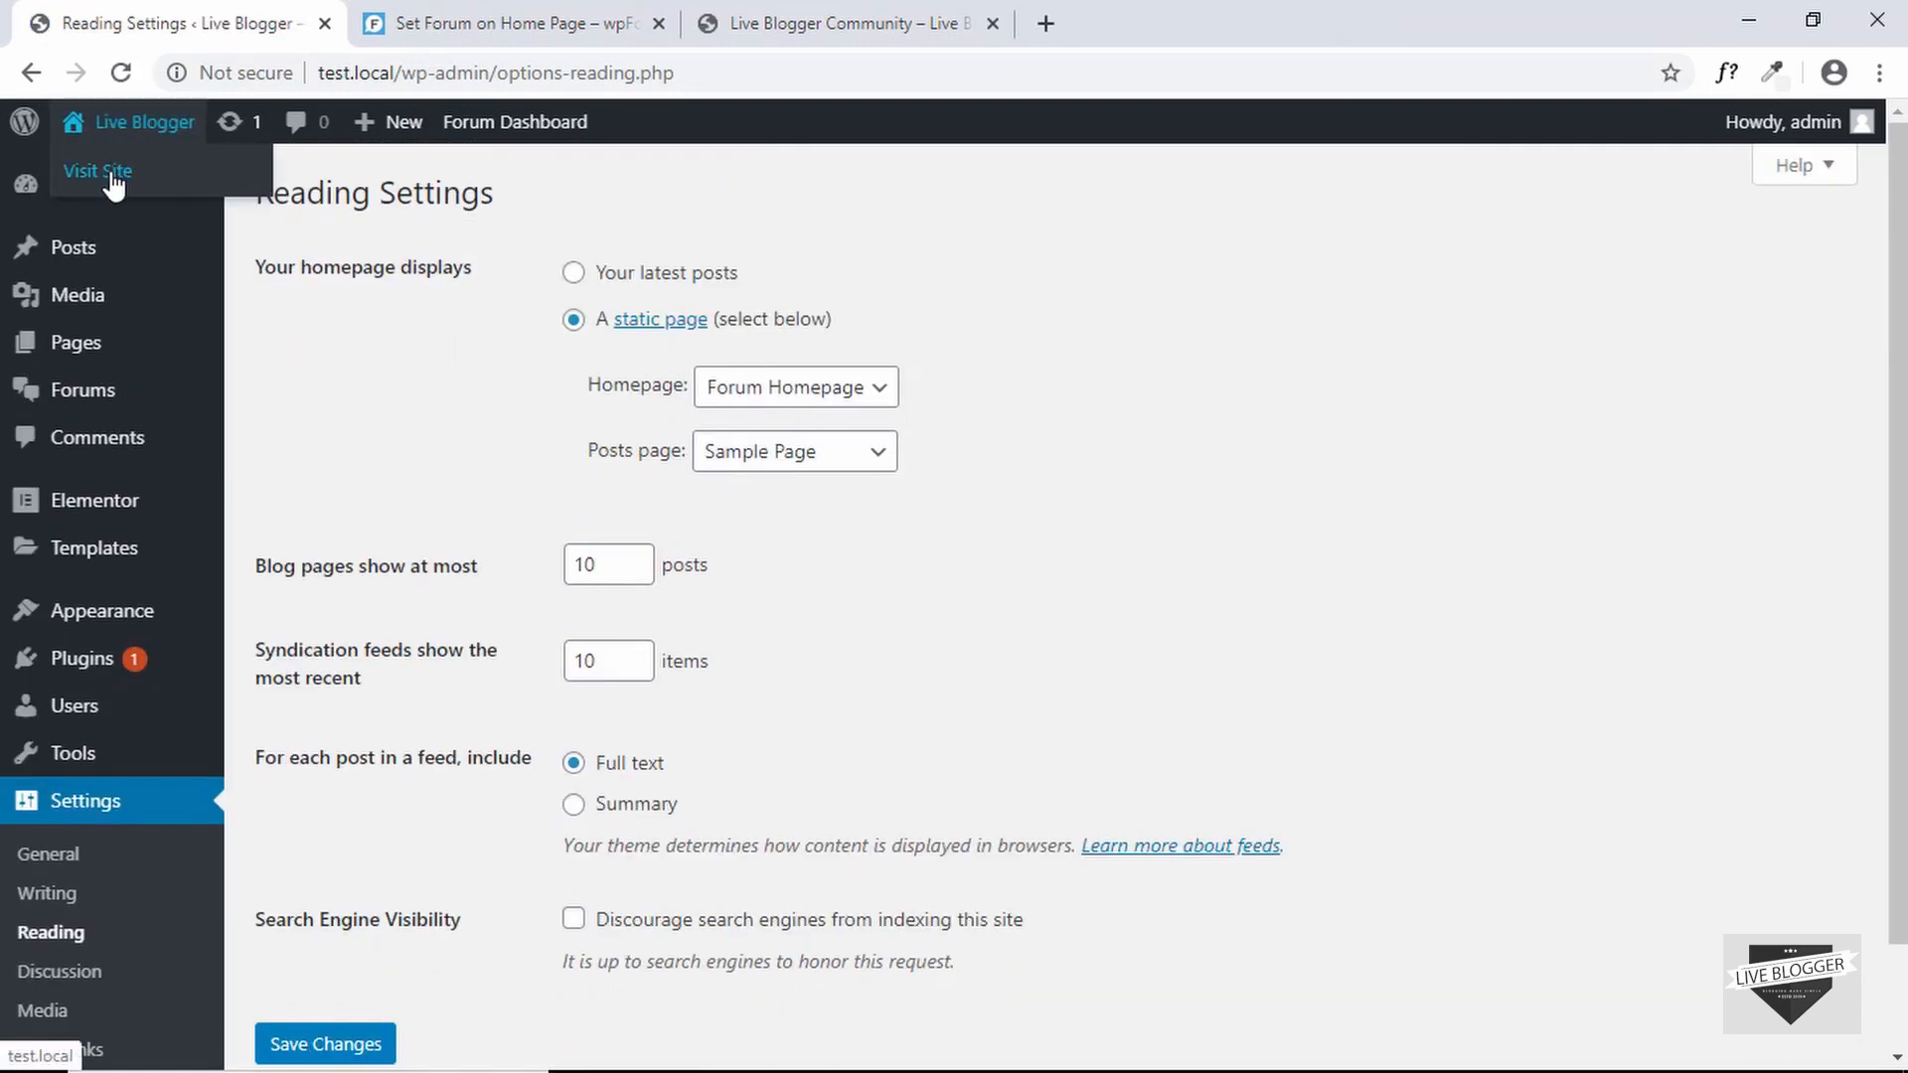
pyautogui.middleClick(111, 176)
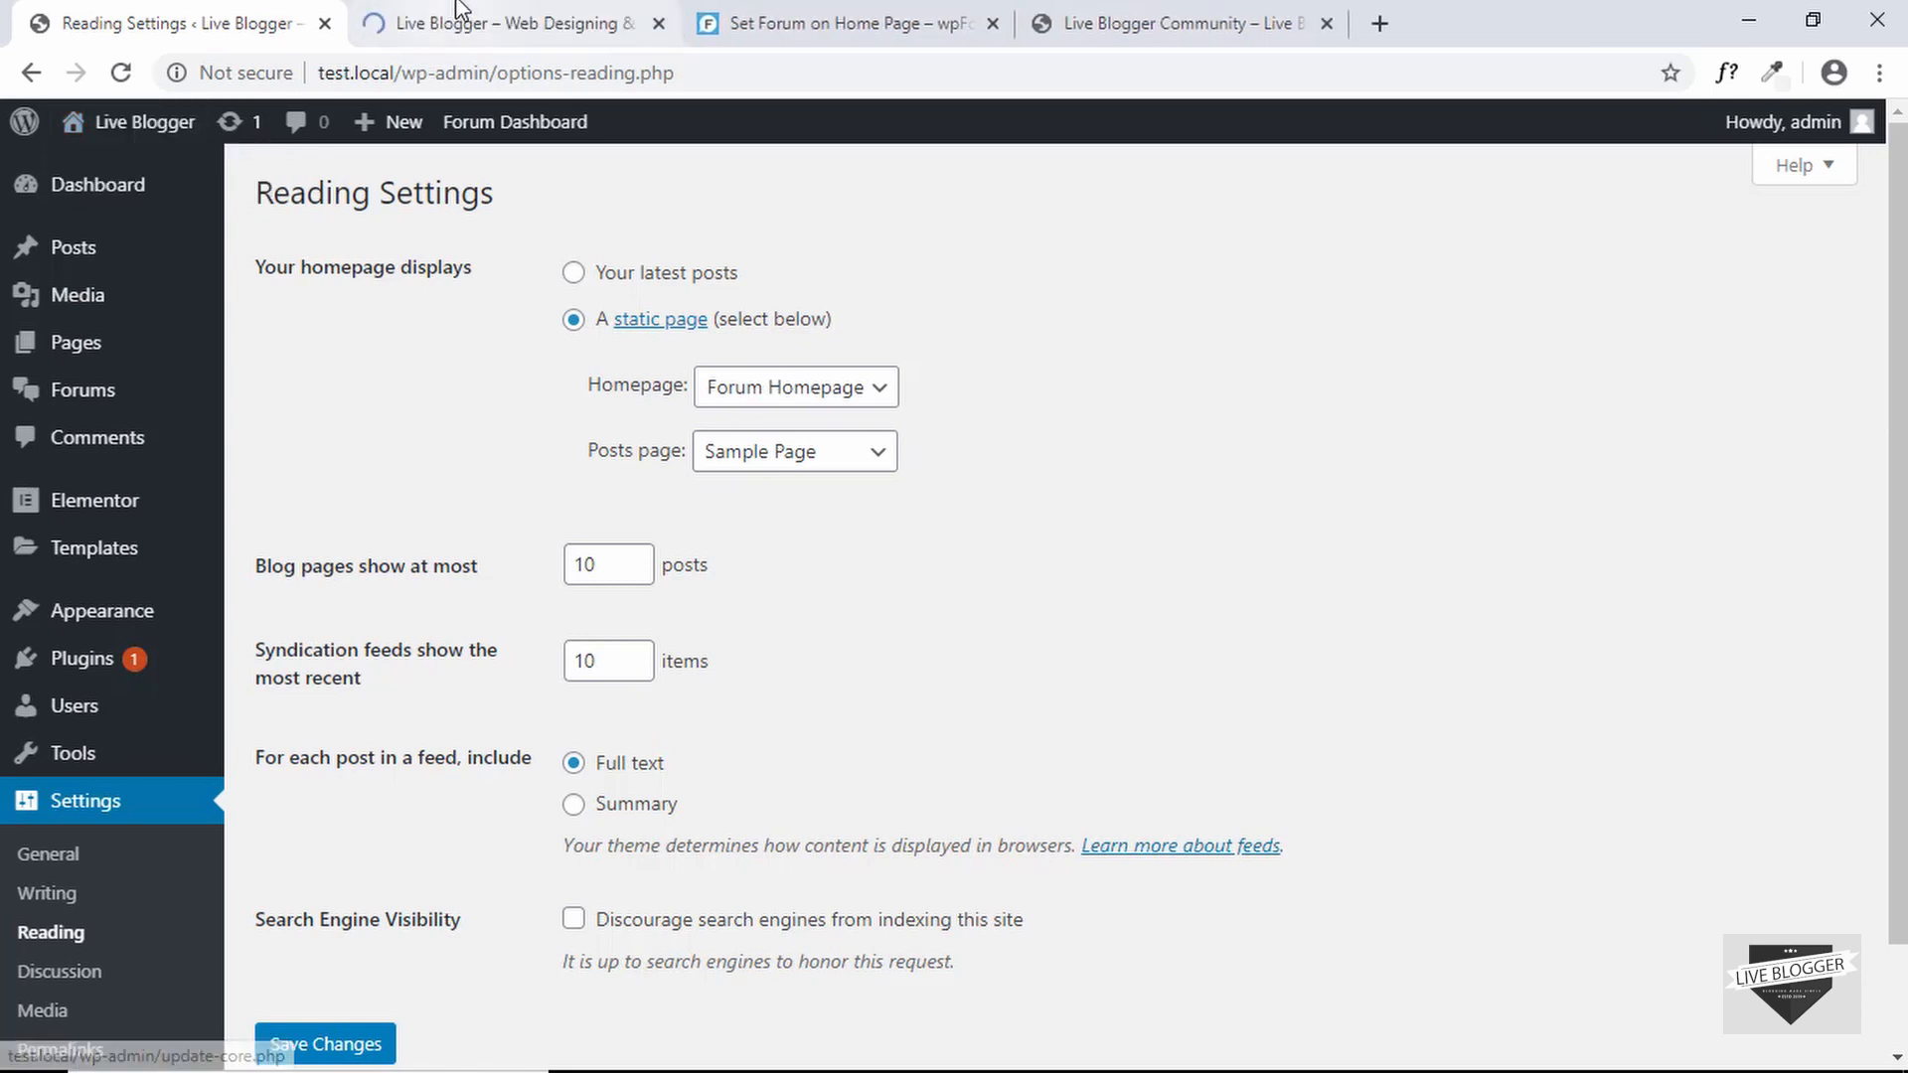
pyautogui.click(455, 20)
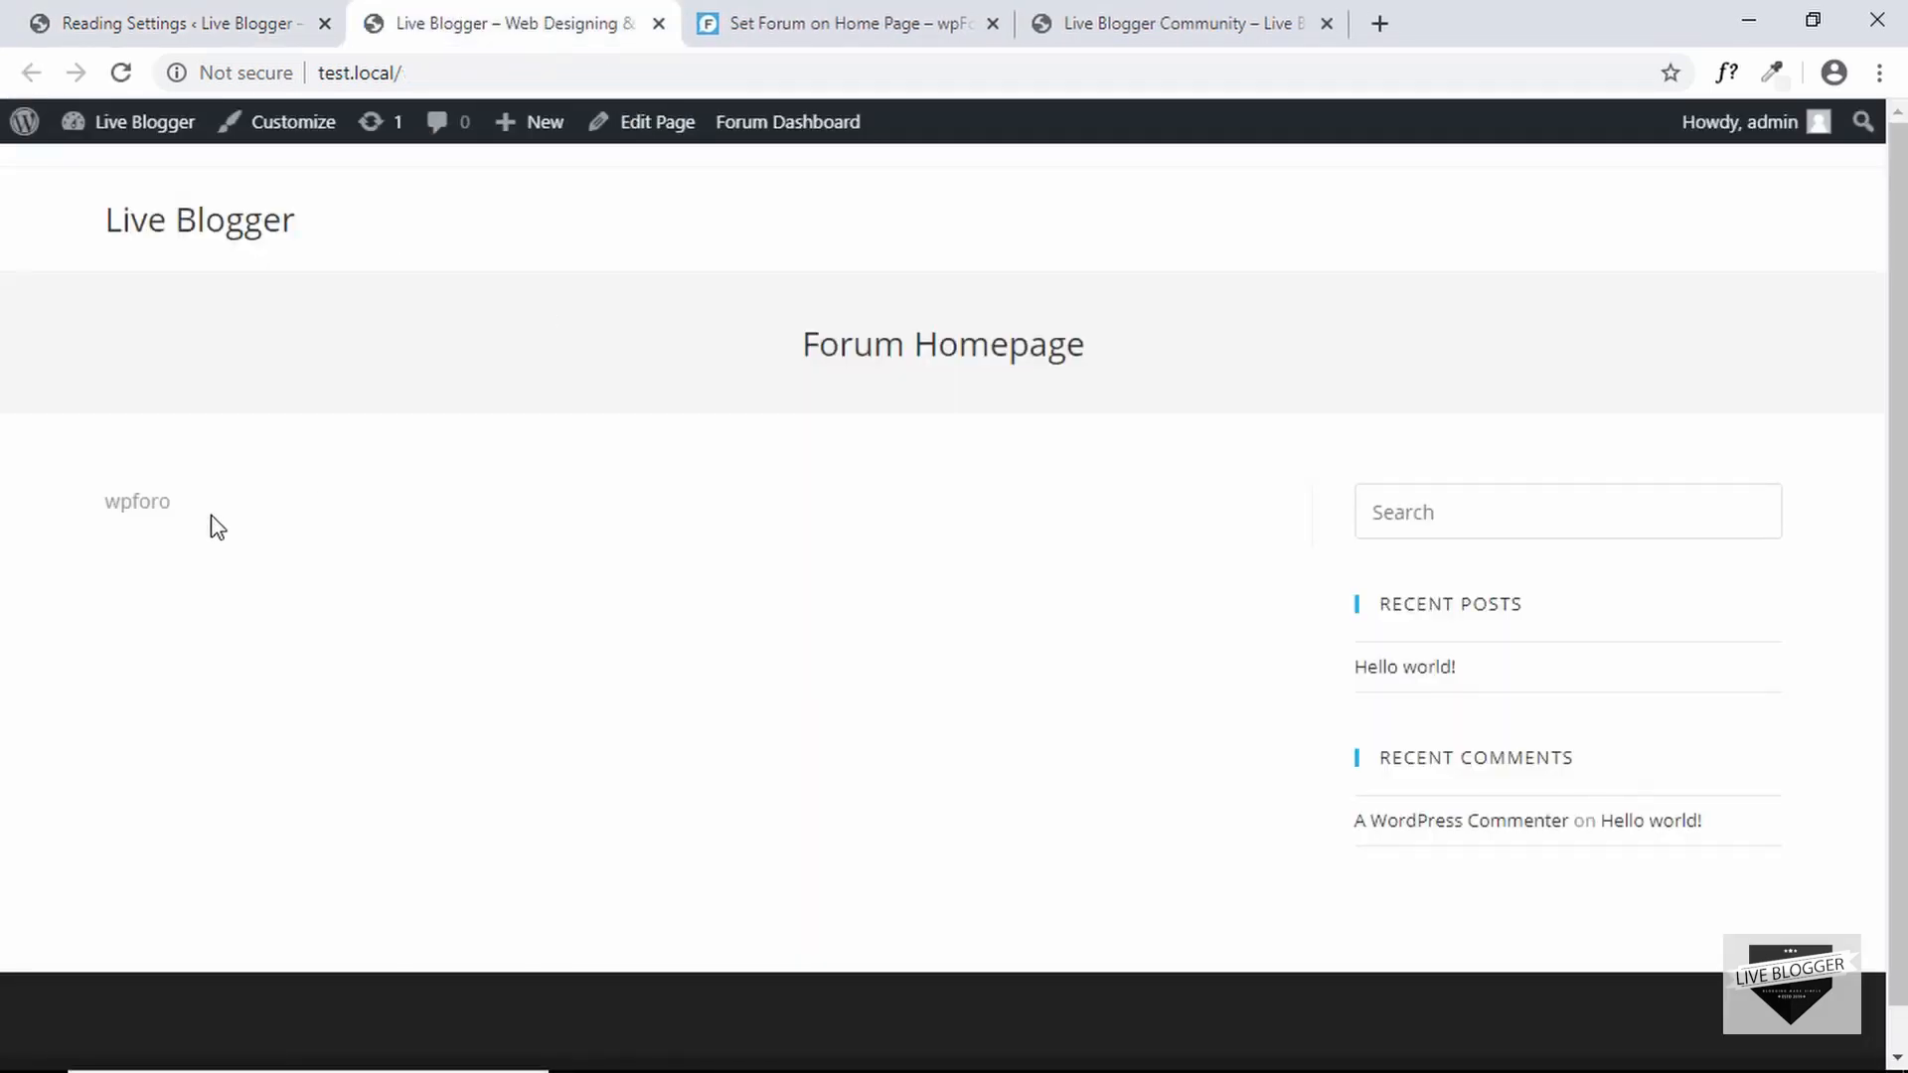
pyautogui.click(872, 22)
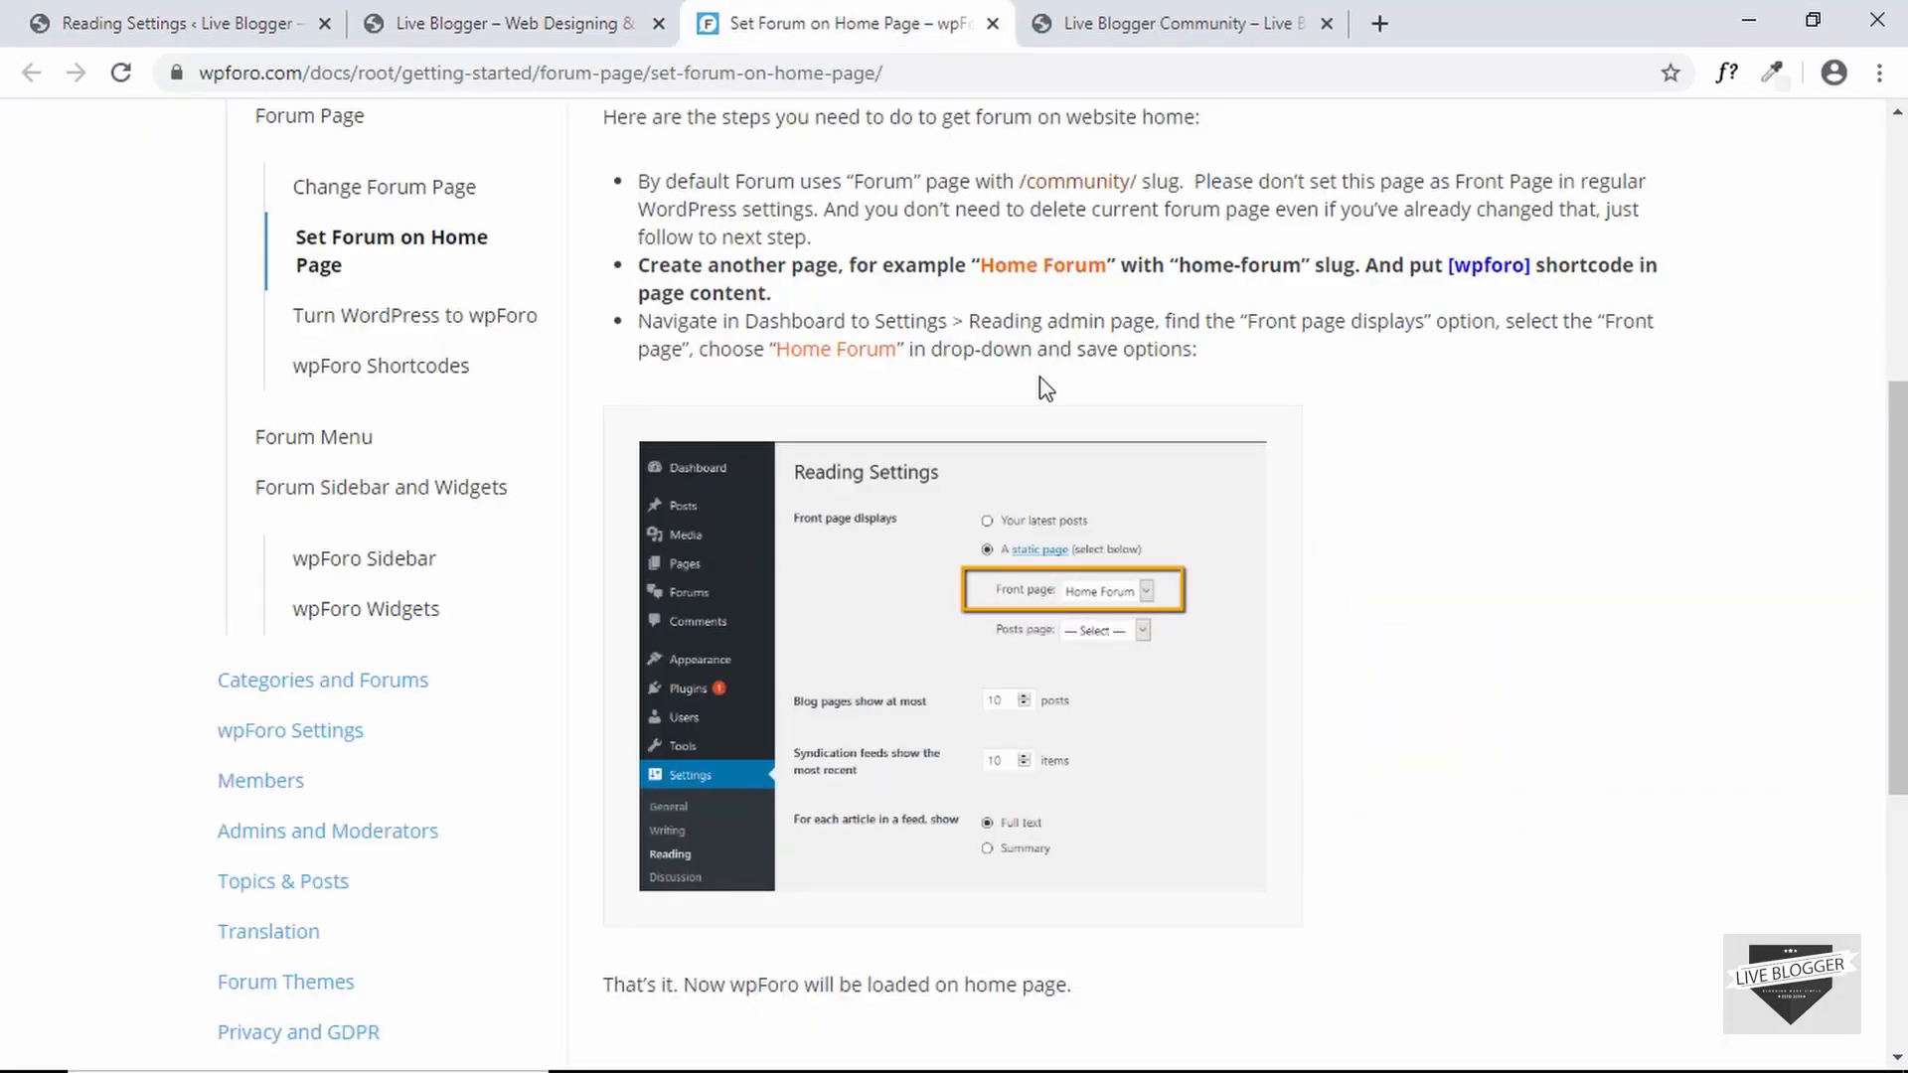
pyautogui.click(617, 12)
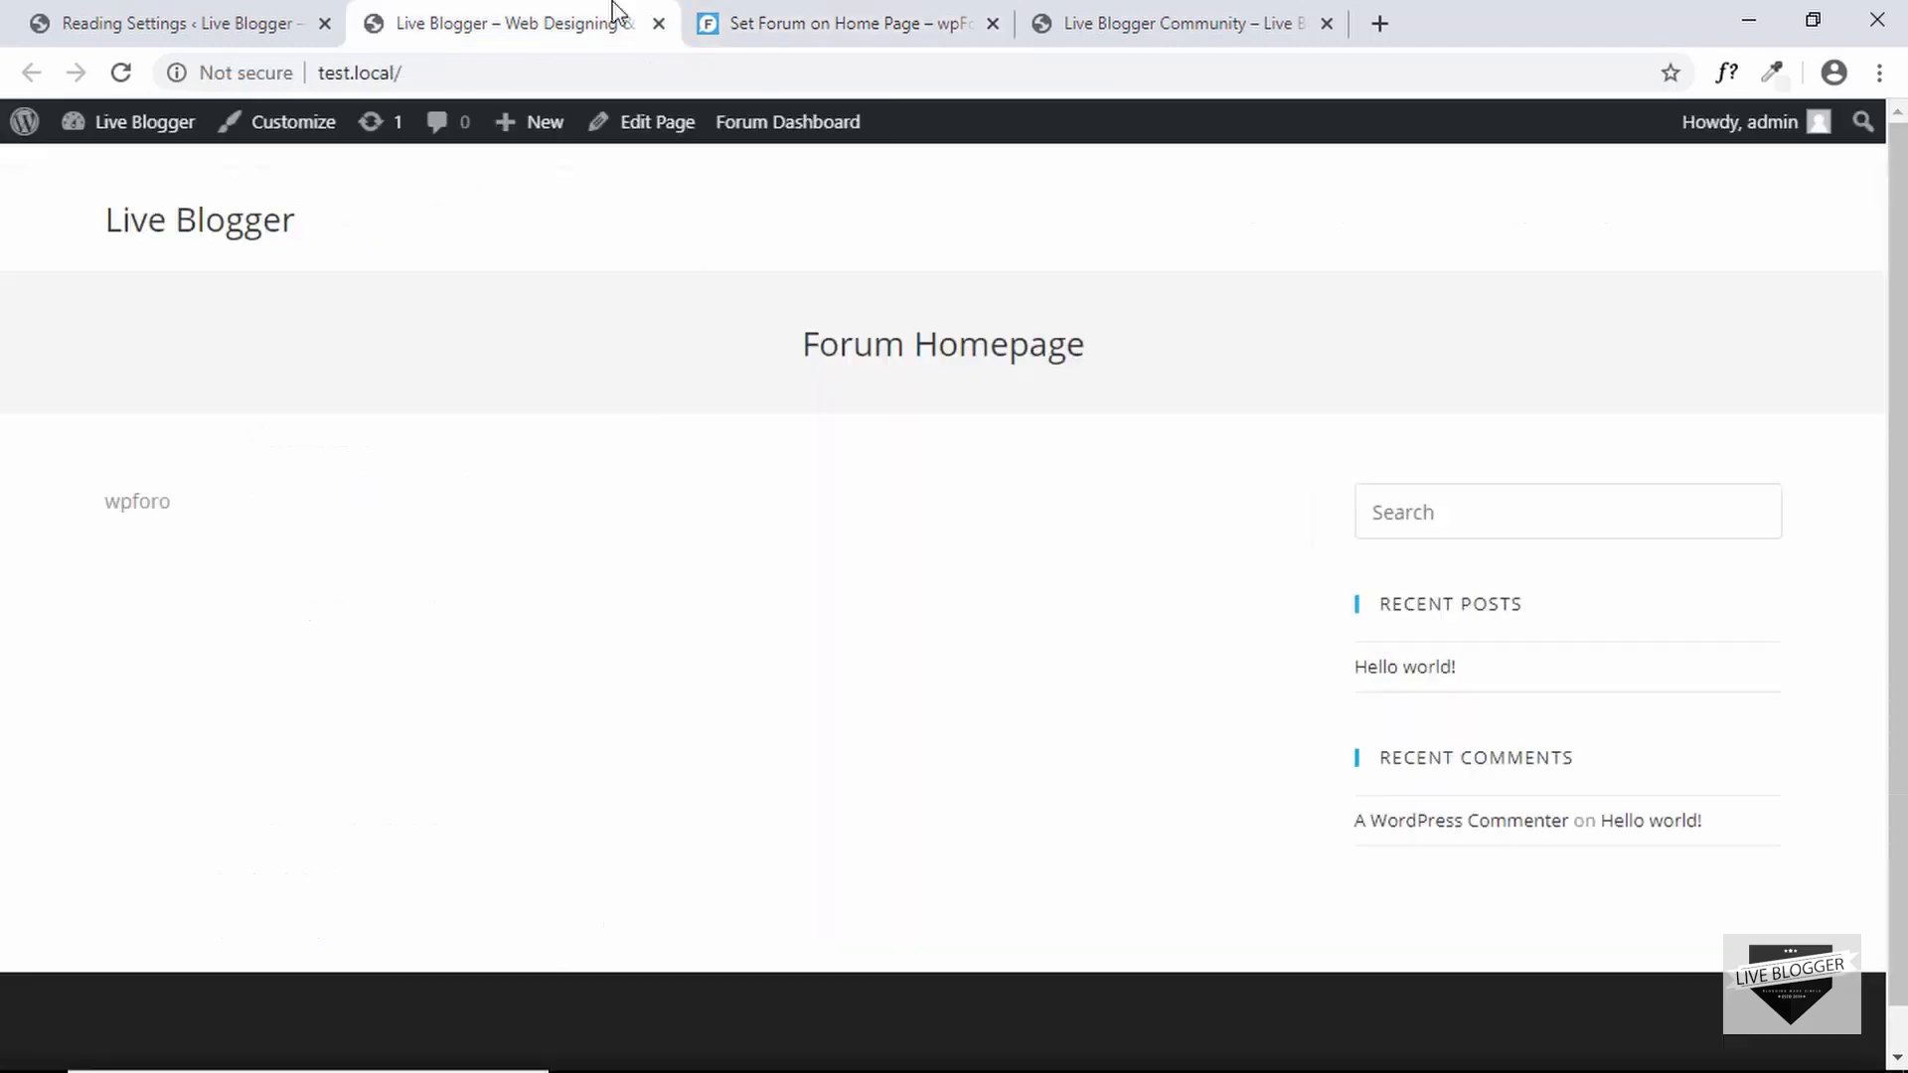
# - Reopen the Forum Homepage page for editing, correct its shortcode to "[wpforo]" and update the page
pyautogui.click(176, 28)
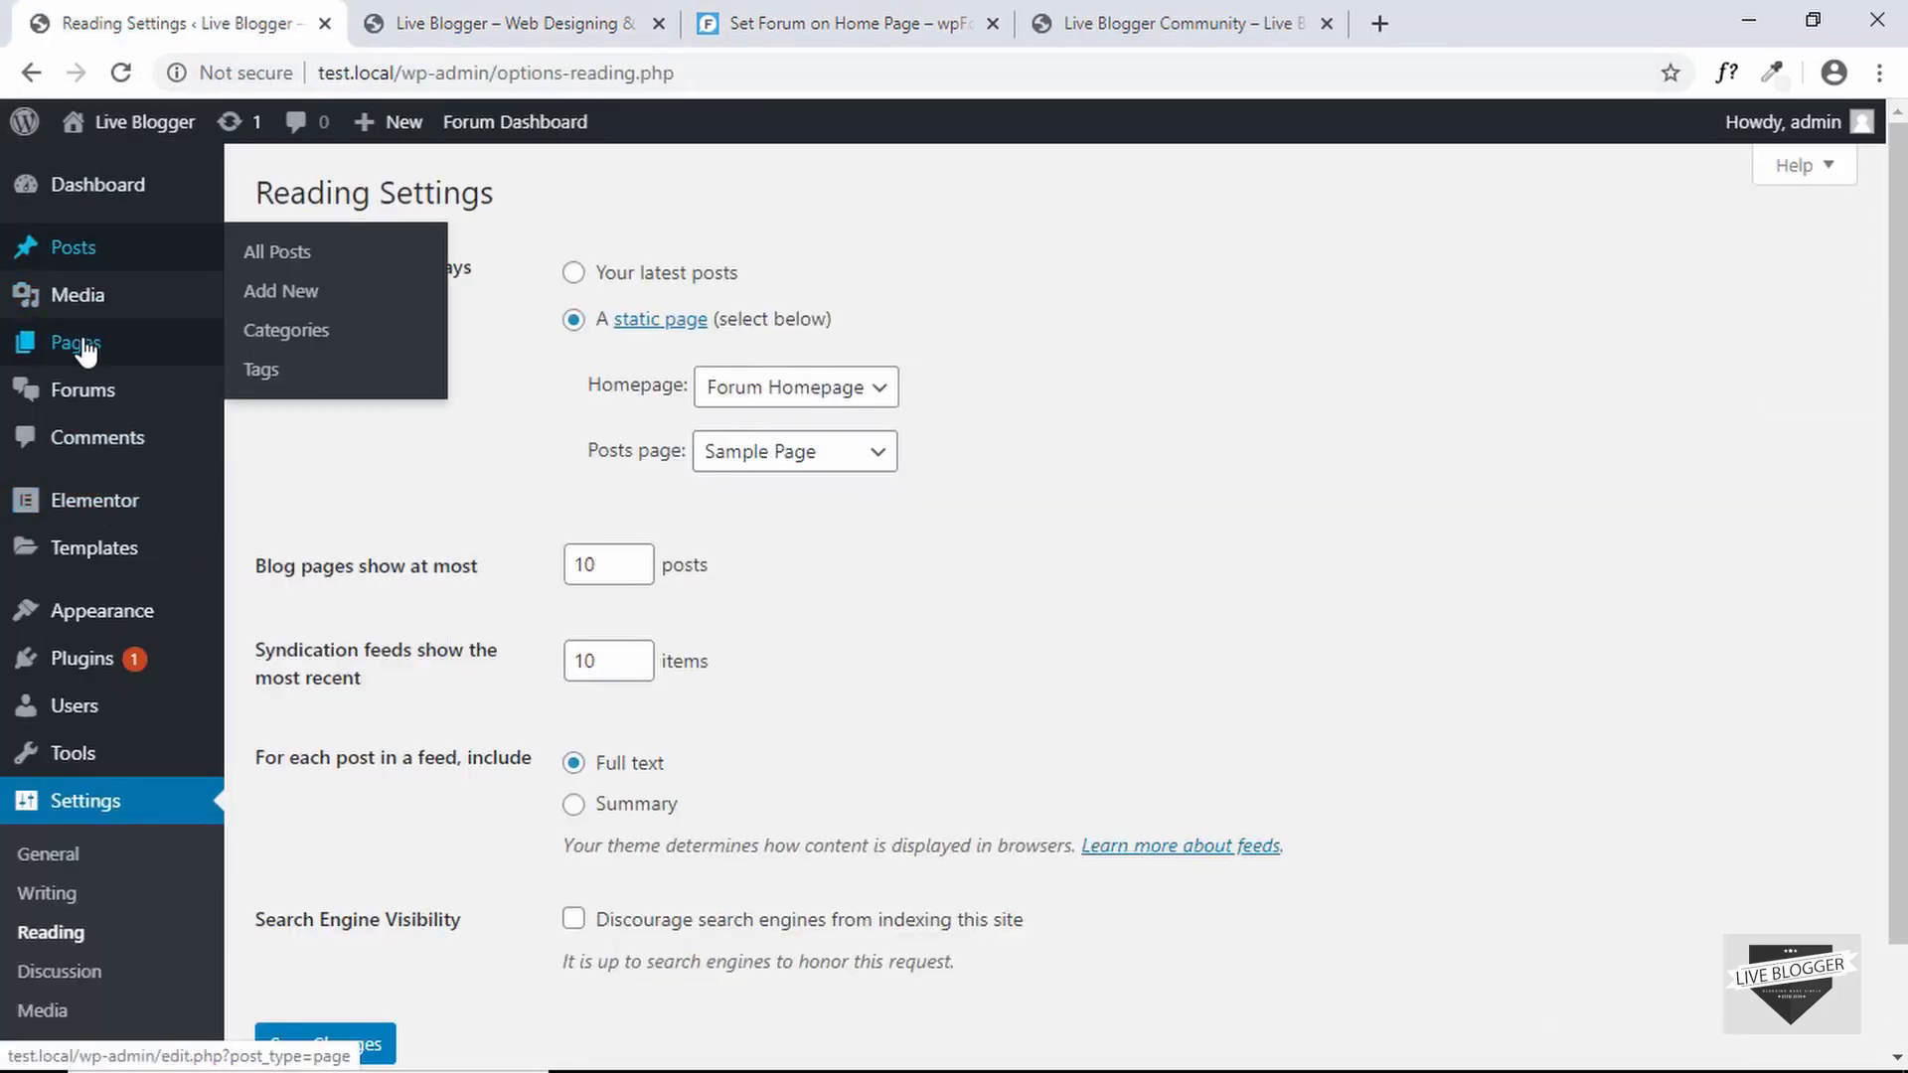
pyautogui.click(281, 359)
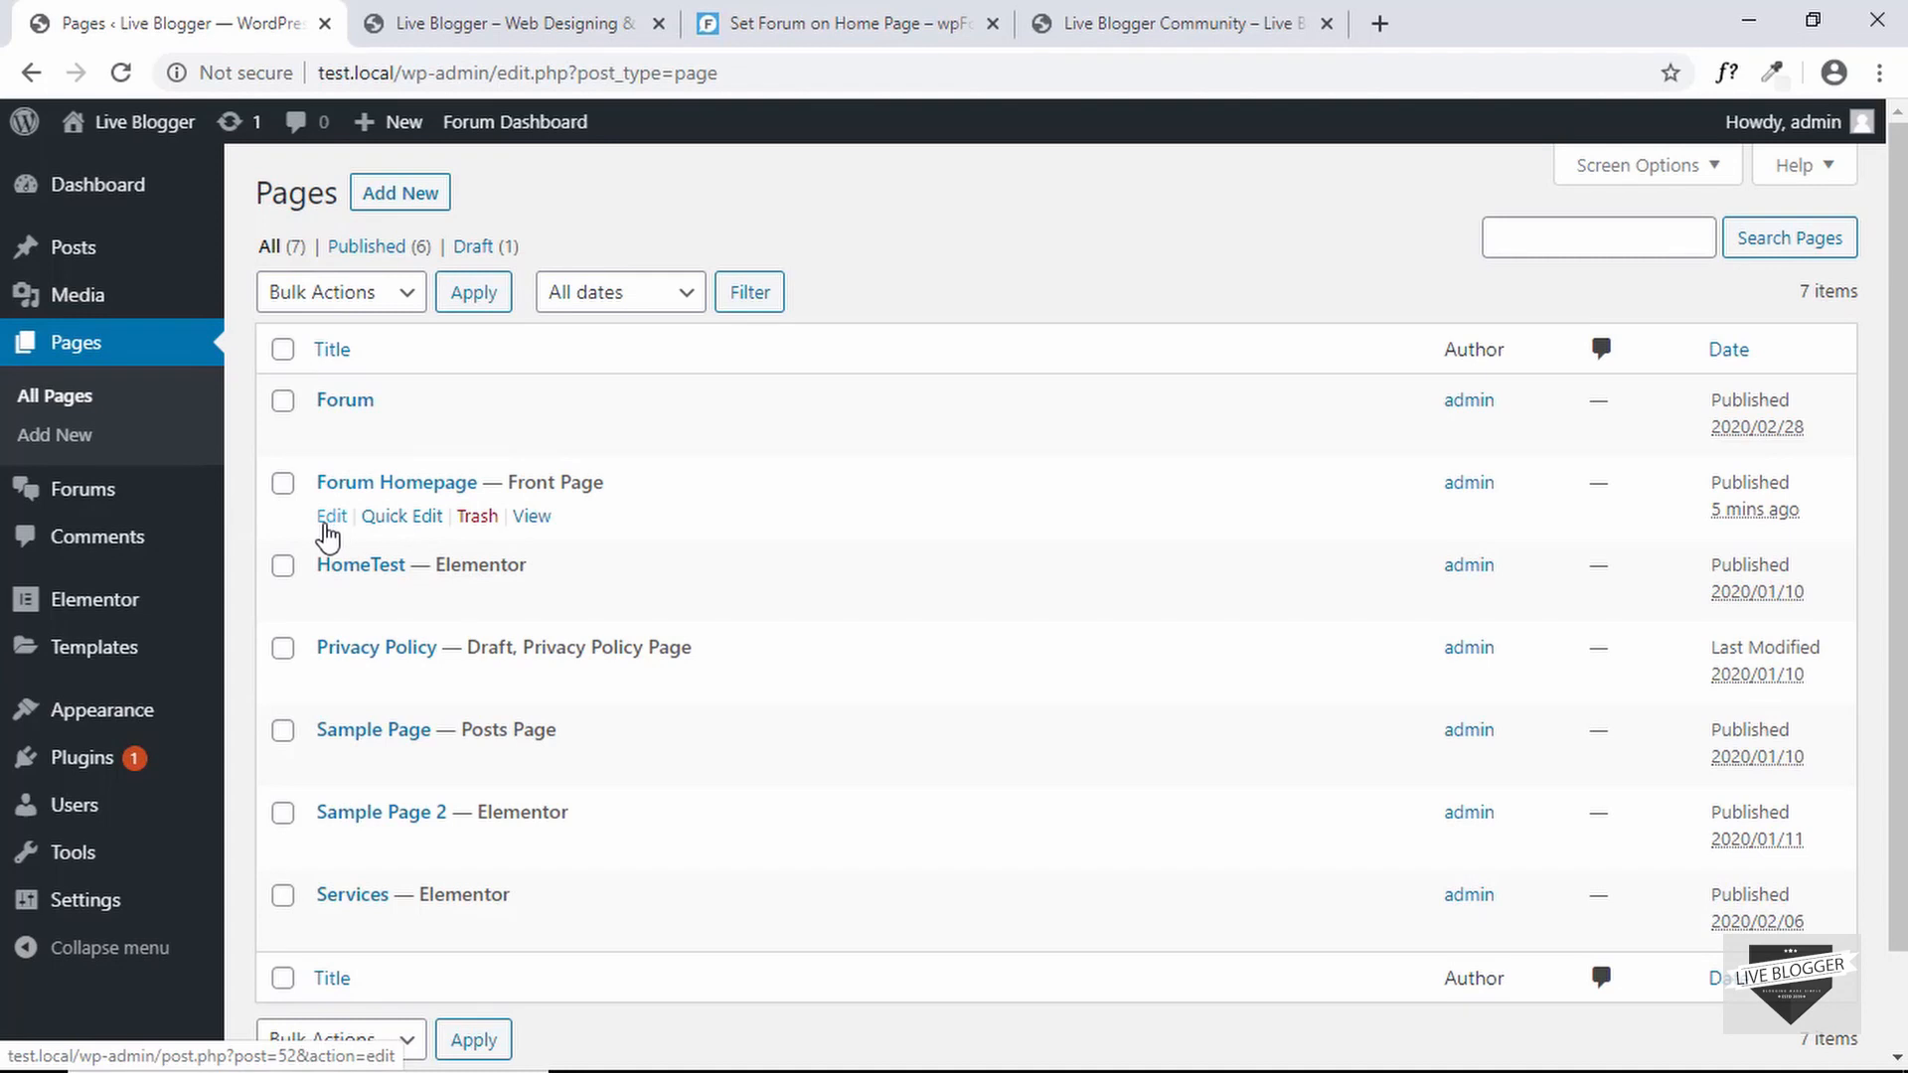
pyautogui.click(328, 519)
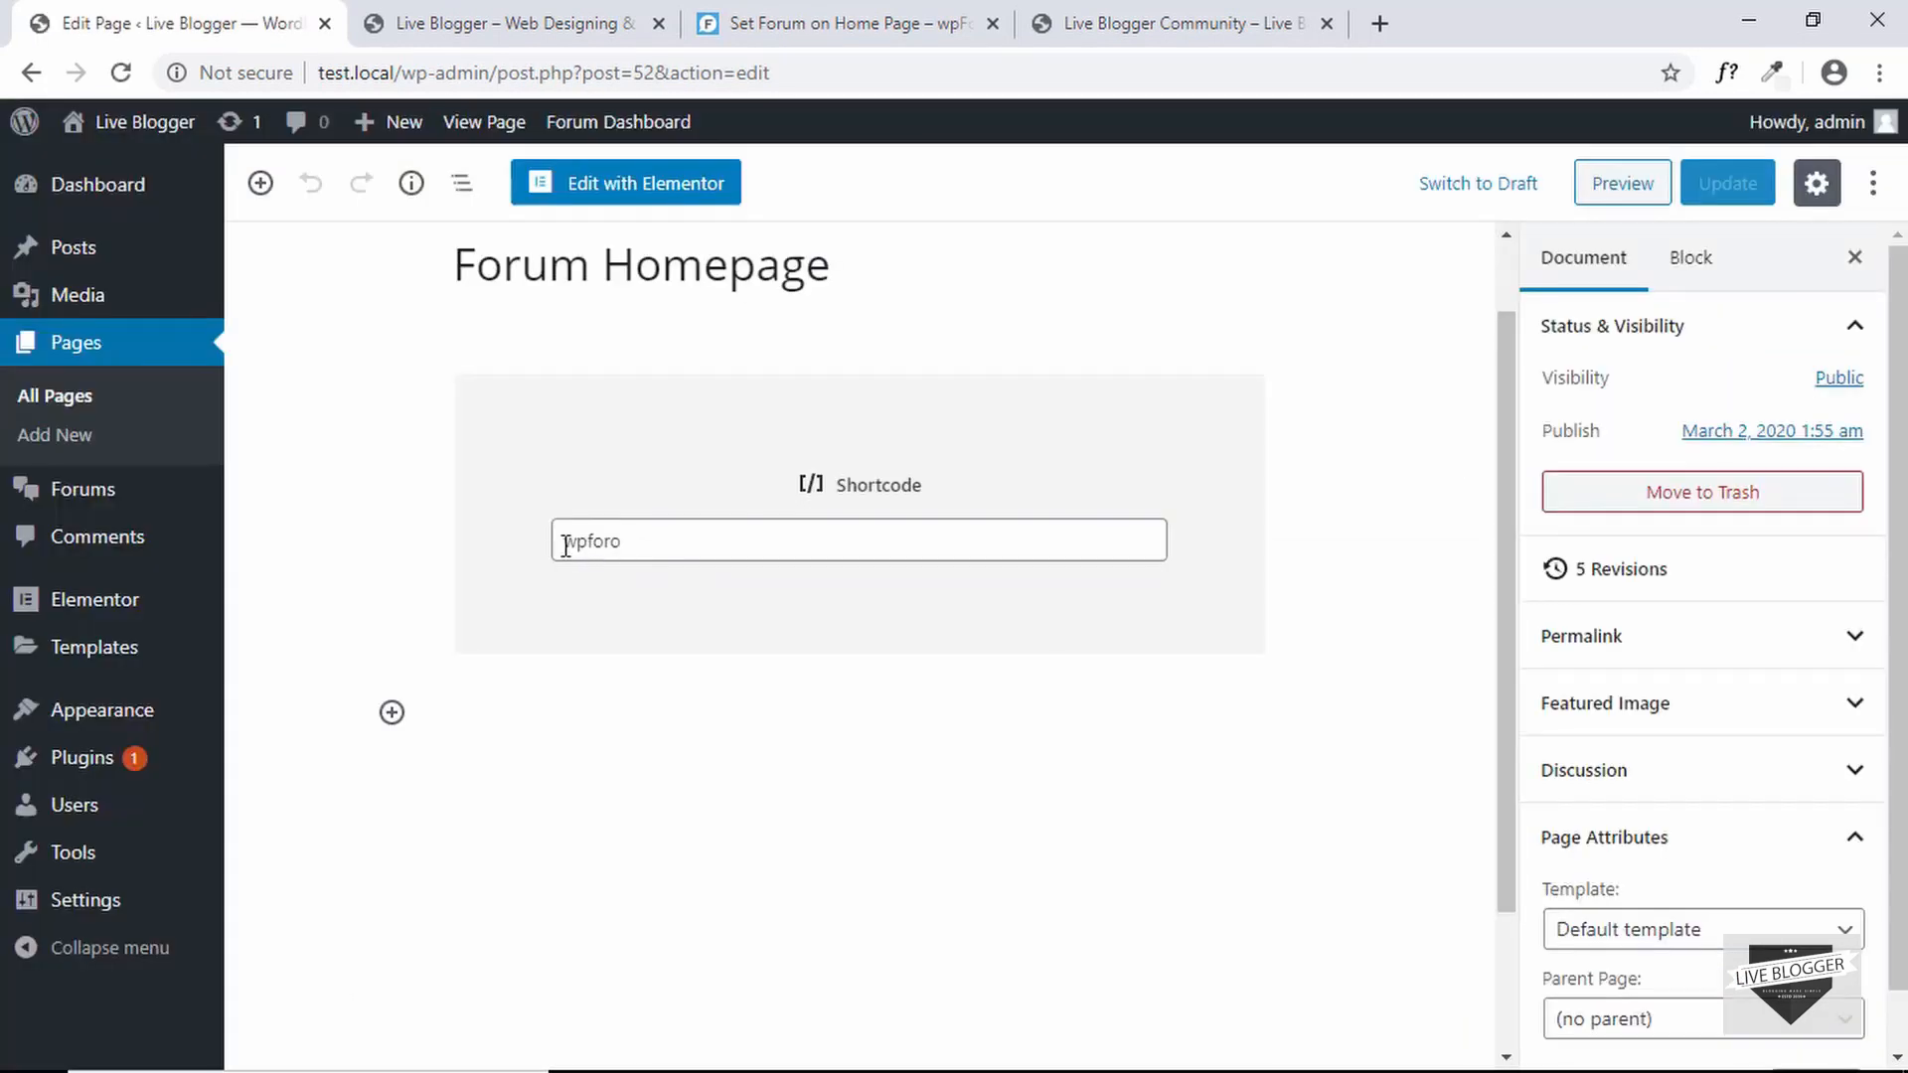
pyautogui.click(566, 548)
pyautogui.write('[')
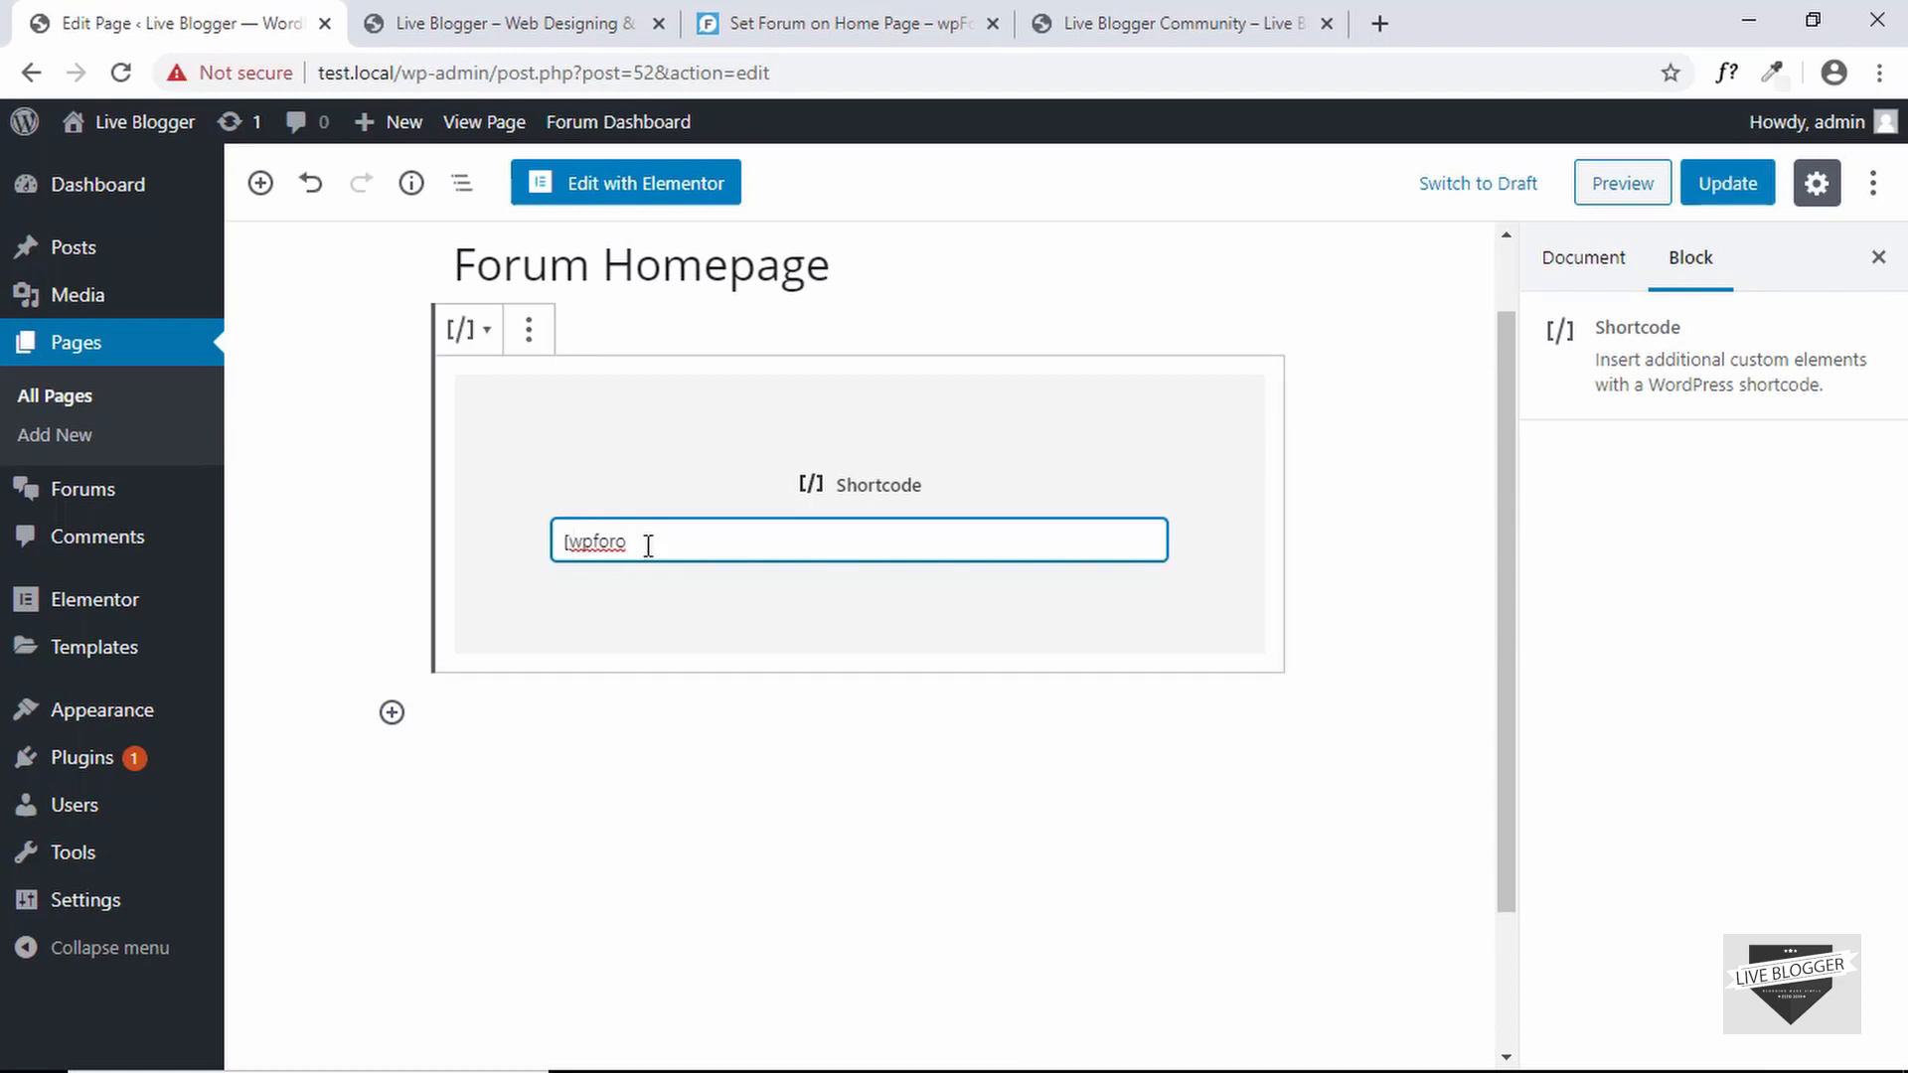
pyautogui.write(']')
pyautogui.click(1729, 187)
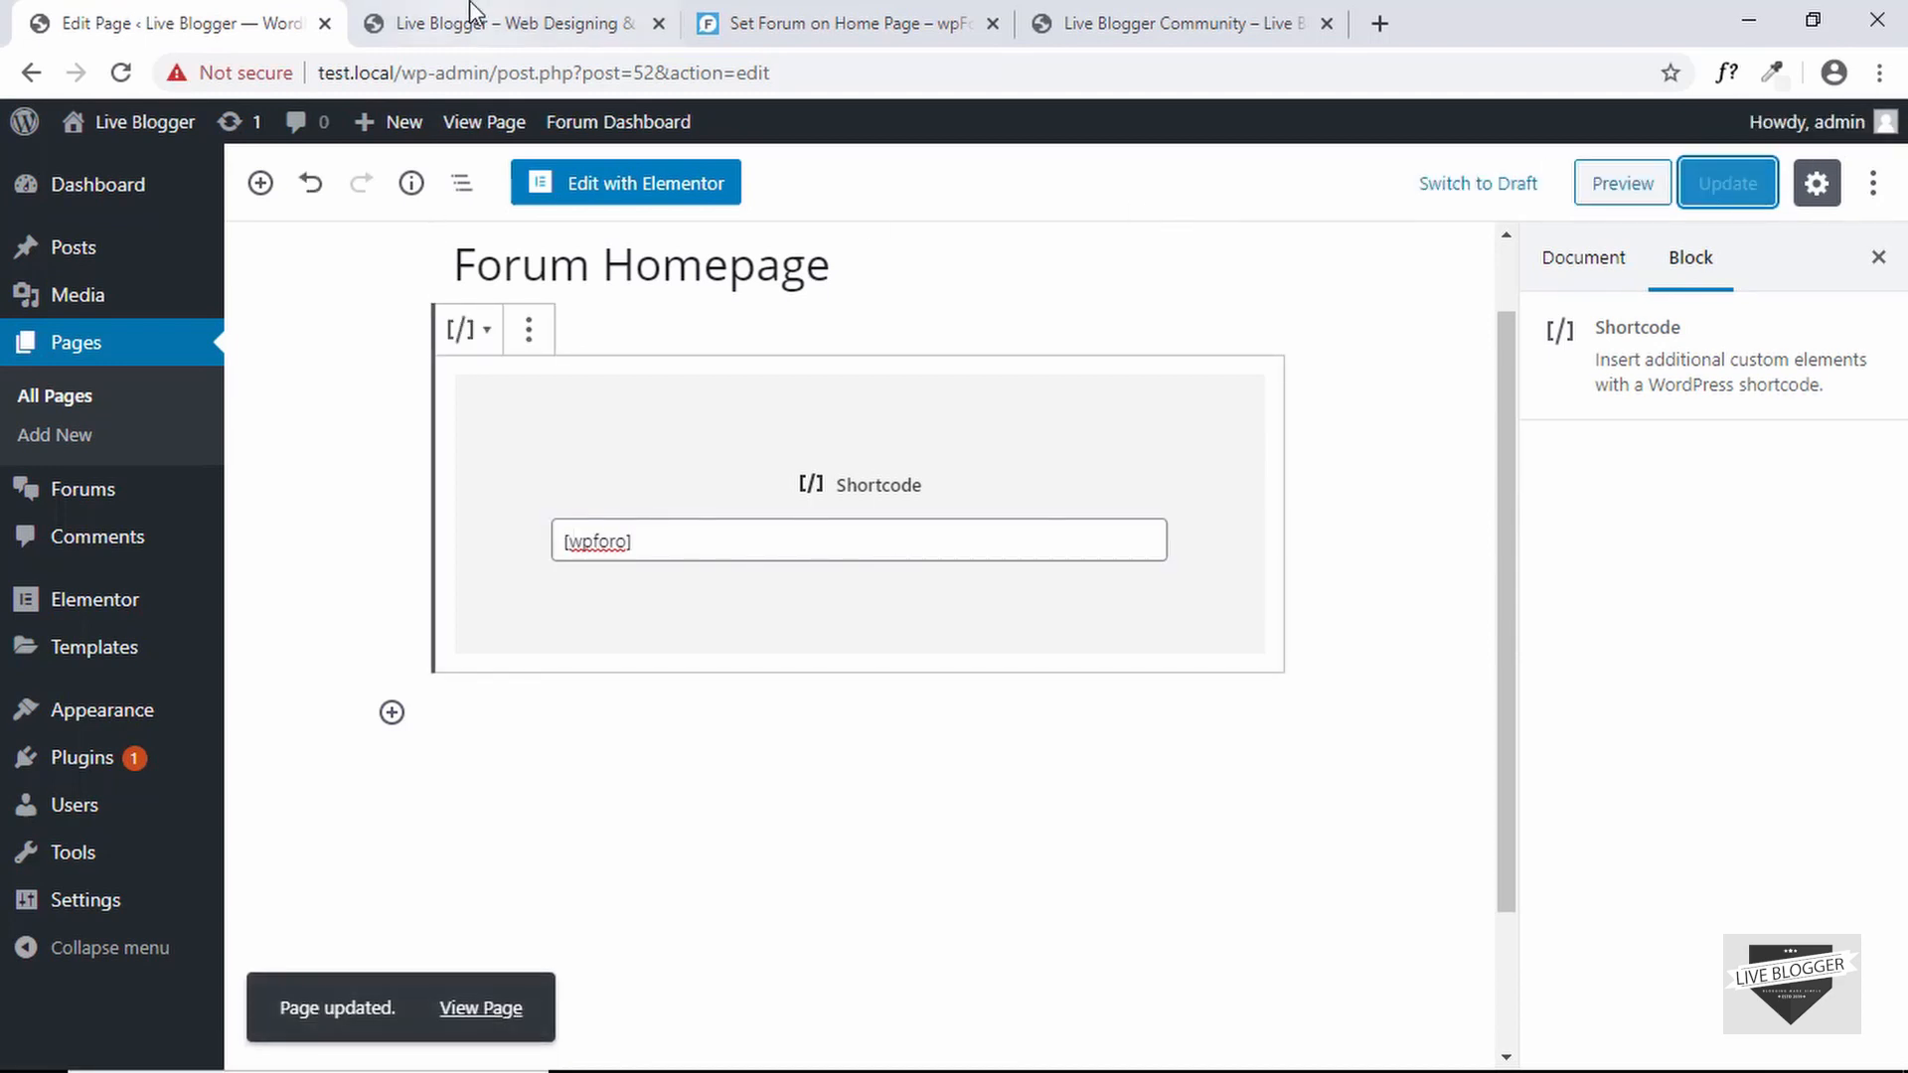
# - Reload the live home page at test.local and look through the forum content from start to end
pyautogui.click(467, 22)
pyautogui.click(447, 76)
pyautogui.press('Return')
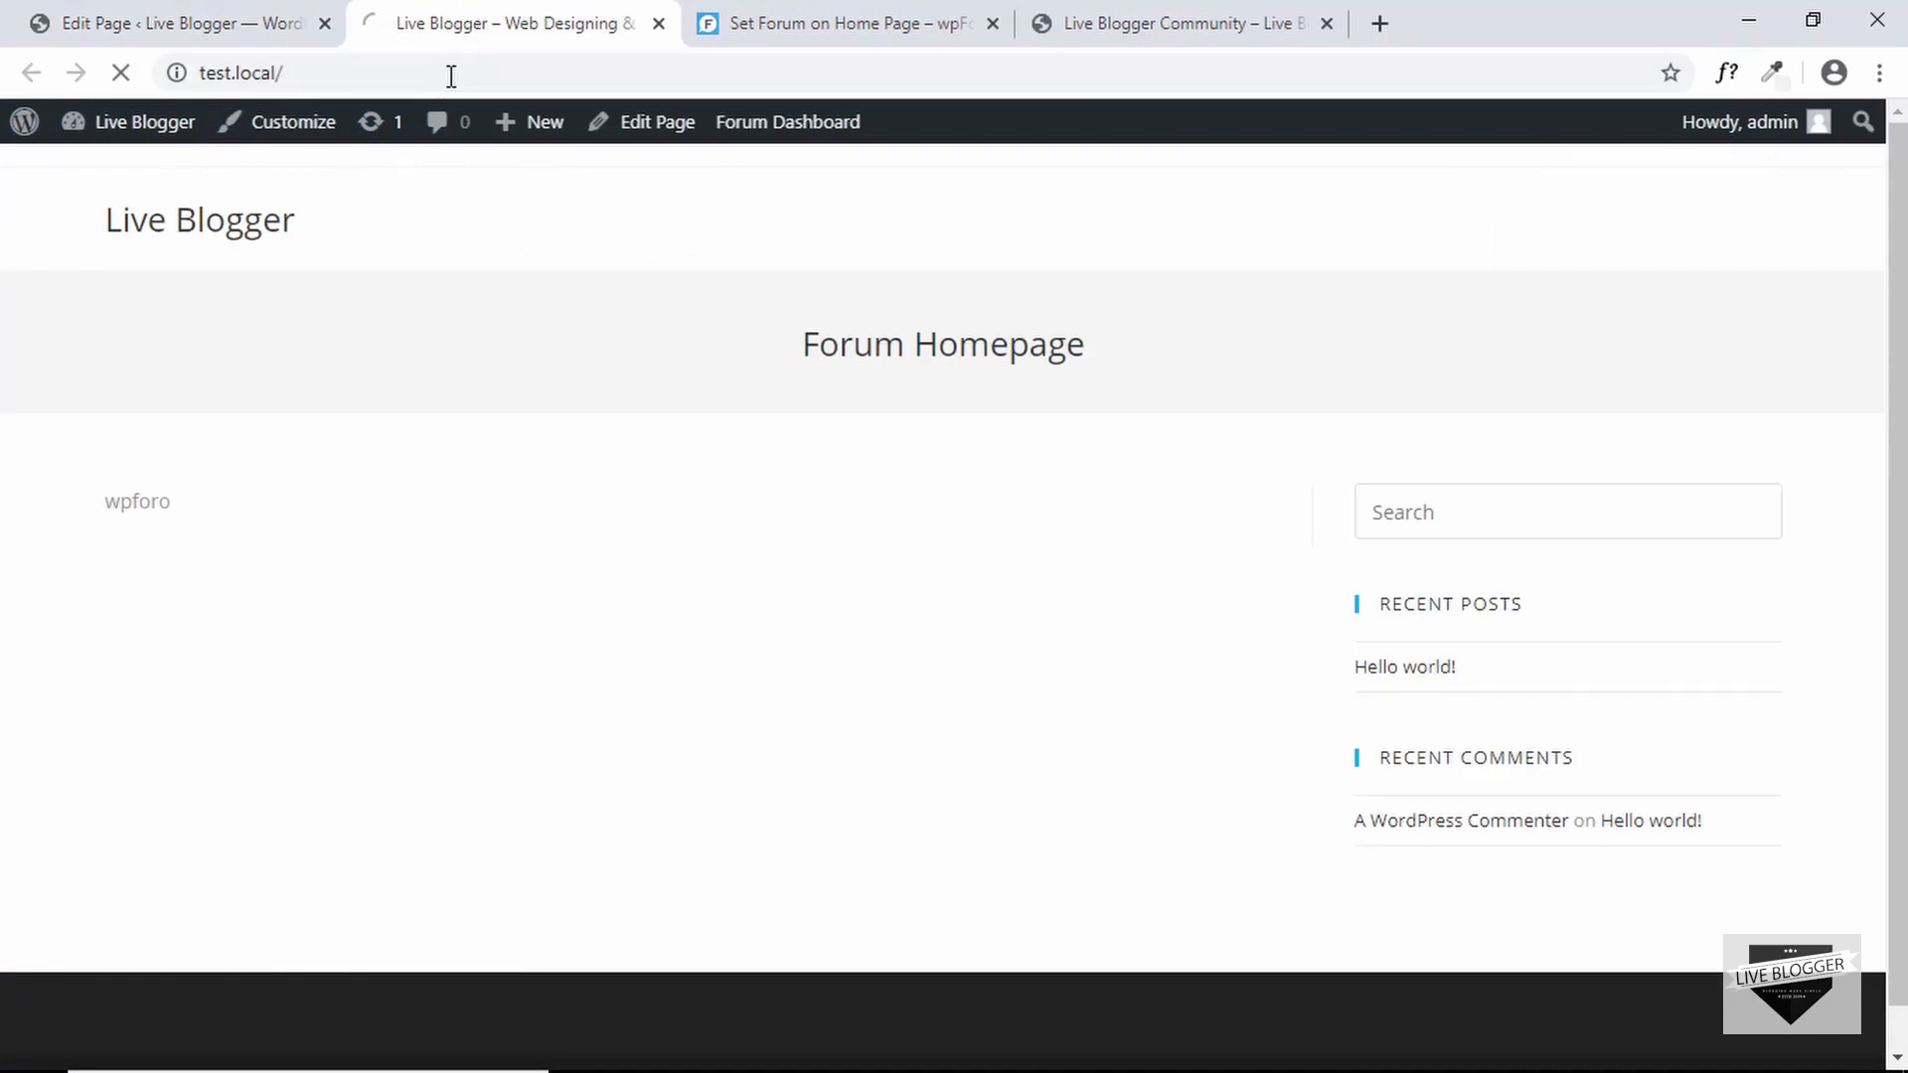
pyautogui.scroll(-10, 38, 550)
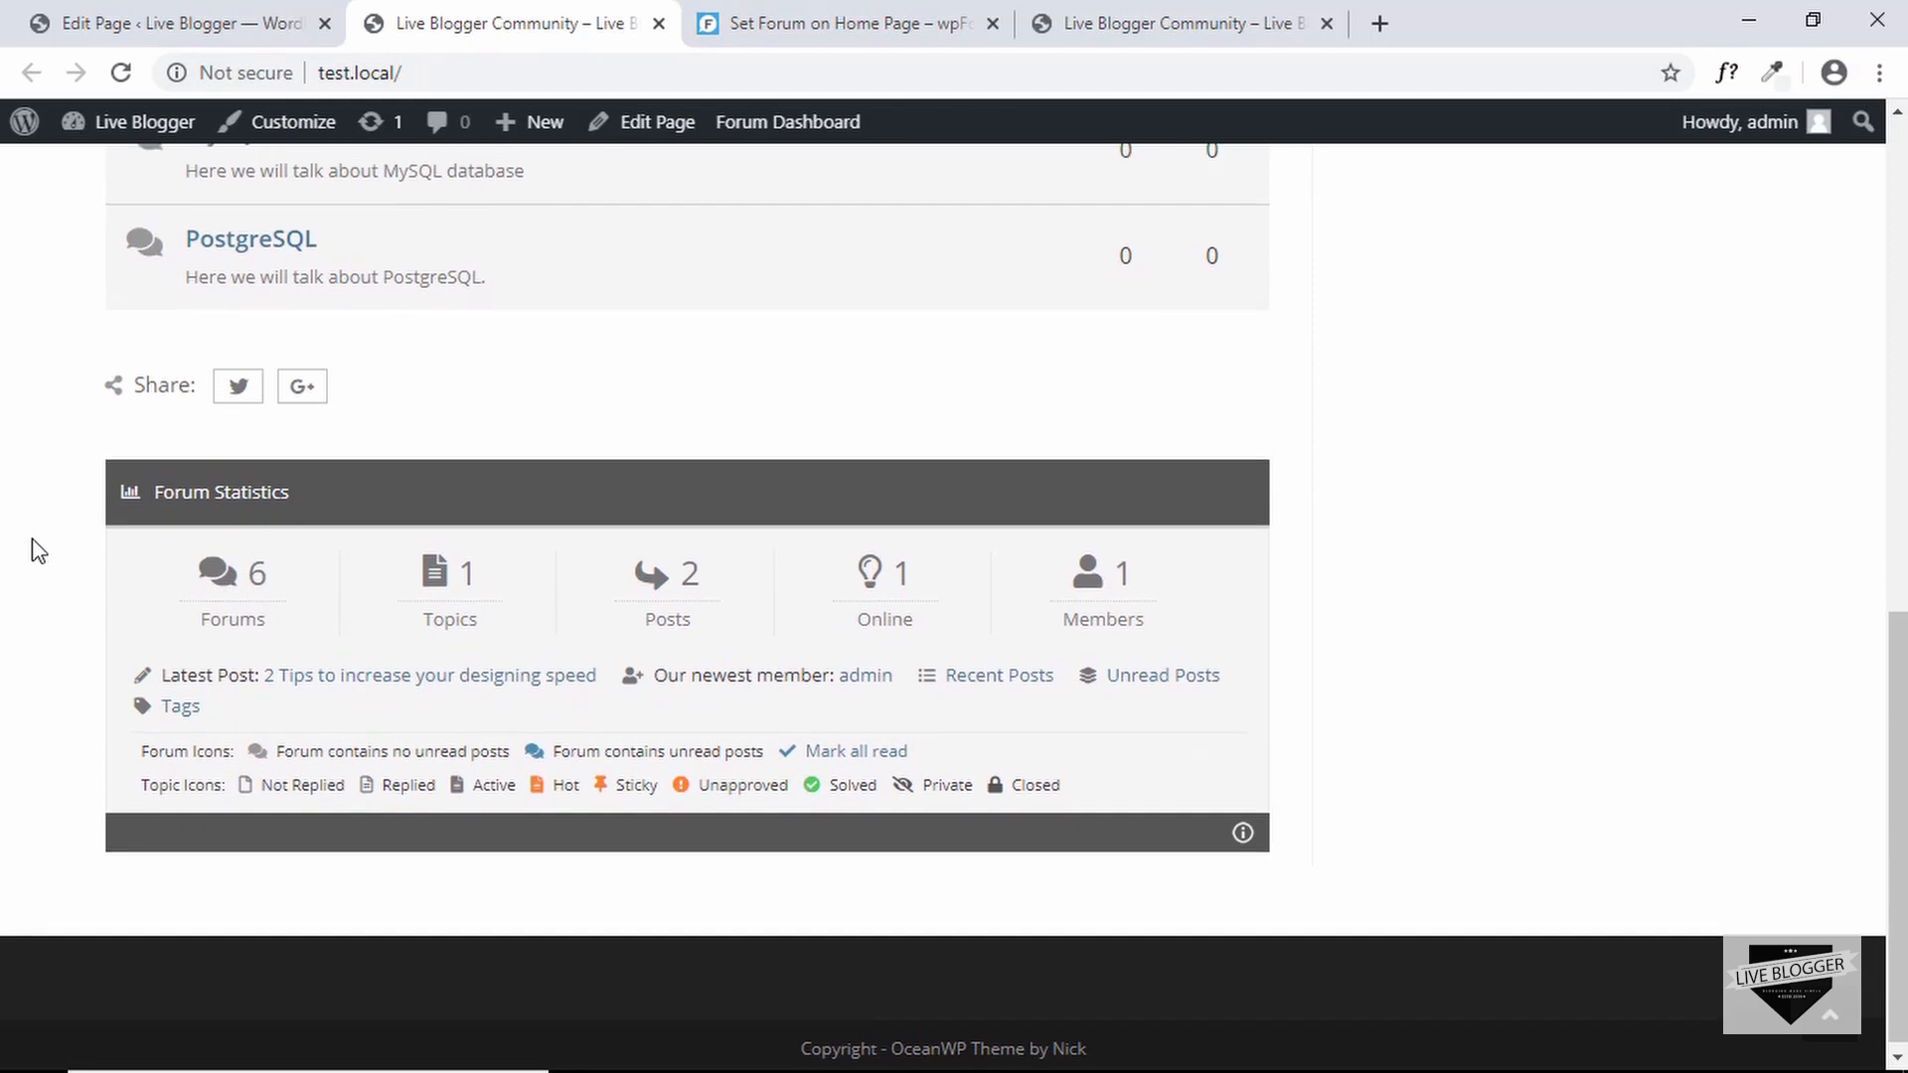
pyautogui.scroll(10, 34, 549)
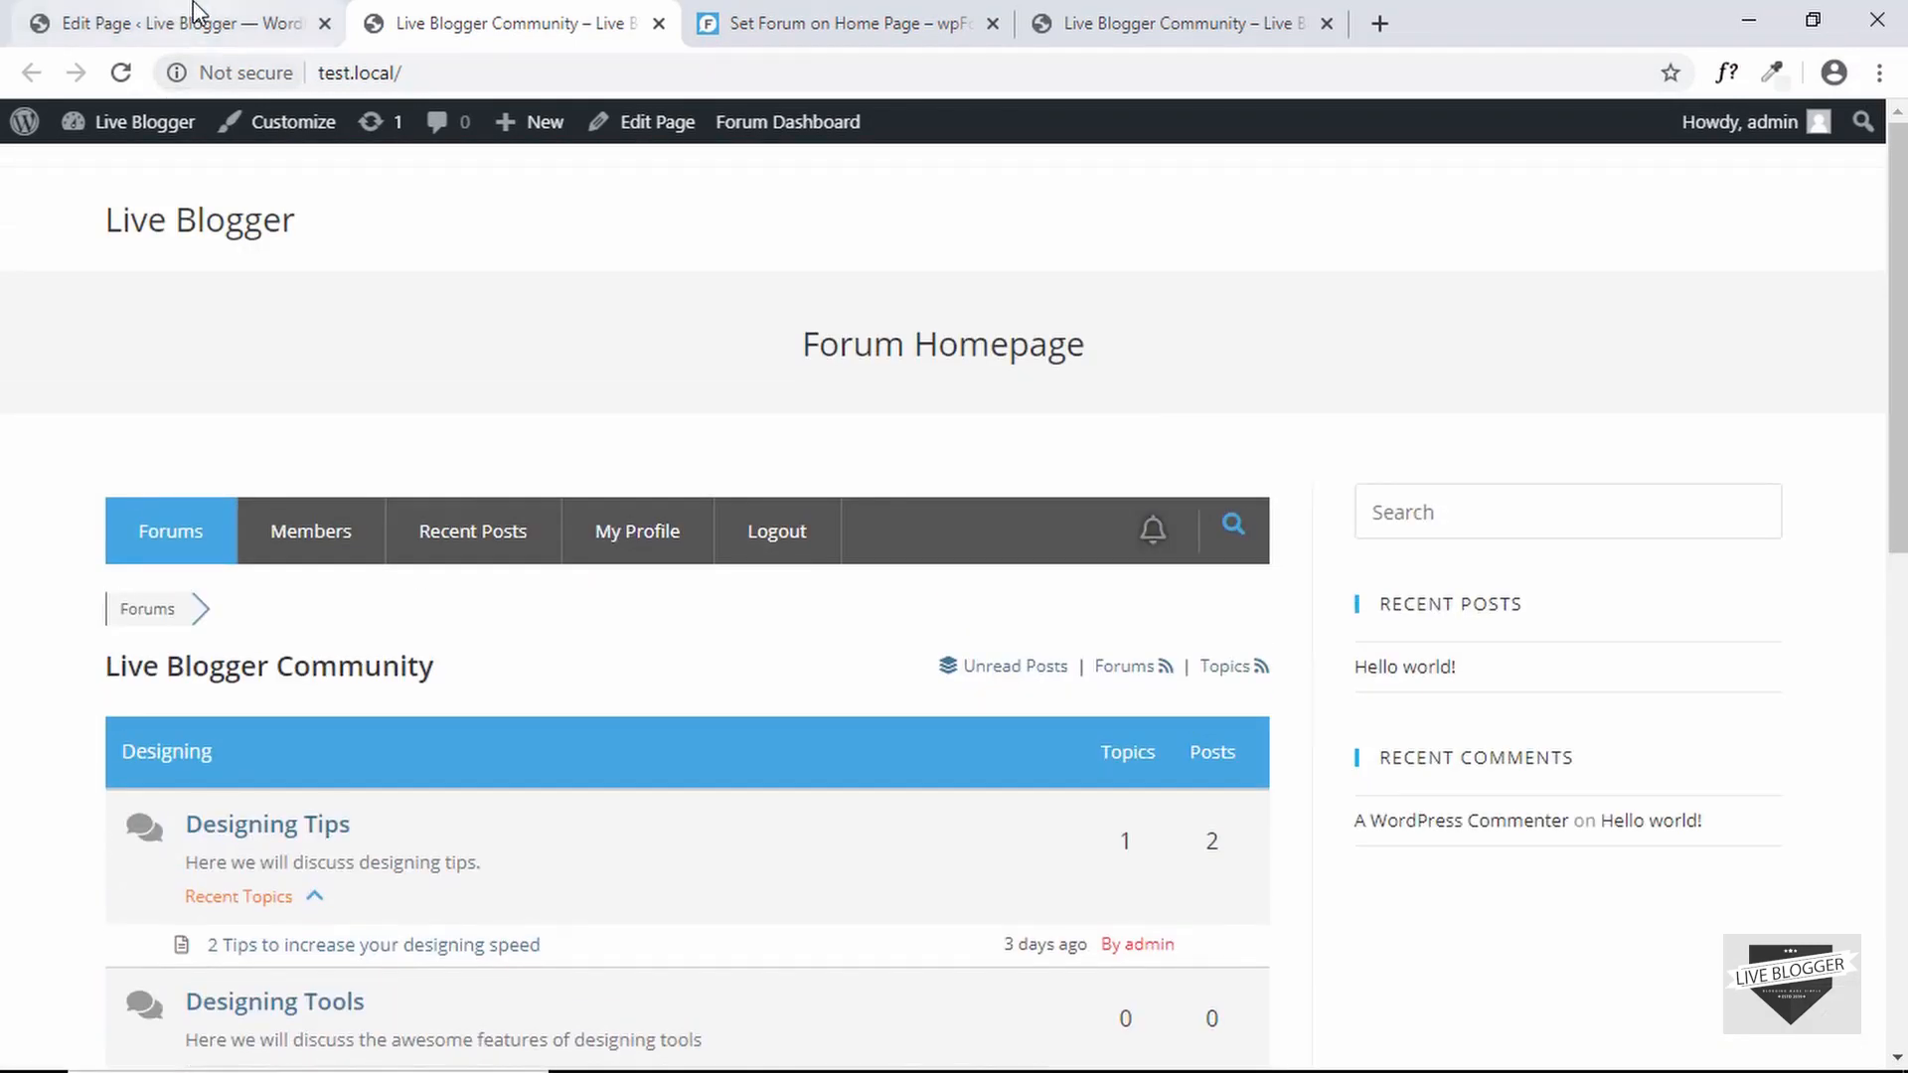
# - Return to the wpForo general settings and examine the forum page slugs, dashboard menu position and XML based language options
pyautogui.click(195, 12)
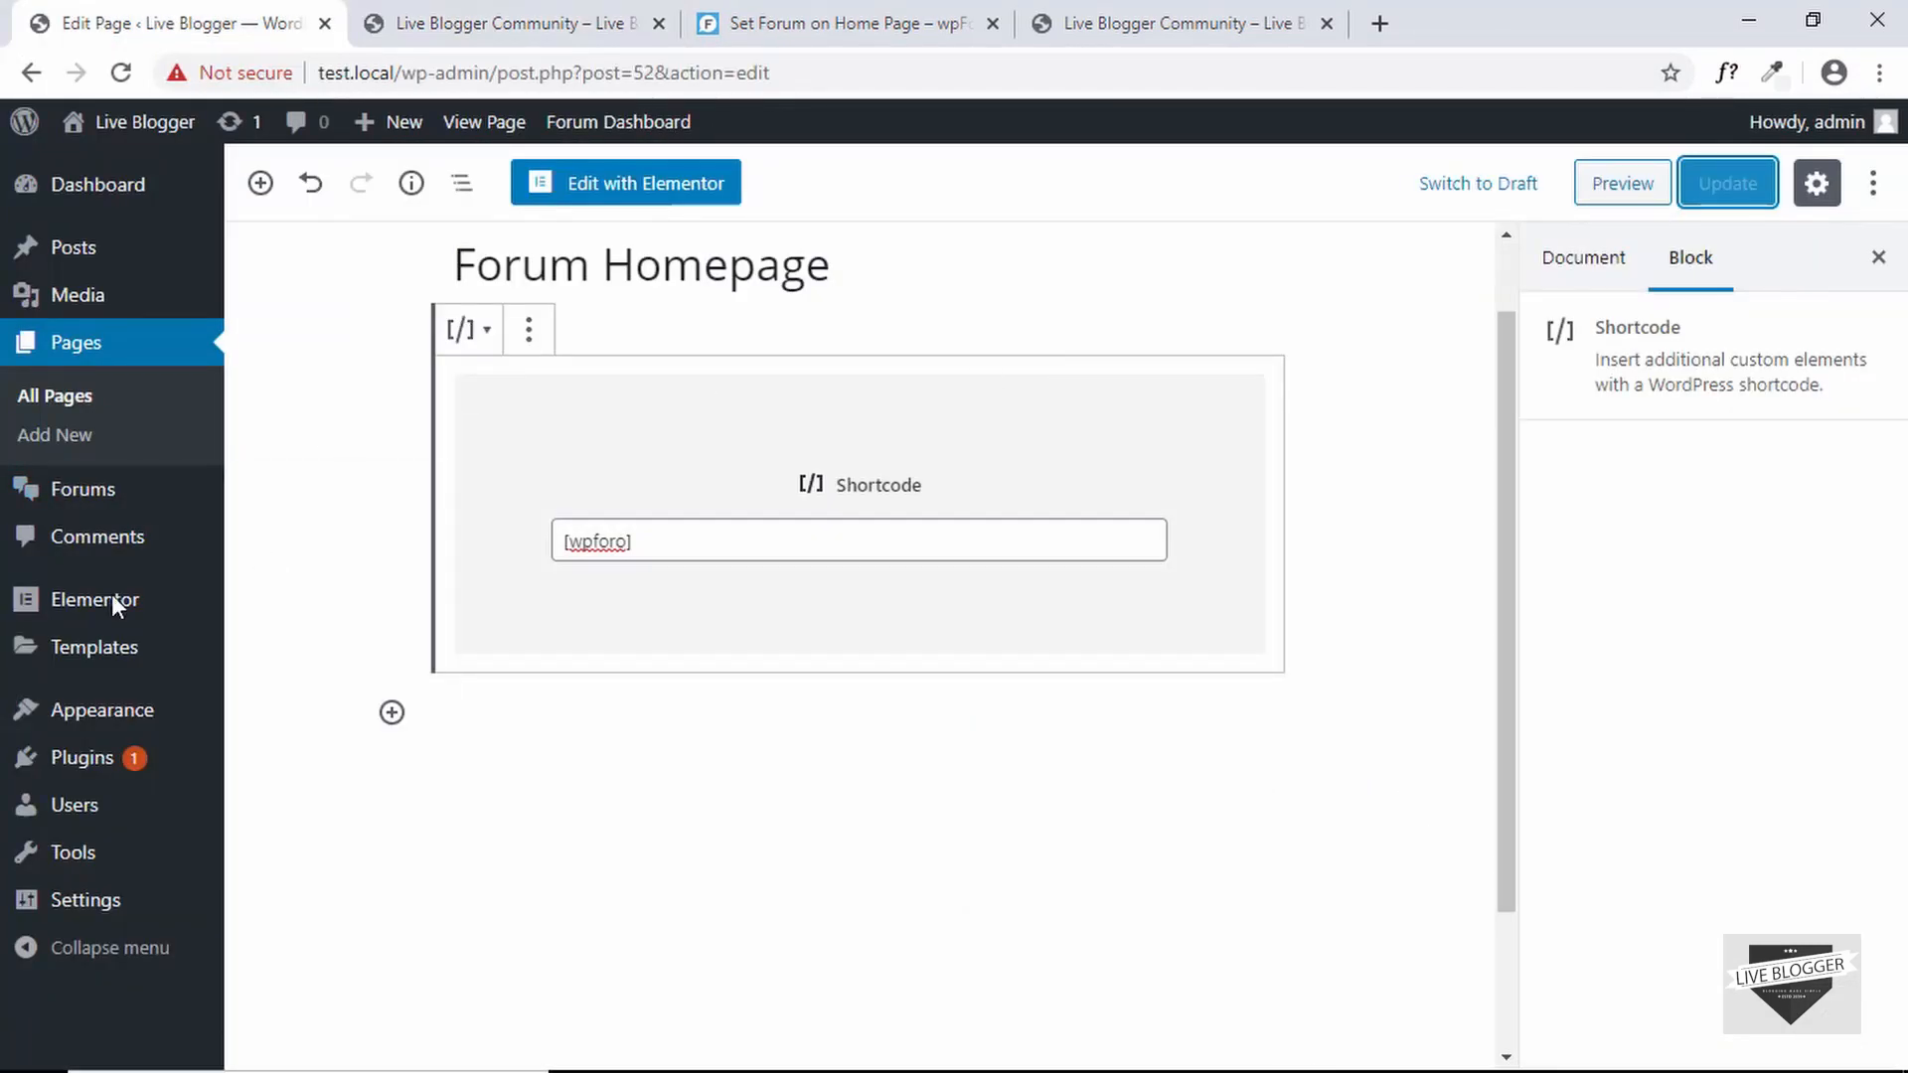
pyautogui.click(117, 506)
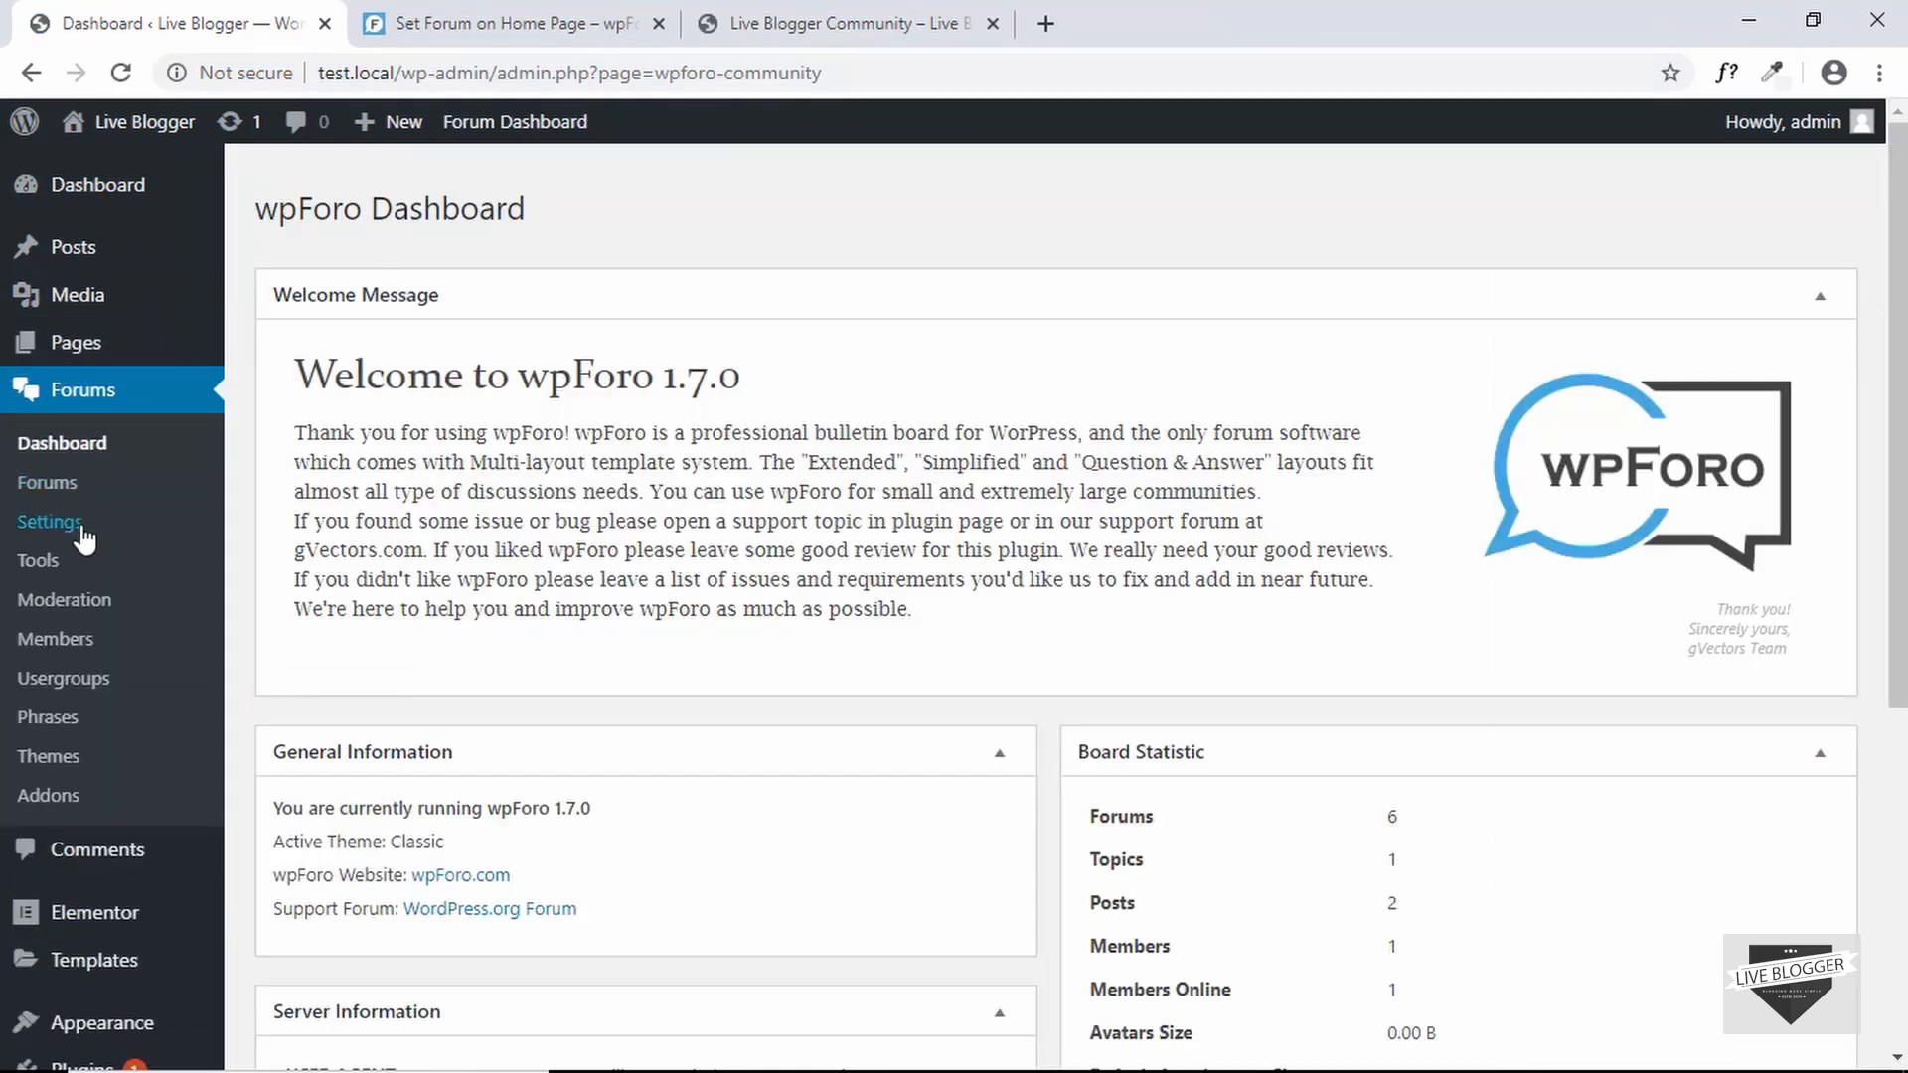
pyautogui.click(87, 527)
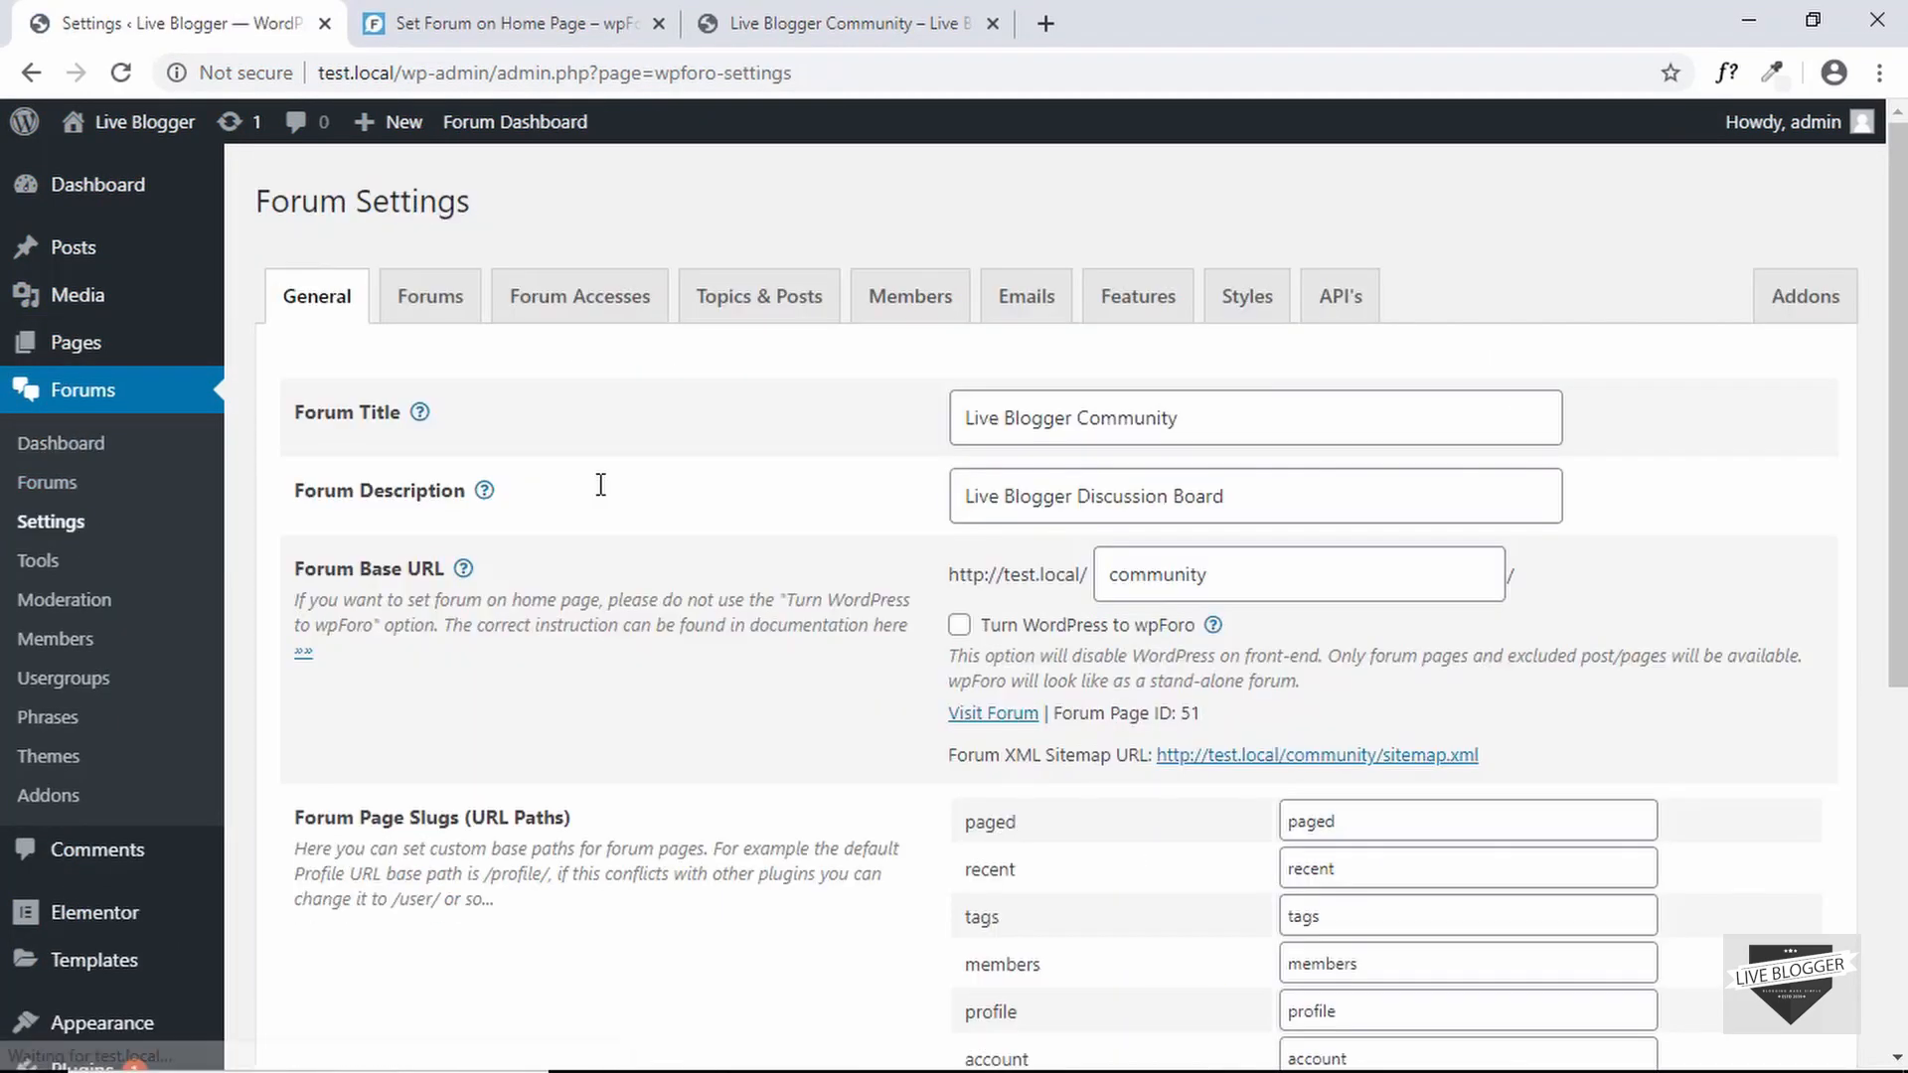
pyautogui.scroll(-4, 600, 484)
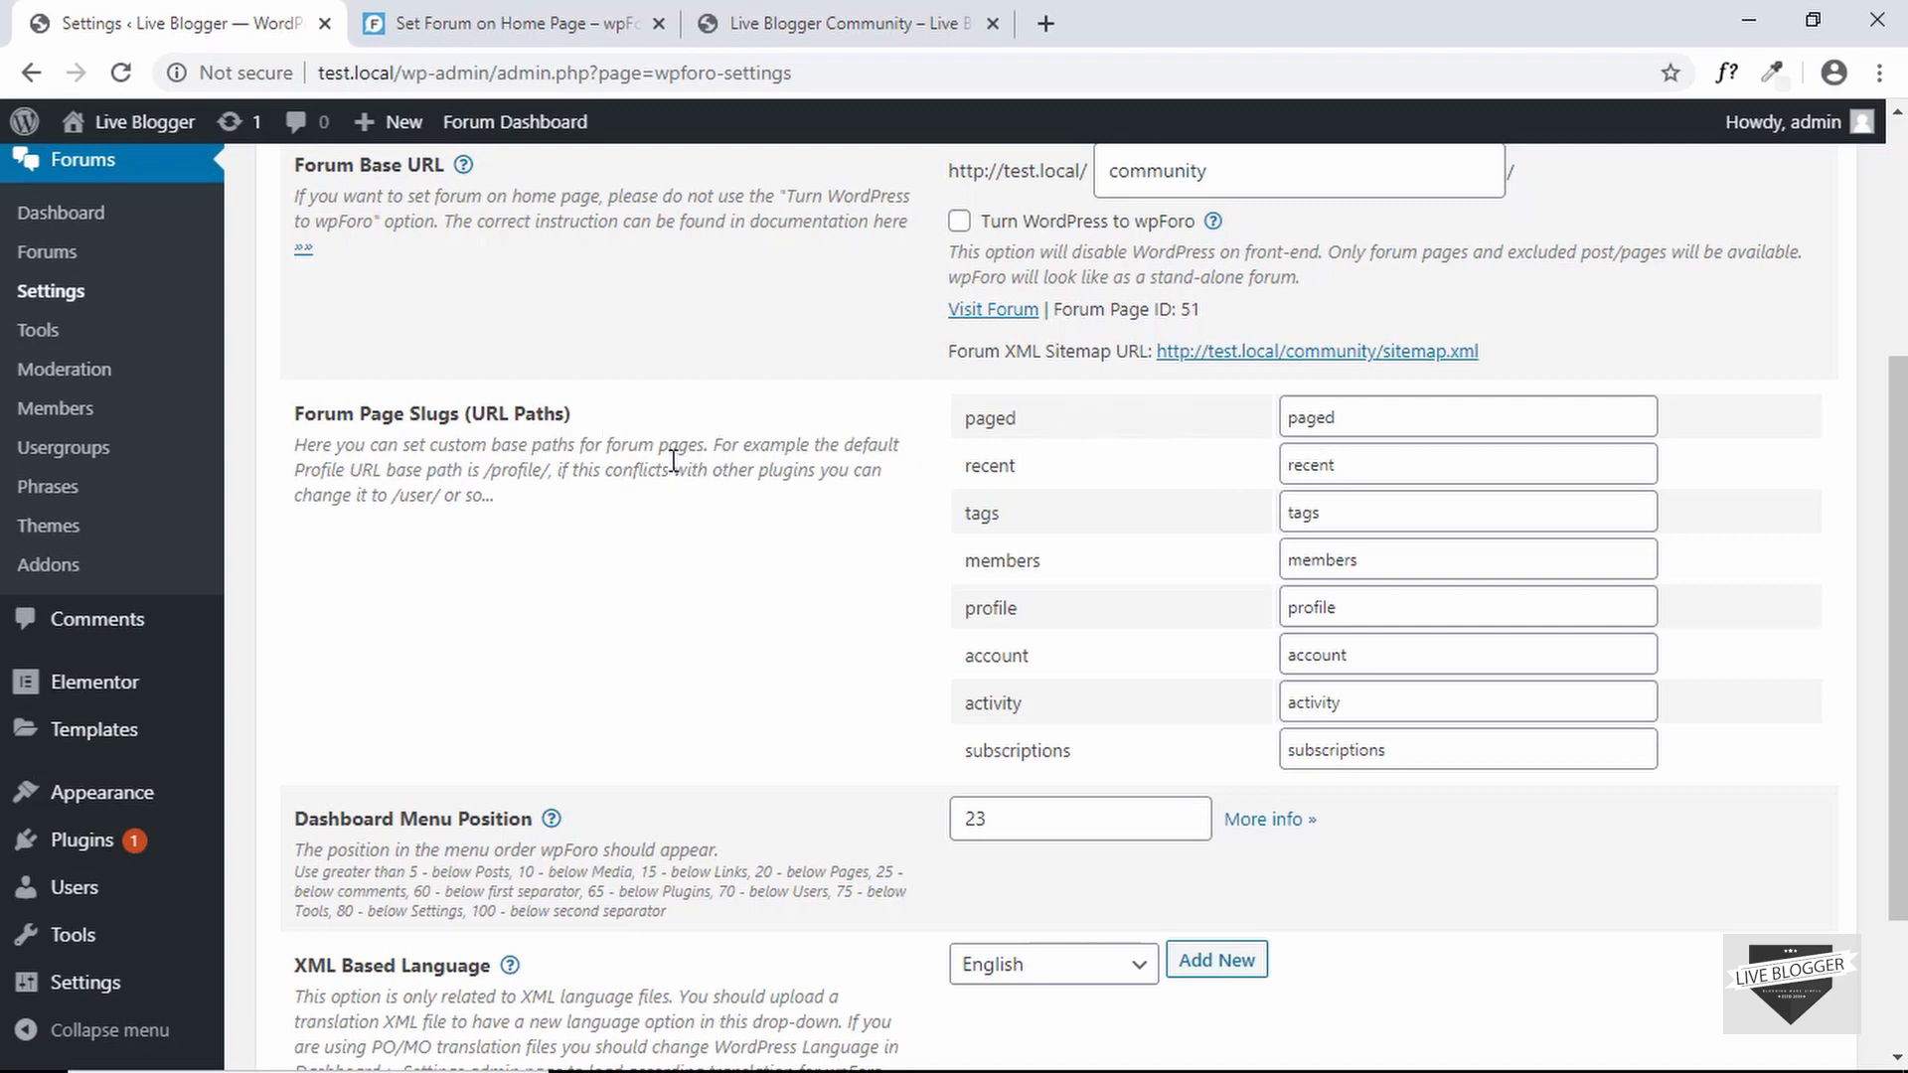
pyautogui.scroll(1, 981, 624)
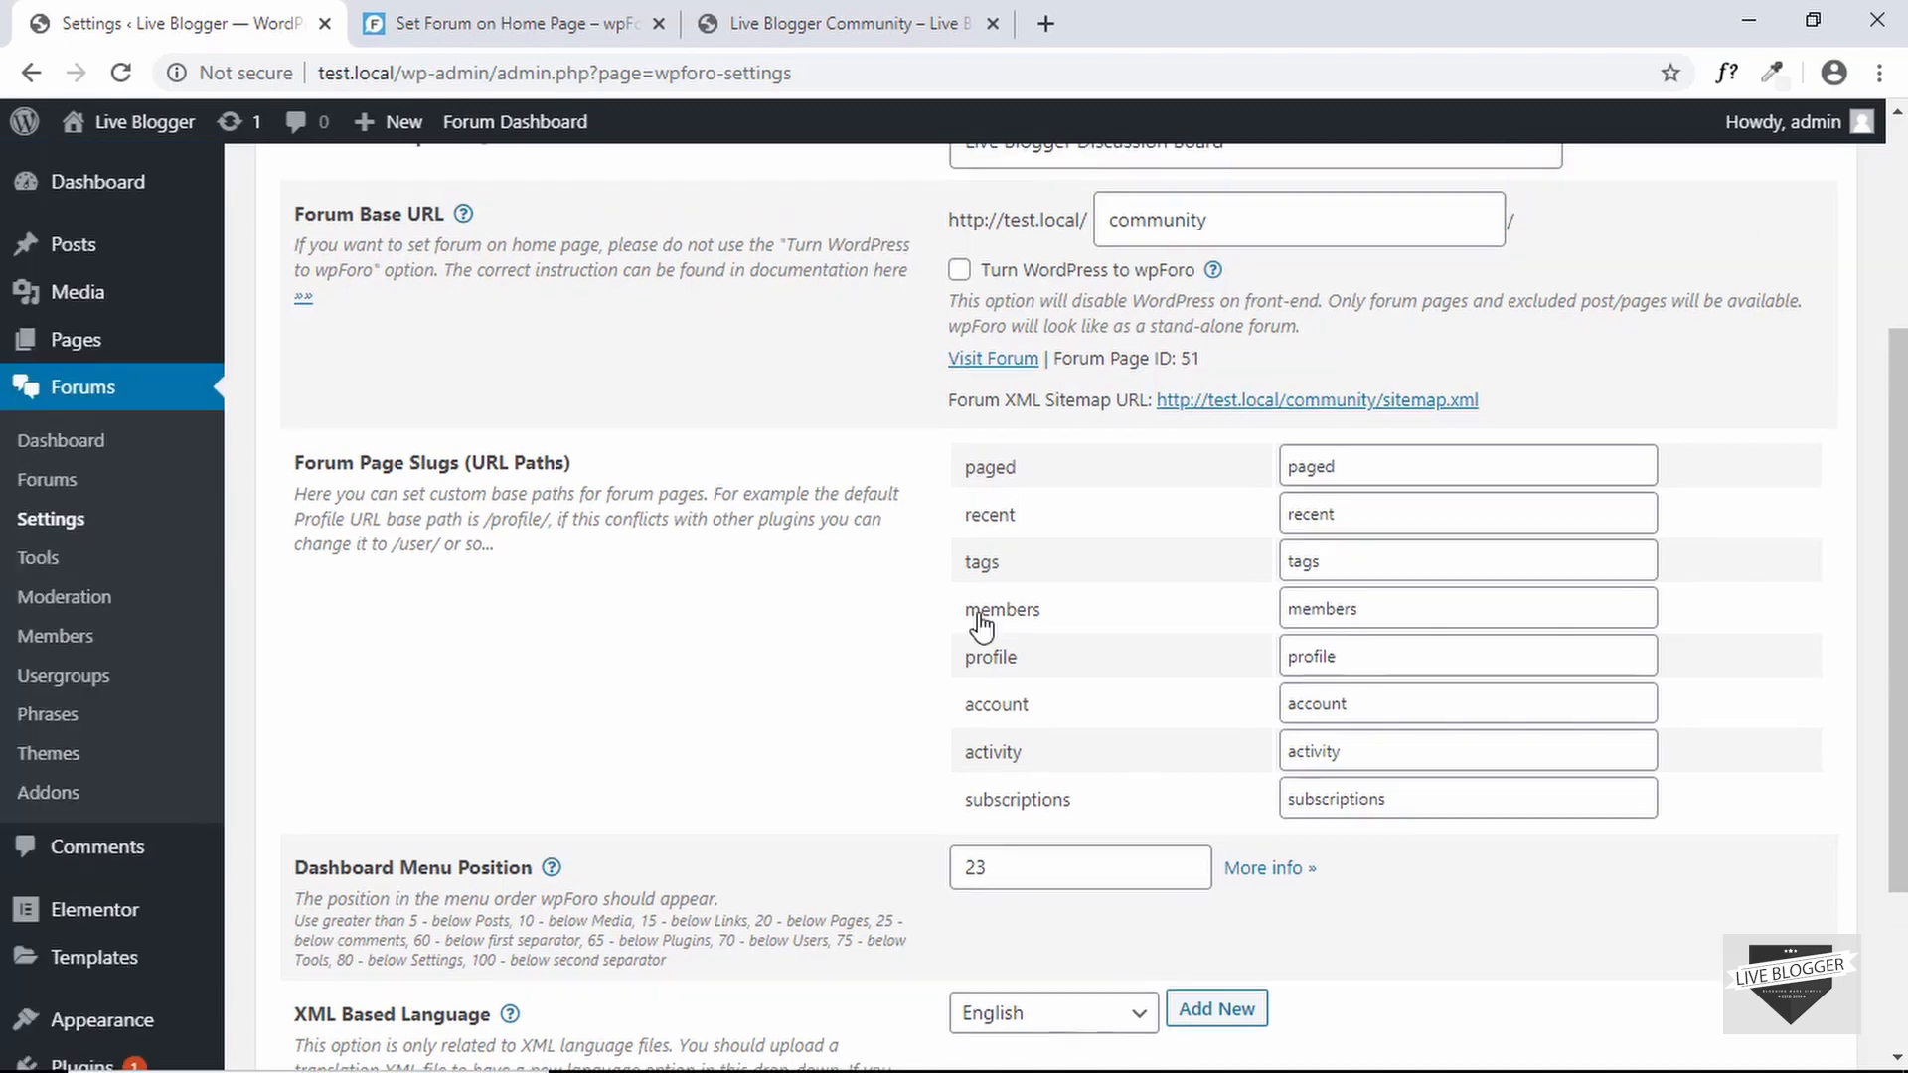
pyautogui.scroll(-3, 982, 624)
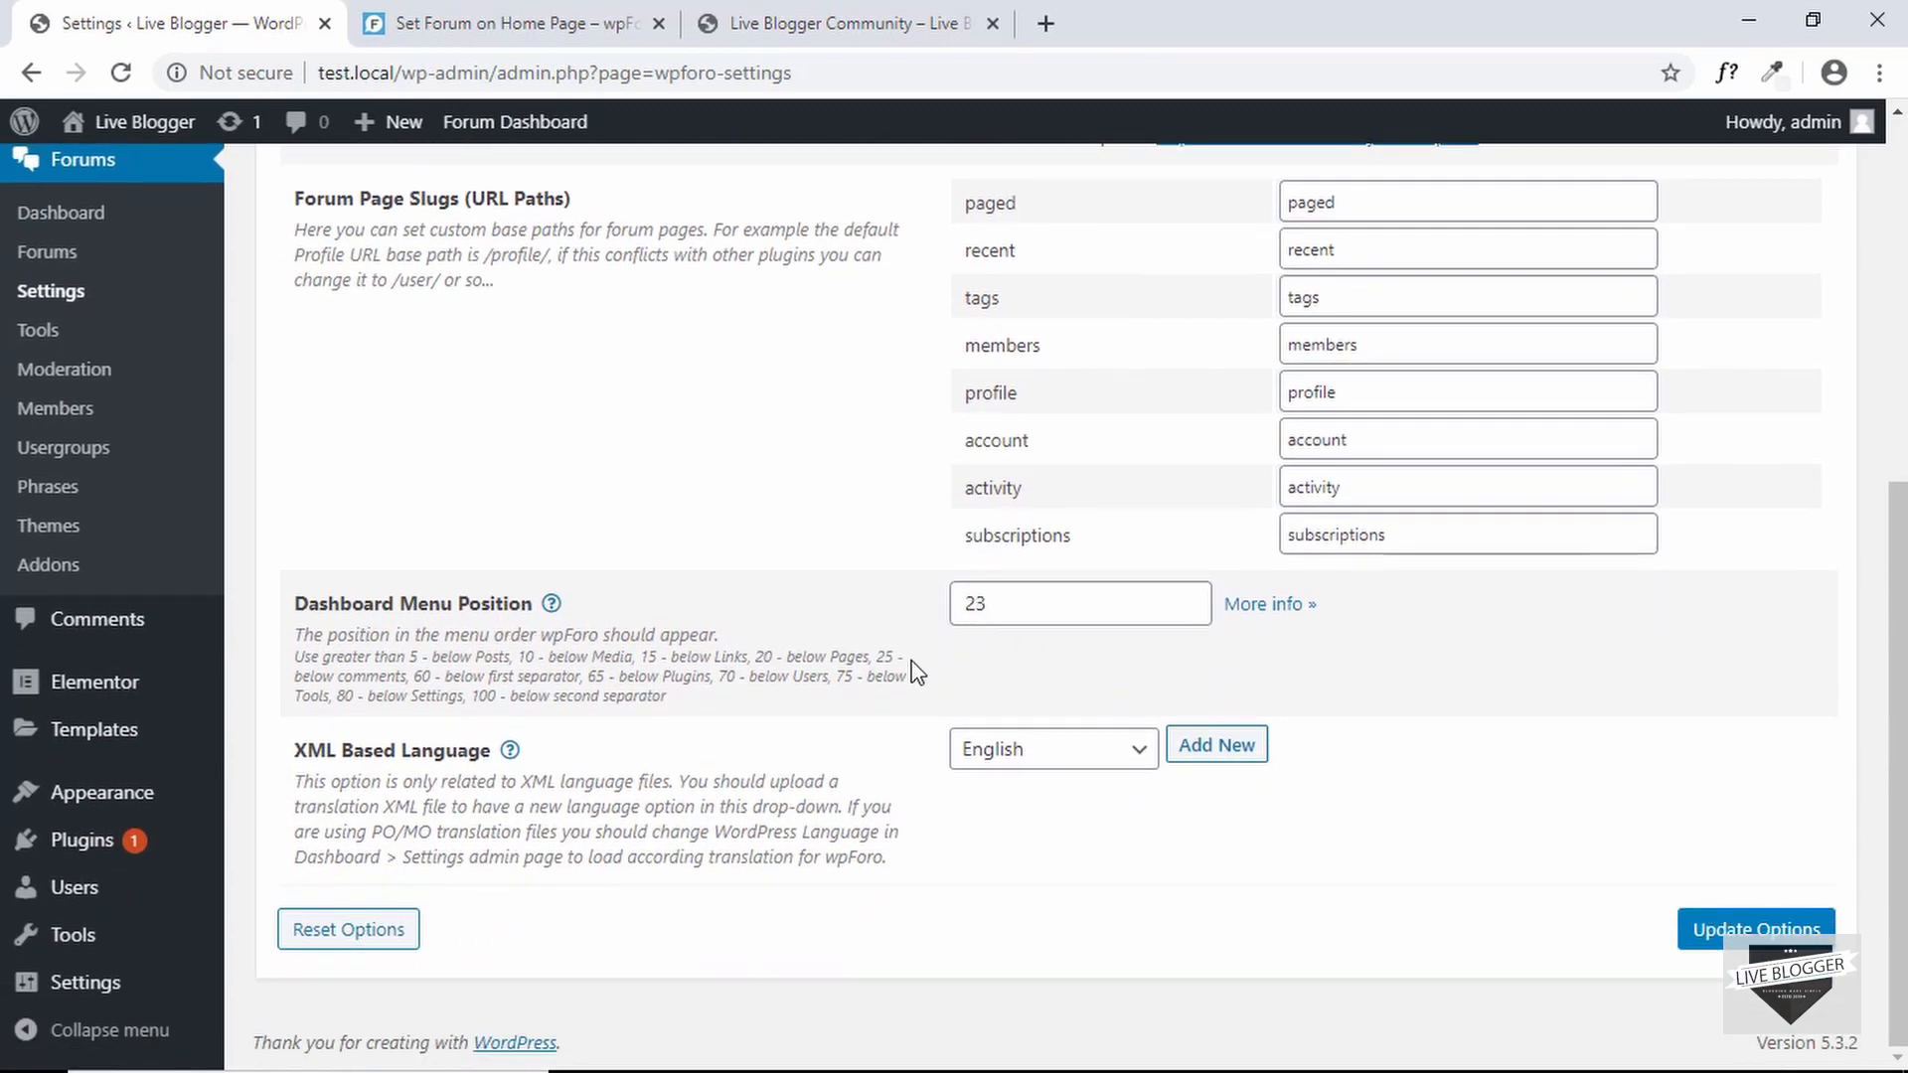
pyautogui.scroll(4, 626, 557)
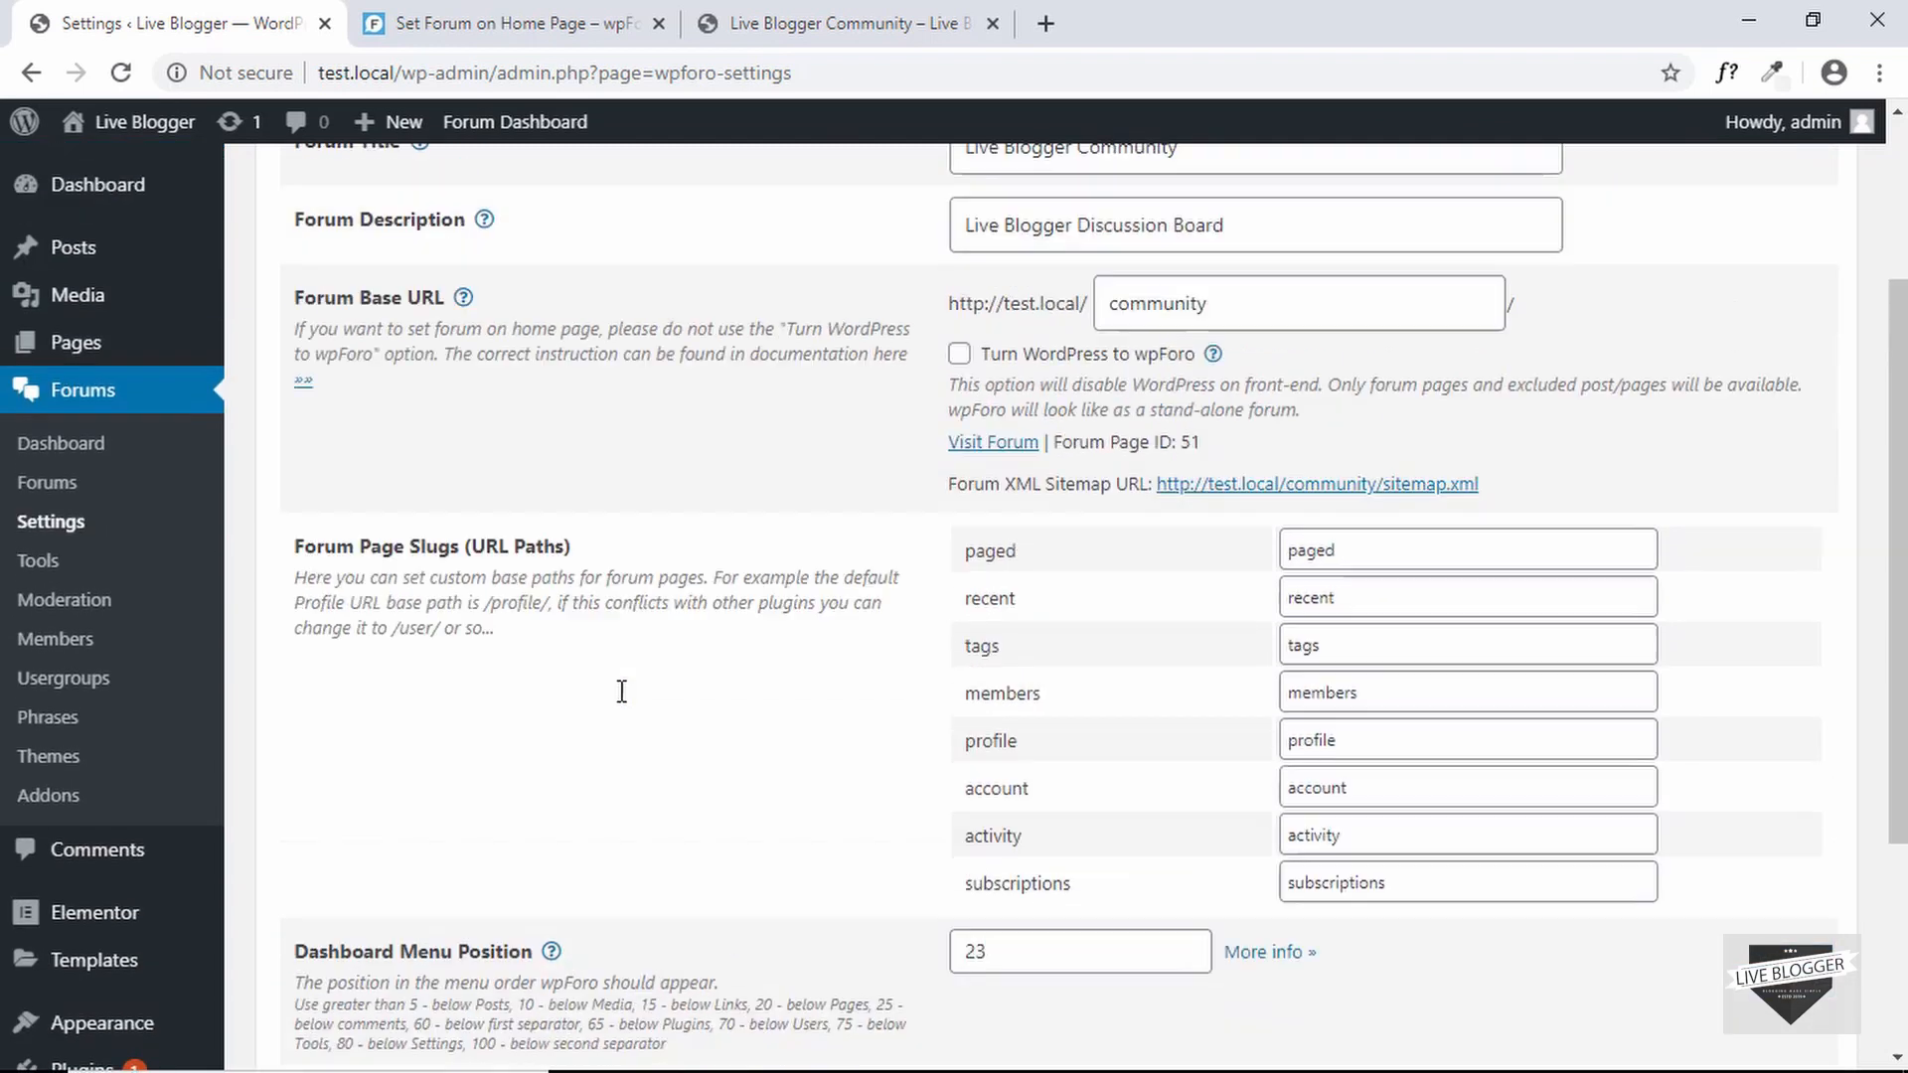
pyautogui.scroll(-4, 430, 736)
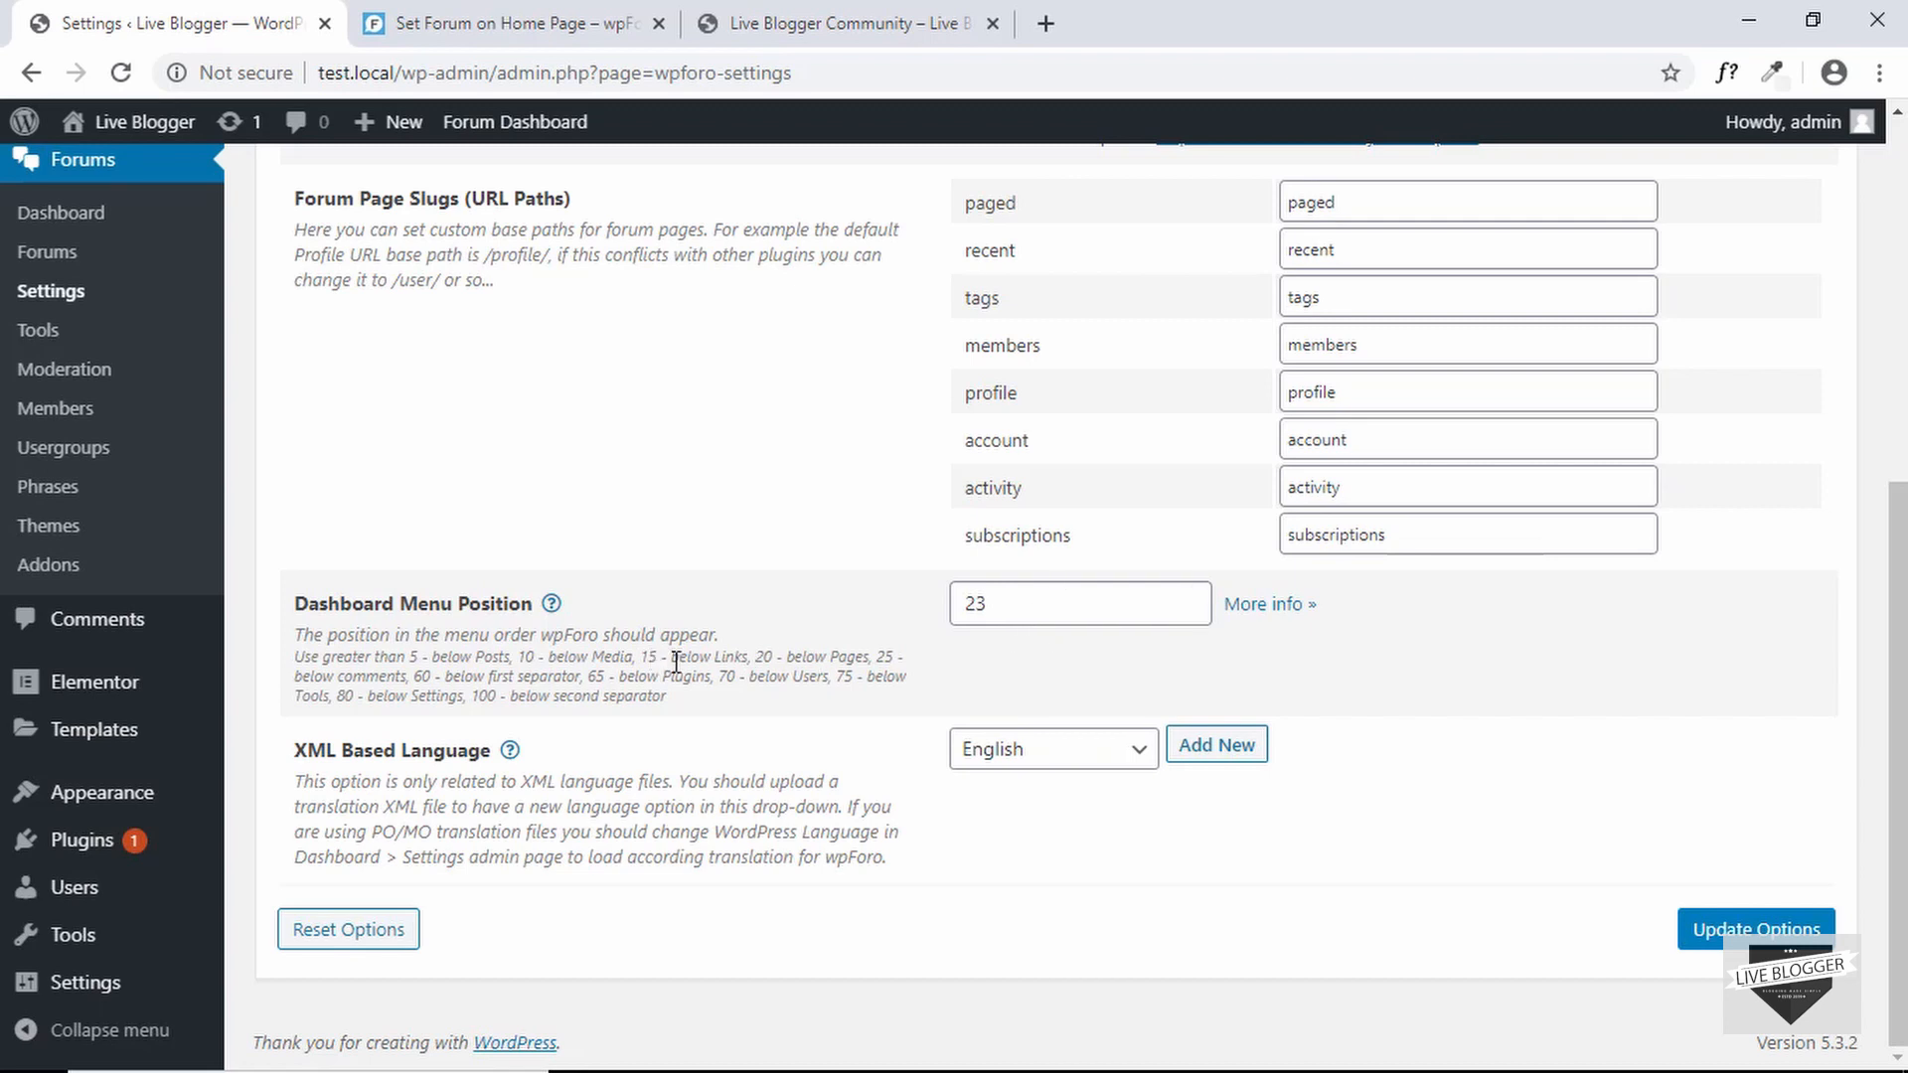
pyautogui.scroll(5, 859, 661)
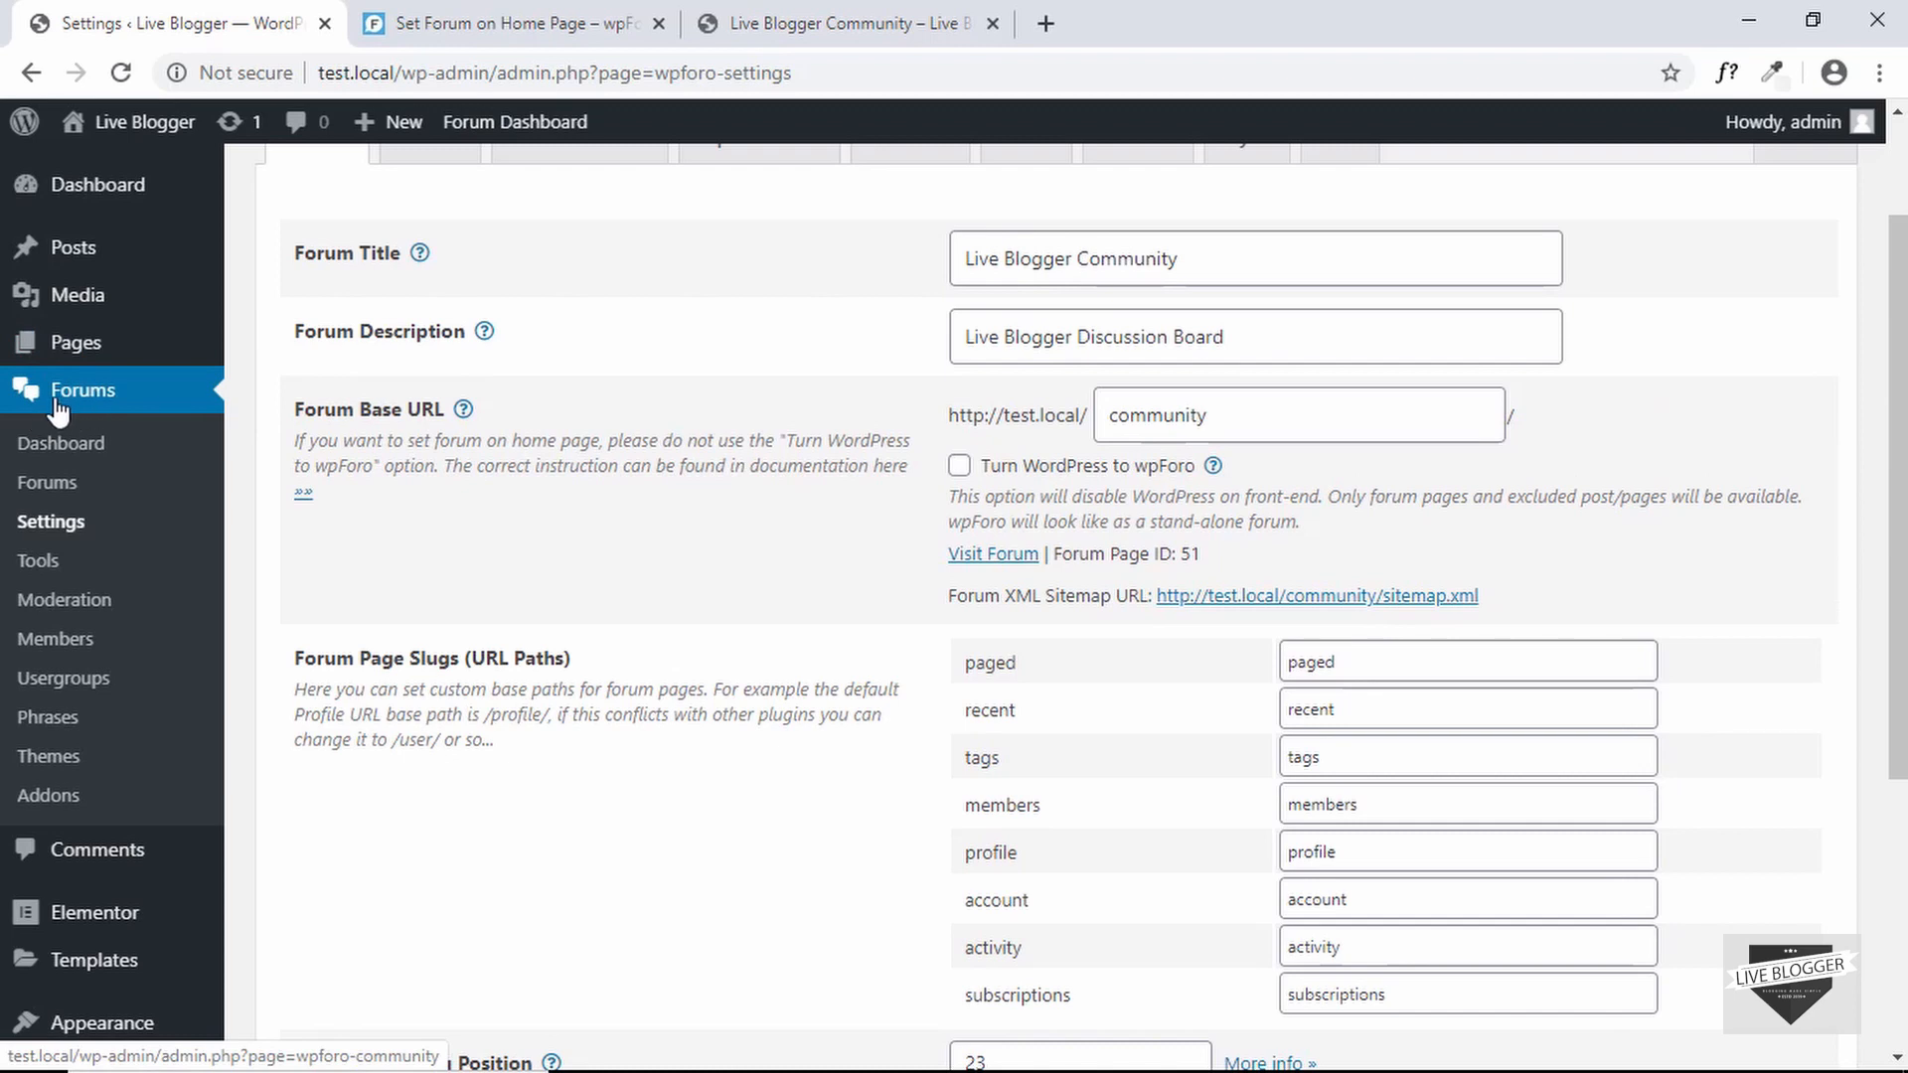
pyautogui.scroll(-5, 541, 434)
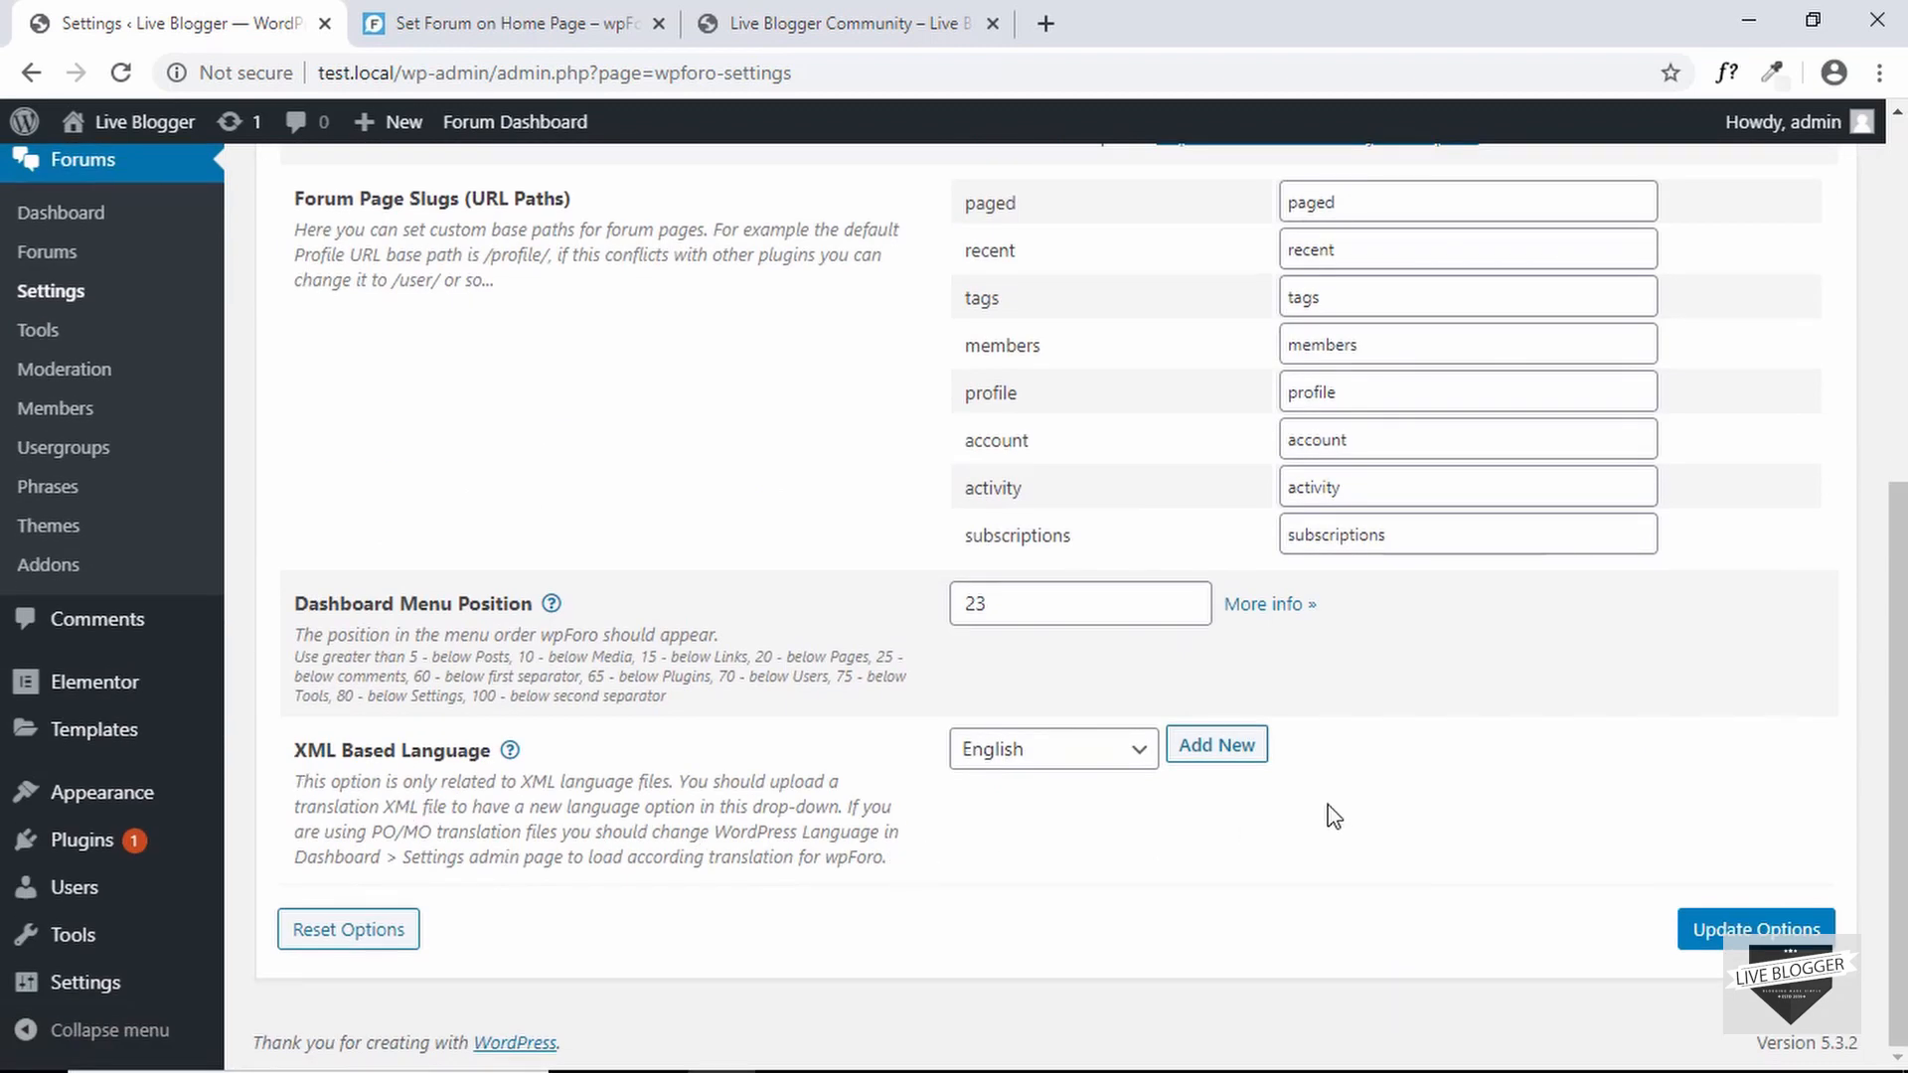
pyautogui.scroll(2, 1535, 806)
pyautogui.scroll(-2, 1538, 807)
pyautogui.scroll(6, 449, 629)
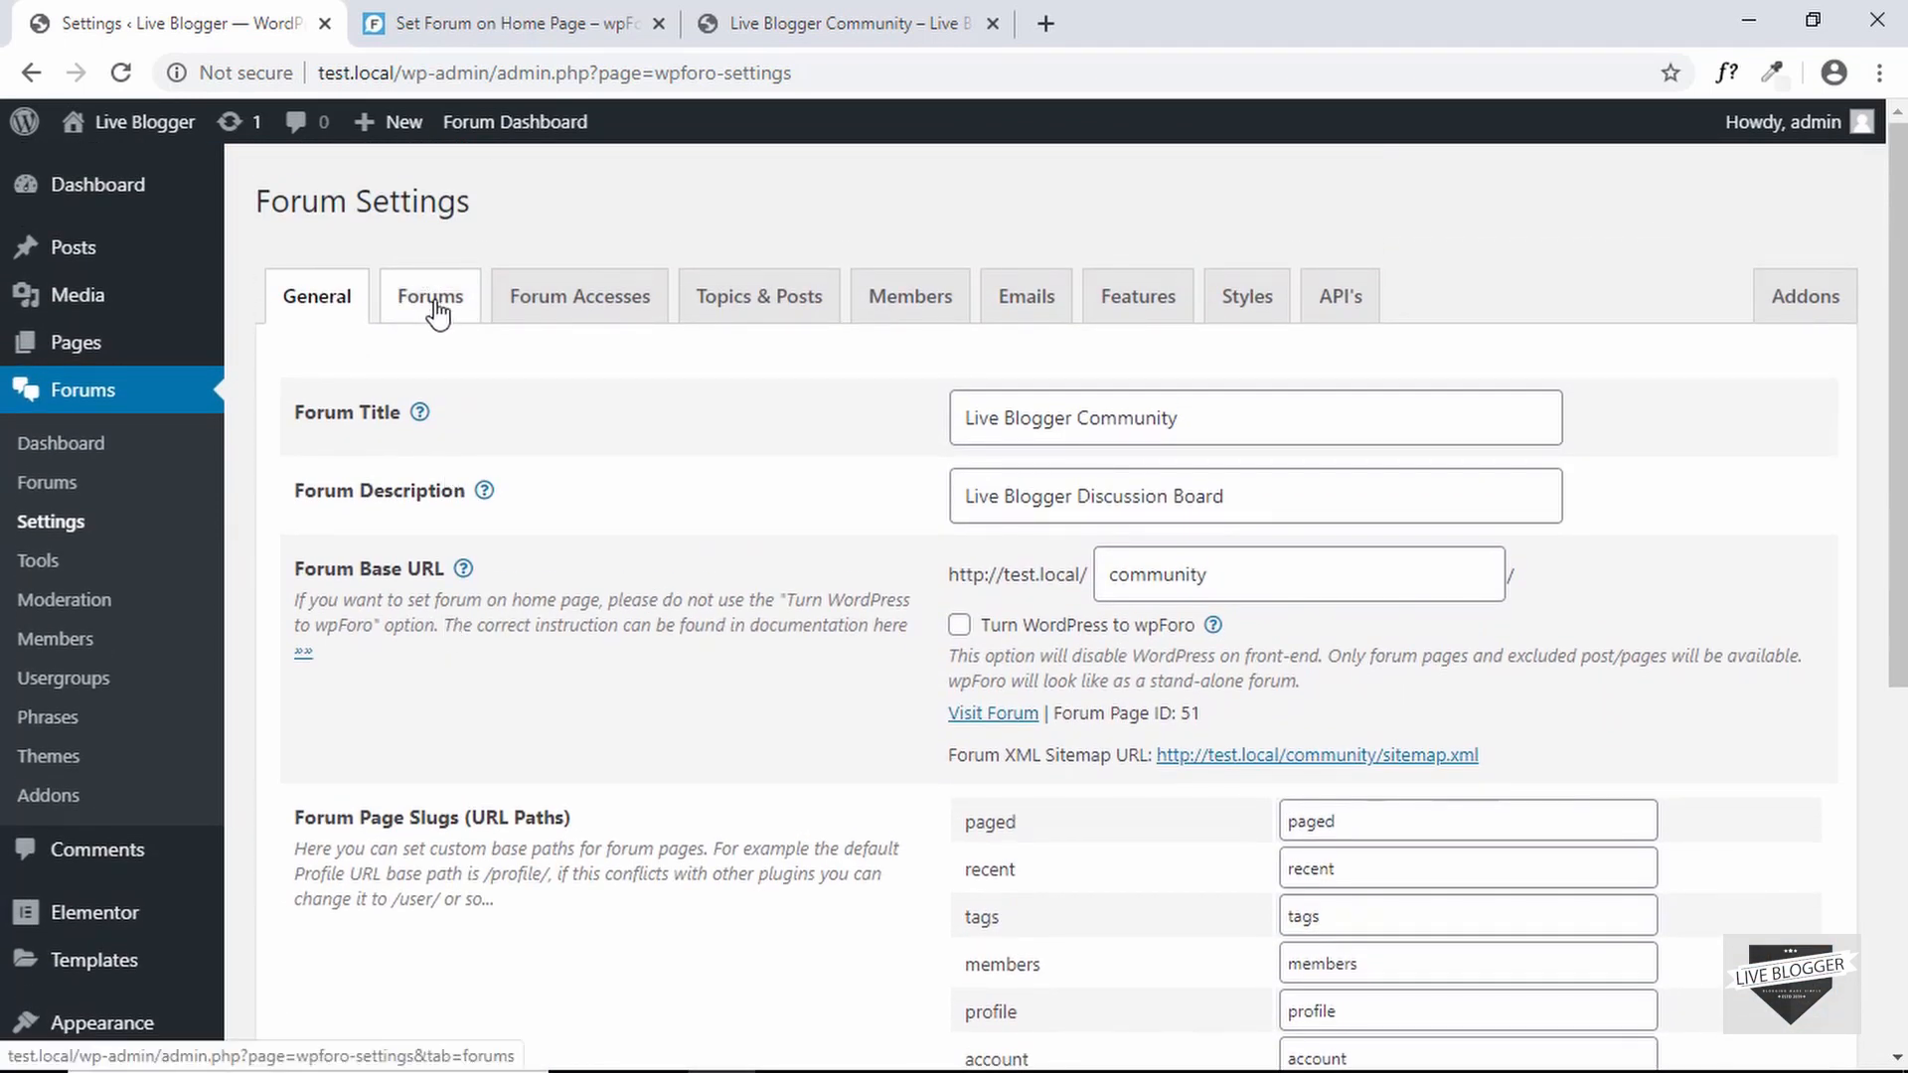
# - Open the Forums section of the forum settings and examine the Extended, Q&A and Threaded layout options and the current viewers option
pyautogui.click(437, 309)
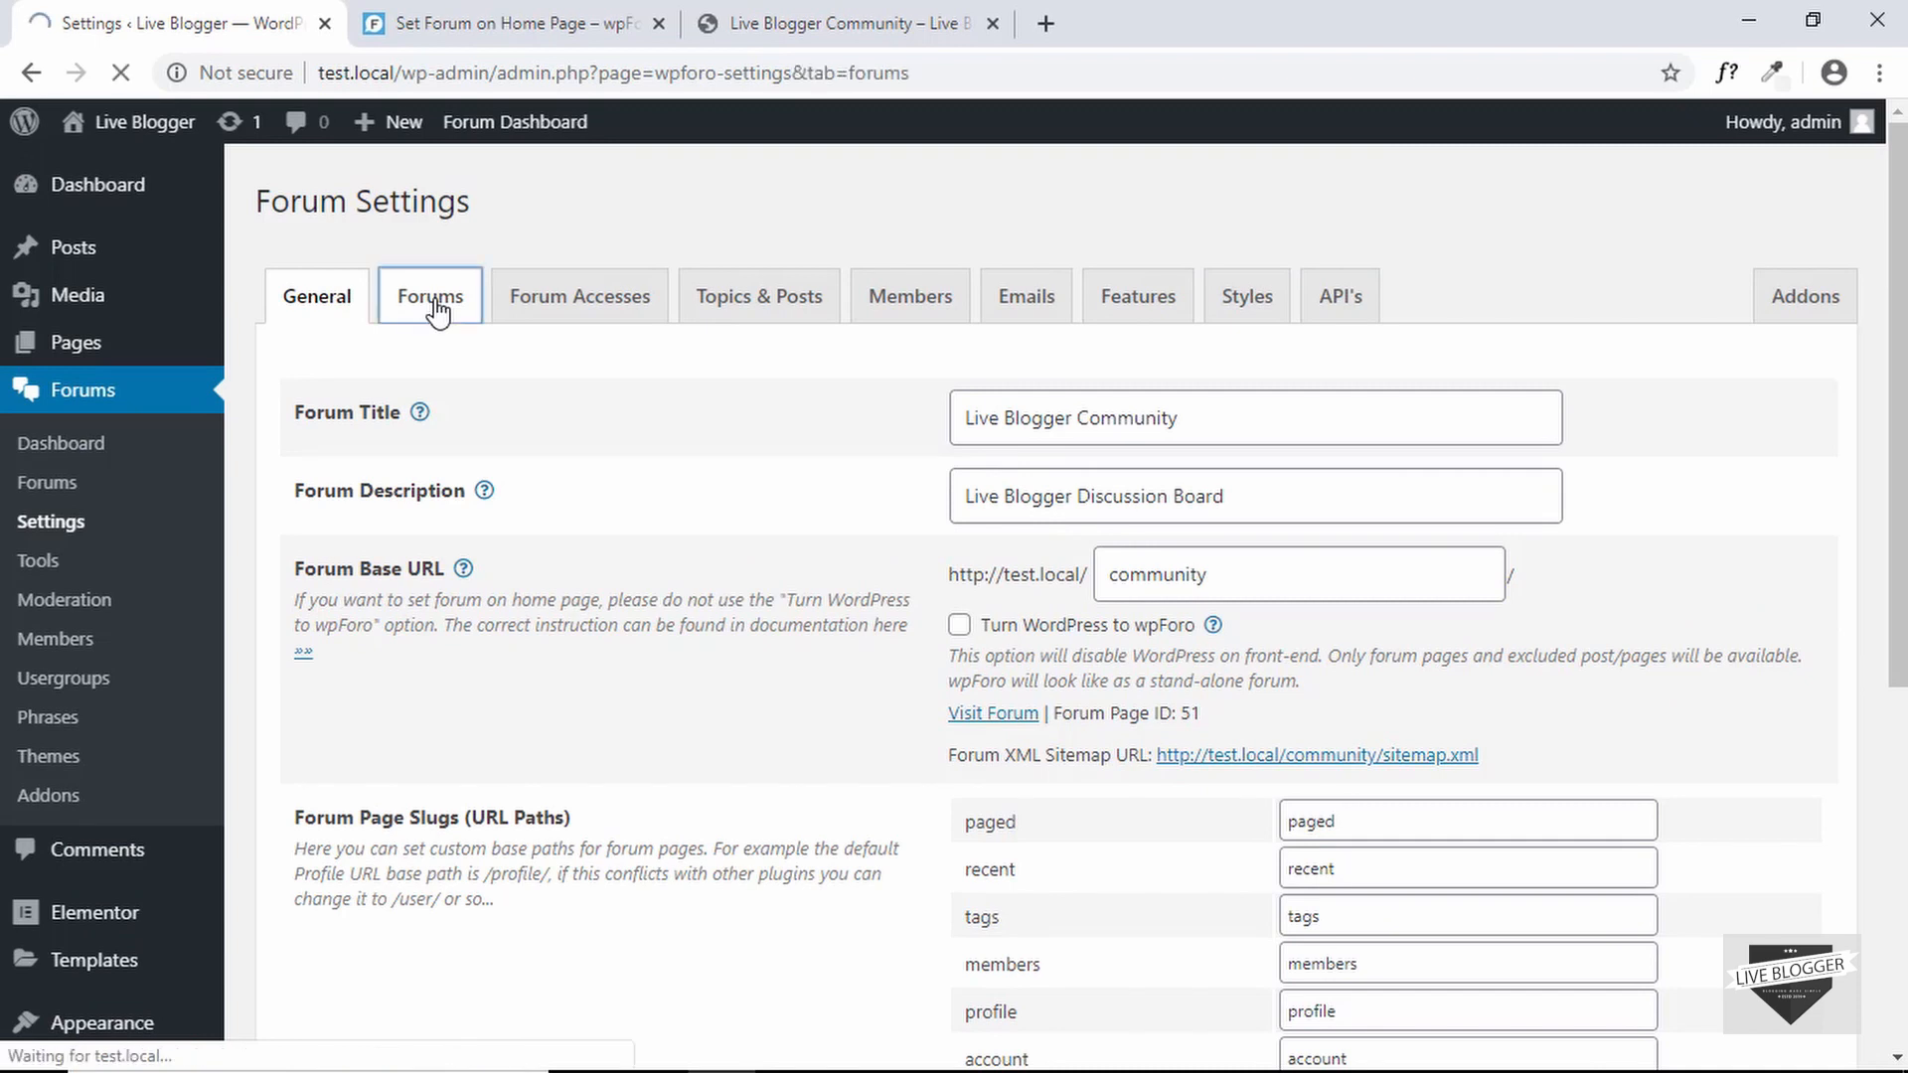
pyautogui.scroll(-2, 512, 464)
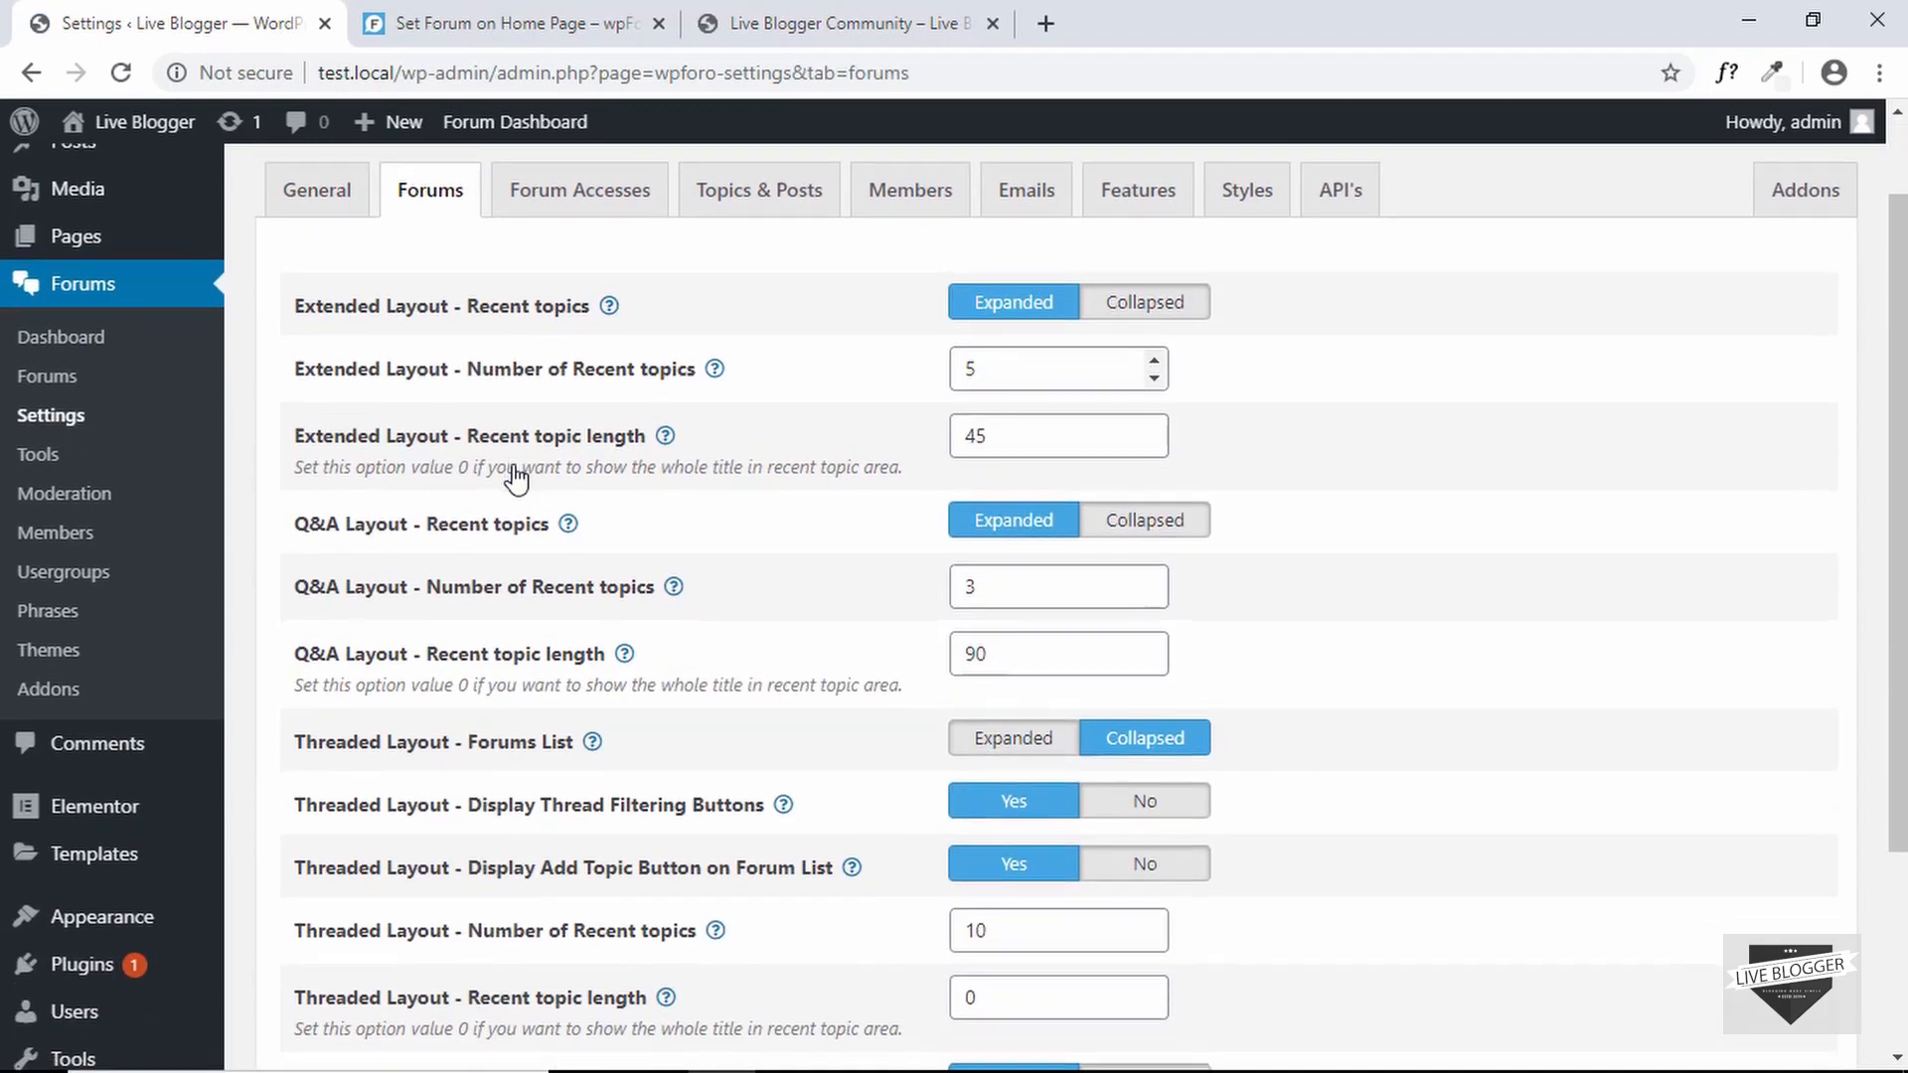
pyautogui.scroll(1, 507, 321)
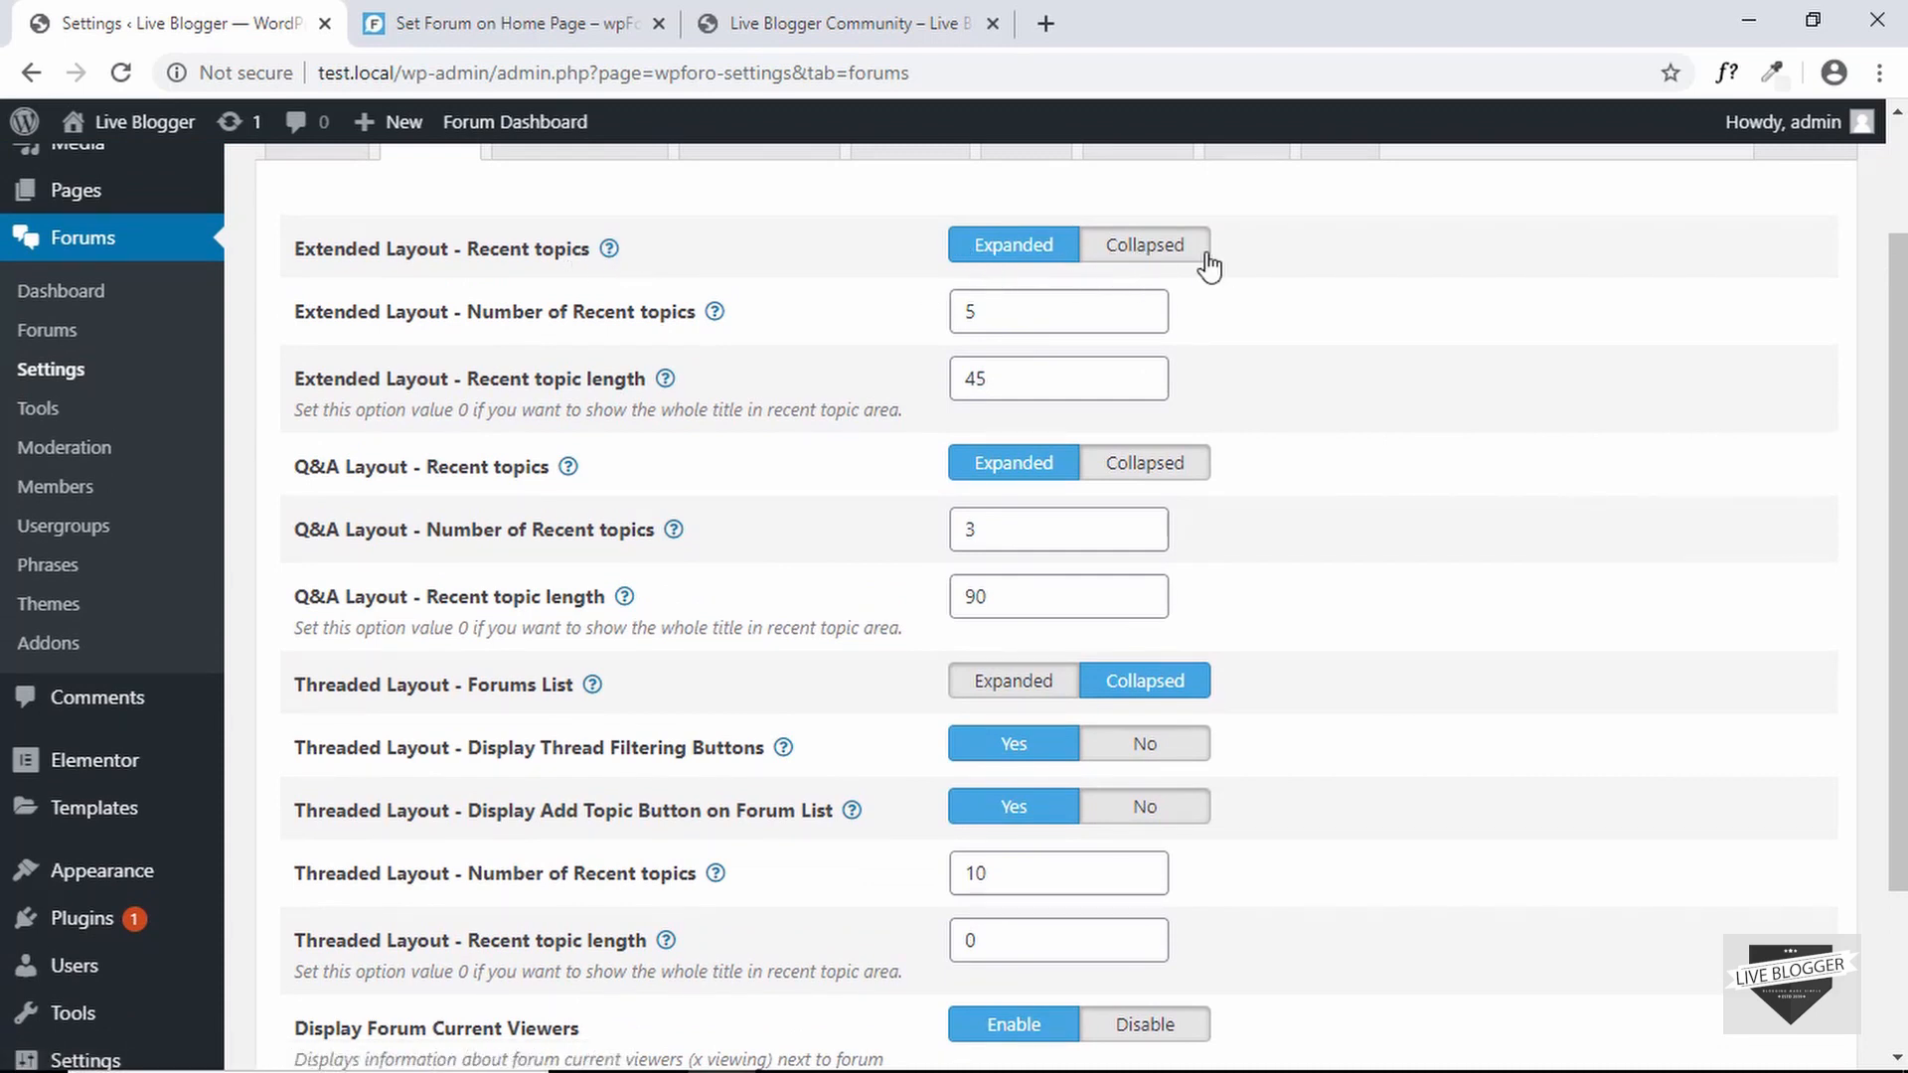
pyautogui.scroll(-1, 660, 264)
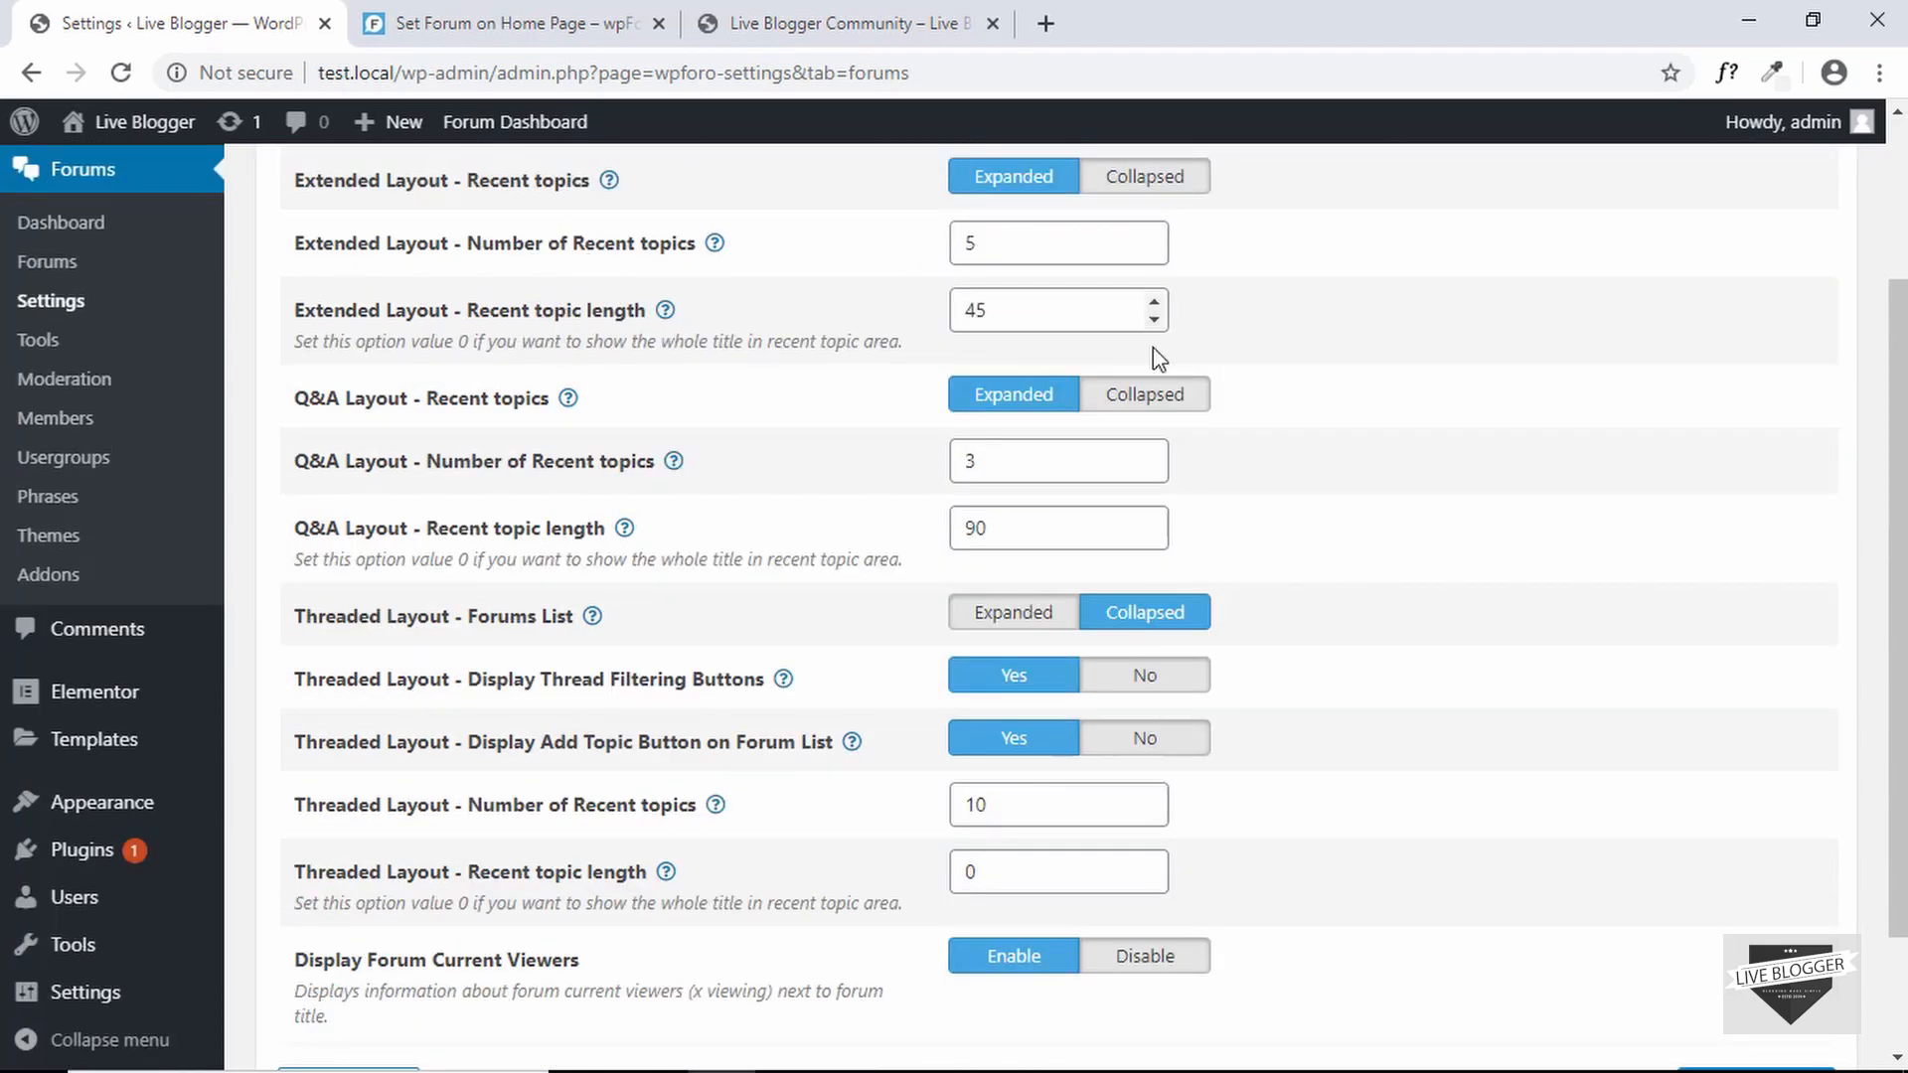
pyautogui.scroll(-2, 1374, 360)
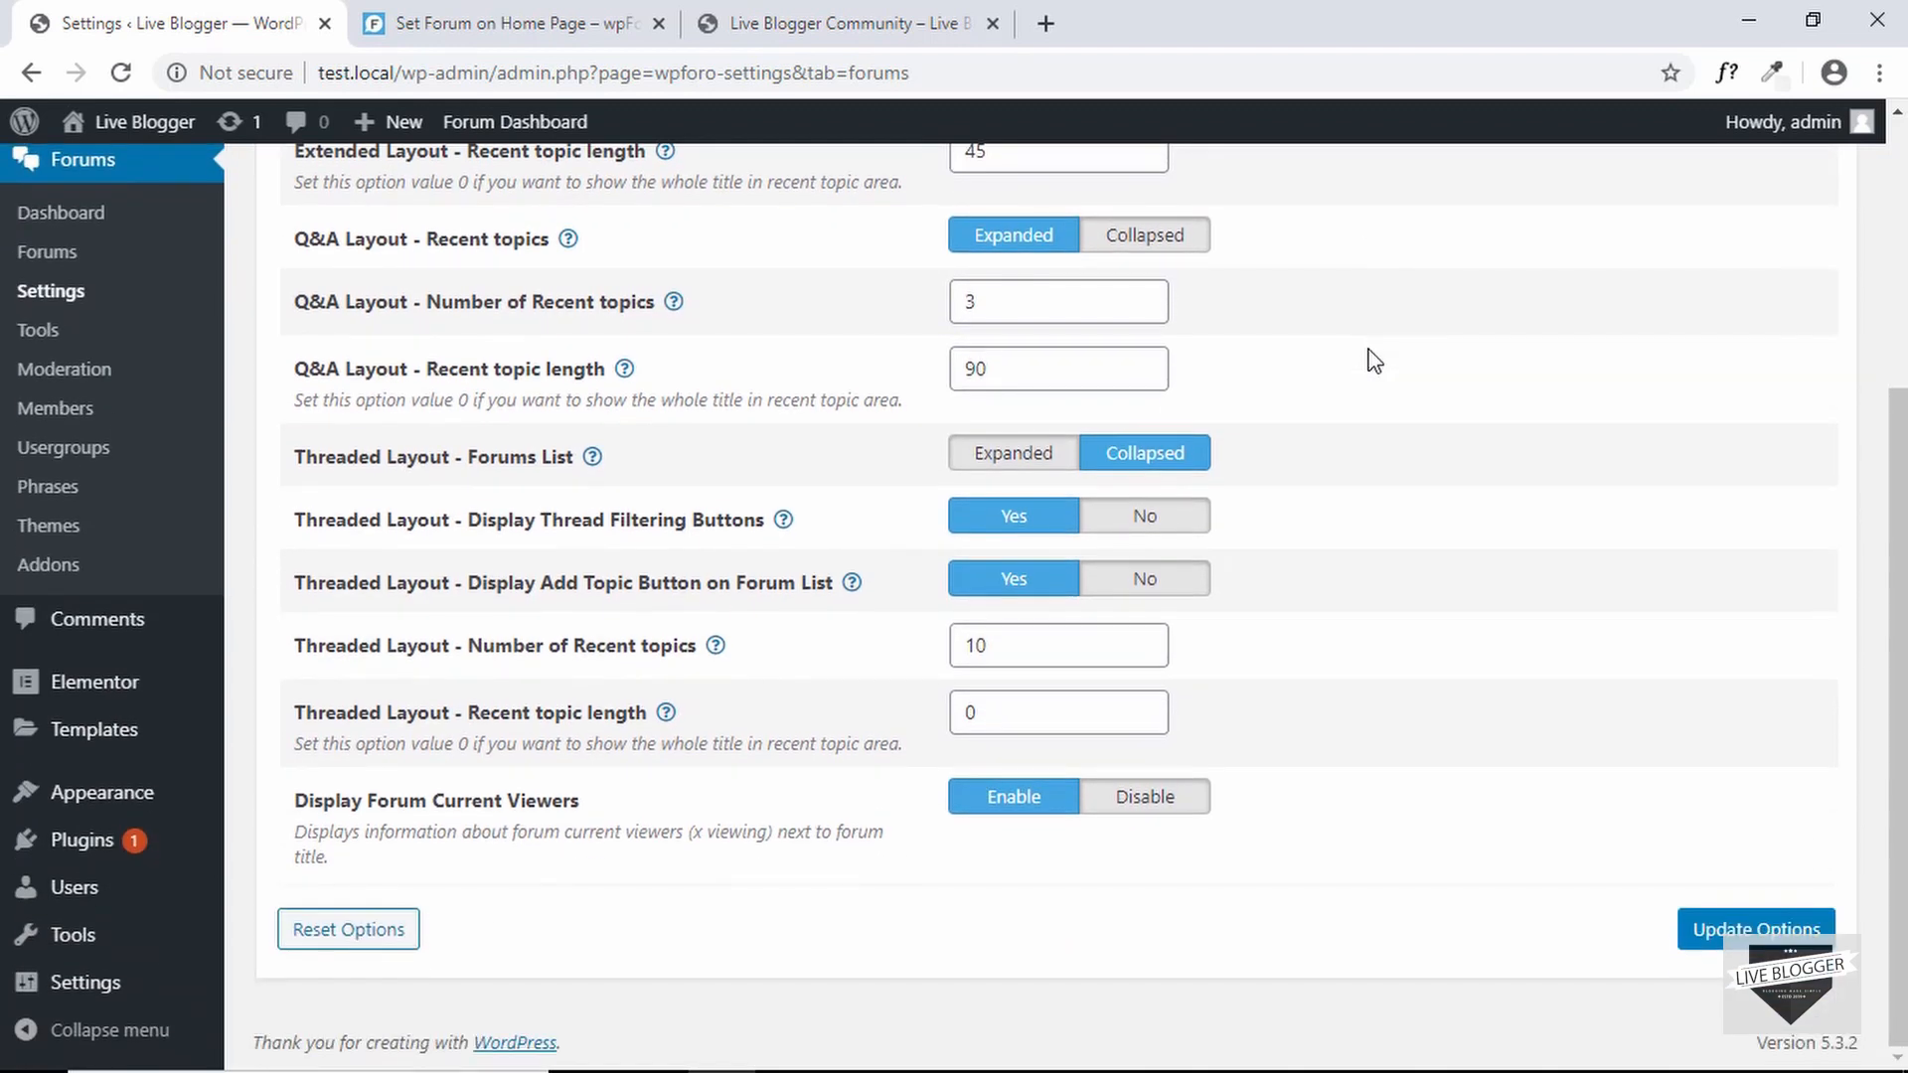
pyautogui.scroll(3, 1374, 360)
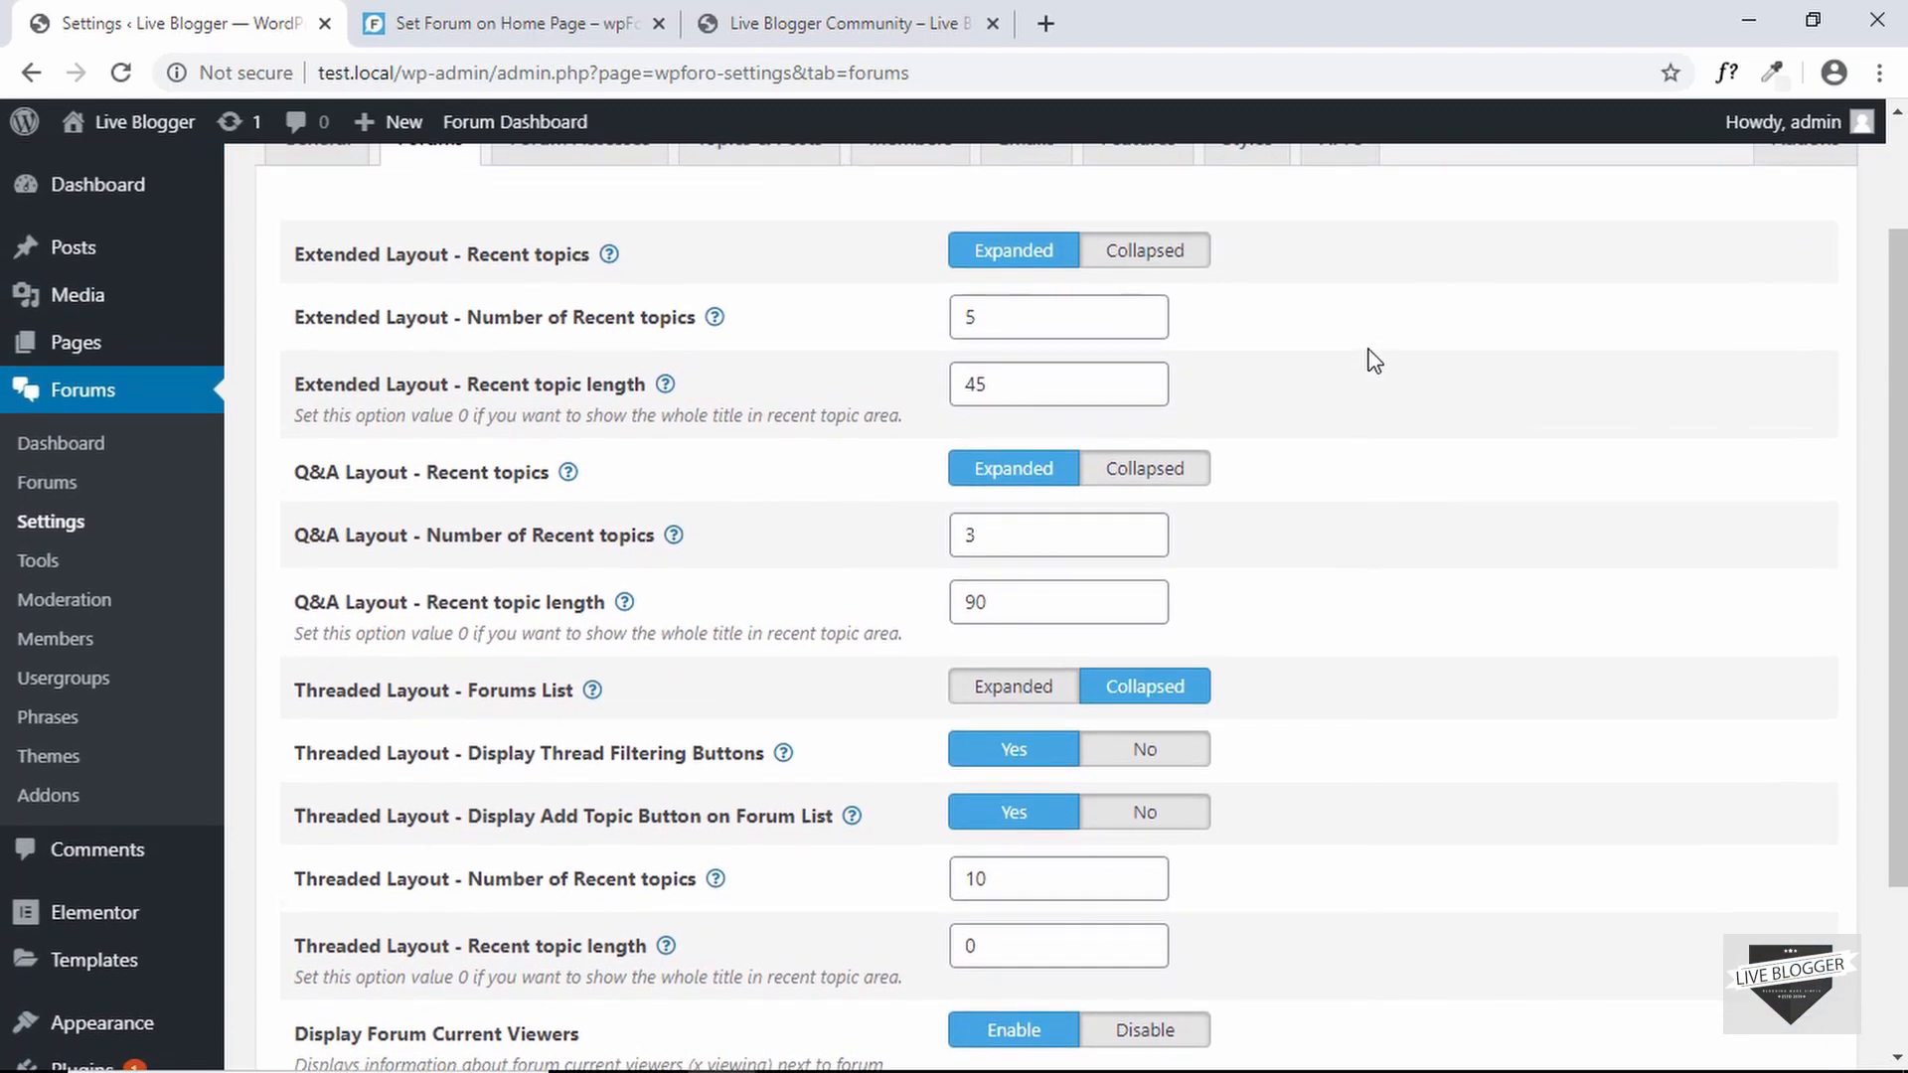
pyautogui.scroll(1, 1374, 359)
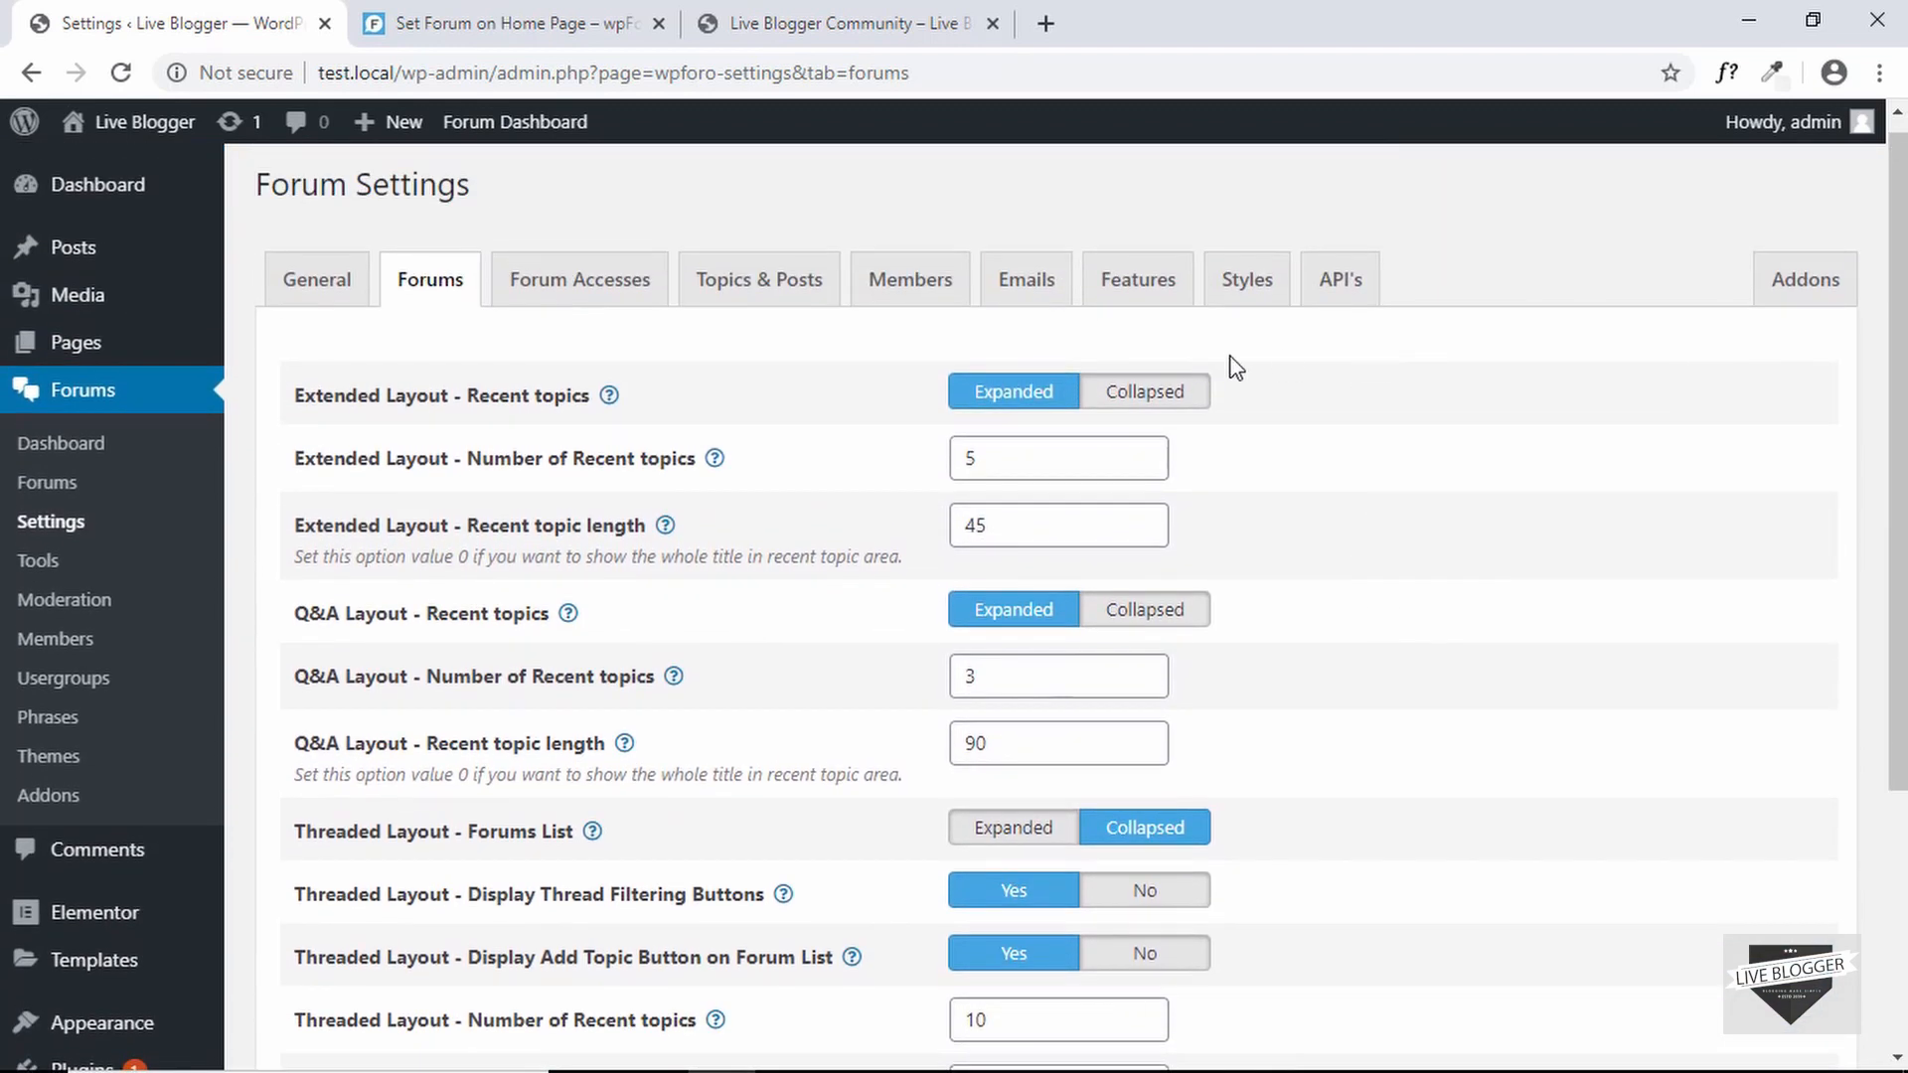
# - Examine the access names in the Forum Accesses settings and check the default access of each group on the Usergroups page
pyautogui.click(588, 295)
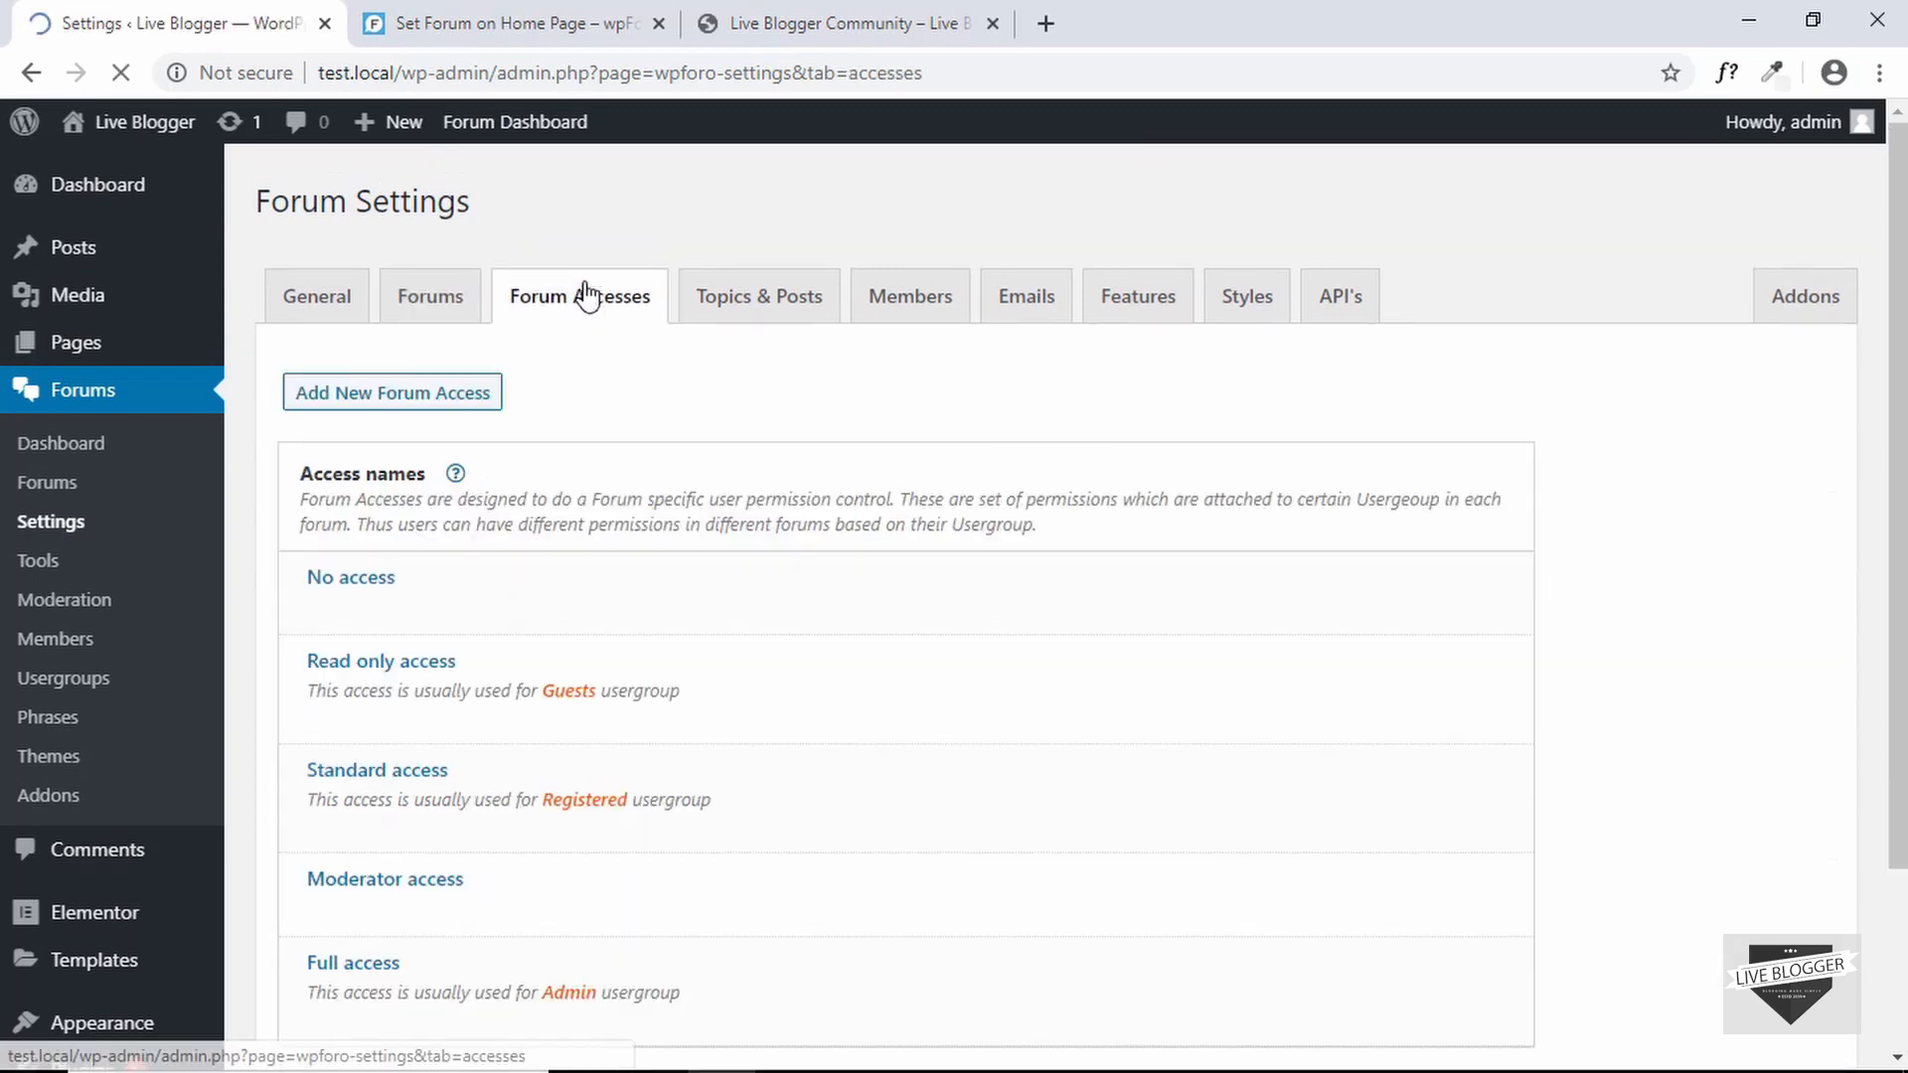
pyautogui.scroll(-2, 539, 351)
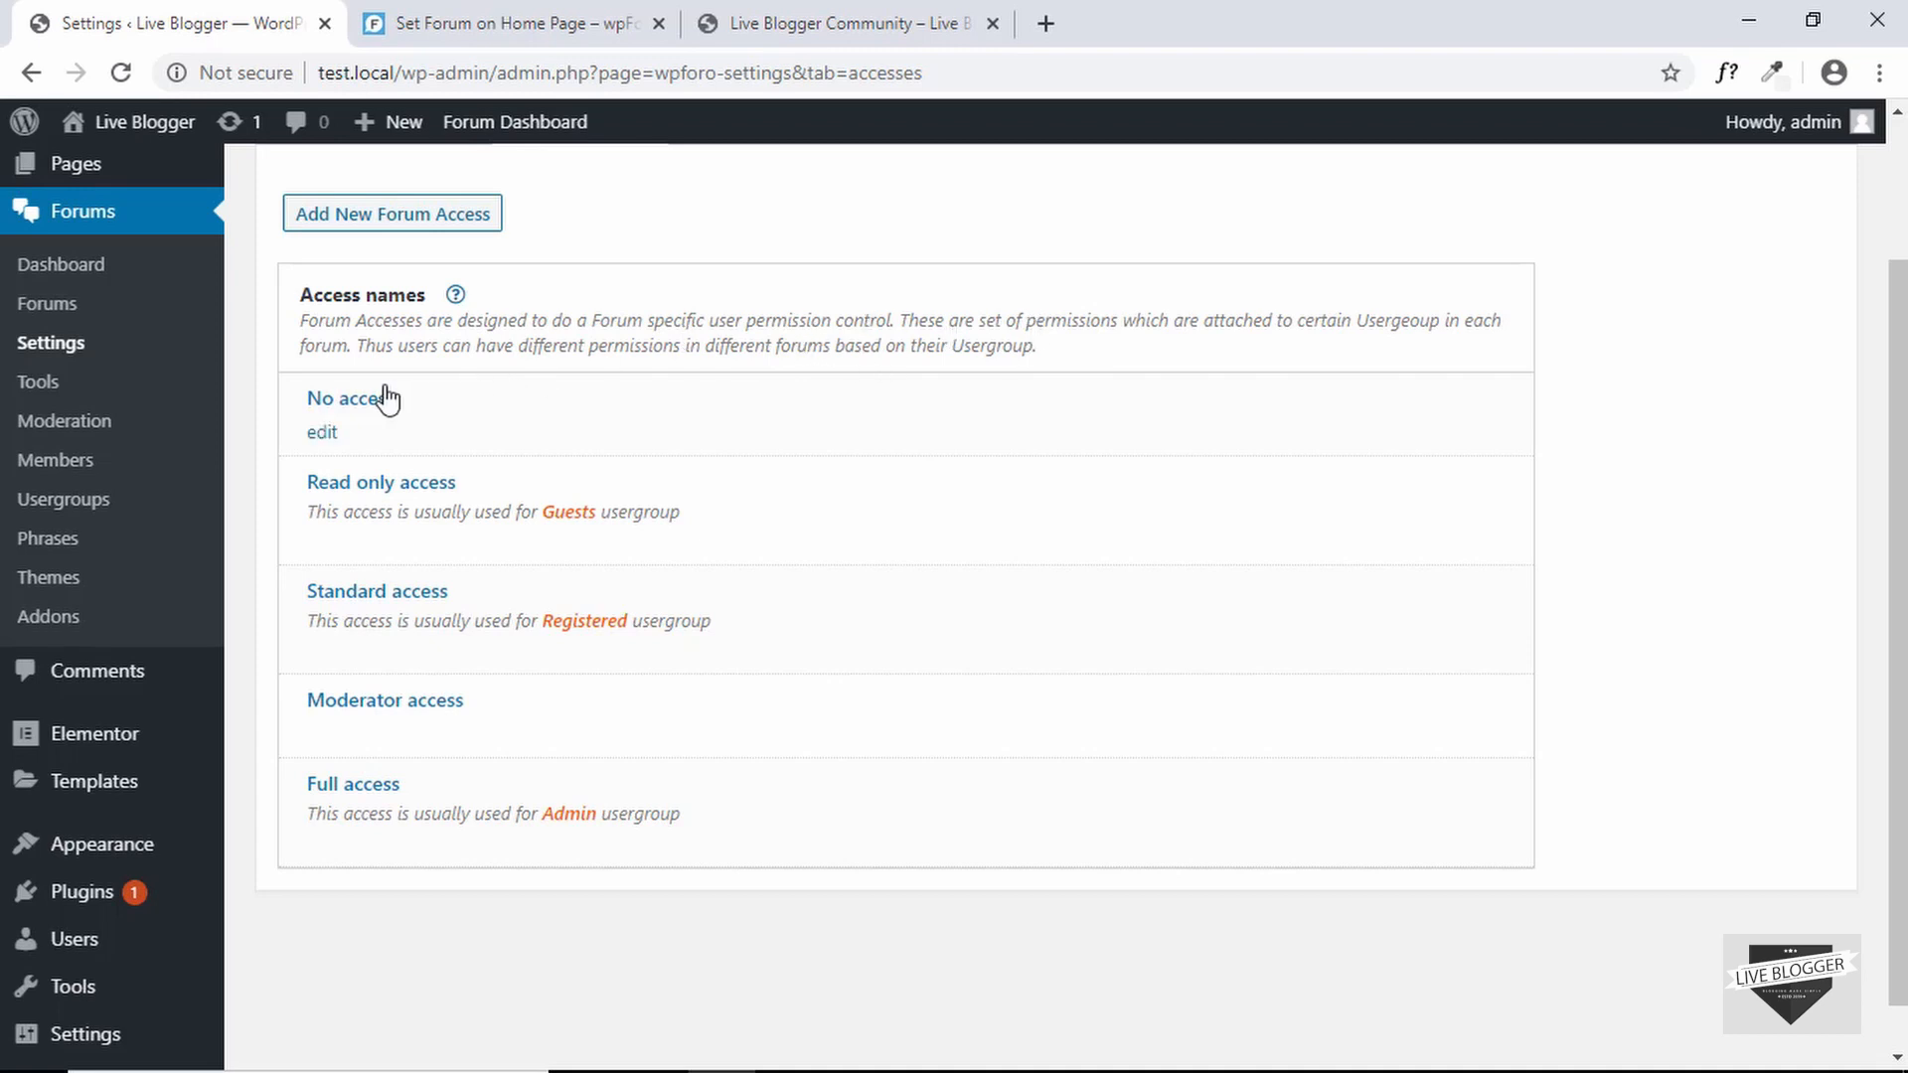
pyautogui.moveTo(358, 421)
pyautogui.click(95, 504)
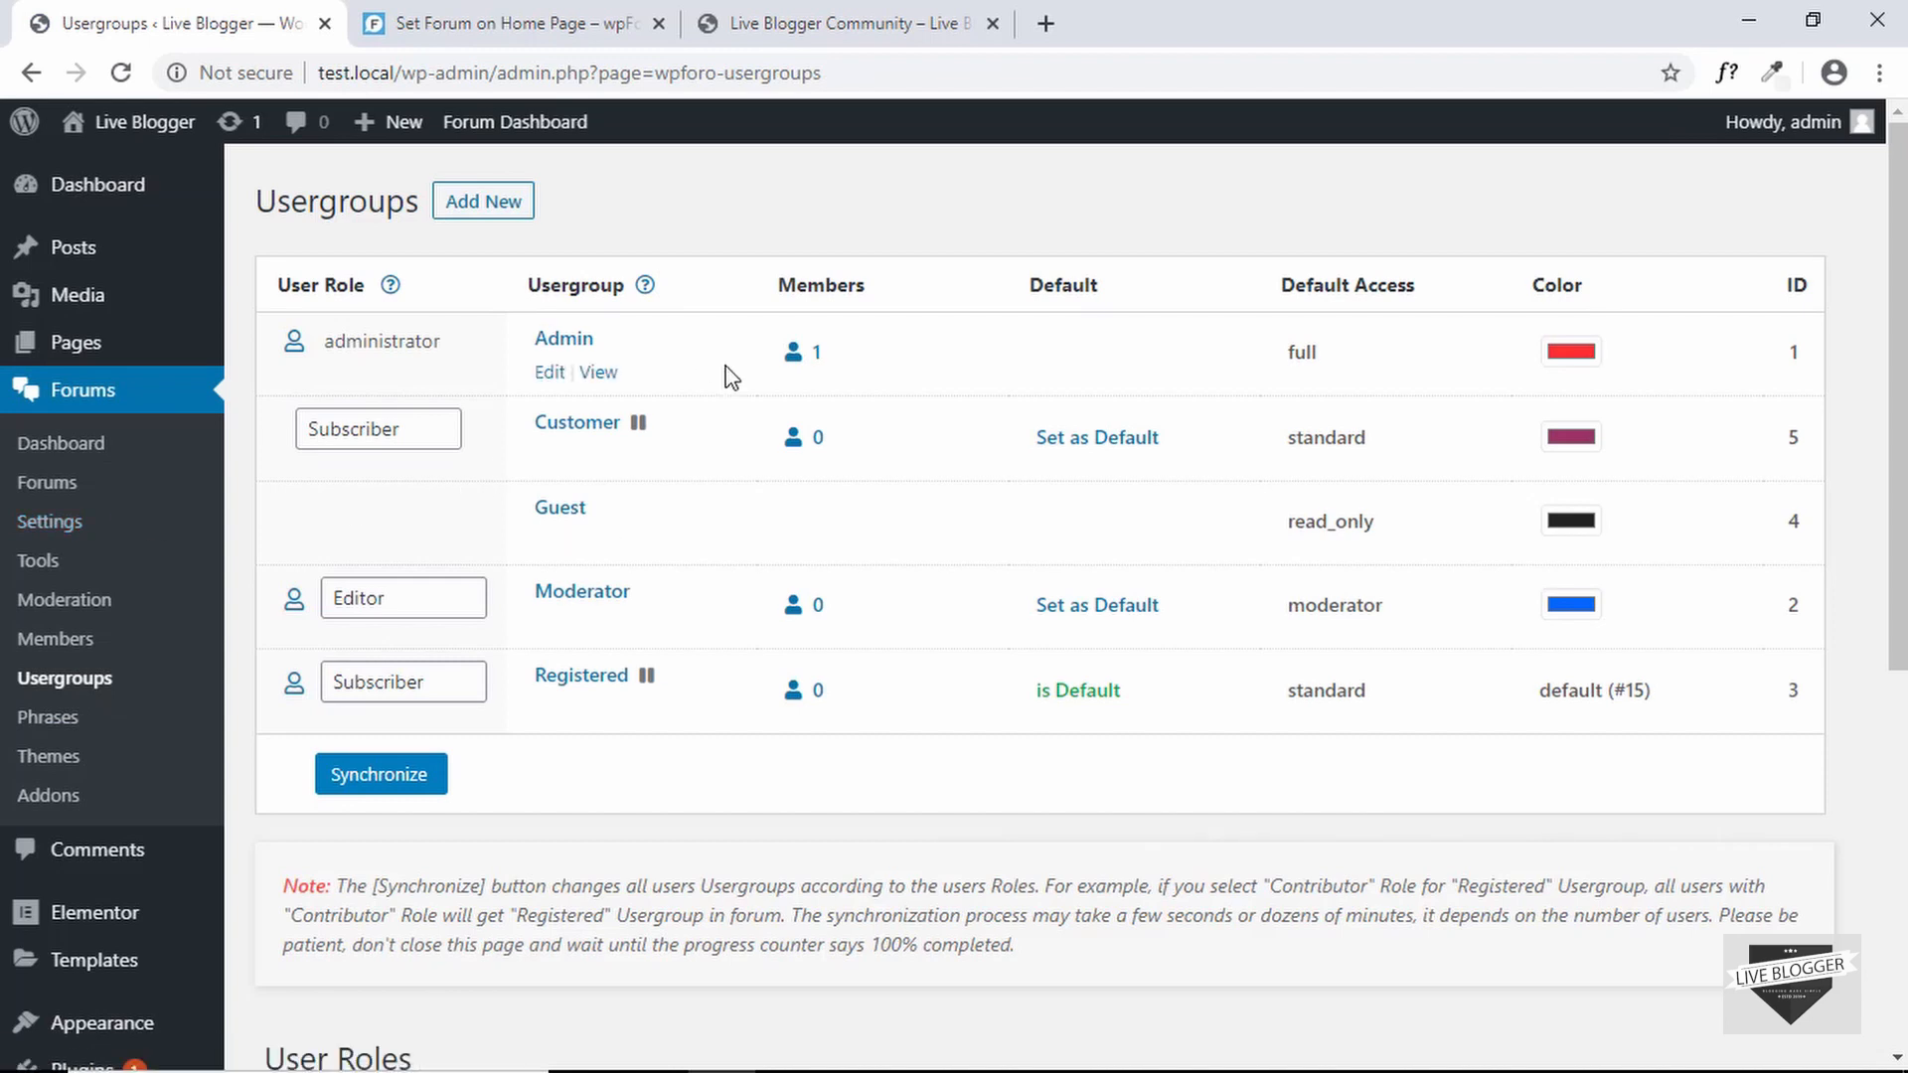
pyautogui.scroll(-5, 734, 512)
pyautogui.scroll(5, 735, 514)
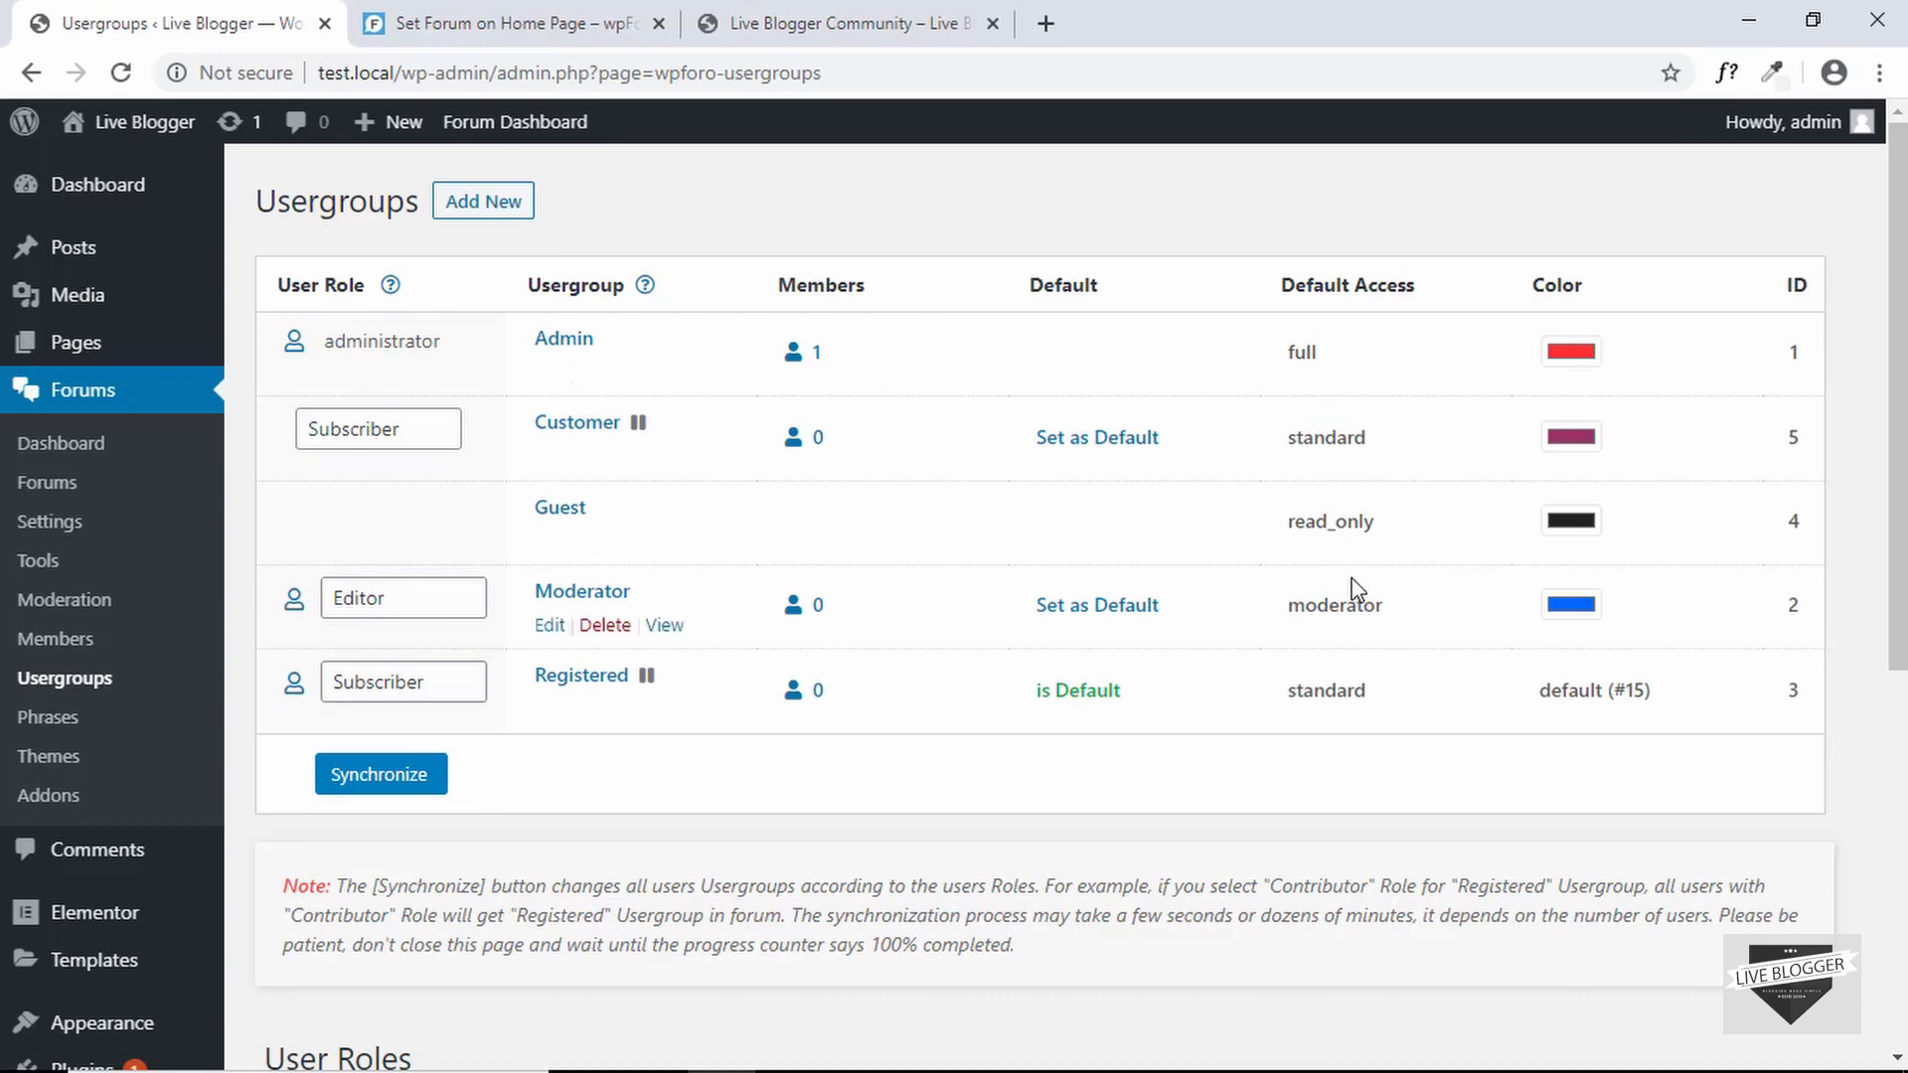
# - Return to the Forum Accesses settings, open the form for a new forum access and examine its permission options
pyautogui.click(63, 534)
pyautogui.click(584, 294)
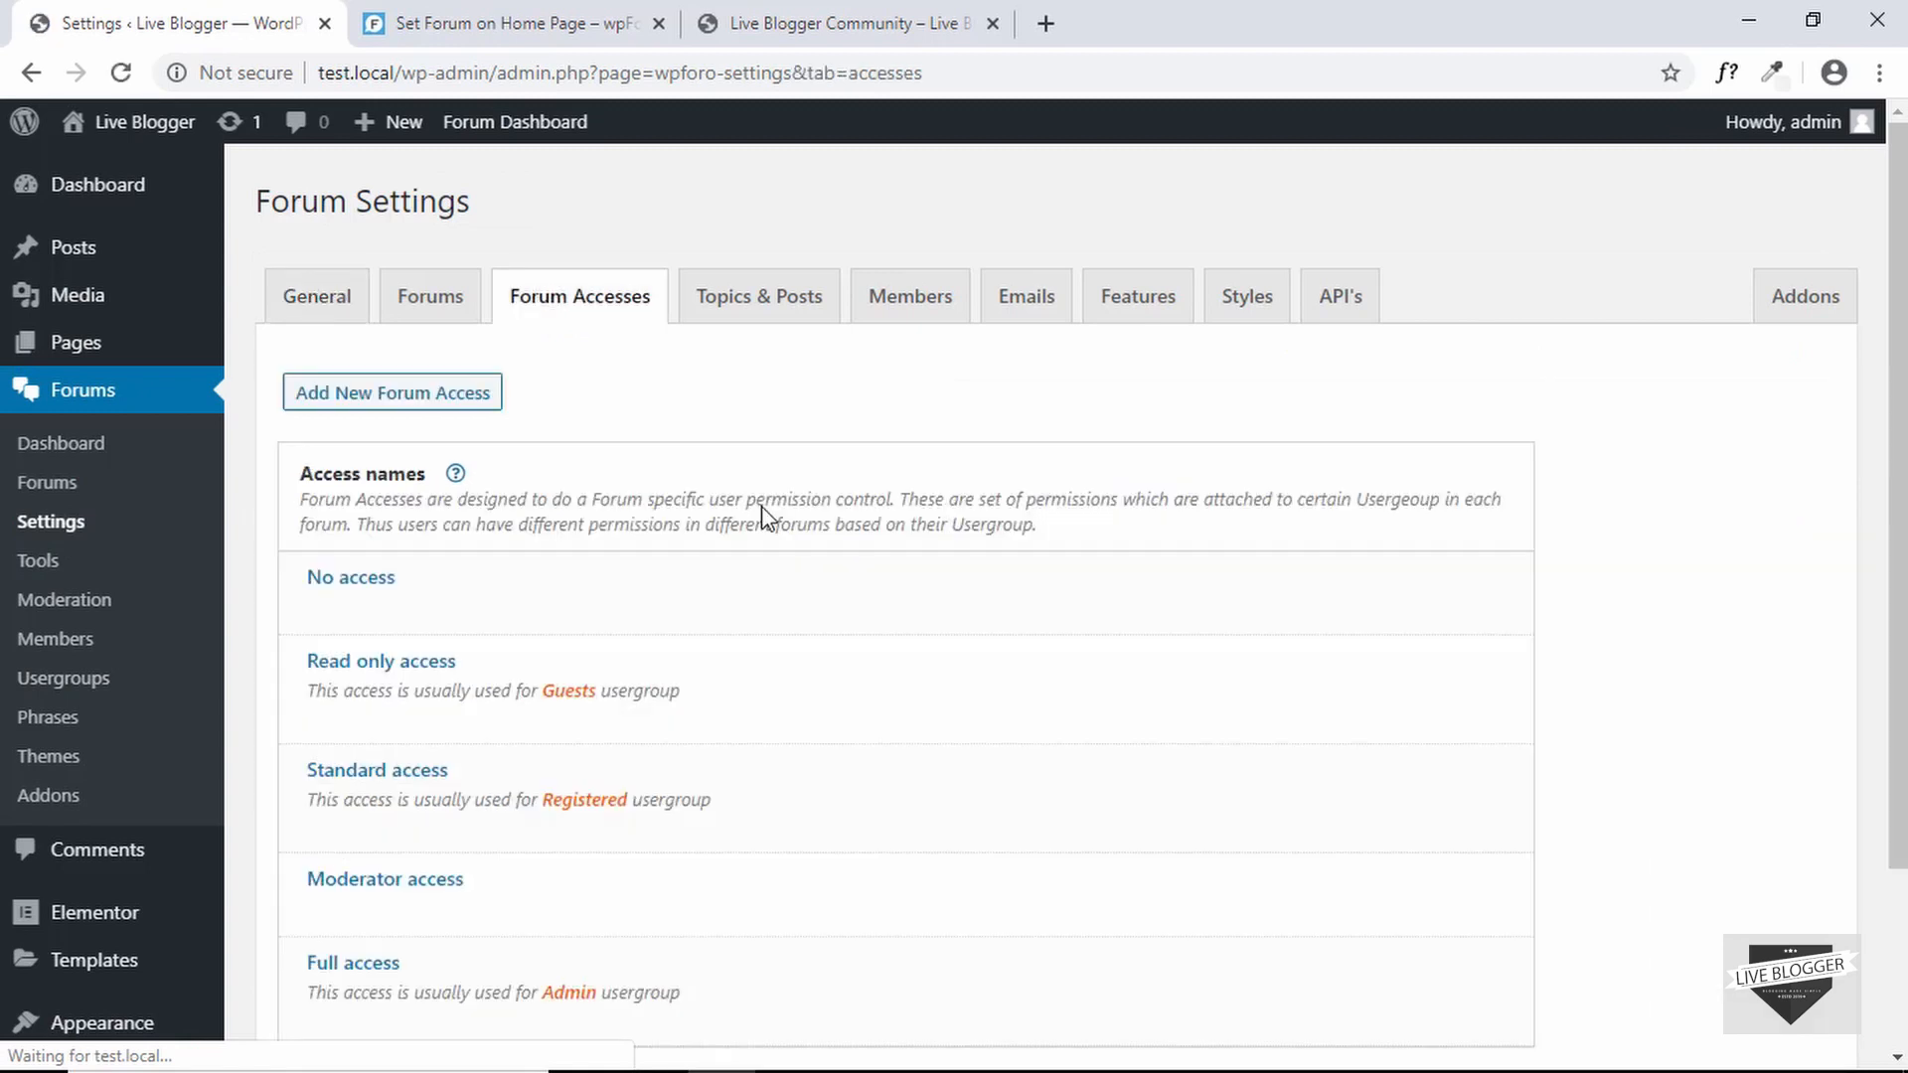
pyautogui.scroll(-1, 762, 505)
pyautogui.scroll(-1, 761, 505)
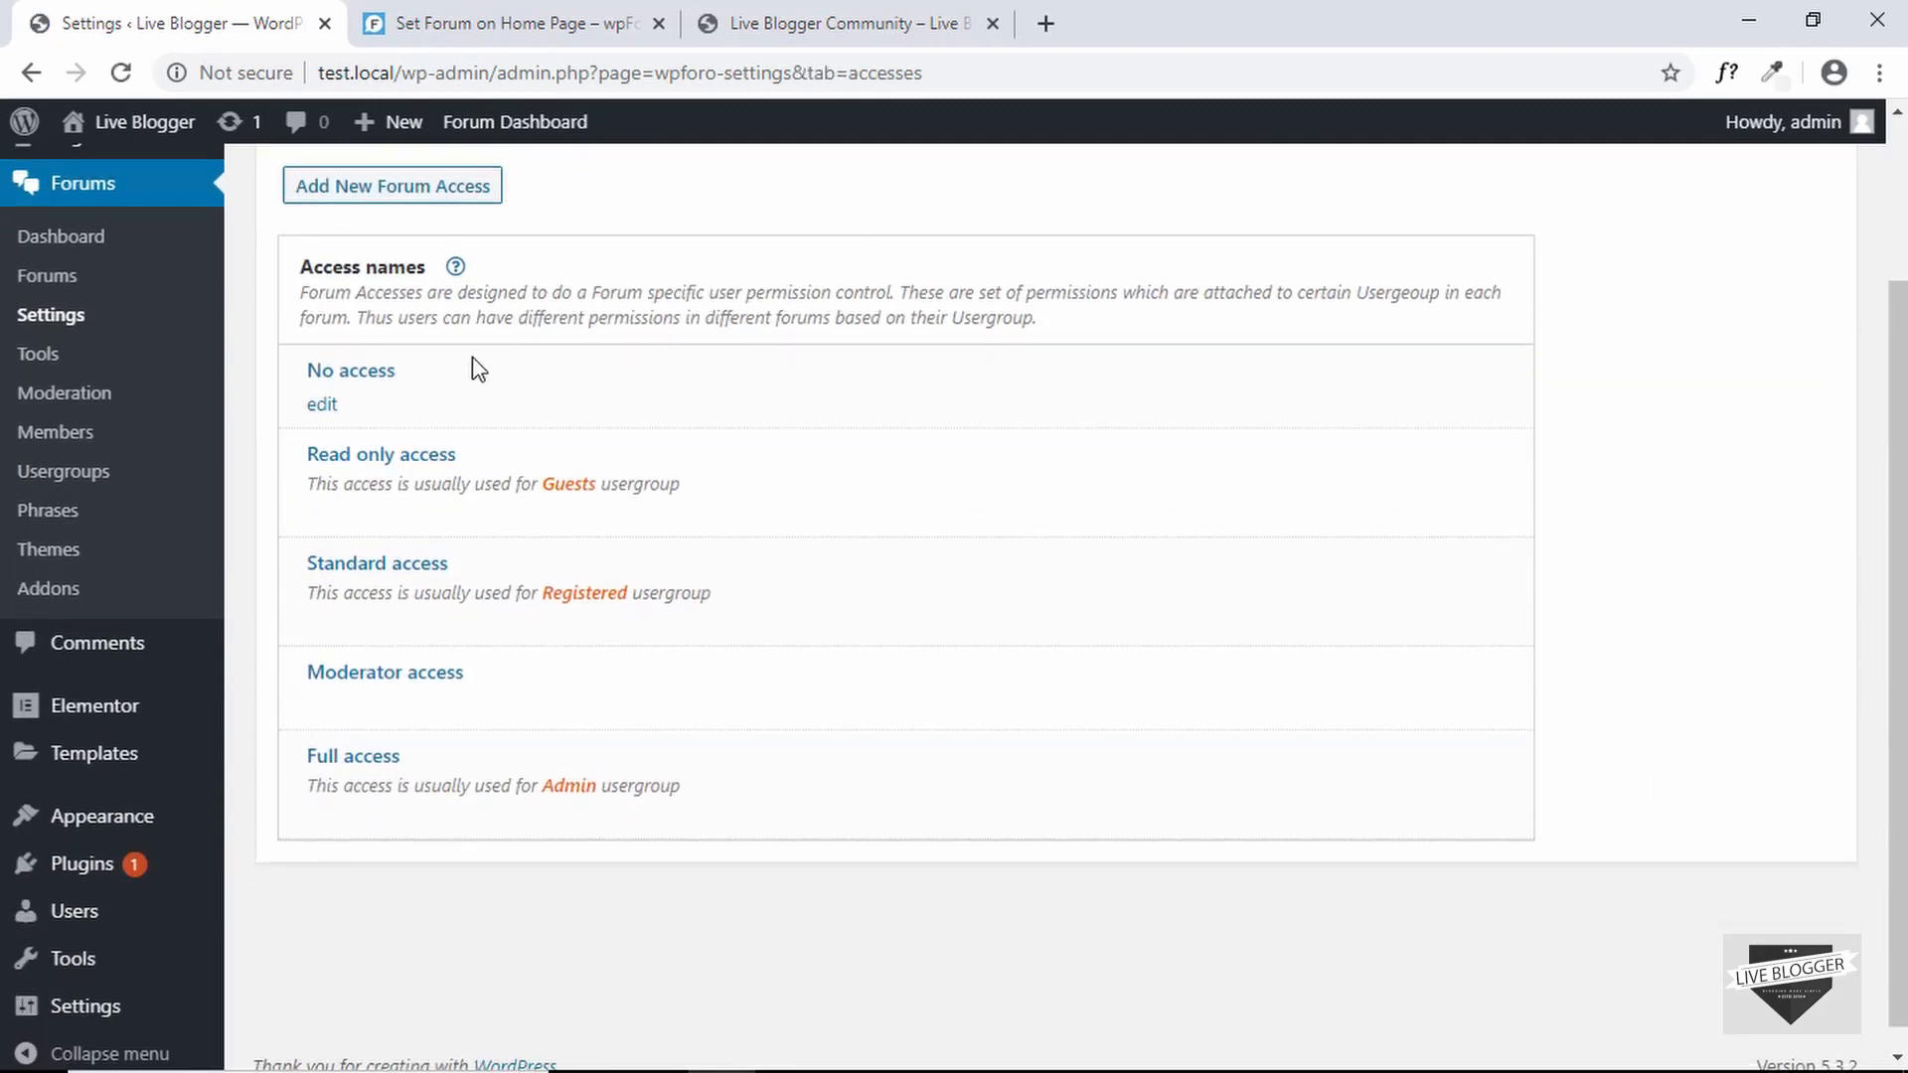
pyautogui.click(411, 198)
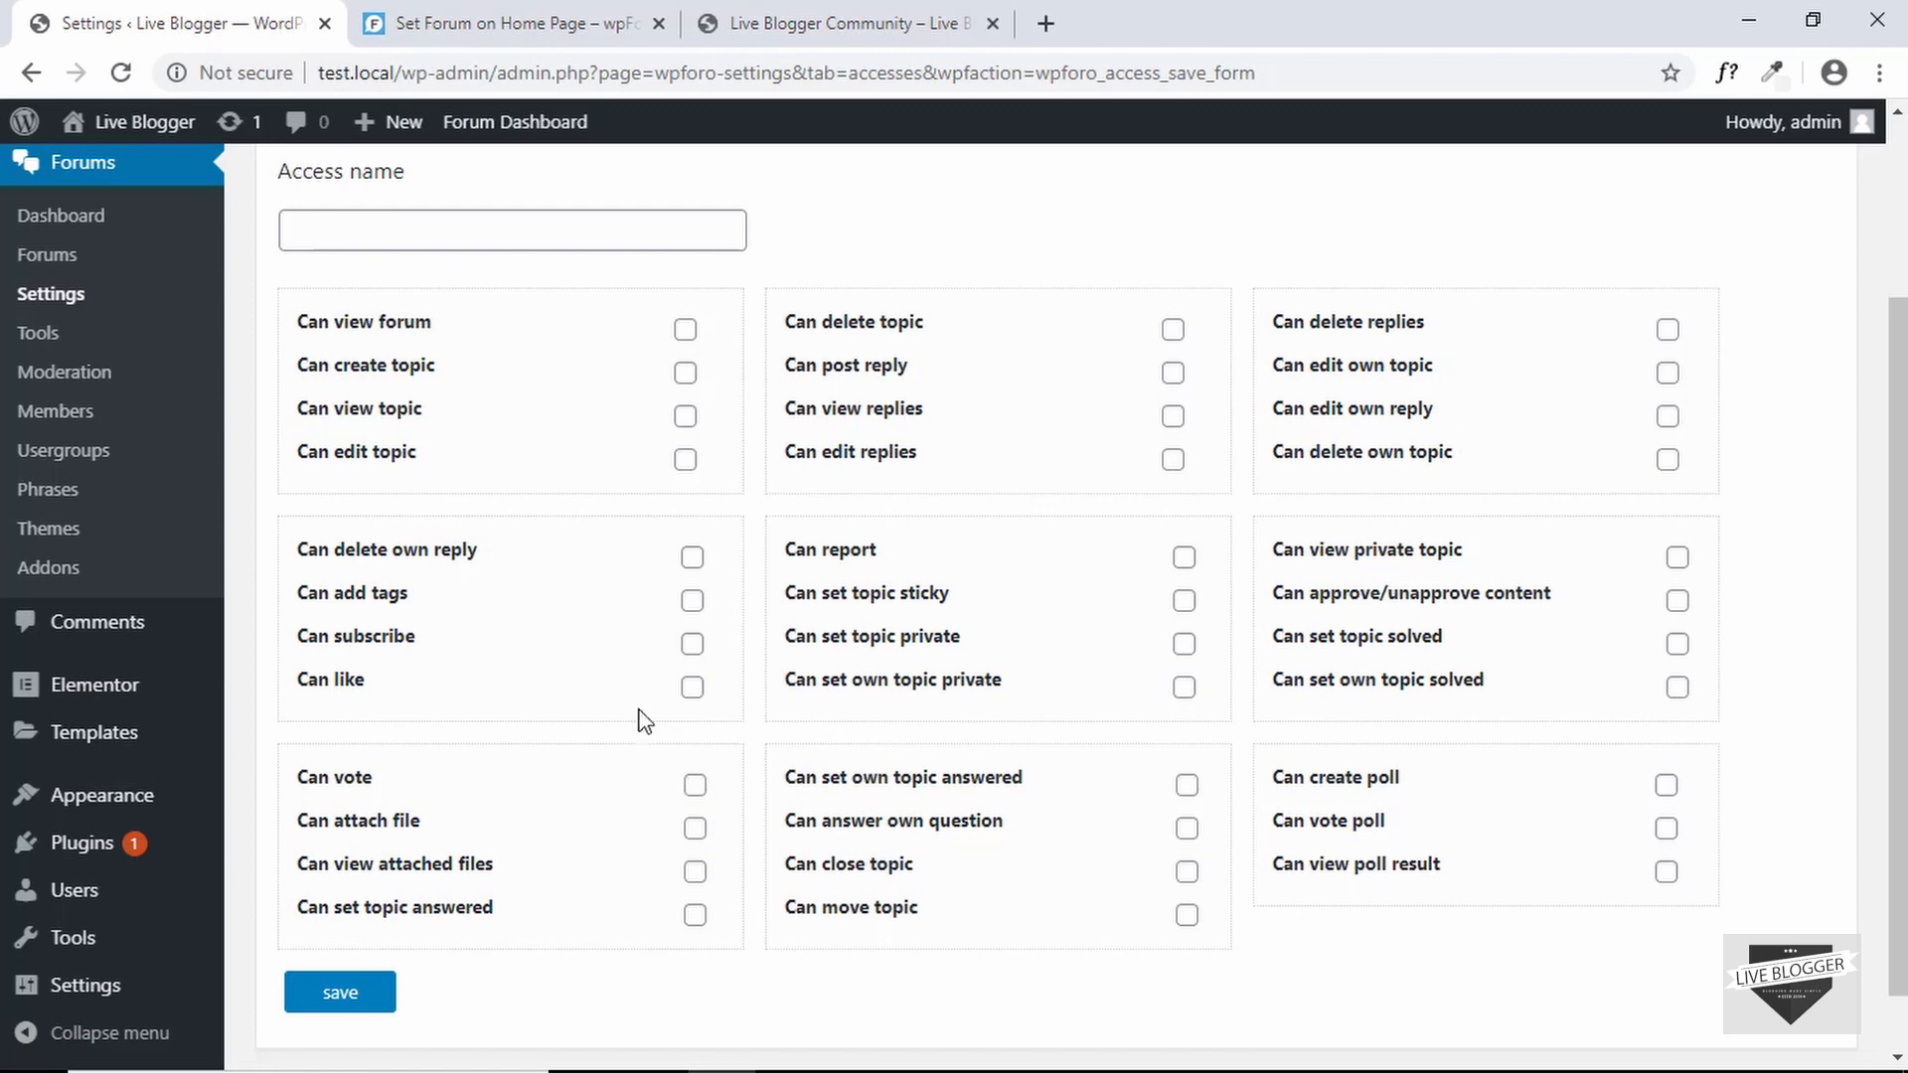
pyautogui.scroll(1, 639, 715)
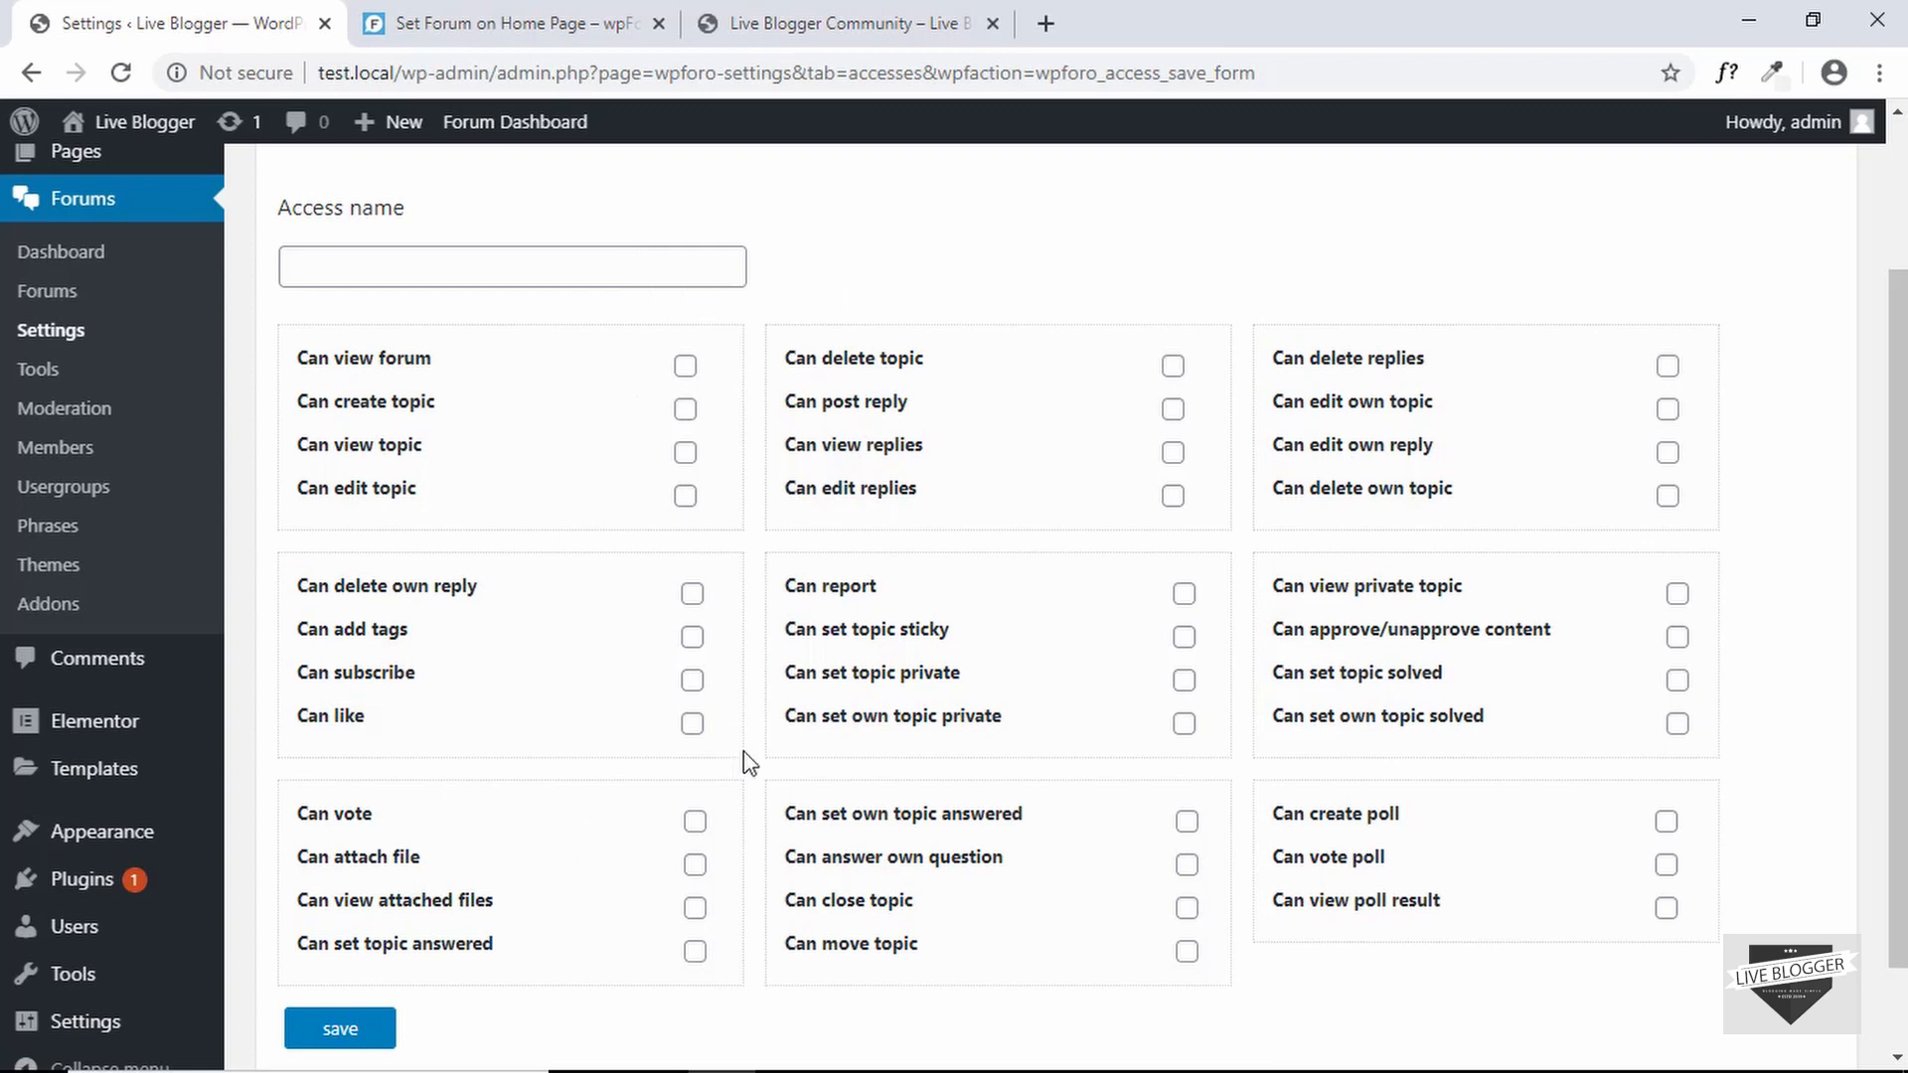
pyautogui.scroll(2, 884, 386)
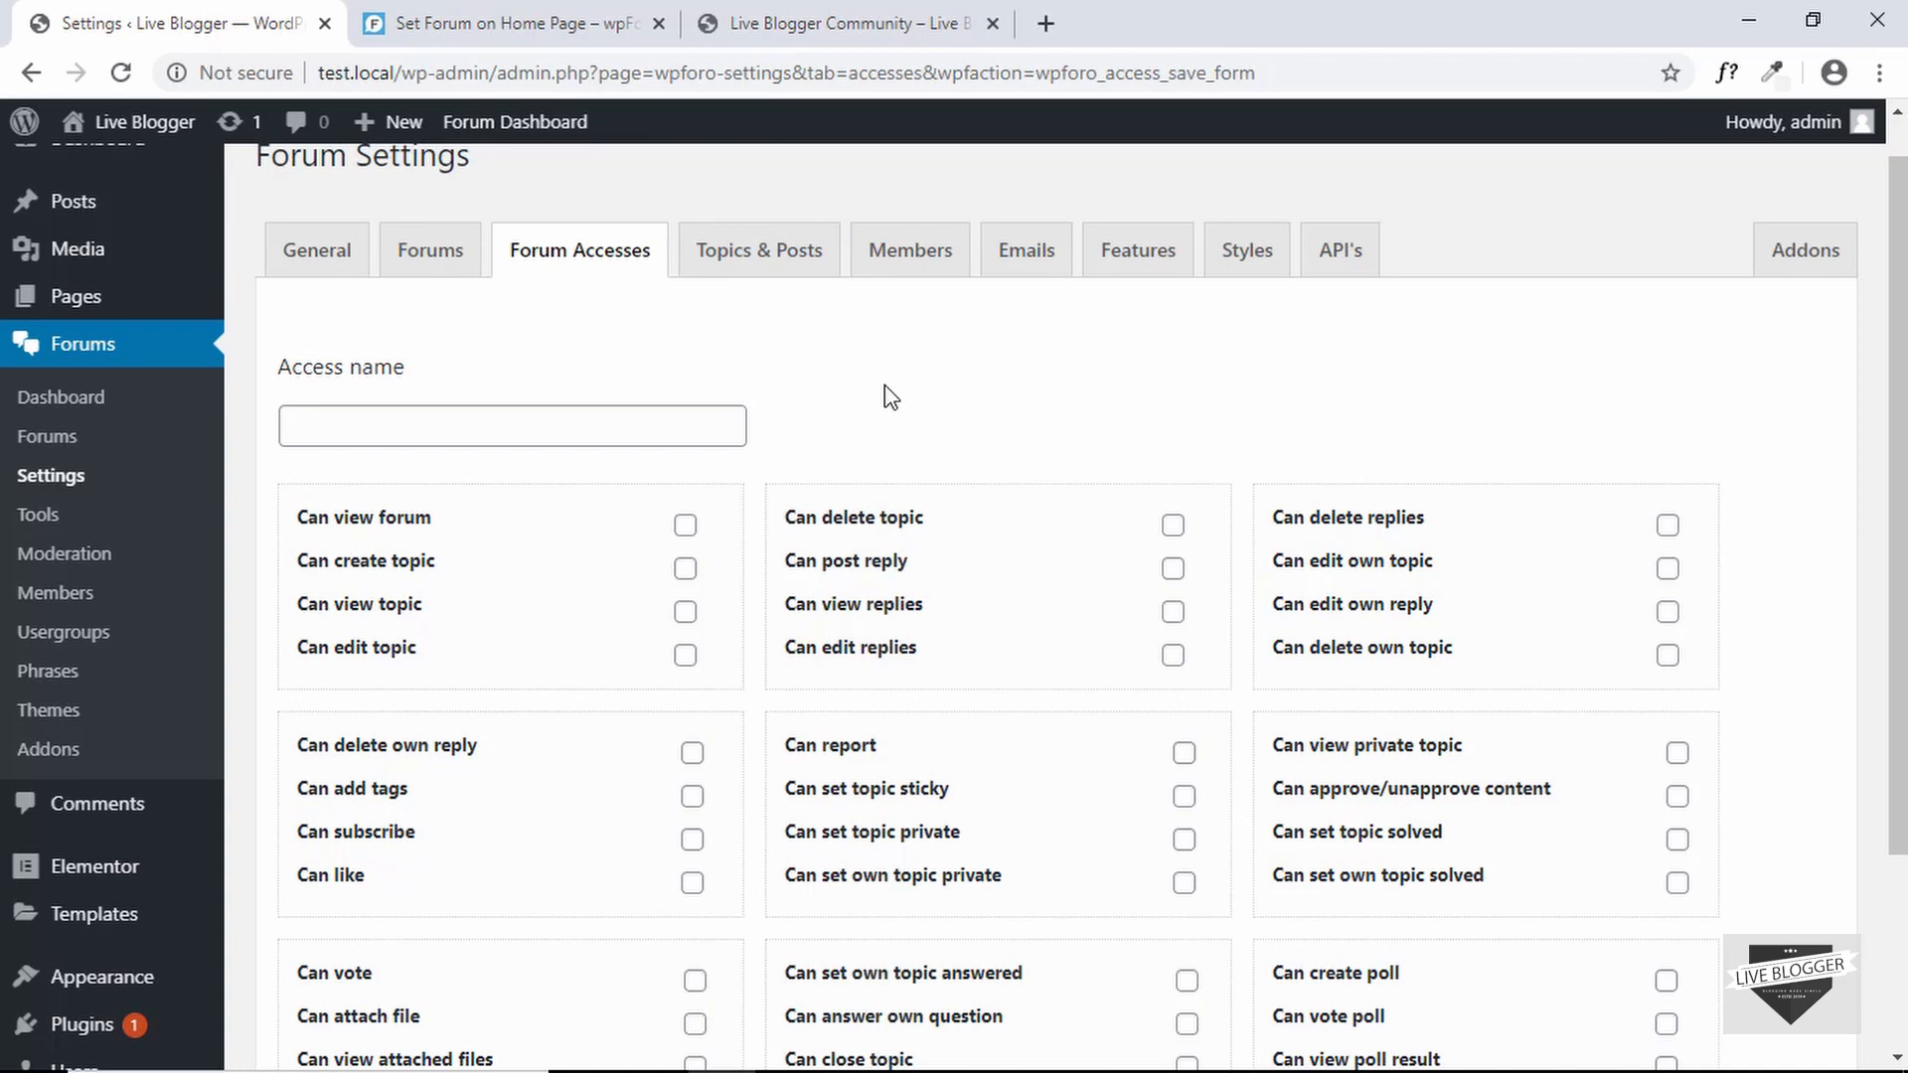
pyautogui.scroll(1, 885, 396)
pyautogui.scroll(-2, 884, 395)
pyautogui.scroll(3, 795, 368)
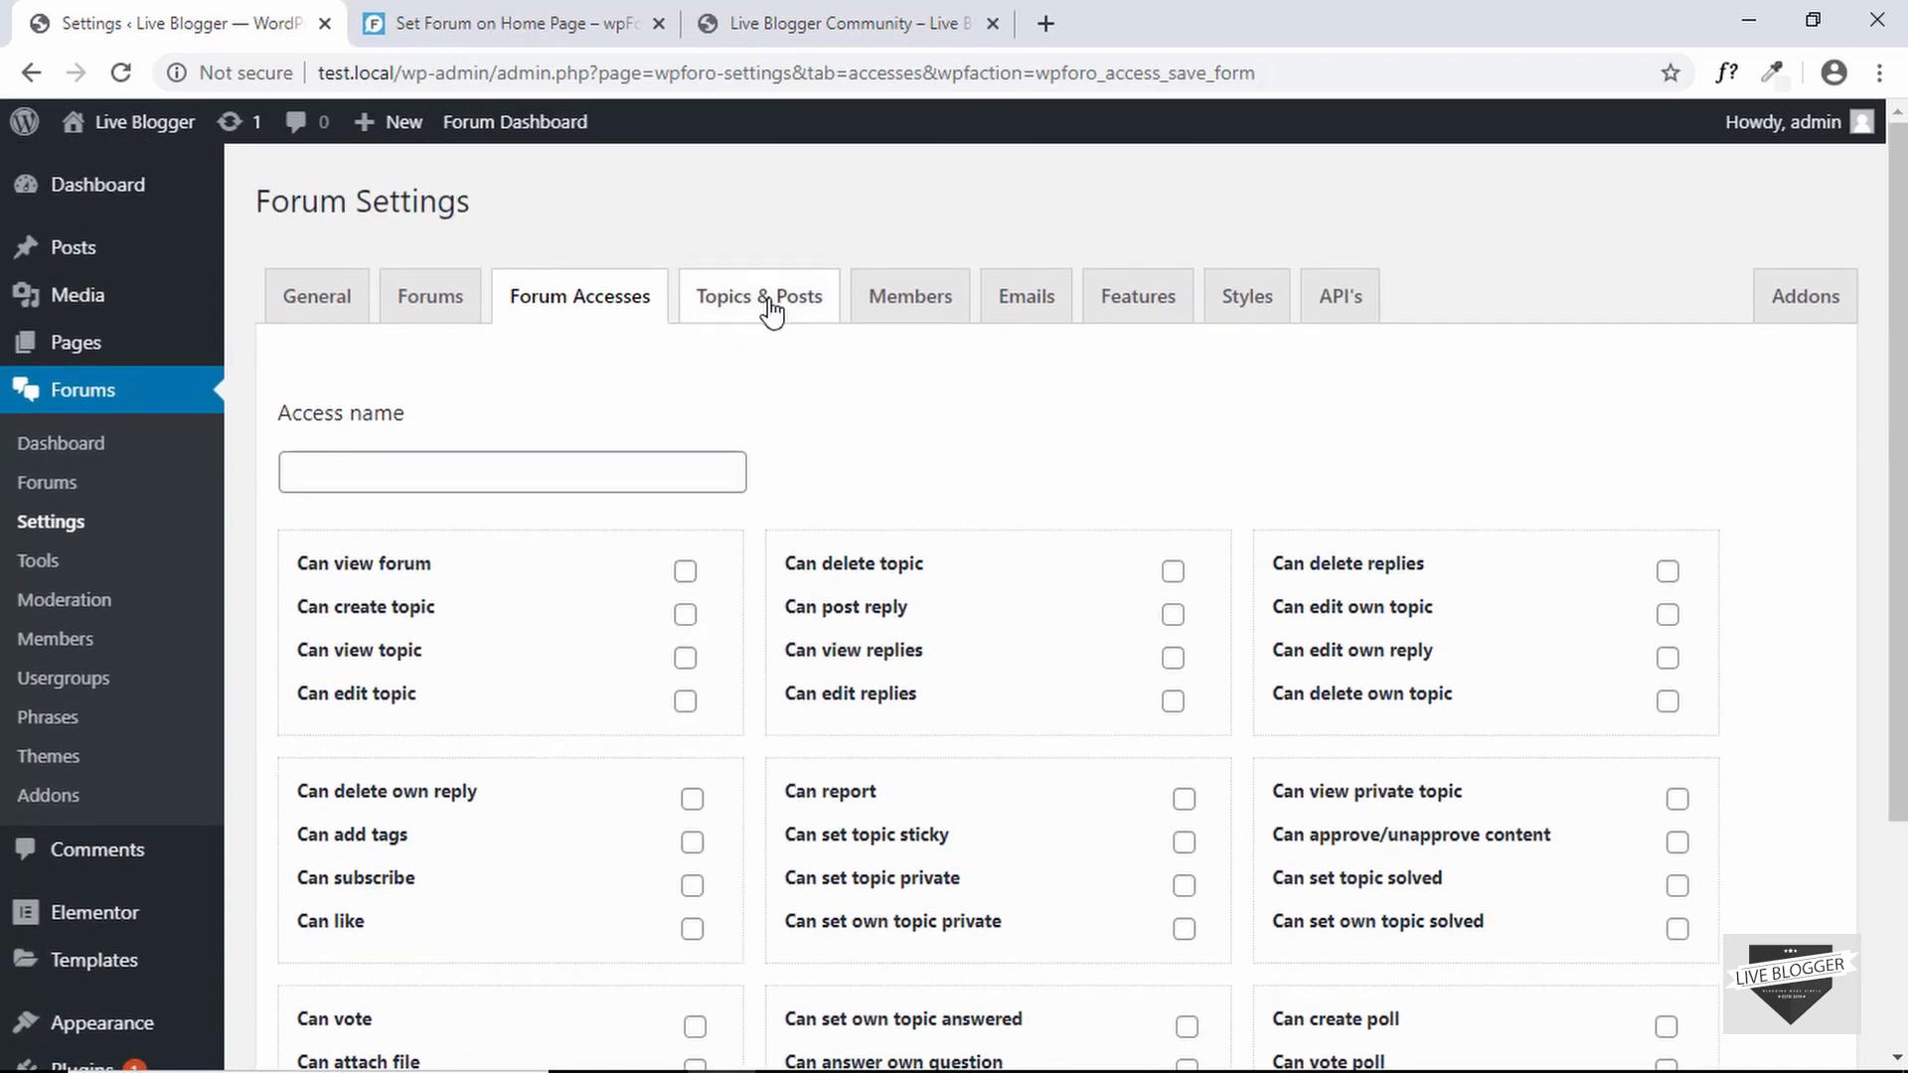
# - Open the Topics & Posts settings and look through all options, from the recent posts layout to post preview and draft saving
pyautogui.click(771, 311)
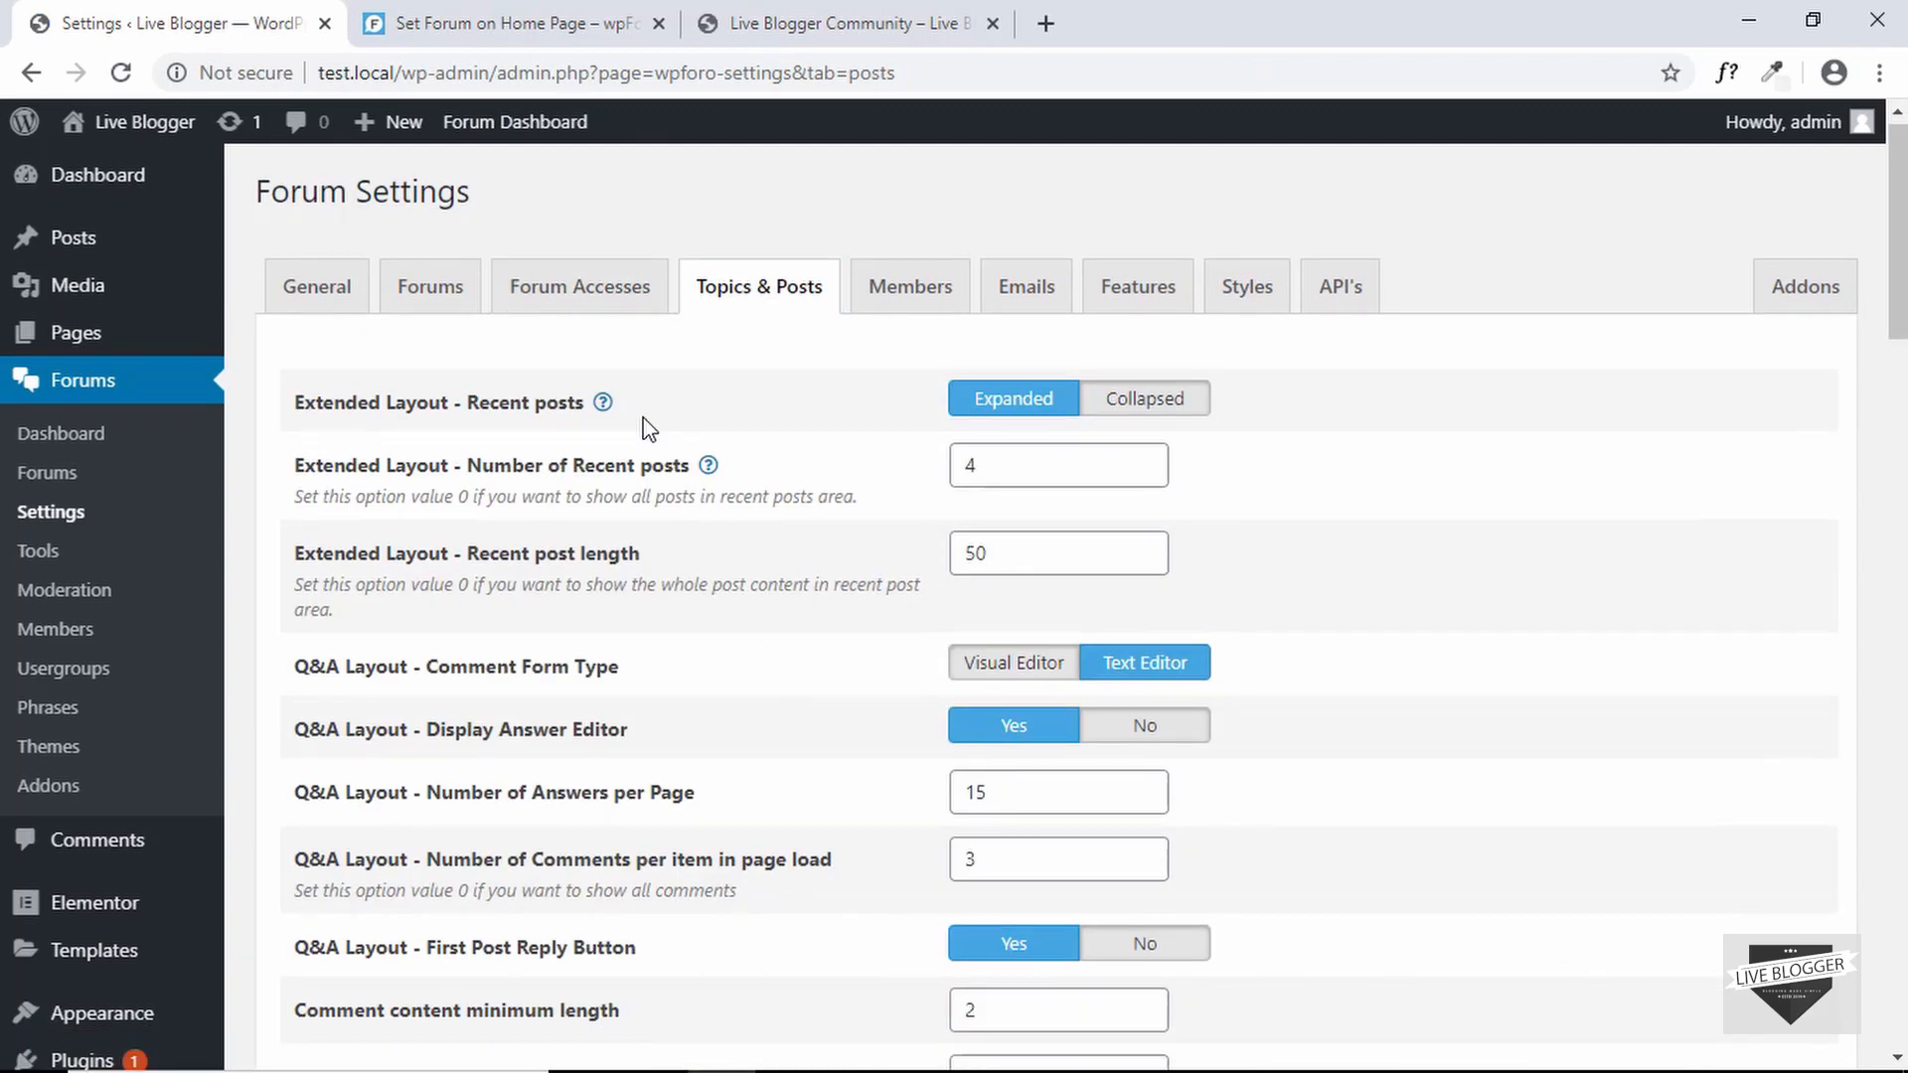
pyautogui.scroll(-2, 649, 429)
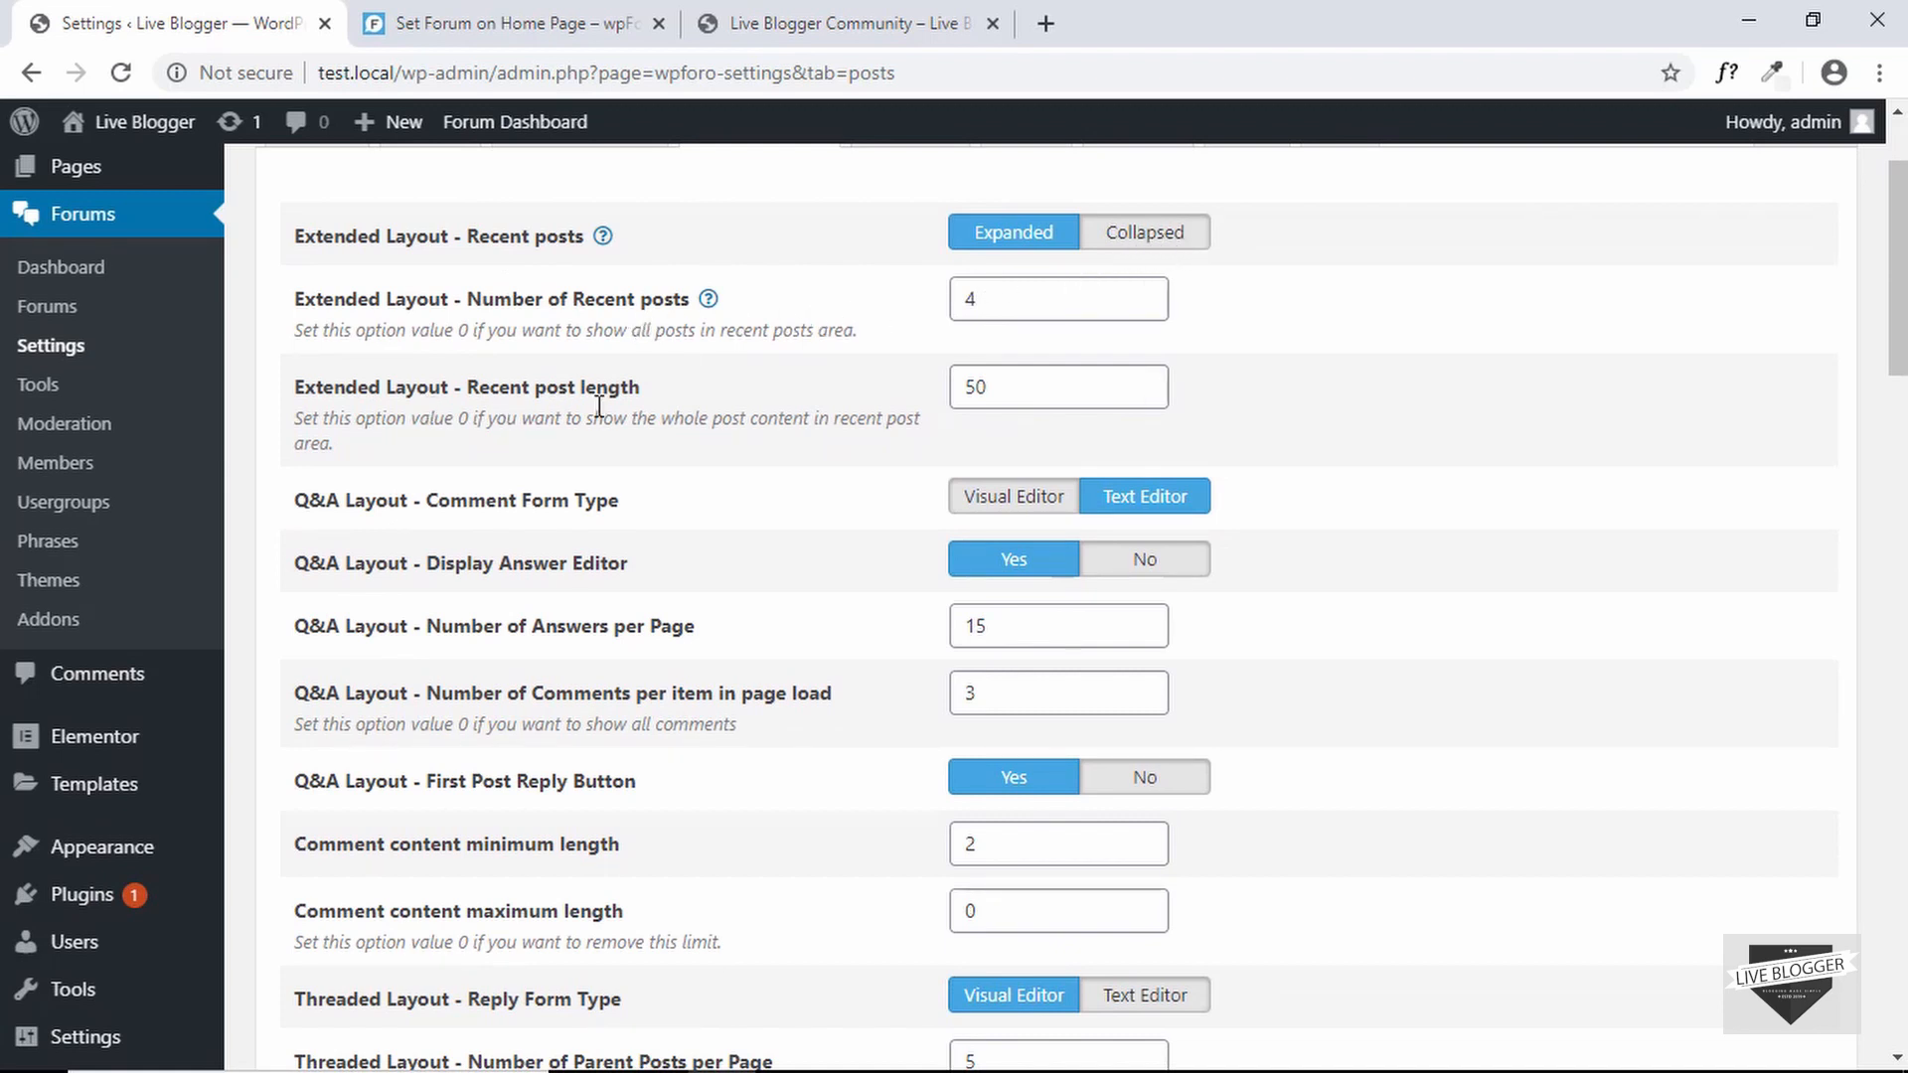
pyautogui.scroll(-2, 1170, 475)
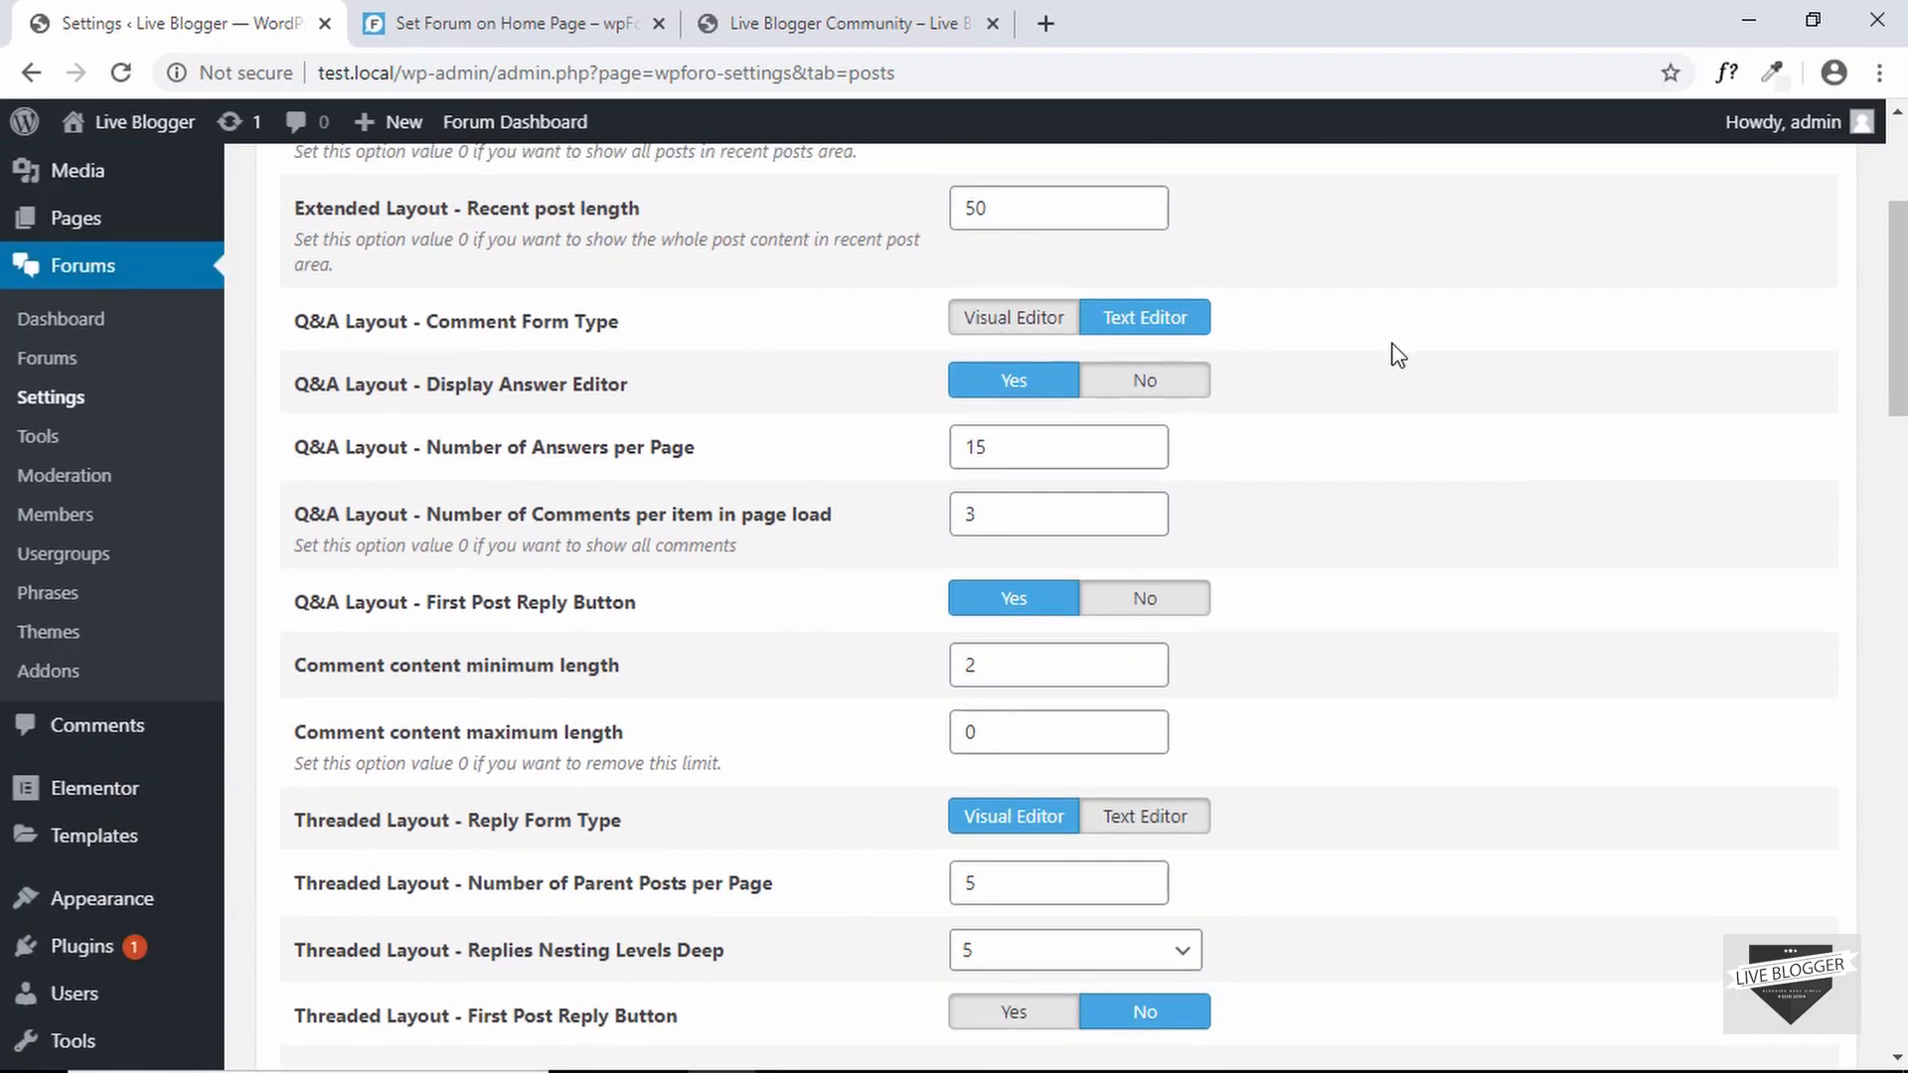
pyautogui.scroll(-3, 1398, 355)
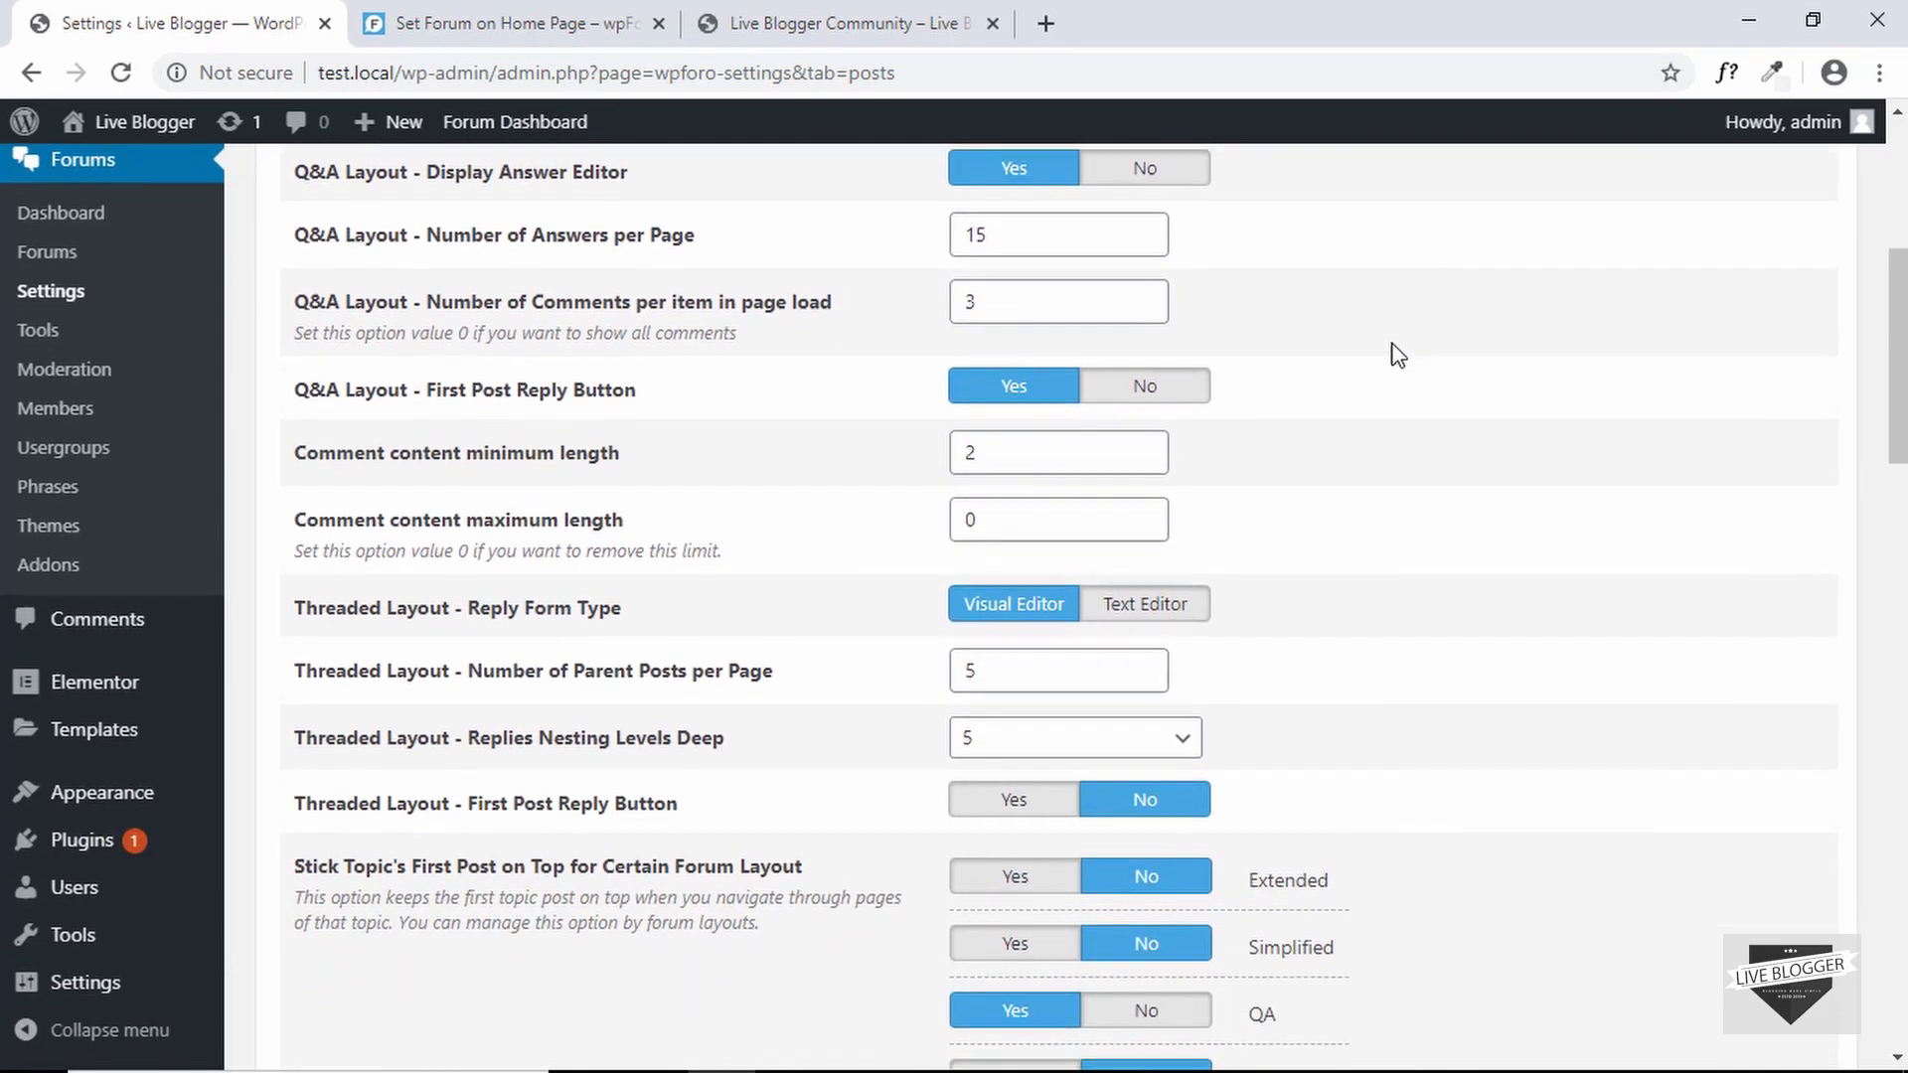
pyautogui.scroll(-8, 1398, 355)
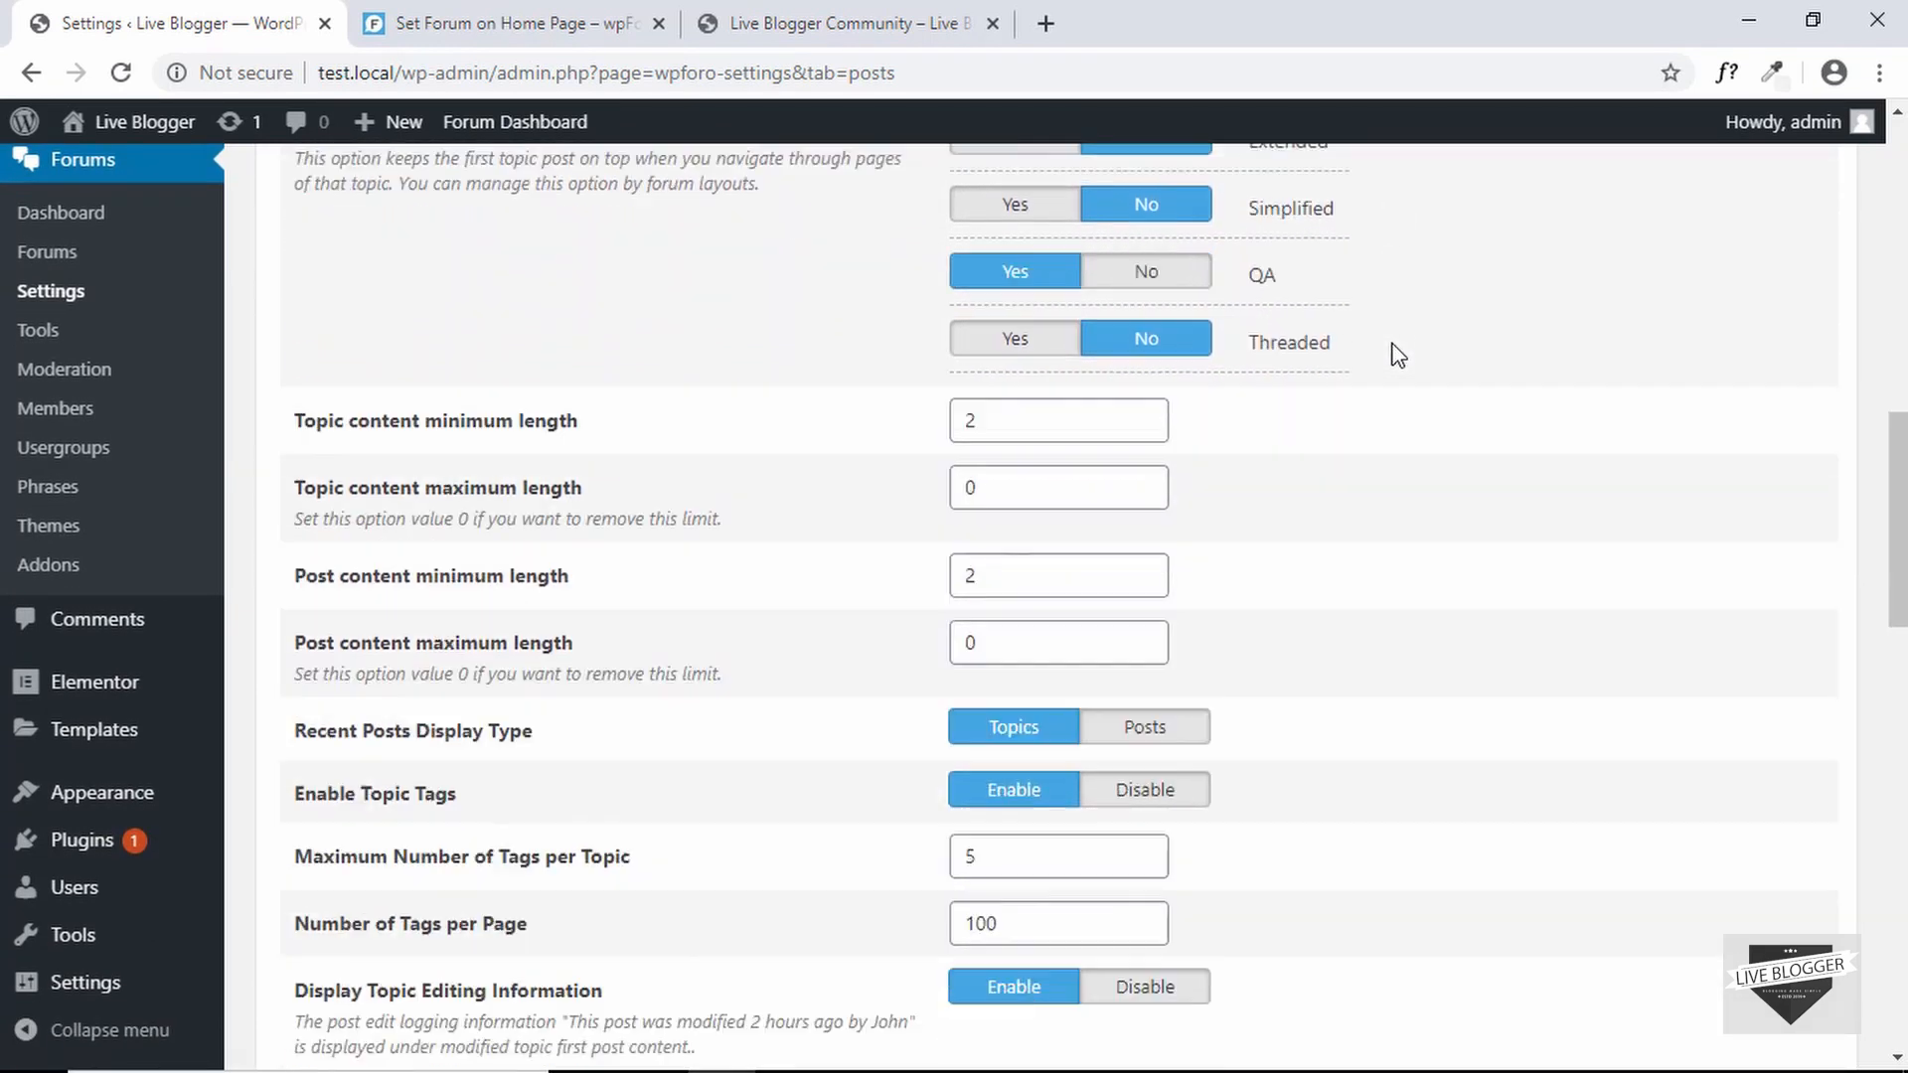
pyautogui.scroll(-13, 1398, 355)
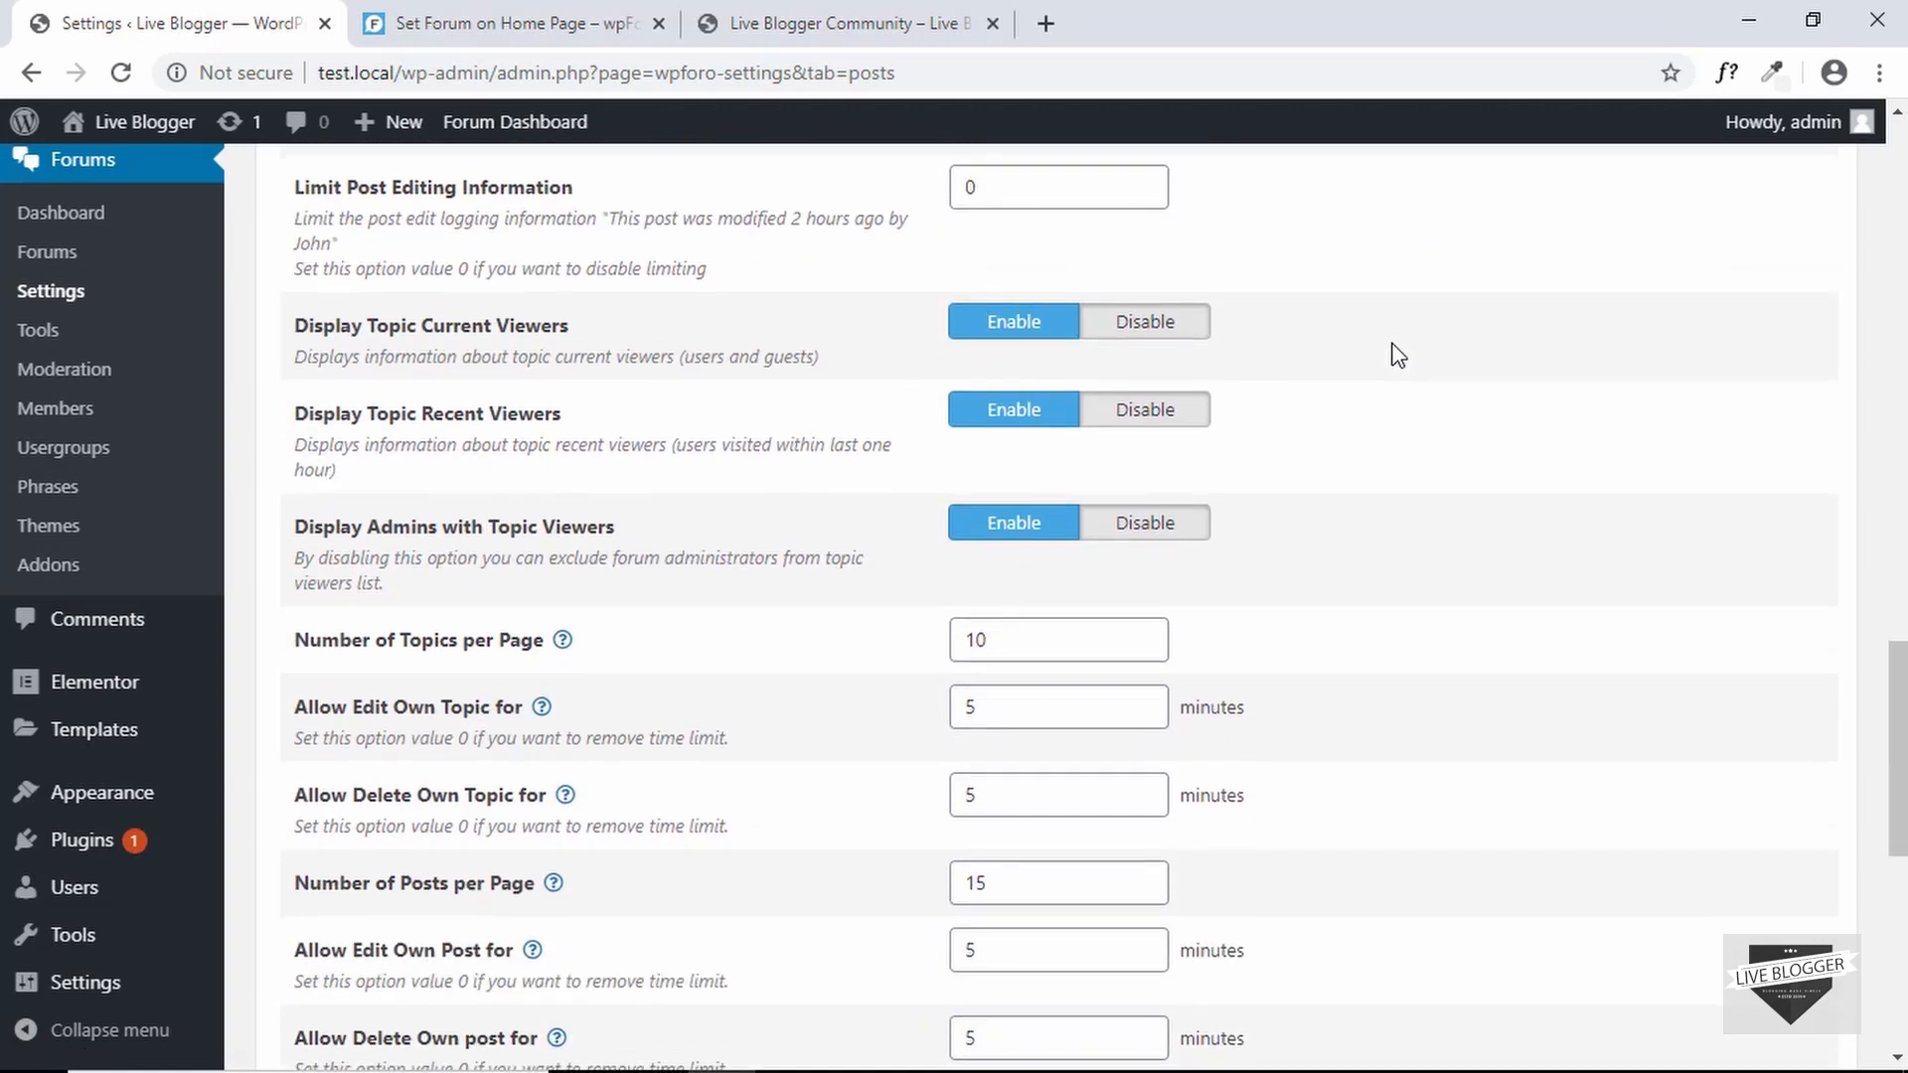
pyautogui.scroll(-4, 1398, 355)
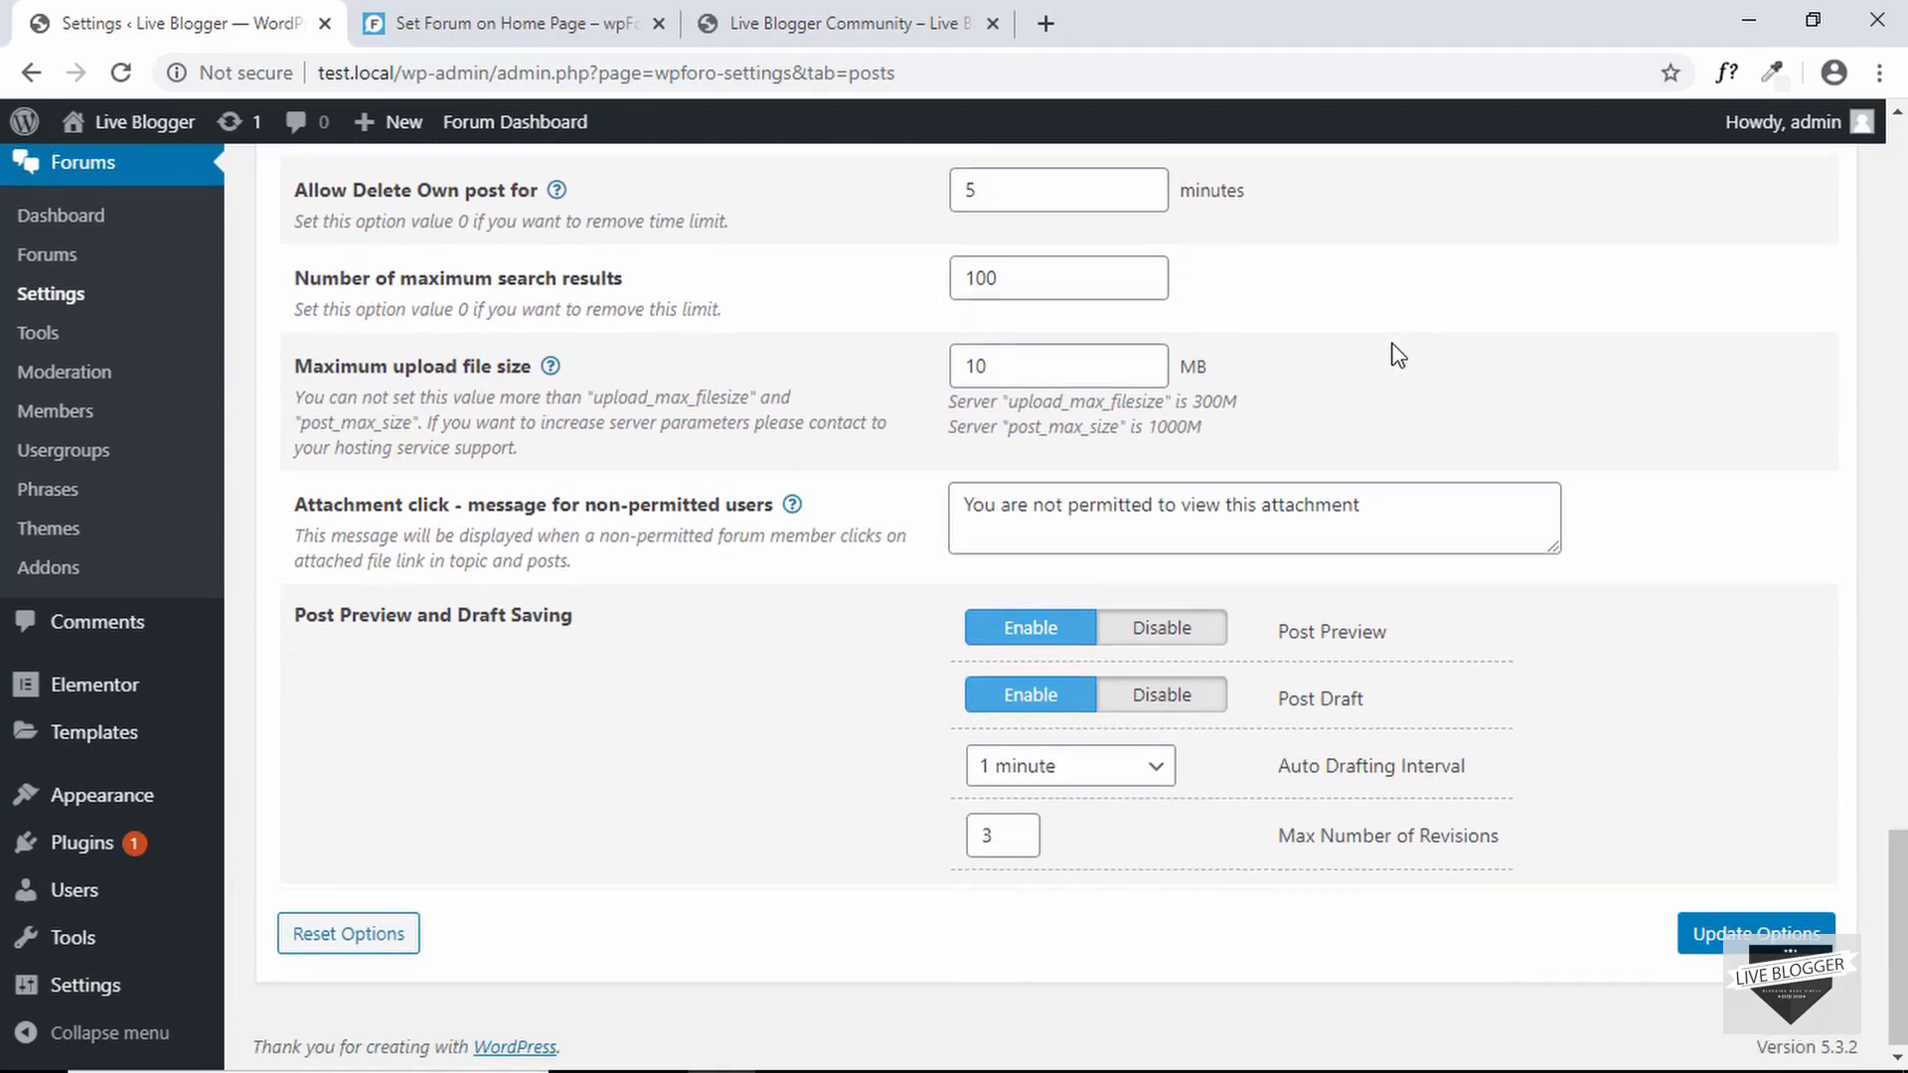
pyautogui.scroll(20, 1398, 354)
pyautogui.scroll(4, 1398, 354)
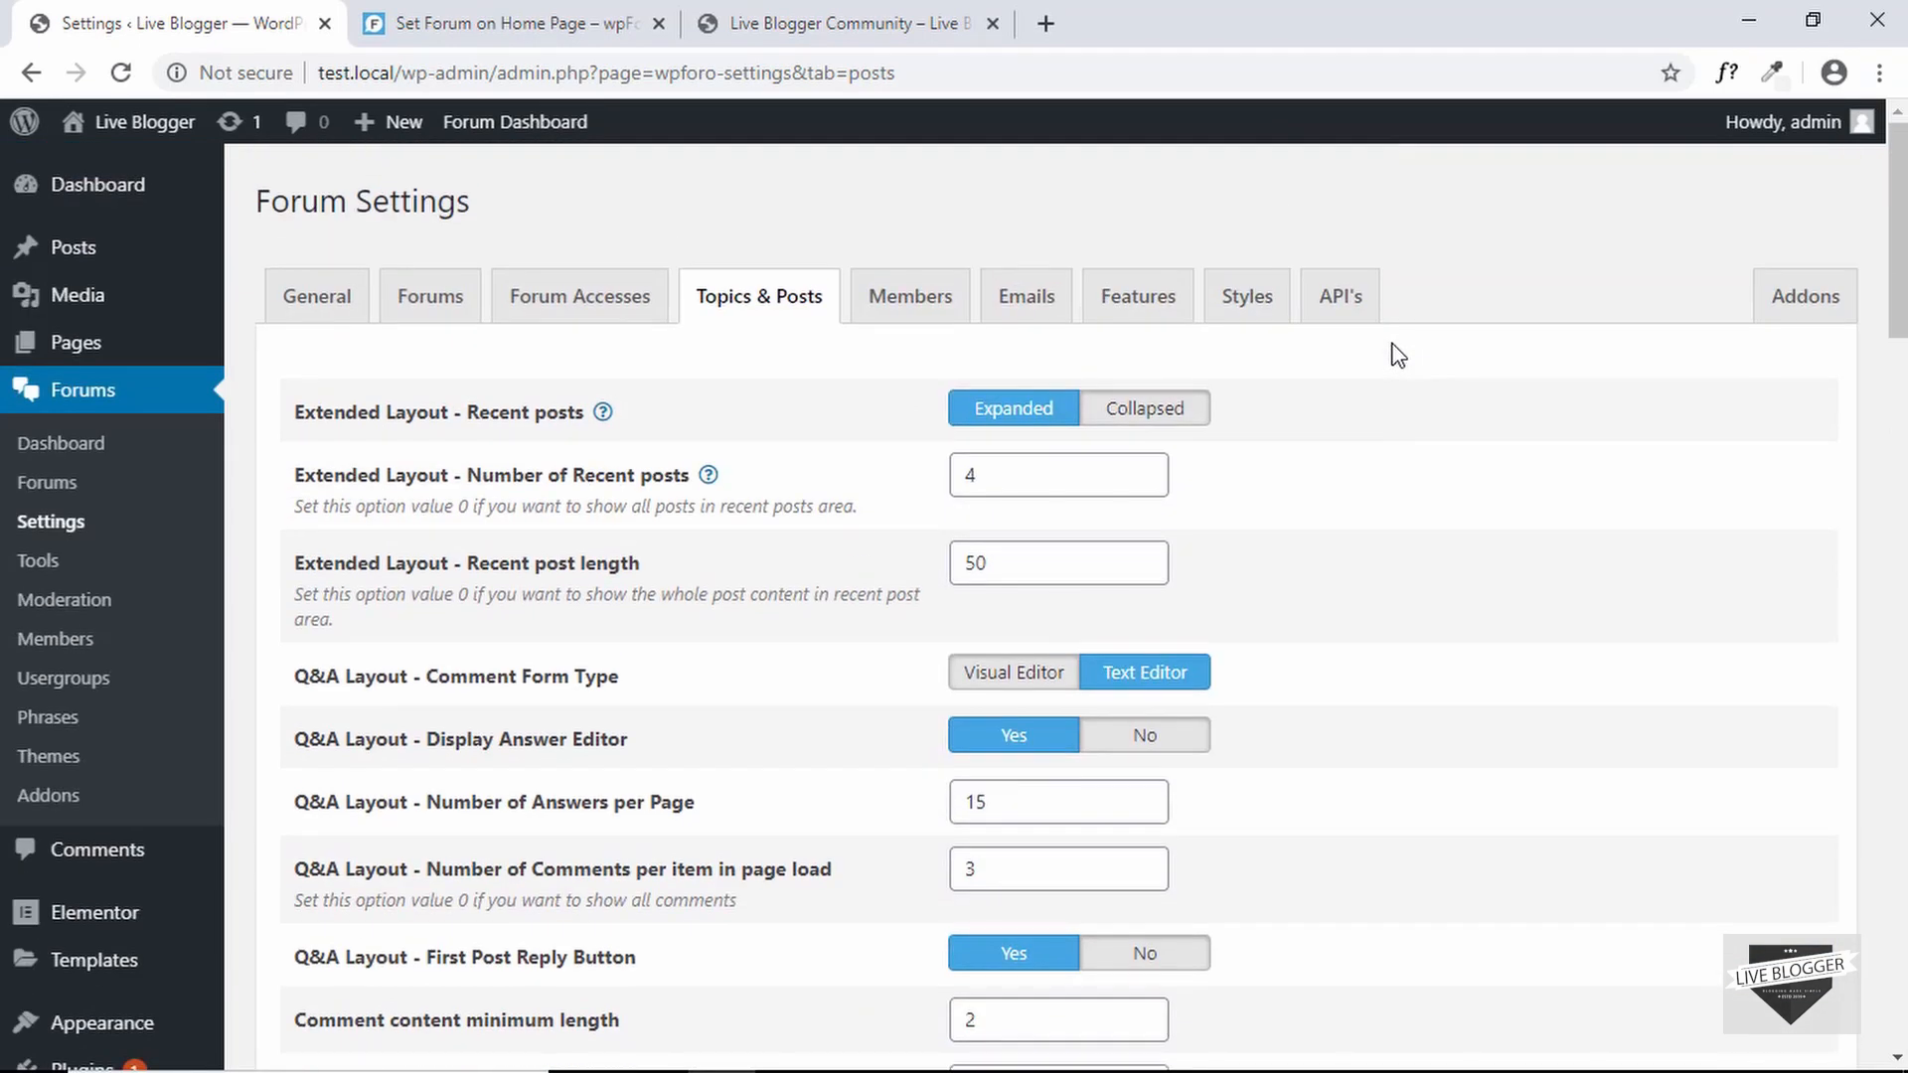
# - Open the Members settings and examine the online status timeout, members per page, profile URL structure, custom authorization and redirection URL options
pyautogui.click(878, 320)
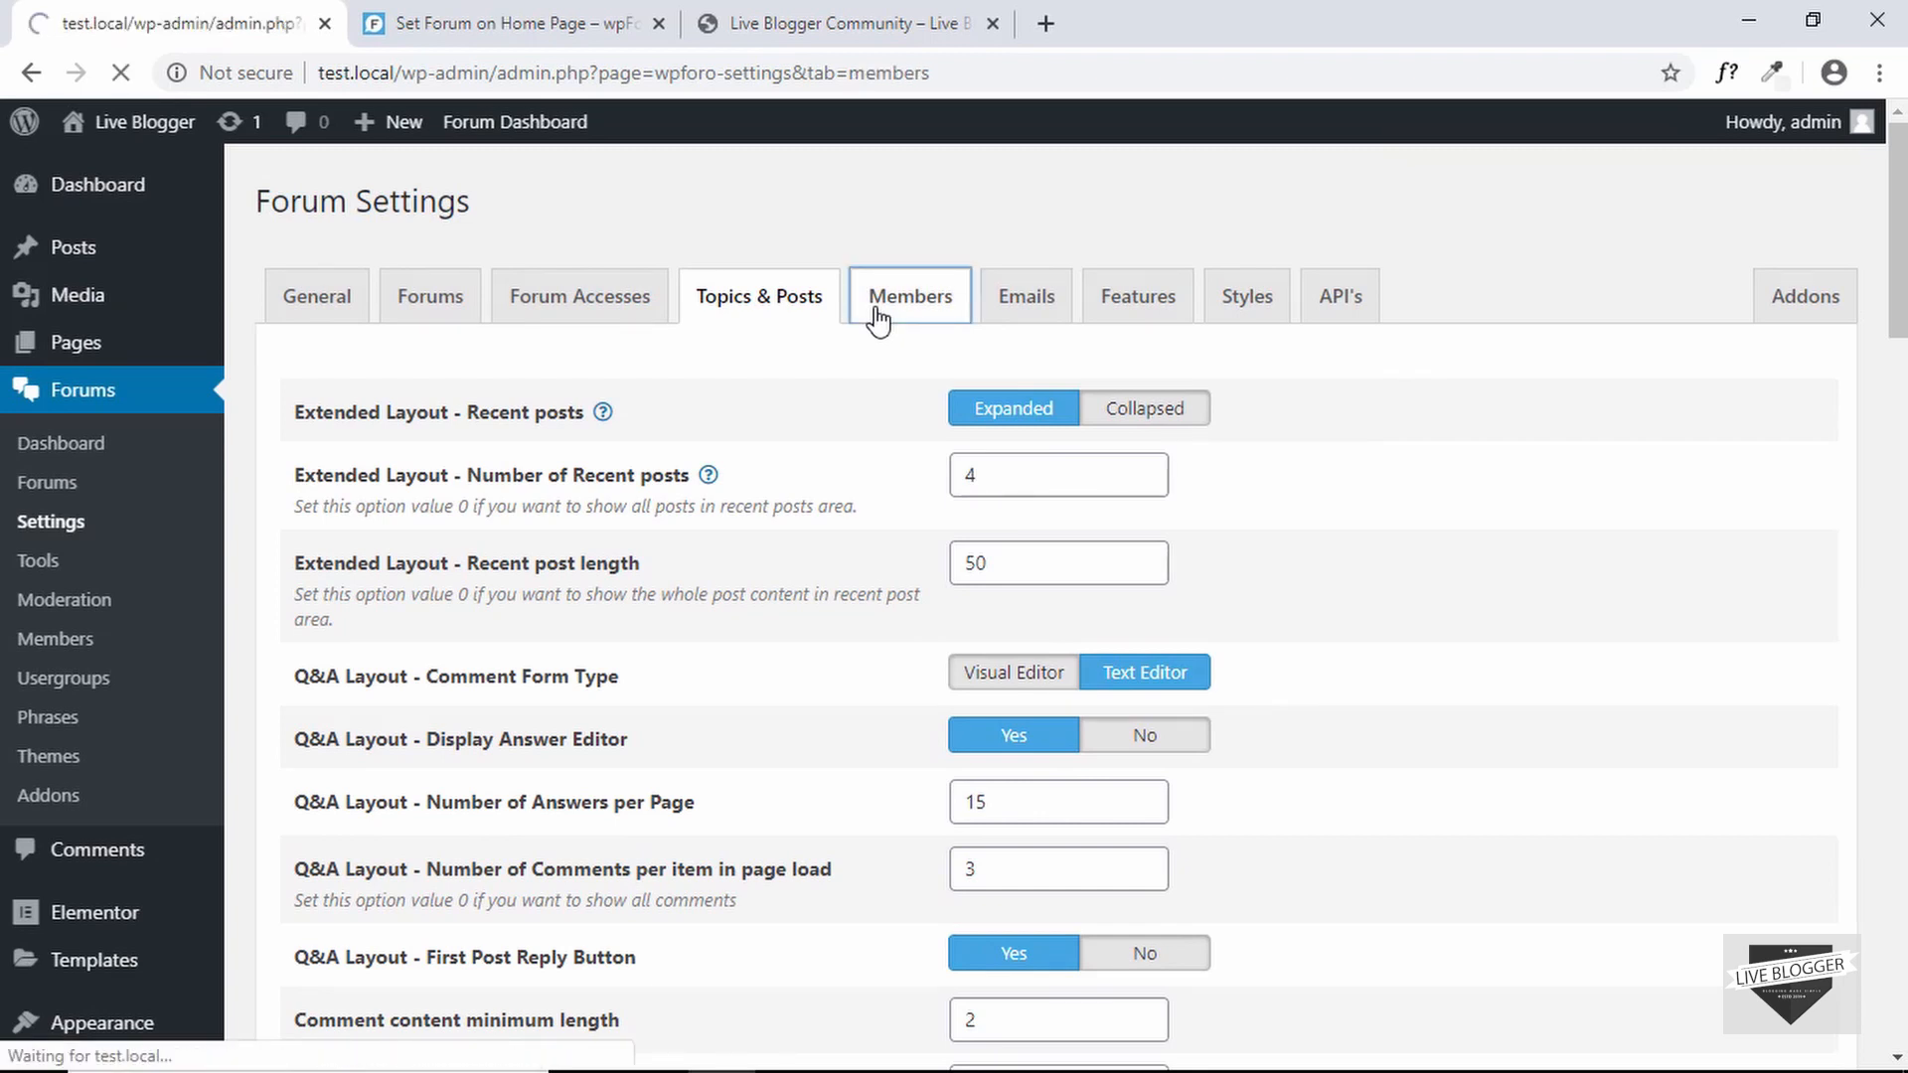
pyautogui.scroll(-1, 658, 307)
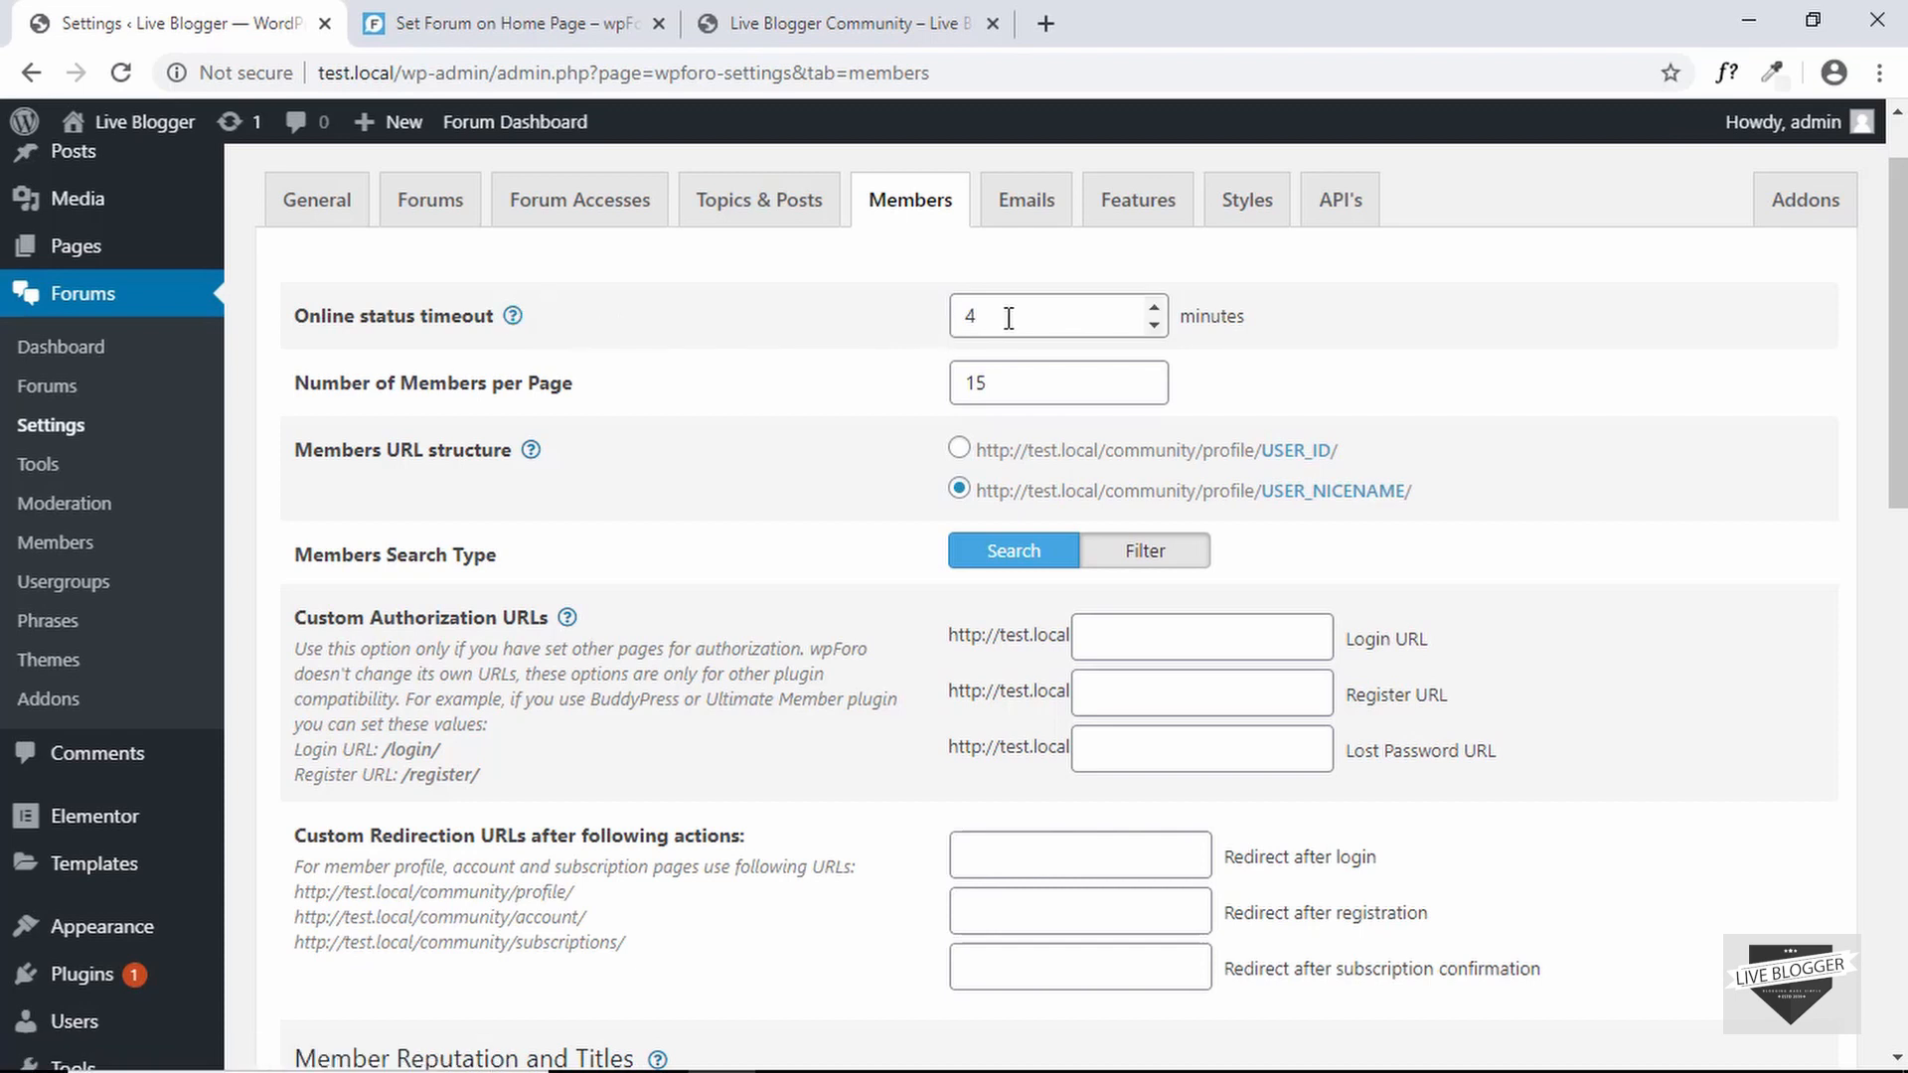
pyautogui.moveTo(1073, 326); pyautogui.dragTo(939, 330)
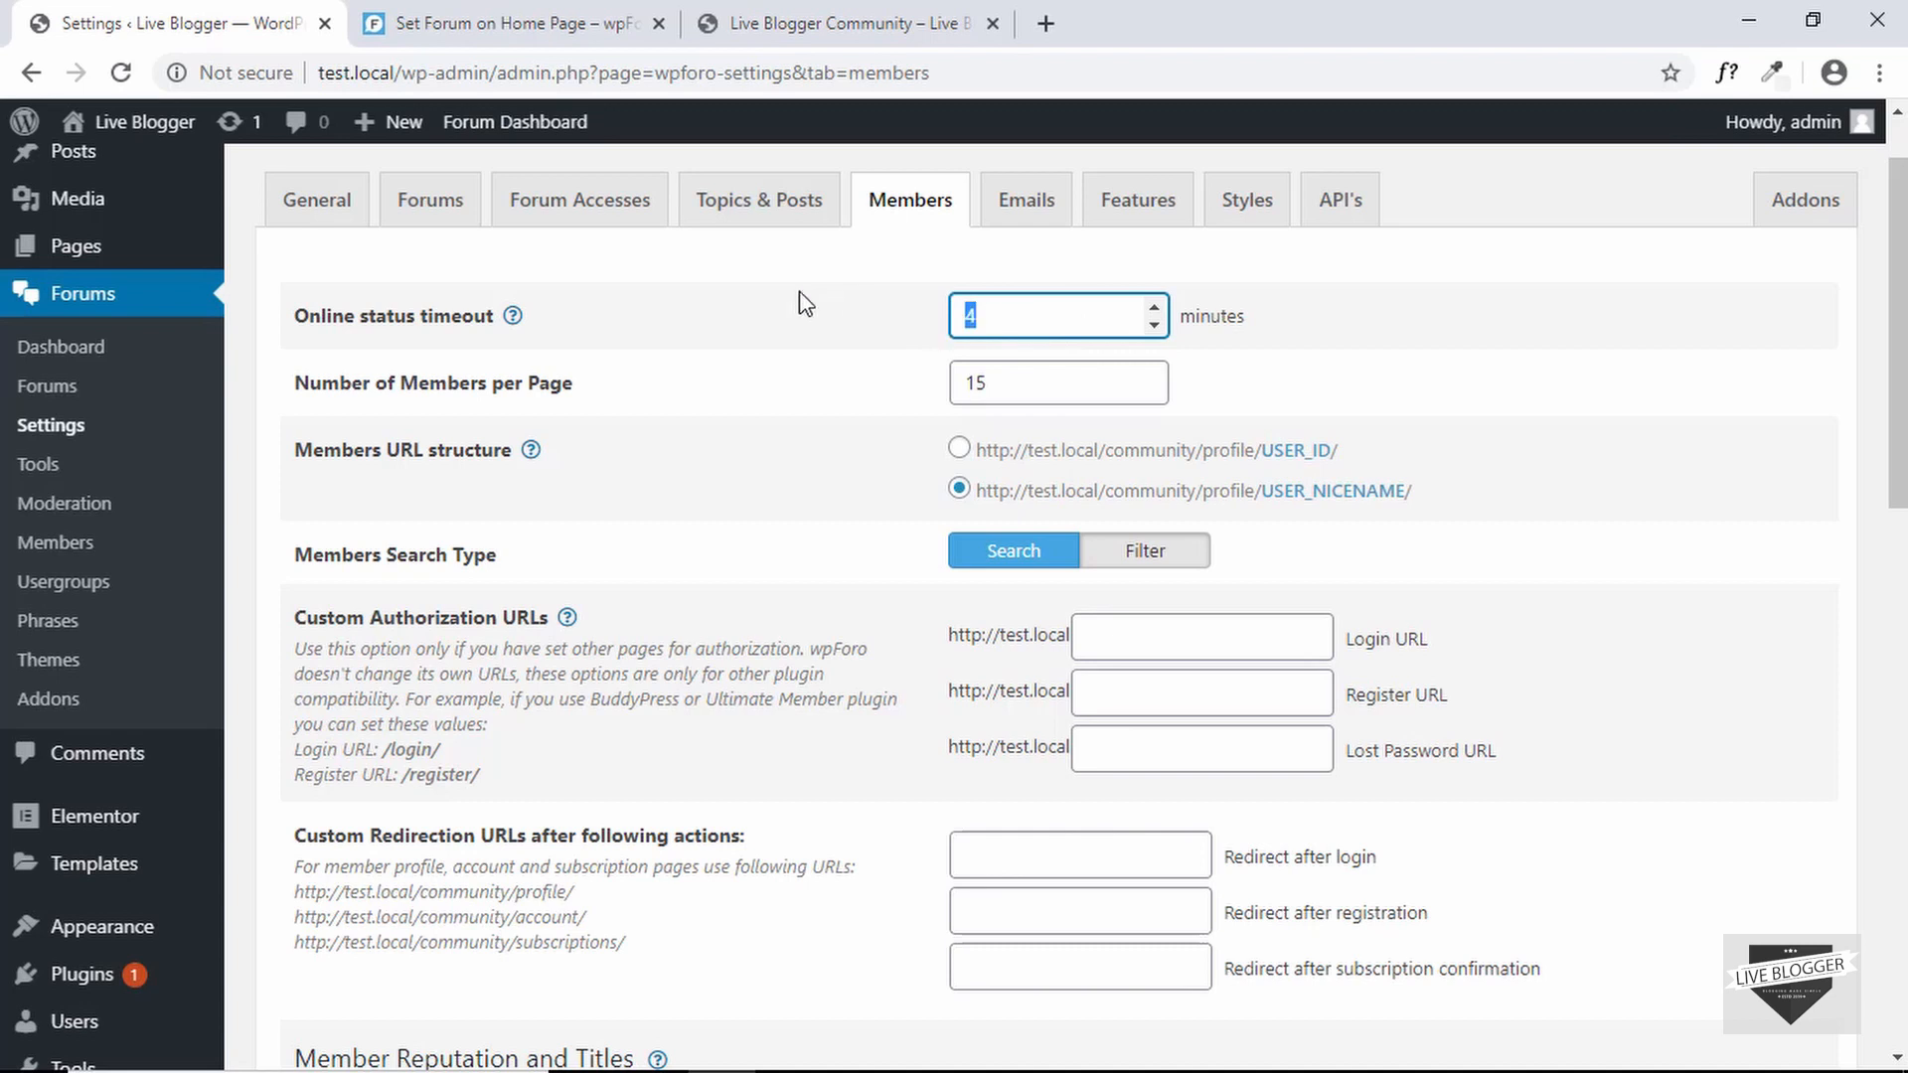
pyautogui.click(780, 291)
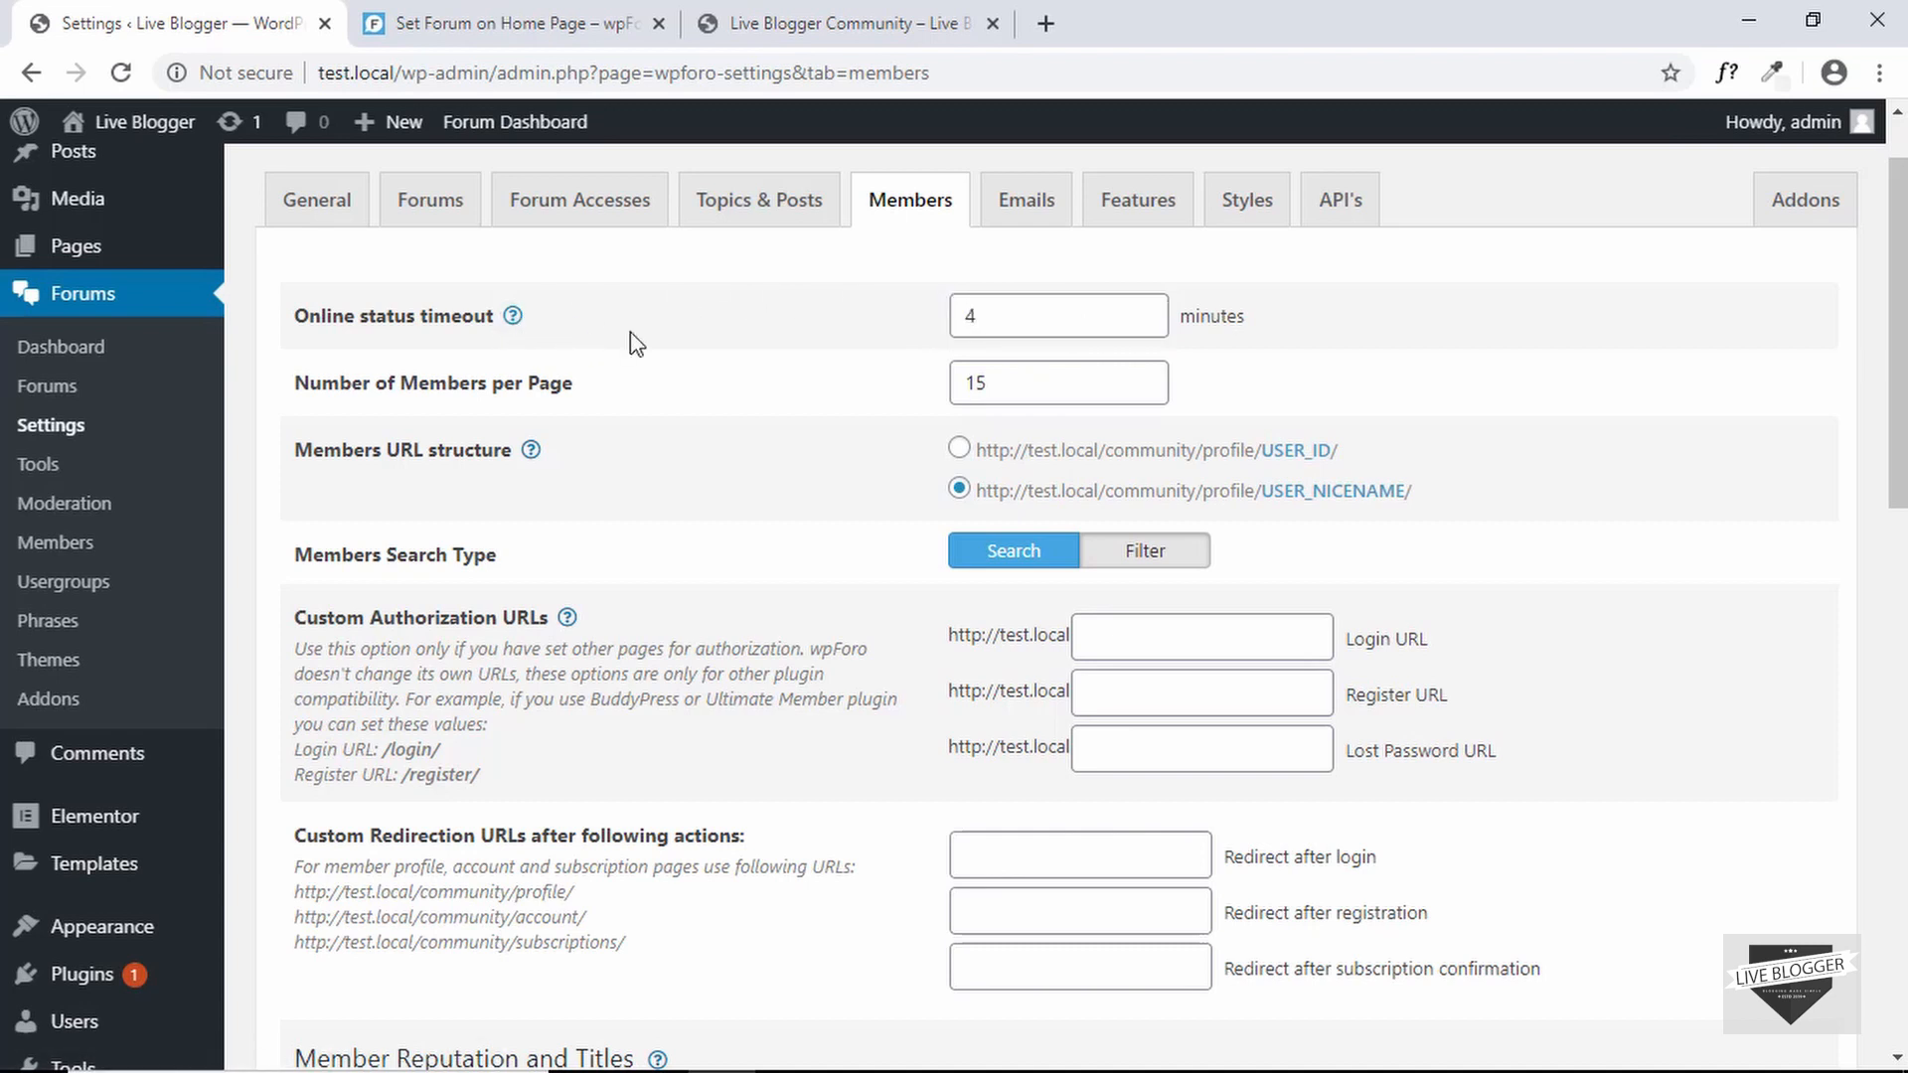
pyautogui.scroll(-1, 737, 355)
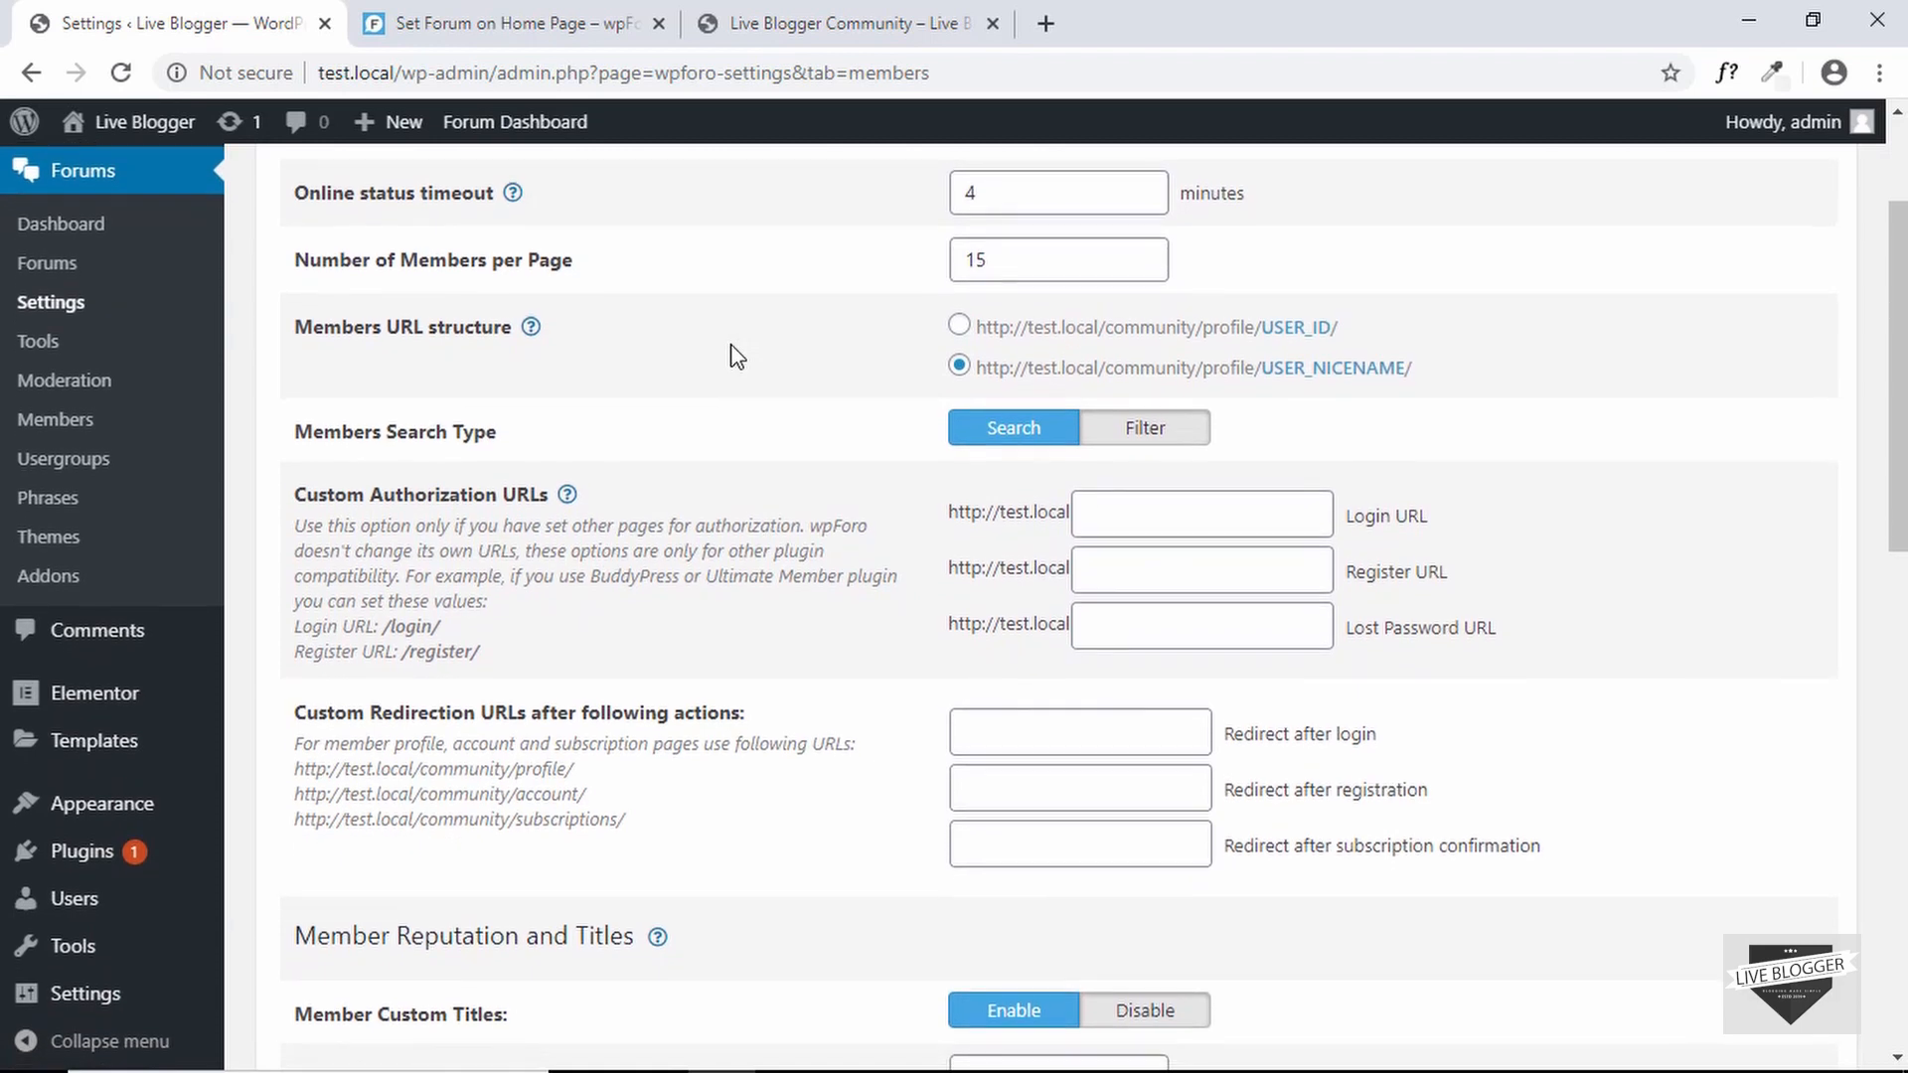
pyautogui.scroll(1, 733, 354)
pyautogui.scroll(-1, 471, 341)
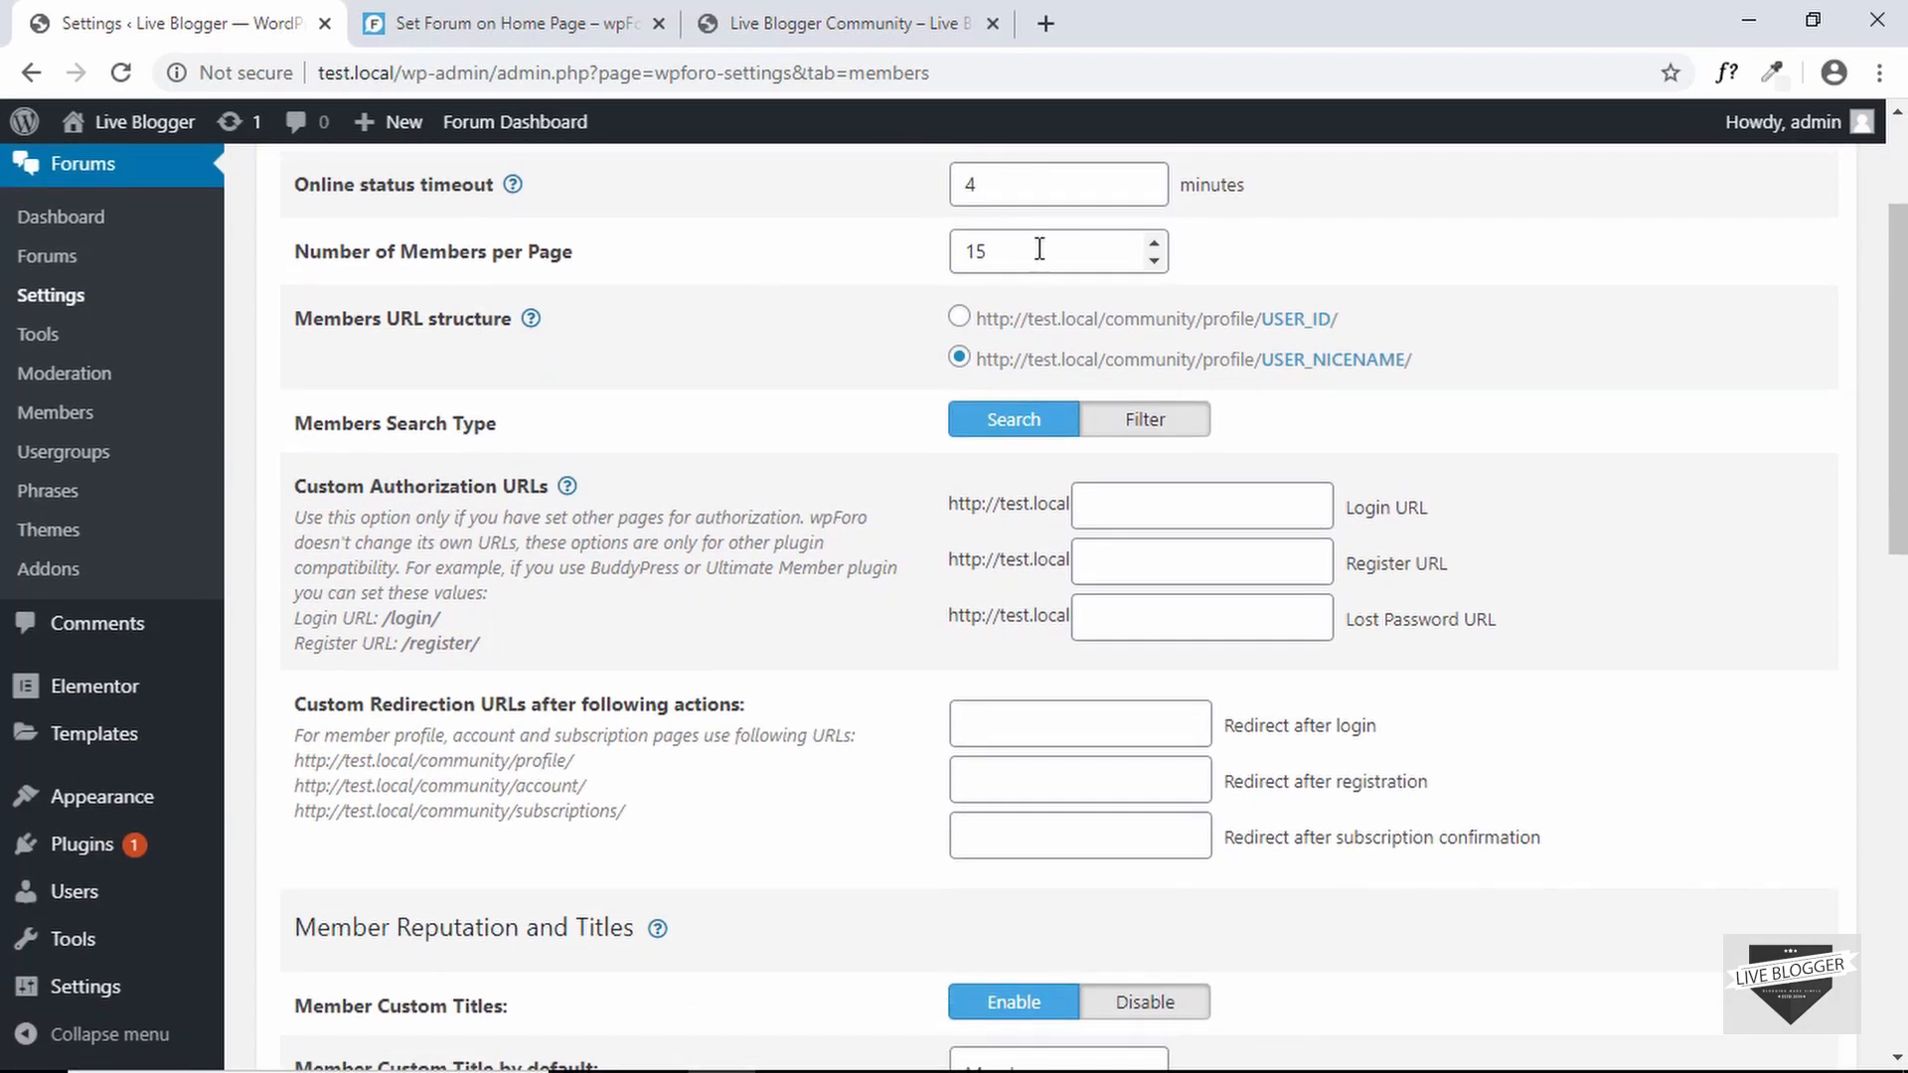
pyautogui.moveTo(1142, 252); pyautogui.dragTo(934, 260)
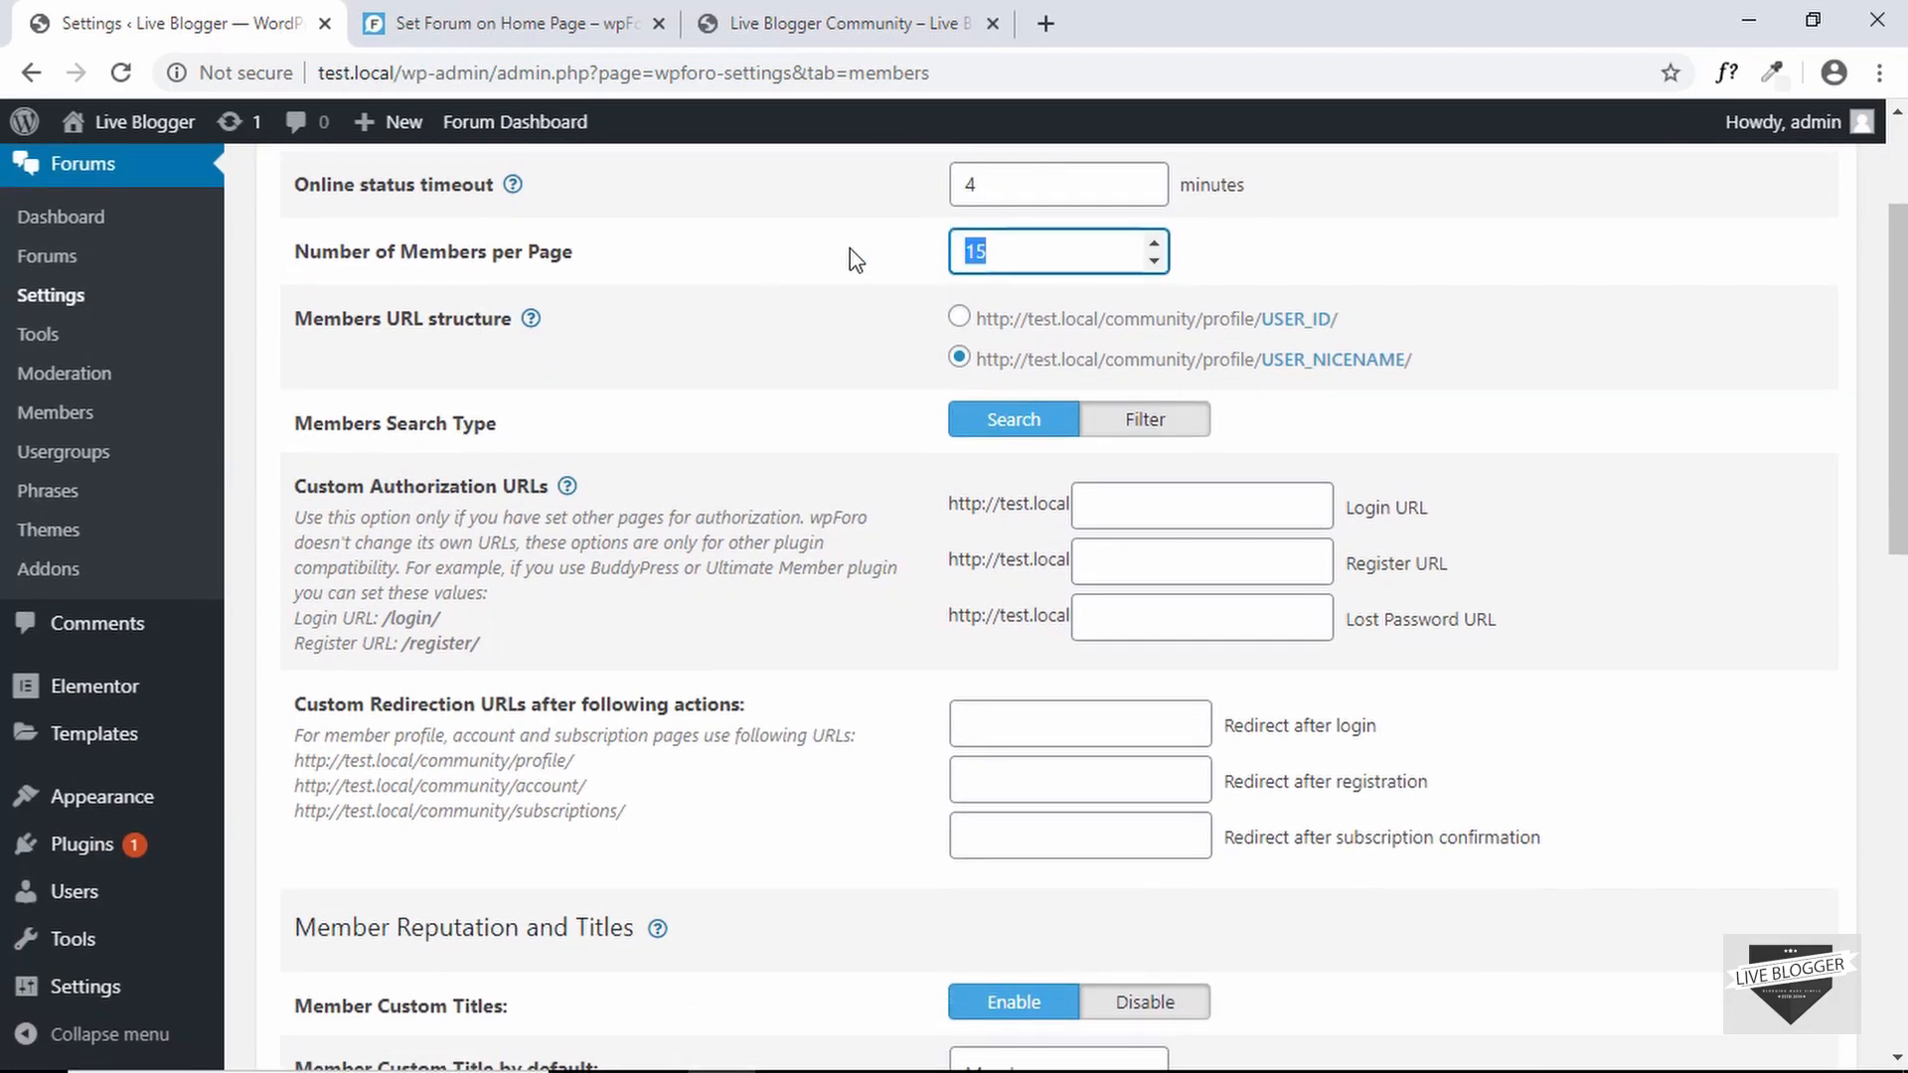
pyautogui.click(307, 360)
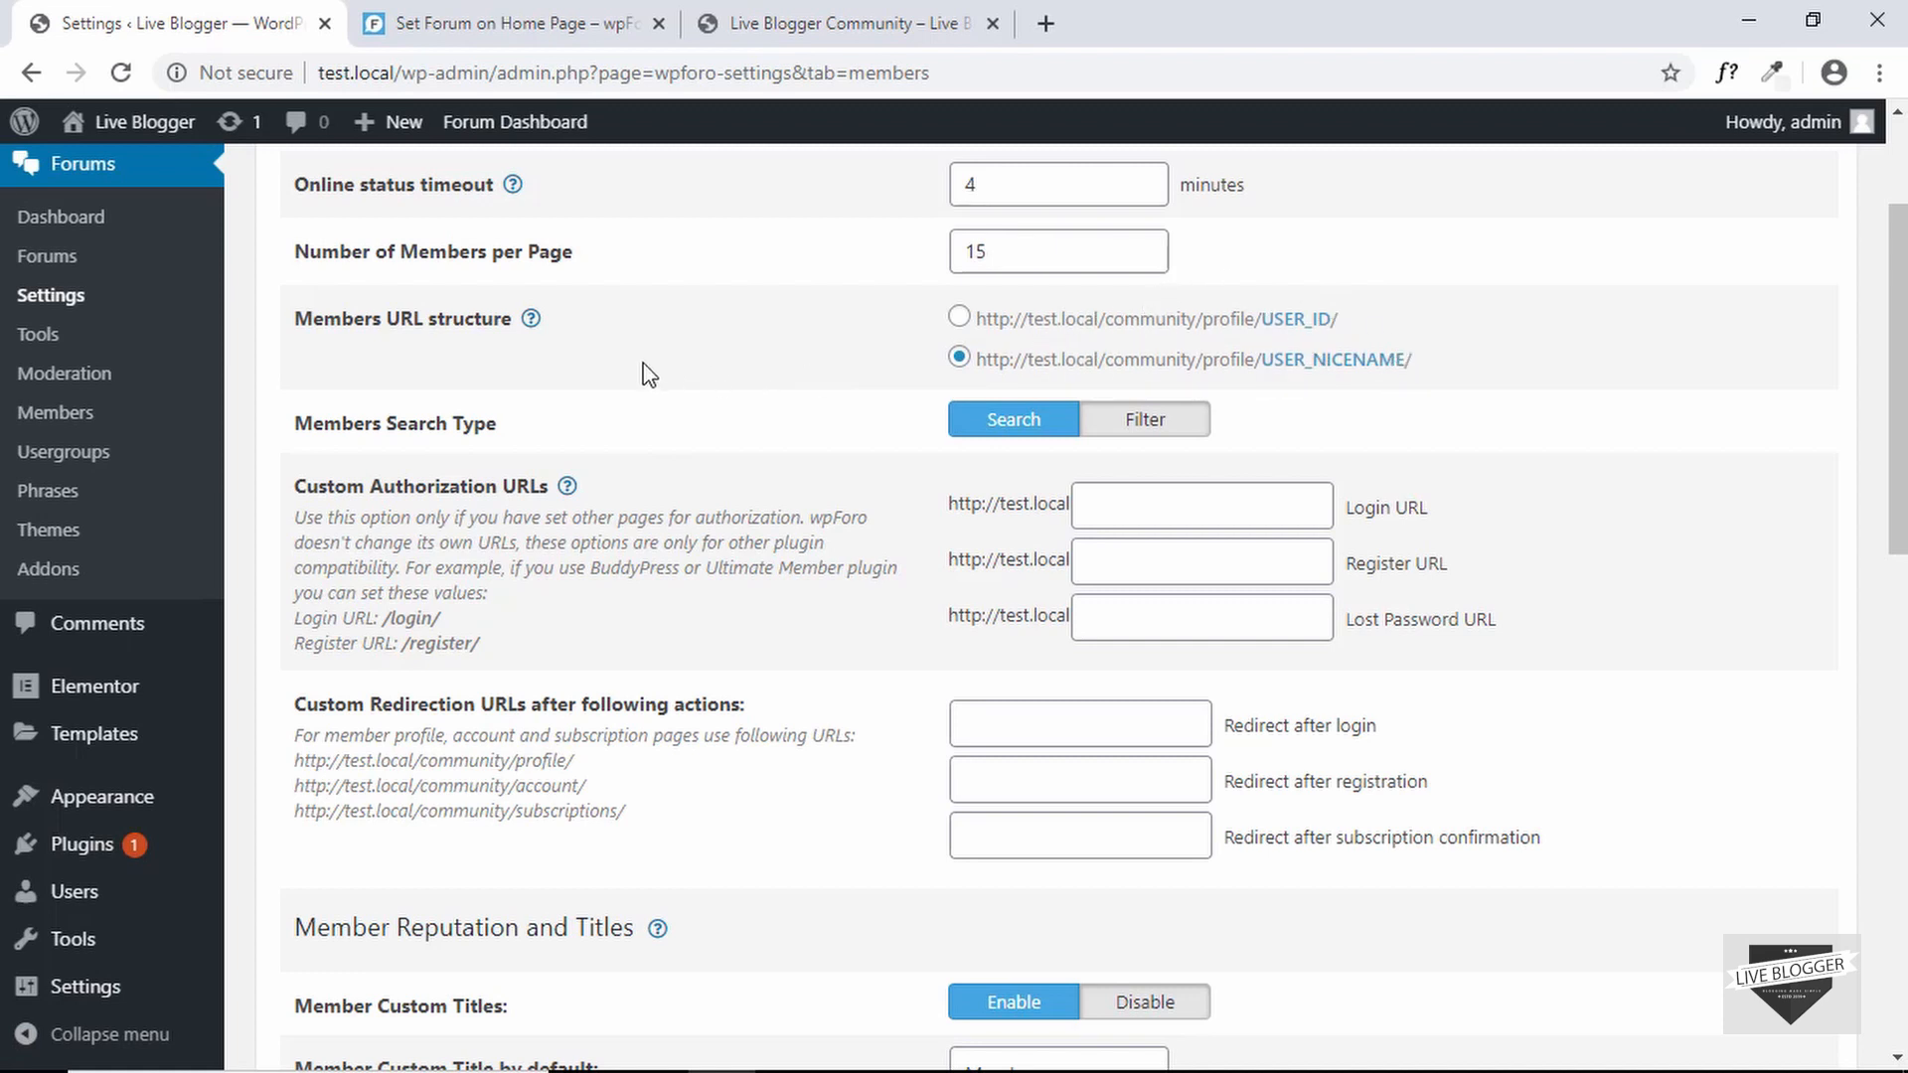
pyautogui.scroll(-1, 648, 375)
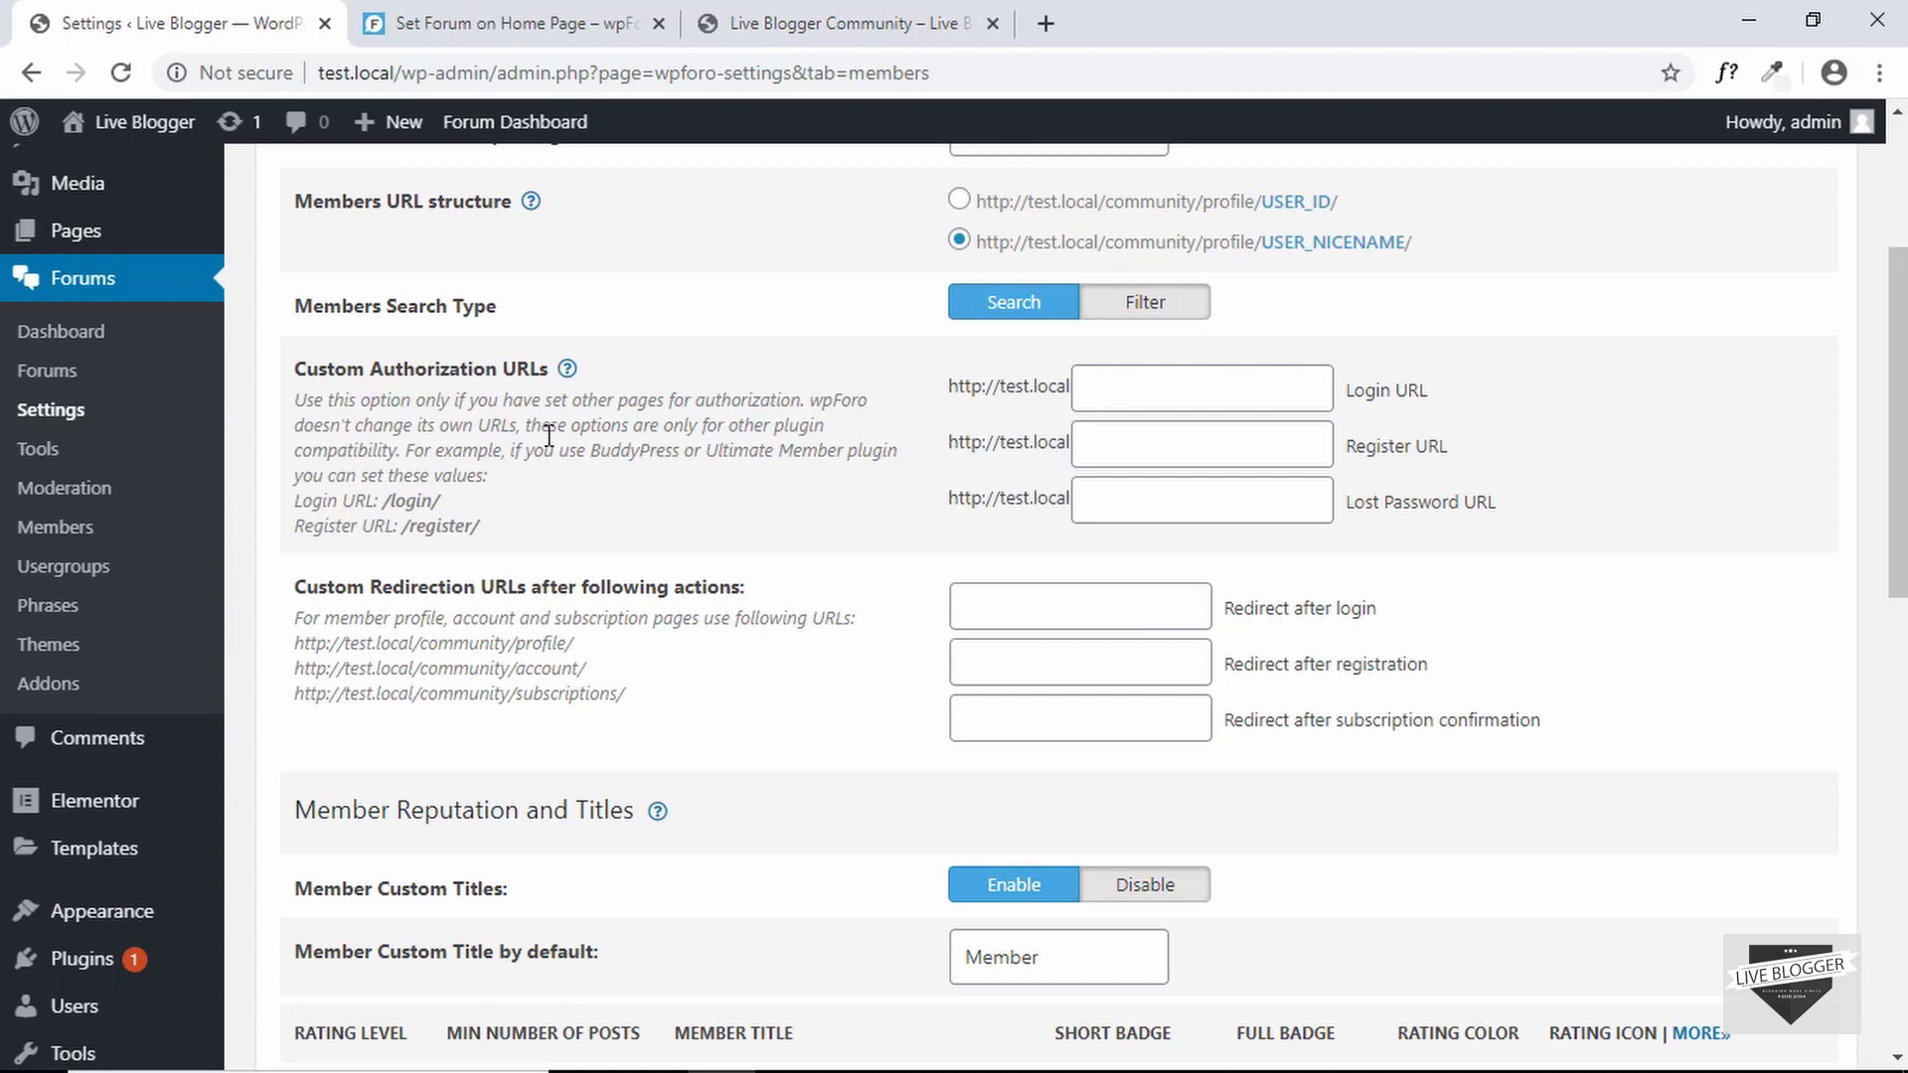
pyautogui.scroll(-3, 548, 435)
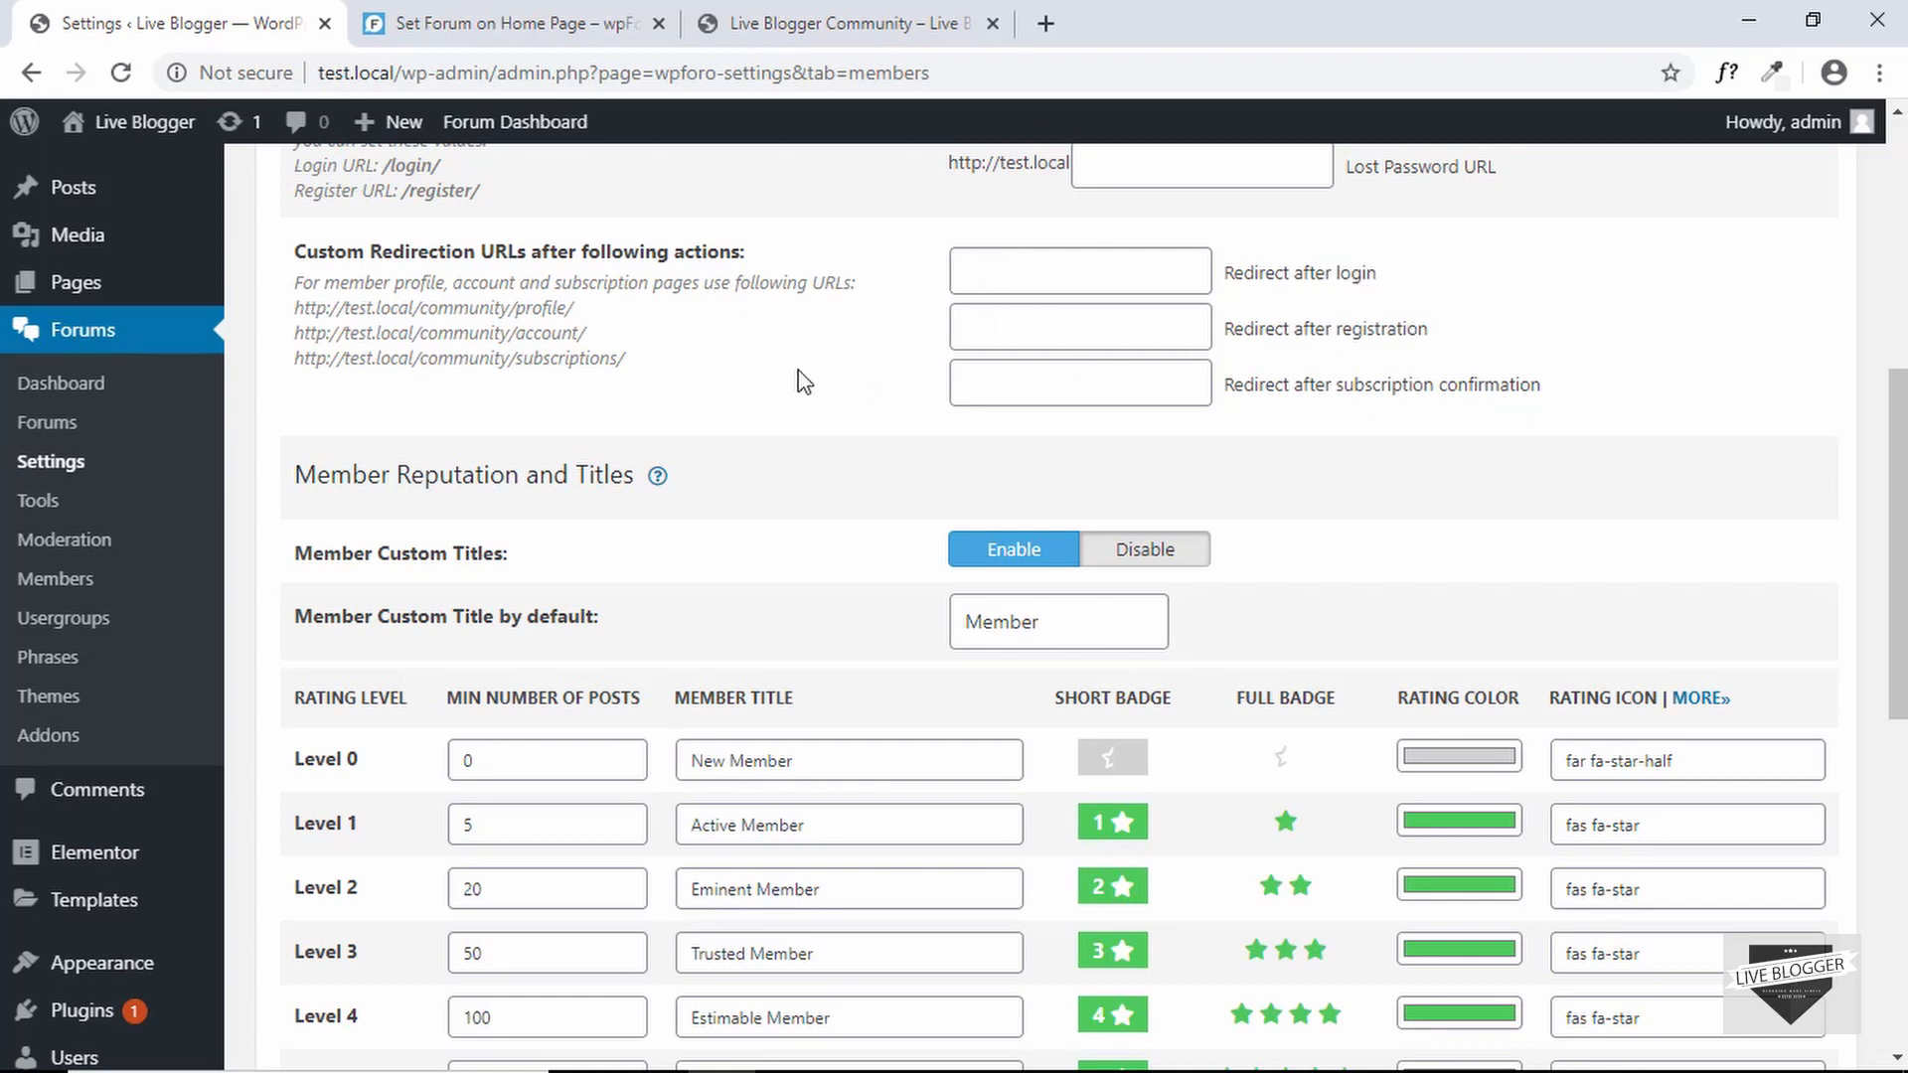
# - Examine the Member Reputation and Titles settings, including each rating level's minimum posts, title and badges, and the usergroup display options below the table
pyautogui.scroll(-3, 805, 383)
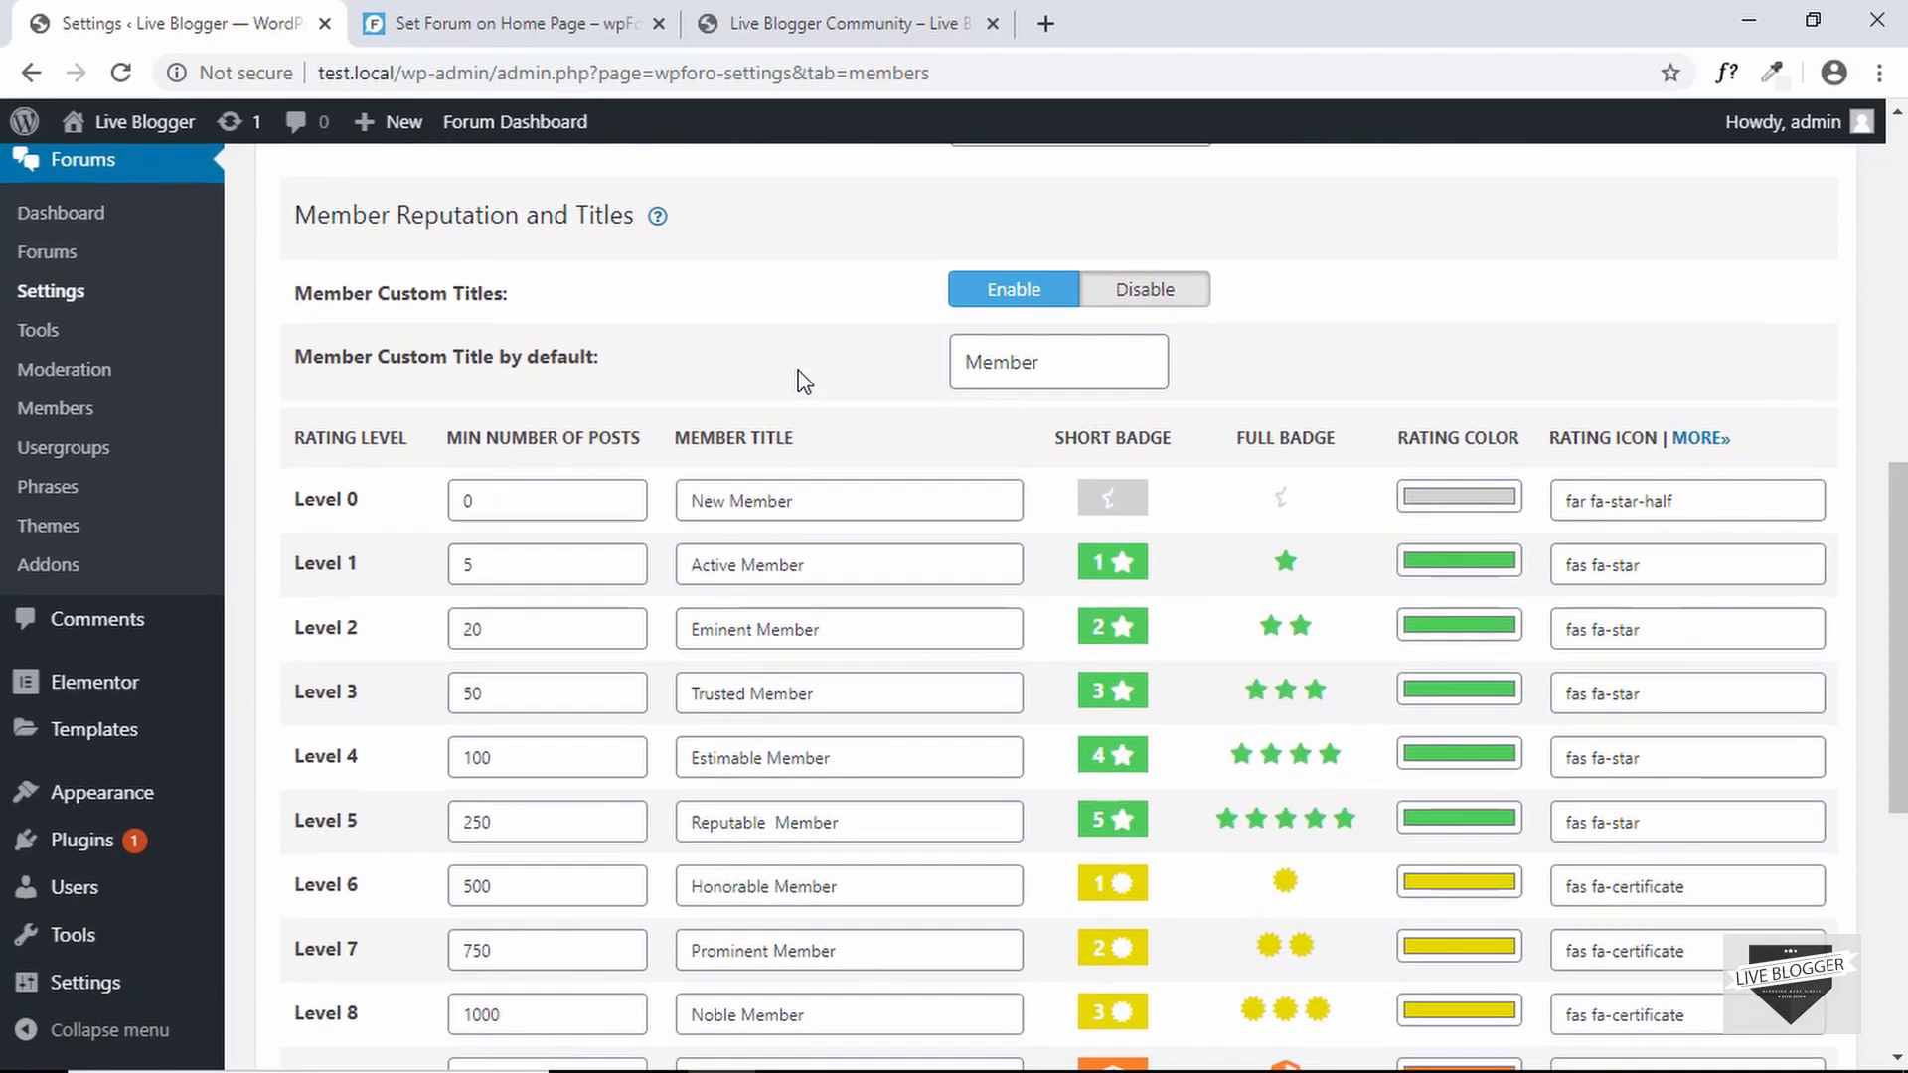
pyautogui.scroll(-1, 805, 383)
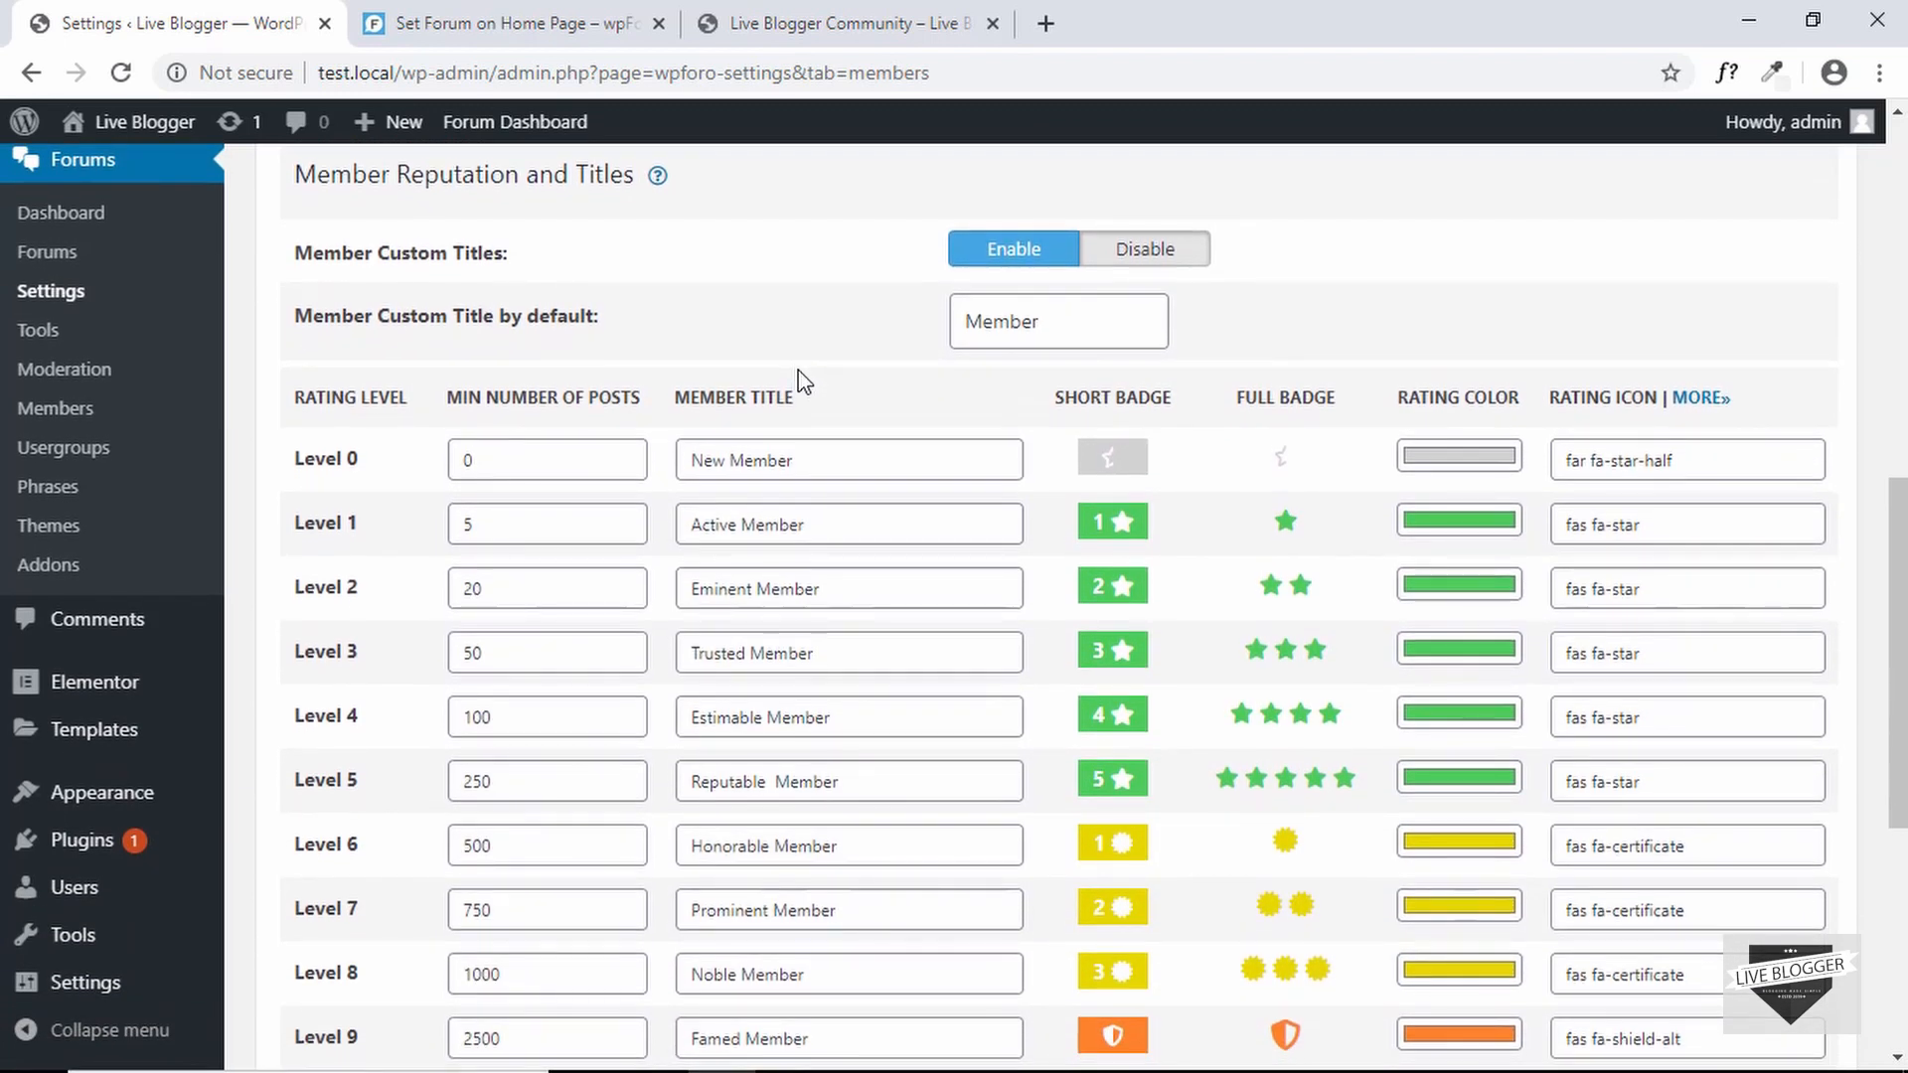
pyautogui.scroll(1, 805, 382)
pyautogui.scroll(-1, 805, 383)
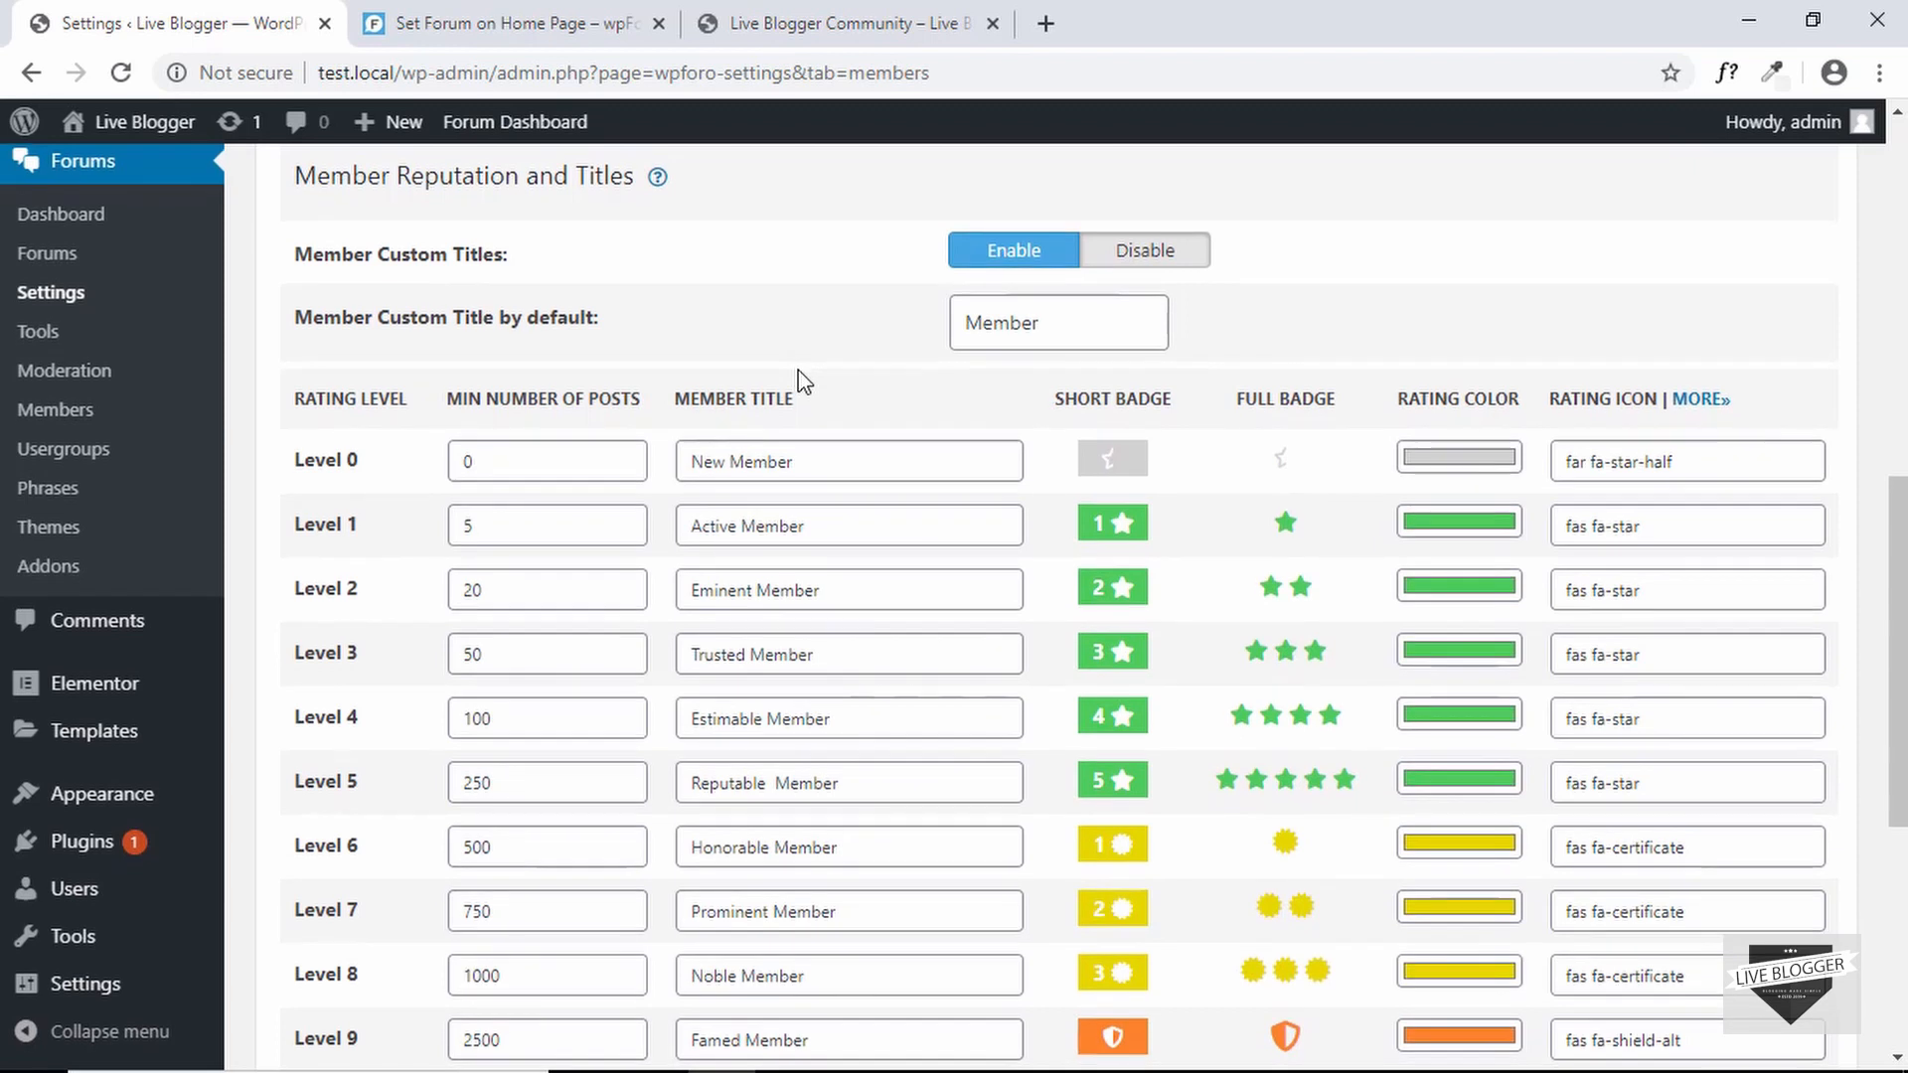
pyautogui.scroll(-1, 805, 382)
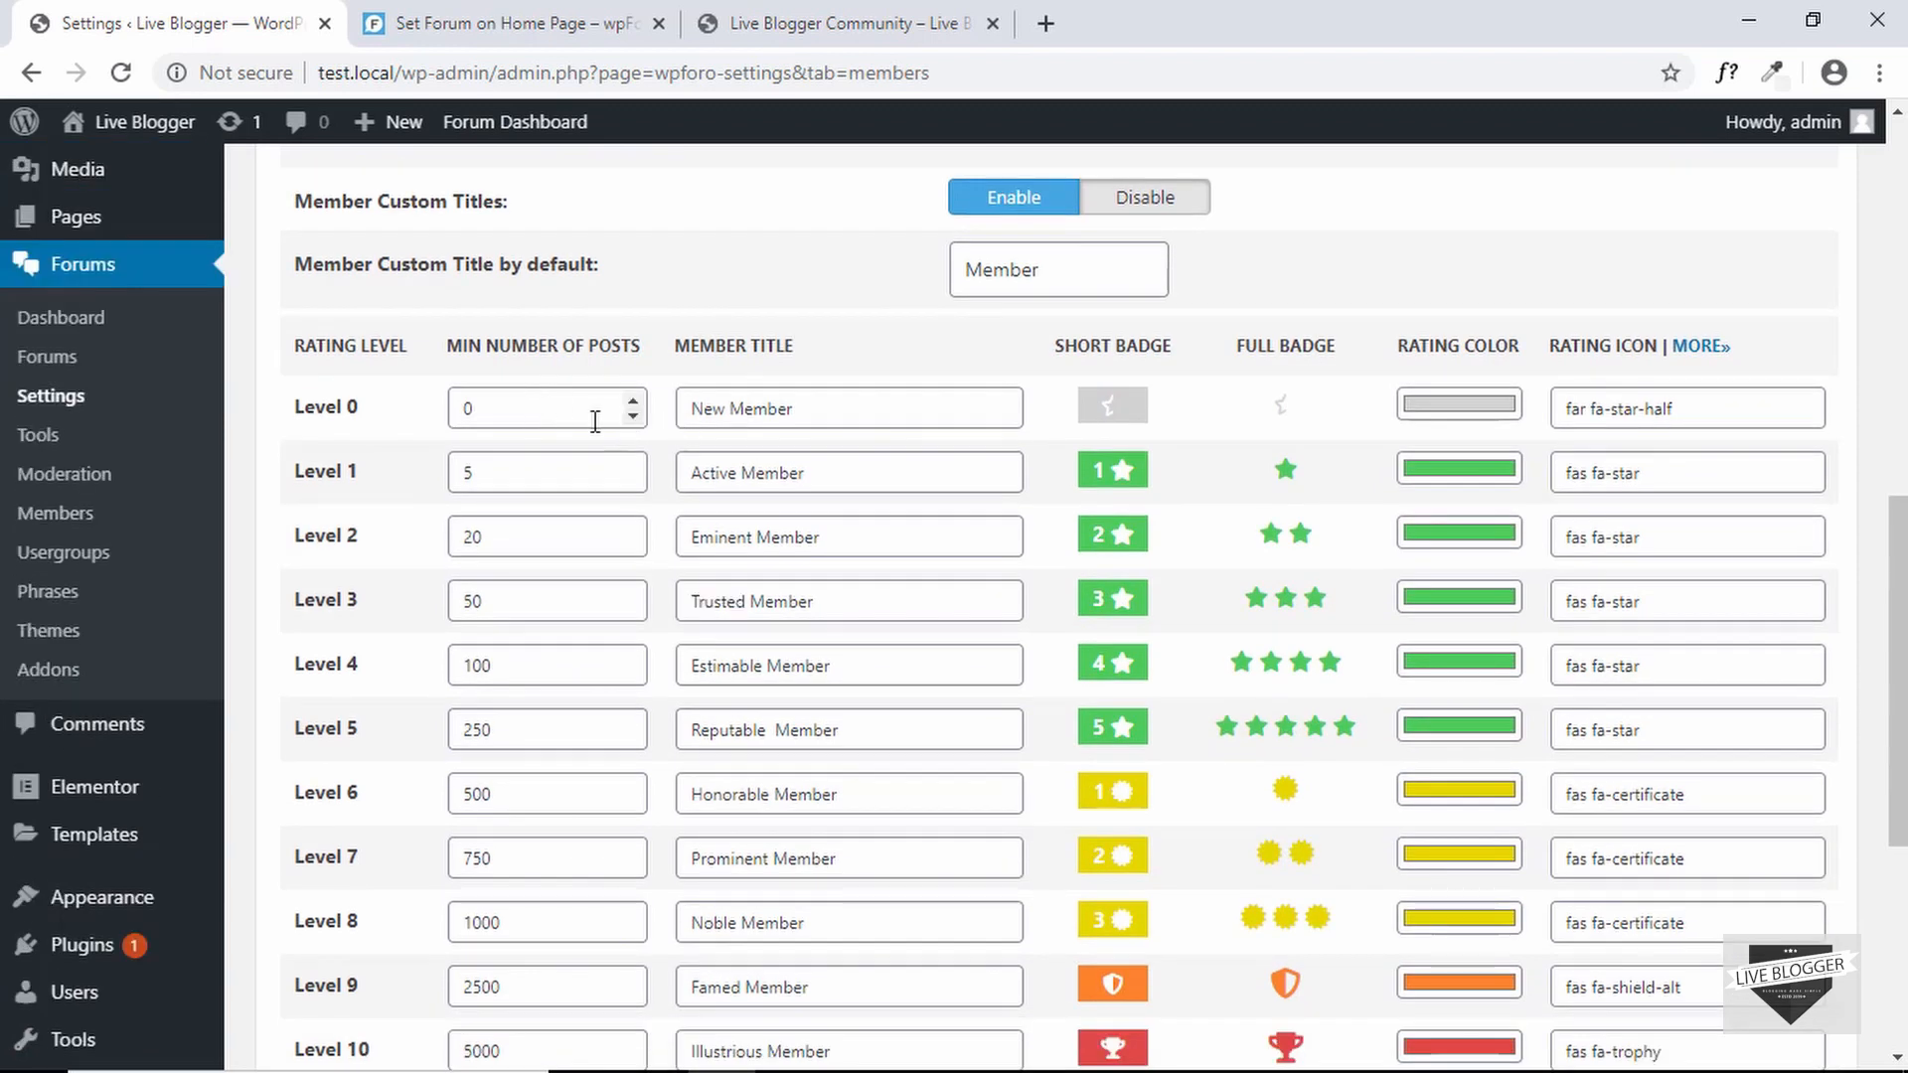
pyautogui.scroll(-1, 503, 407)
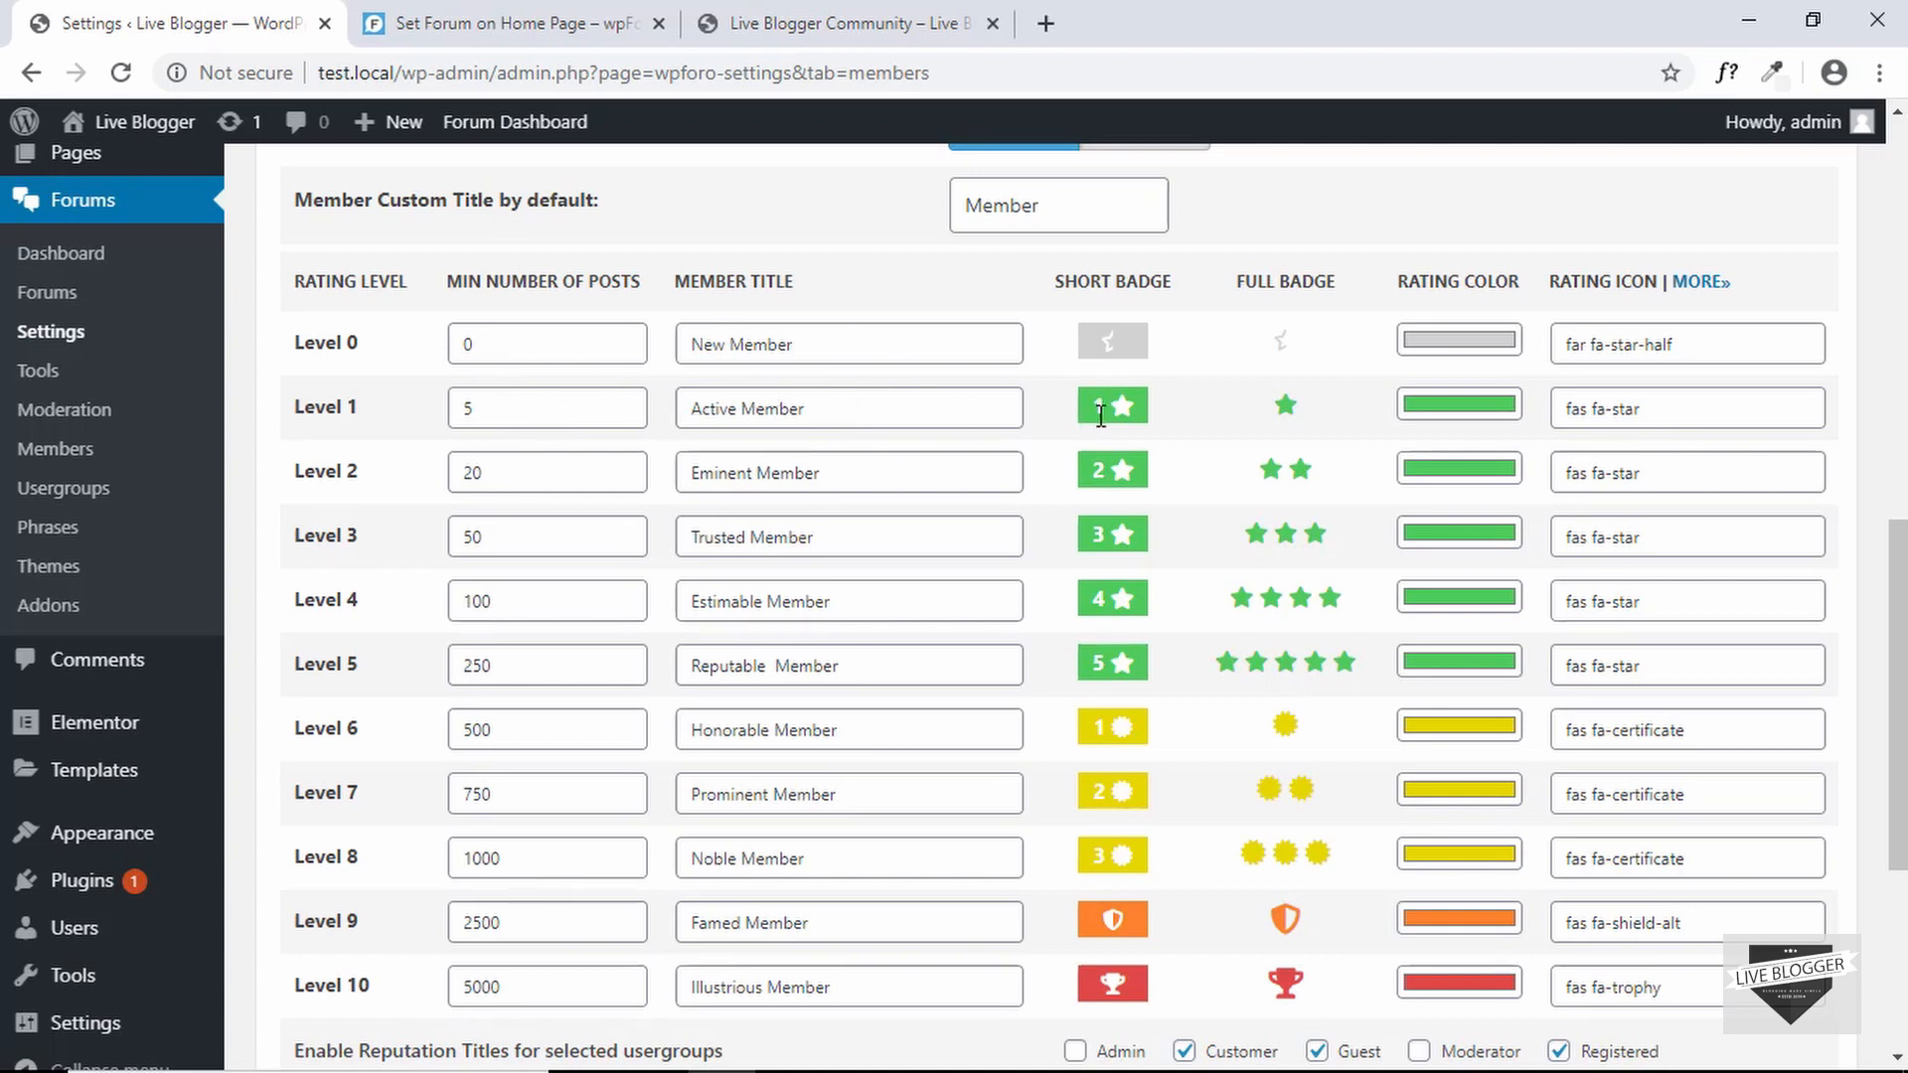
pyautogui.scroll(-3, 860, 429)
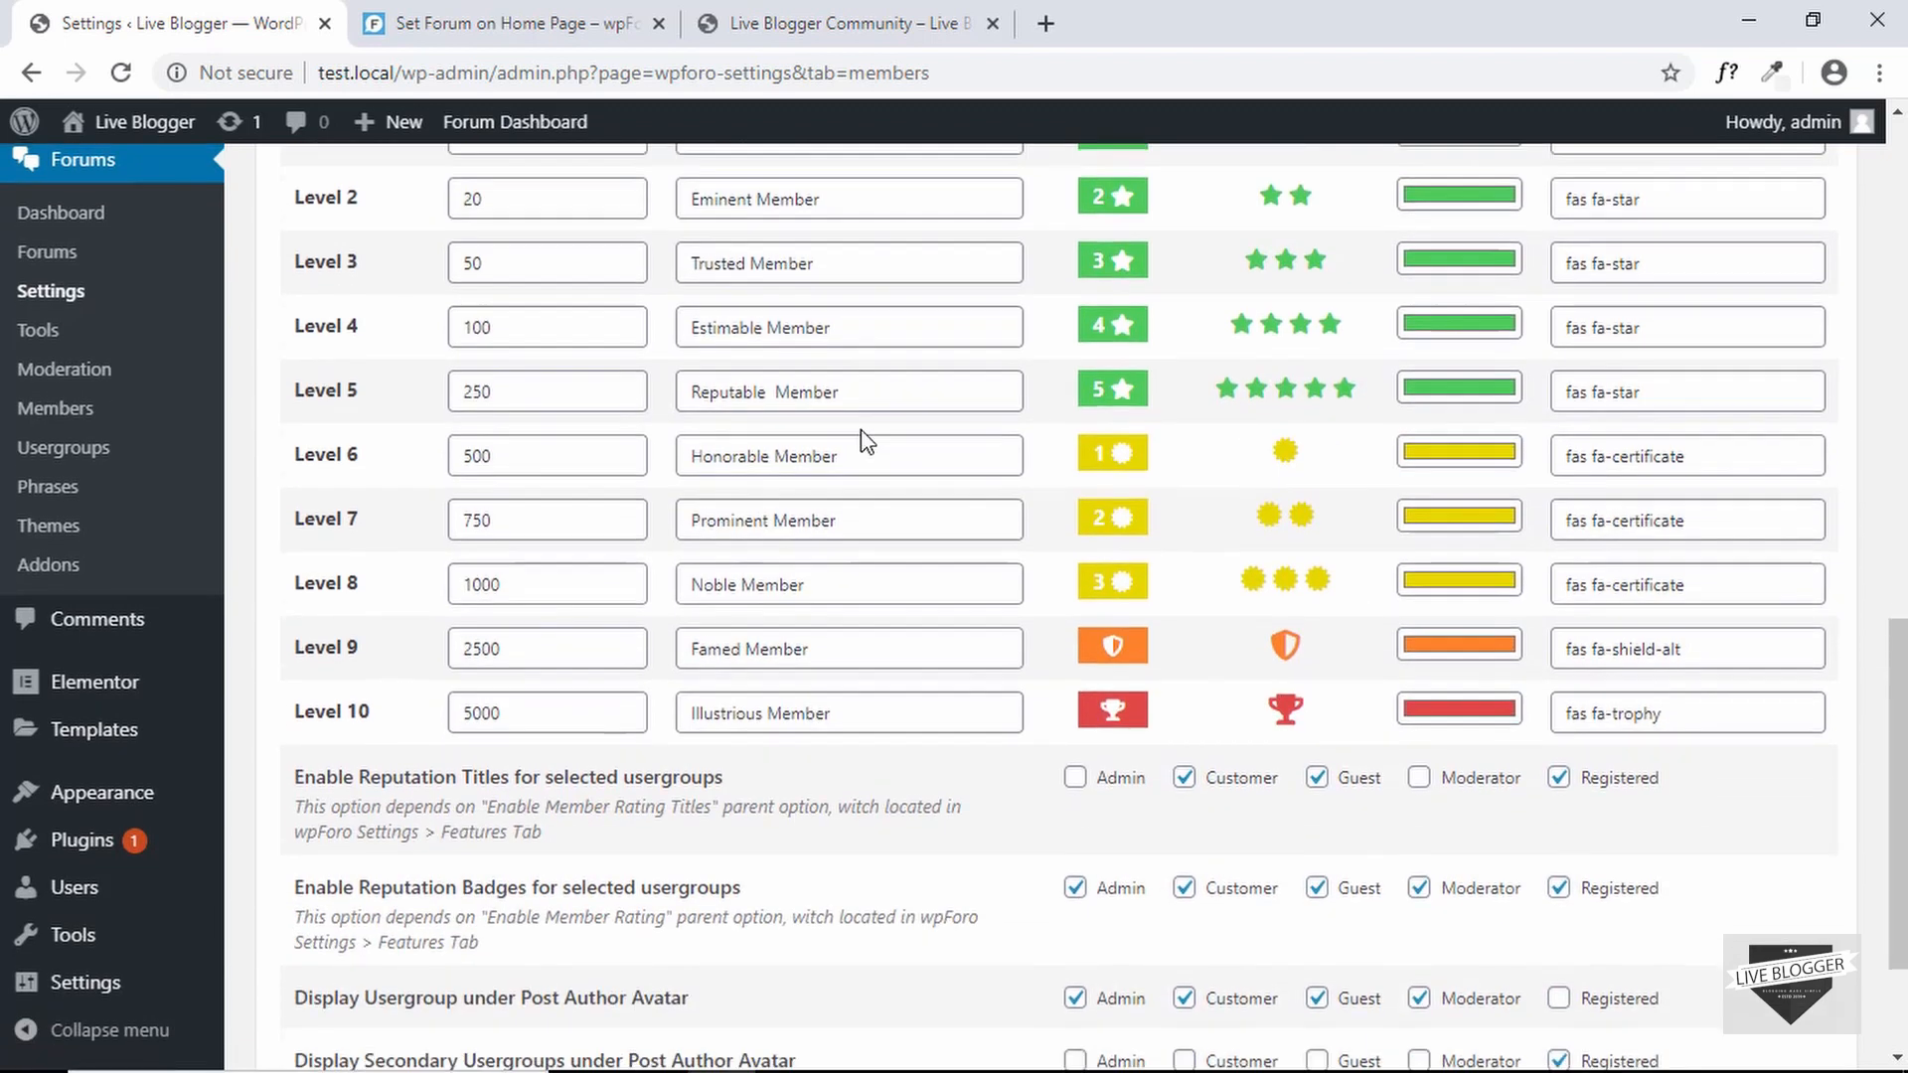
pyautogui.scroll(4, 860, 438)
pyautogui.scroll(-2, 848, 711)
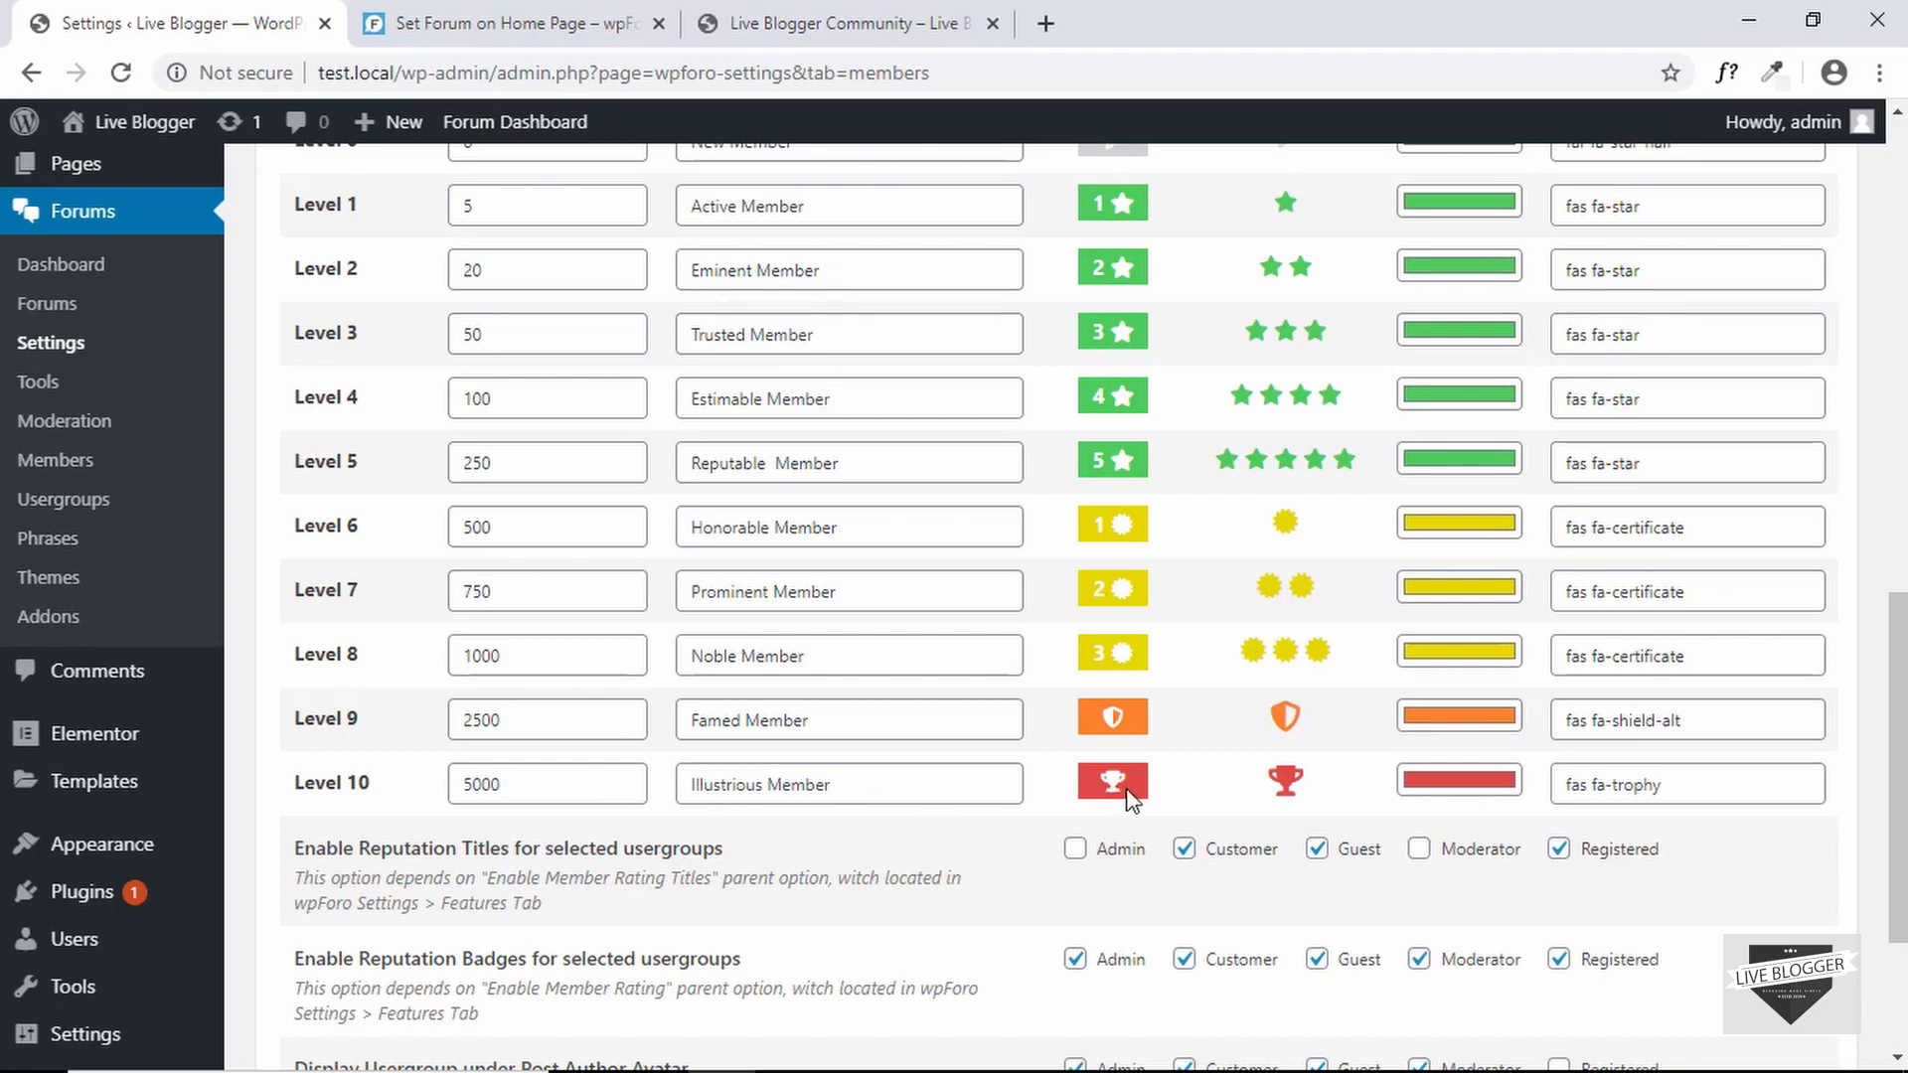
pyautogui.scroll(3, 1014, 779)
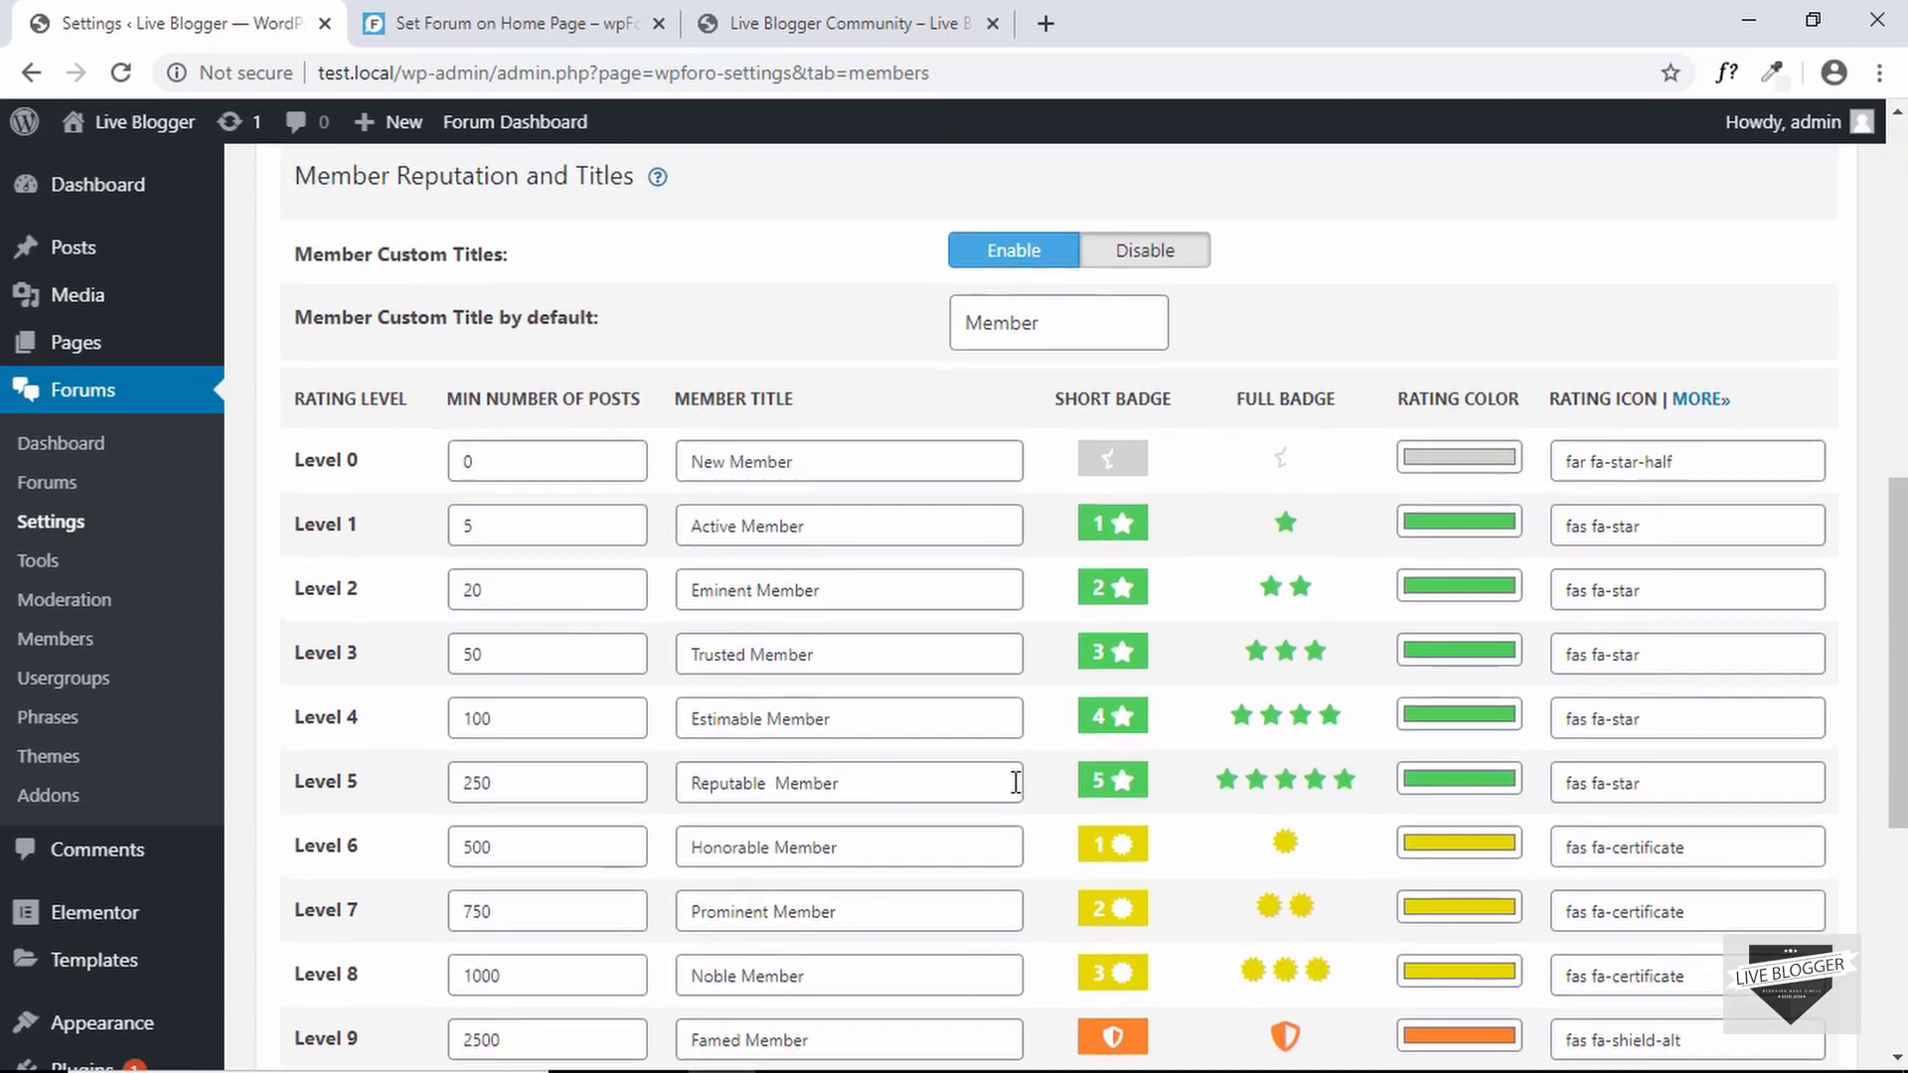
pyautogui.scroll(-1, 1013, 779)
pyautogui.scroll(-2, 856, 501)
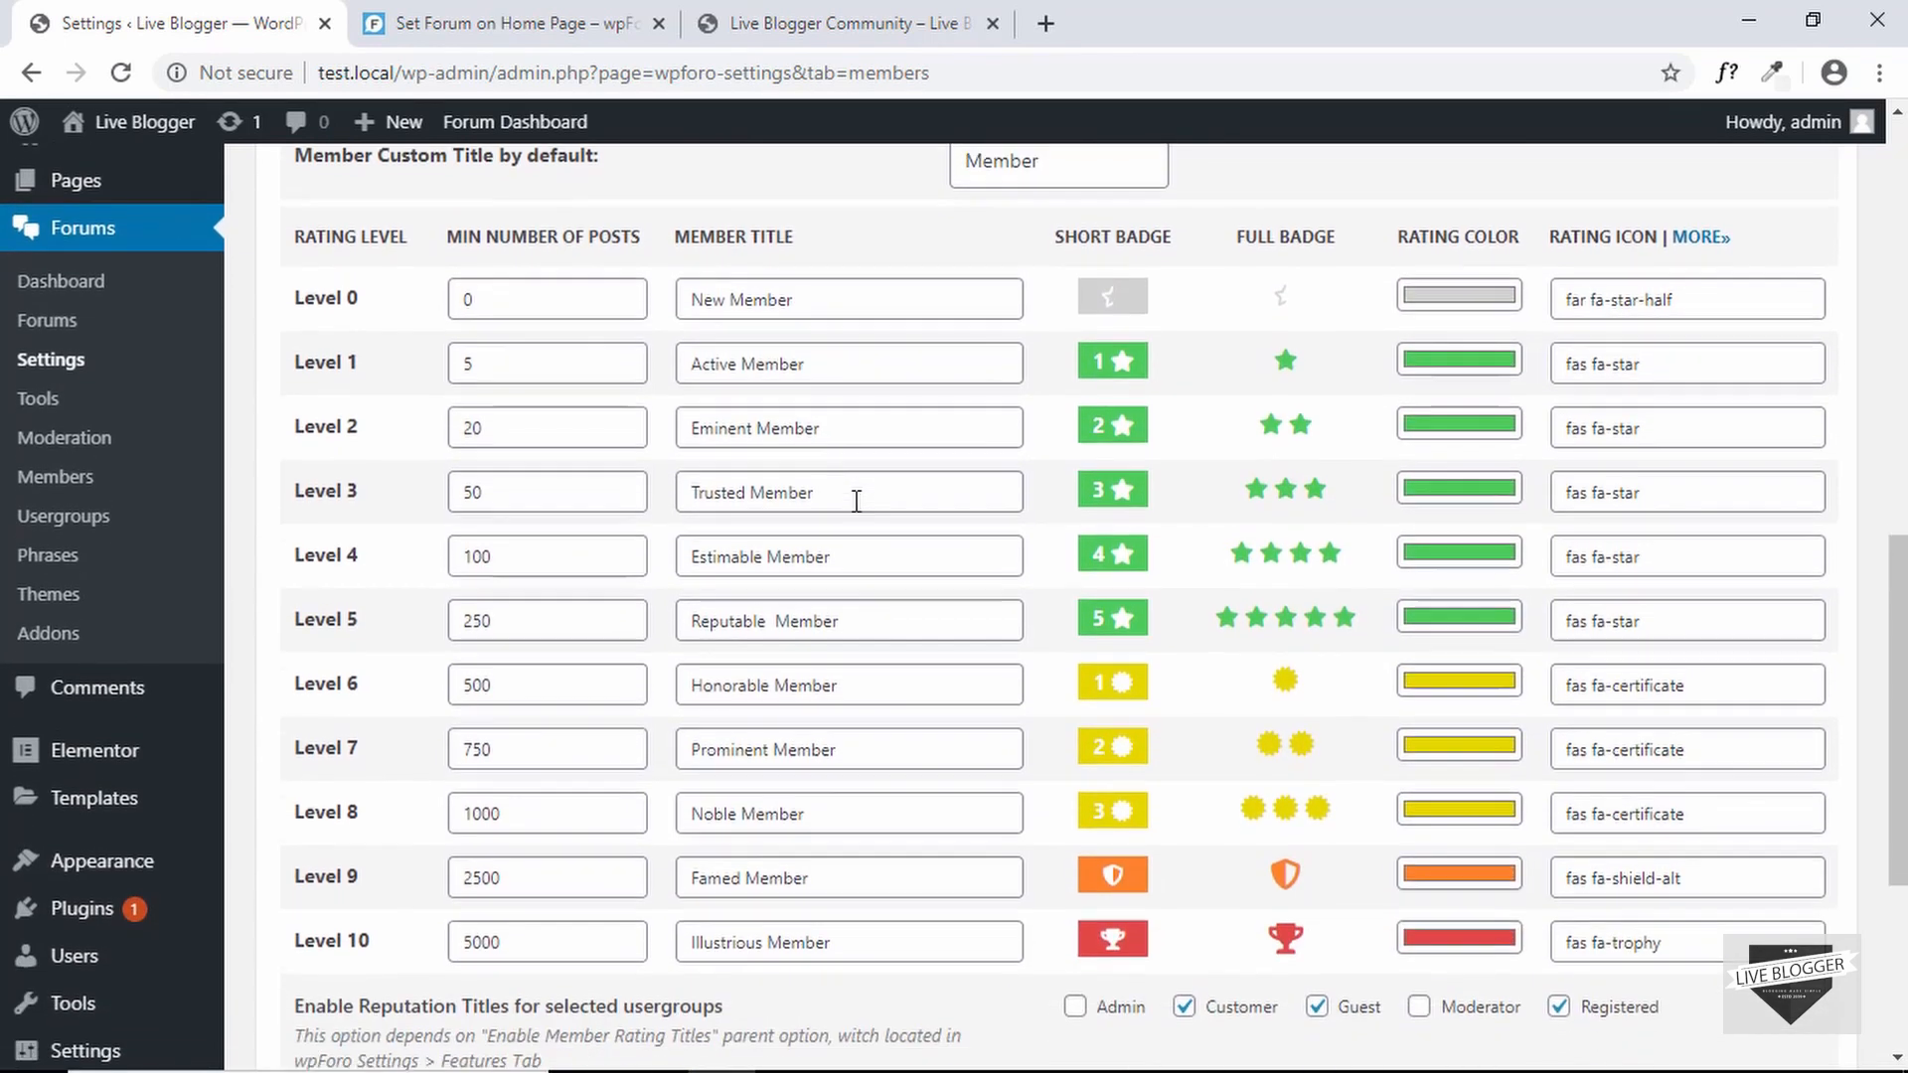
pyautogui.scroll(1, 857, 501)
pyautogui.scroll(-5, 854, 501)
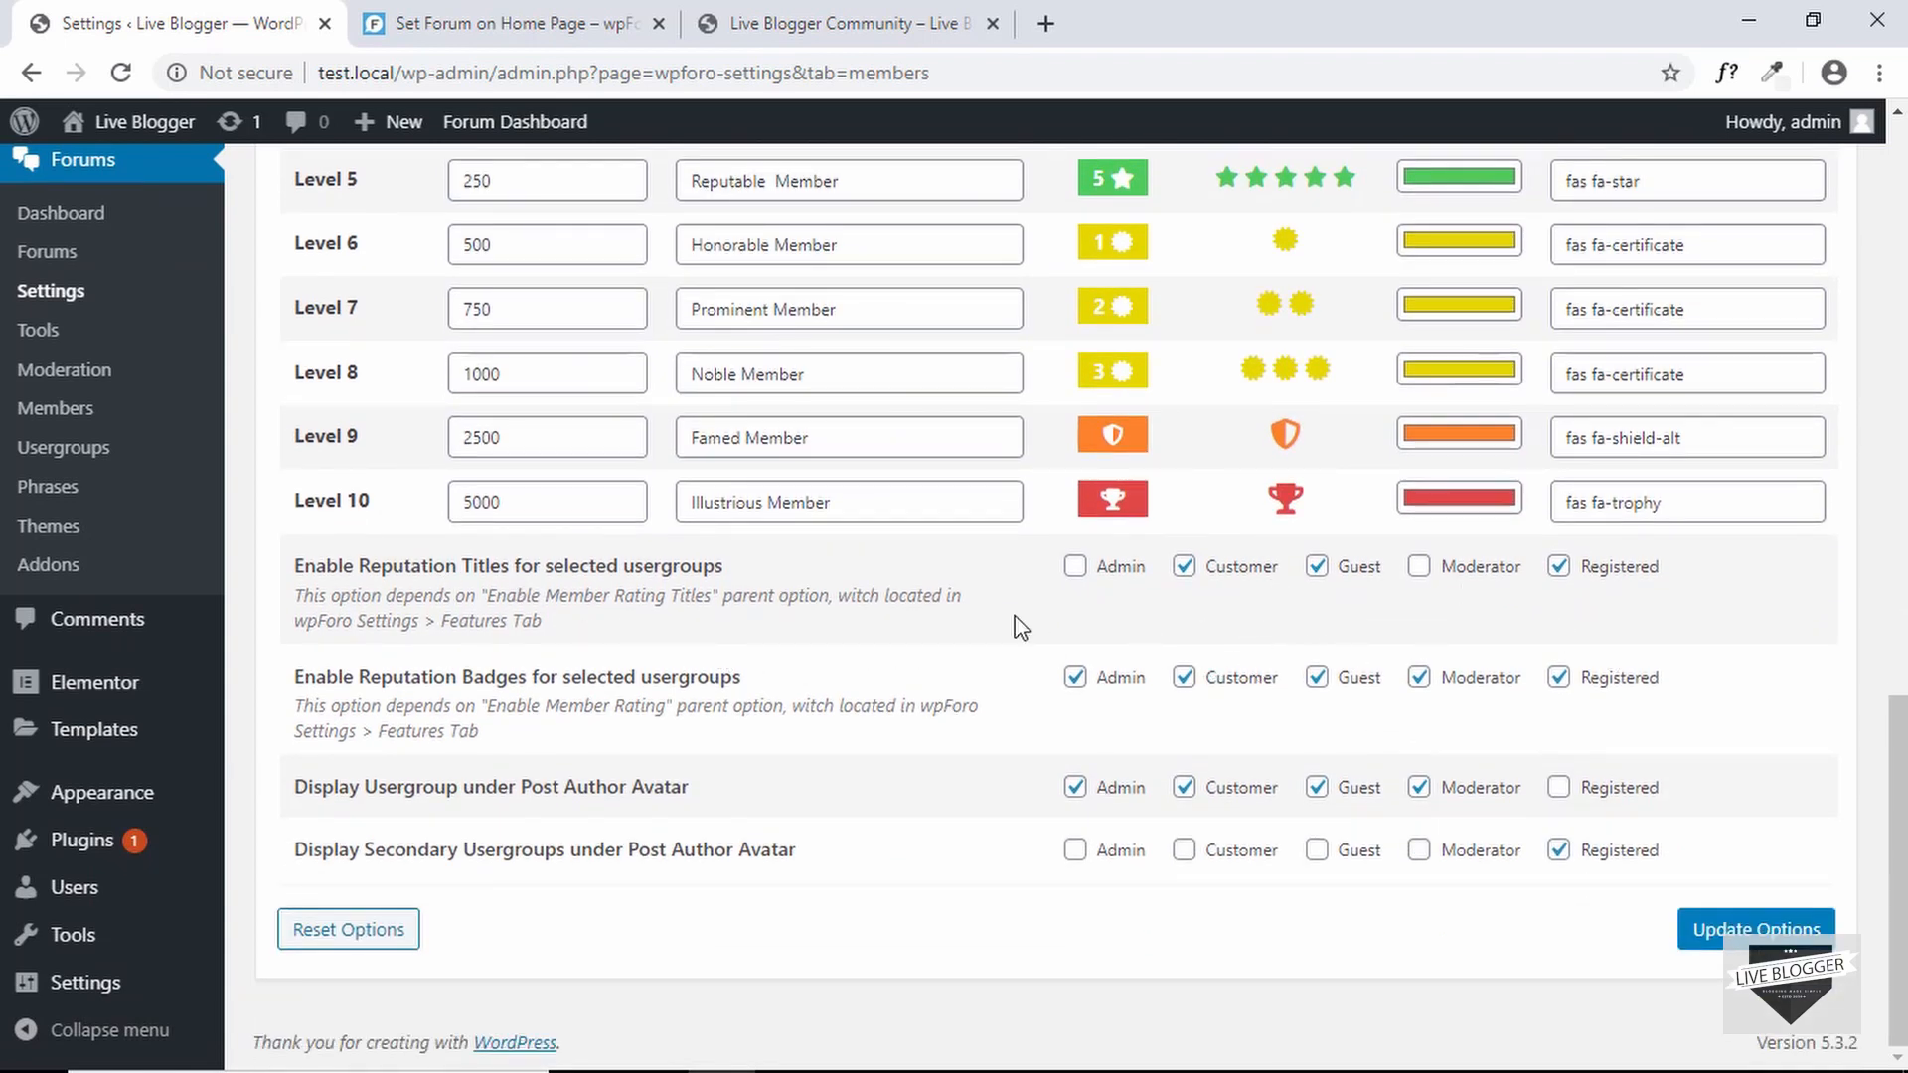
pyautogui.scroll(2, 813, 761)
pyautogui.scroll(12, 812, 761)
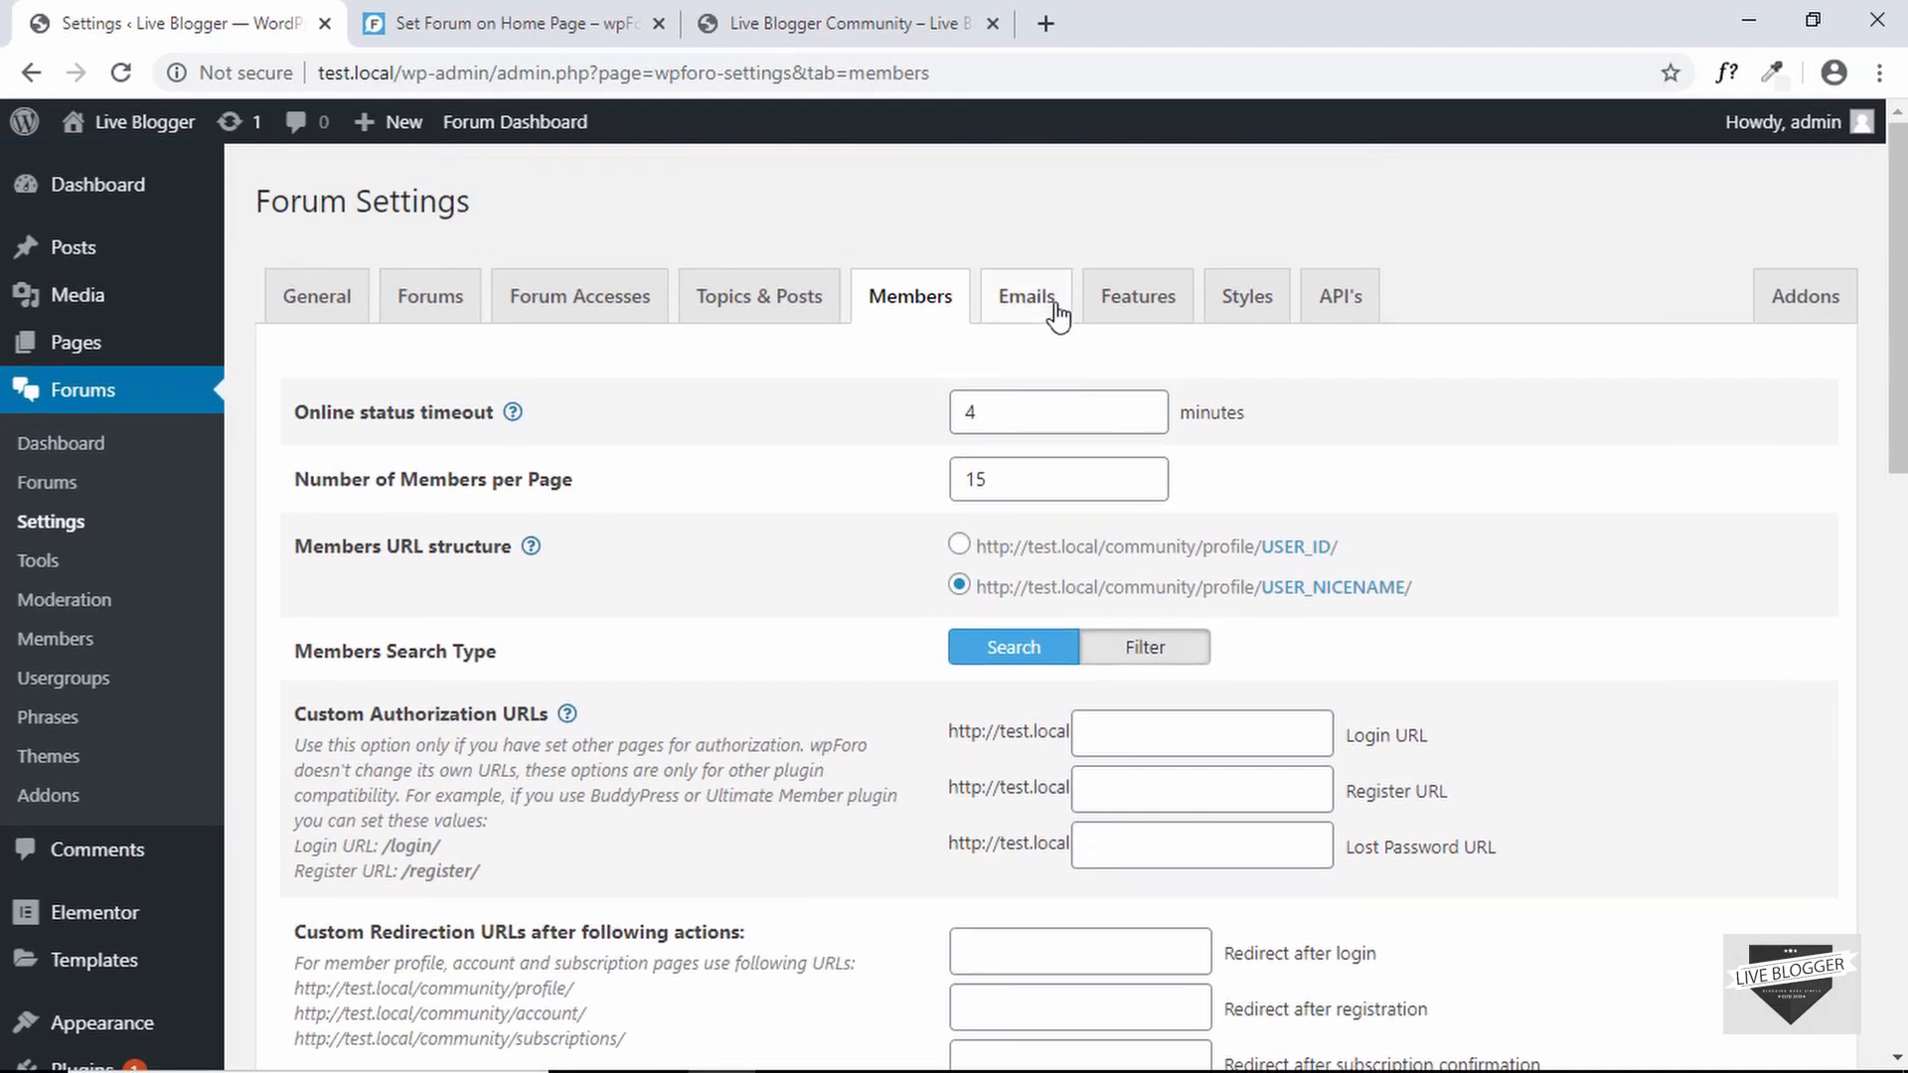
# - Open the Emails settings and examine the sender name, sender and admin email addresses, and the admin notification options for new topics and posts
pyautogui.click(1023, 310)
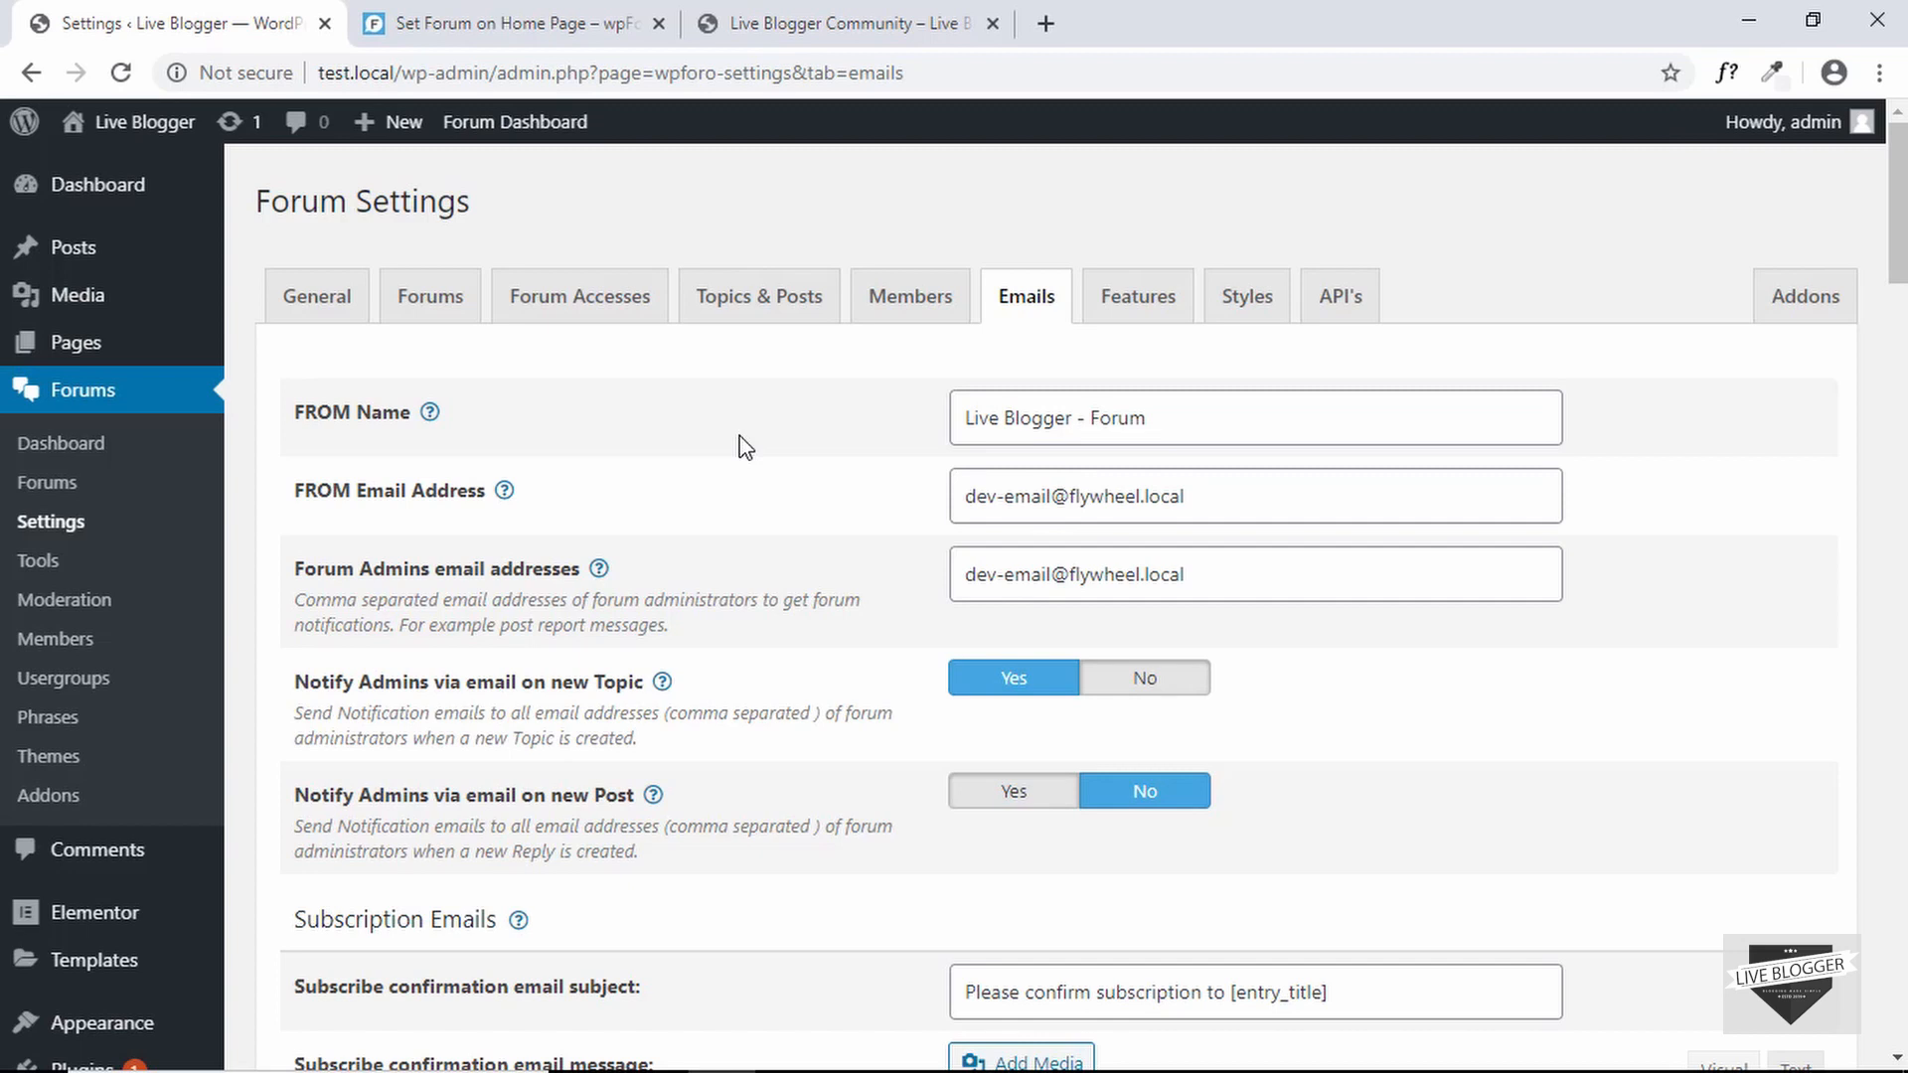
pyautogui.scroll(-1, 740, 445)
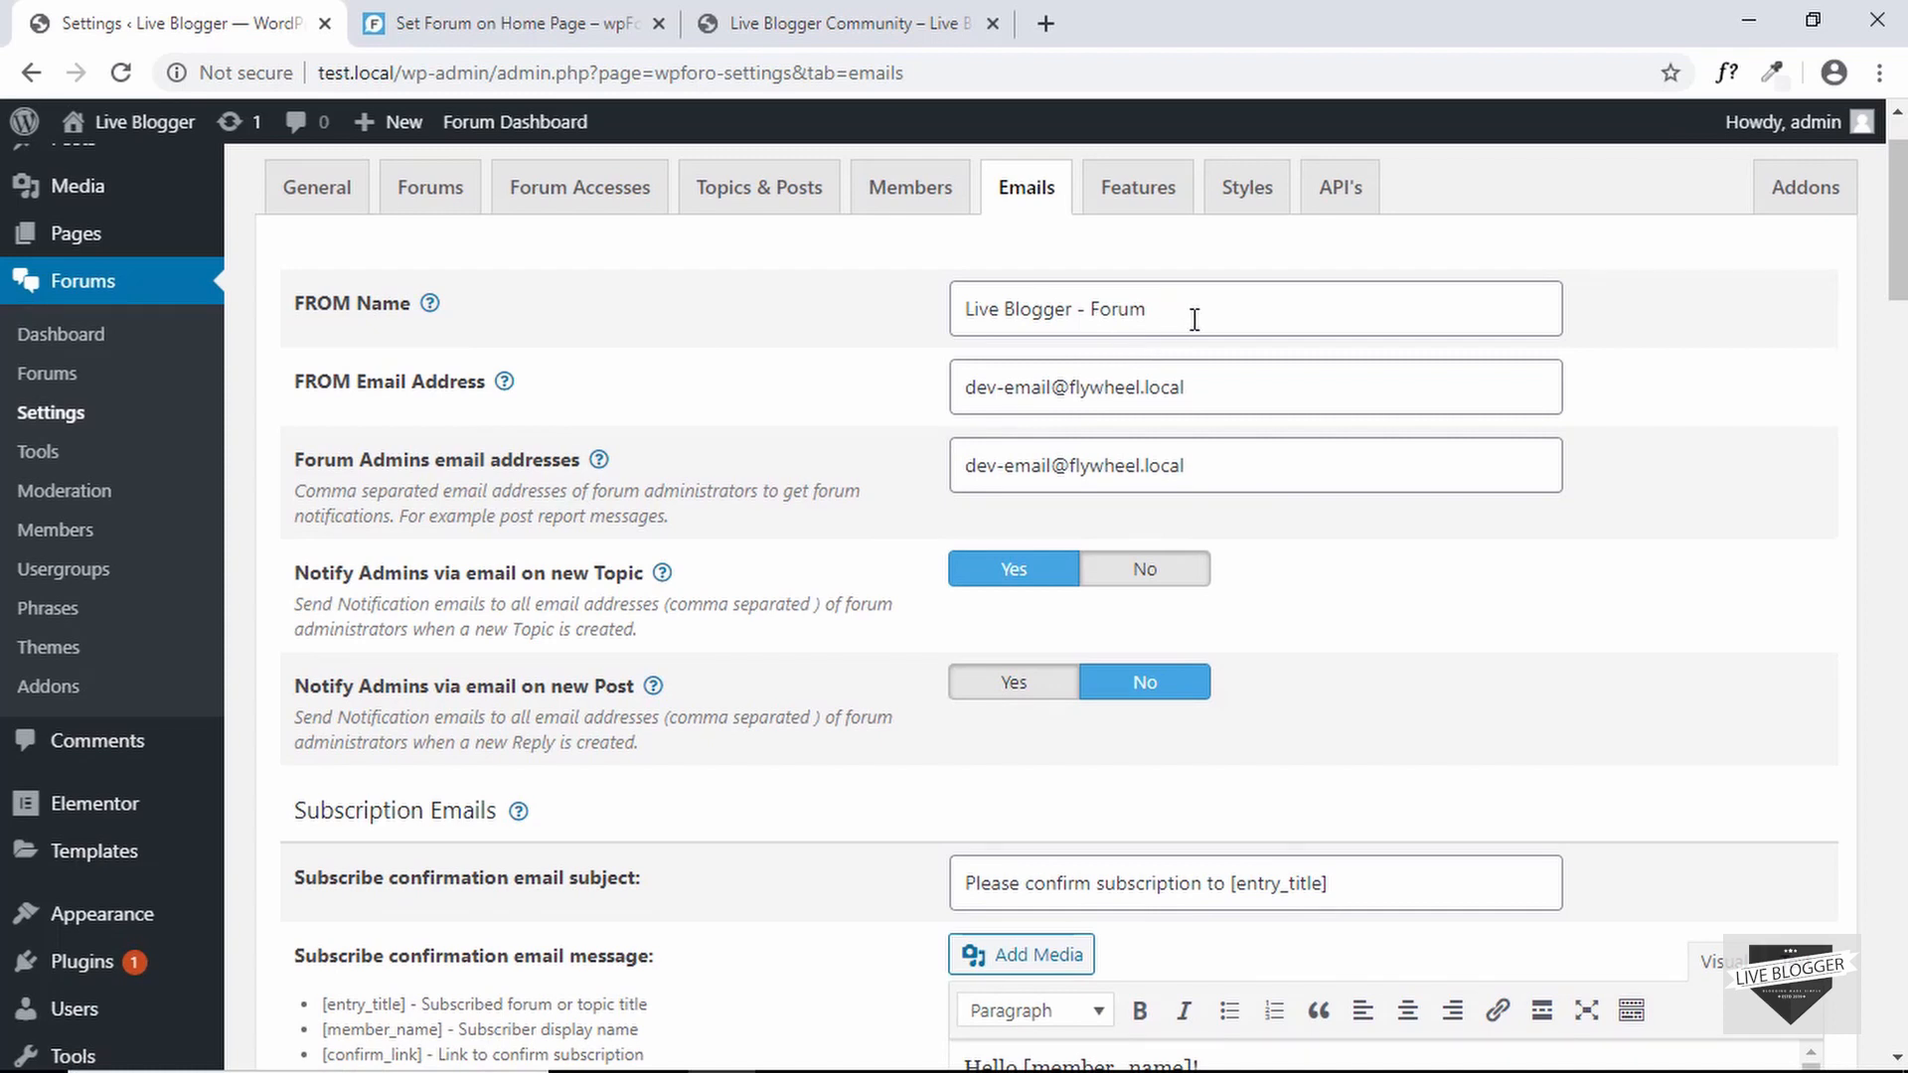
pyautogui.scroll(-1, 574, 452)
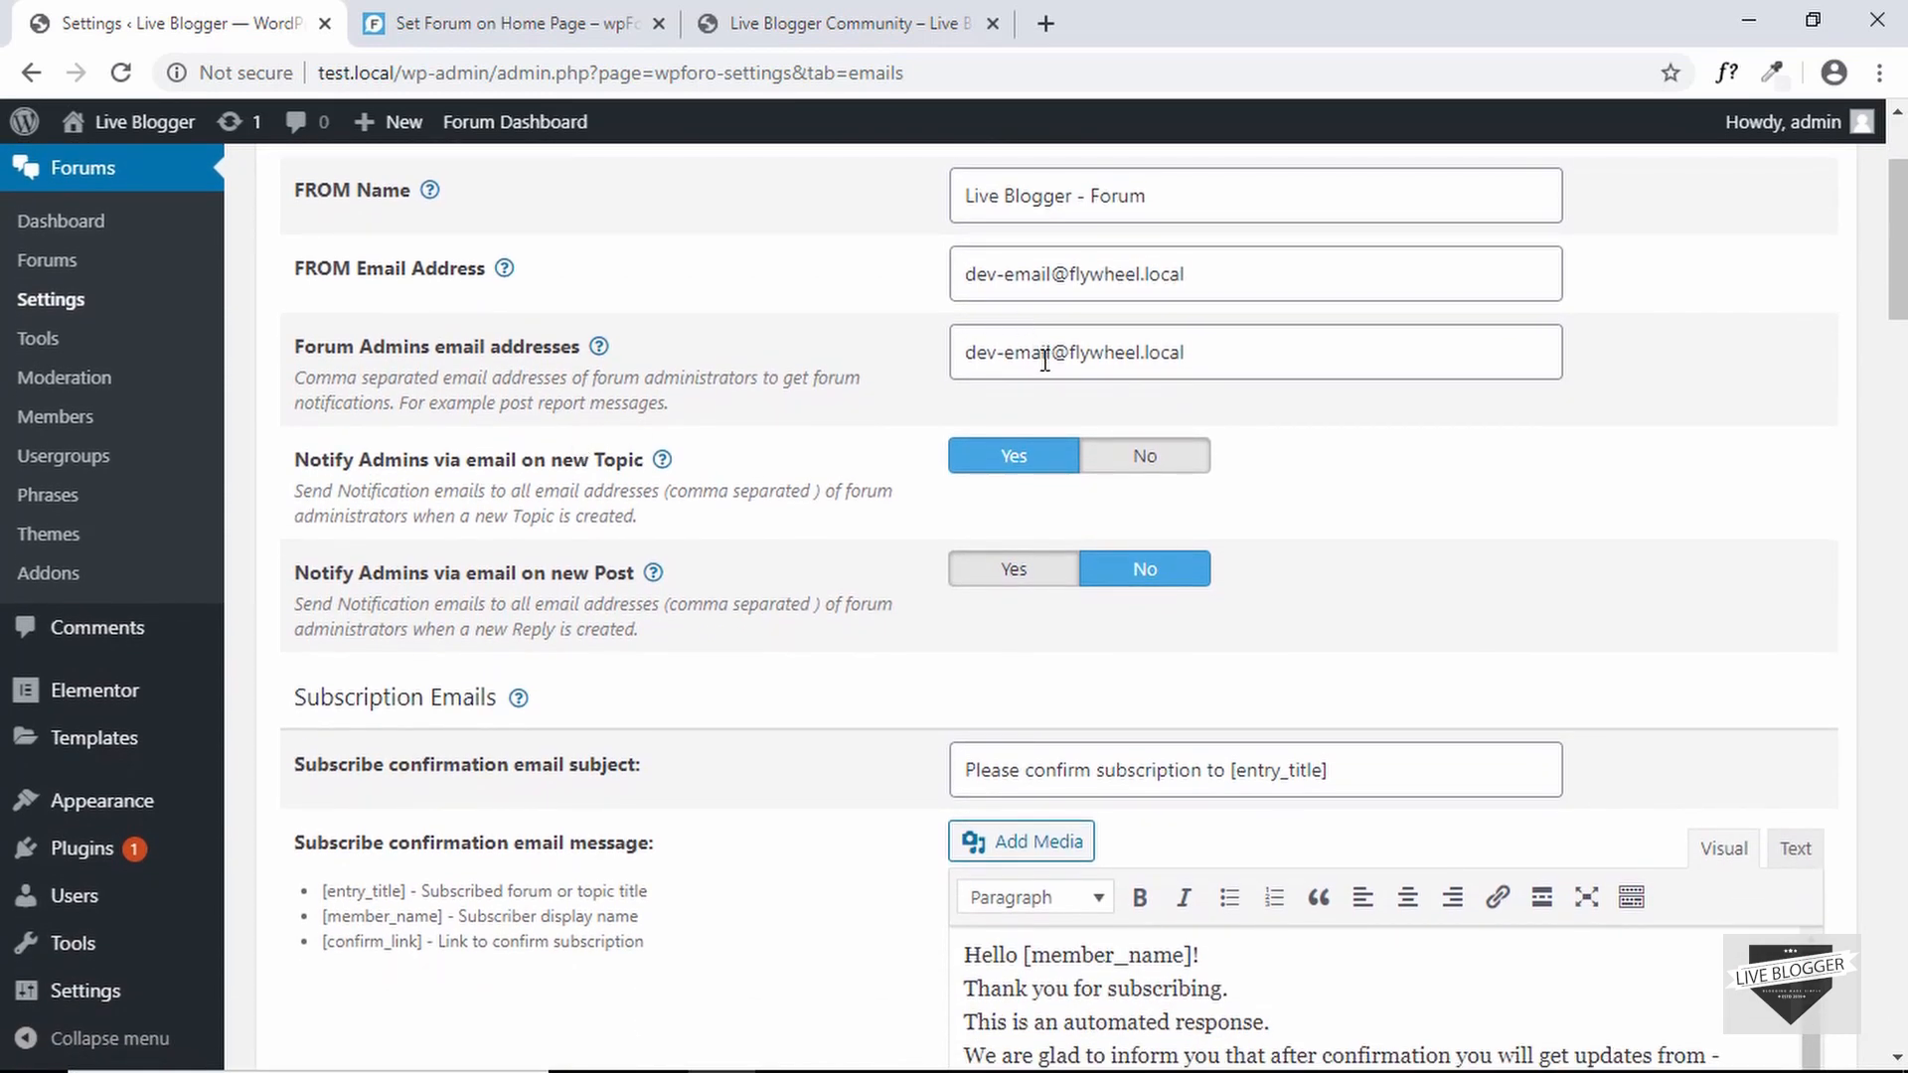
pyautogui.scroll(-1, 888, 328)
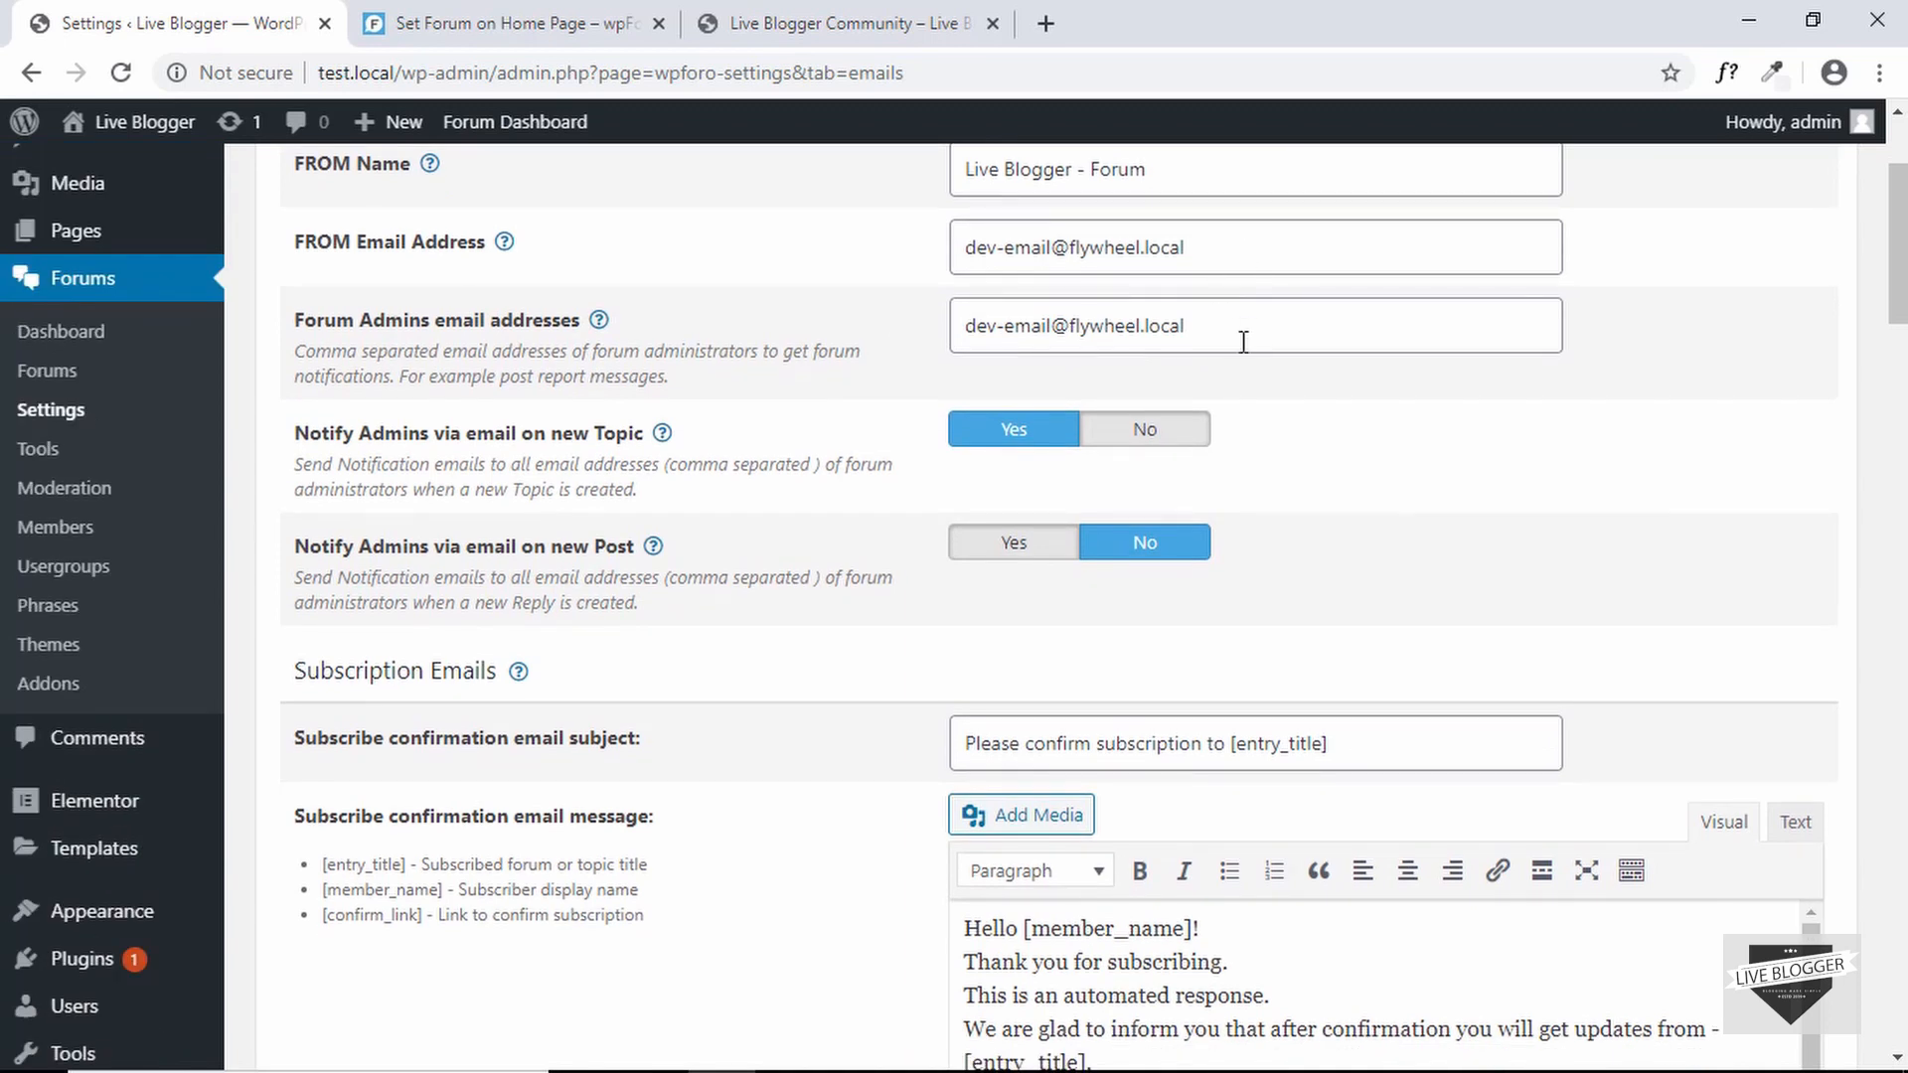
# - Review the email templates, from the subscription confirmation message and its [member_name] shortcode to the registration, password reset and user mention emails
pyautogui.scroll(-4, 801, 434)
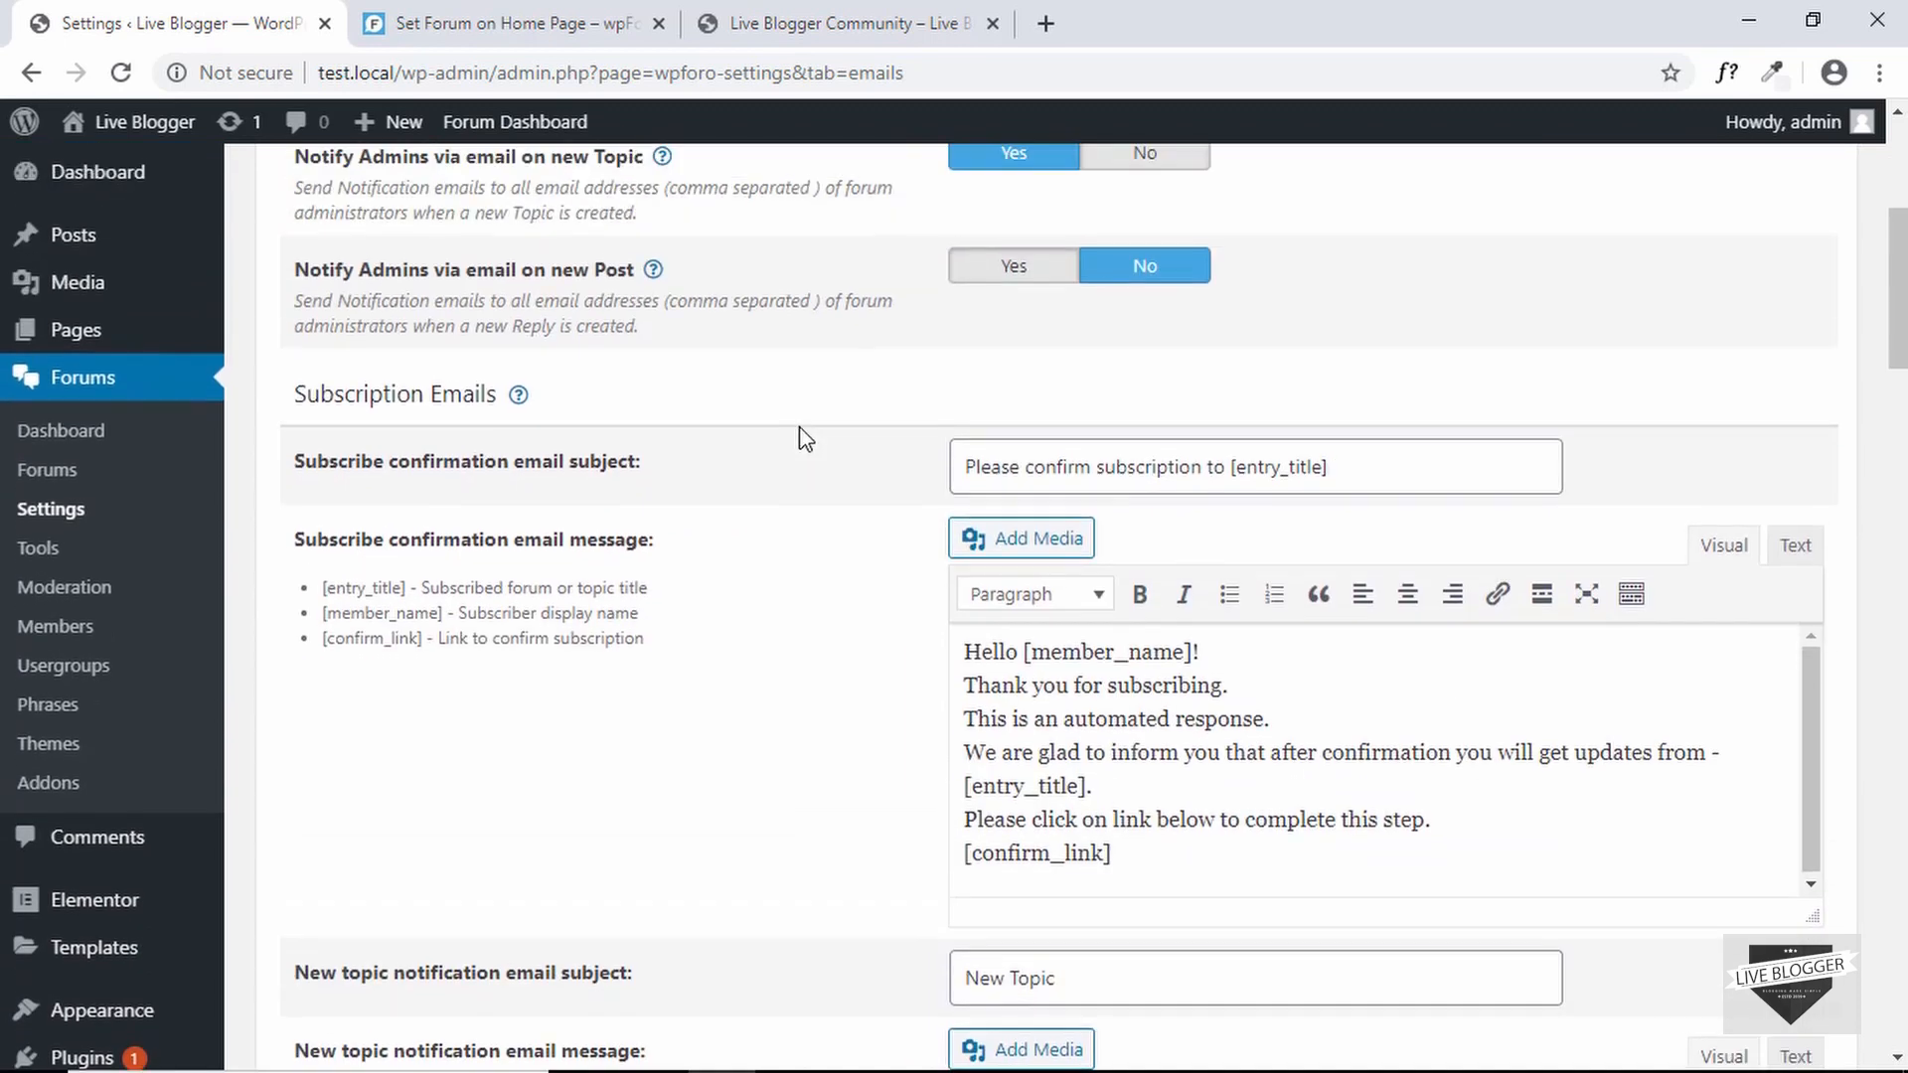
pyautogui.scroll(-1, 801, 435)
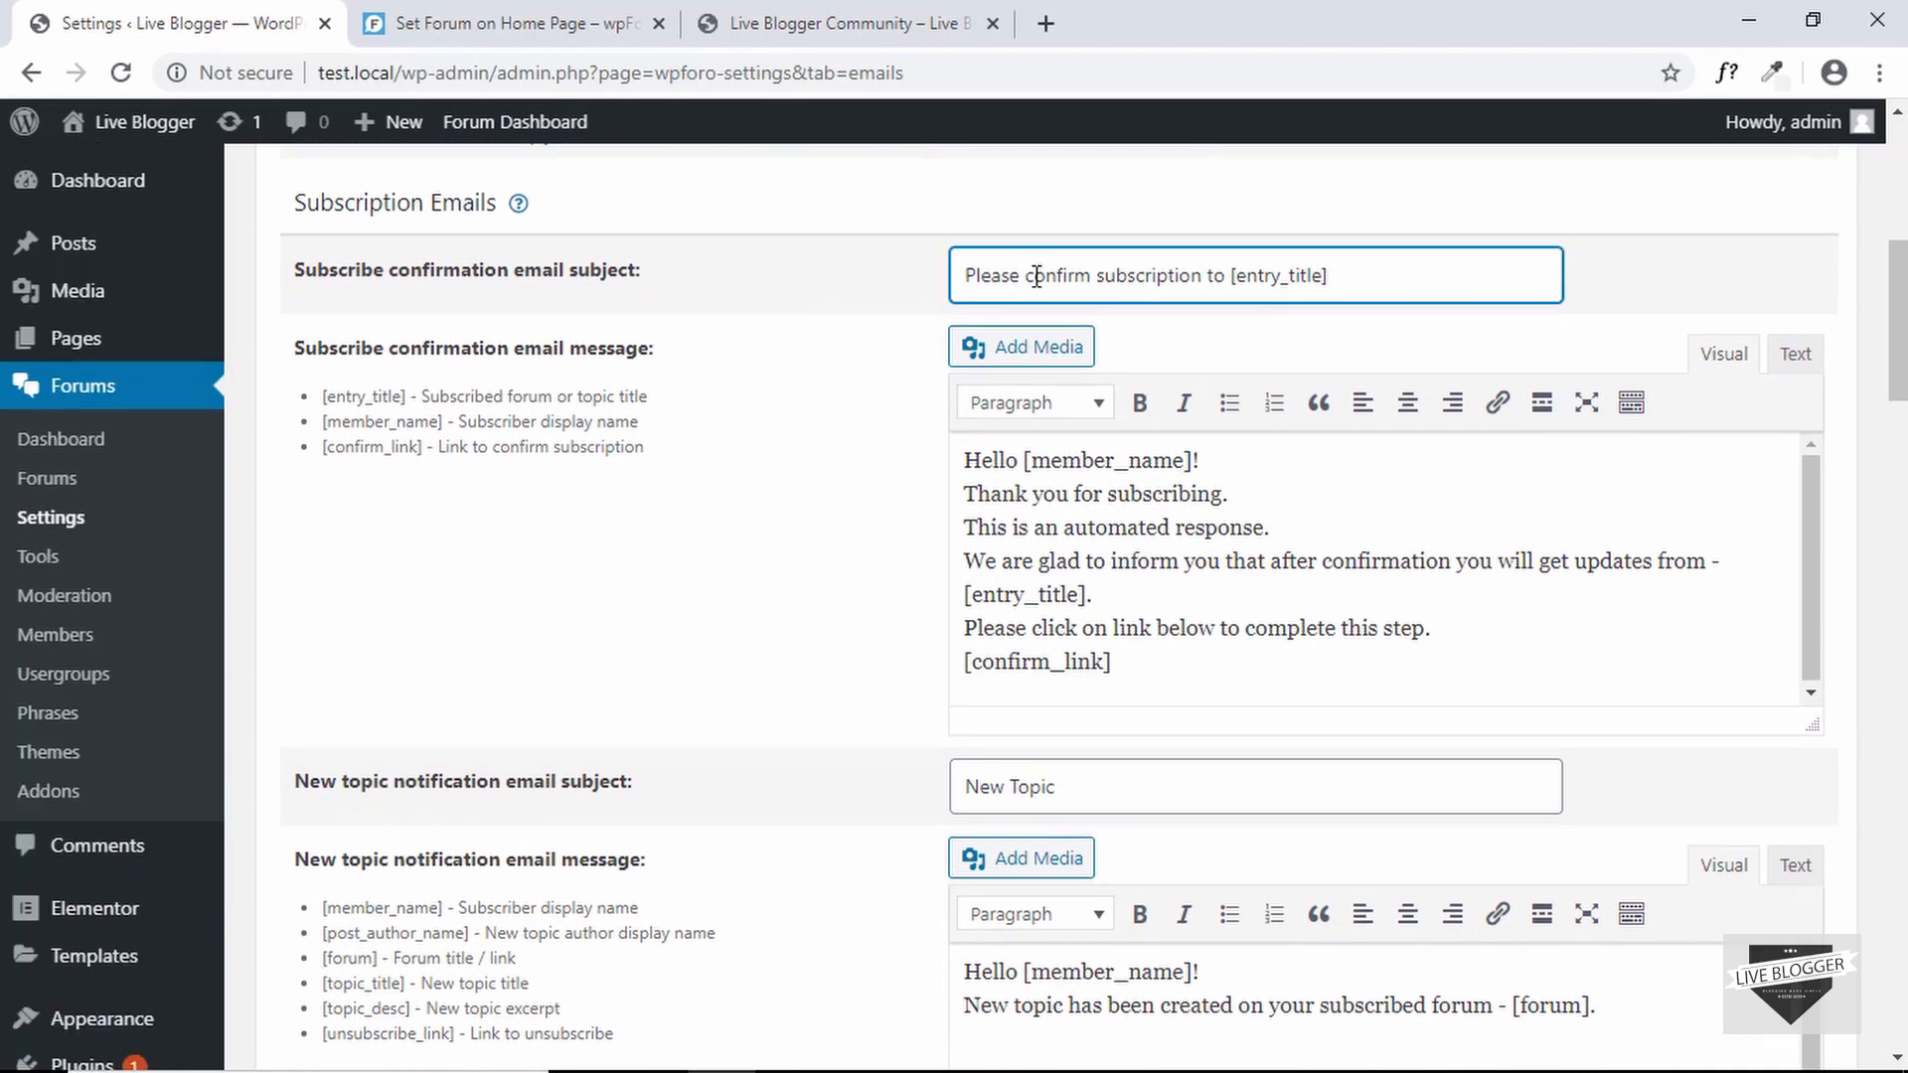
pyautogui.click(748, 266)
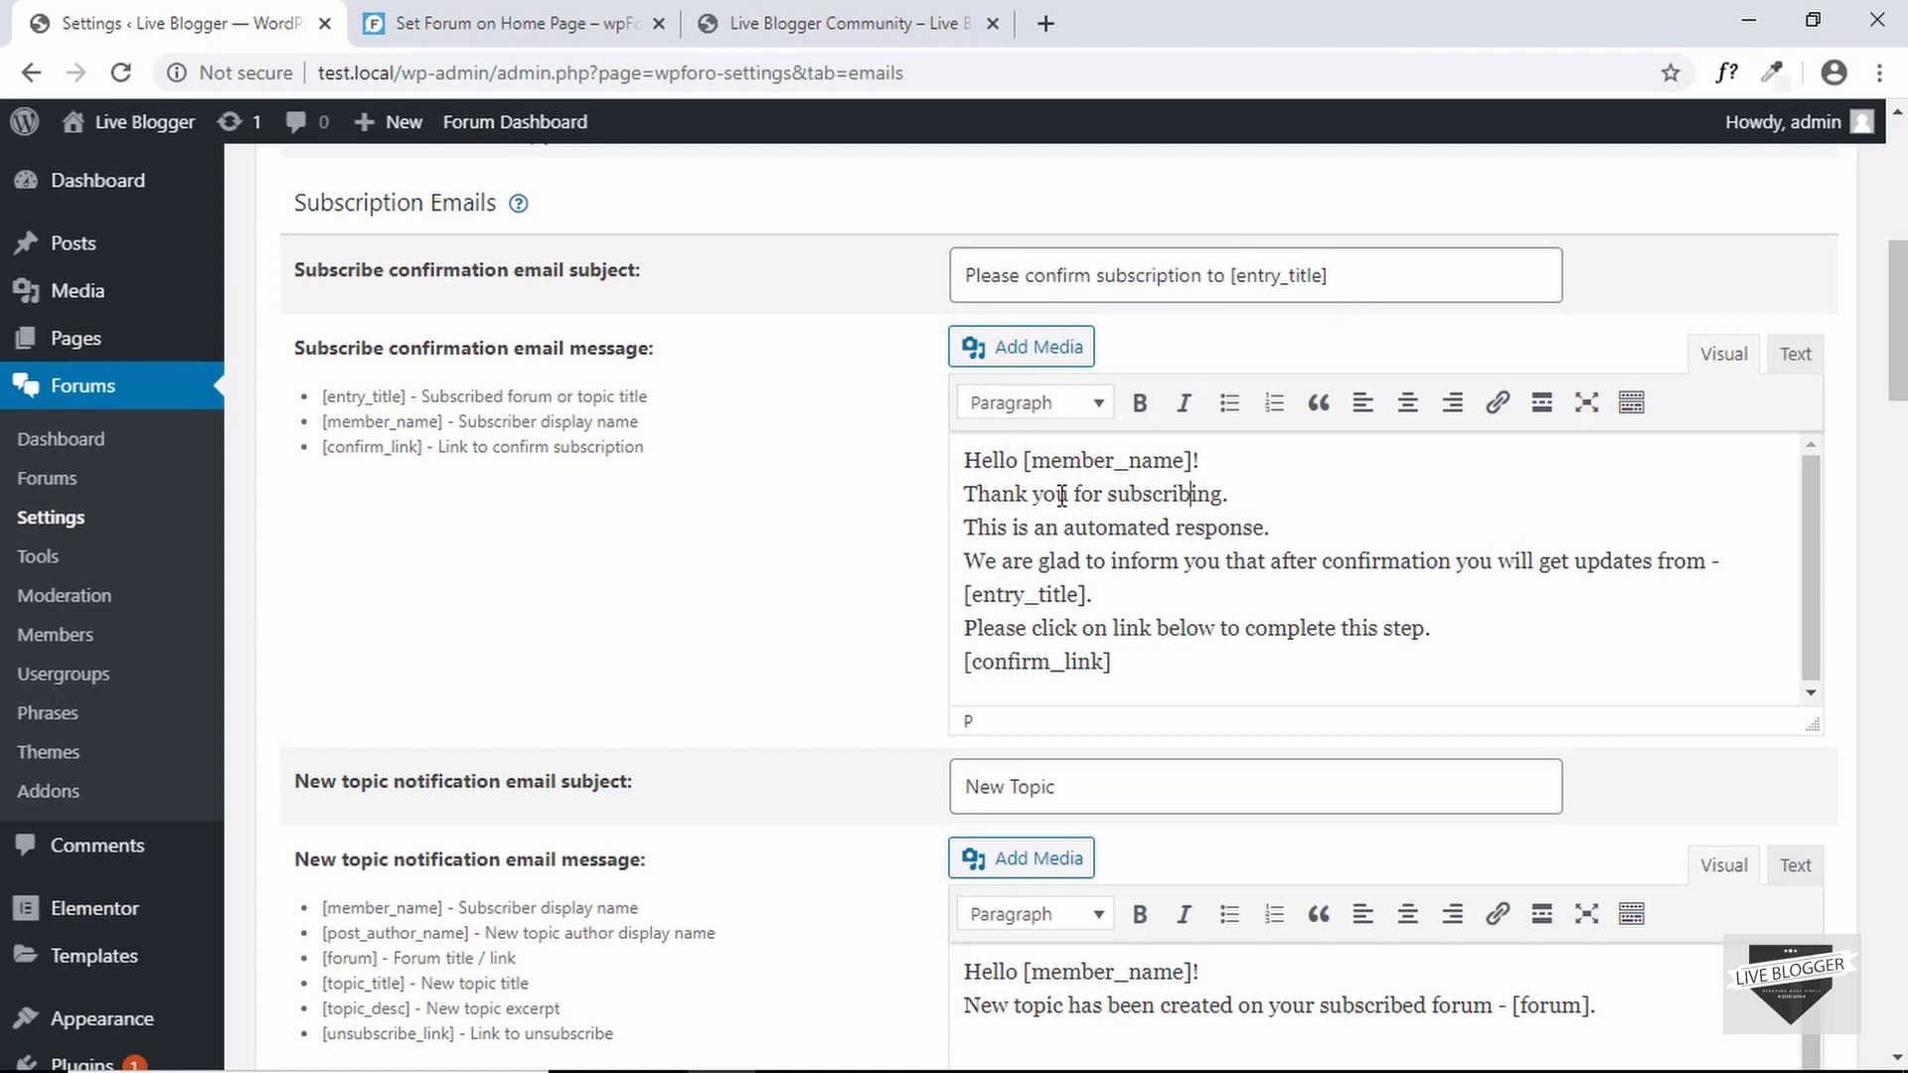
pyautogui.moveTo(1033, 459); pyautogui.dragTo(1195, 459)
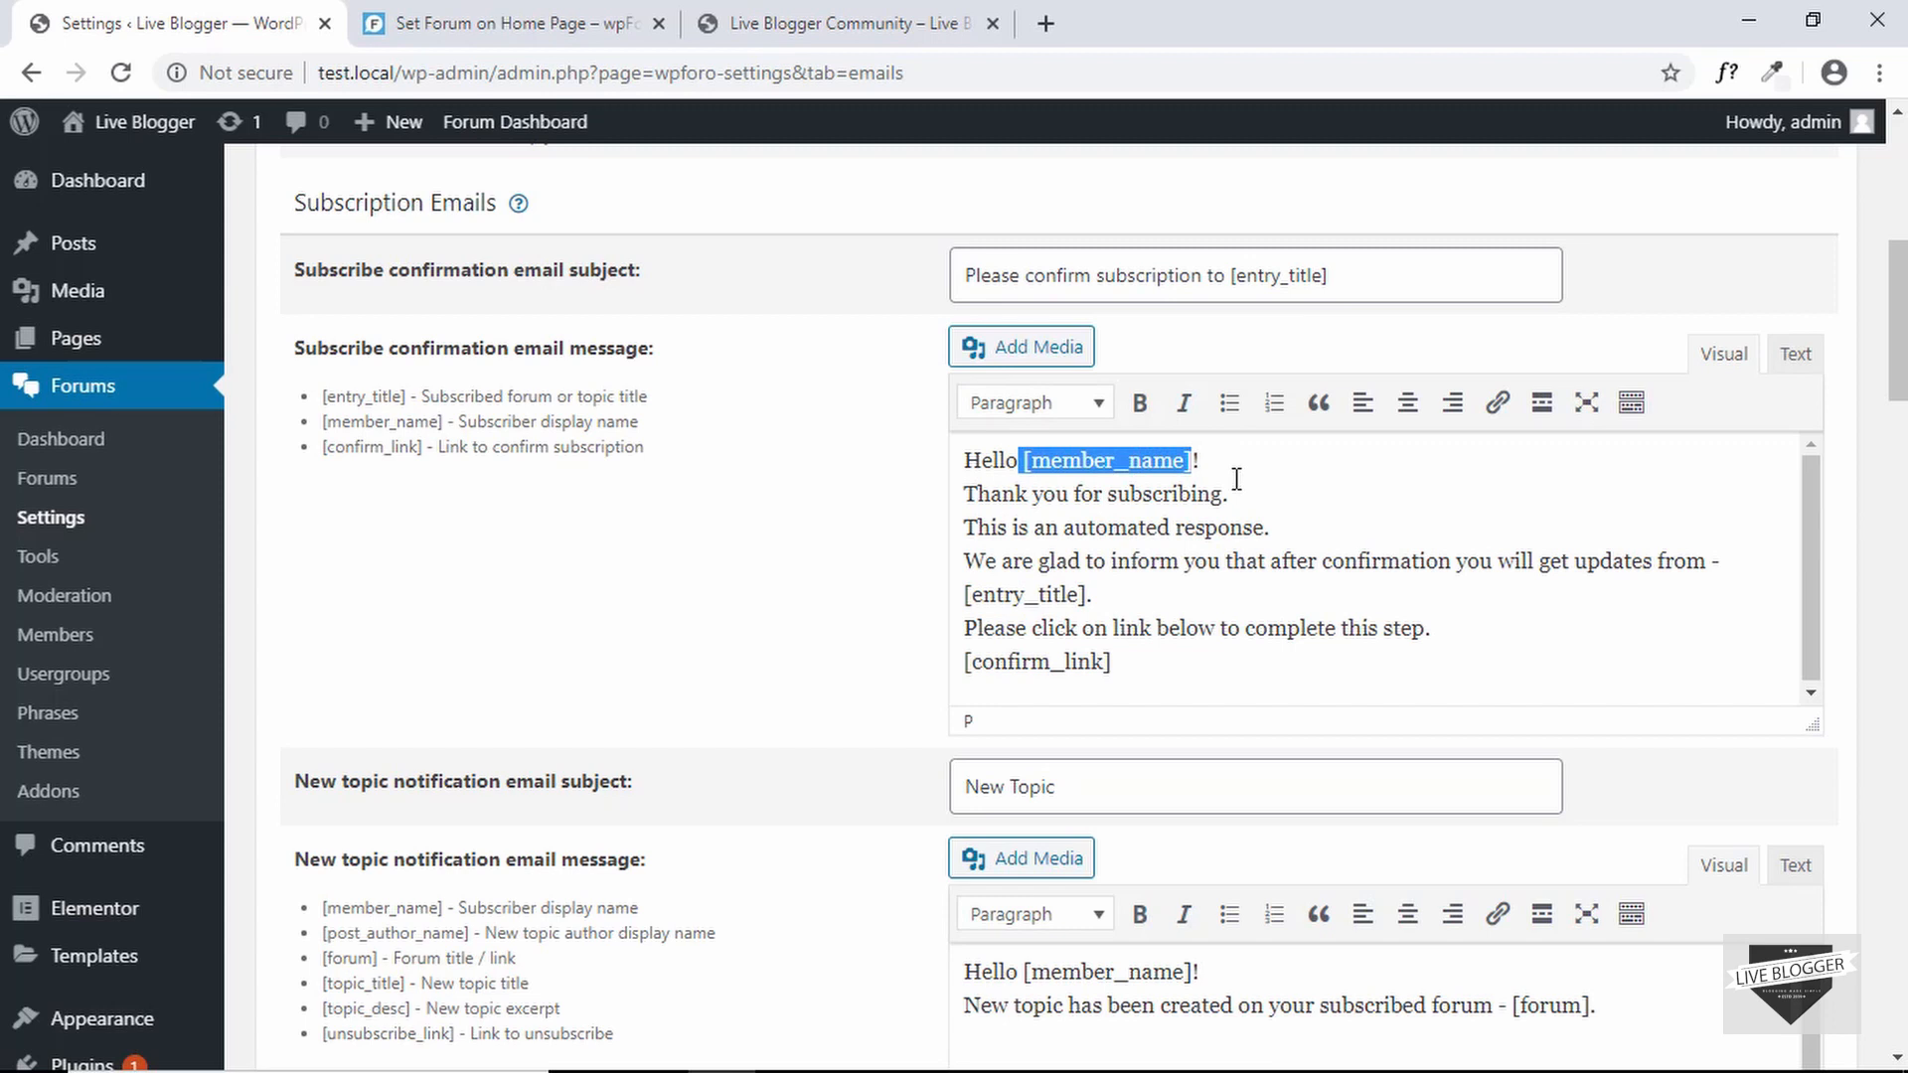
pyautogui.click(1222, 564)
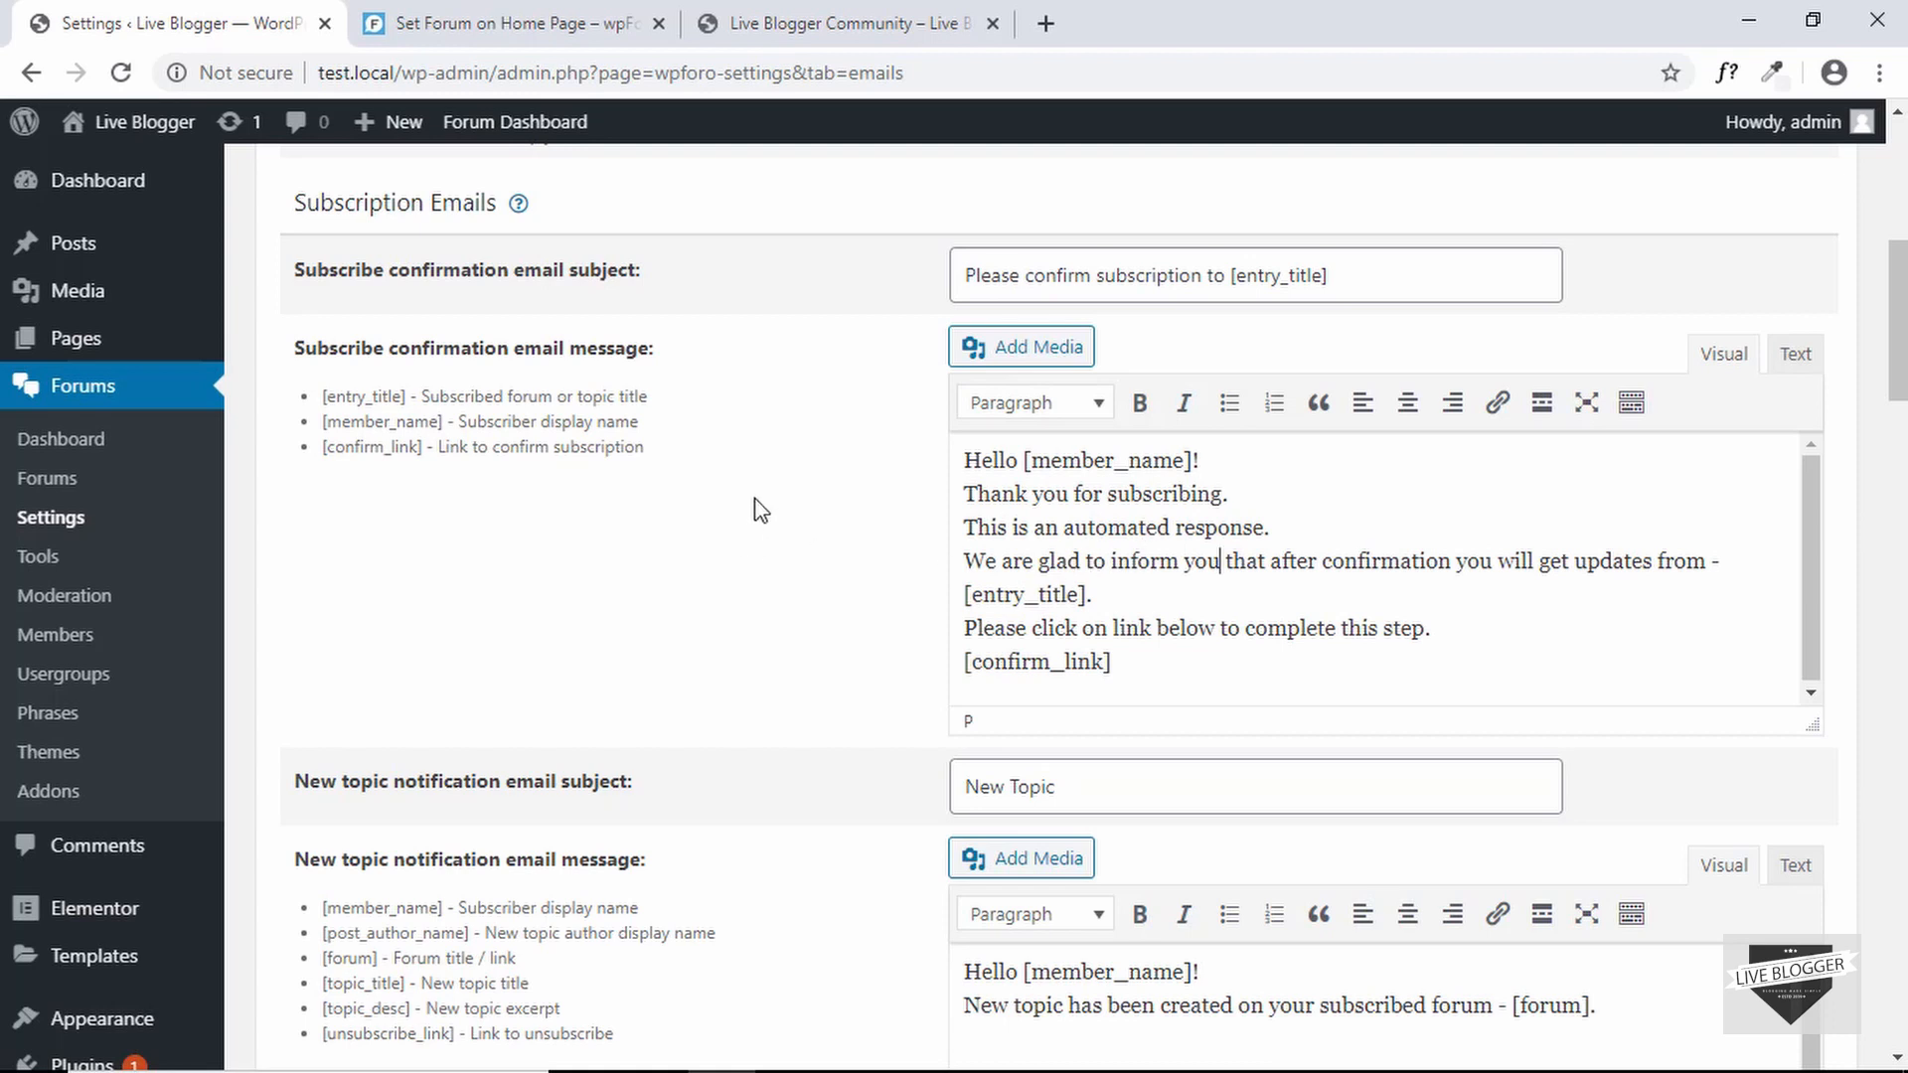
pyautogui.scroll(-4, 775, 503)
pyautogui.scroll(-1, 777, 502)
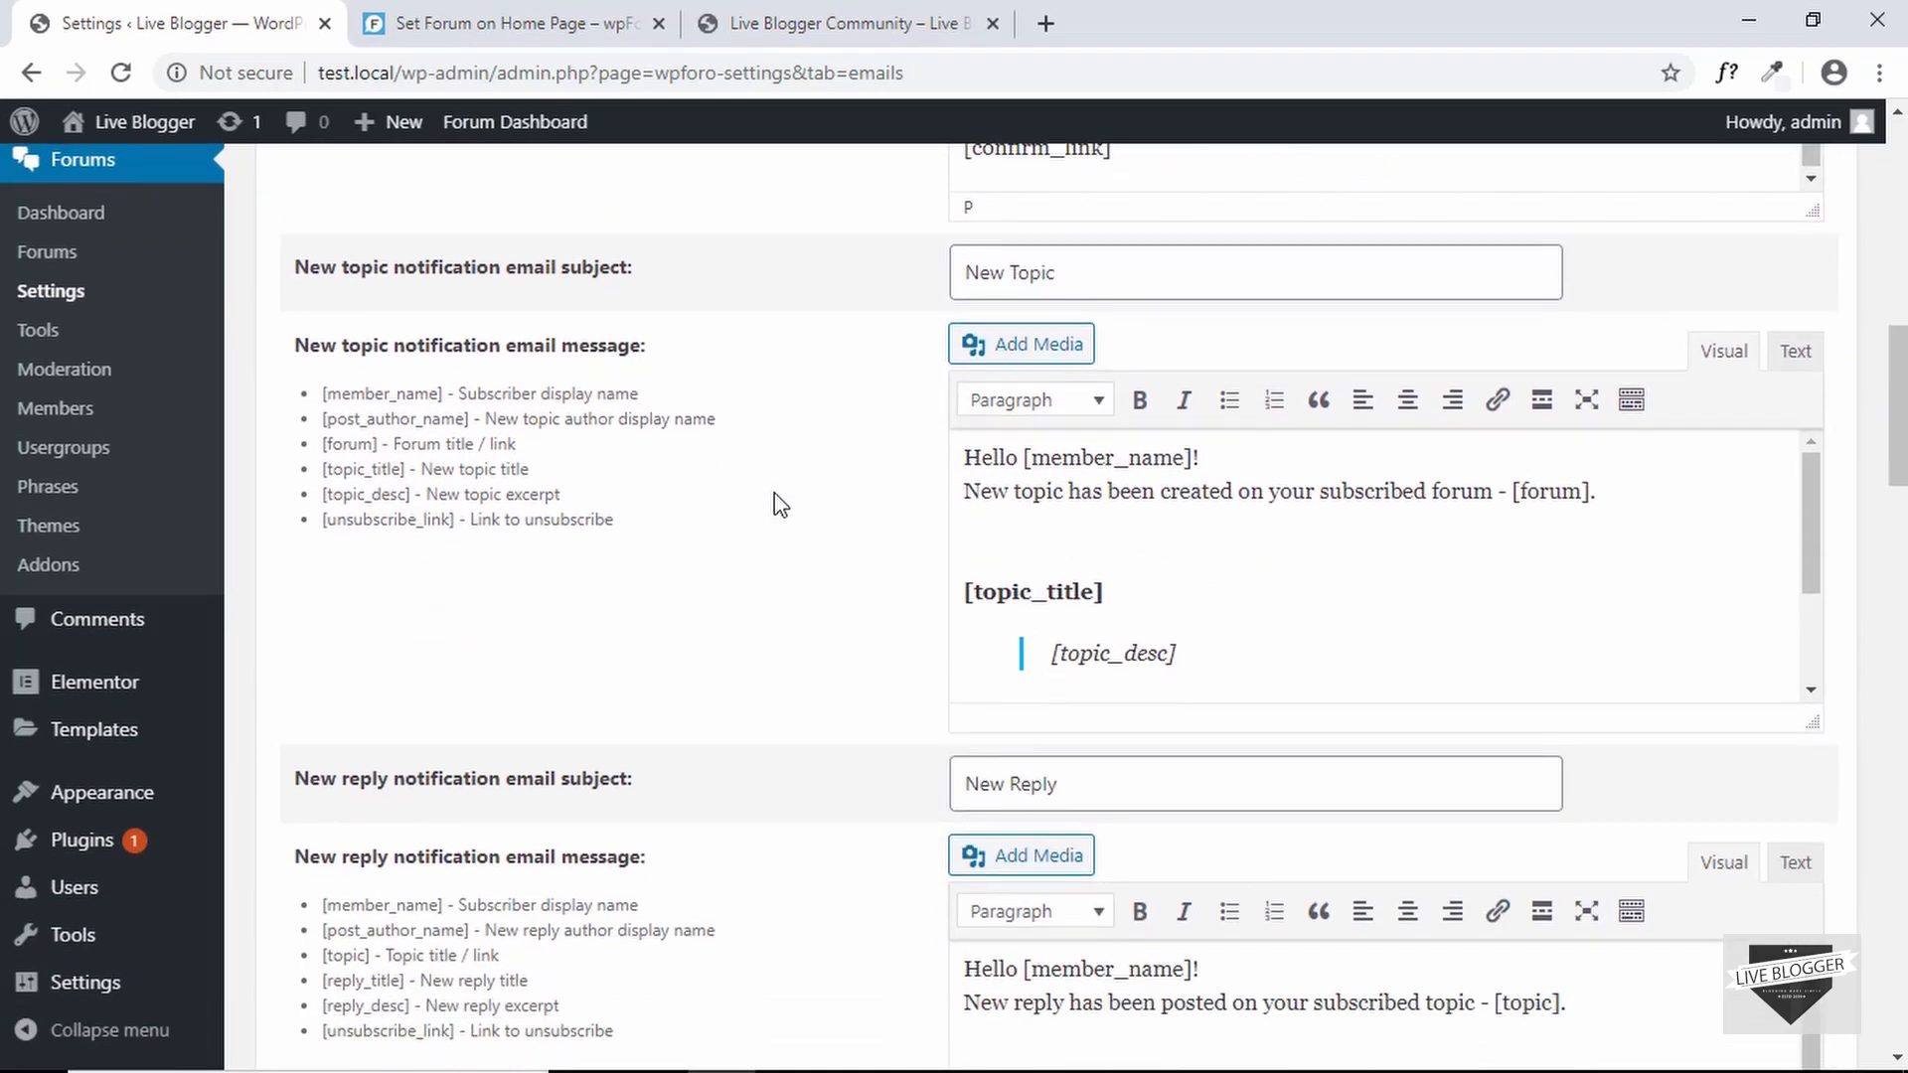
pyautogui.scroll(-10, 790, 489)
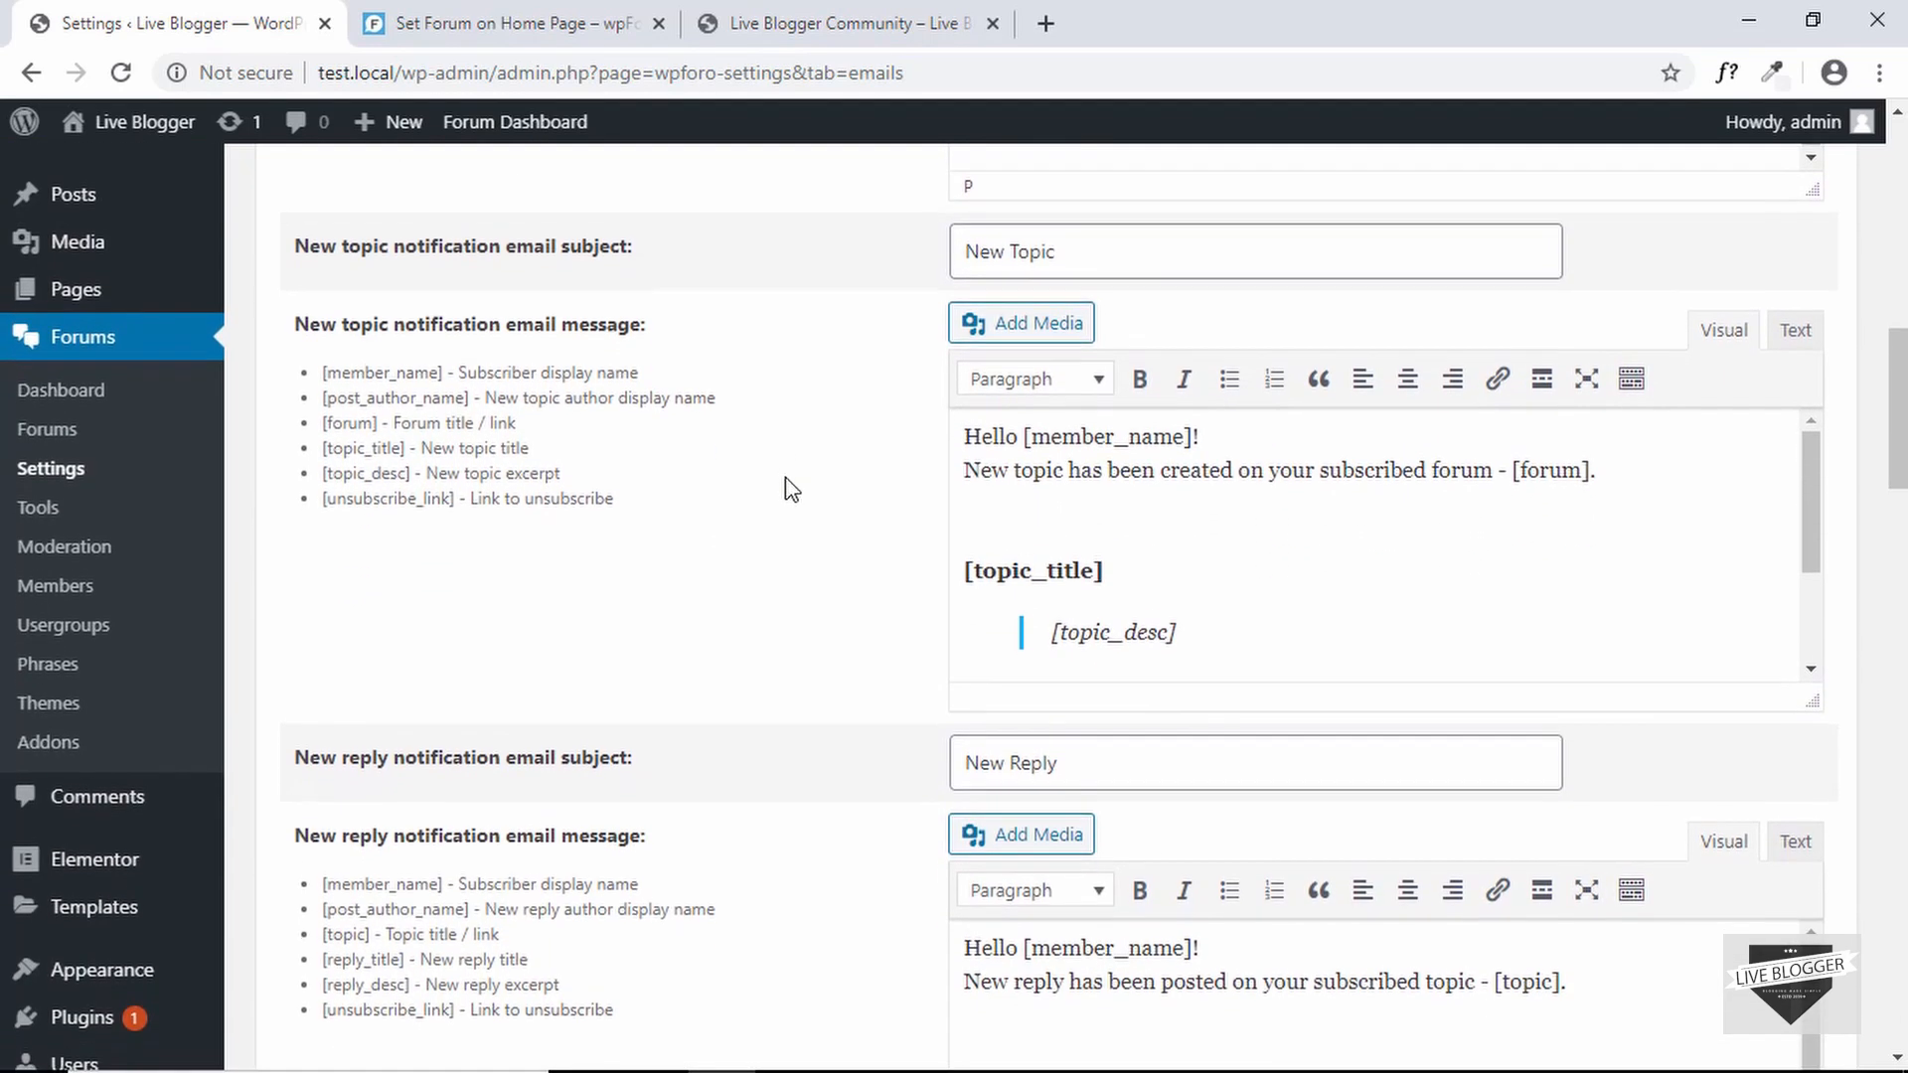
pyautogui.scroll(-15, 791, 489)
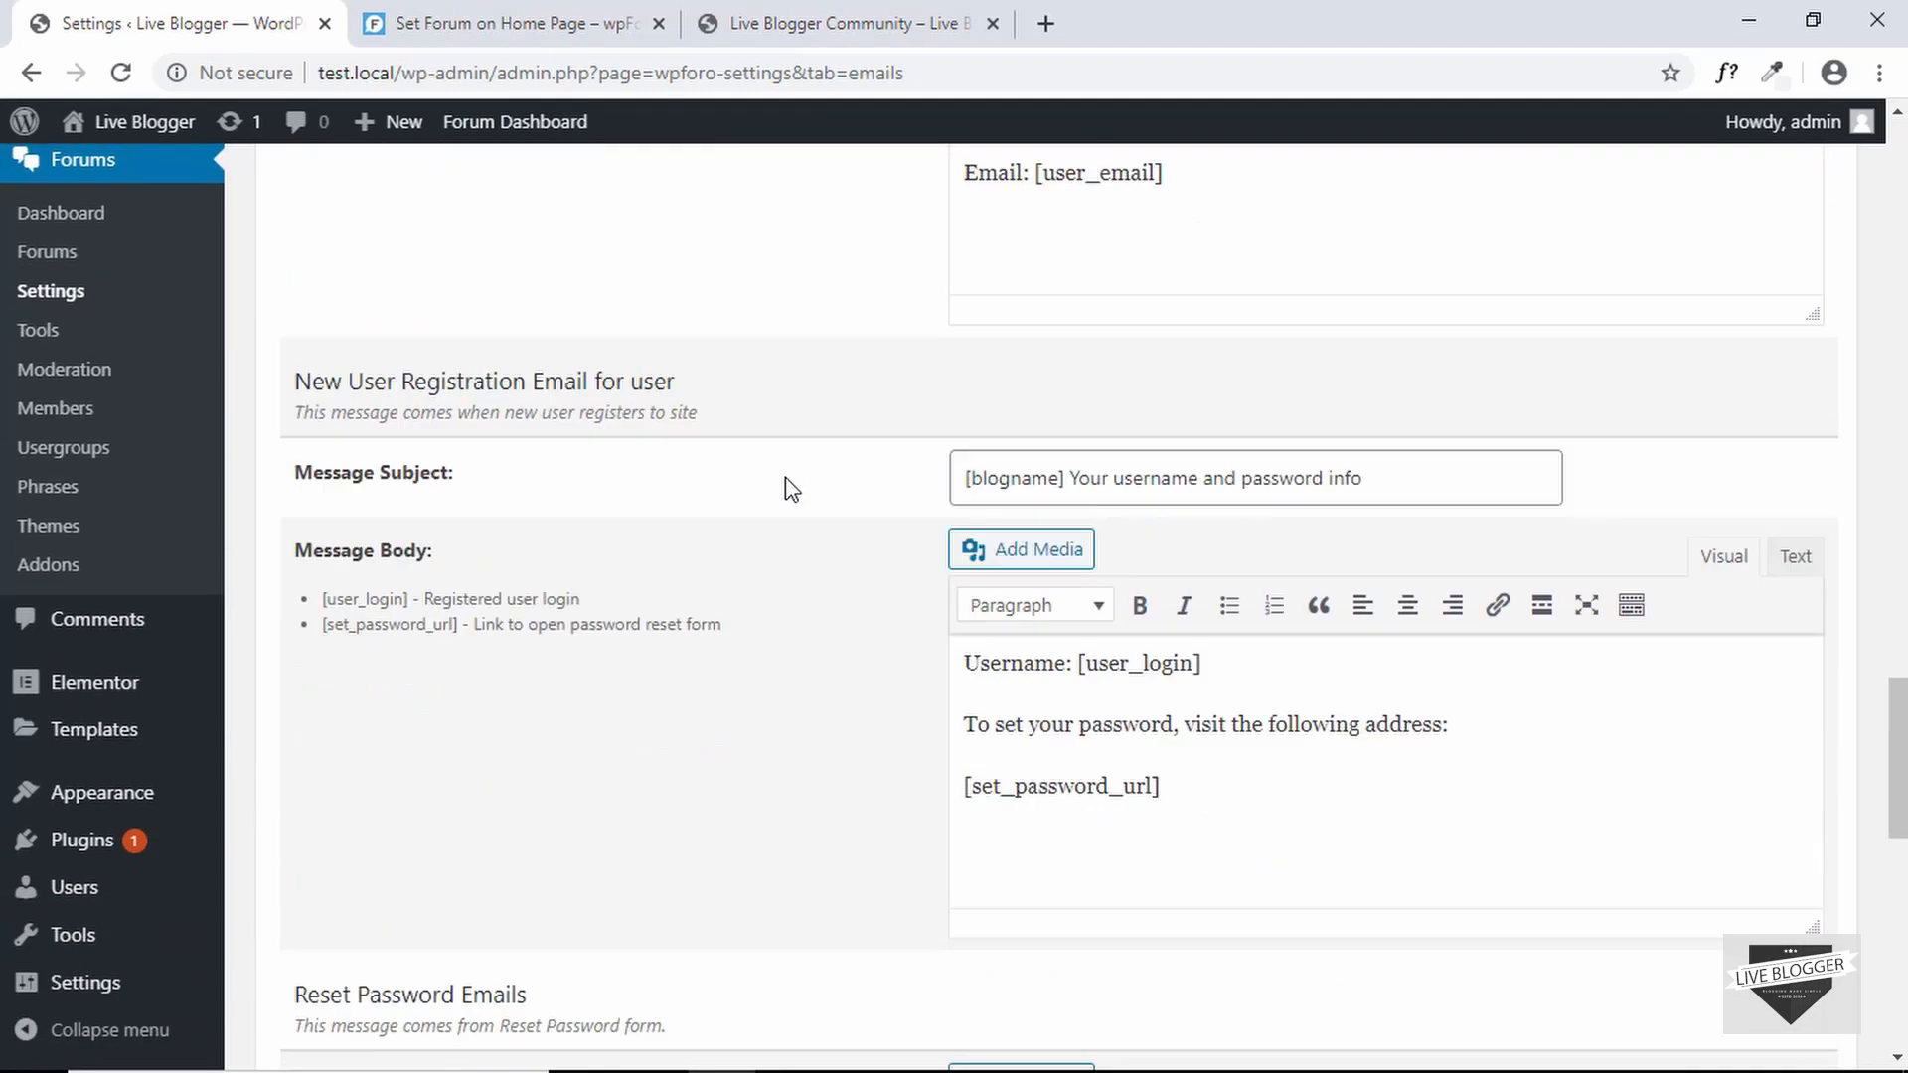
pyautogui.scroll(20, 791, 489)
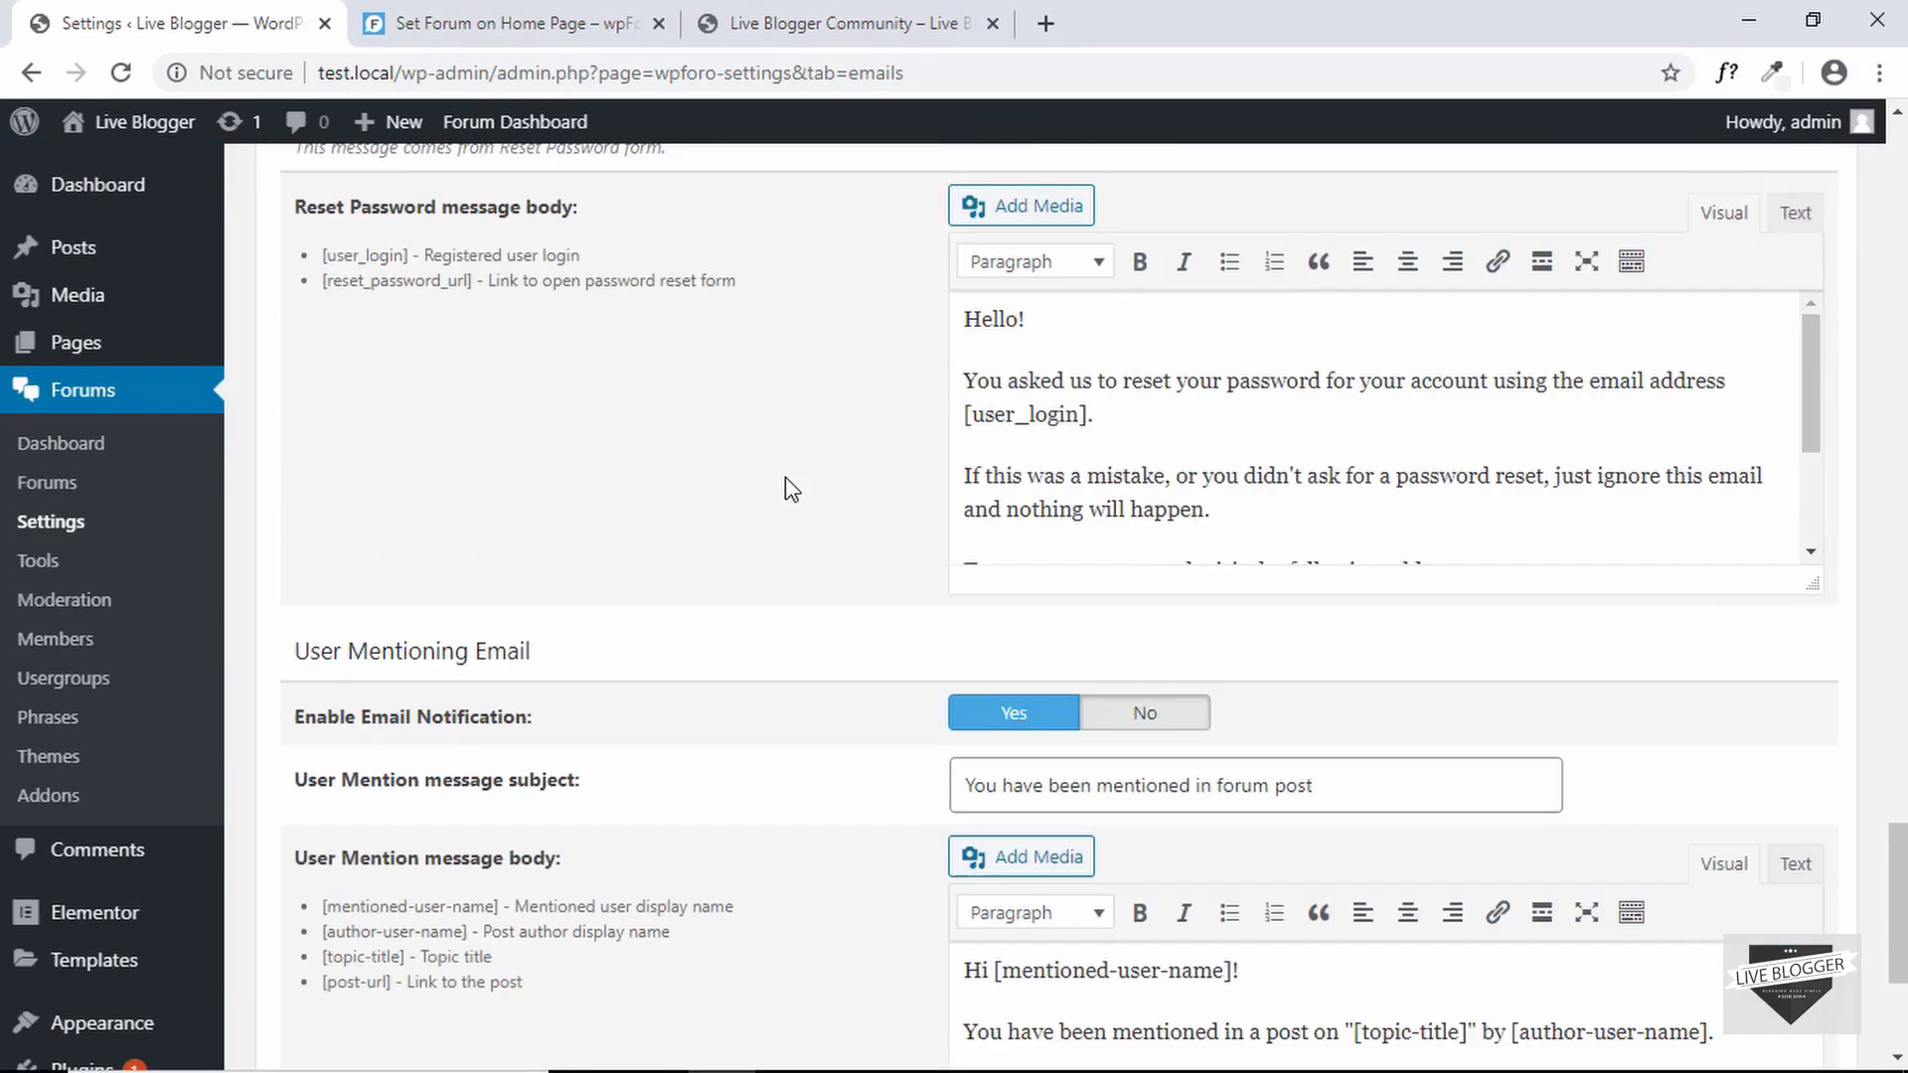
pyautogui.scroll(6, 790, 489)
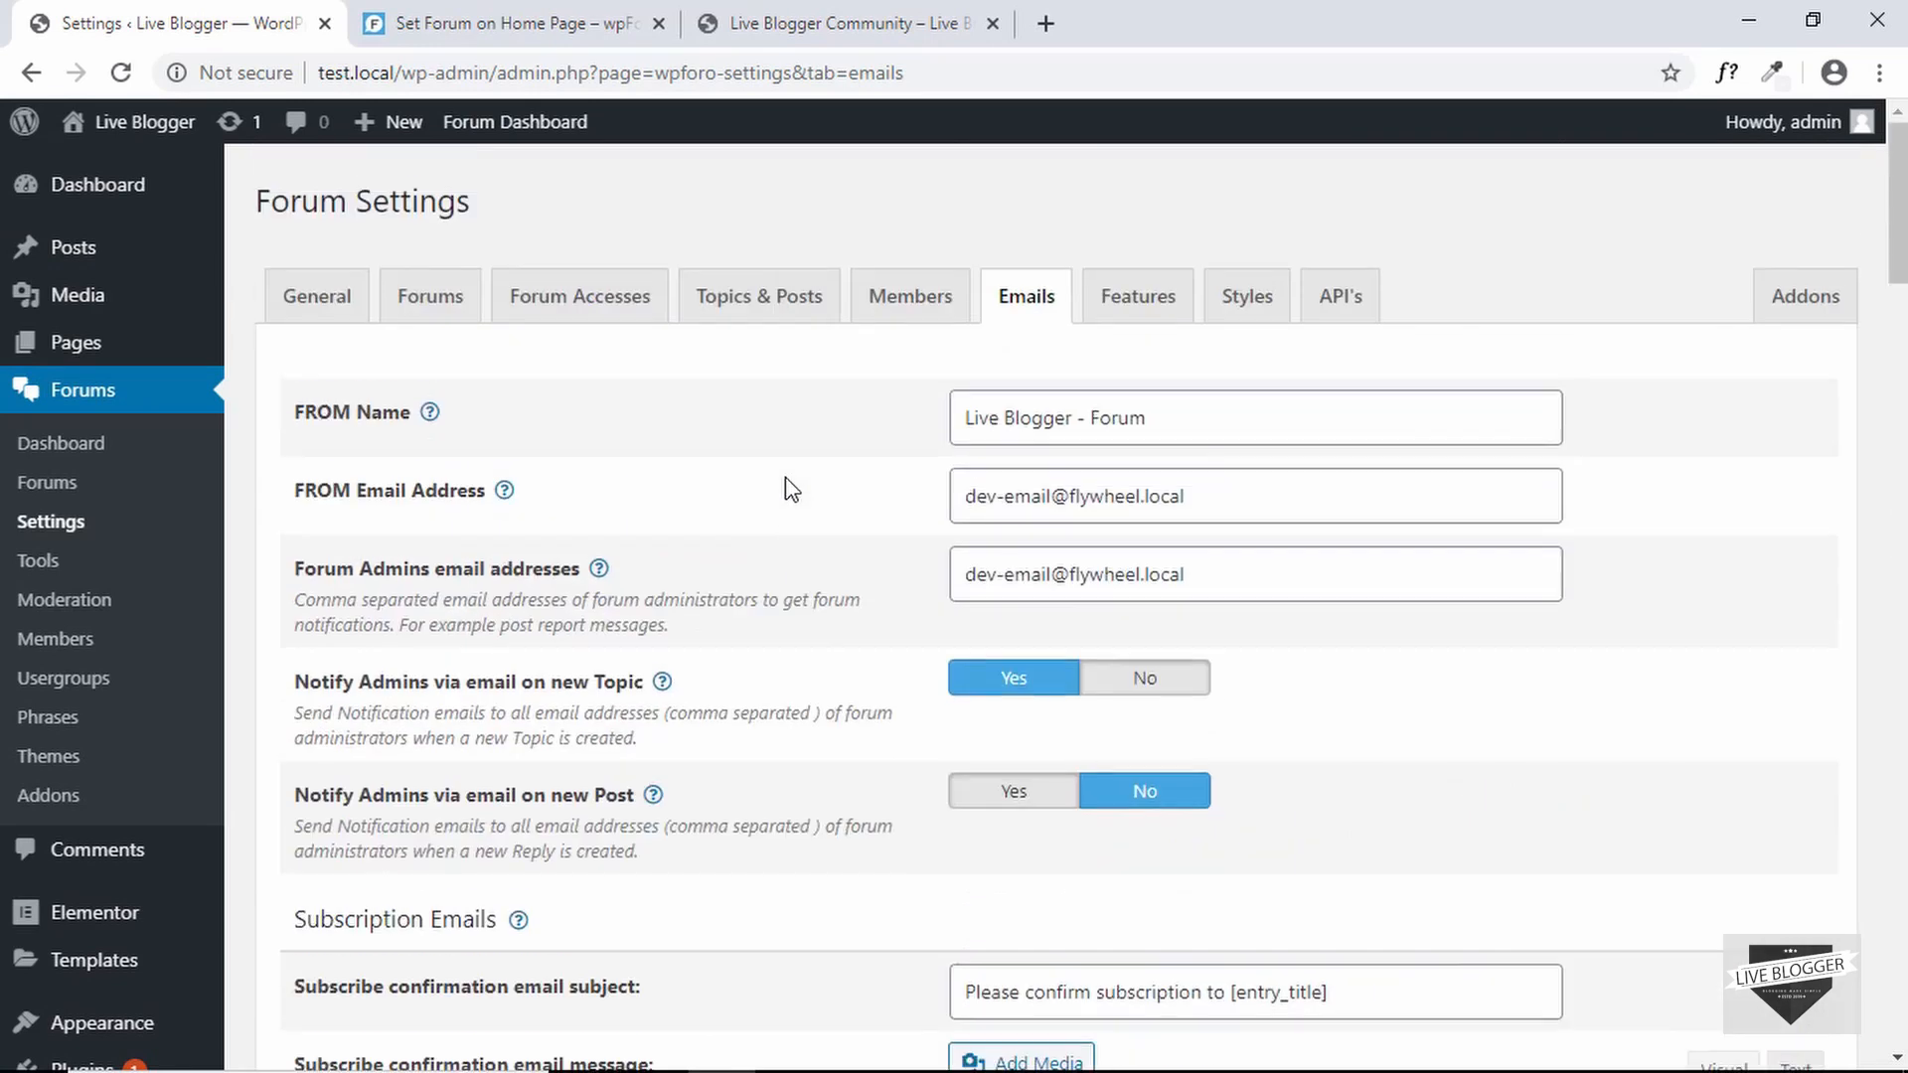
# - Open the Features settings and examine the display toggles such as the admin bar for members, page title, menu bar, top search and breadcrumb
pyautogui.click(1143, 308)
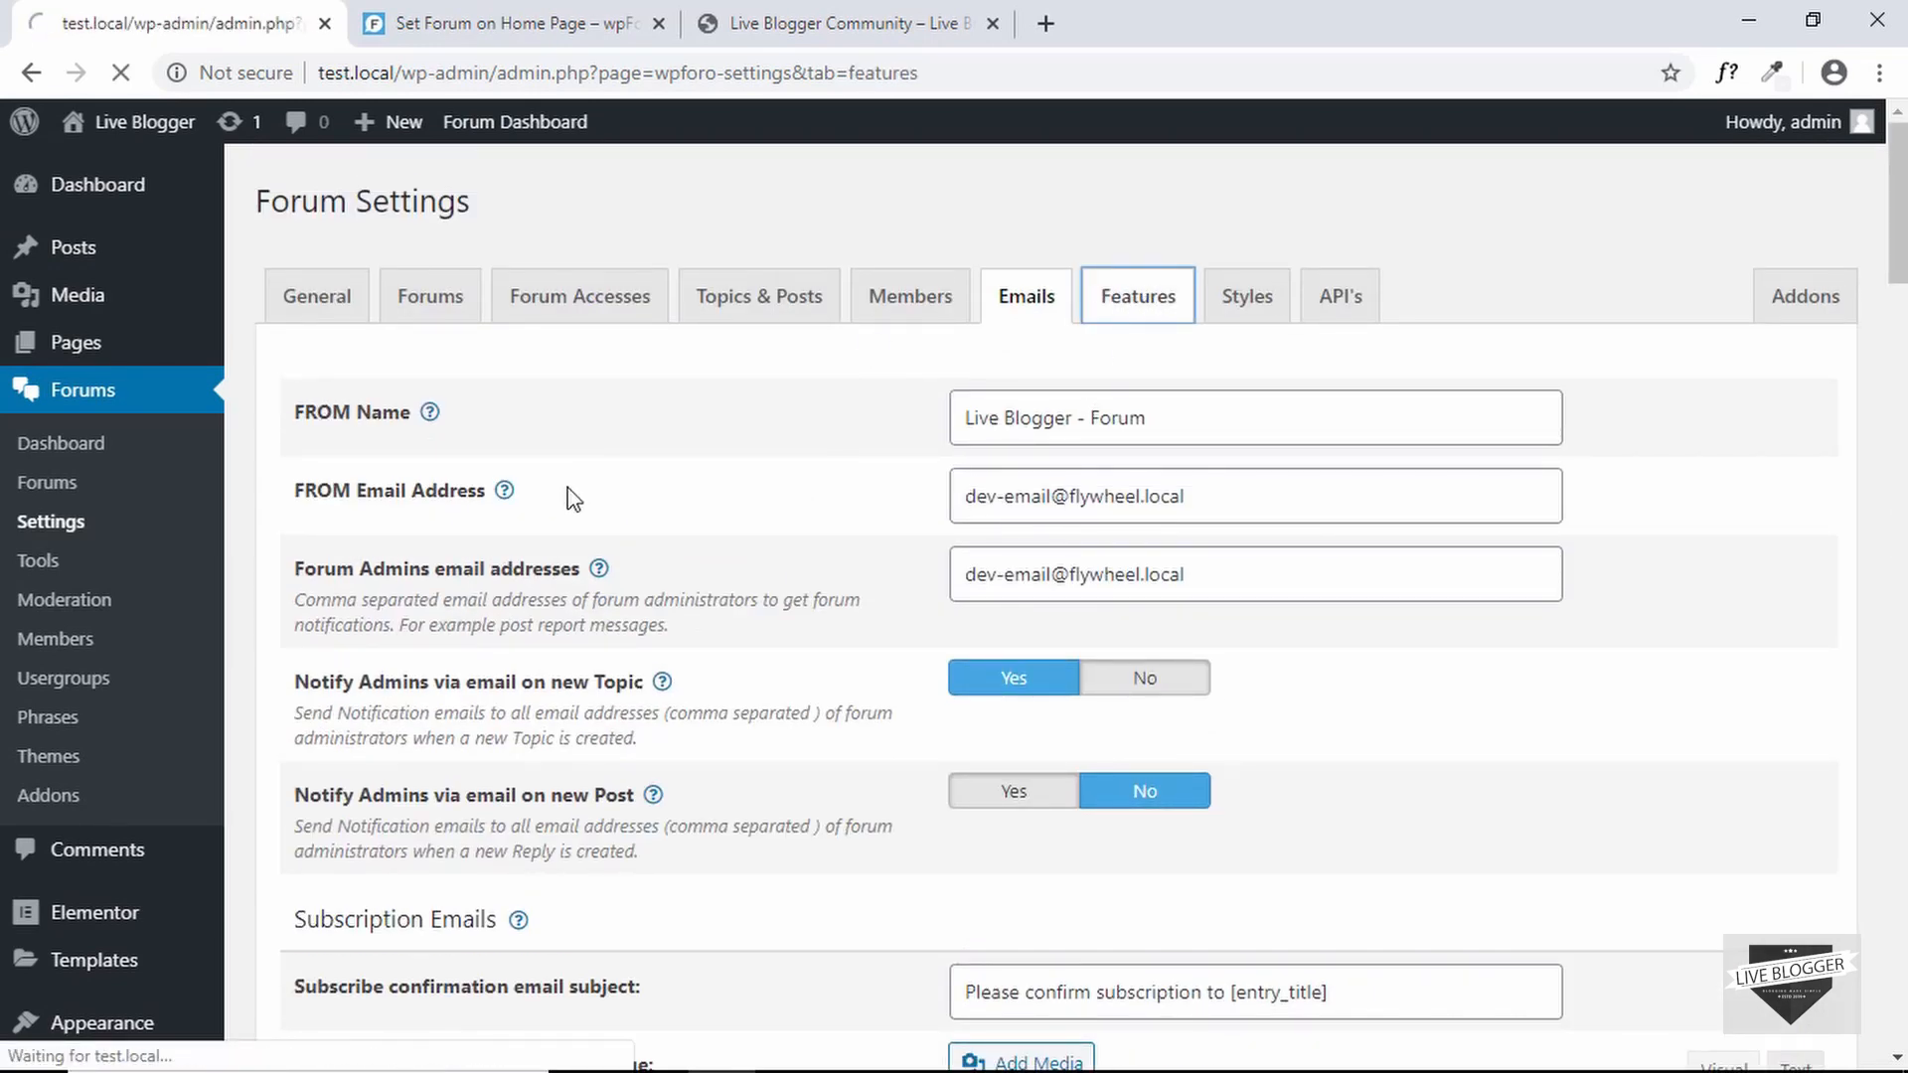
pyautogui.scroll(-3, 569, 497)
pyautogui.scroll(1, 574, 497)
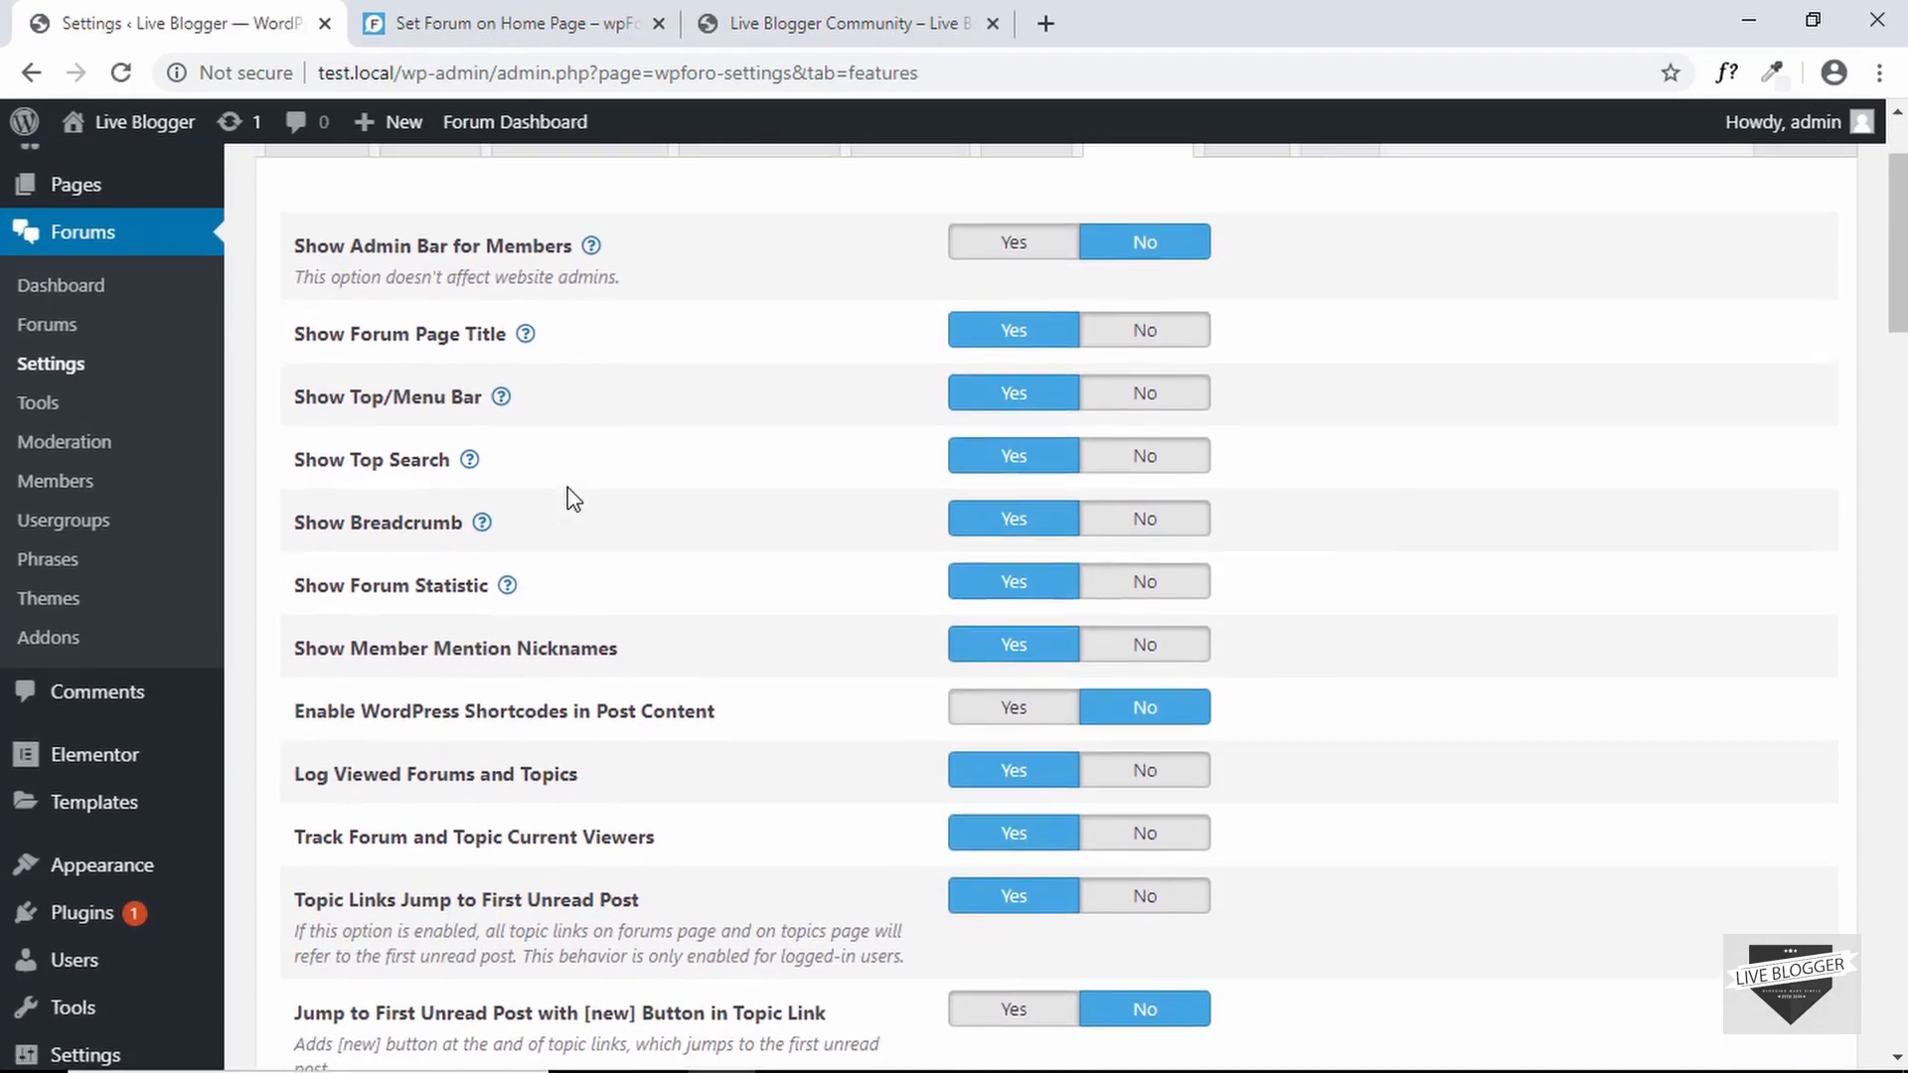
pyautogui.scroll(-3, 573, 497)
pyautogui.scroll(-7, 571, 497)
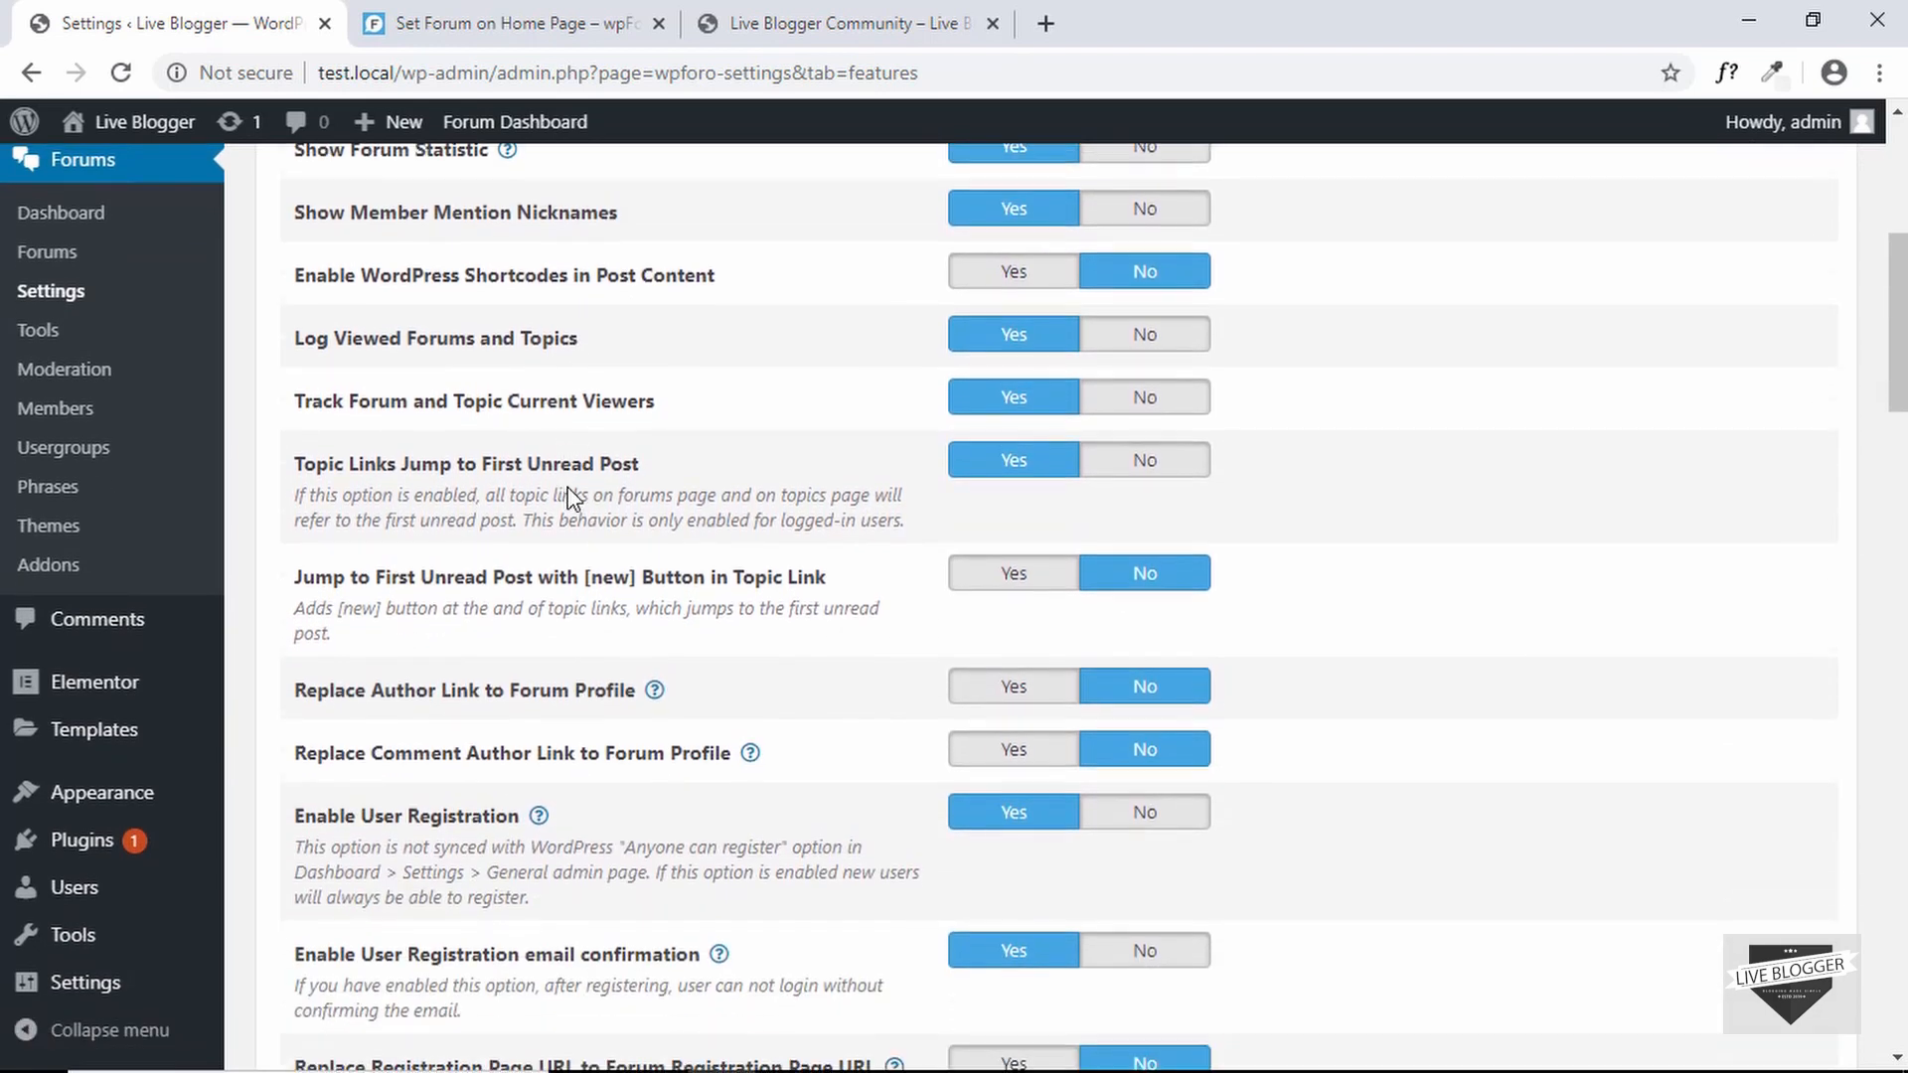
pyautogui.scroll(14, 571, 499)
pyautogui.scroll(-1, 570, 502)
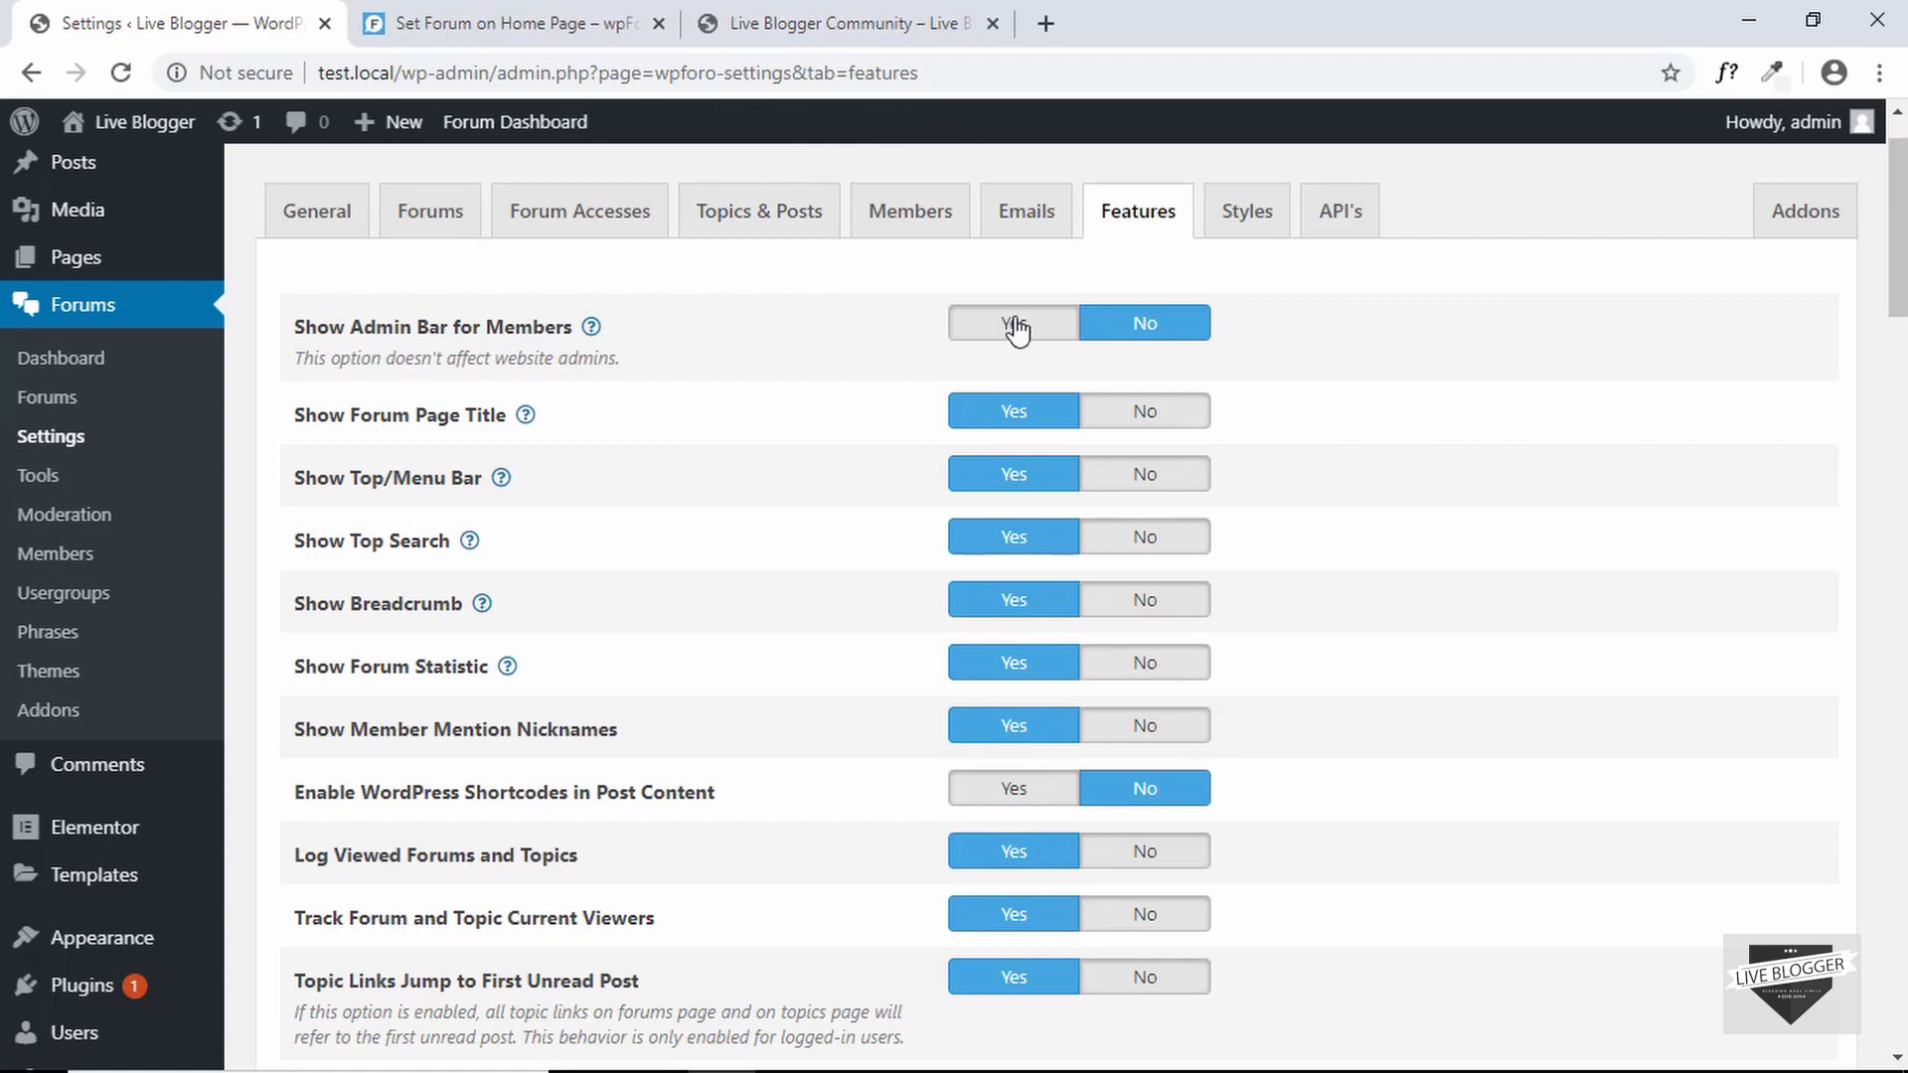
# - Review the remaining feature toggles, from unread post links and user registration to SEO, RSS feed, user notification and BuddyPress integration
pyautogui.scroll(-2, 926, 355)
pyautogui.scroll(1, 706, 344)
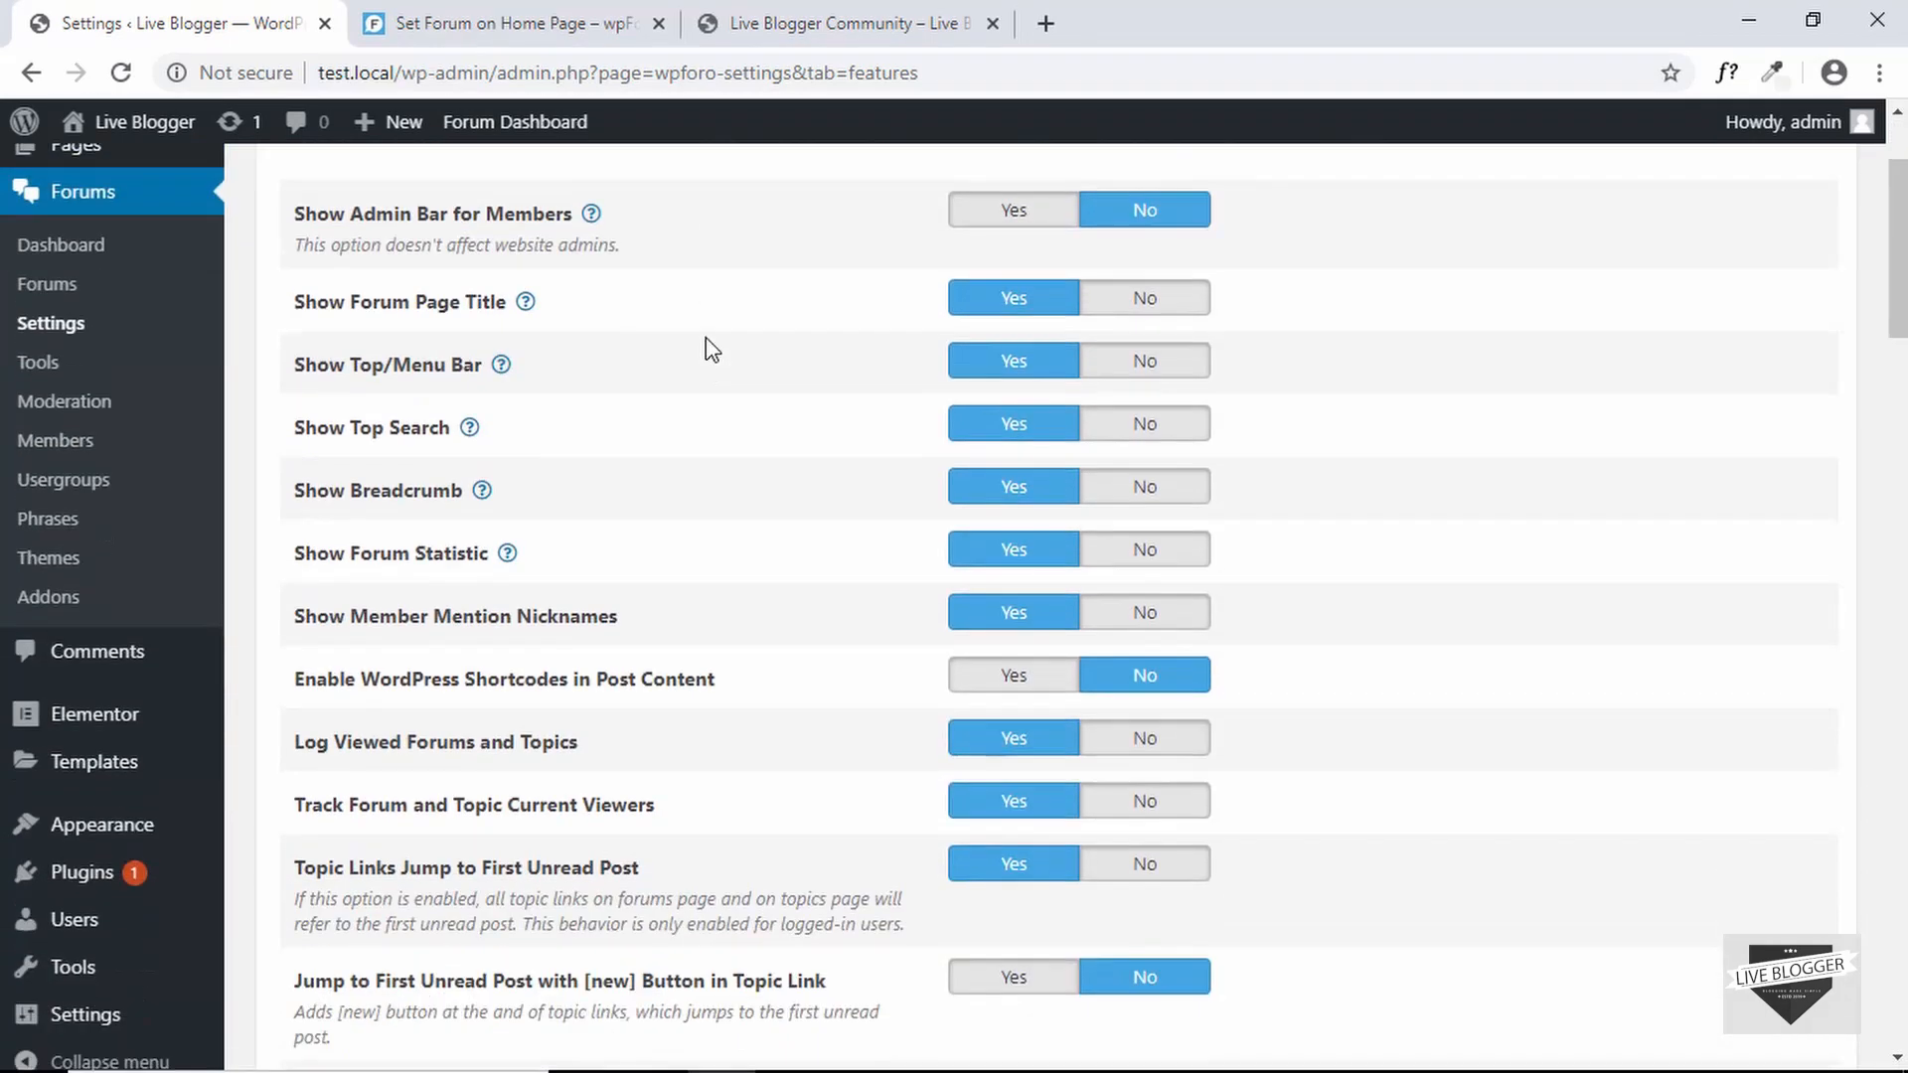
pyautogui.scroll(-3, 706, 345)
pyautogui.scroll(-10, 712, 348)
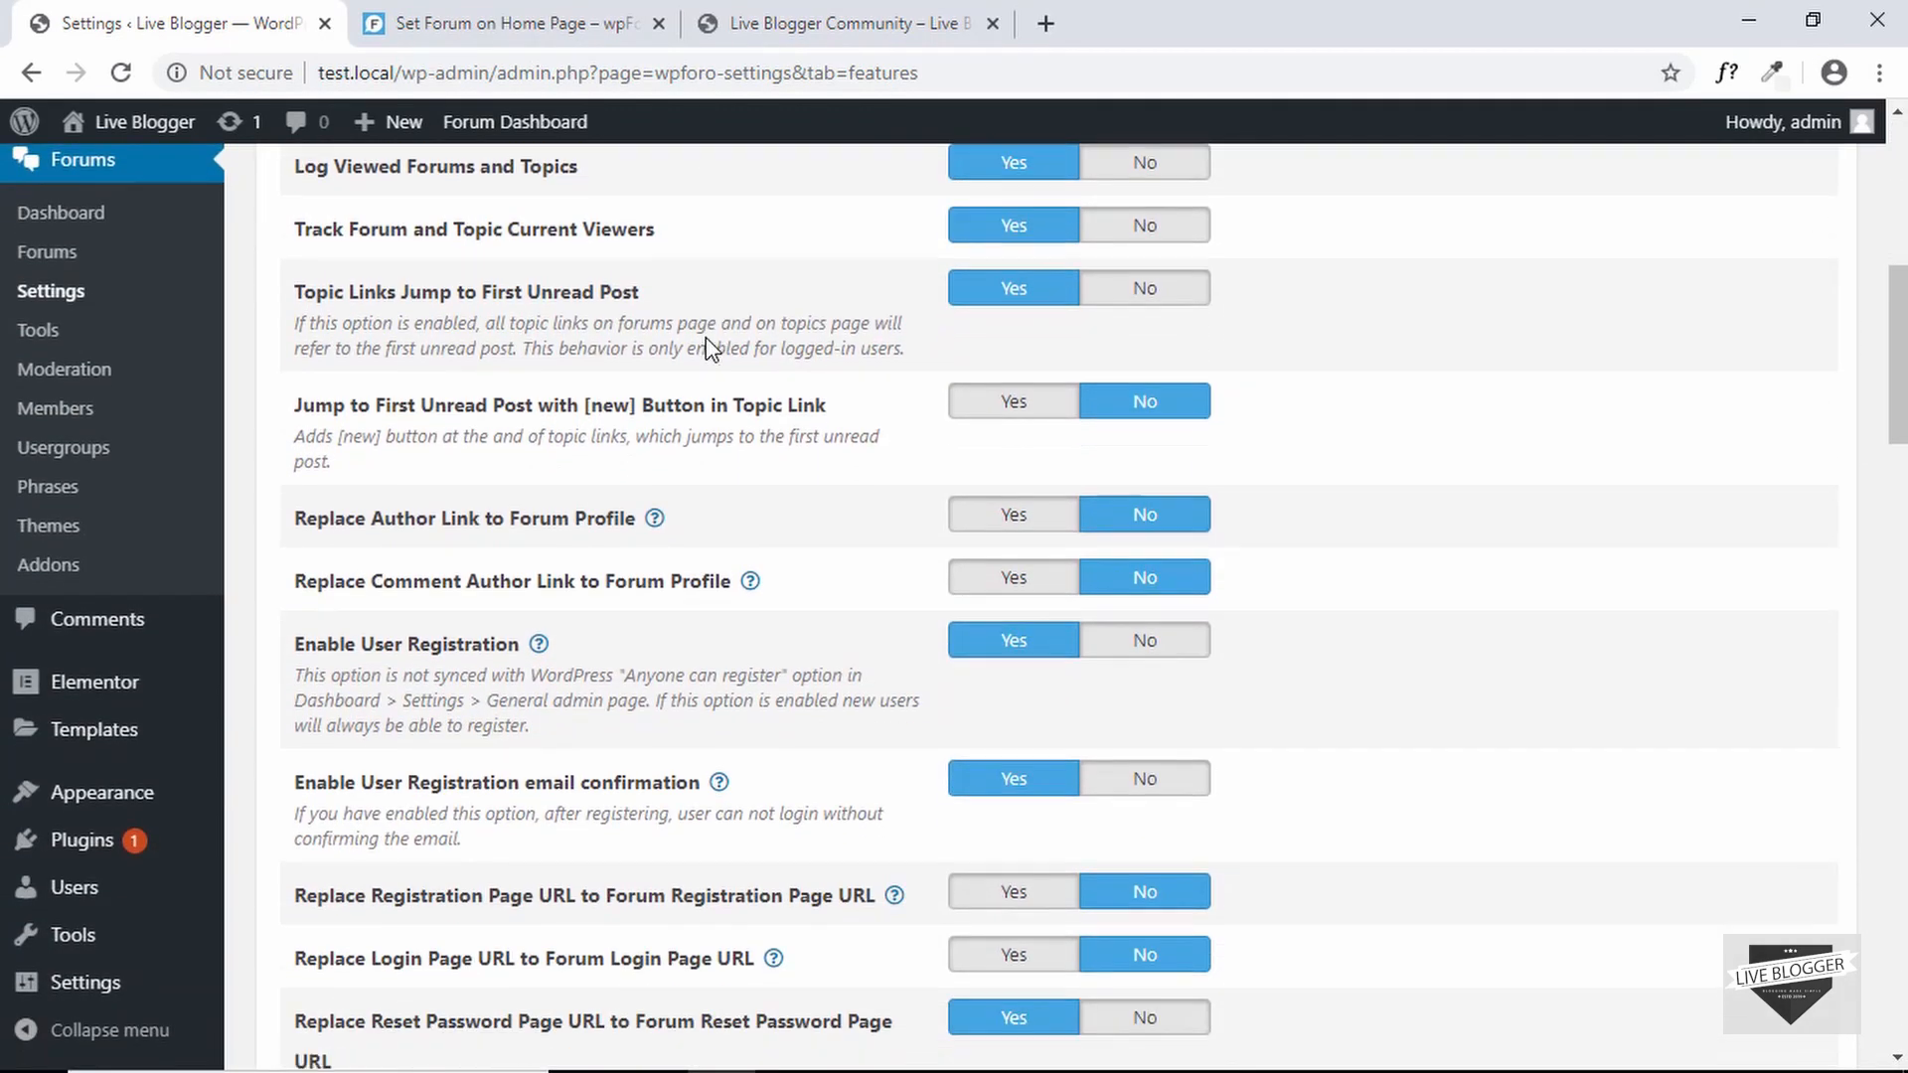
pyautogui.scroll(-8, 708, 341)
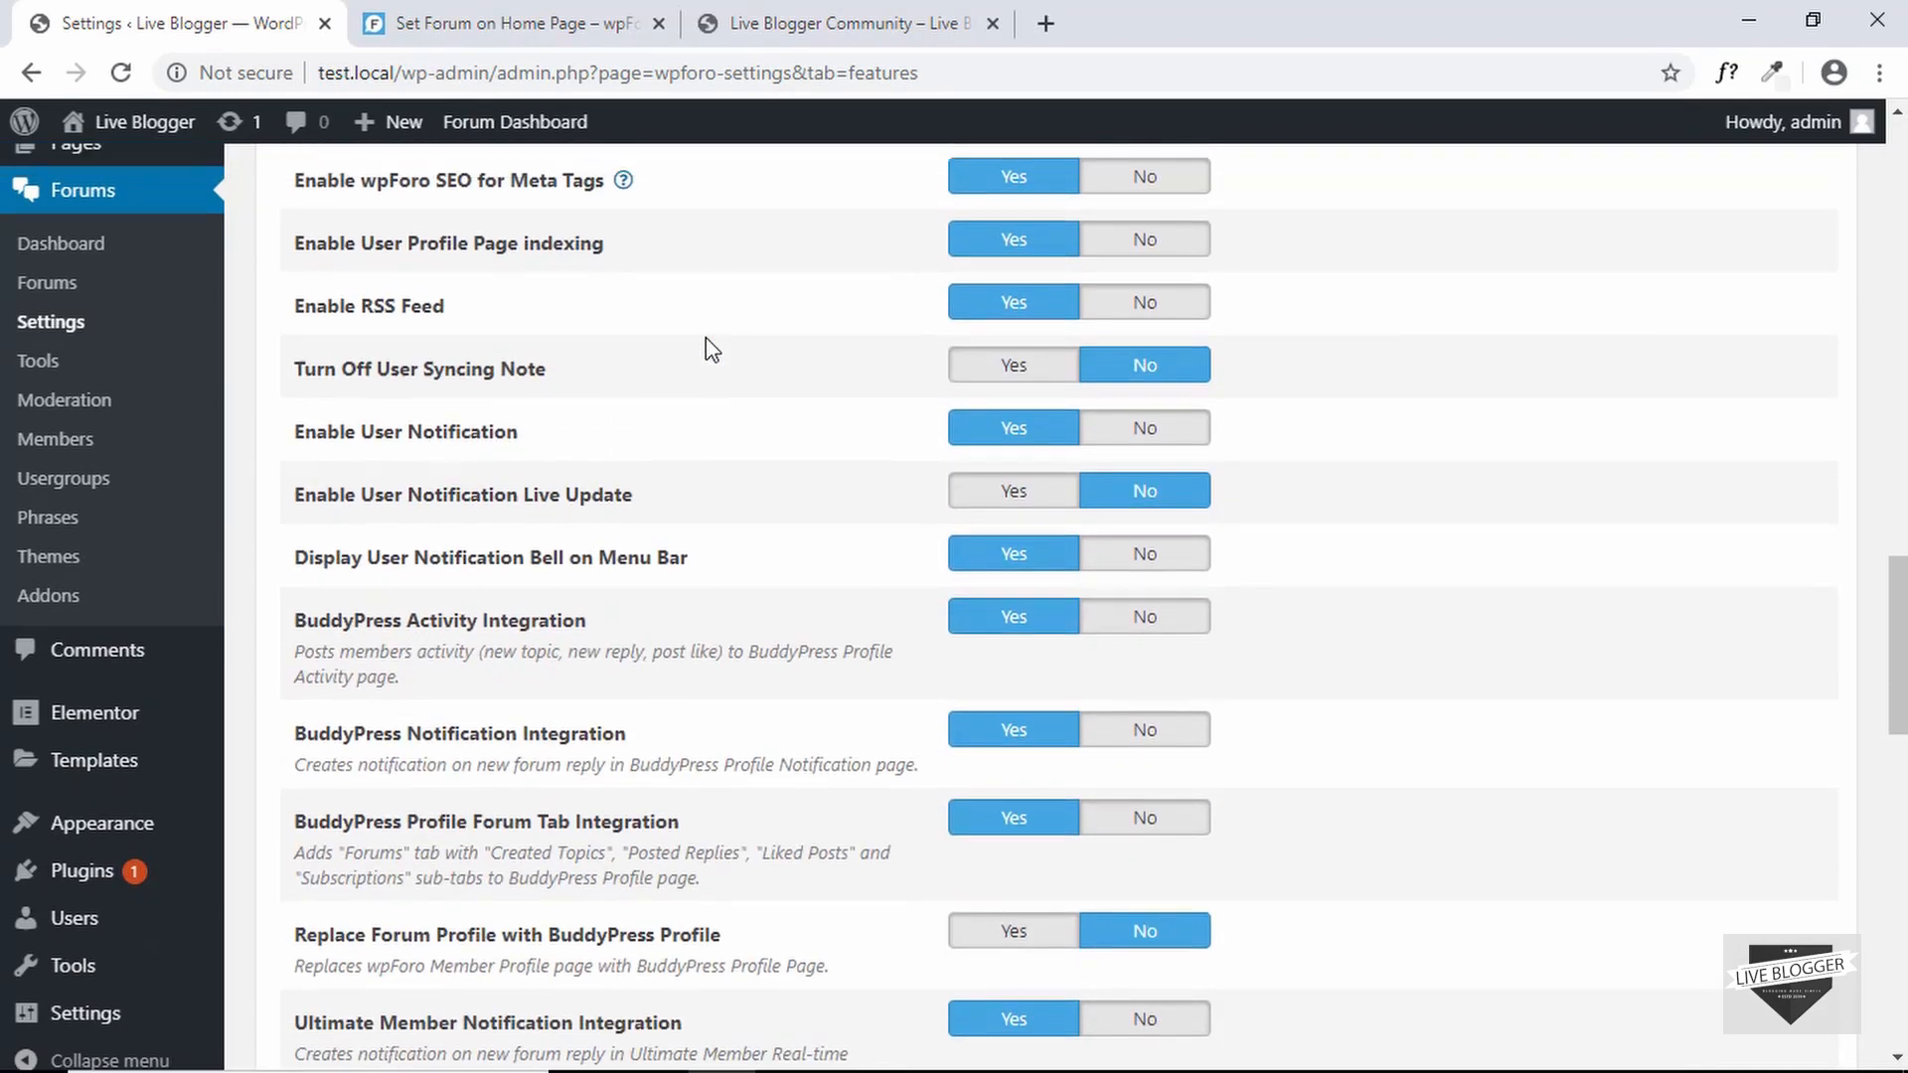
pyautogui.scroll(18, 708, 340)
pyautogui.scroll(4, 711, 349)
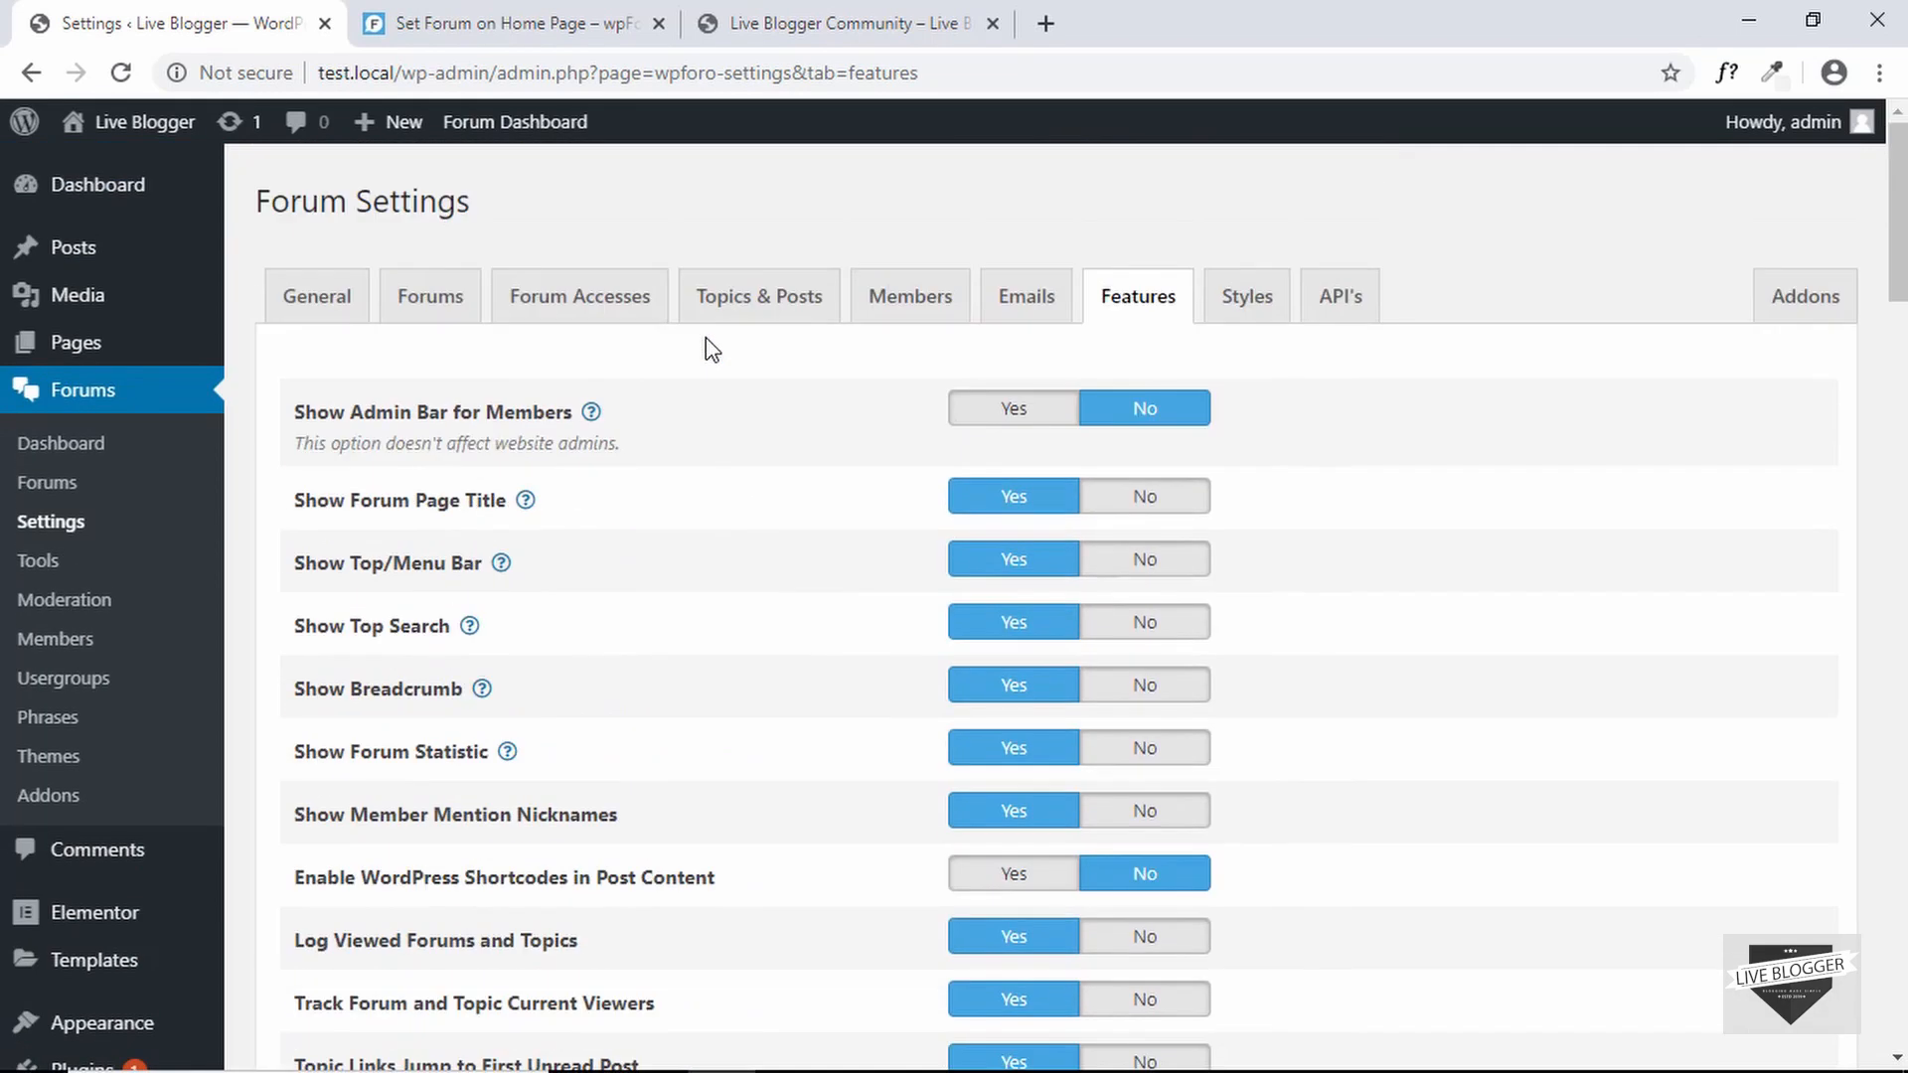
# - Open the Styles settings and examine the font sizes, the custom CSS code and the table of forum color styles
pyautogui.click(1242, 318)
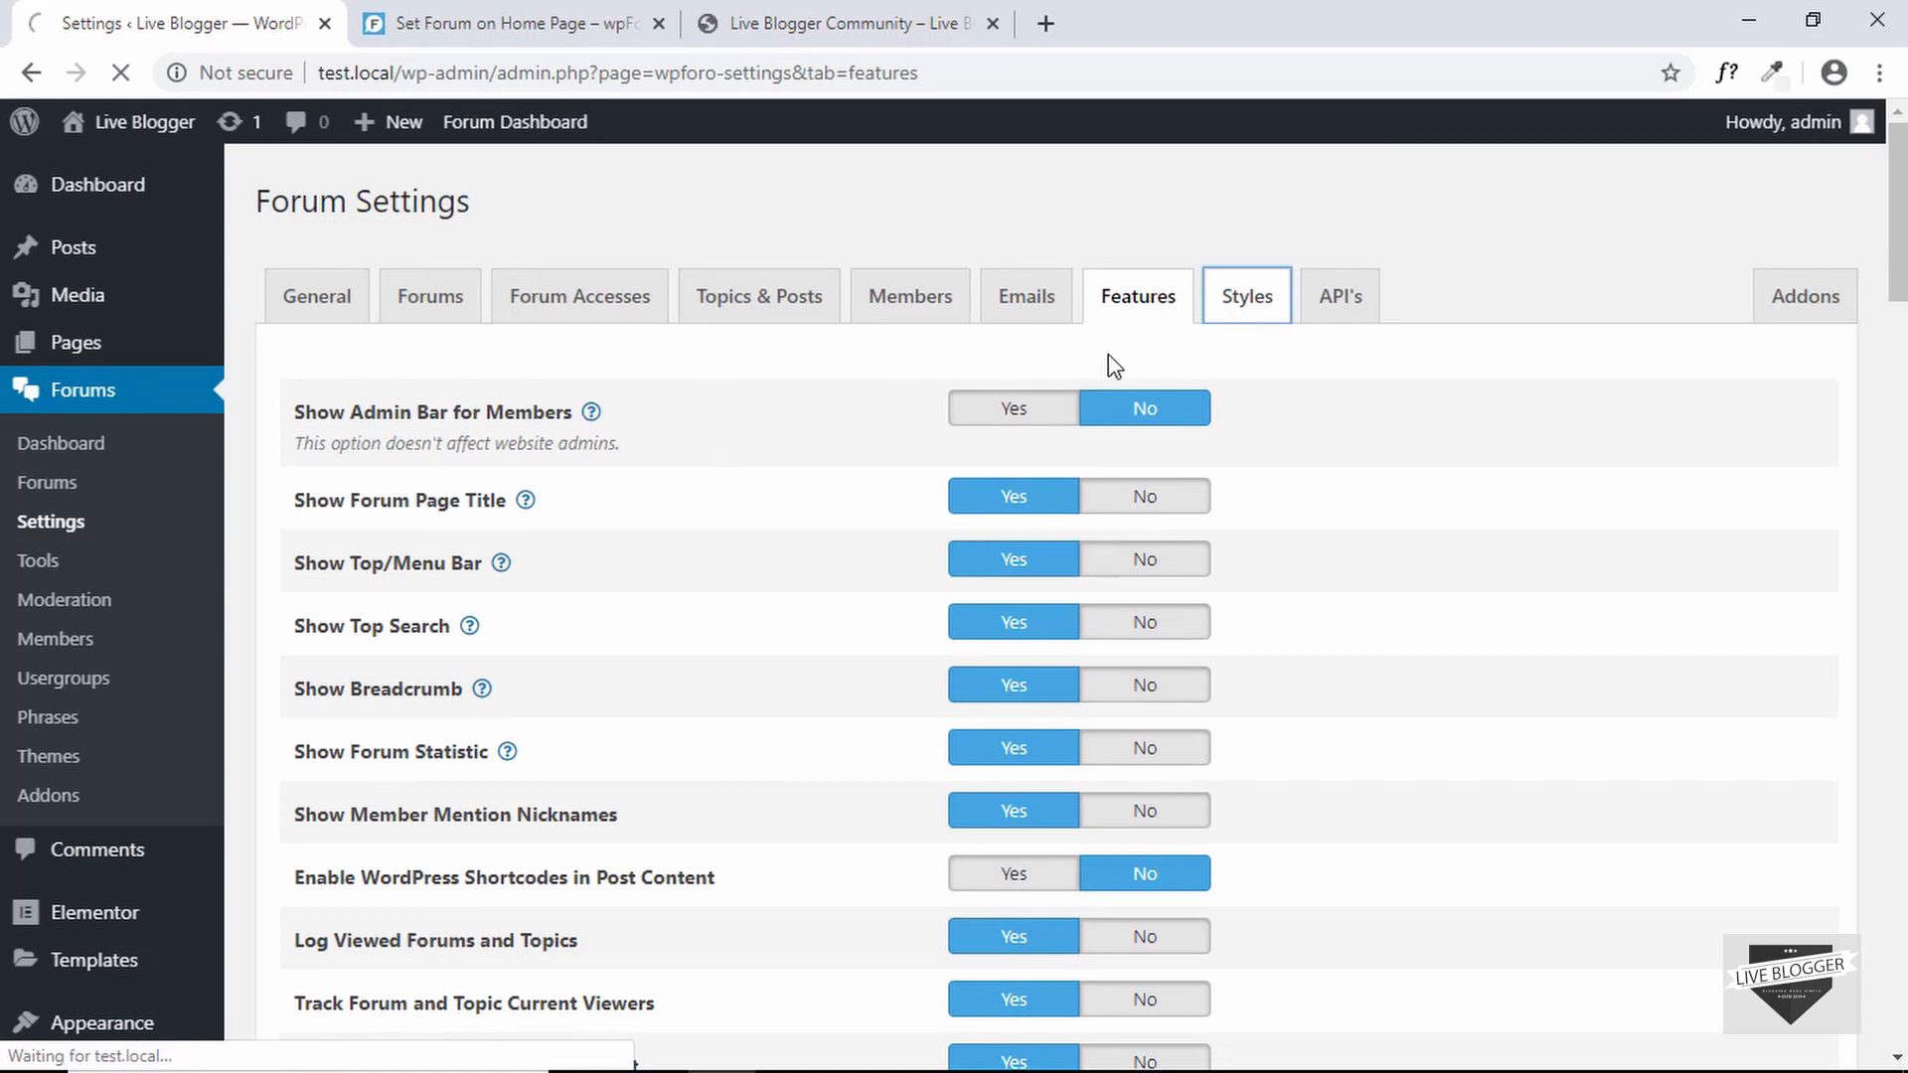
pyautogui.scroll(-2, 792, 459)
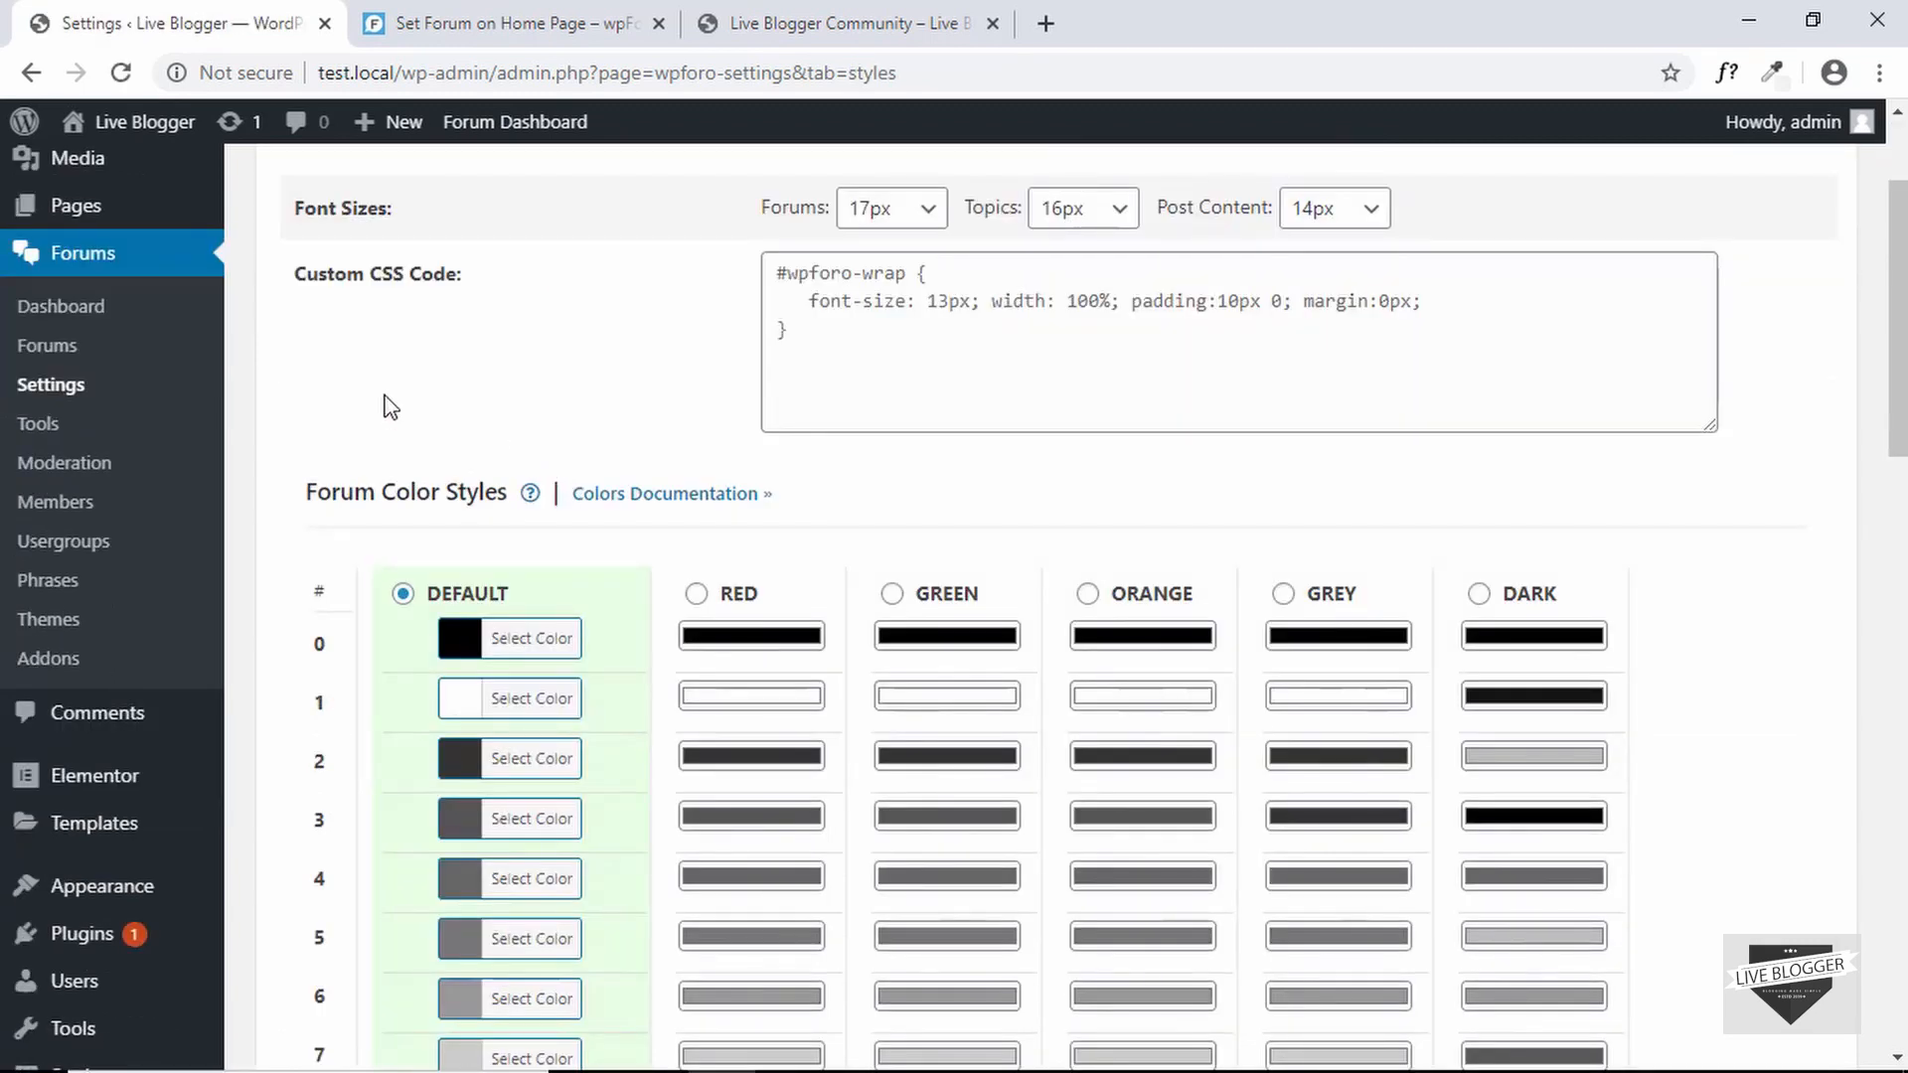
pyautogui.scroll(1, 390, 407)
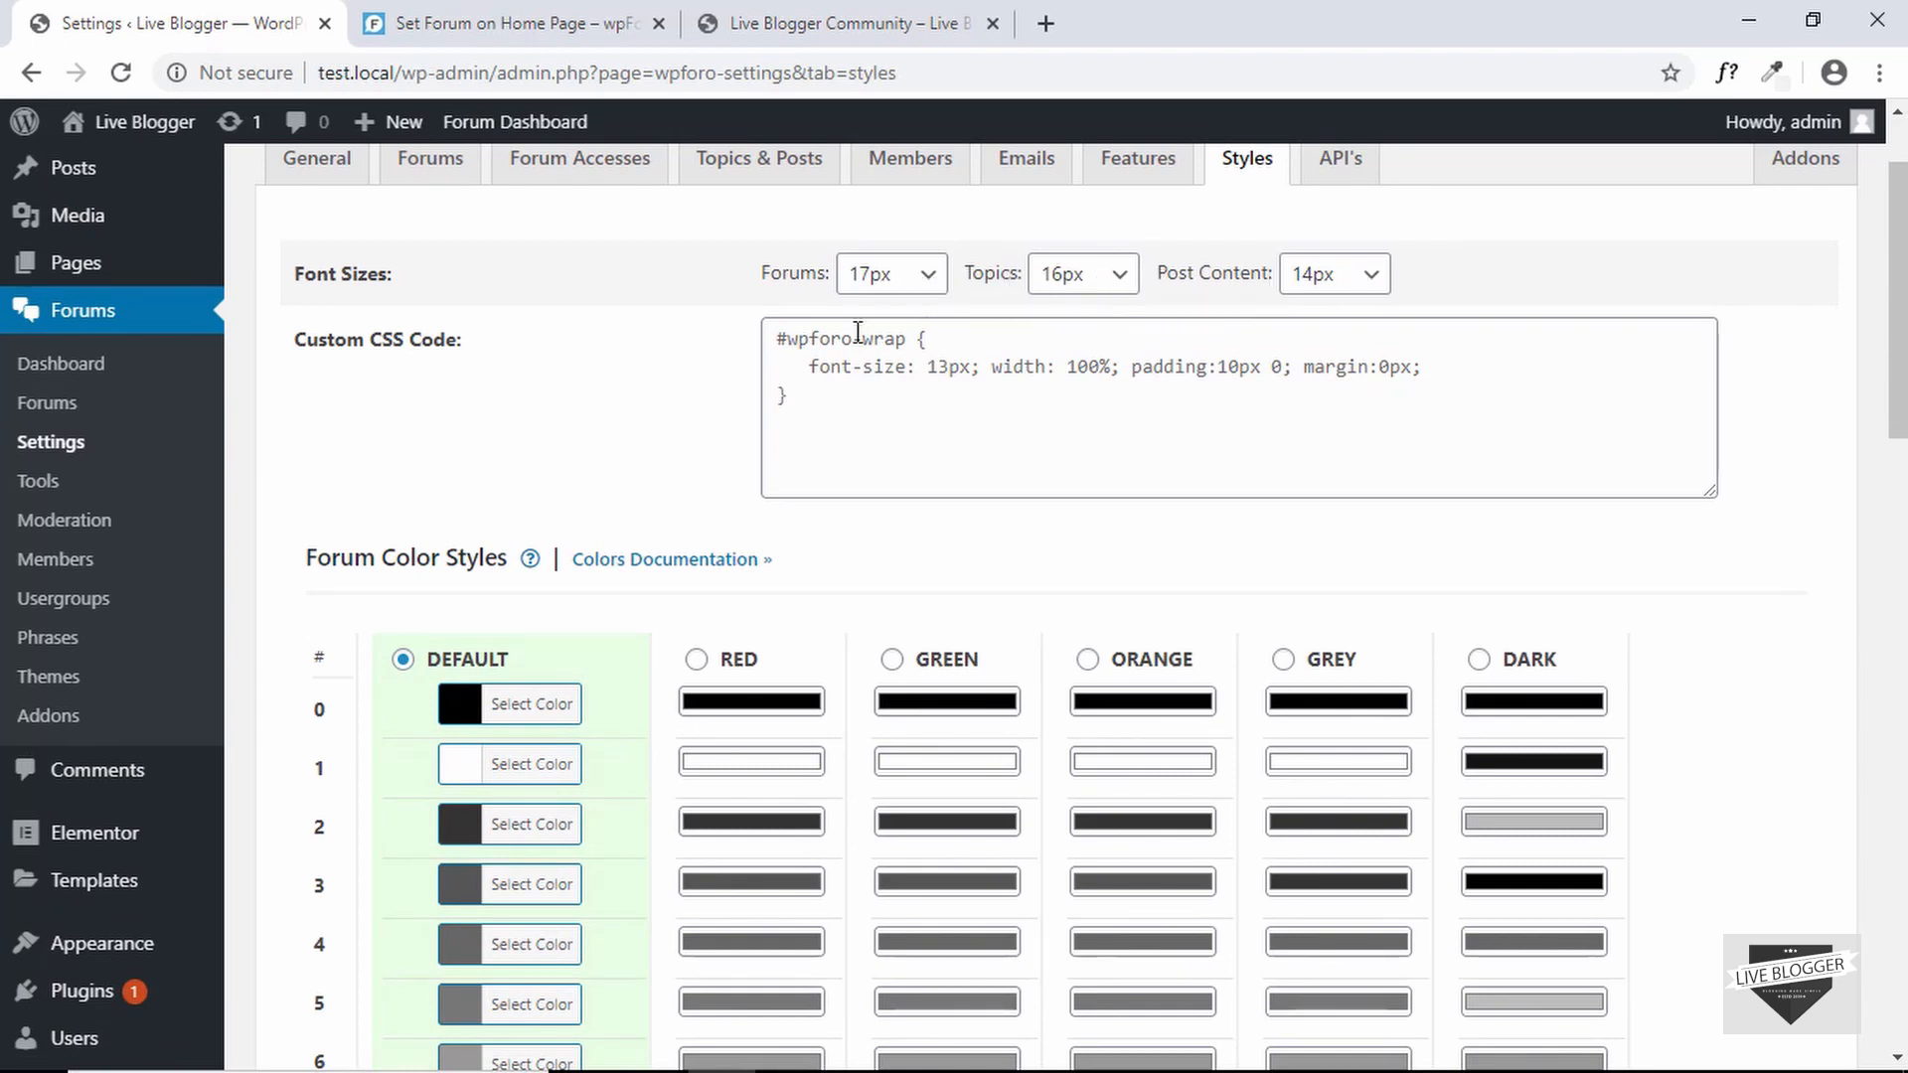
pyautogui.scroll(-1, 617, 382)
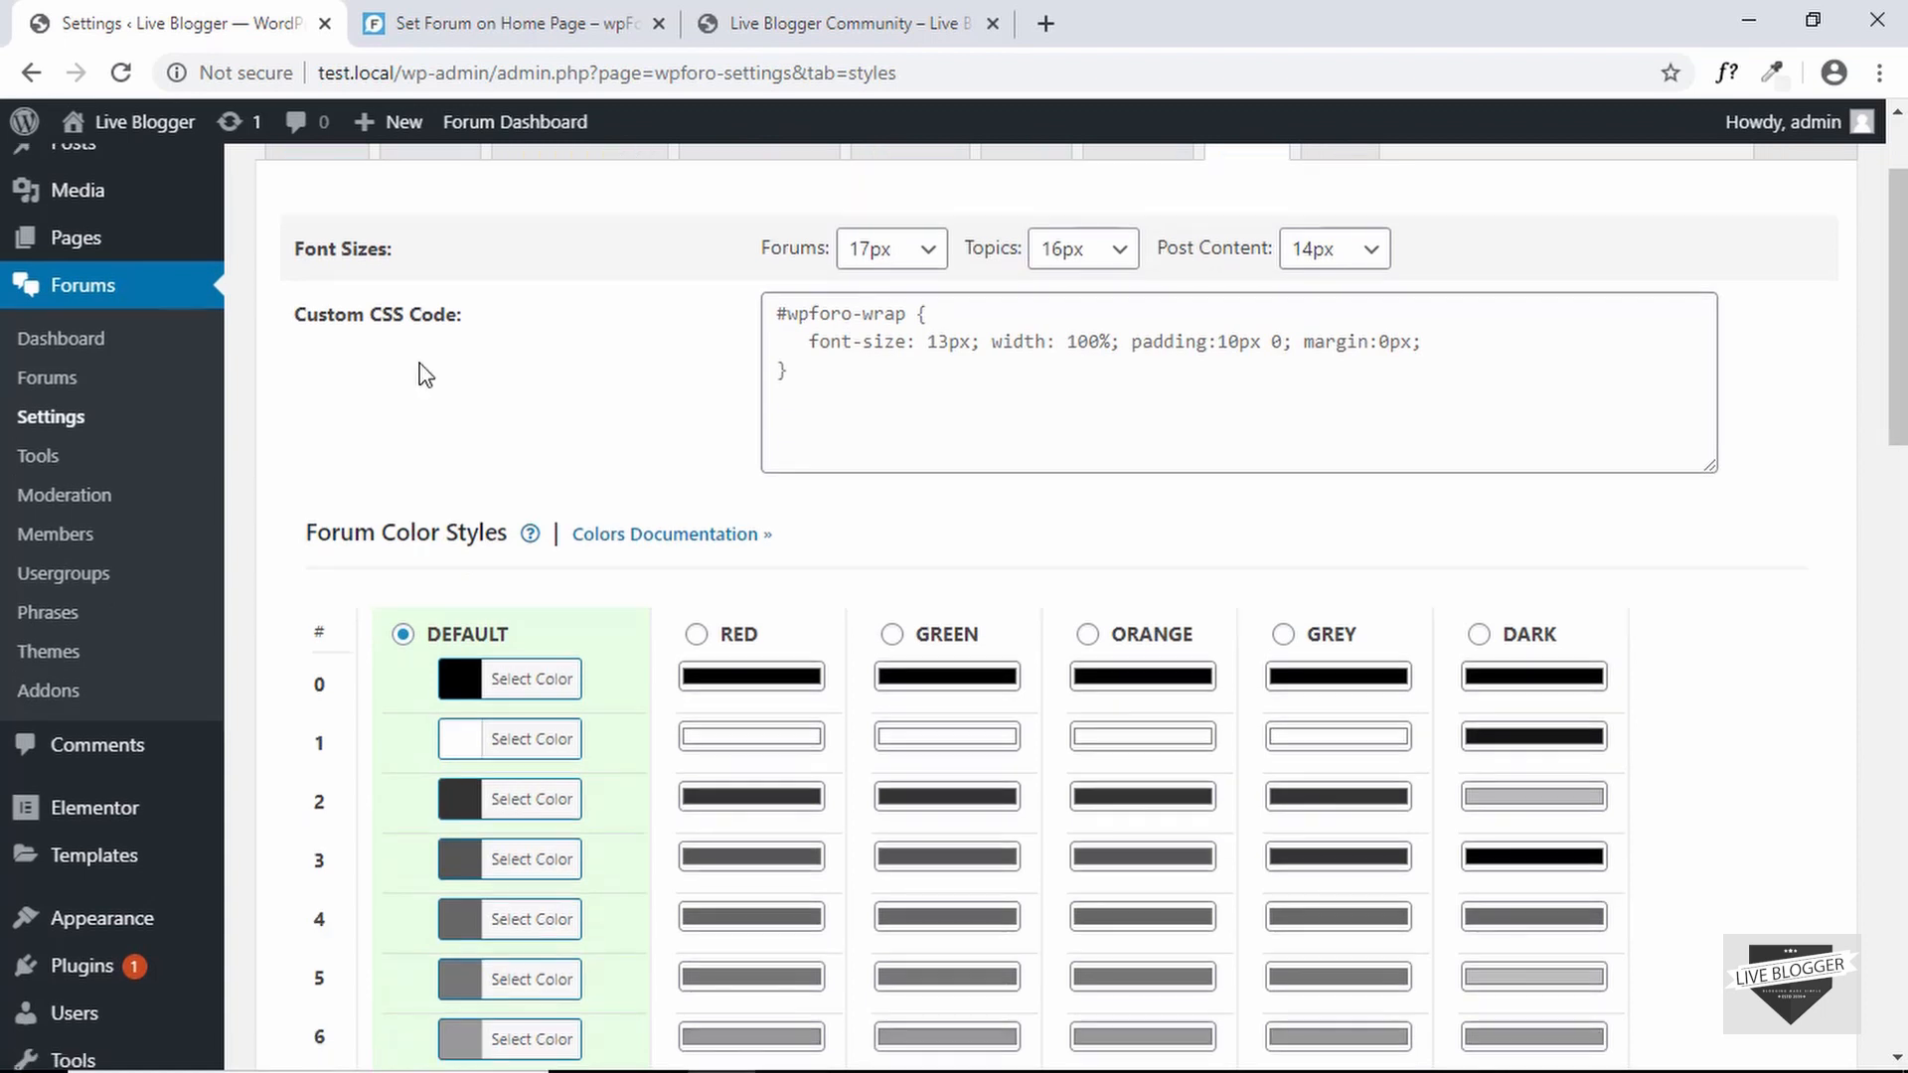
pyautogui.moveTo(824, 387); pyautogui.dragTo(761, 280)
pyautogui.click(844, 385)
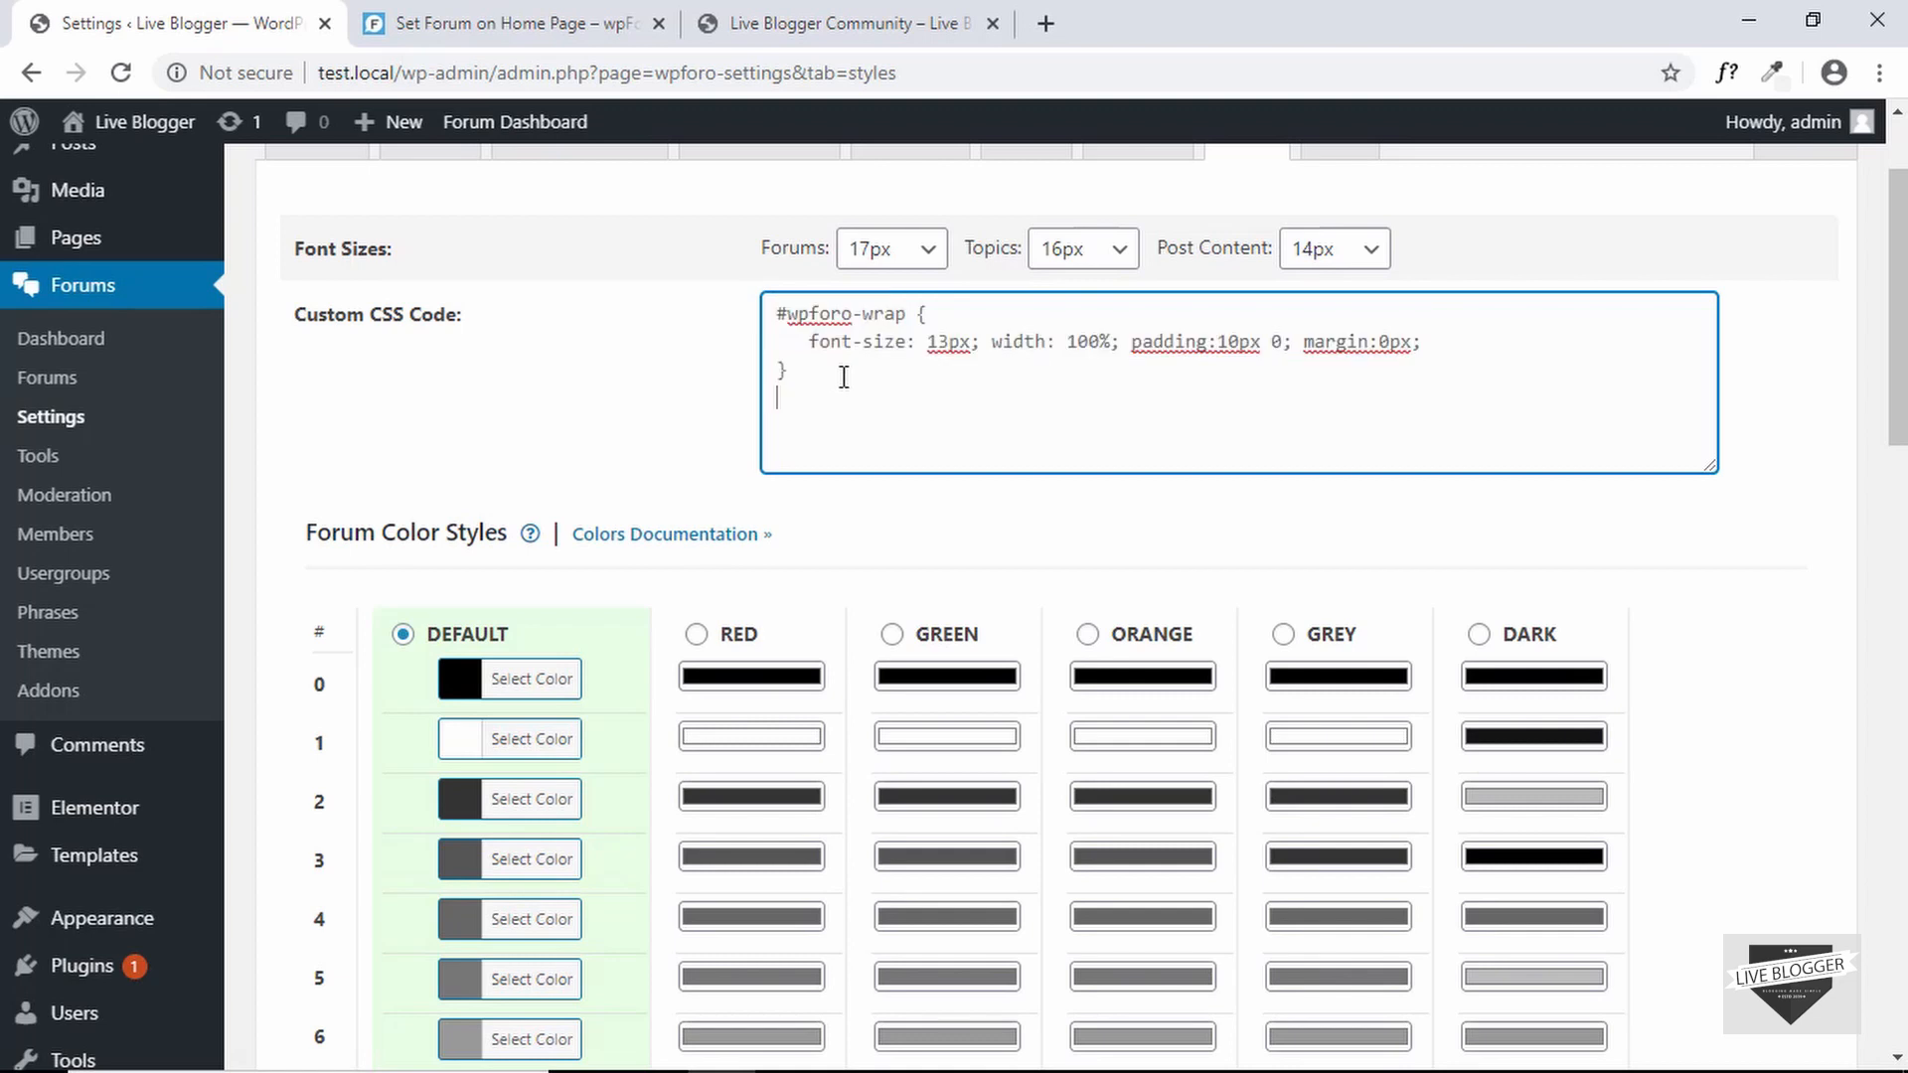
pyautogui.scroll(-4, 551, 423)
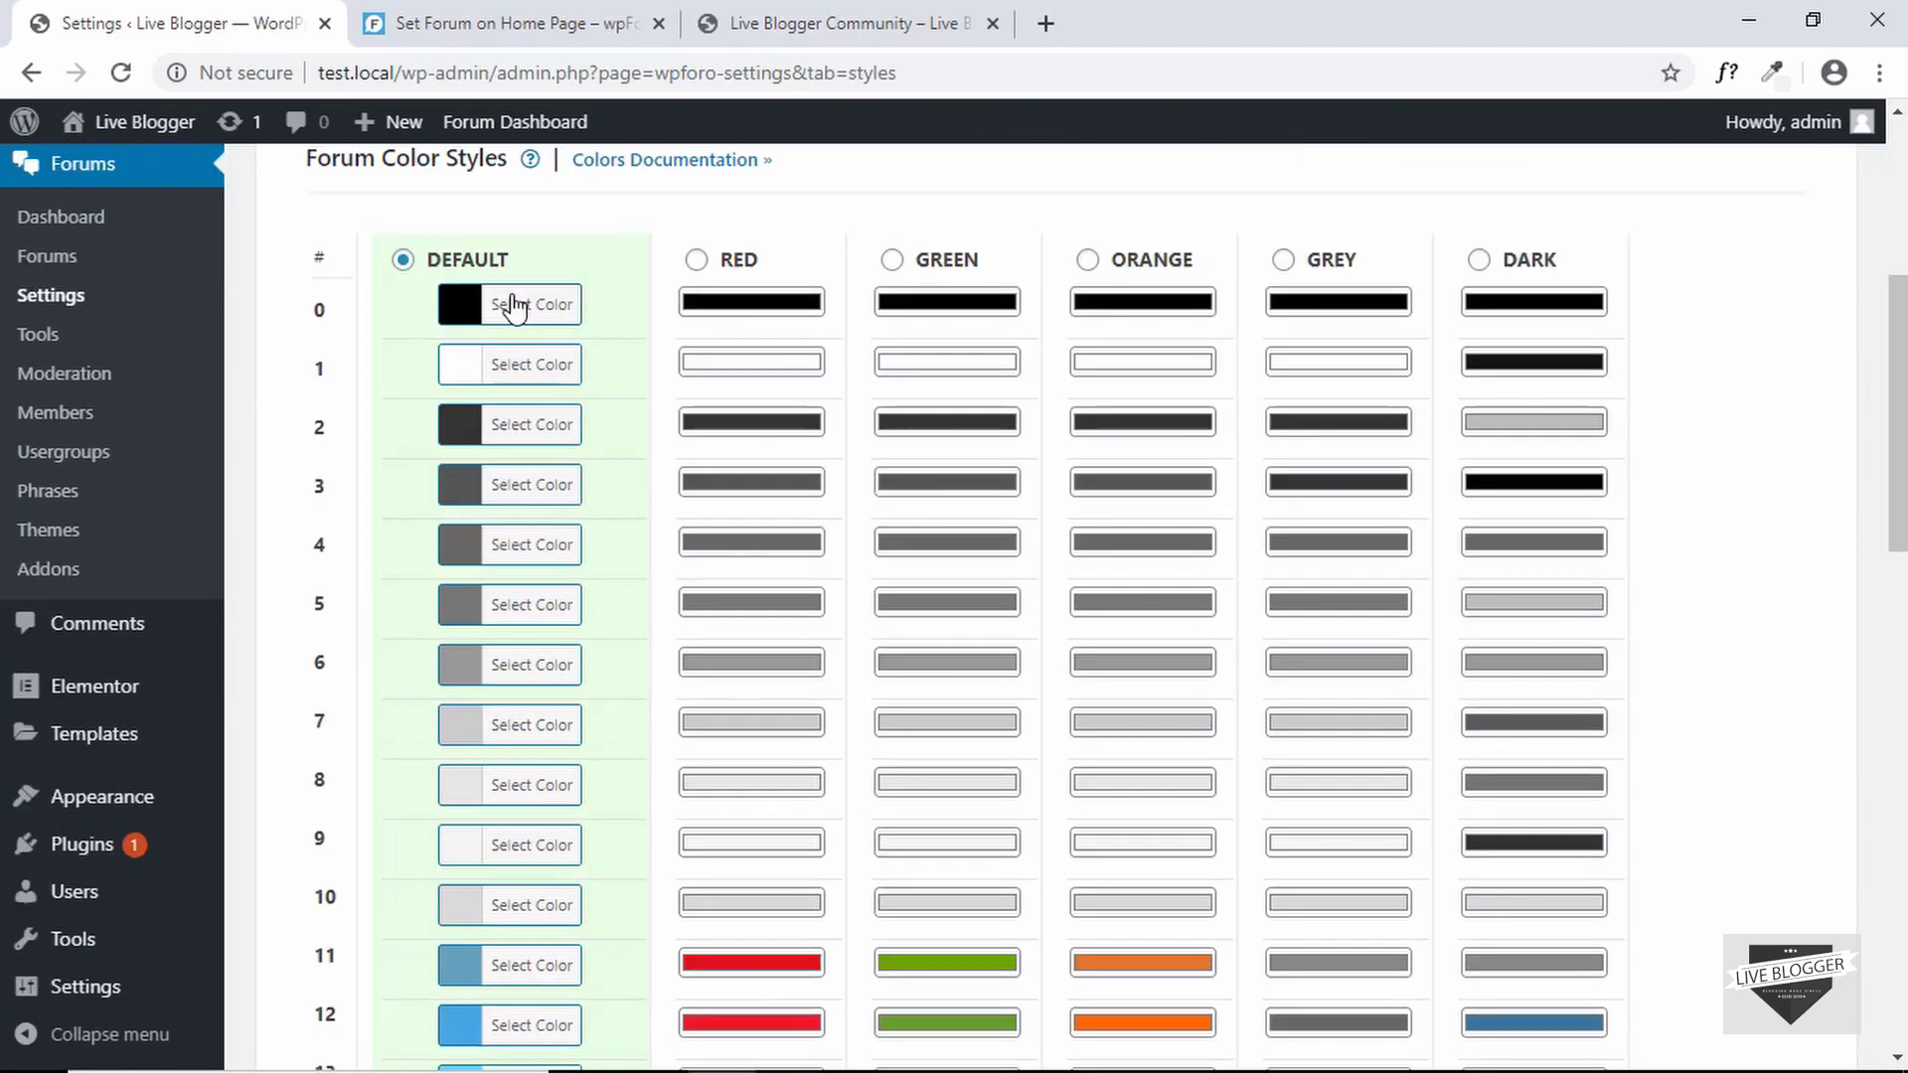
pyautogui.scroll(1, 514, 308)
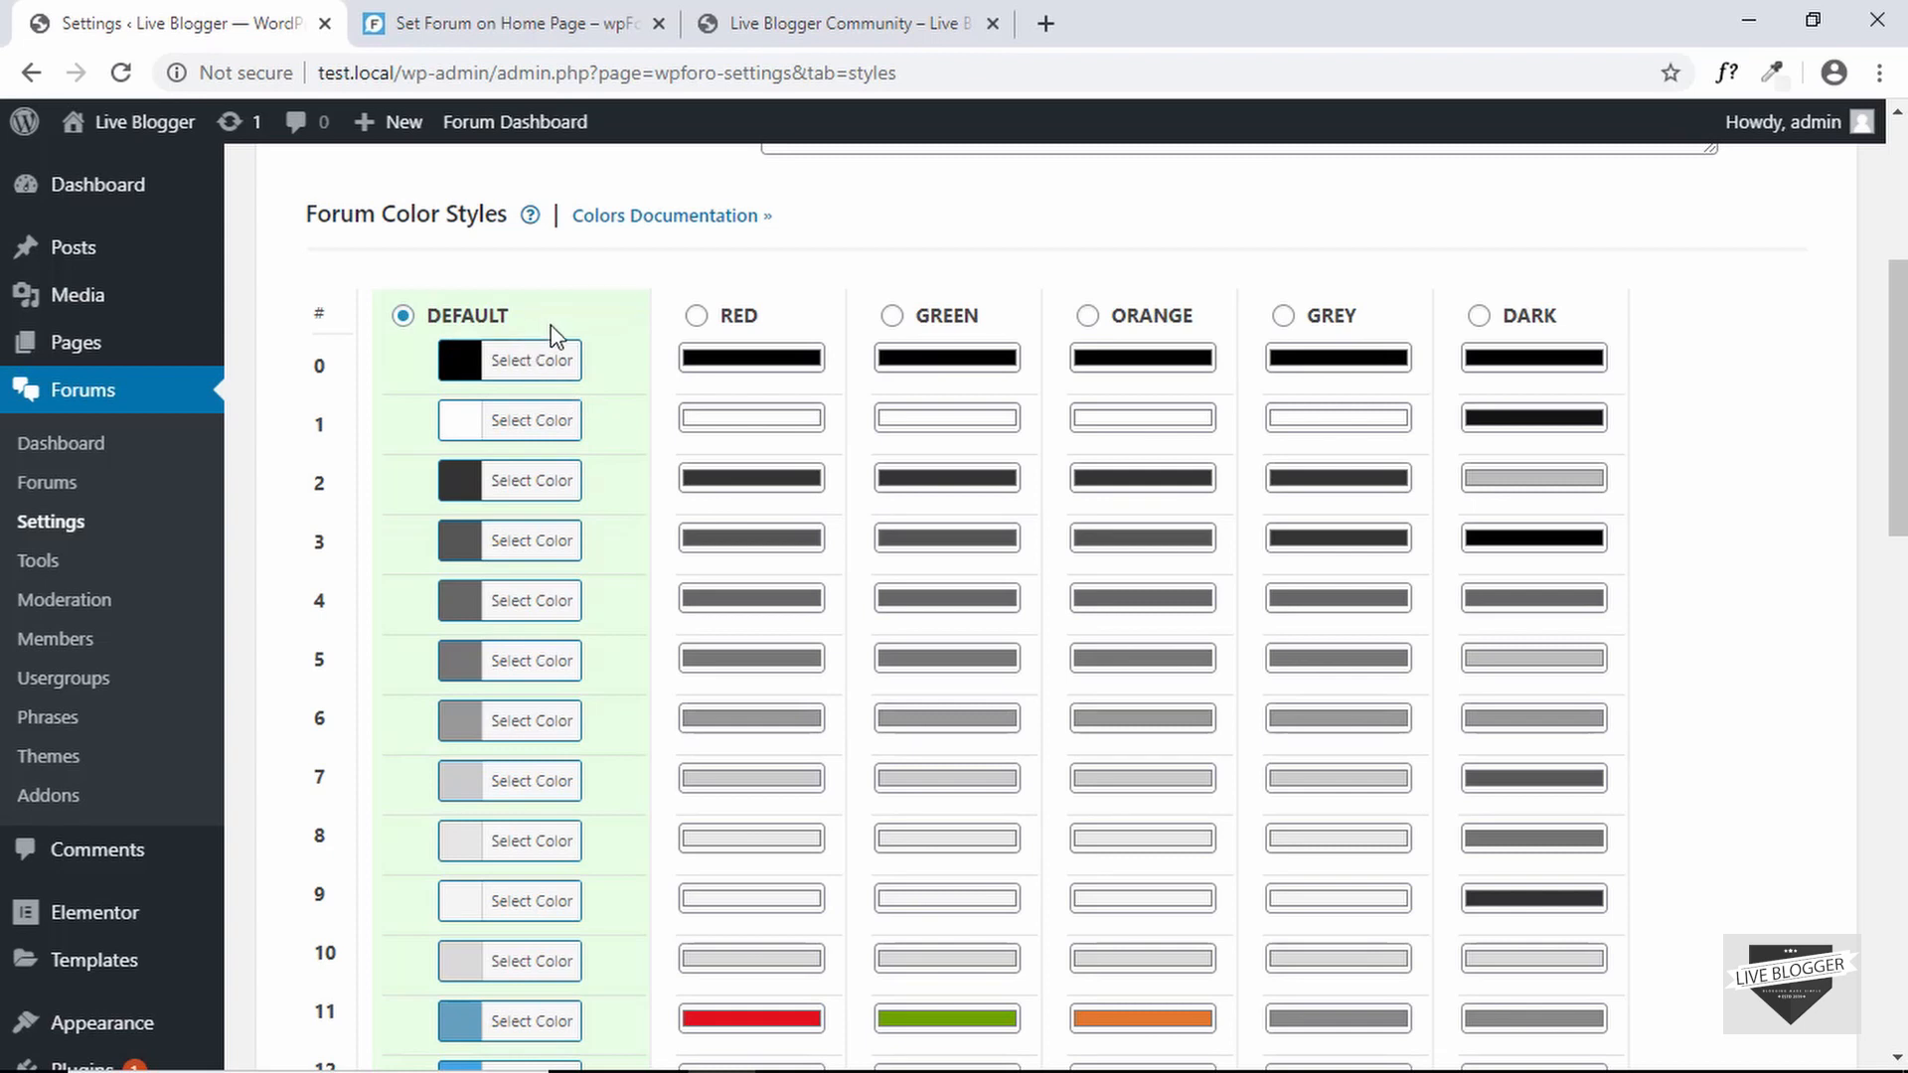
pyautogui.scroll(-4, 594, 427)
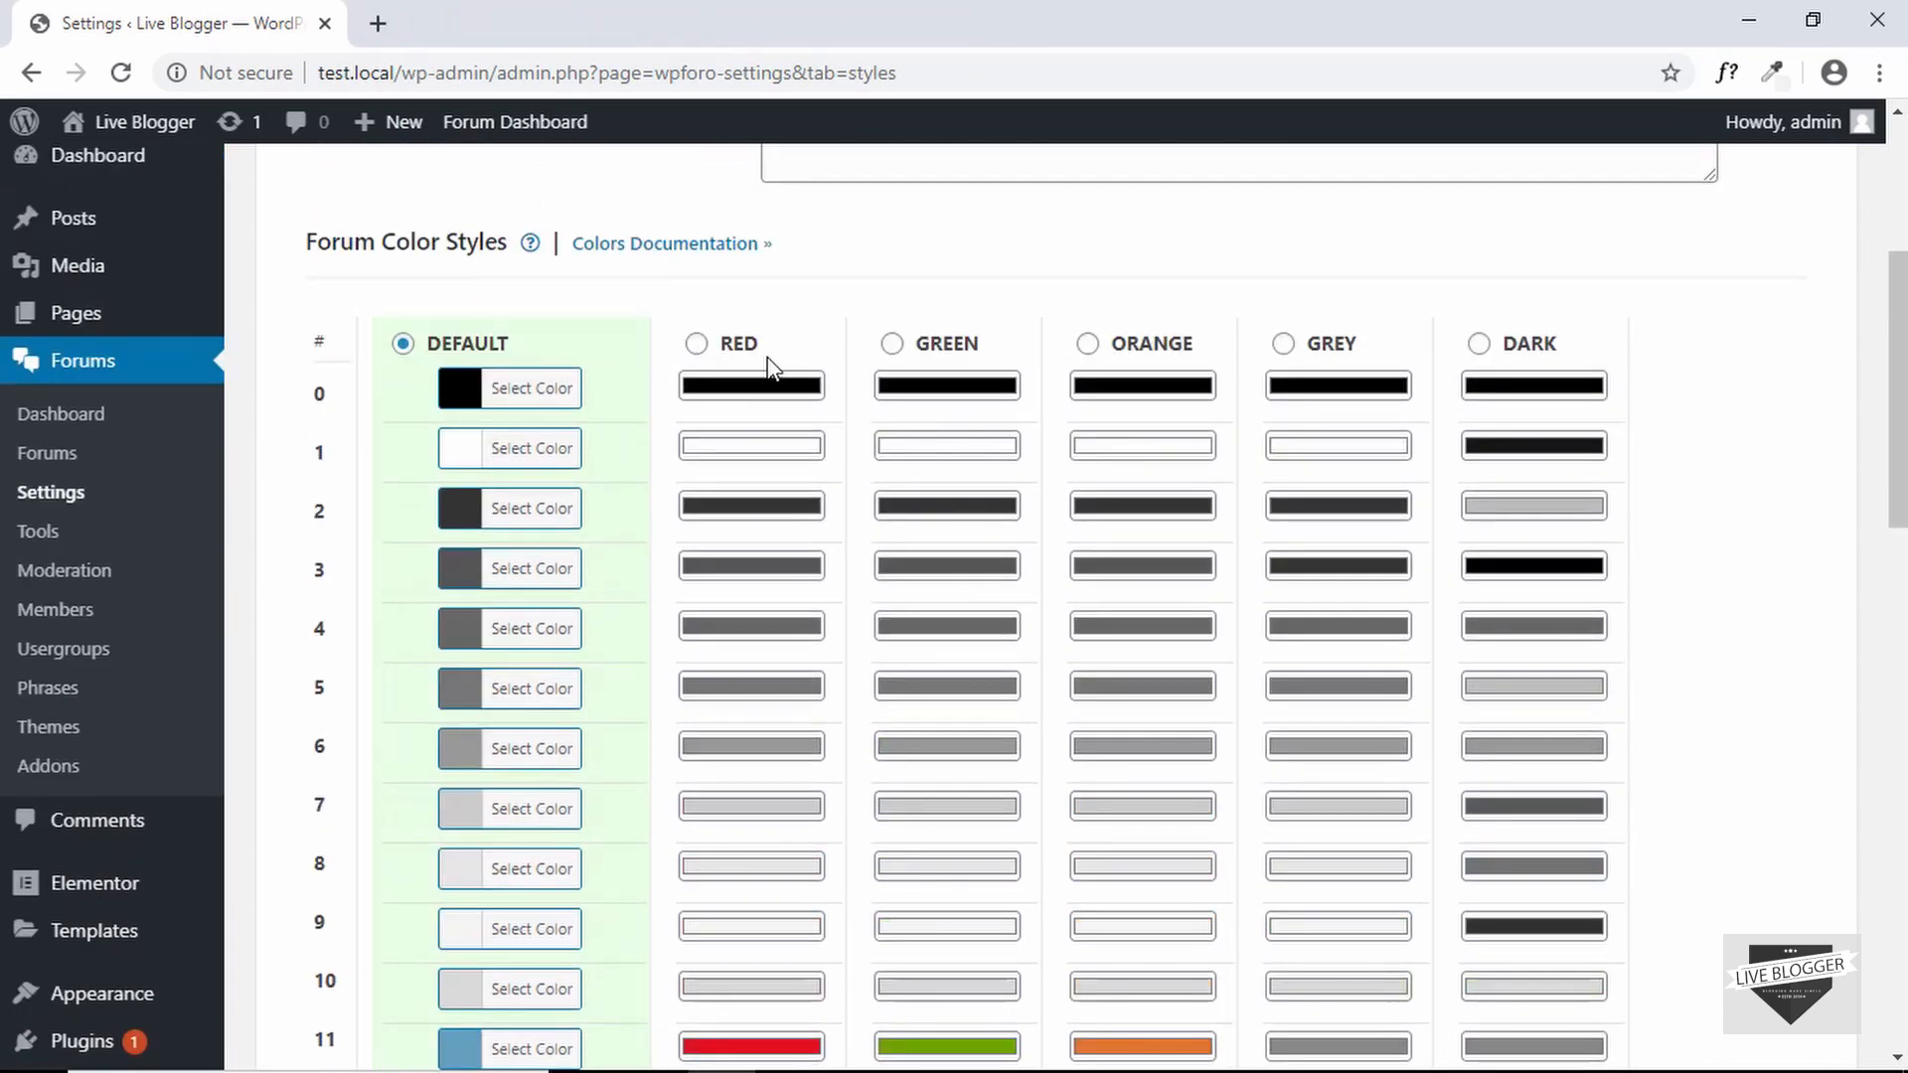
# - Select the RED forum color style and update the style options
pyautogui.click(697, 344)
pyautogui.scroll(-20, 703, 348)
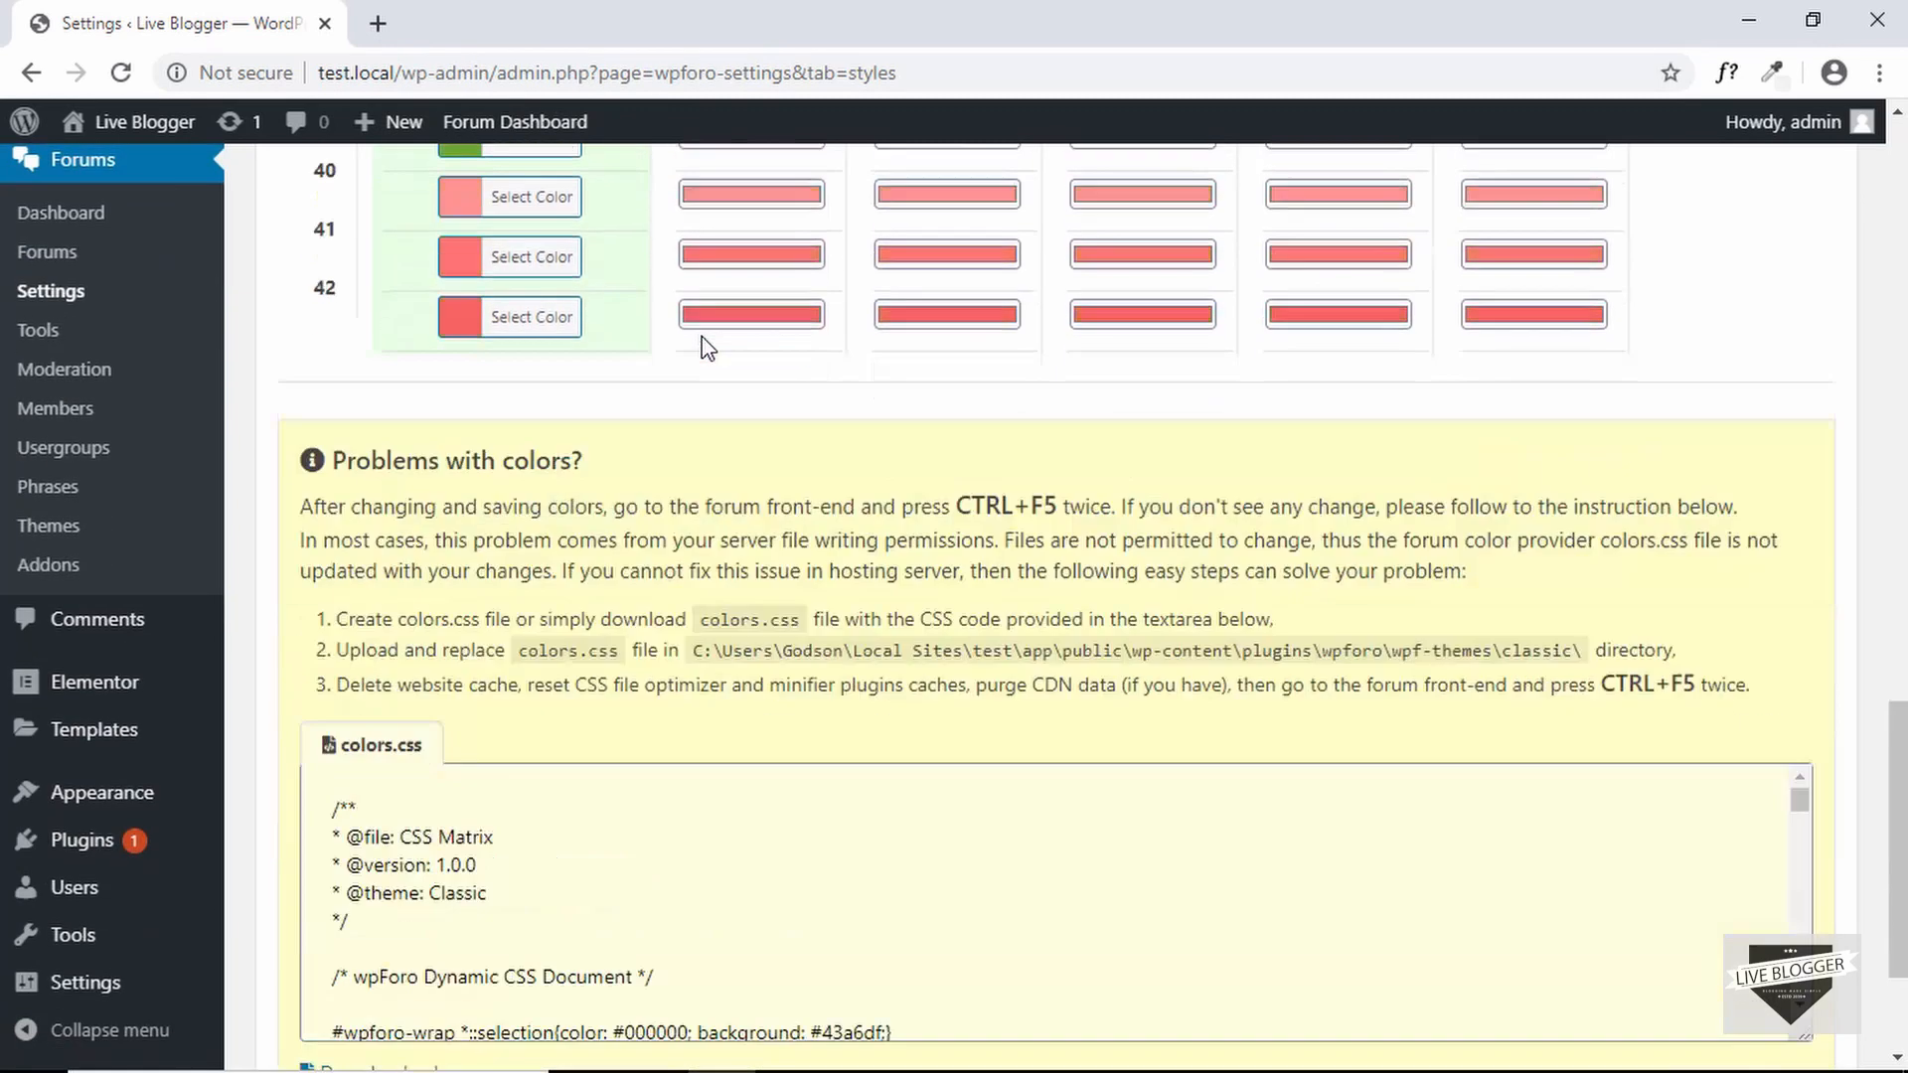
pyautogui.scroll(-3, 1258, 506)
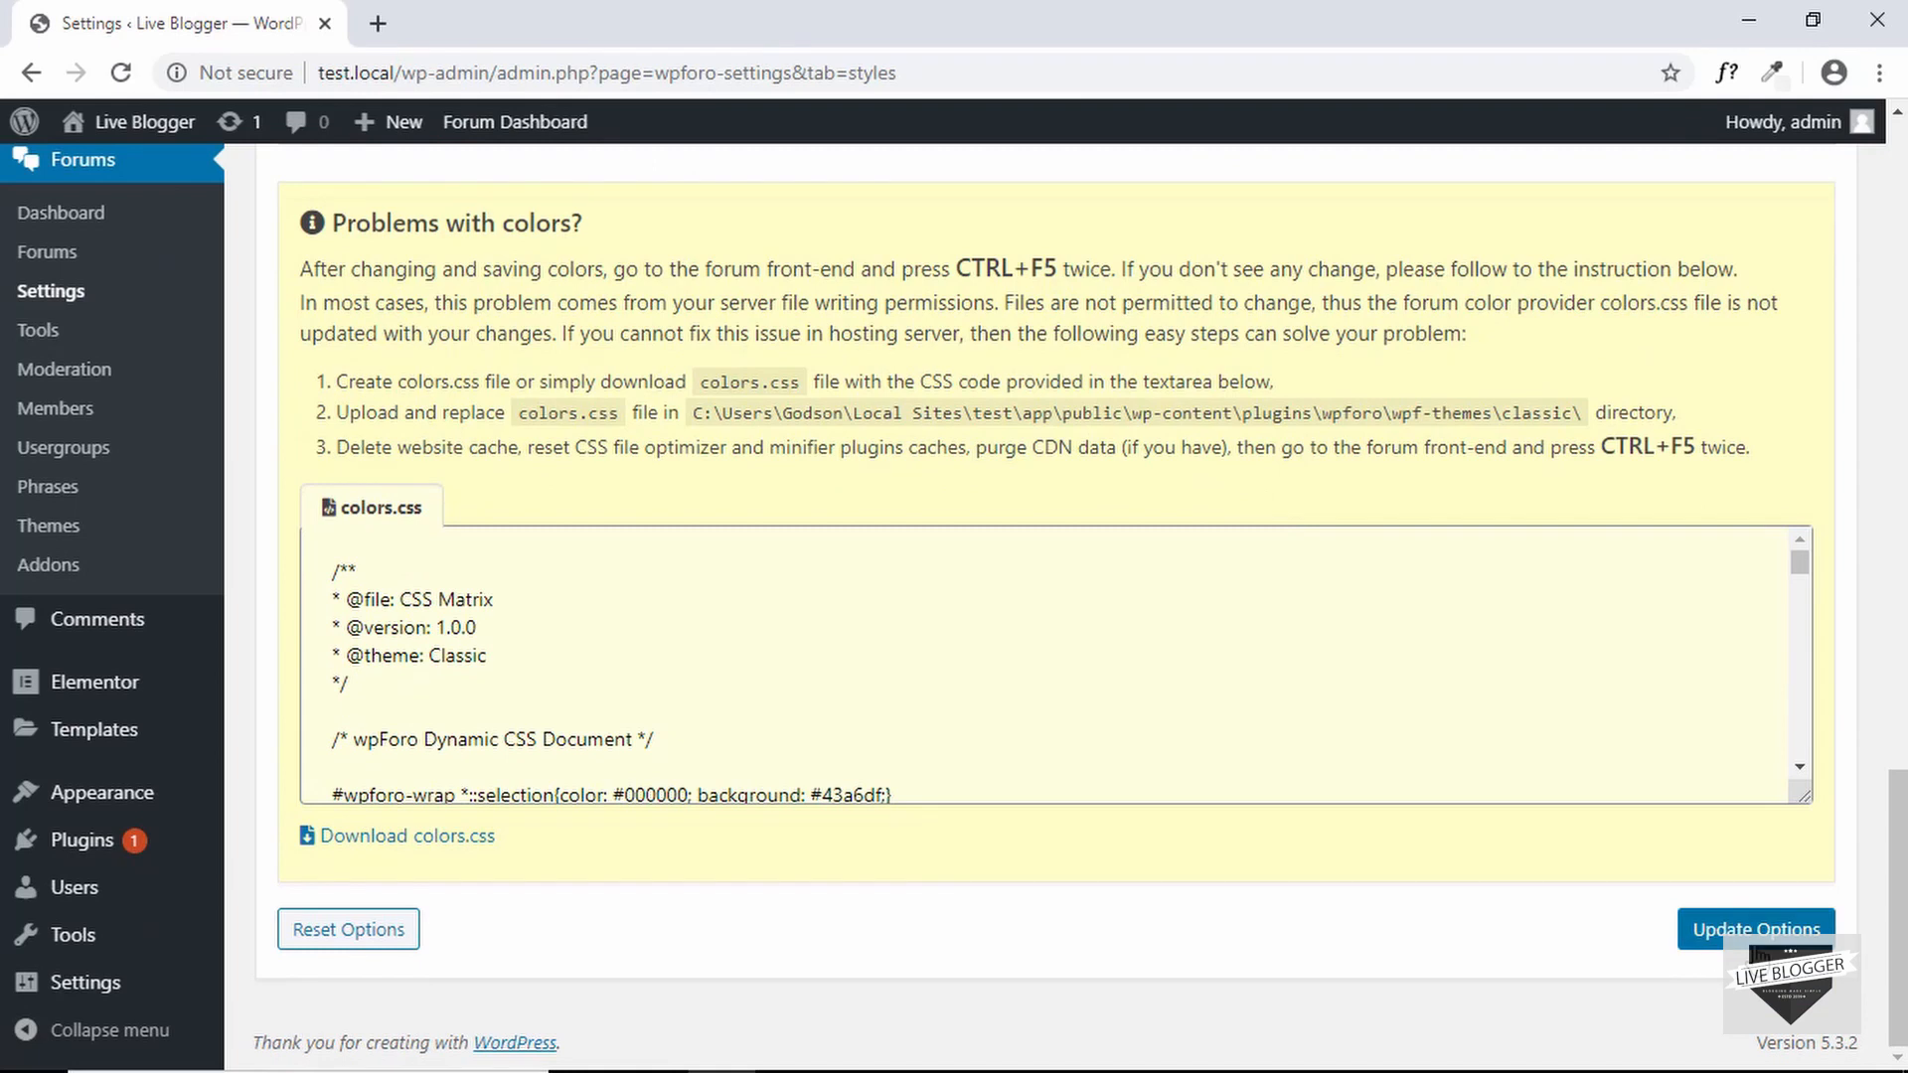
pyautogui.click(1755, 929)
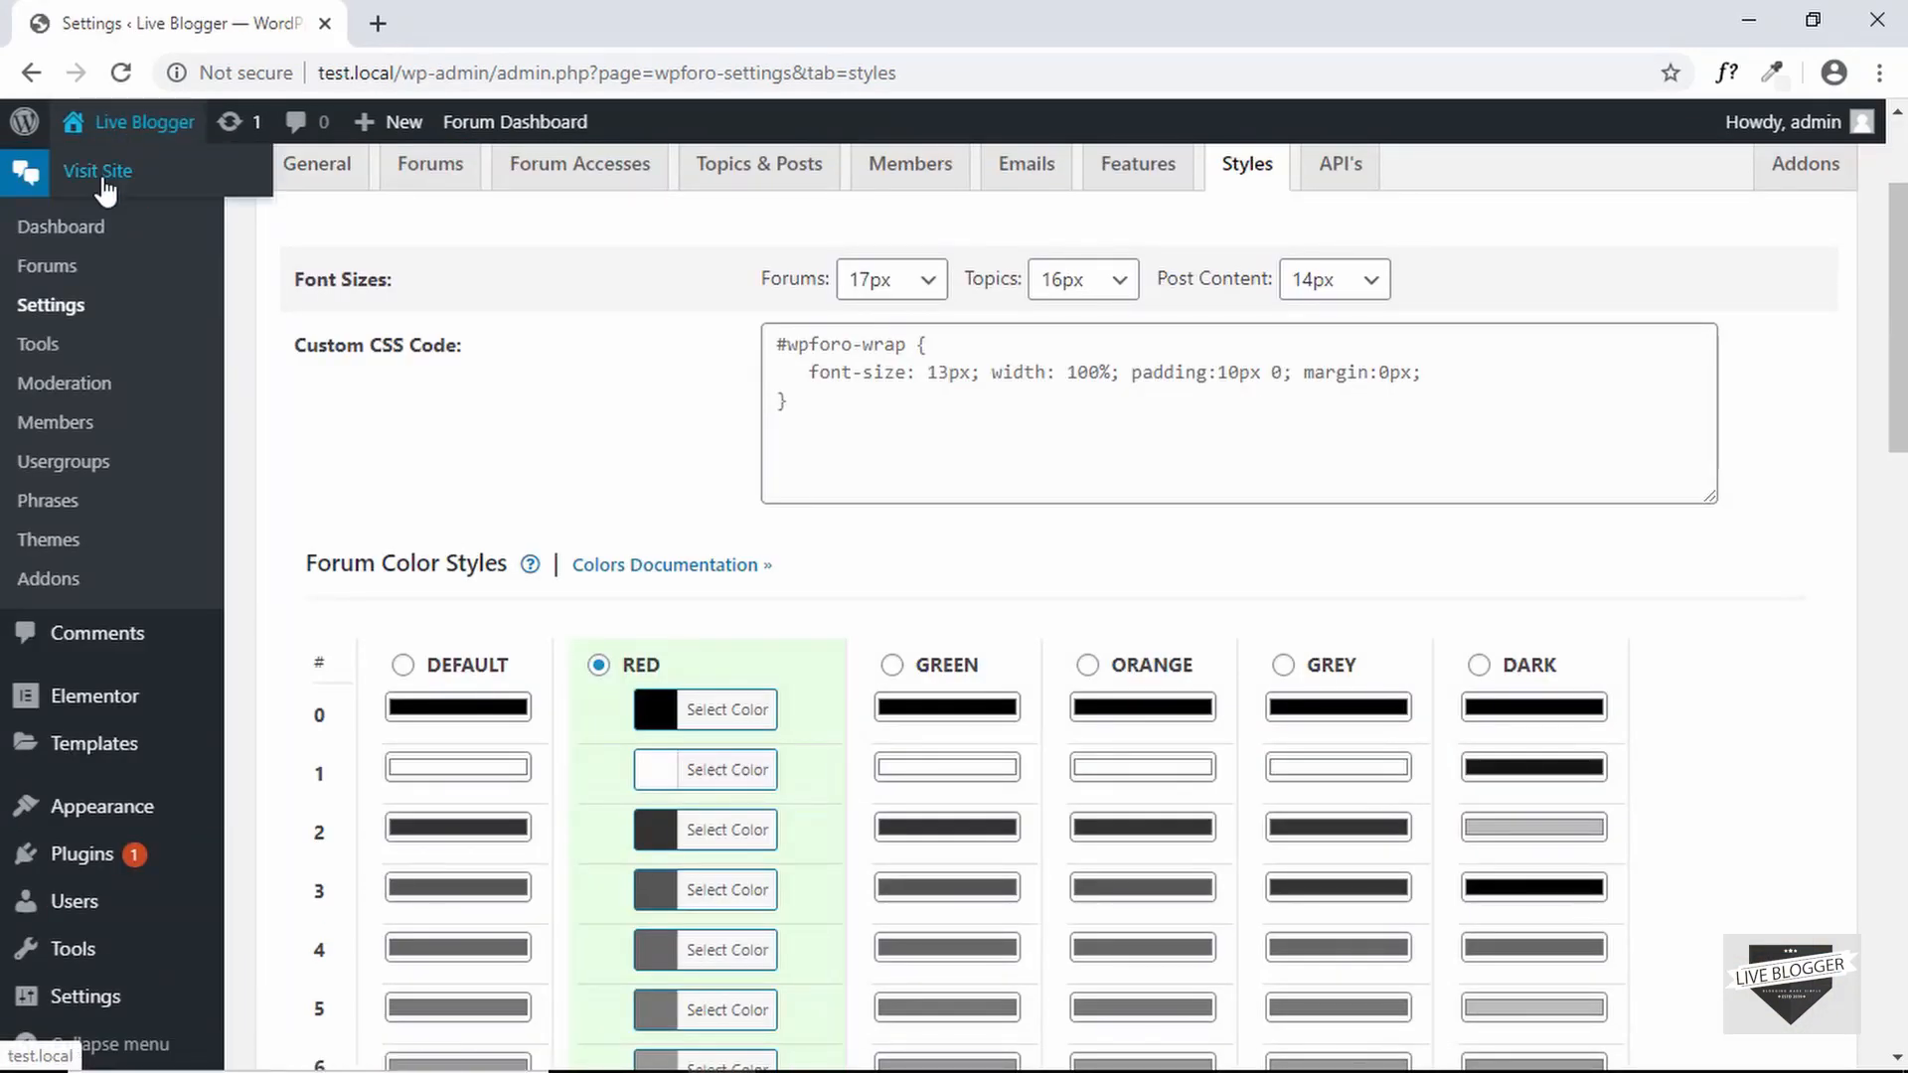
# - Open the site in a new tab and check the forum's colors from the menu bar down to the Forum Statistics section
pyautogui.middleClick(103, 184)
pyautogui.click(517, 14)
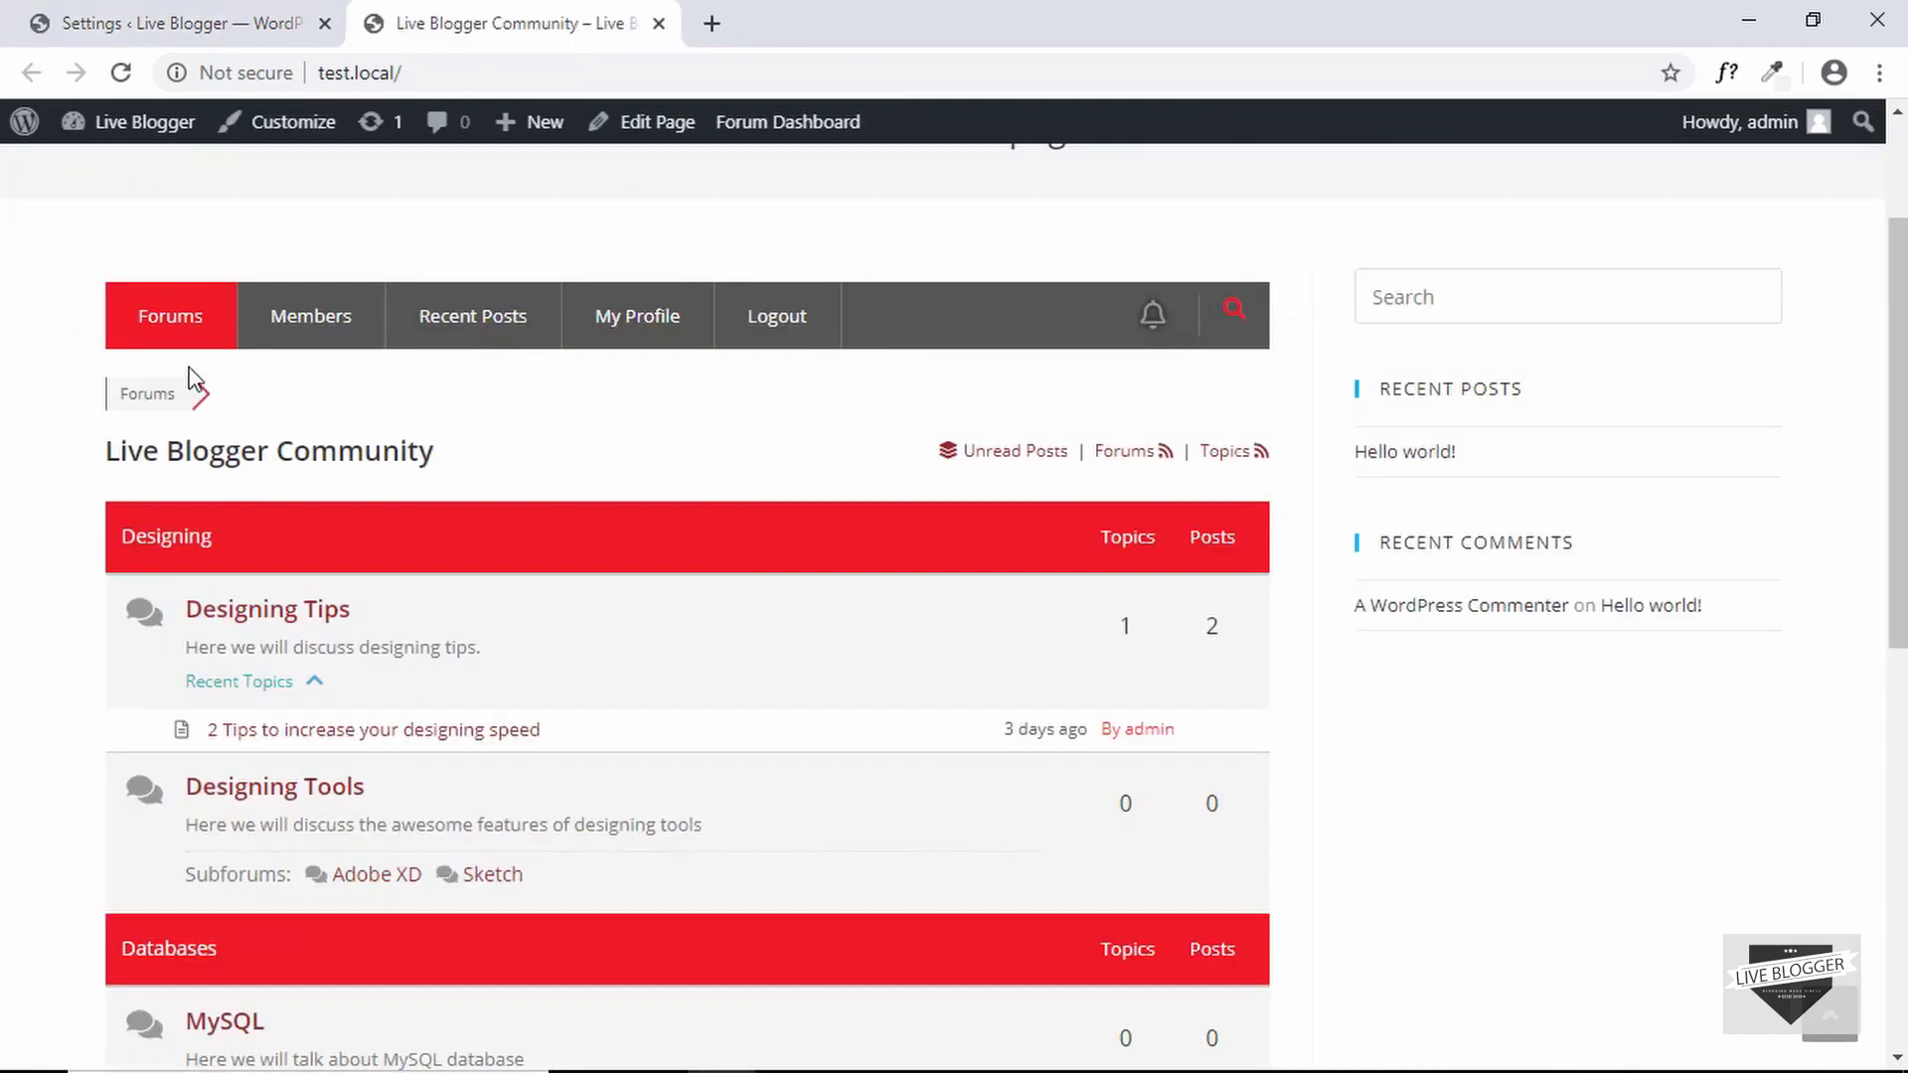
pyautogui.moveTo(623, 328)
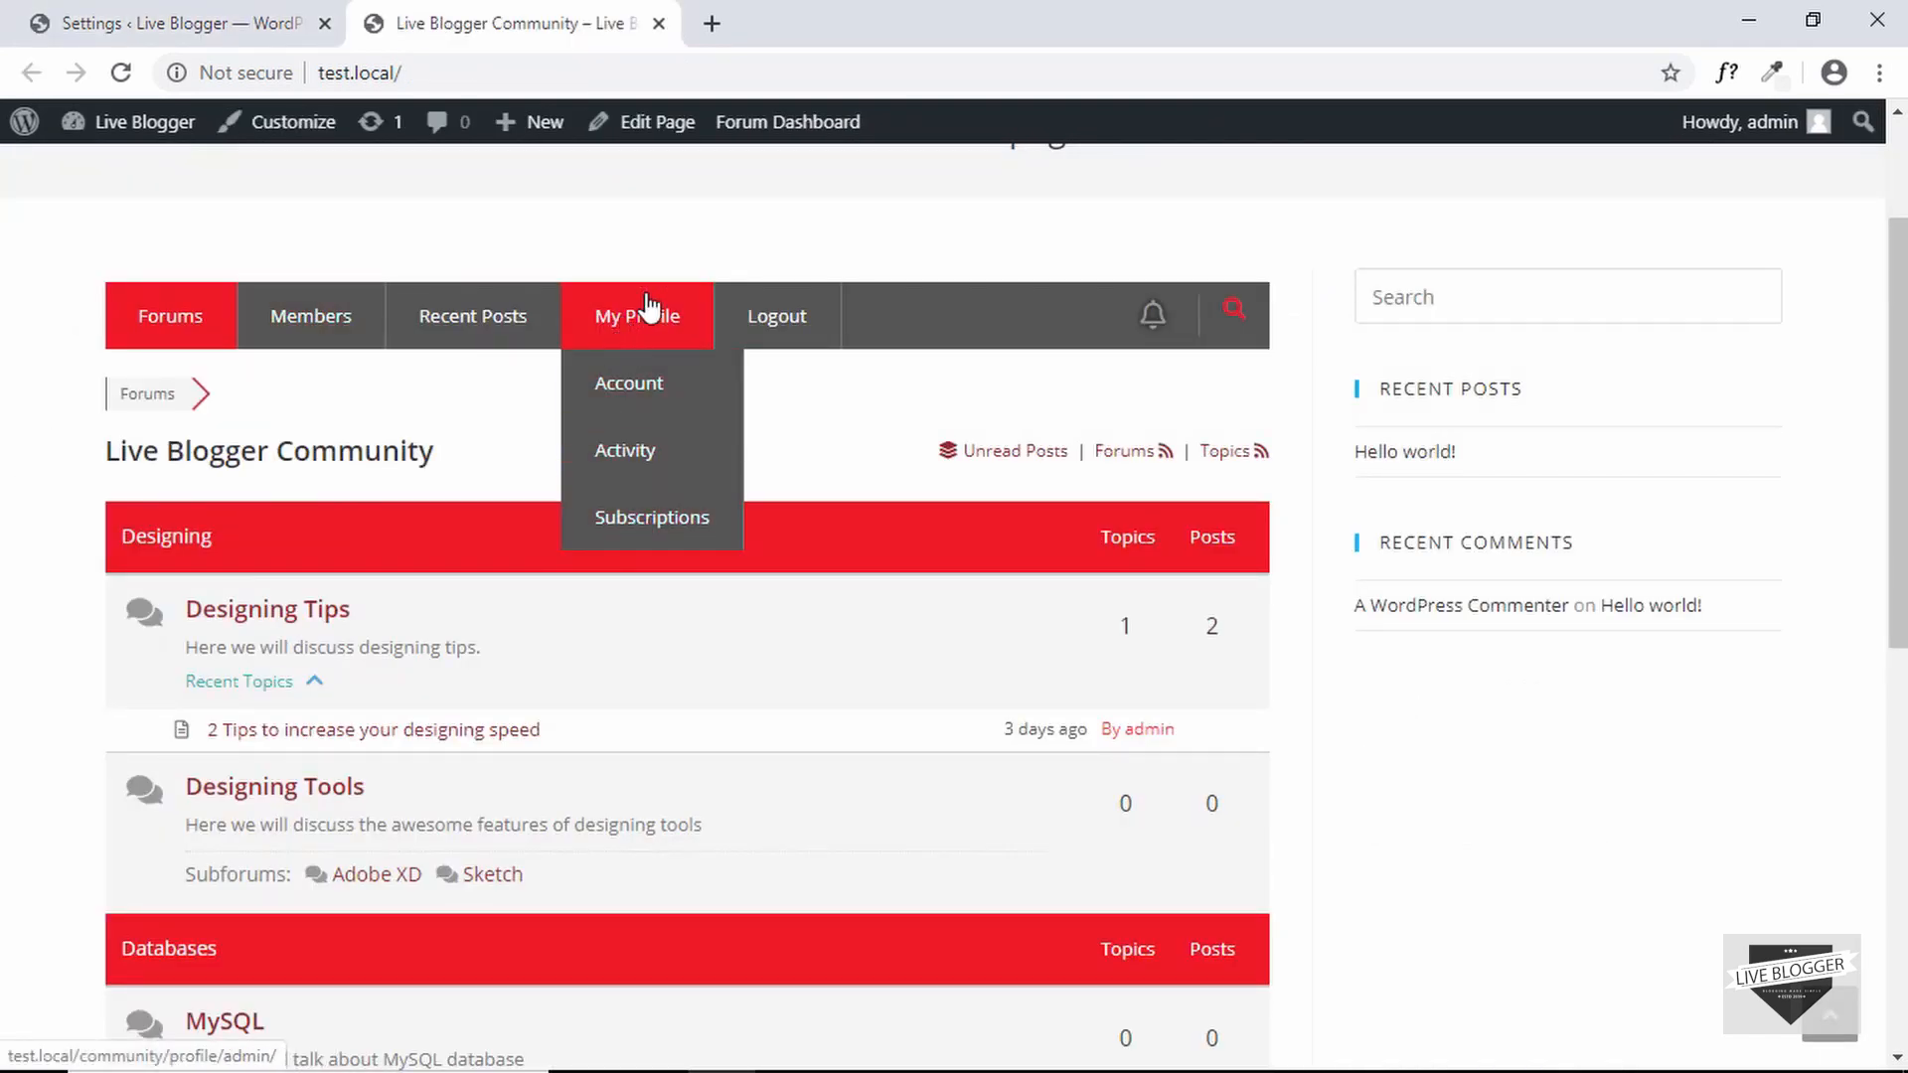
pyautogui.scroll(-3, 8, 790)
pyautogui.scroll(-3, 8, 792)
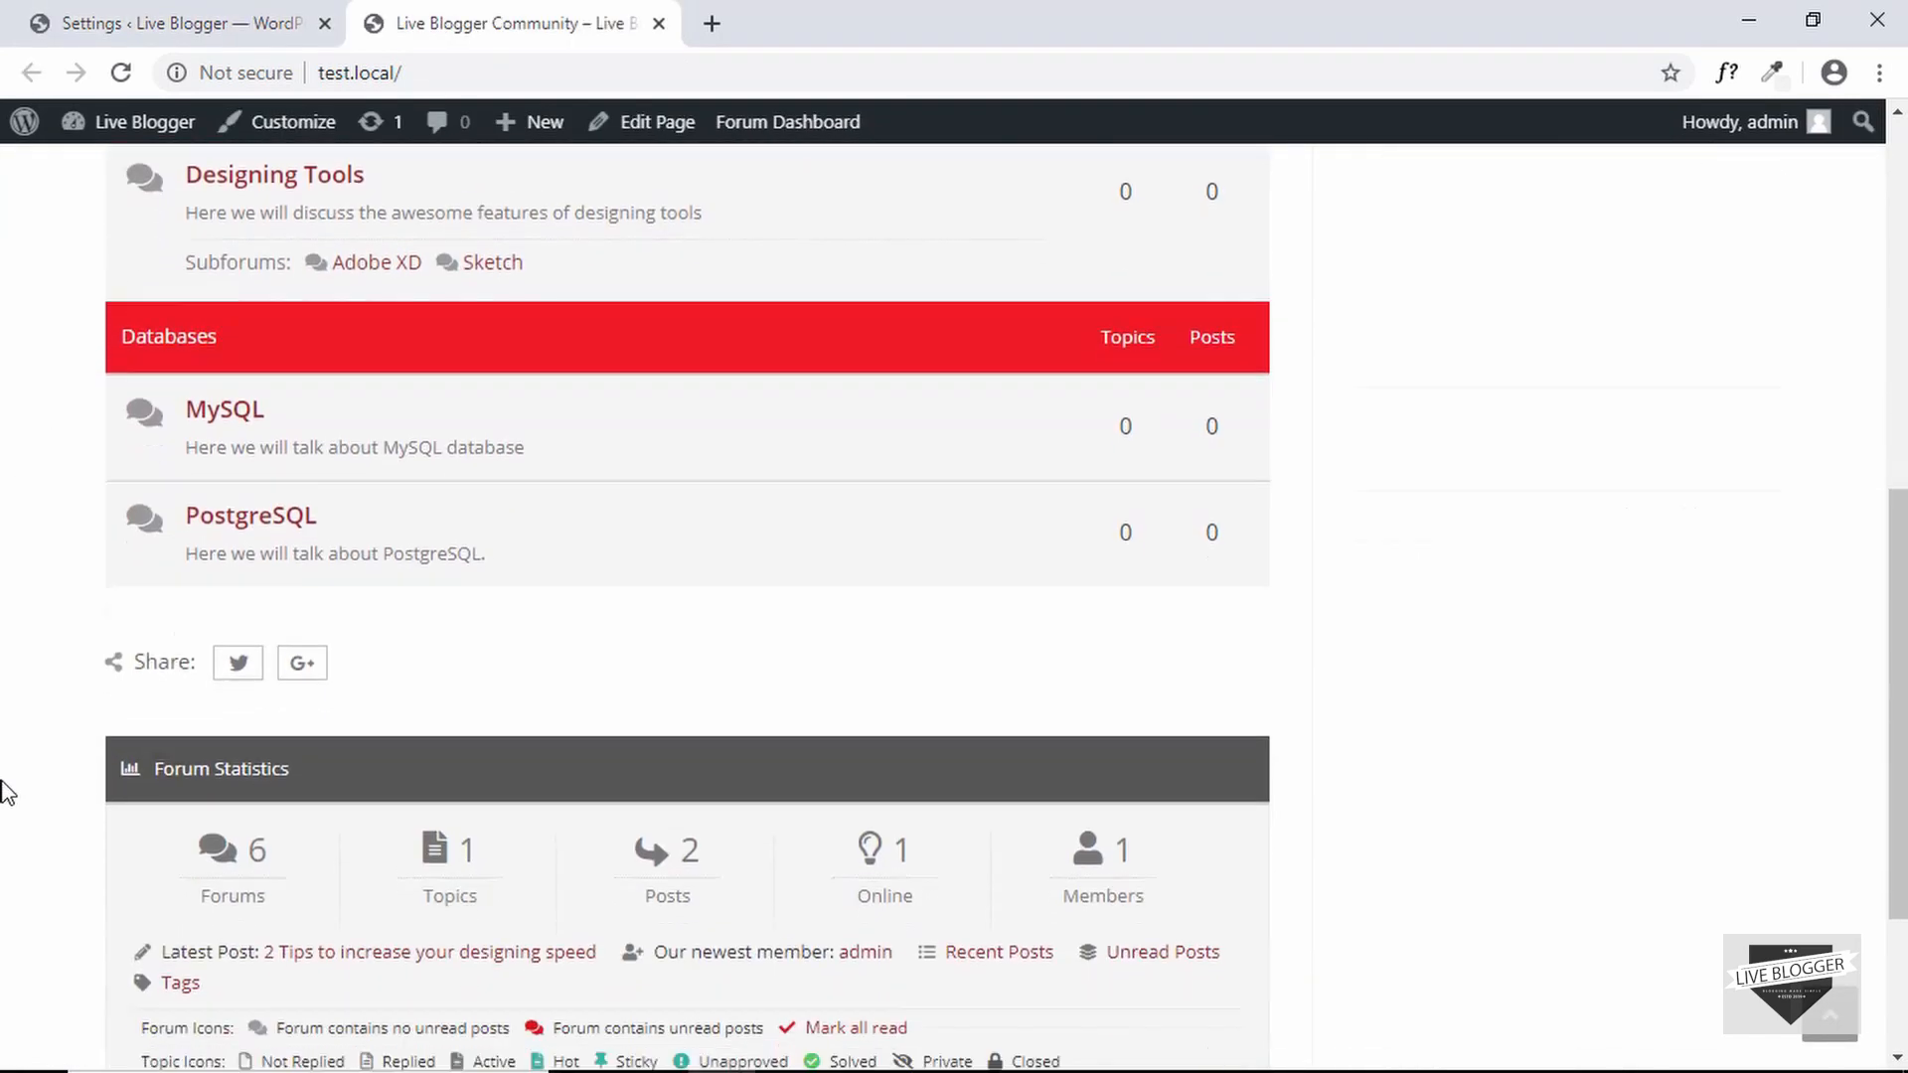
pyautogui.scroll(5, 4, 785)
# - Return to the Styles settings, select the DARK forum color style and update the options
pyautogui.click(156, 20)
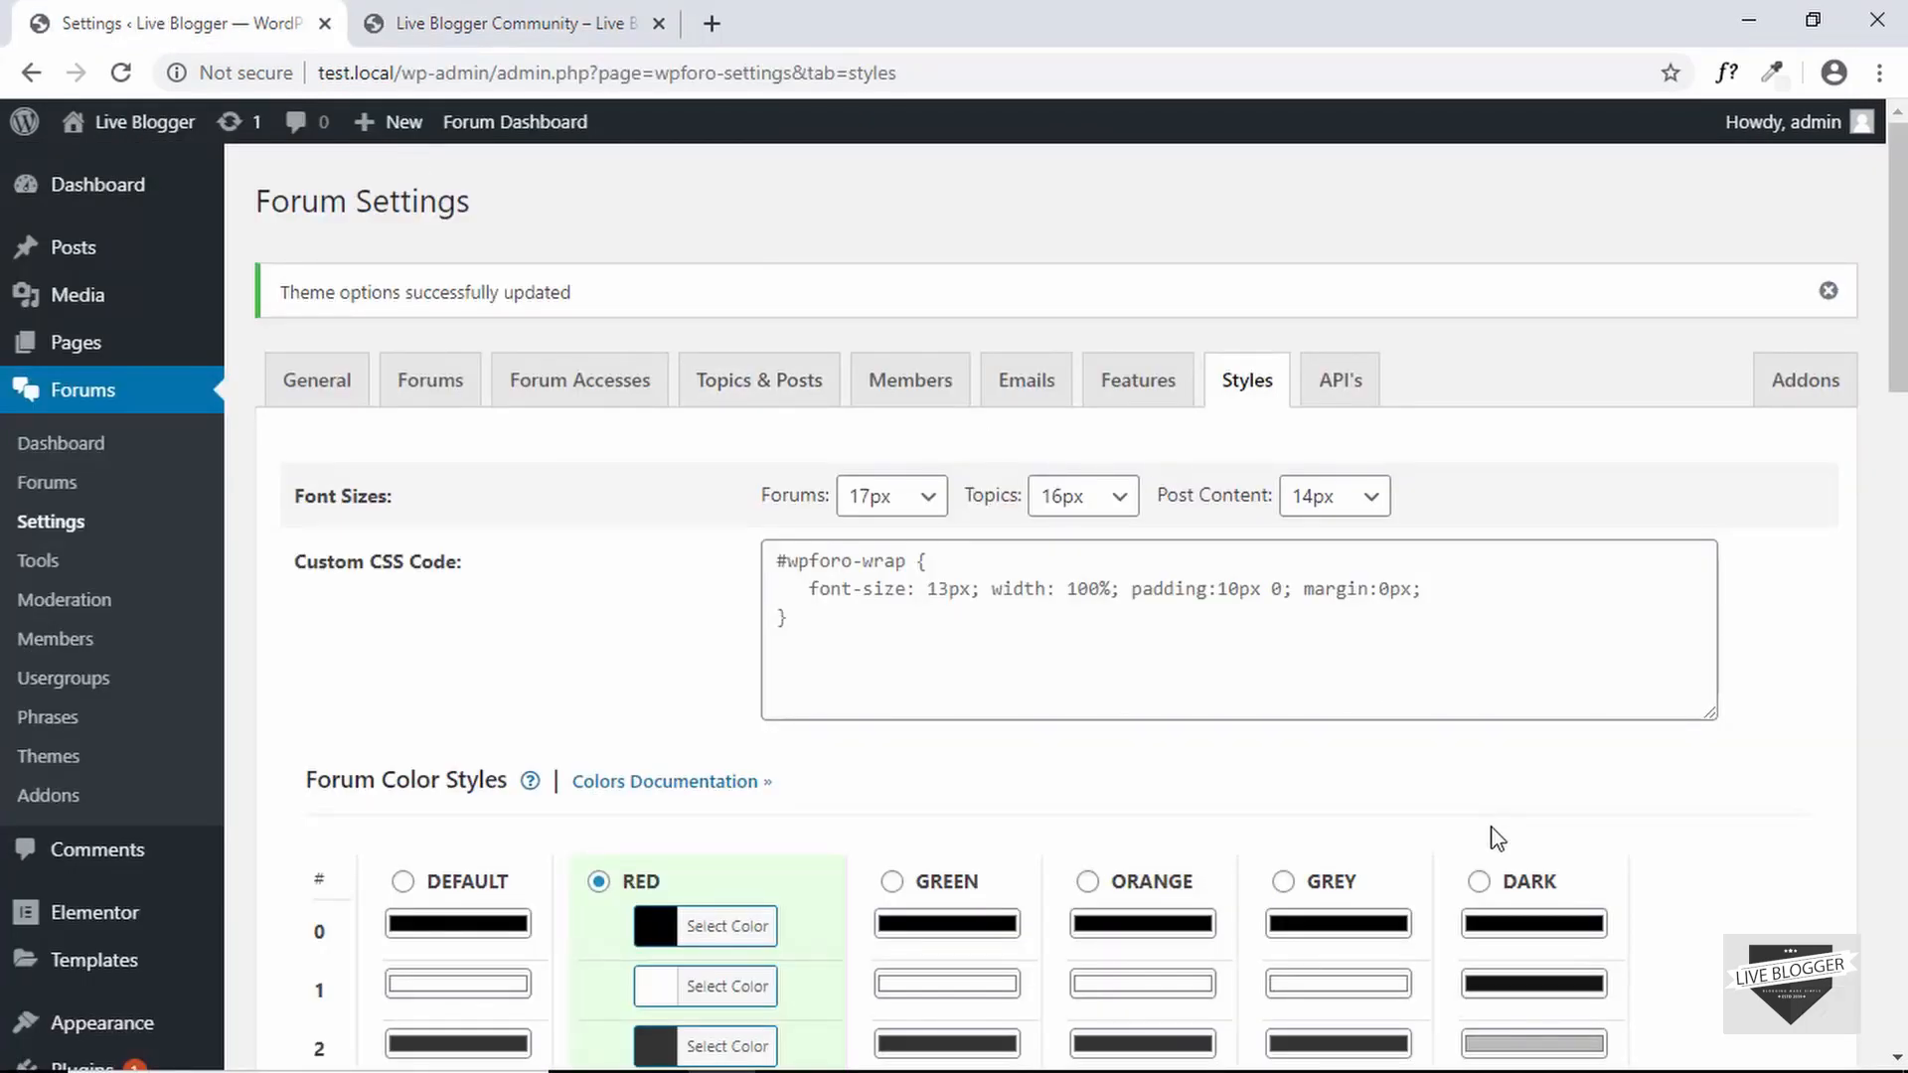
pyautogui.scroll(-2, 1541, 732)
pyautogui.click(1546, 722)
pyautogui.scroll(-20, 1789, 690)
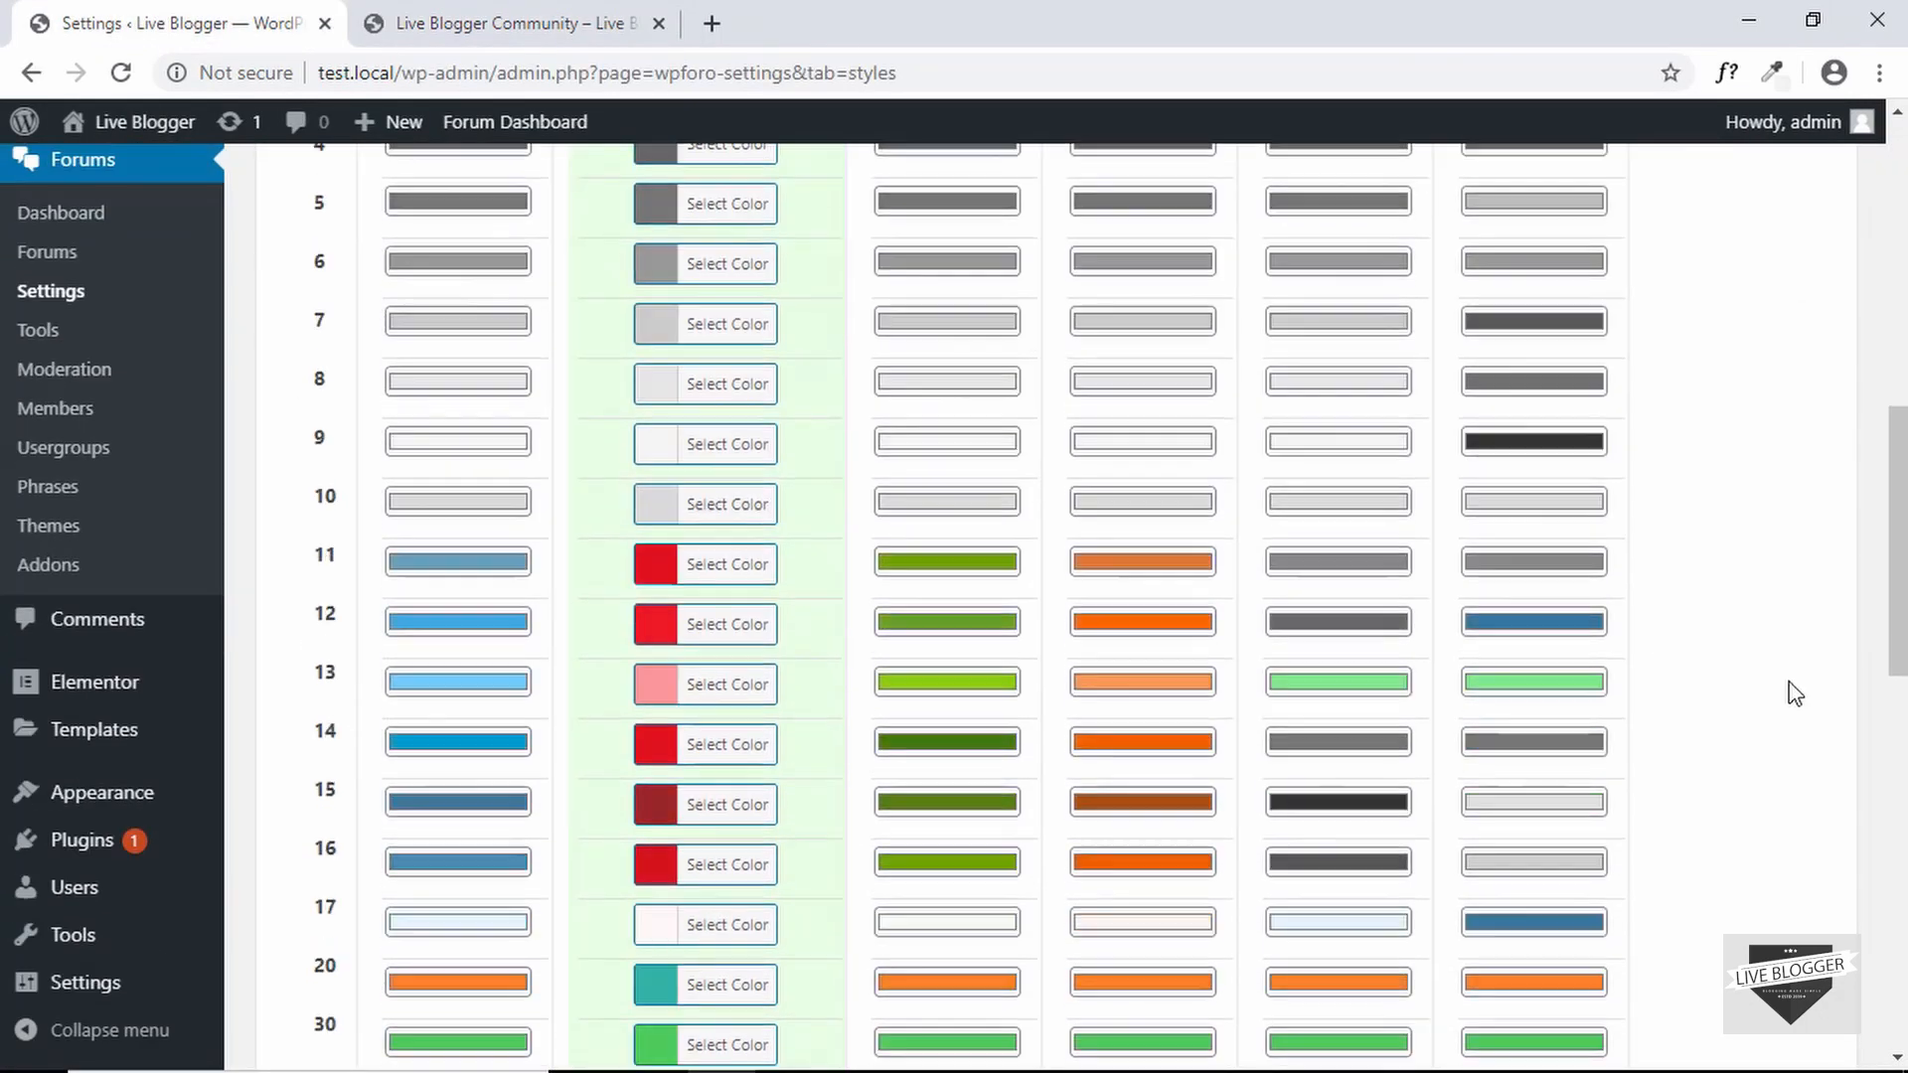
pyautogui.scroll(-5, 1794, 692)
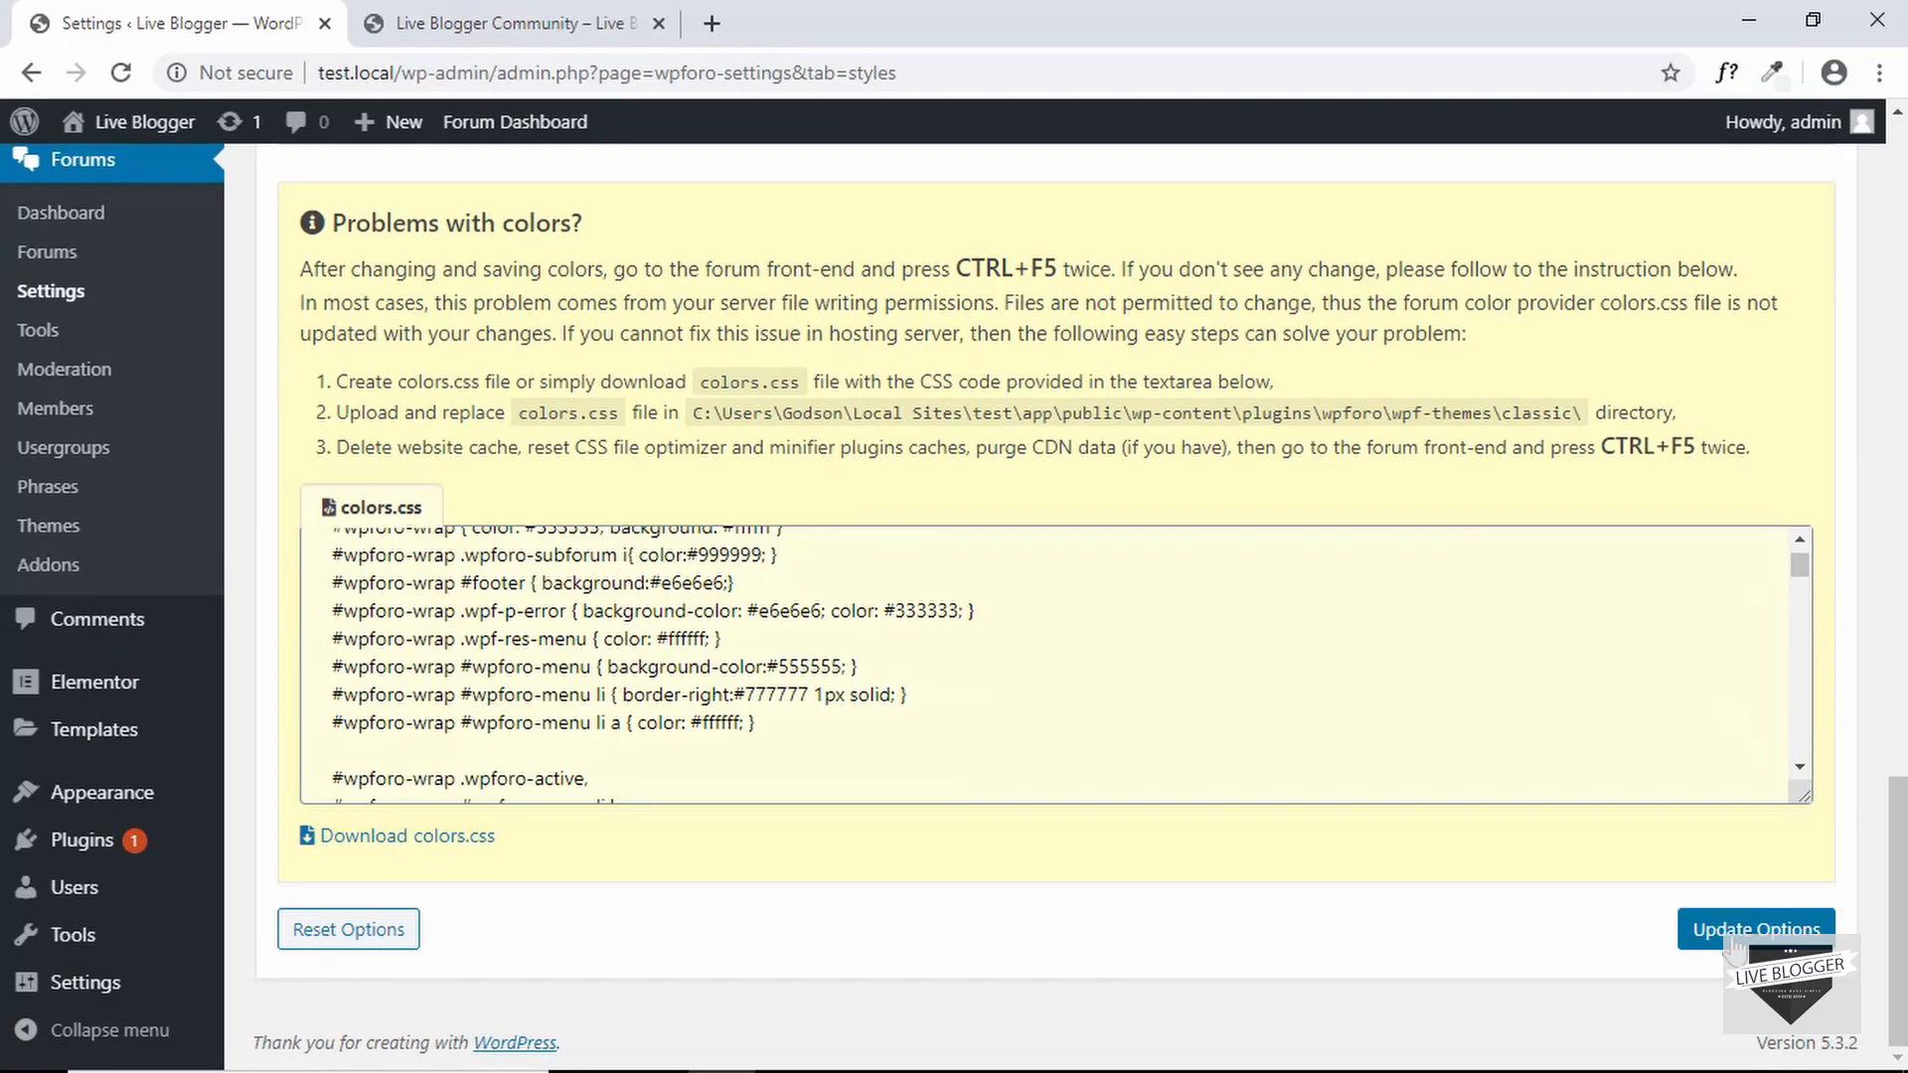
pyautogui.click(1734, 929)
# - Force-reload the forum home page and check the dark color style from the menu bar down to the Forum Statistics section
pyautogui.click(501, 23)
pyautogui.hotkey('ctrl', 'F5')
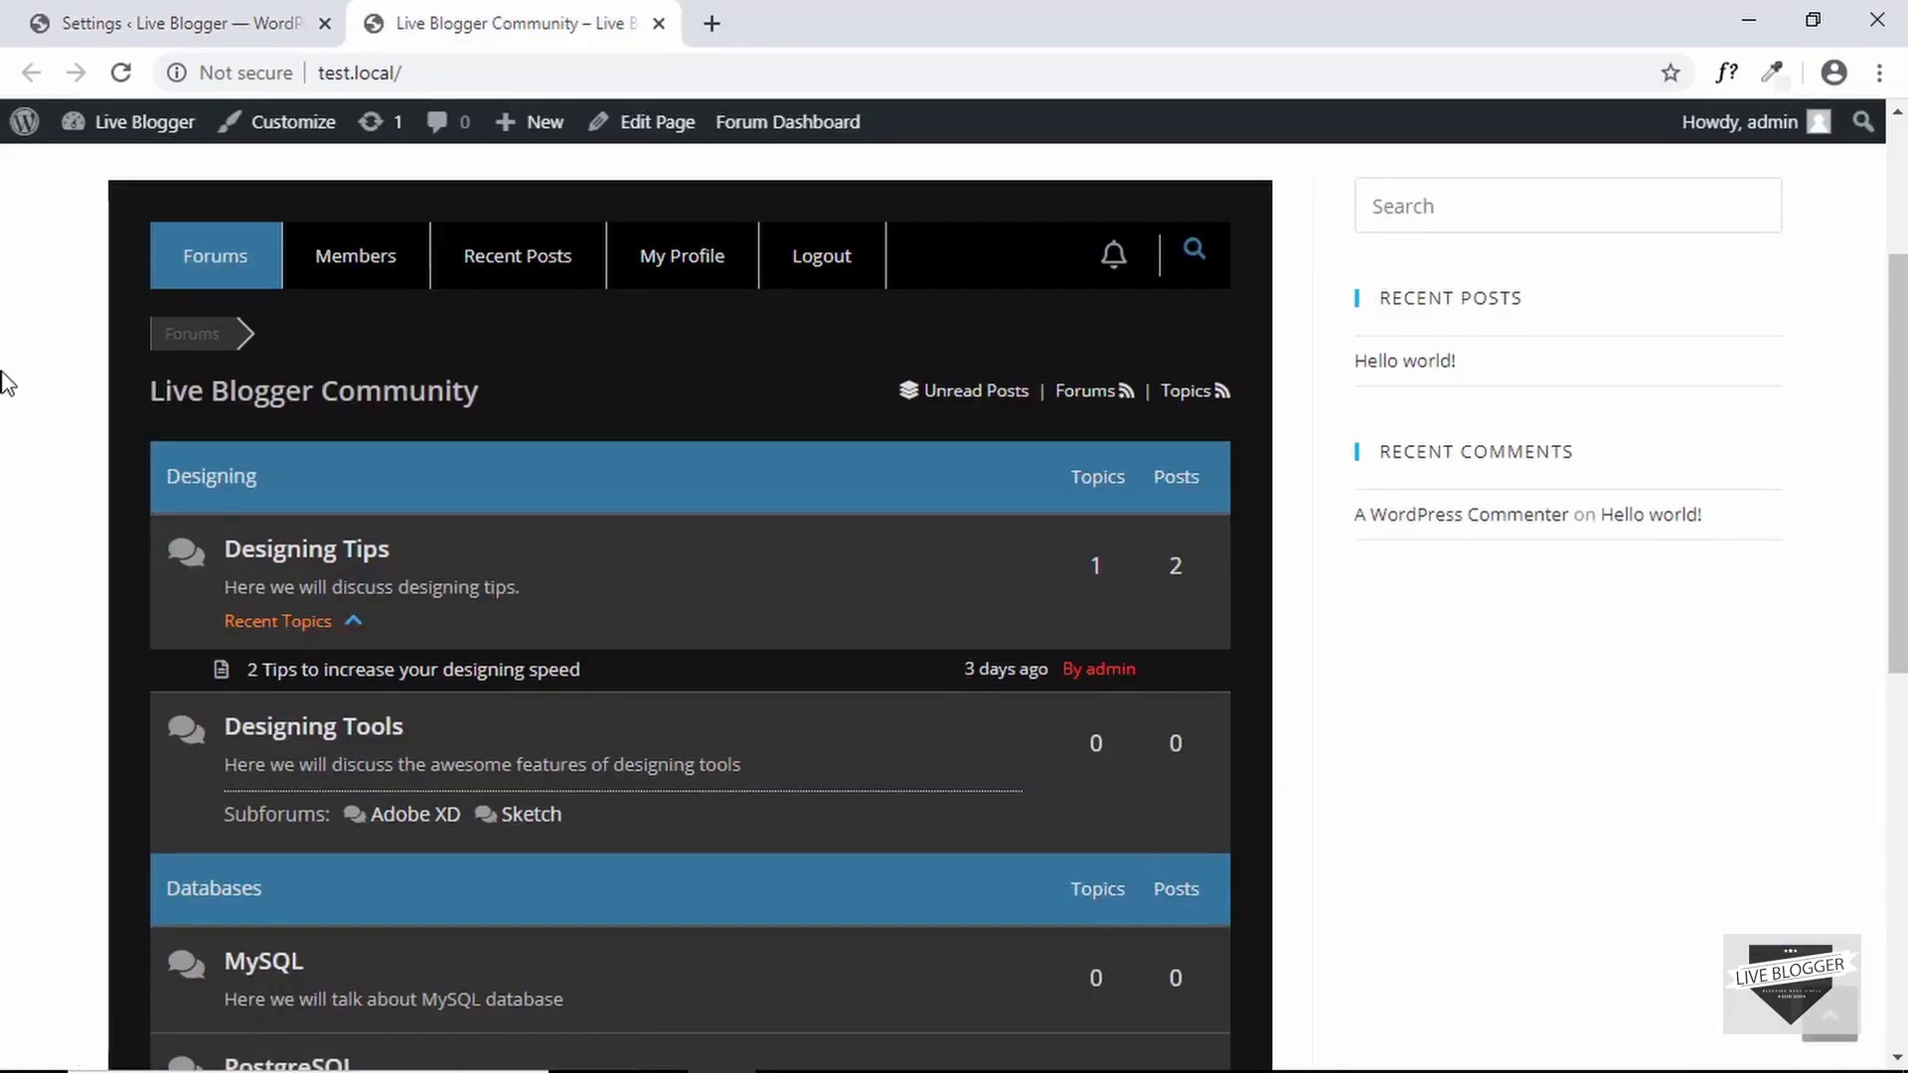
pyautogui.scroll(-9, 5, 383)
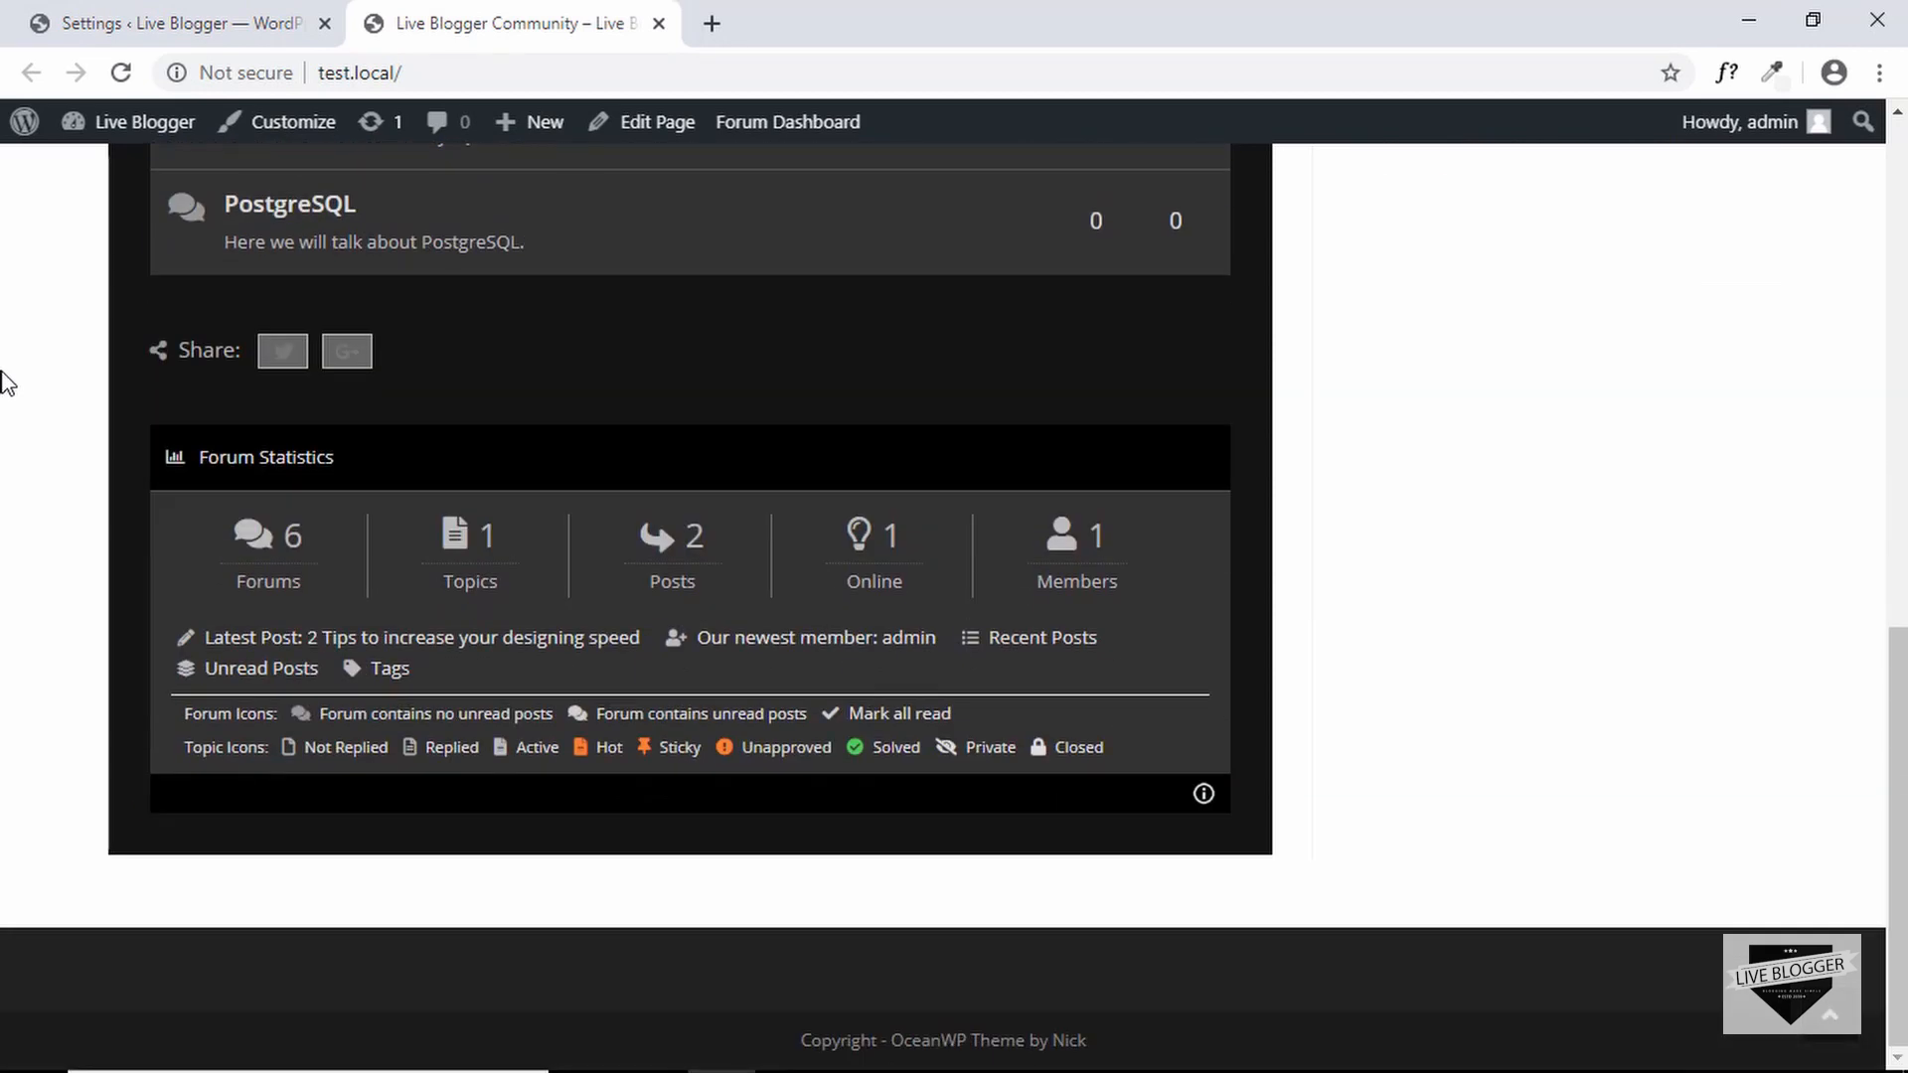
pyautogui.scroll(3, 5, 383)
pyautogui.scroll(3, 5, 382)
pyautogui.scroll(-1, 5, 382)
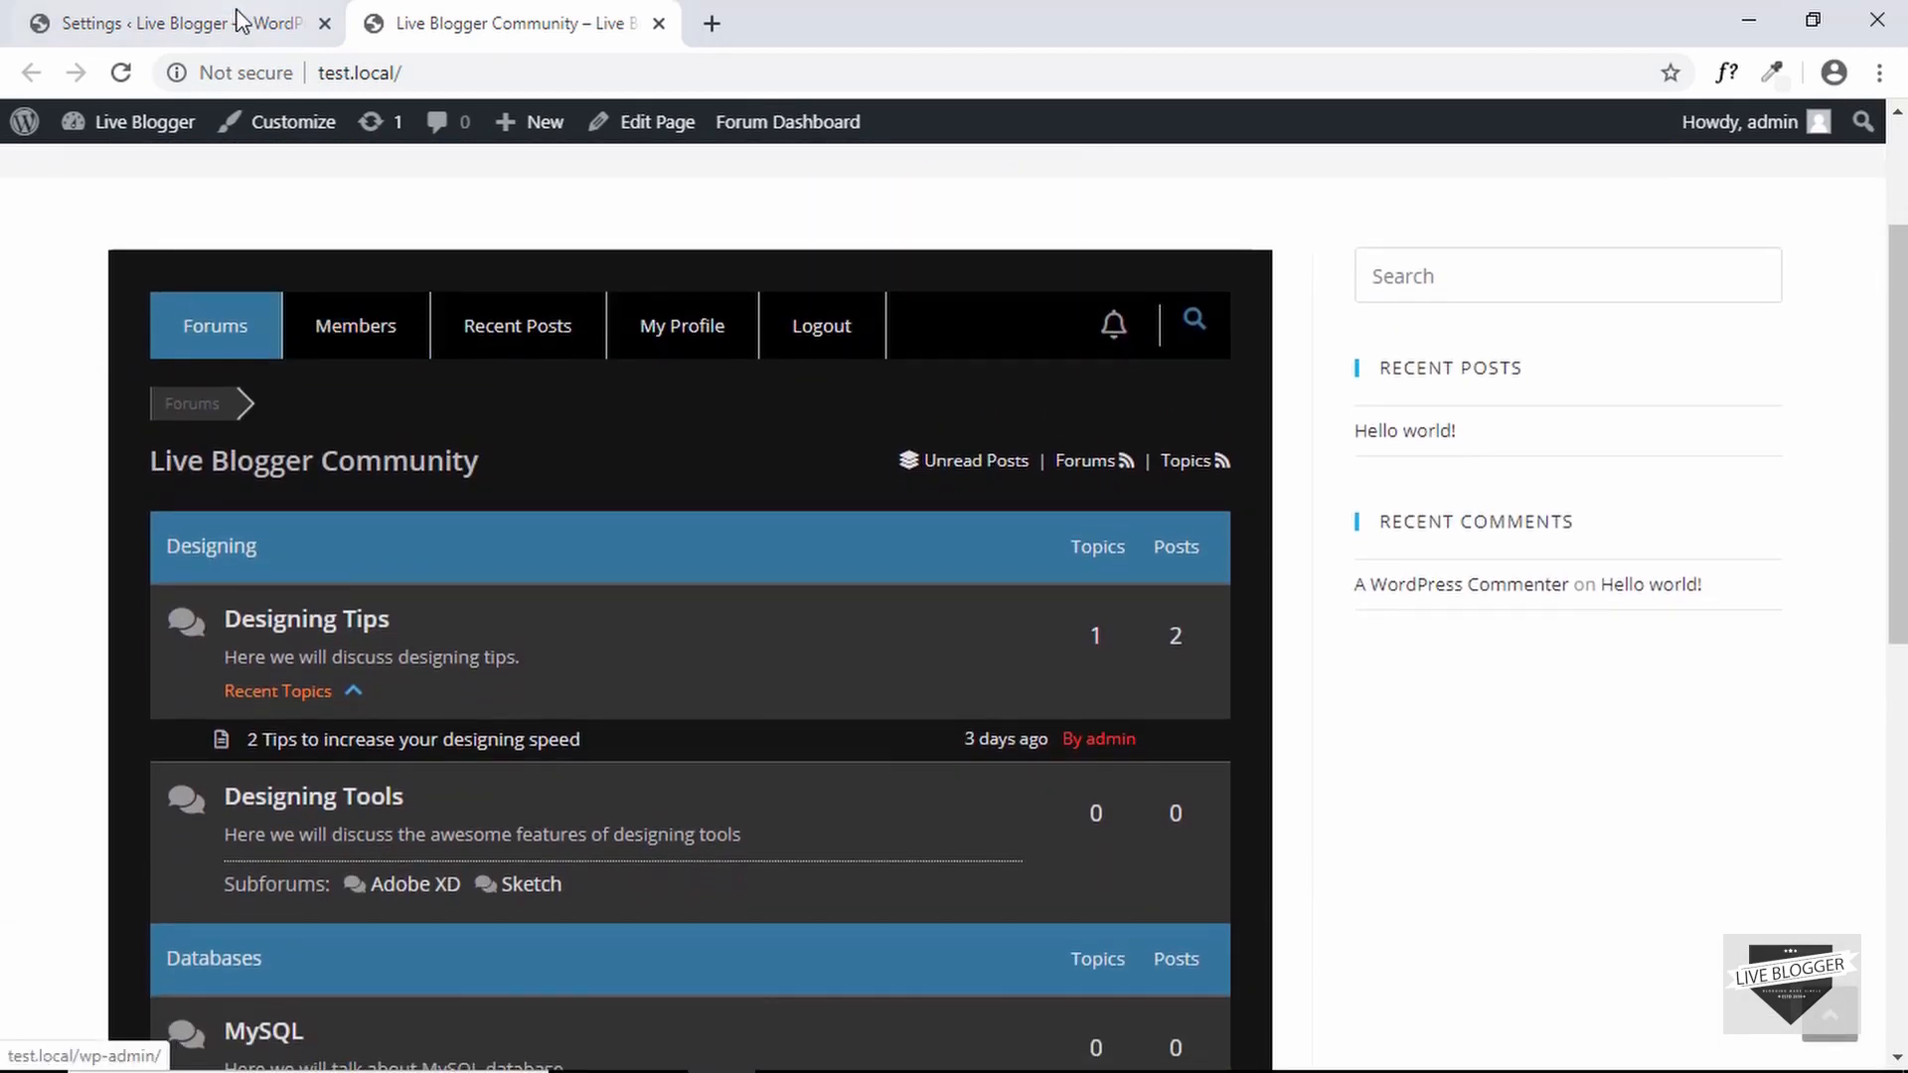
# - Back in the Styles settings, open the color picker for color 0 of the DARK style and close it without changing the color
pyautogui.click(187, 12)
pyautogui.scroll(-5, 502, 654)
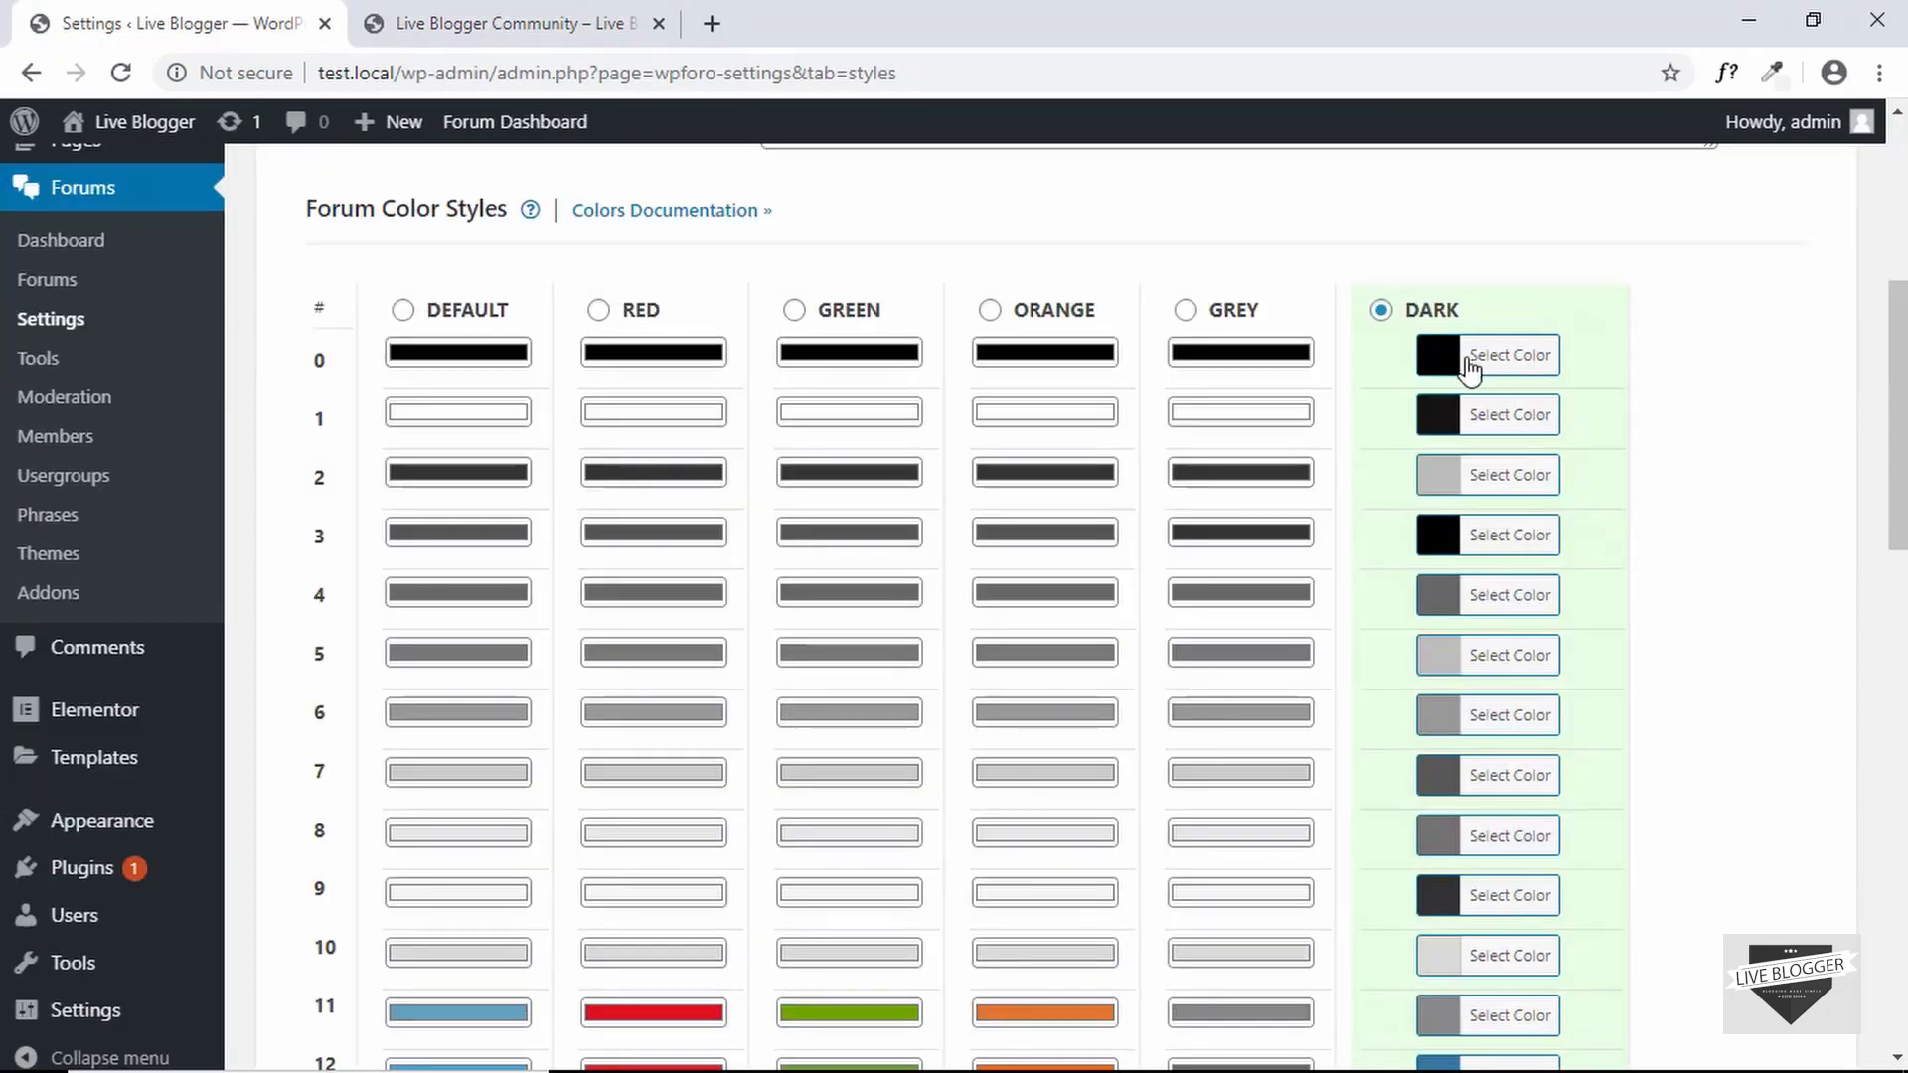
pyautogui.click(1441, 360)
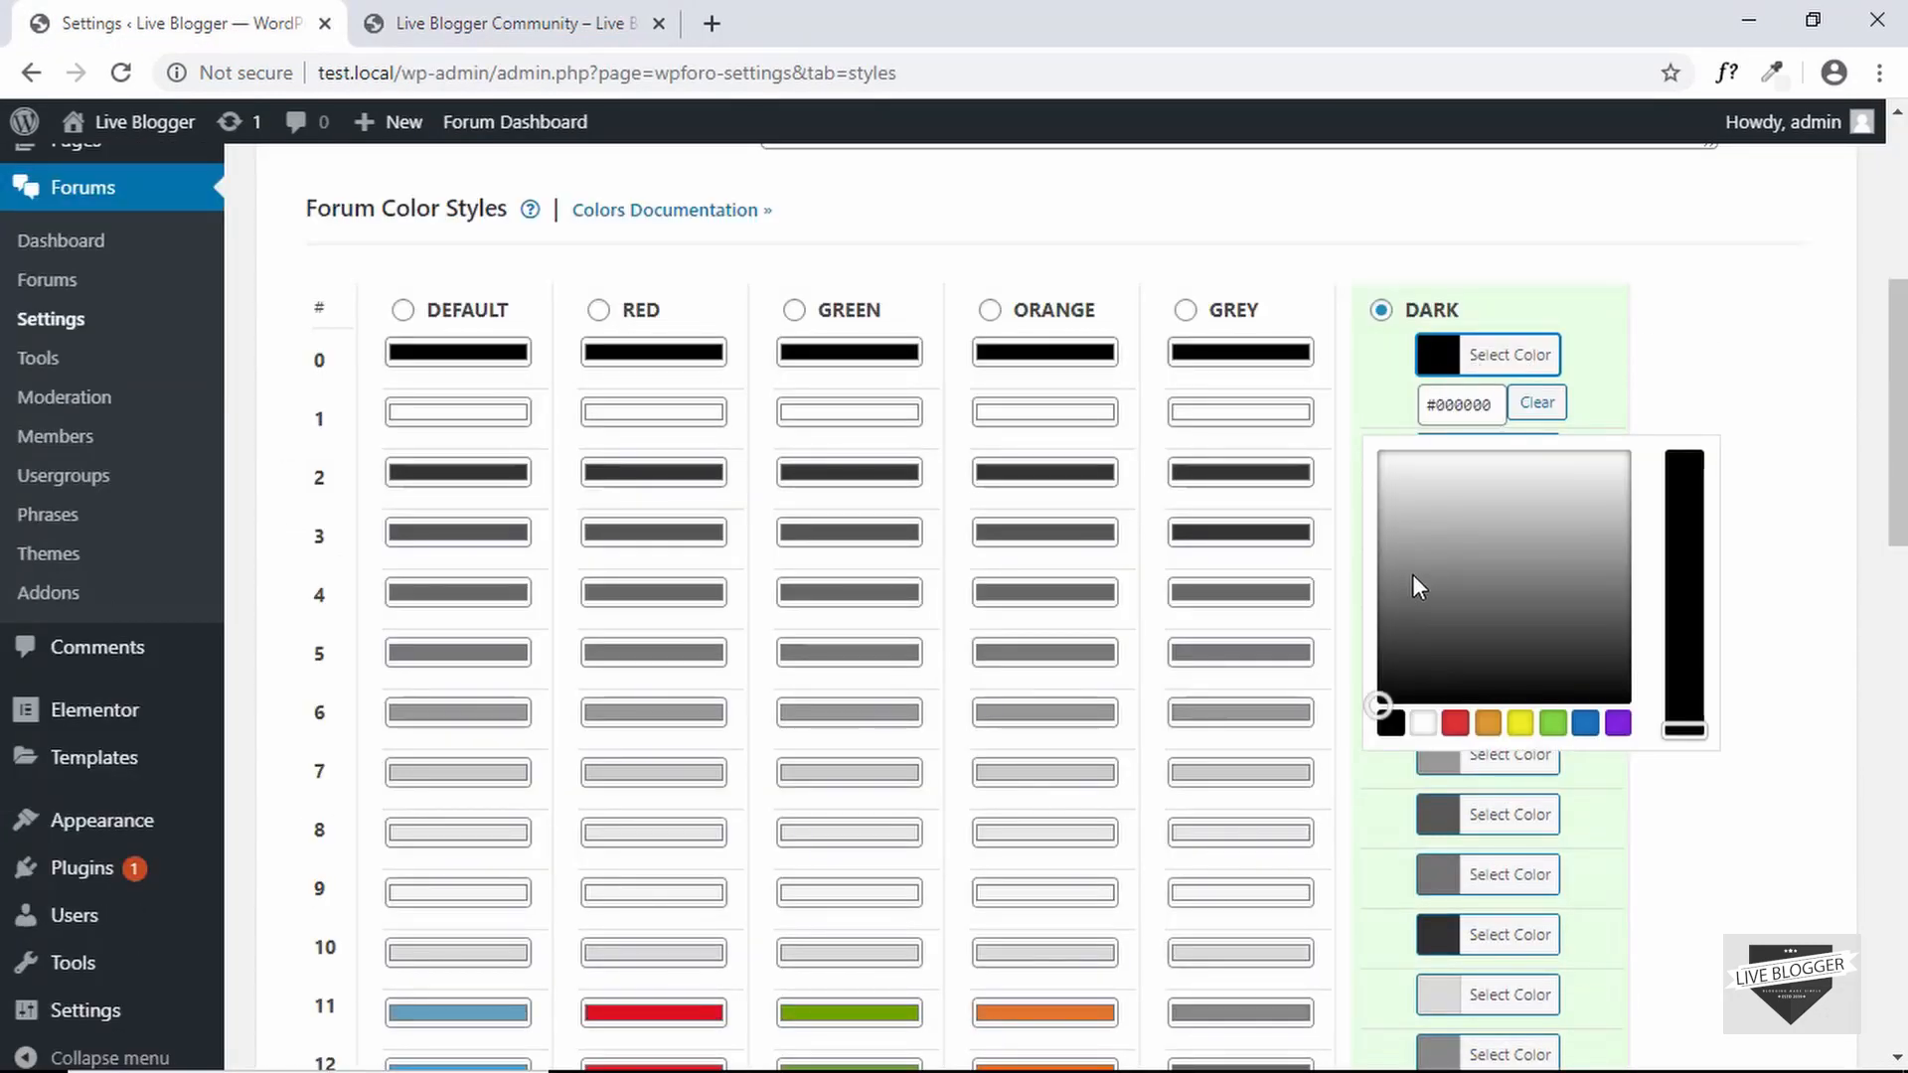
pyautogui.click(1767, 371)
pyautogui.scroll(1, 707, 402)
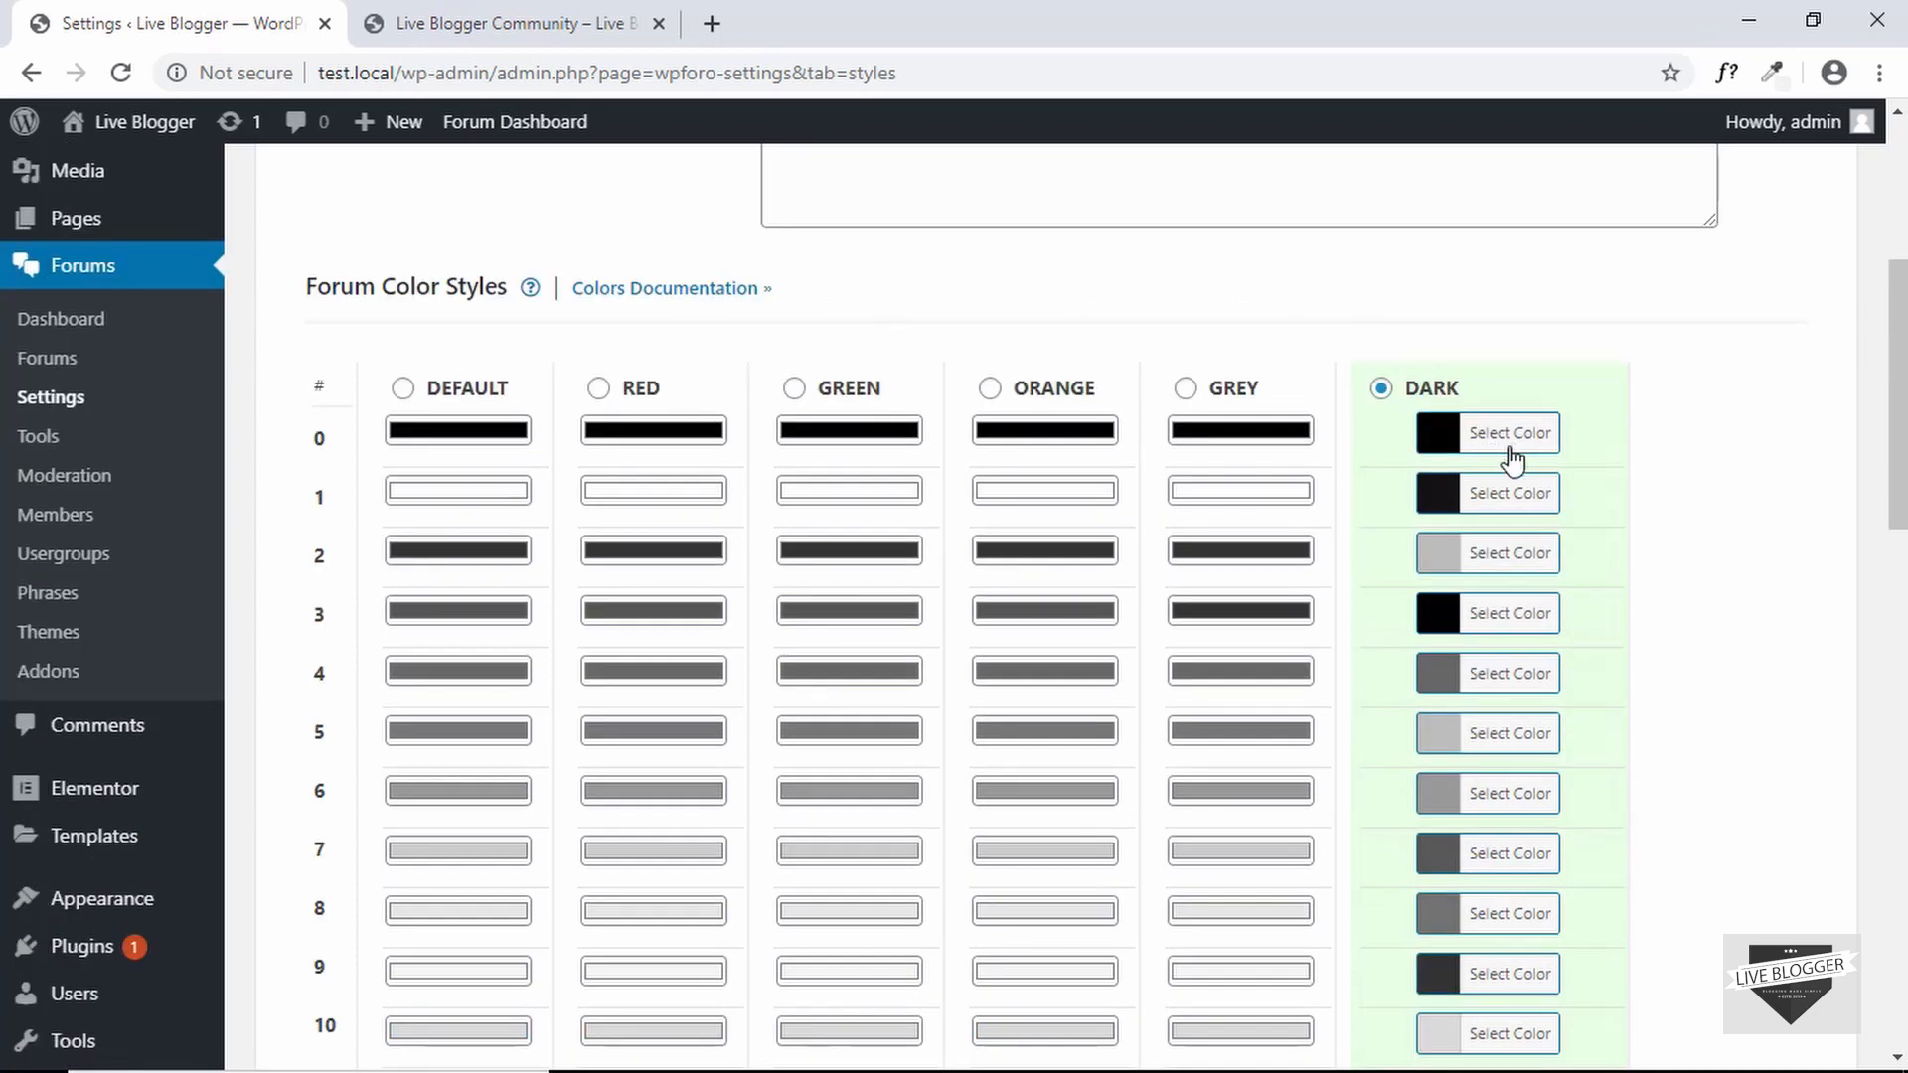
# - Open the Colors Documentation, read which forum elements each numbered style color controls, and return to the Styles settings
pyautogui.click(673, 291)
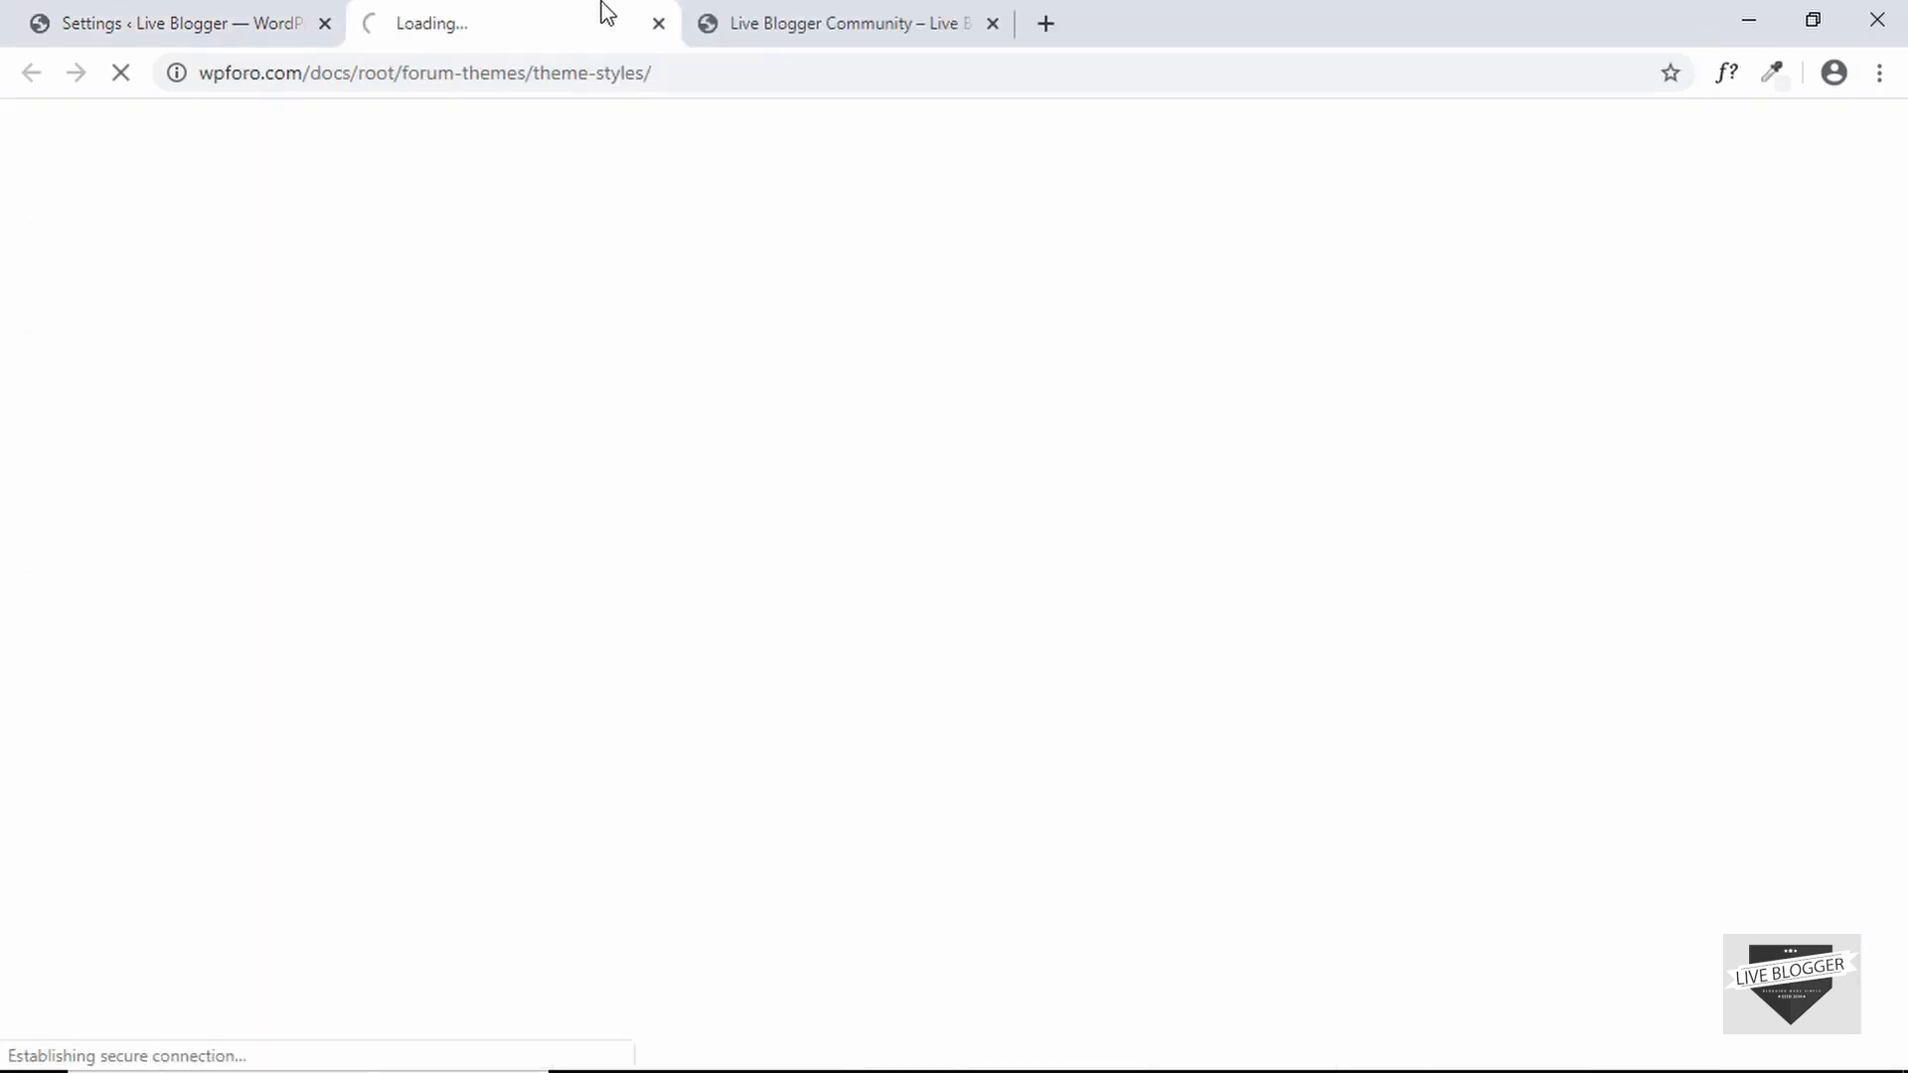
pyautogui.scroll(-5, 700, 286)
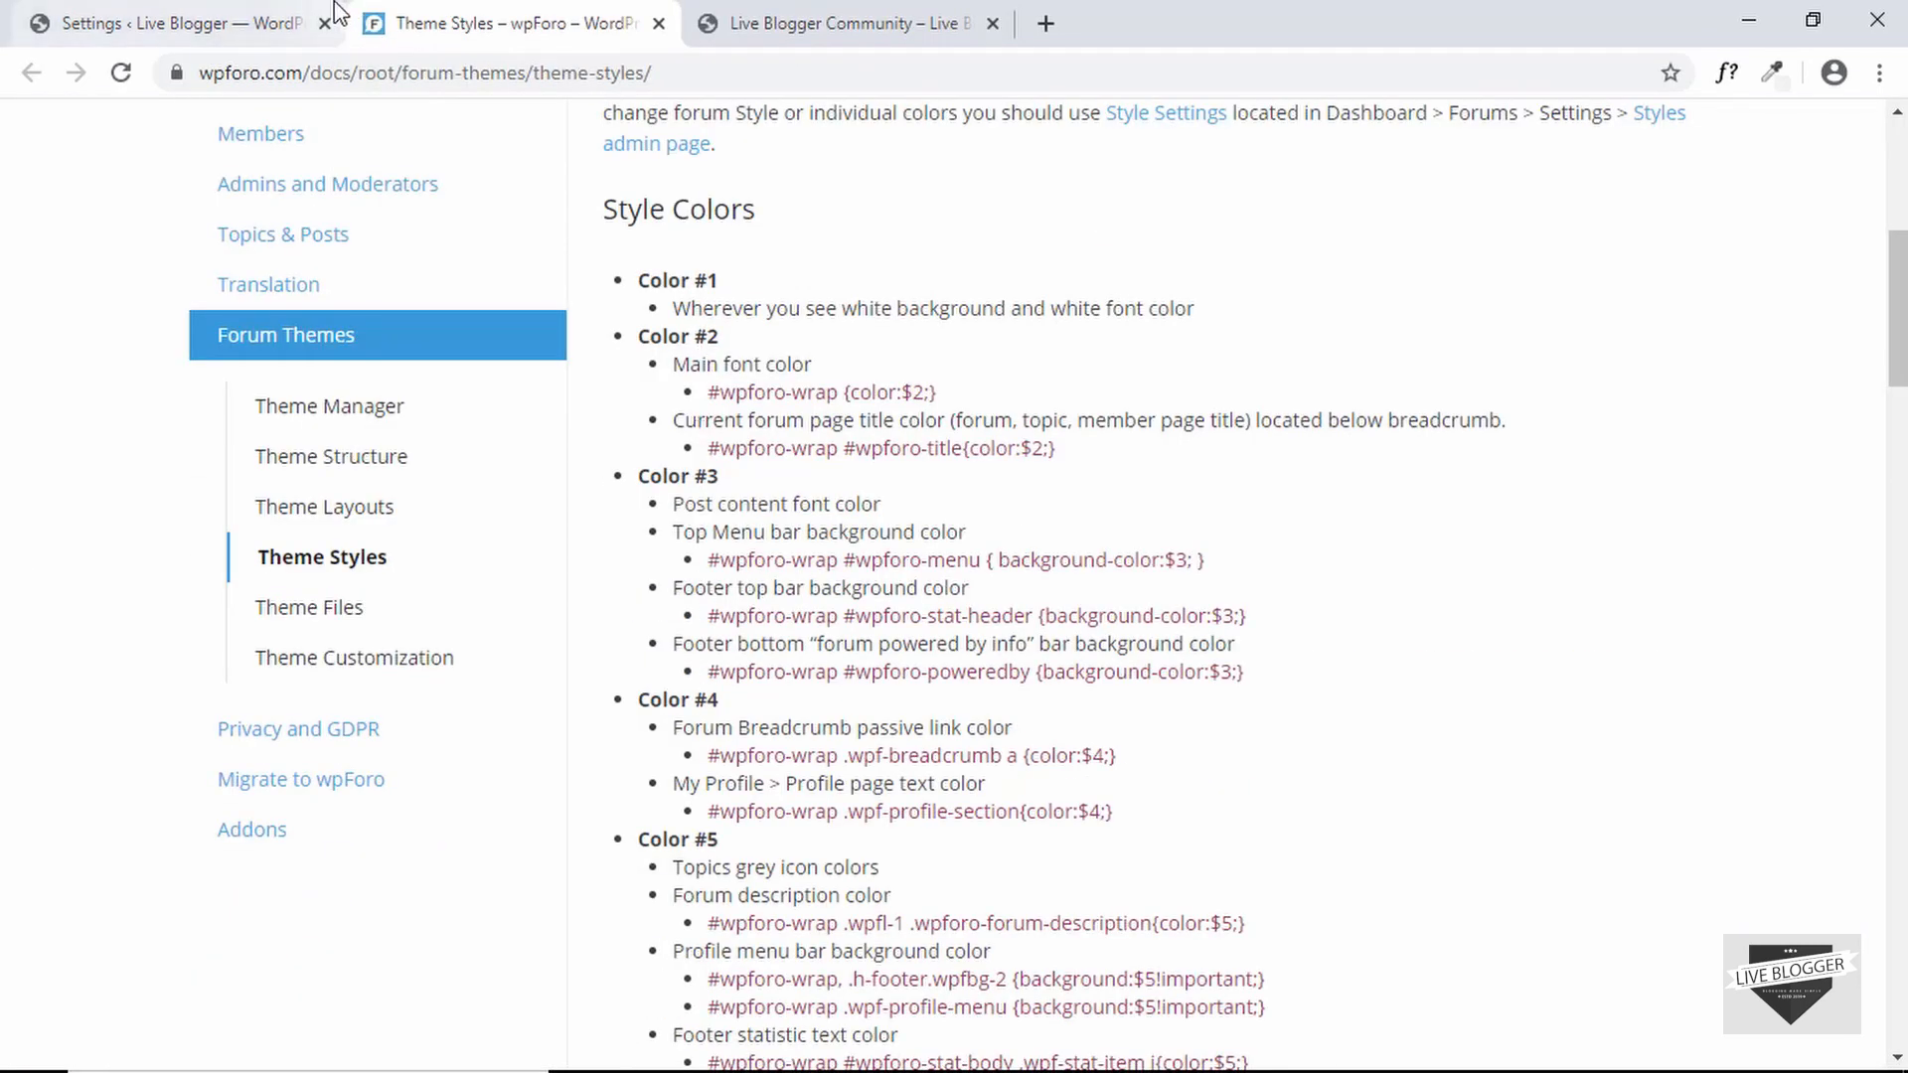
pyautogui.scroll(-1, 790, 568)
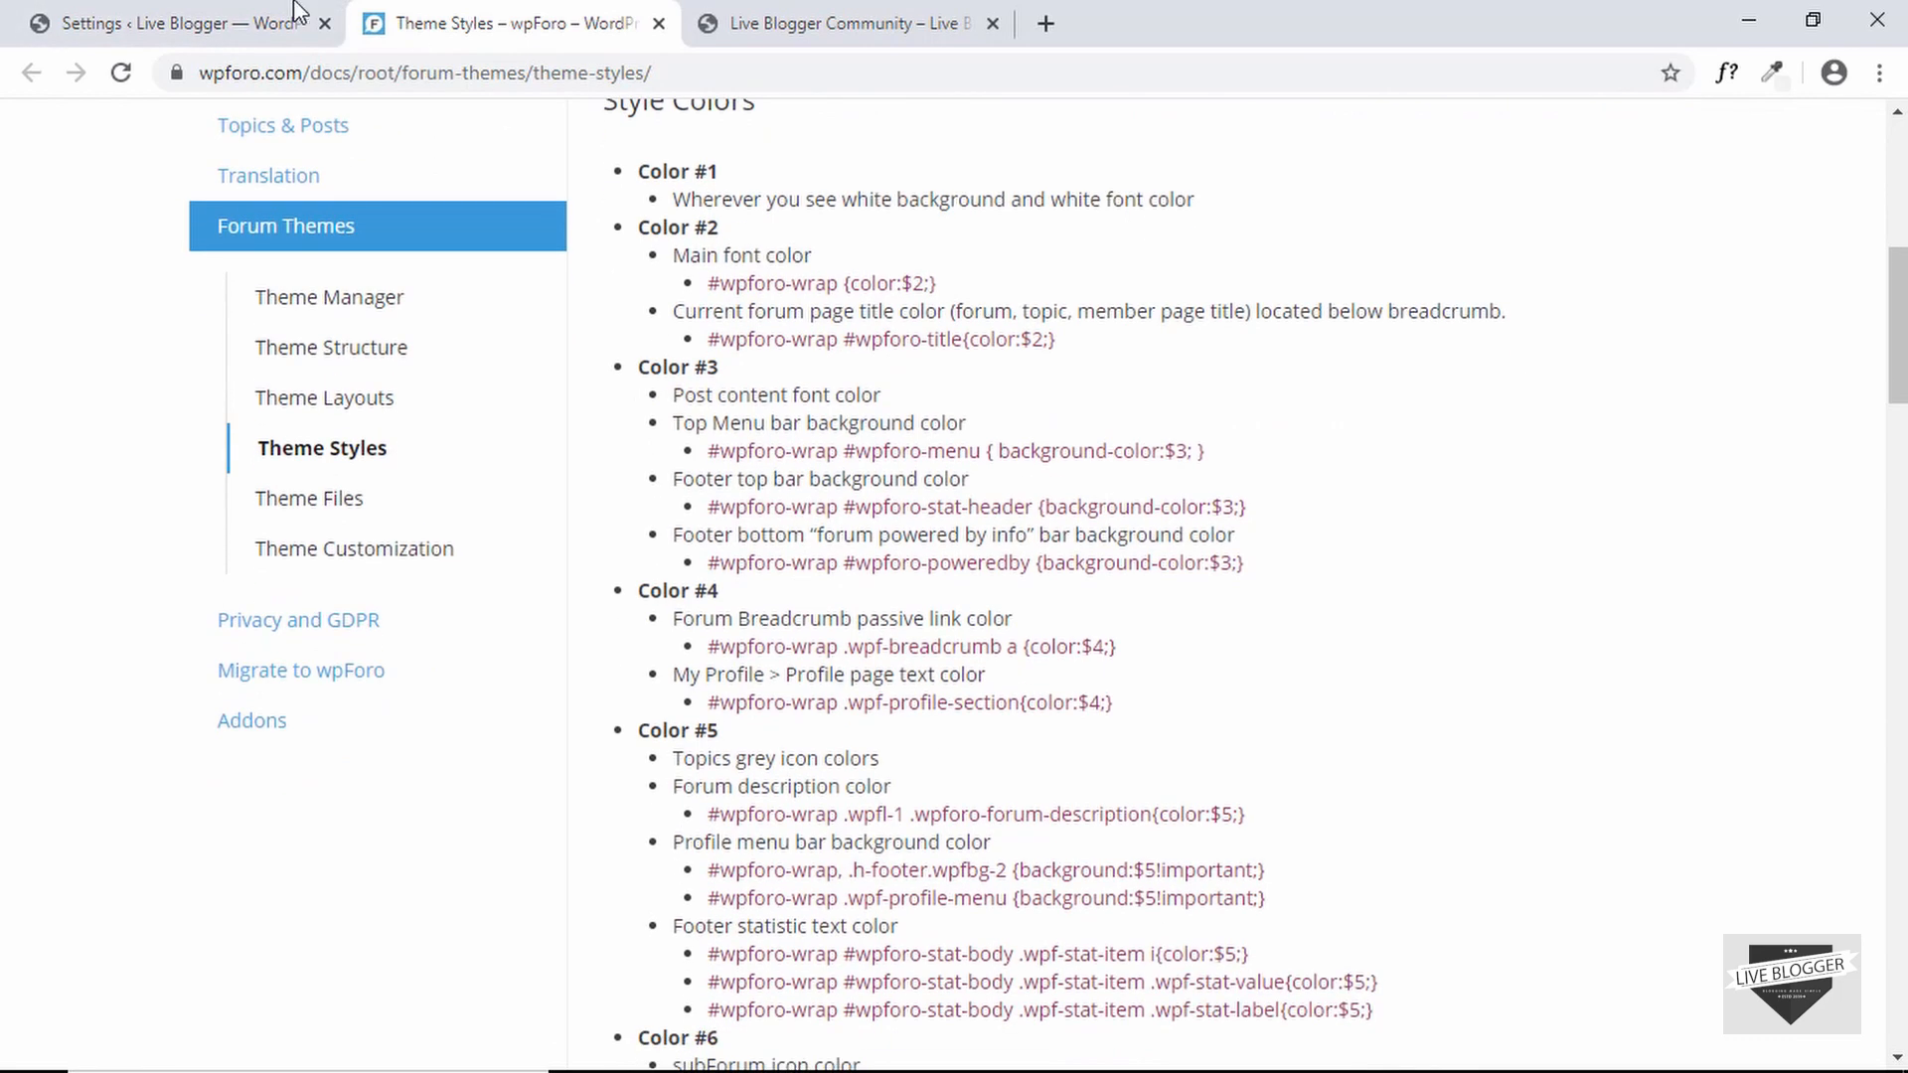
pyautogui.click(194, 20)
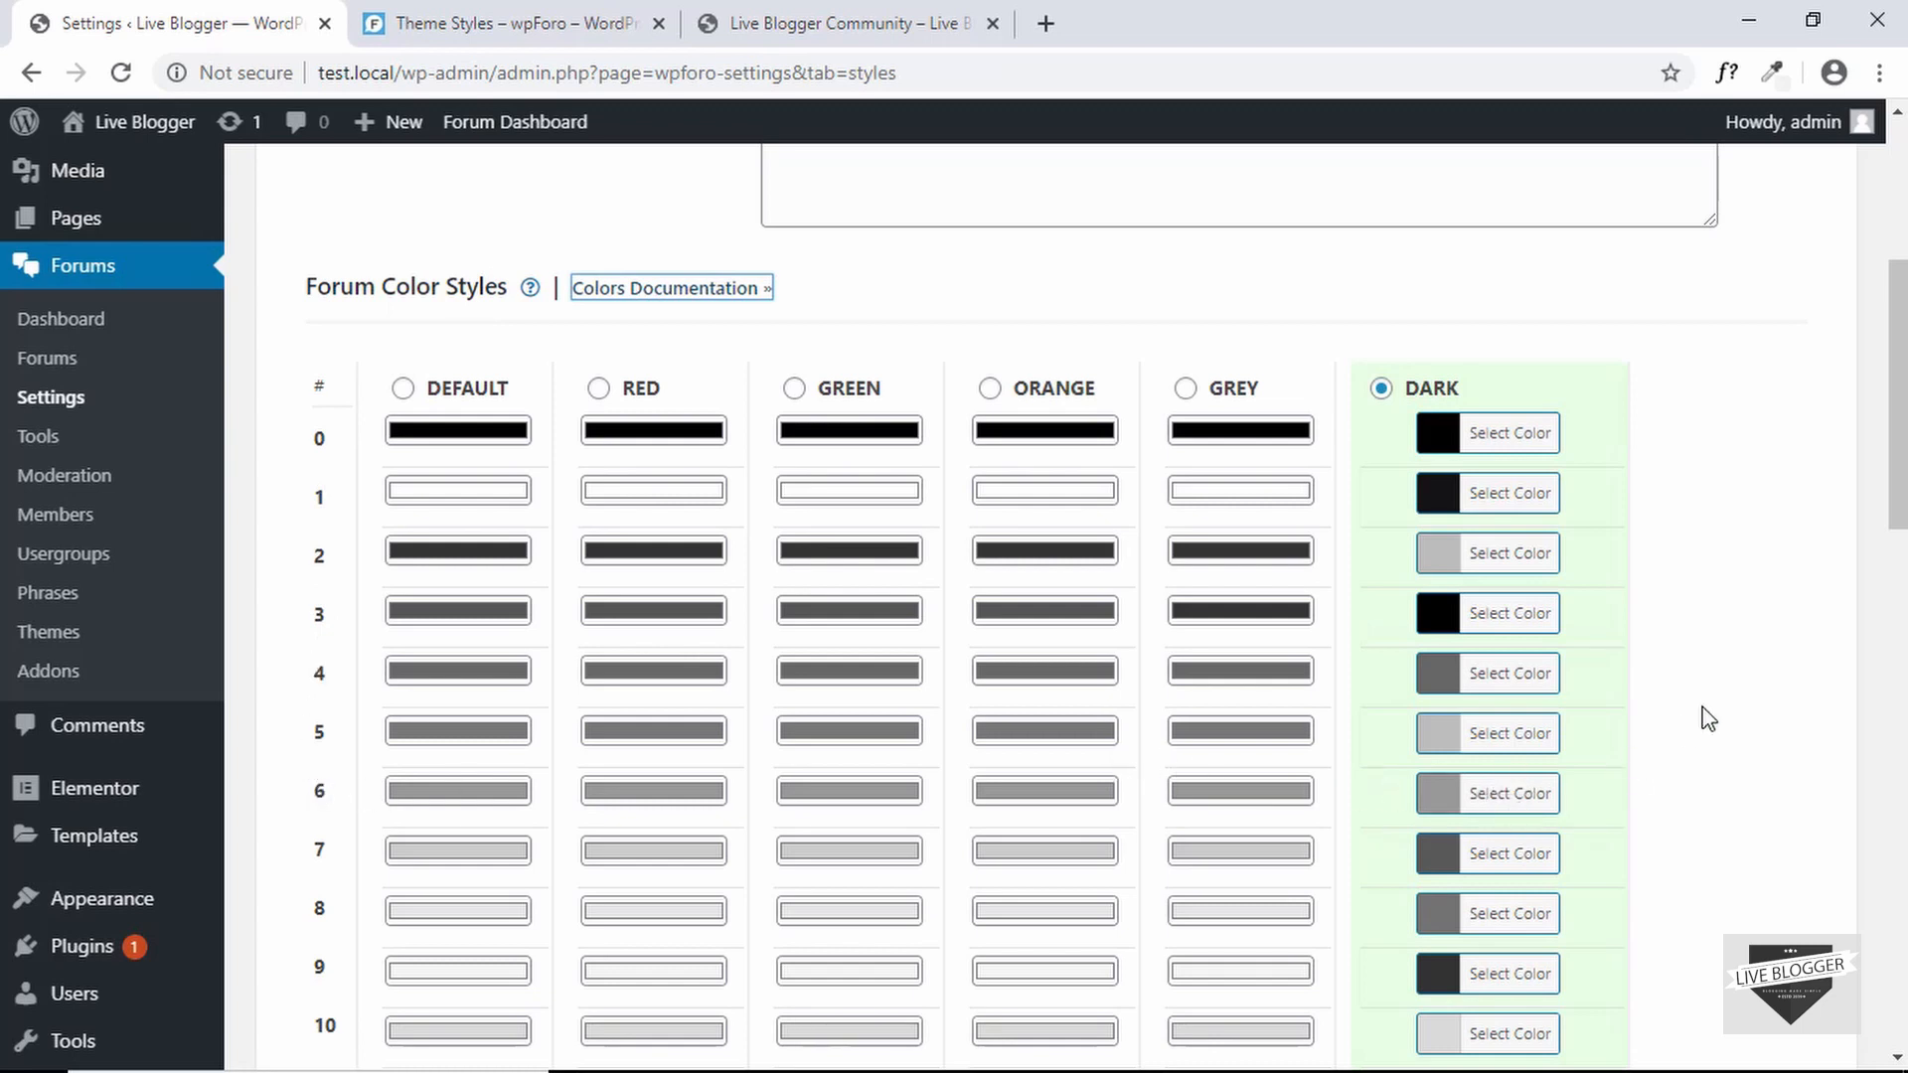
# - Open the API's settings and review the Facebook API configuration, login and redirect options
pyautogui.scroll(1, 1703, 715)
pyautogui.scroll(4, 1779, 653)
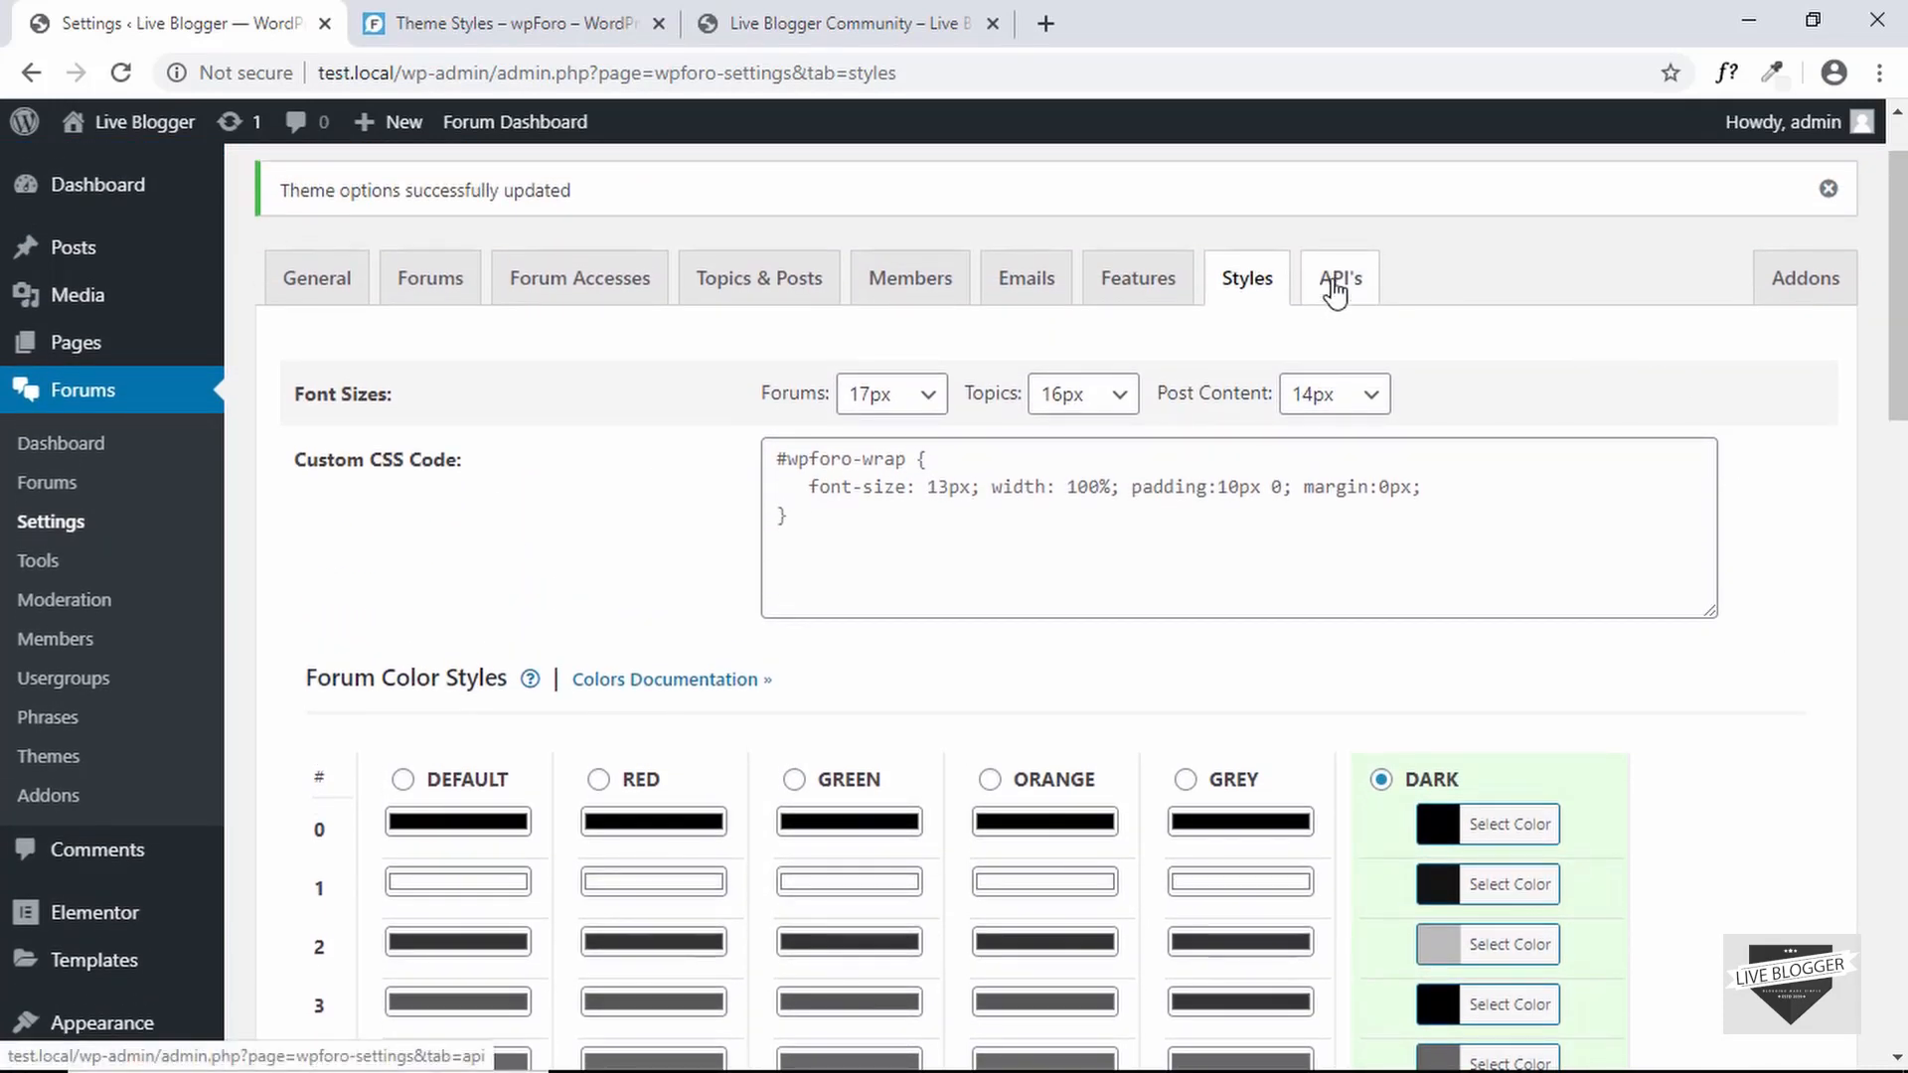
pyautogui.click(1334, 290)
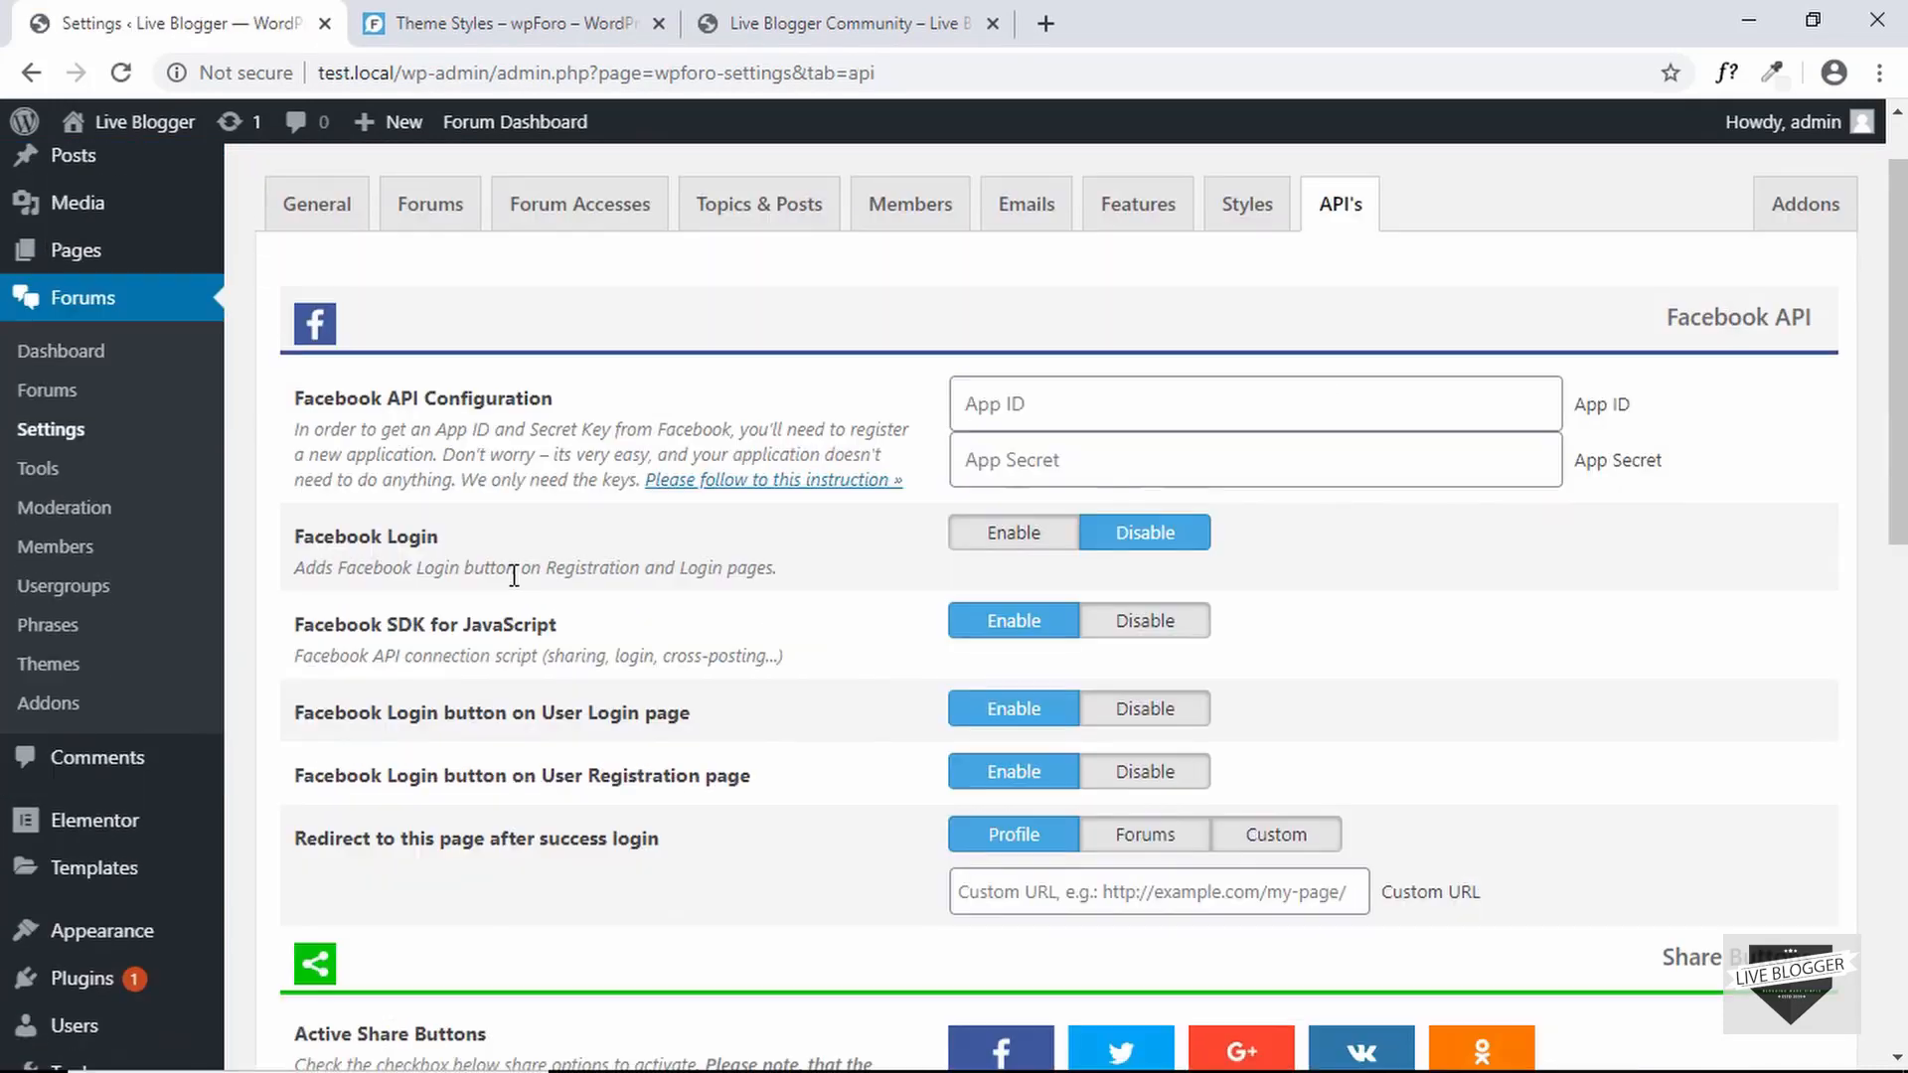
pyautogui.scroll(-1, 507, 567)
pyautogui.scroll(-1, 514, 575)
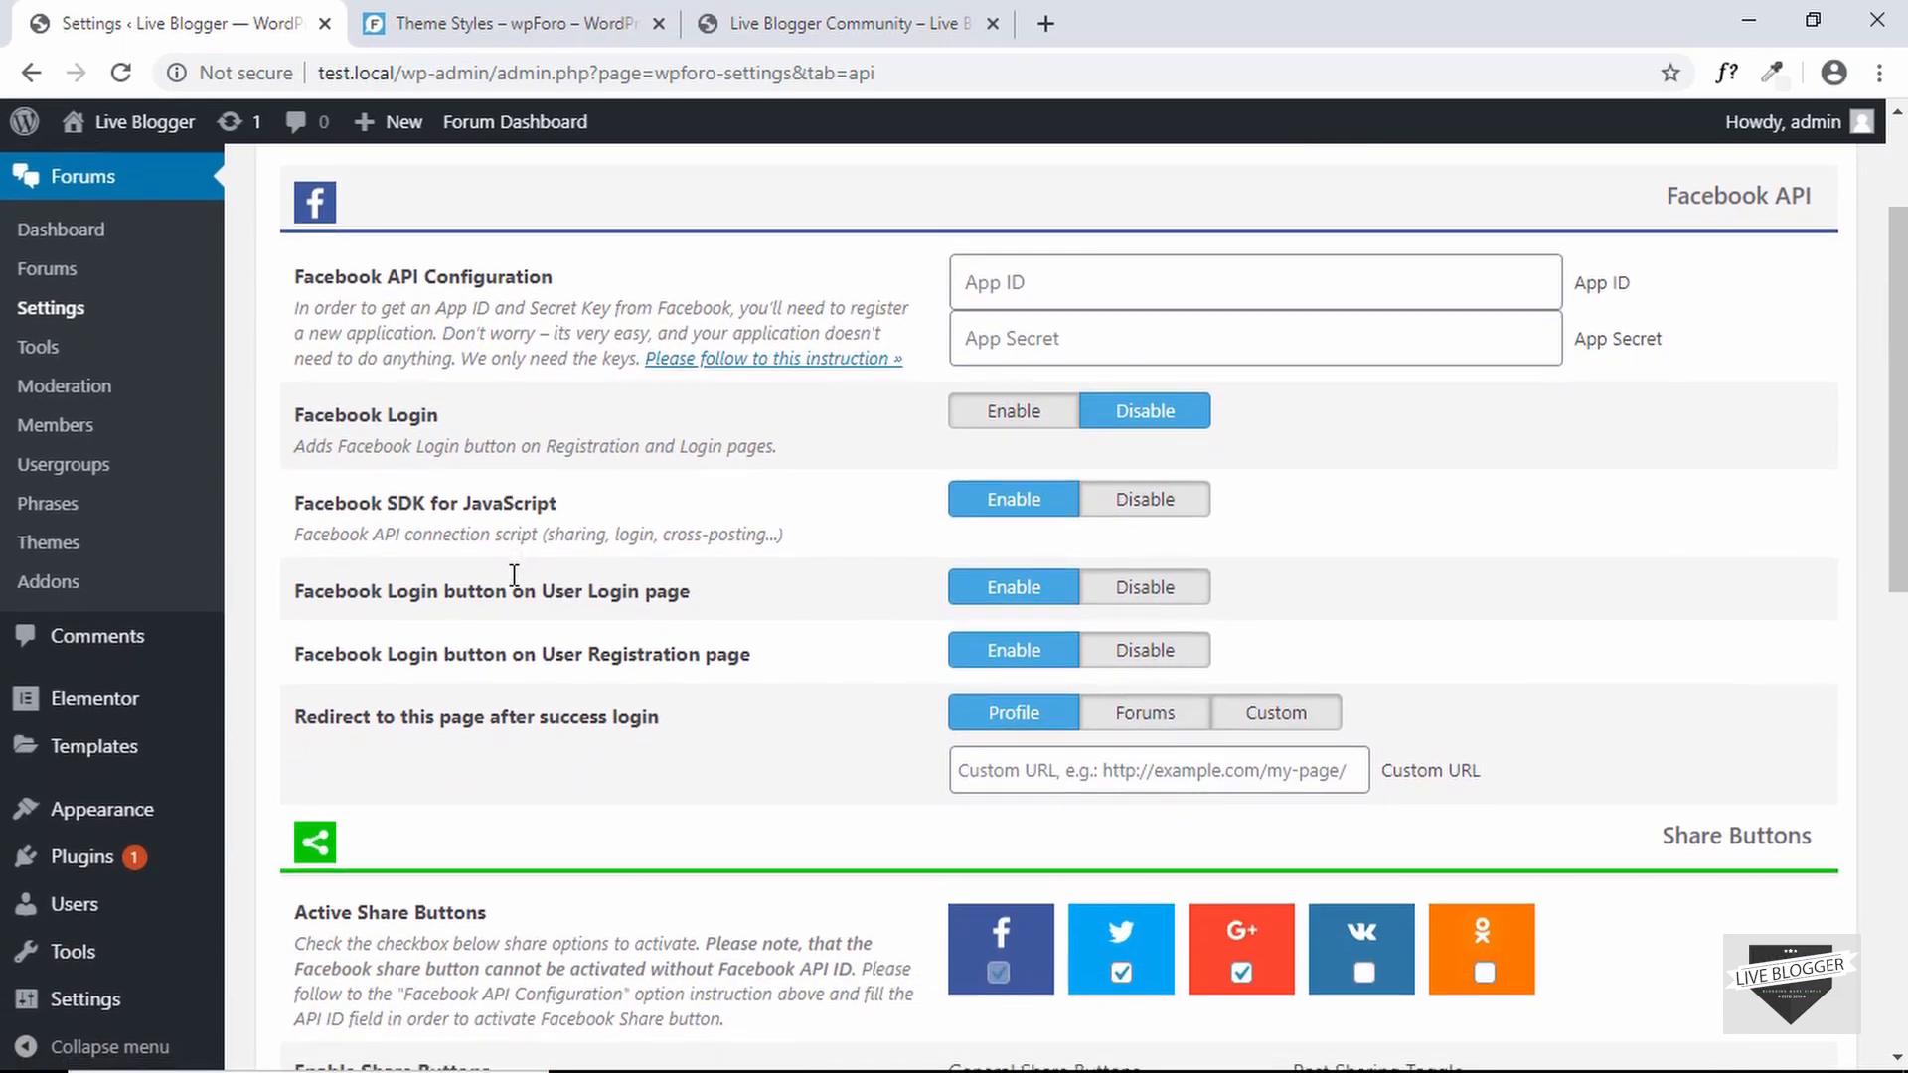
pyautogui.scroll(1, 513, 576)
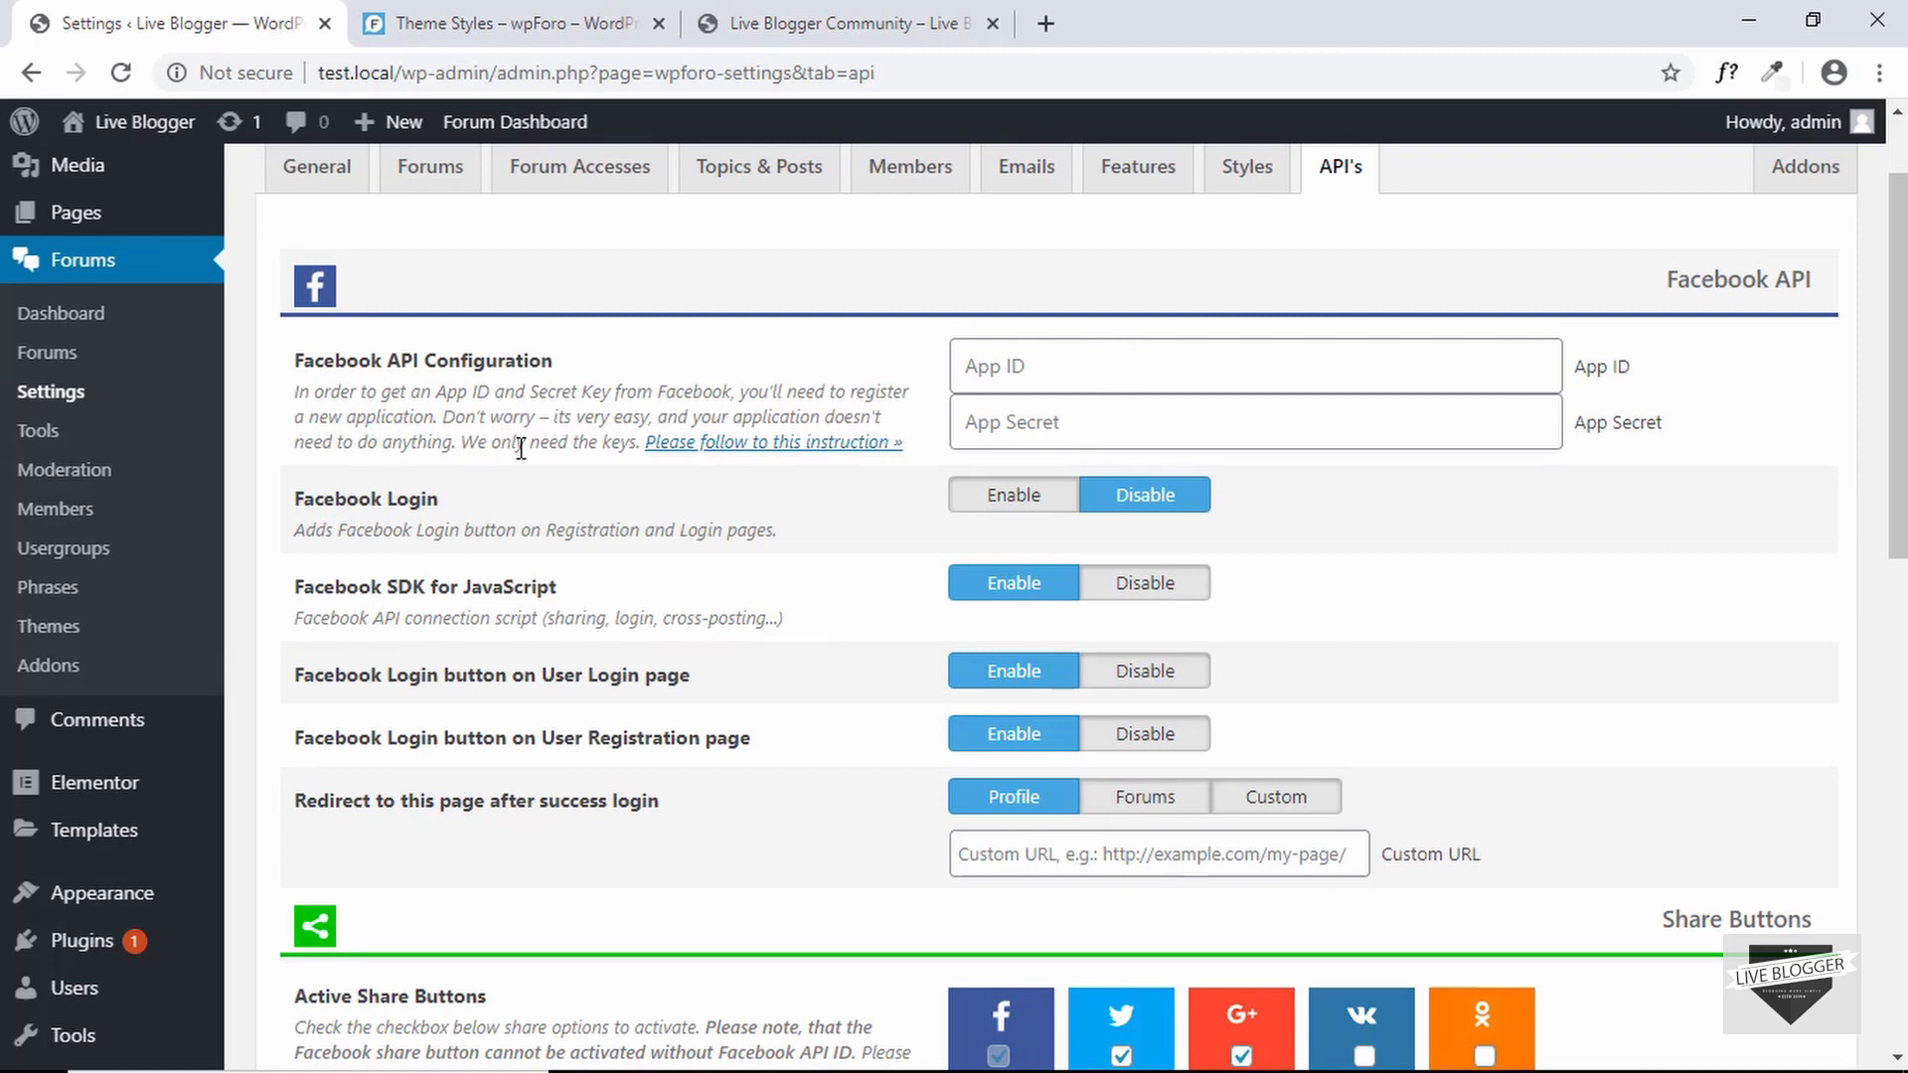
pyautogui.scroll(-1, 520, 450)
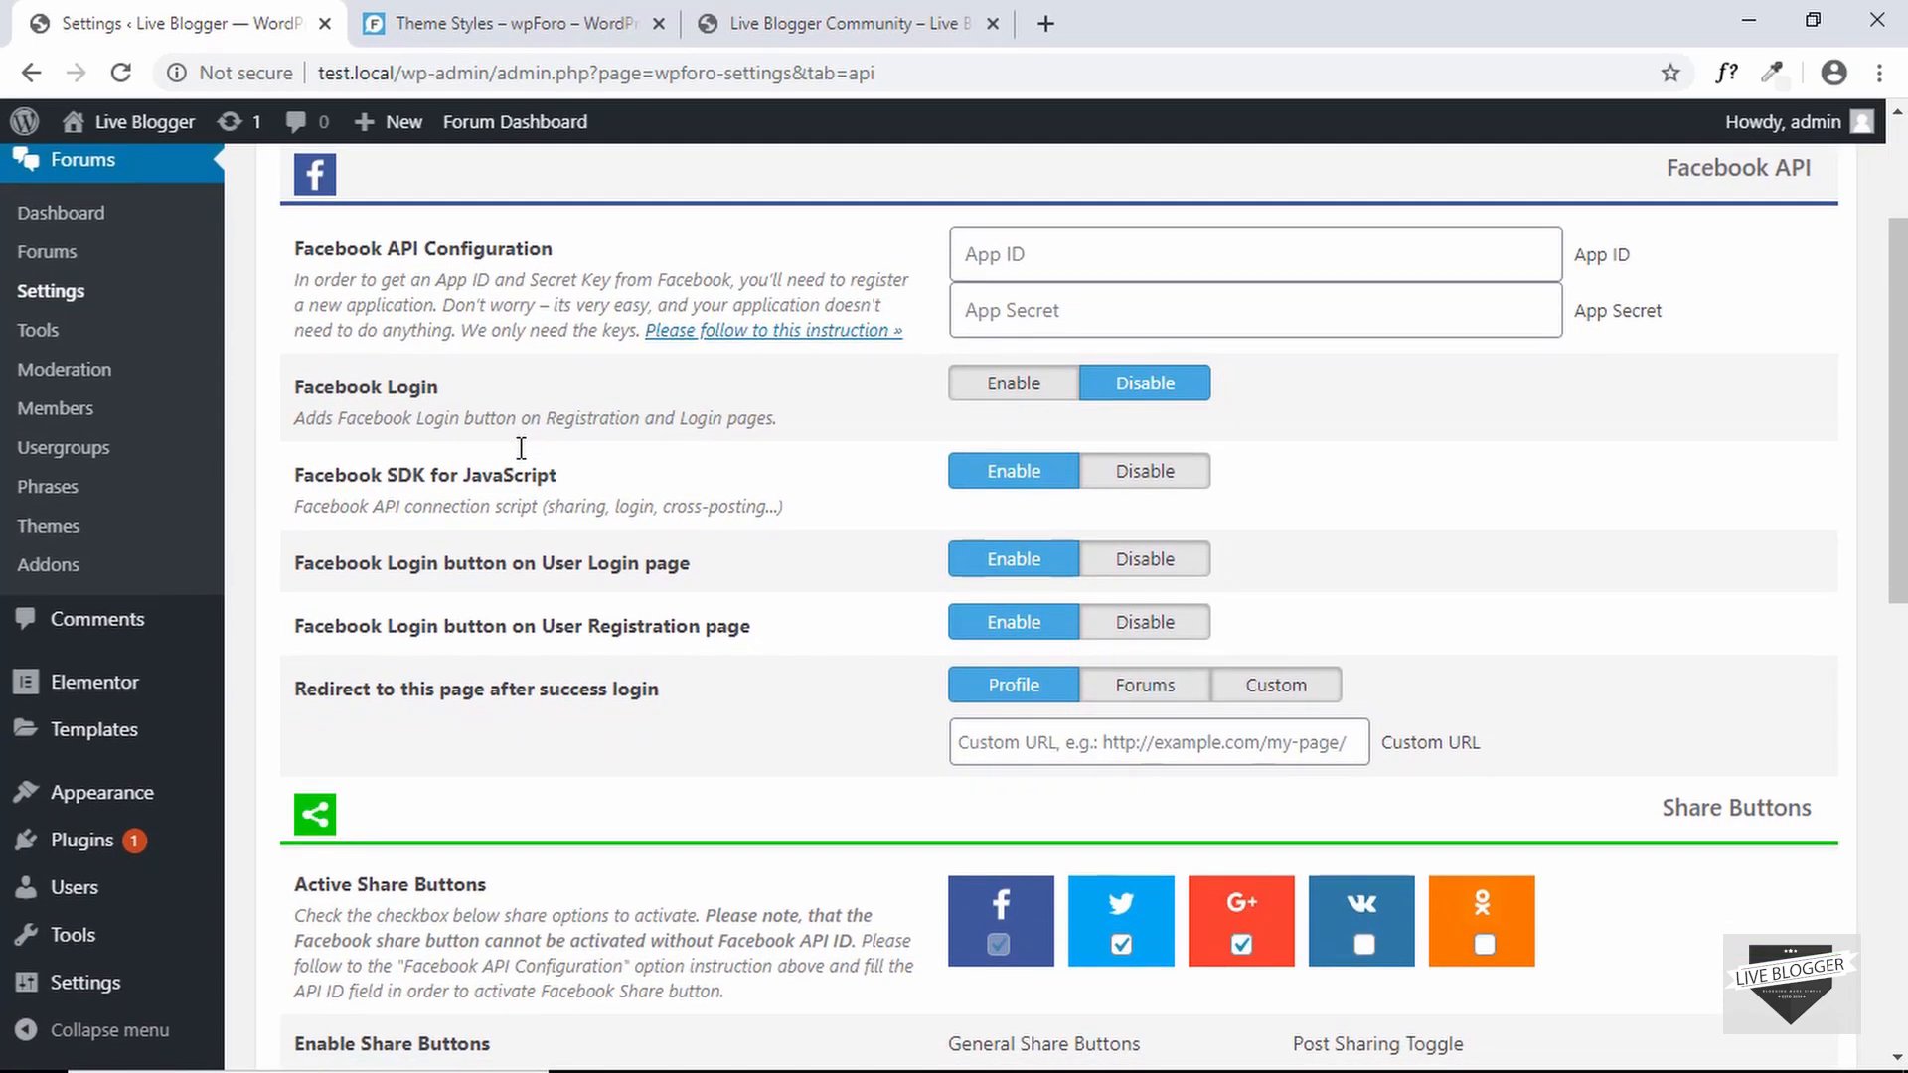
# - Review the Share Buttons options in the API's settings, from Active Share Buttons down to Share Button Locations
pyautogui.scroll(-5, 521, 452)
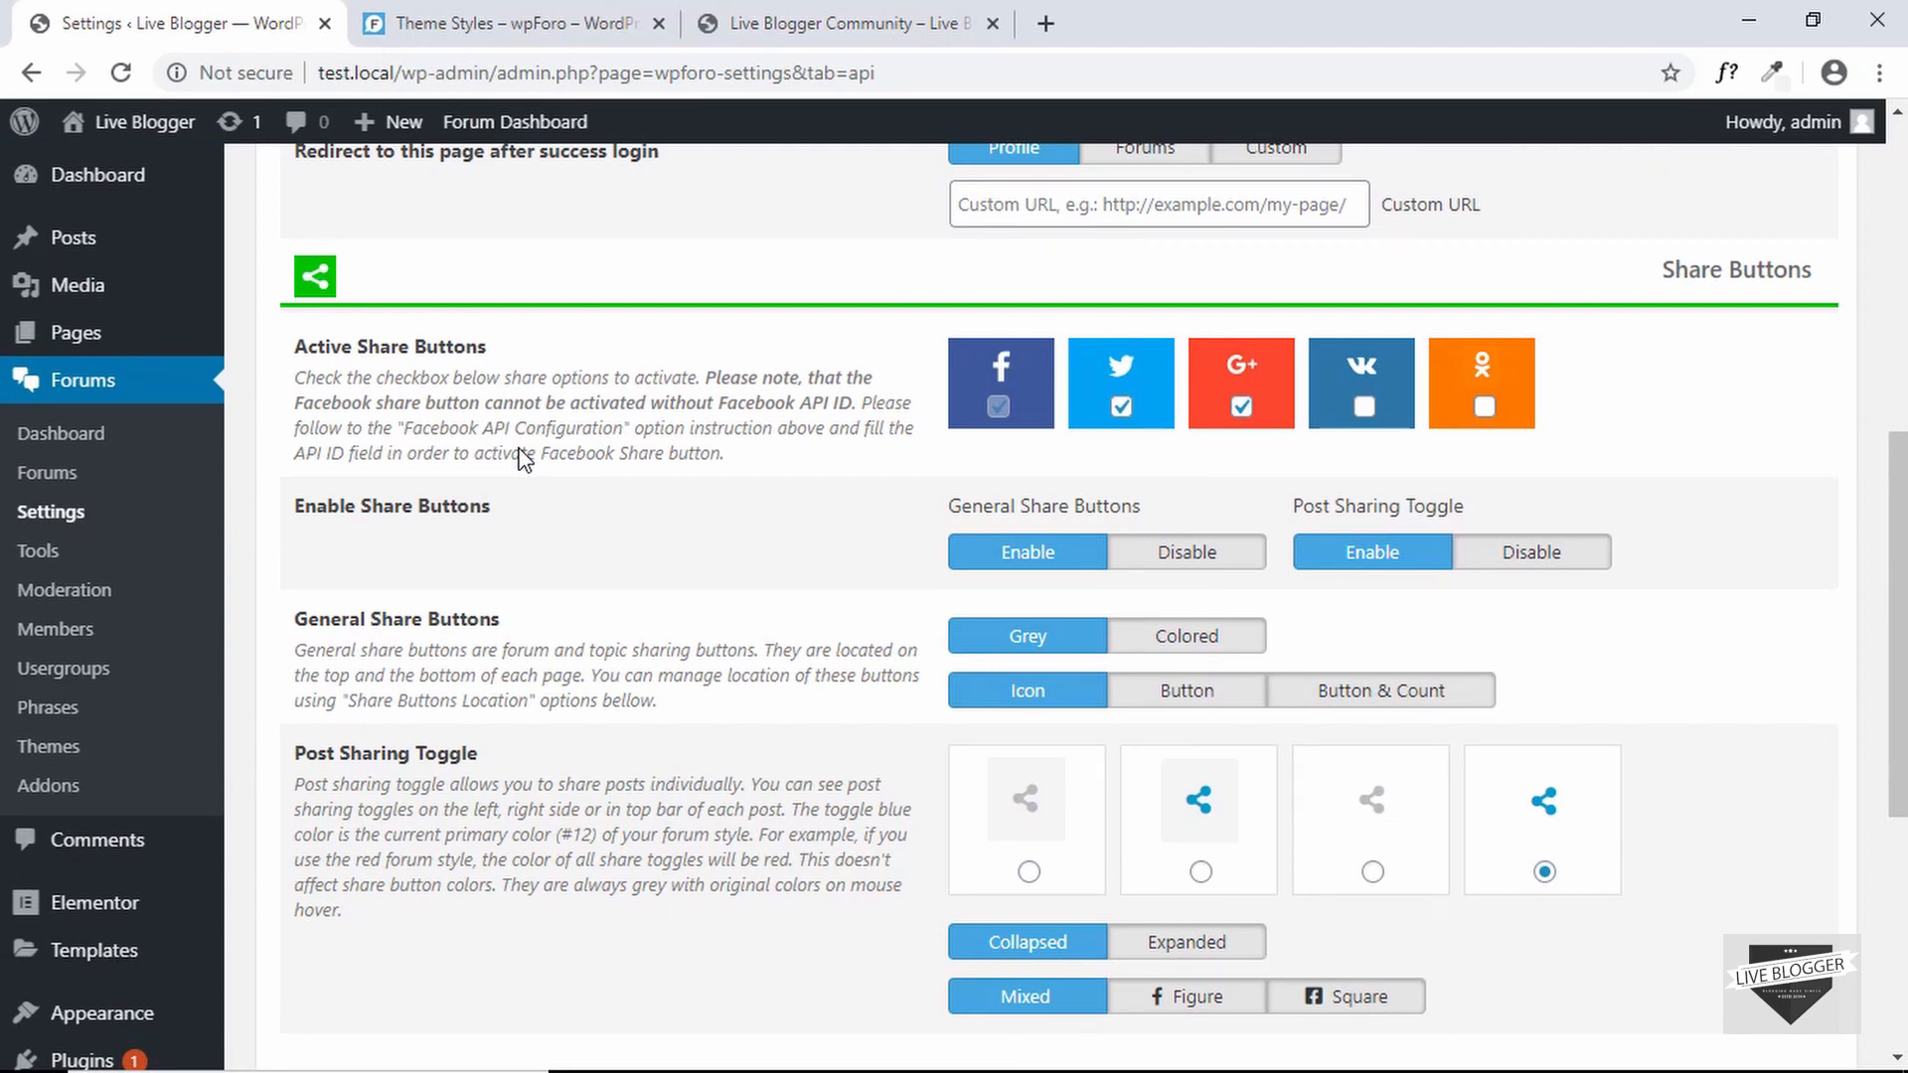
pyautogui.scroll(-5, 521, 457)
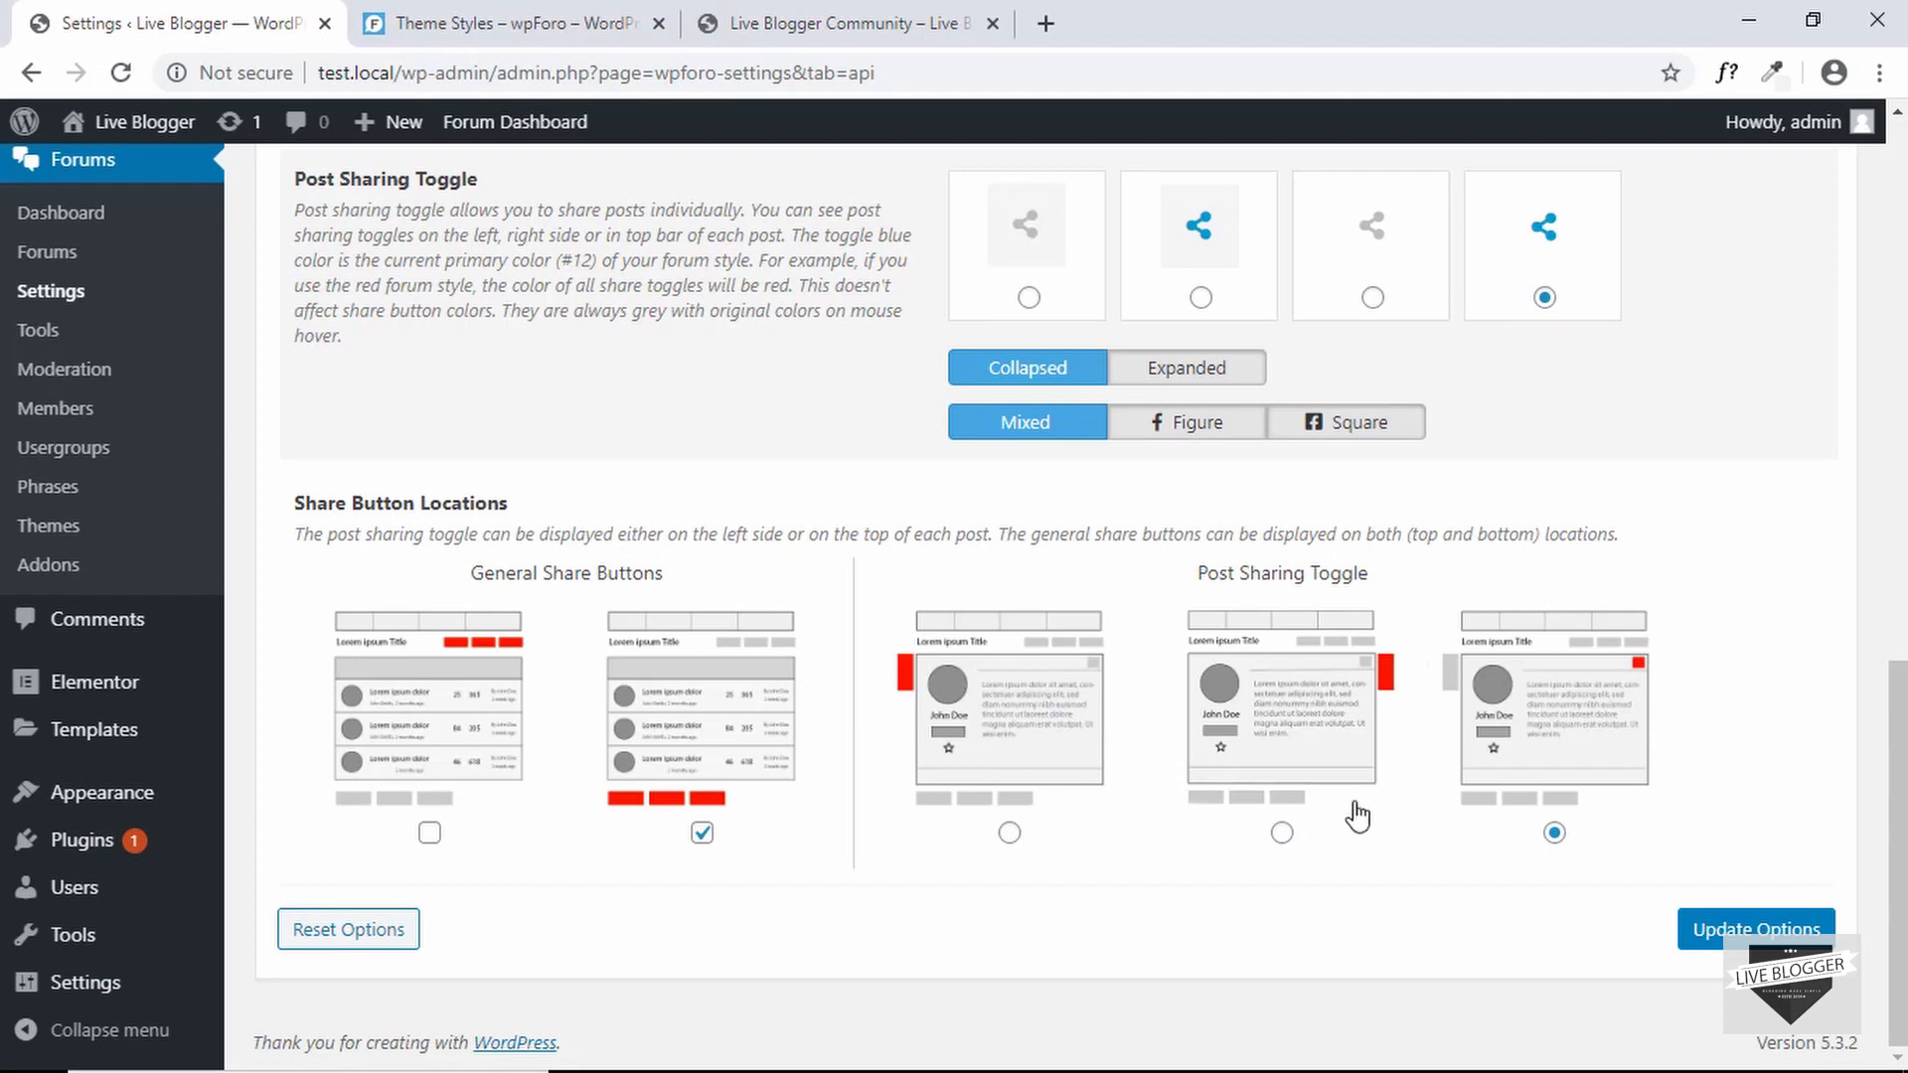
pyautogui.scroll(10, 1175, 906)
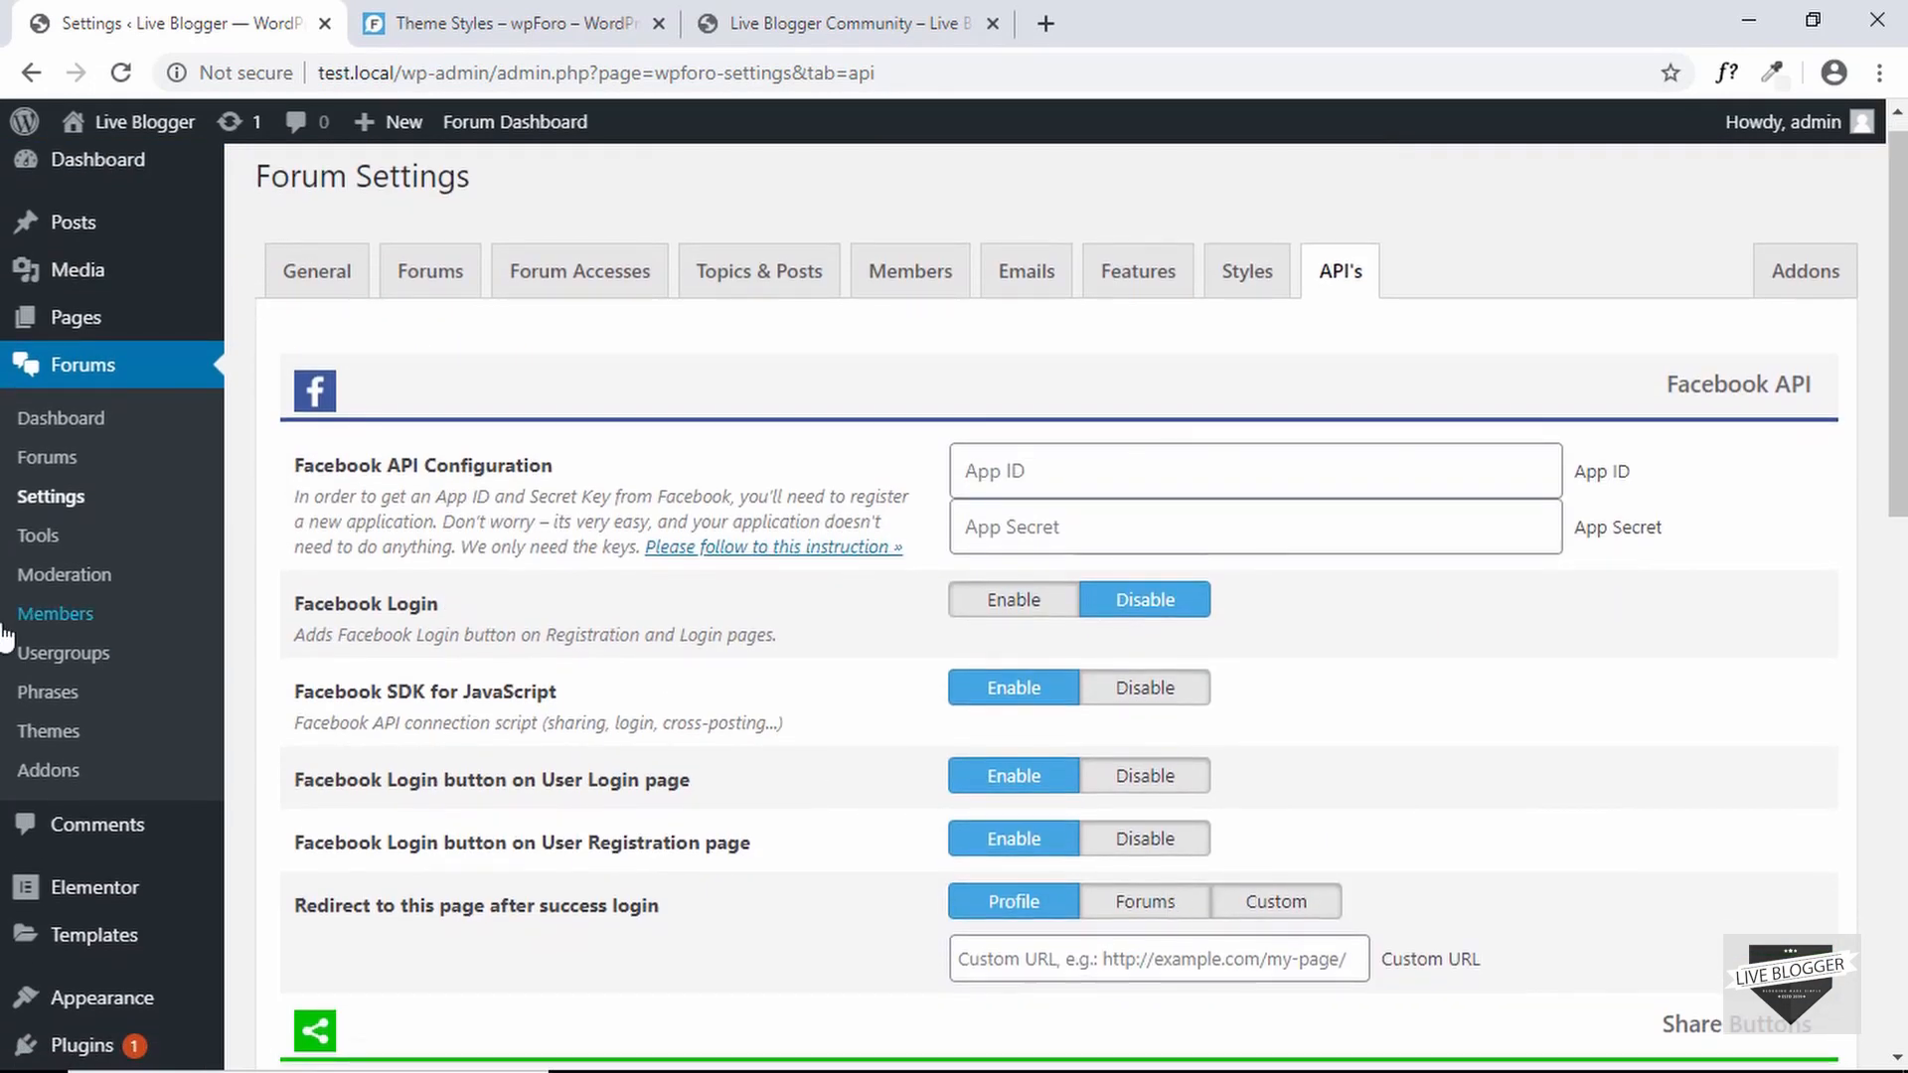
# - Open the forum Tools and read the Akismet notice and the Spam Control options in the Antispam section
pyautogui.click(45, 542)
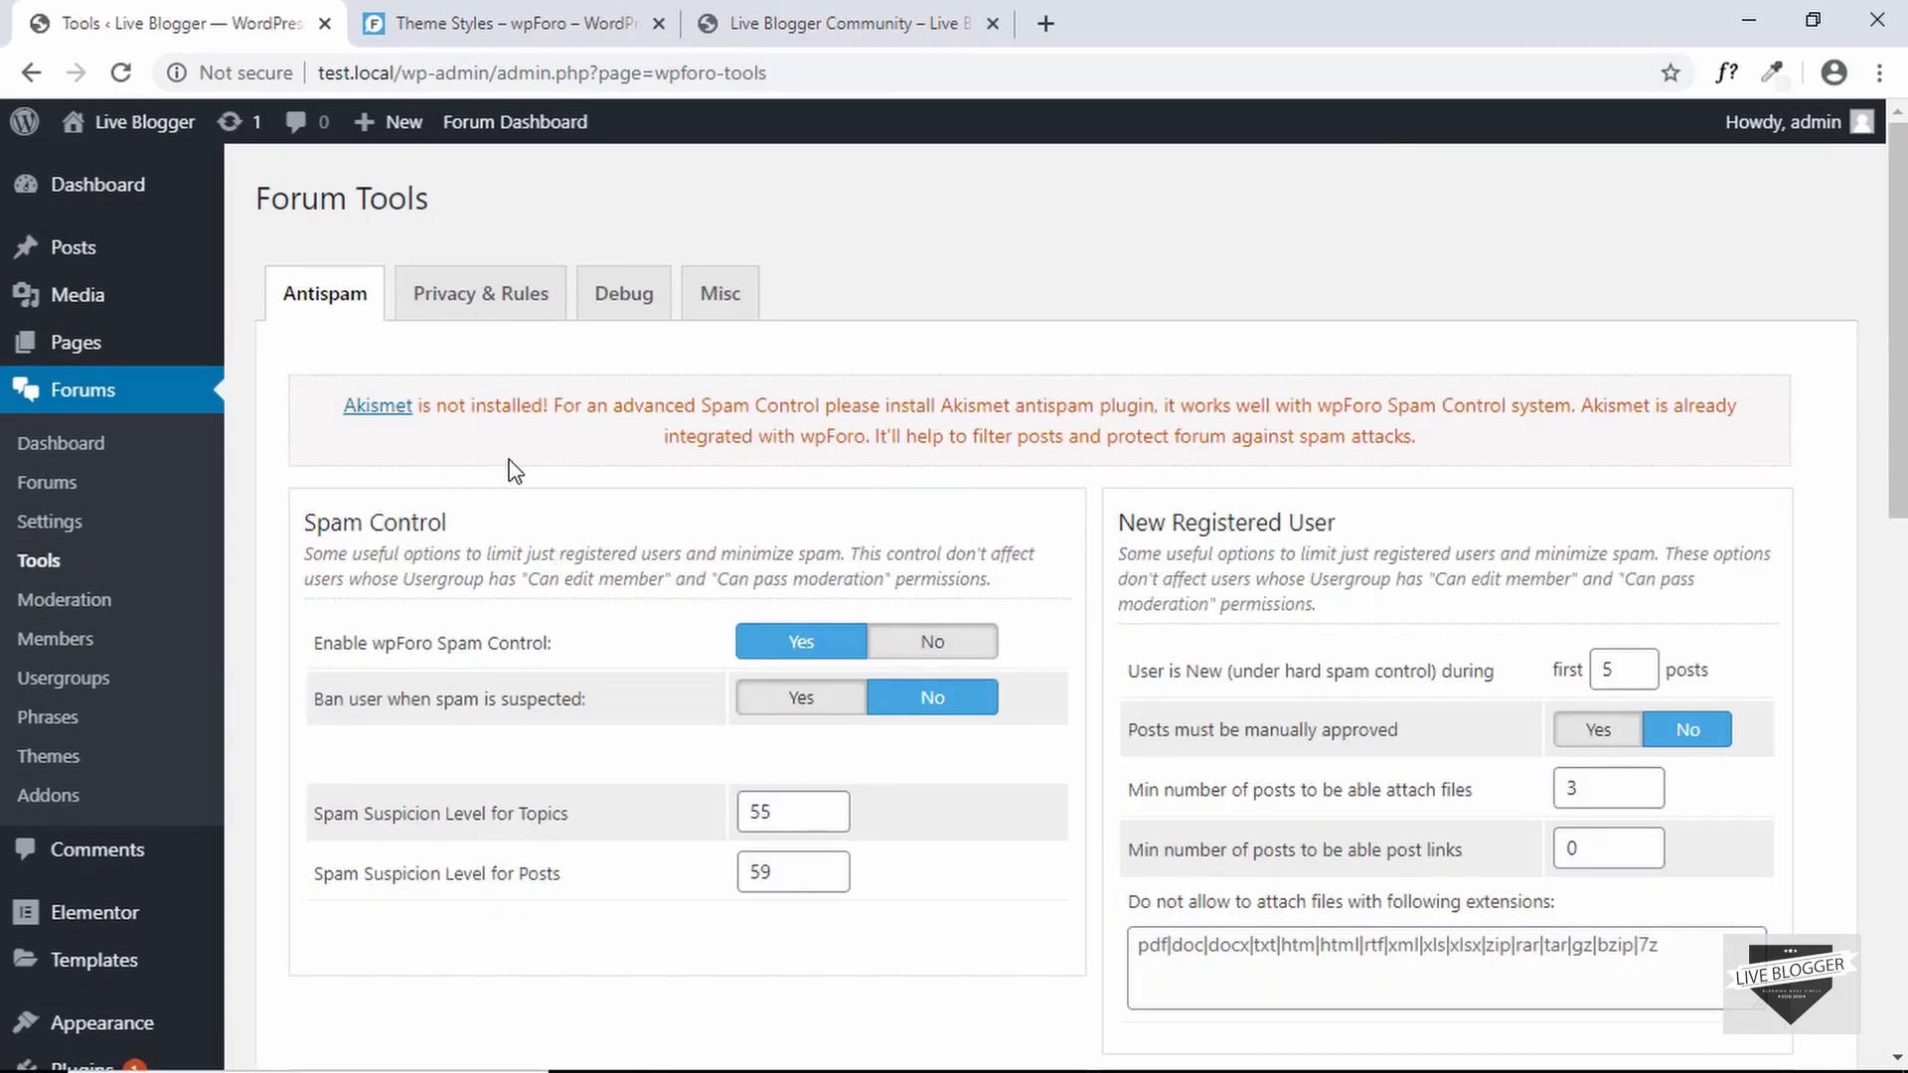
pyautogui.scroll(-1, 516, 493)
pyautogui.scroll(1, 513, 491)
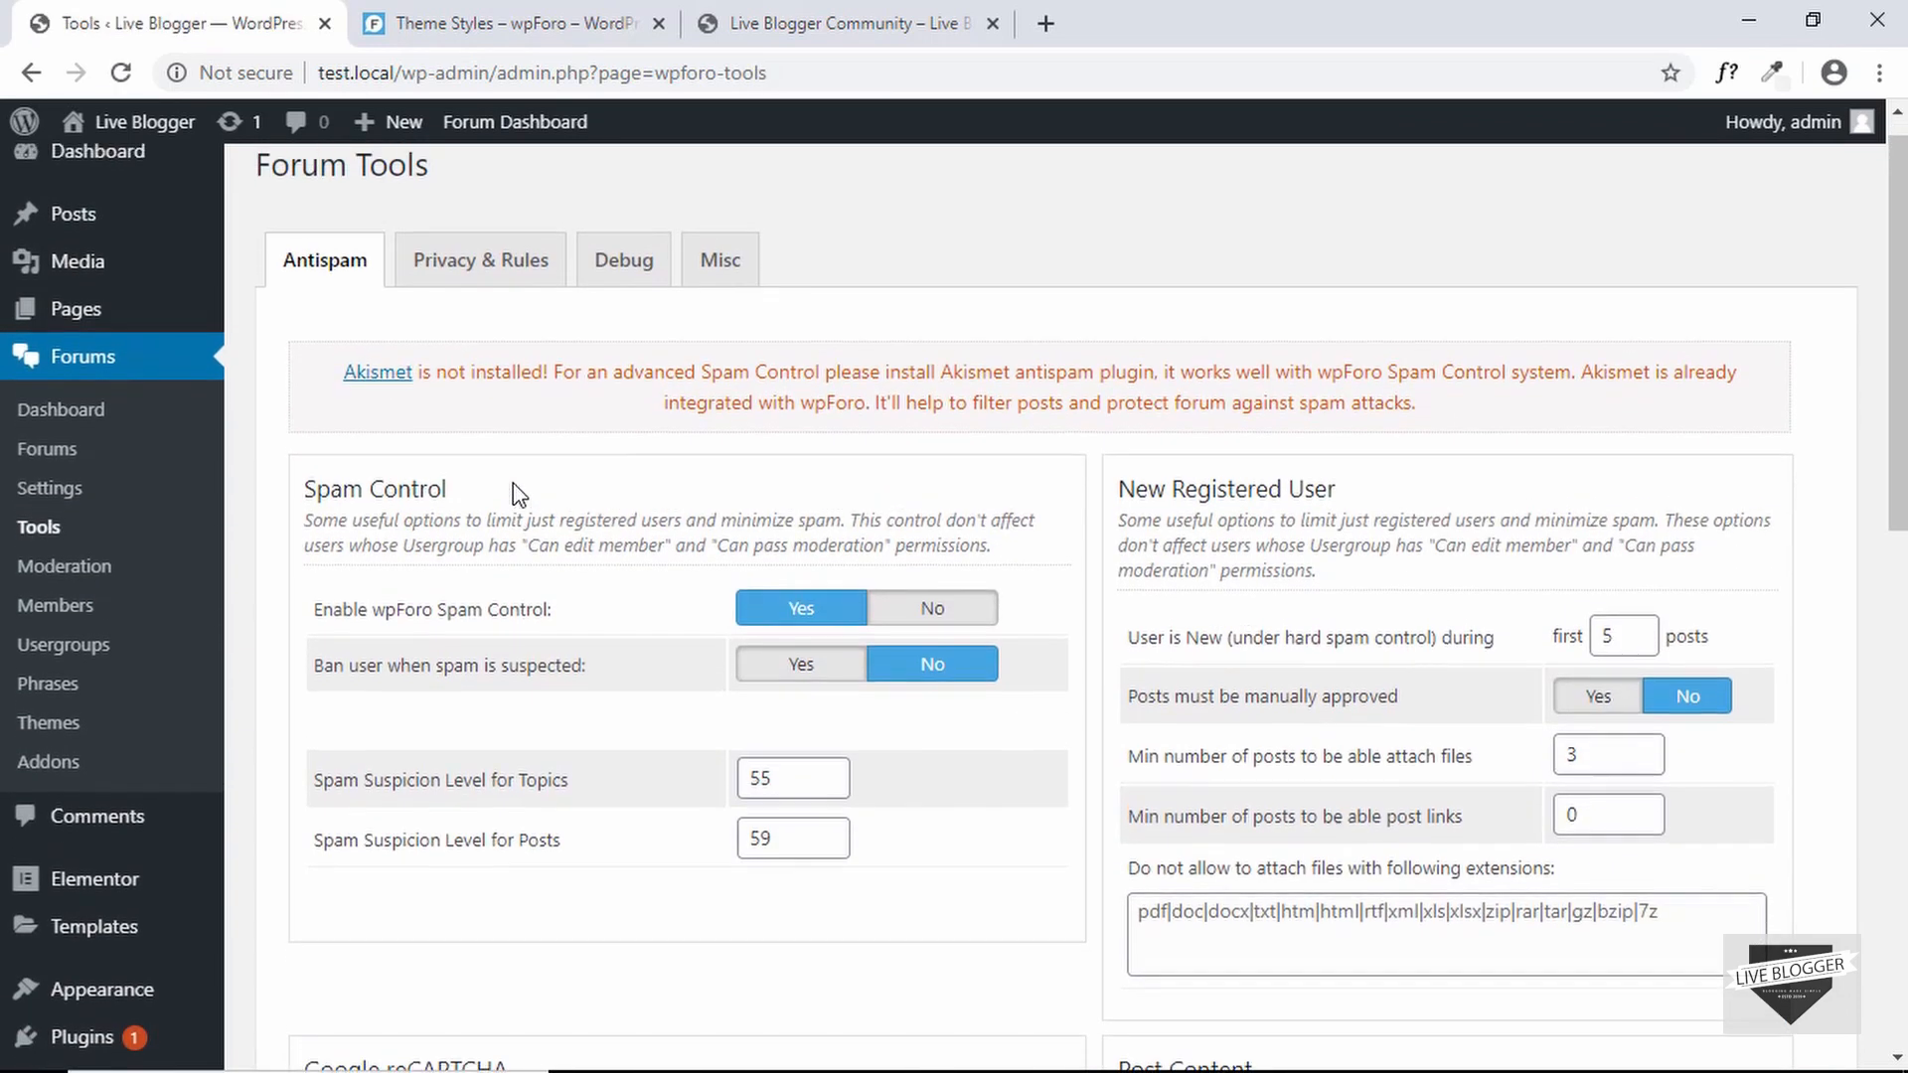
pyautogui.moveTo(342, 381); pyautogui.dragTo(418, 390)
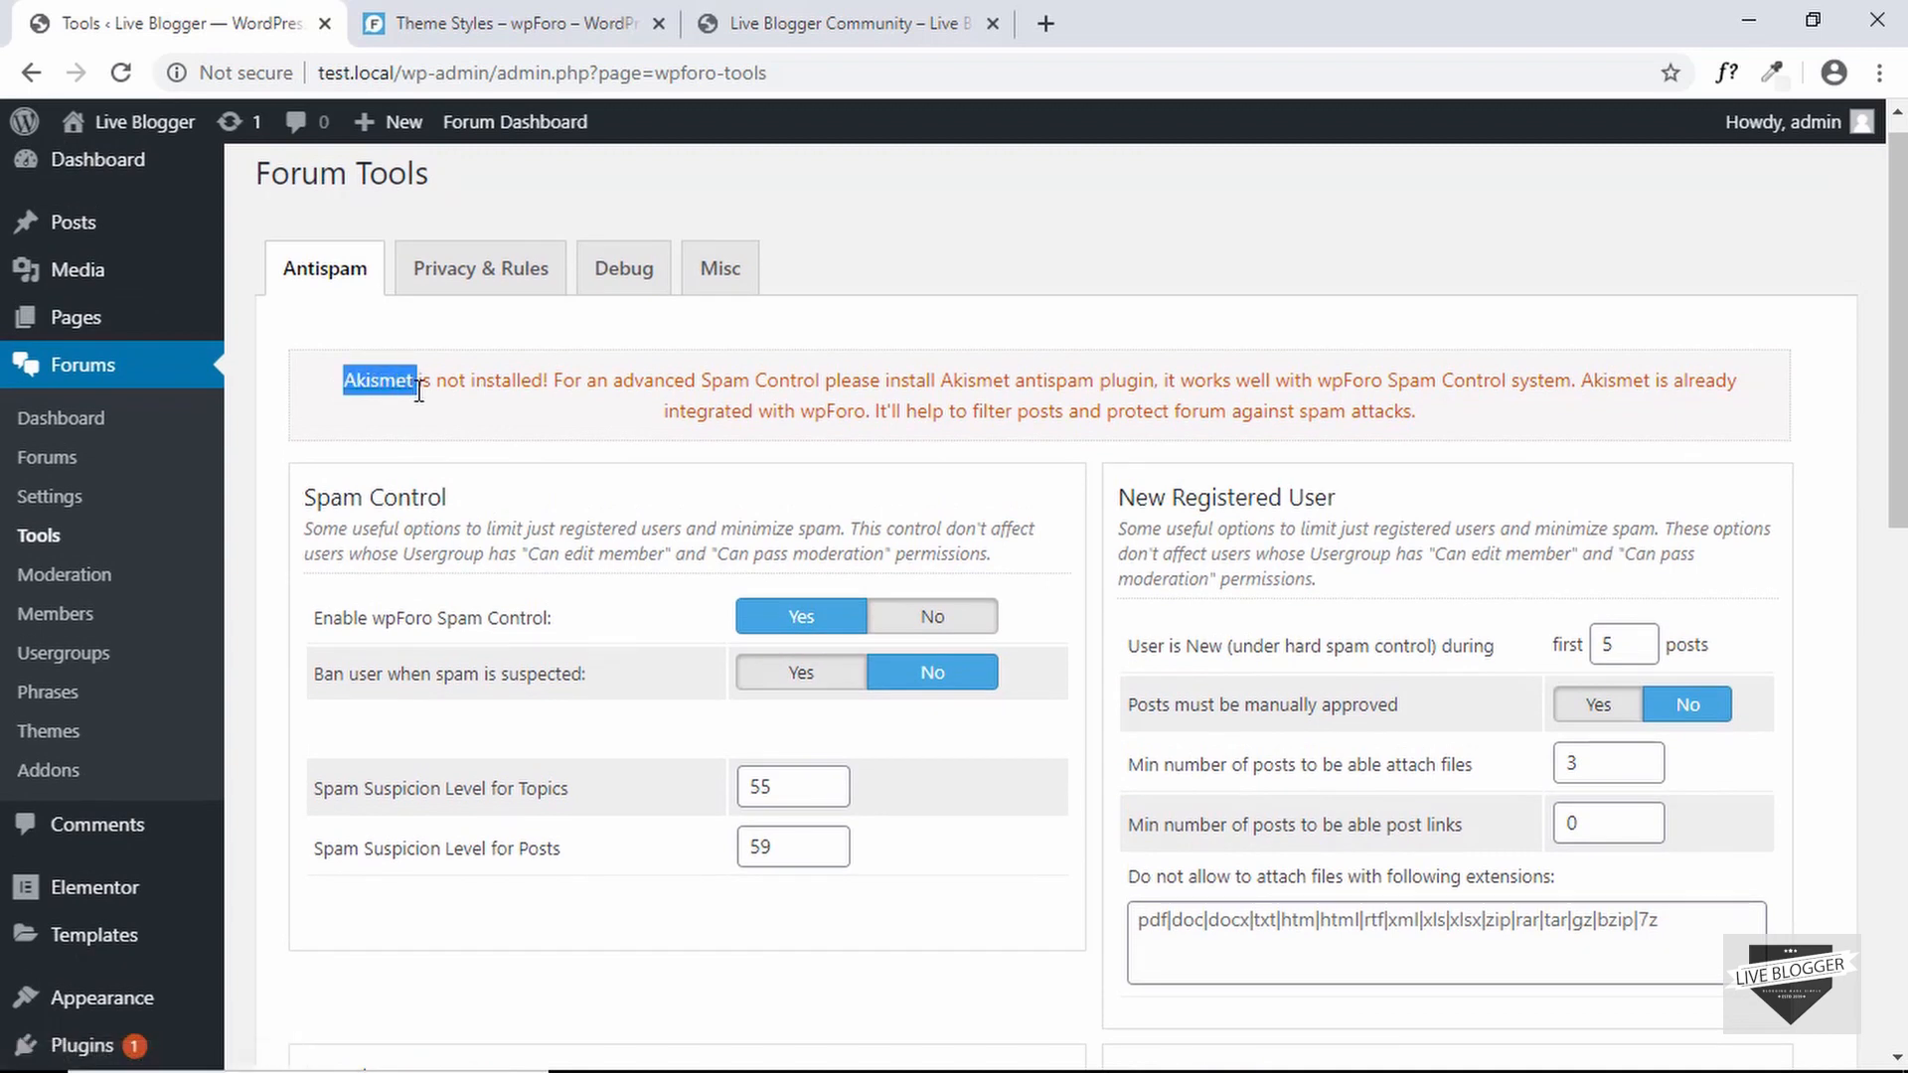
pyautogui.click(614, 393)
pyautogui.scroll(-3, 506, 602)
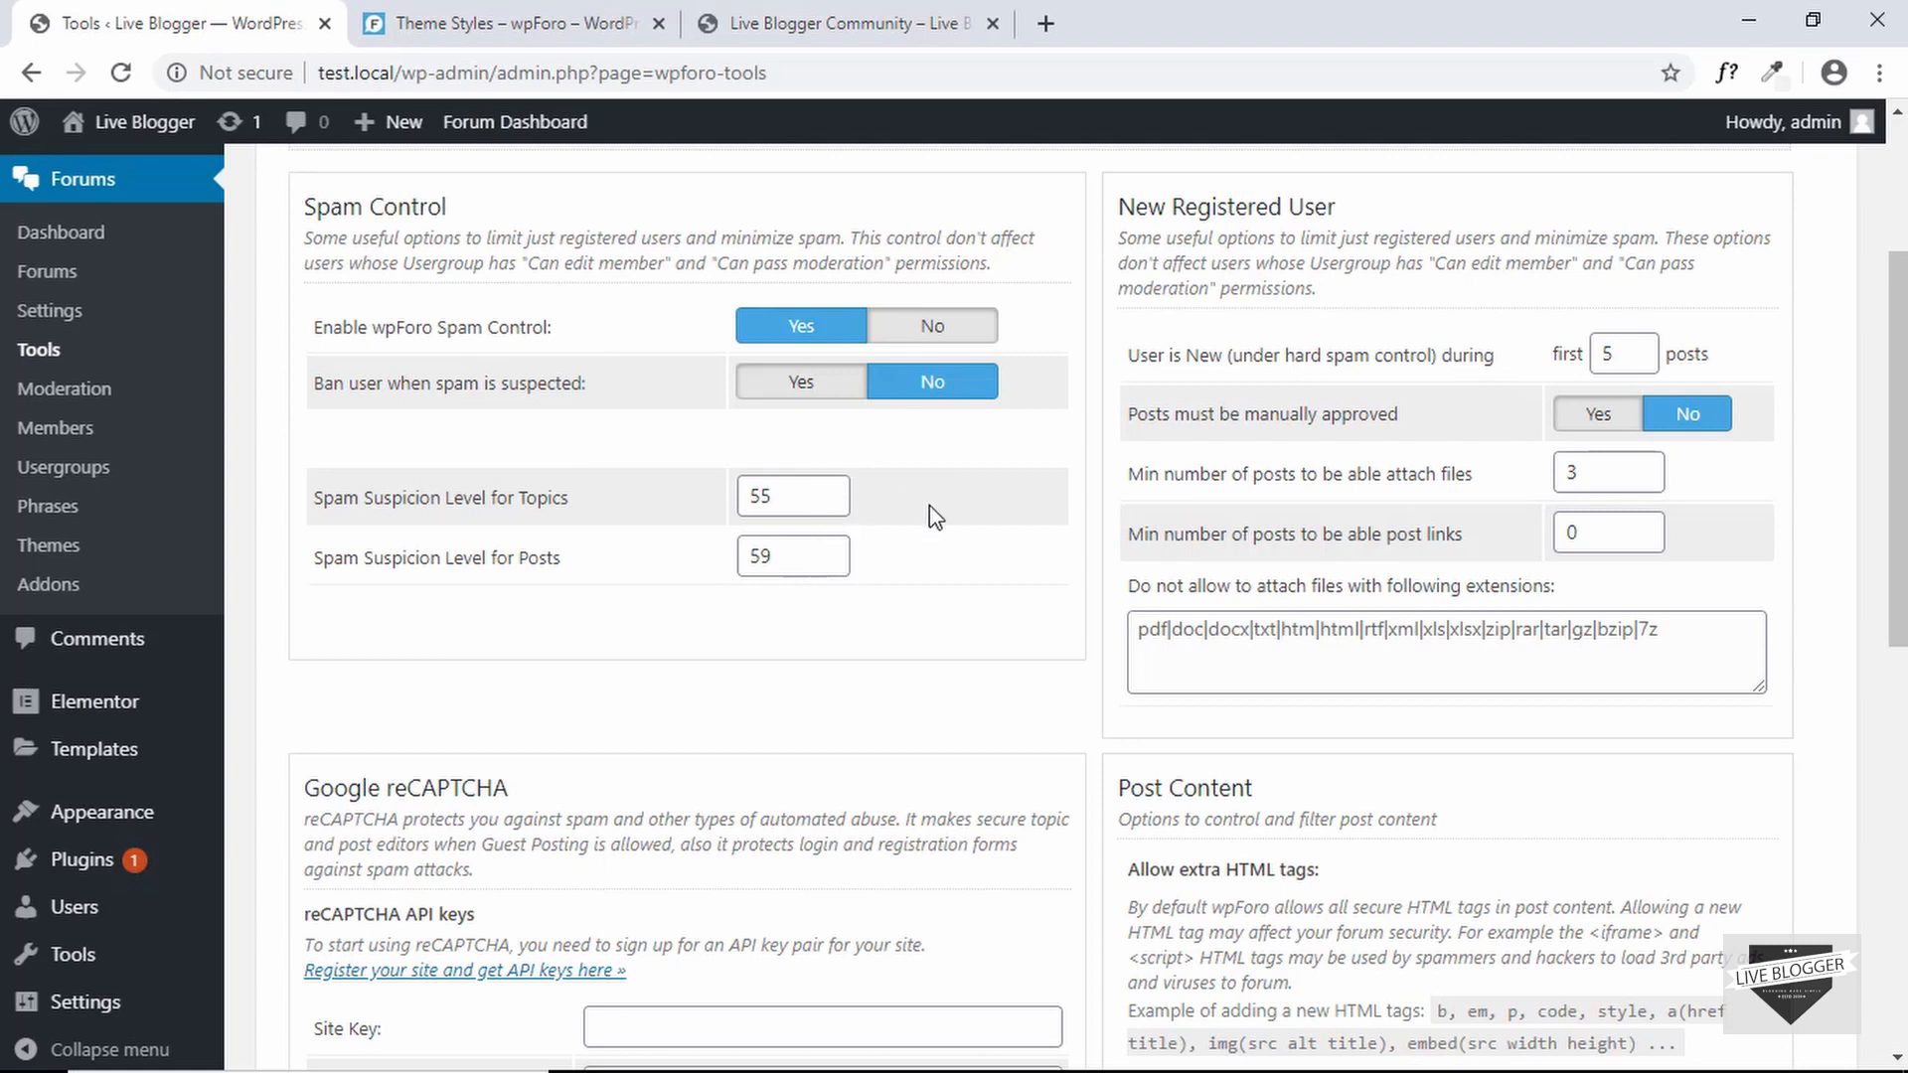
pyautogui.scroll(1, 986, 539)
pyautogui.scroll(-1, 991, 542)
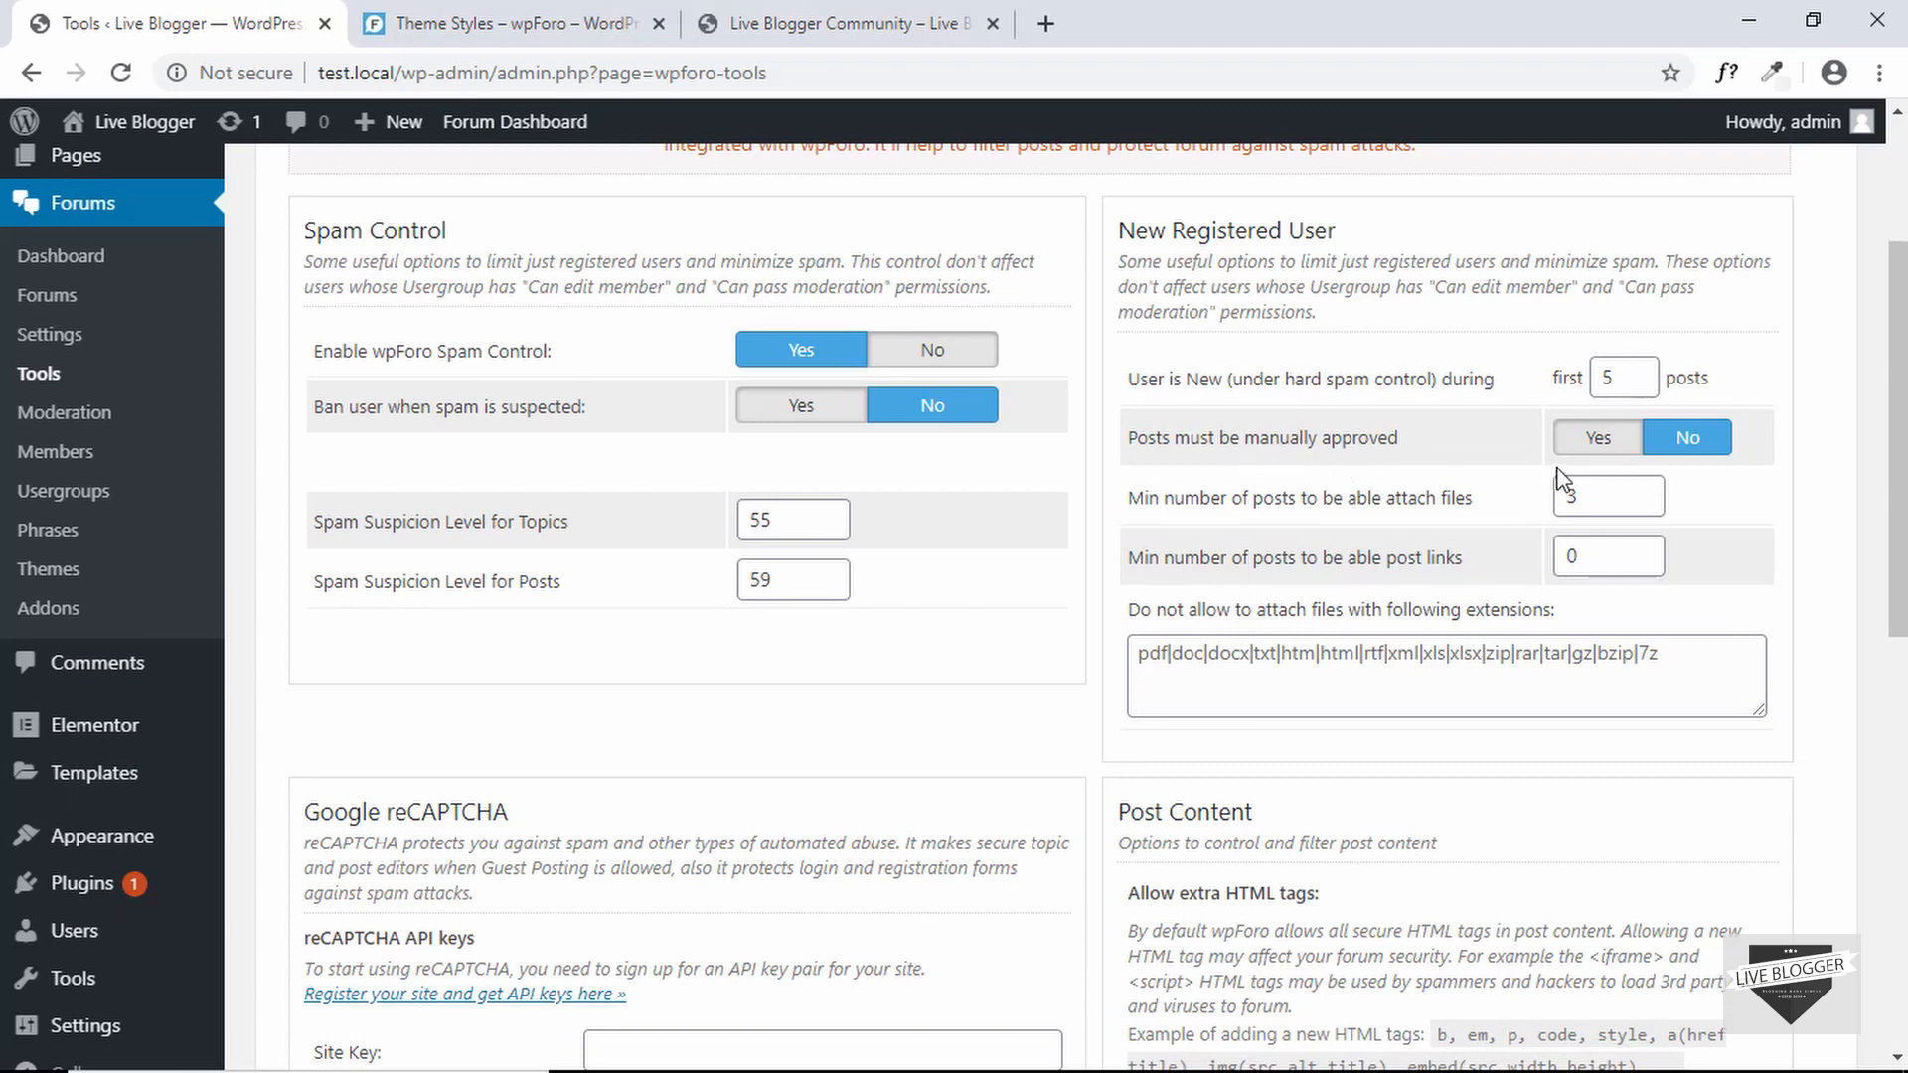
# - Review the New Registered User limits and the list of file extensions blocked for attachments, leaving the list unedited
pyautogui.scroll(-1, 1235, 413)
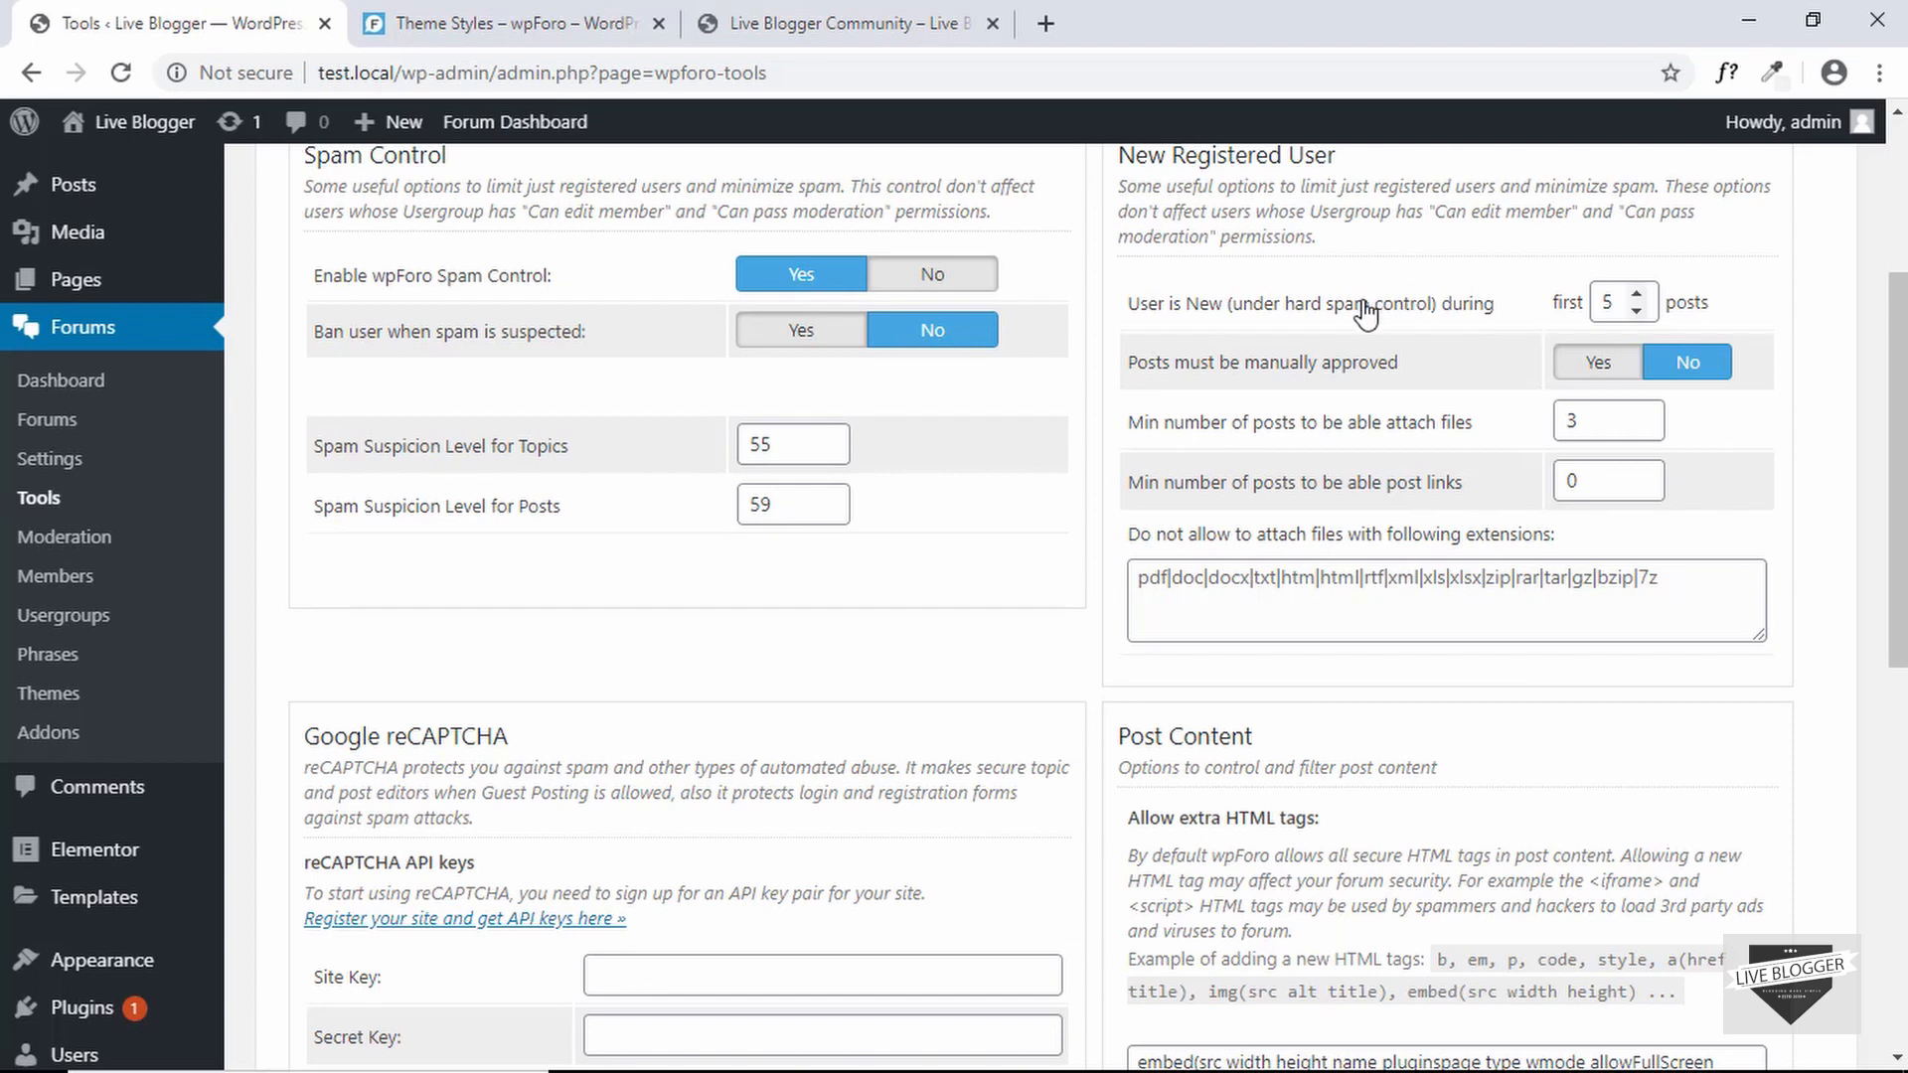
pyautogui.scroll(-3, 1292, 314)
pyautogui.click(1138, 321)
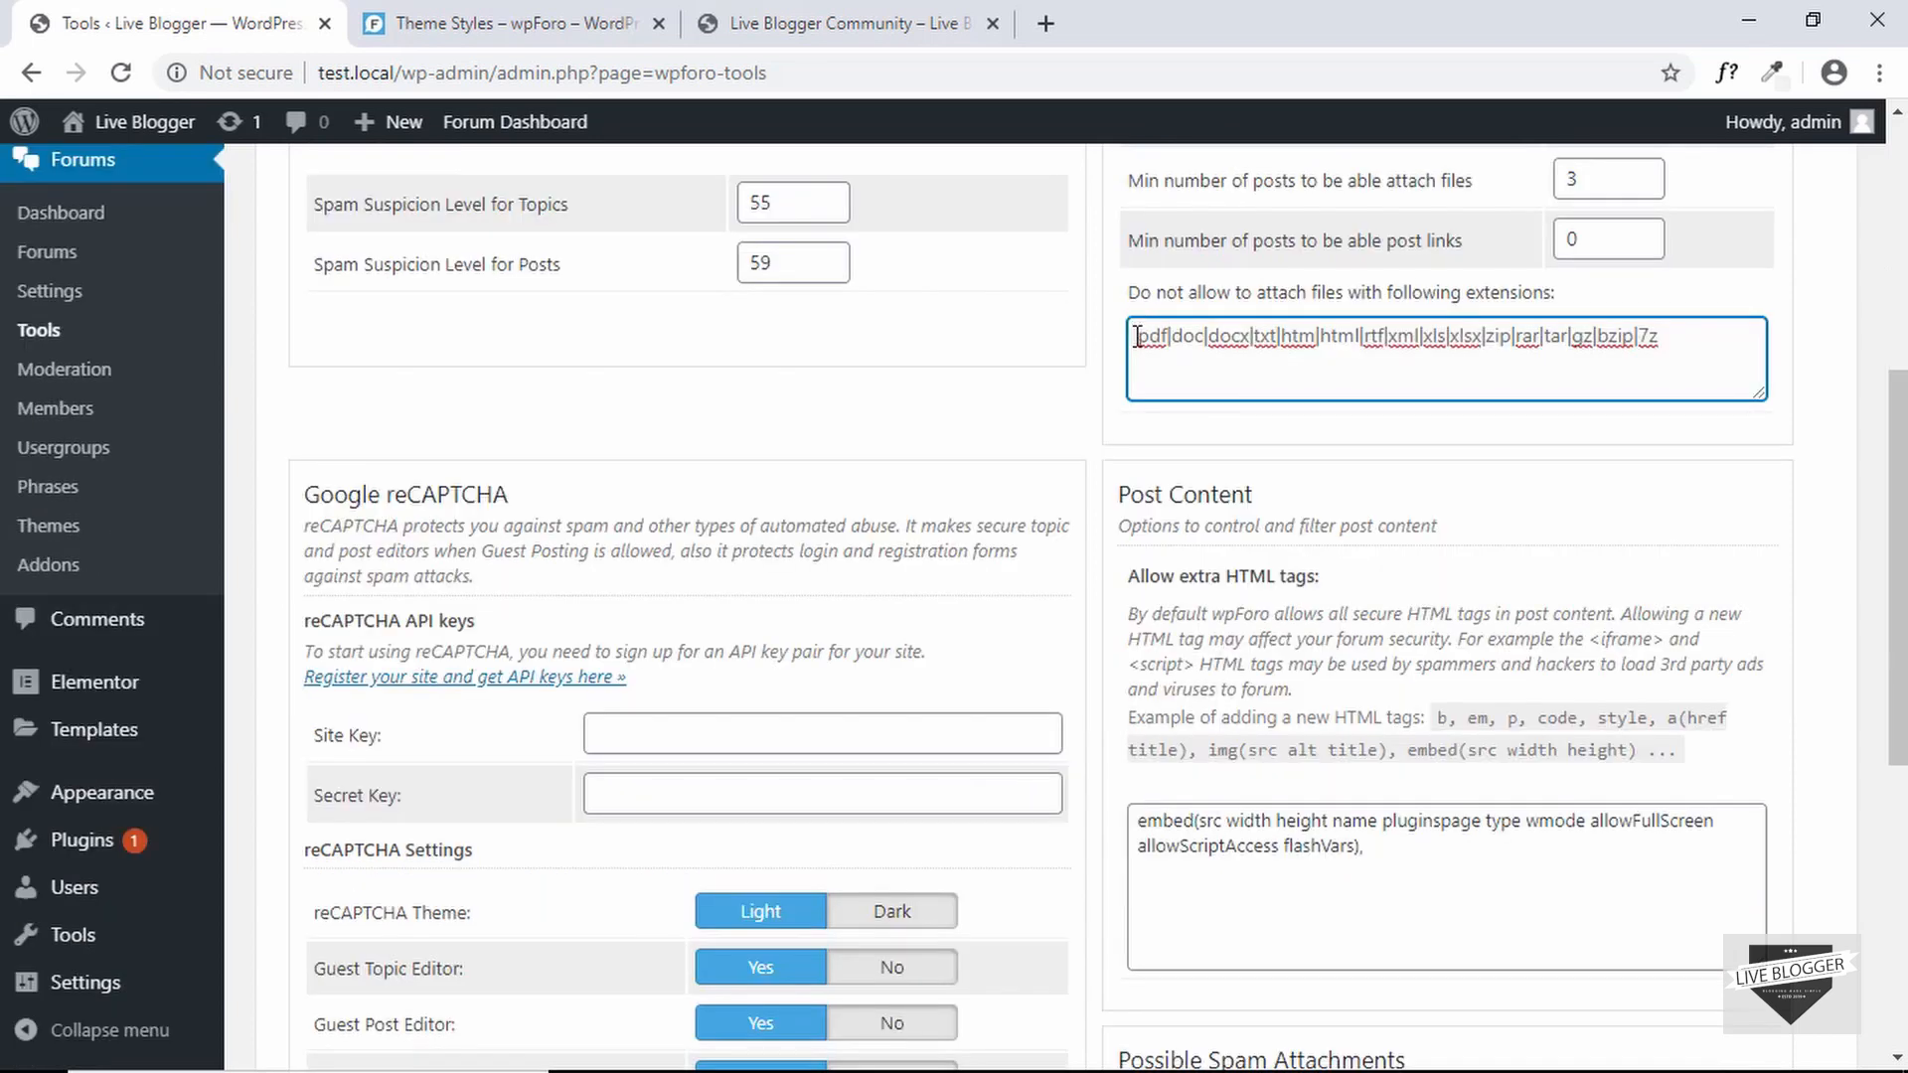
pyautogui.moveTo(1138, 338); pyautogui.dragTo(1730, 349)
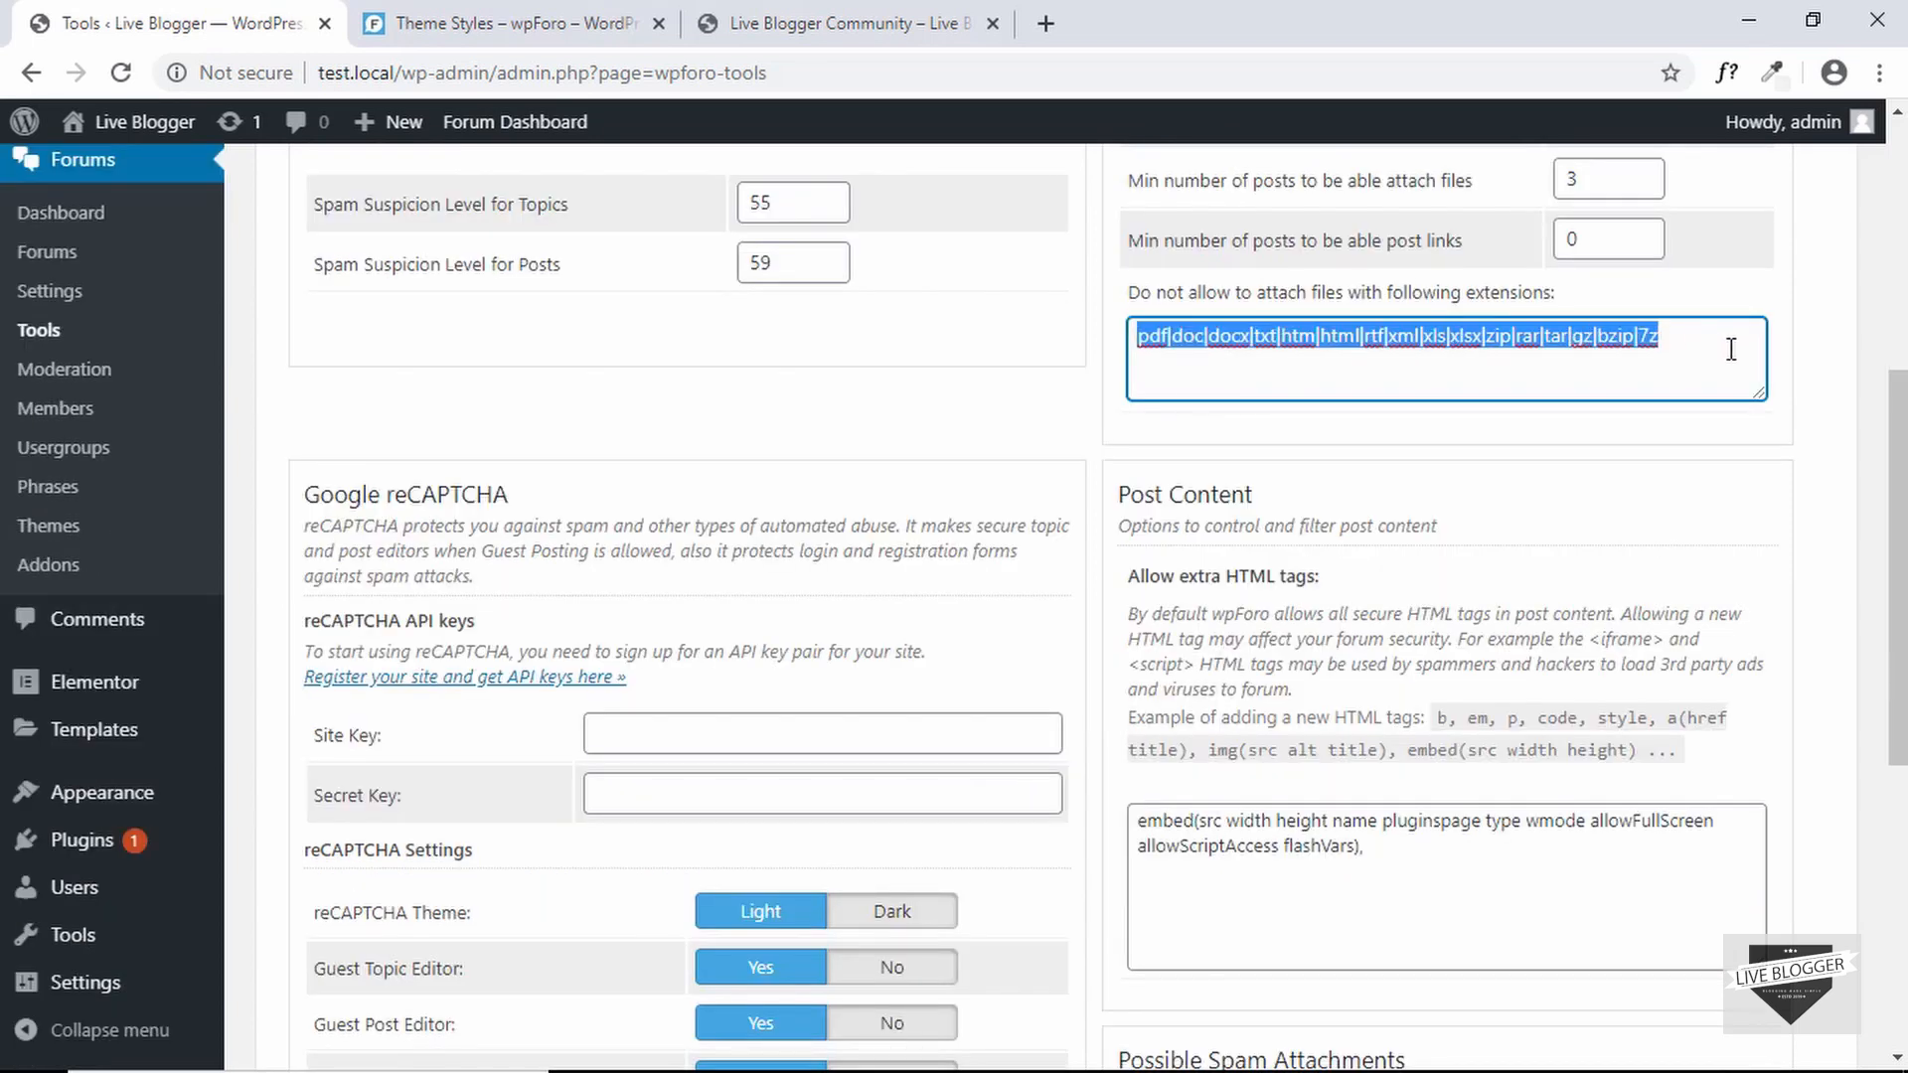
pyautogui.click(1731, 350)
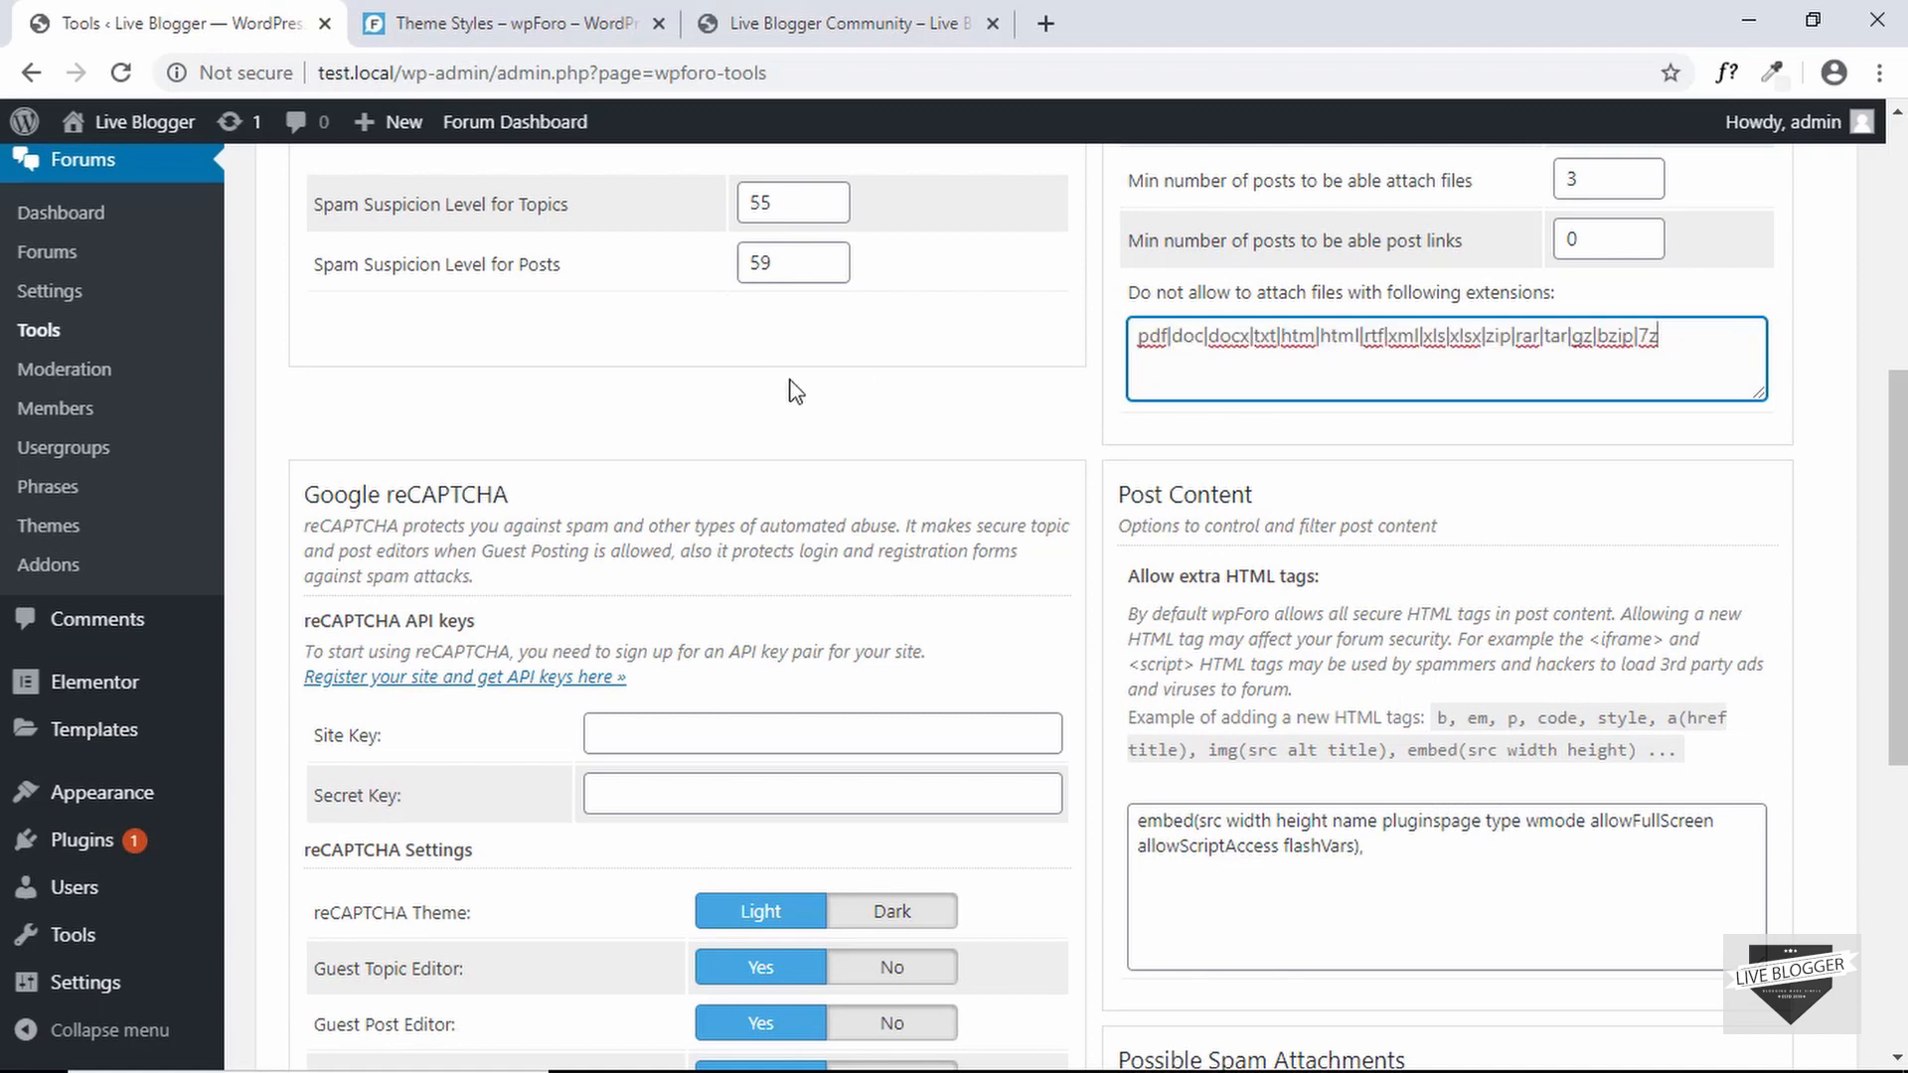
# - Review the Google reCAPTCHA, Post Content and Possible Spam Attachments options of the Antispam tools
pyautogui.scroll(-3, 504, 437)
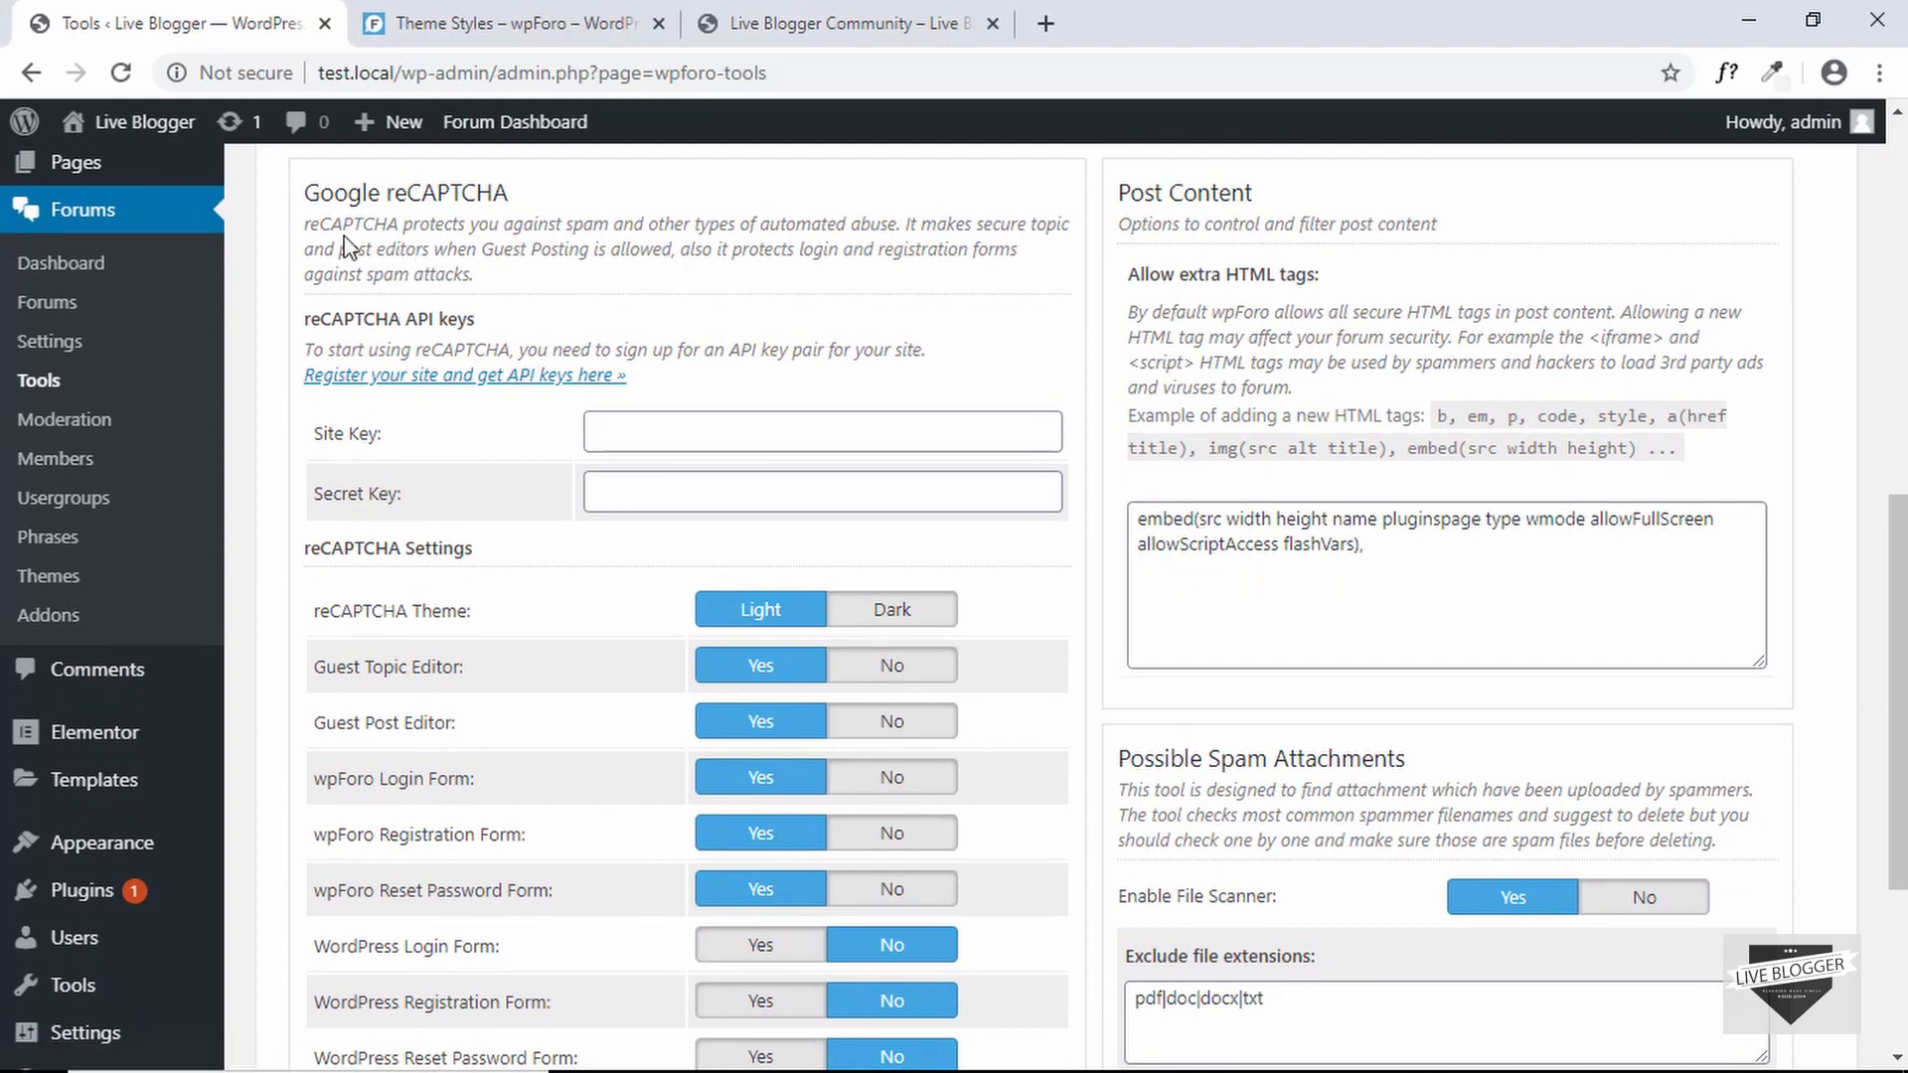
pyautogui.scroll(-4, 1220, 391)
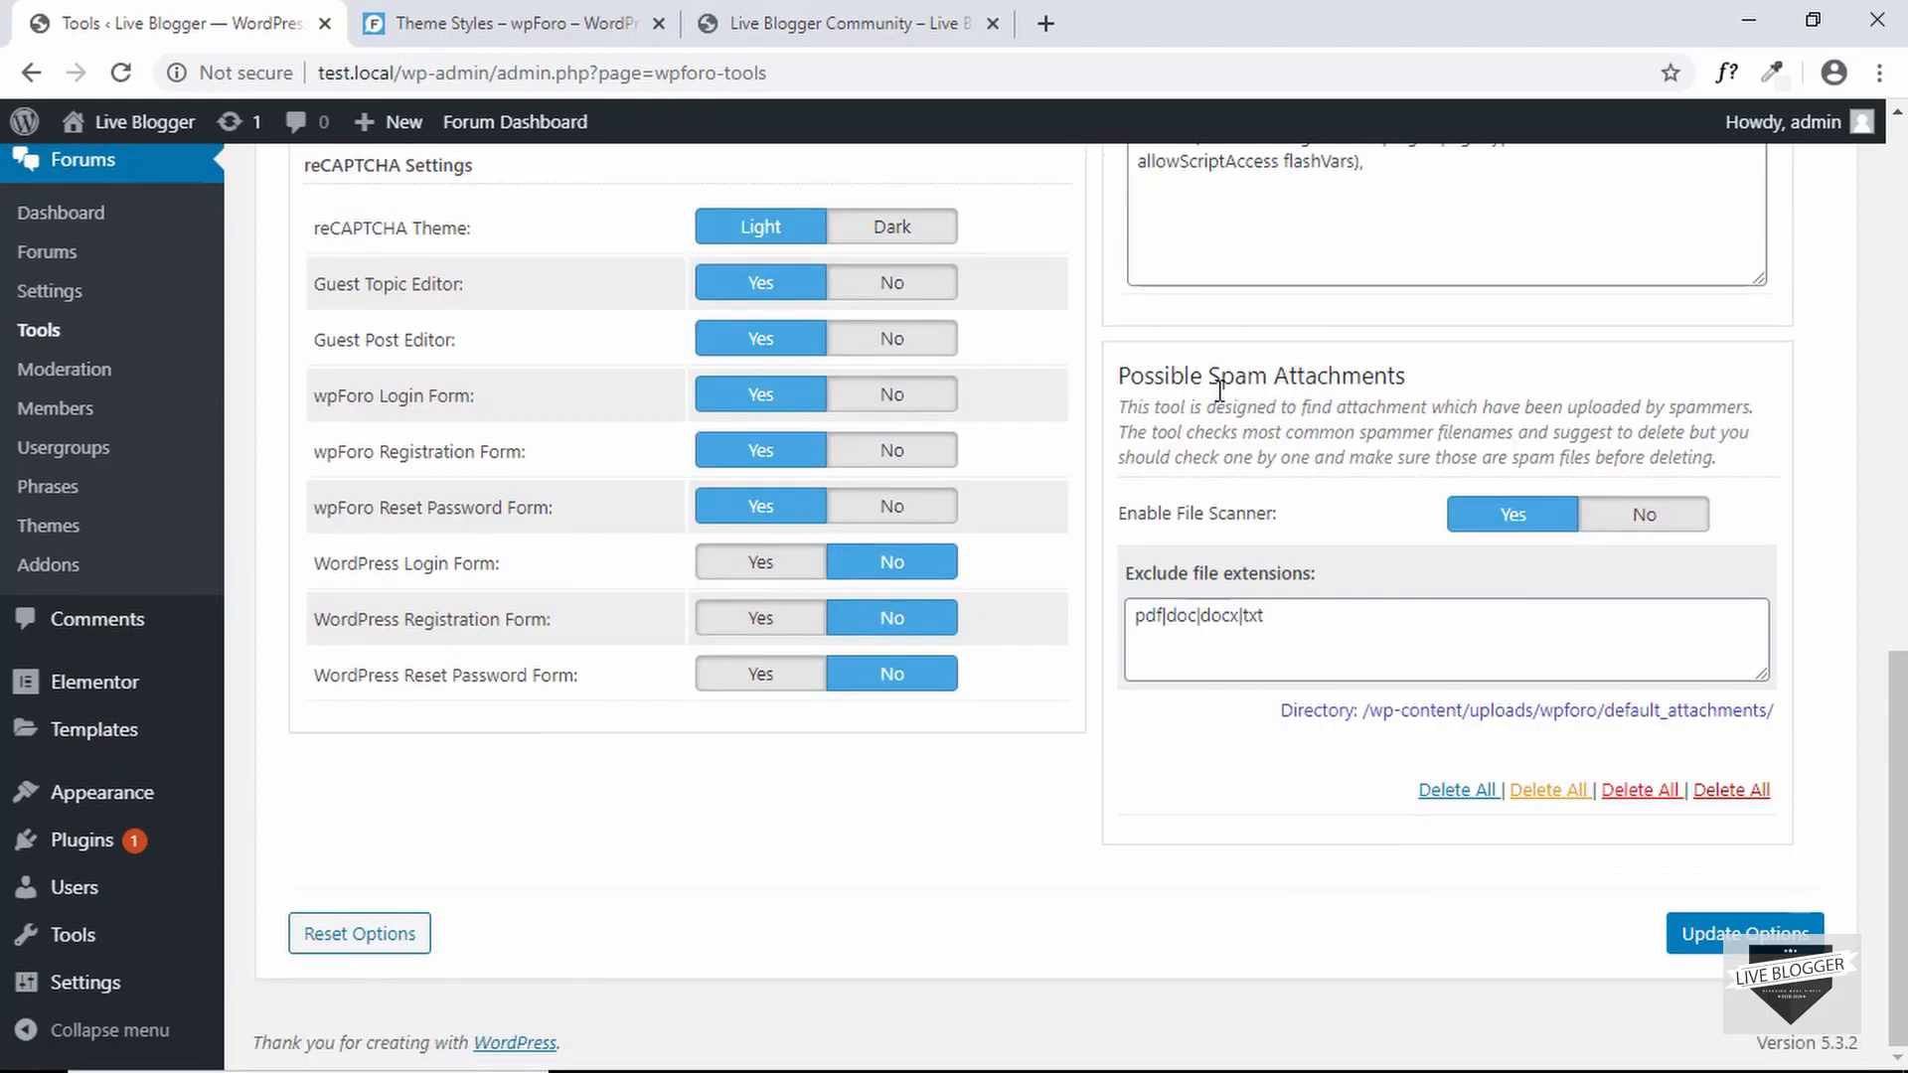
pyautogui.scroll(12, 997, 529)
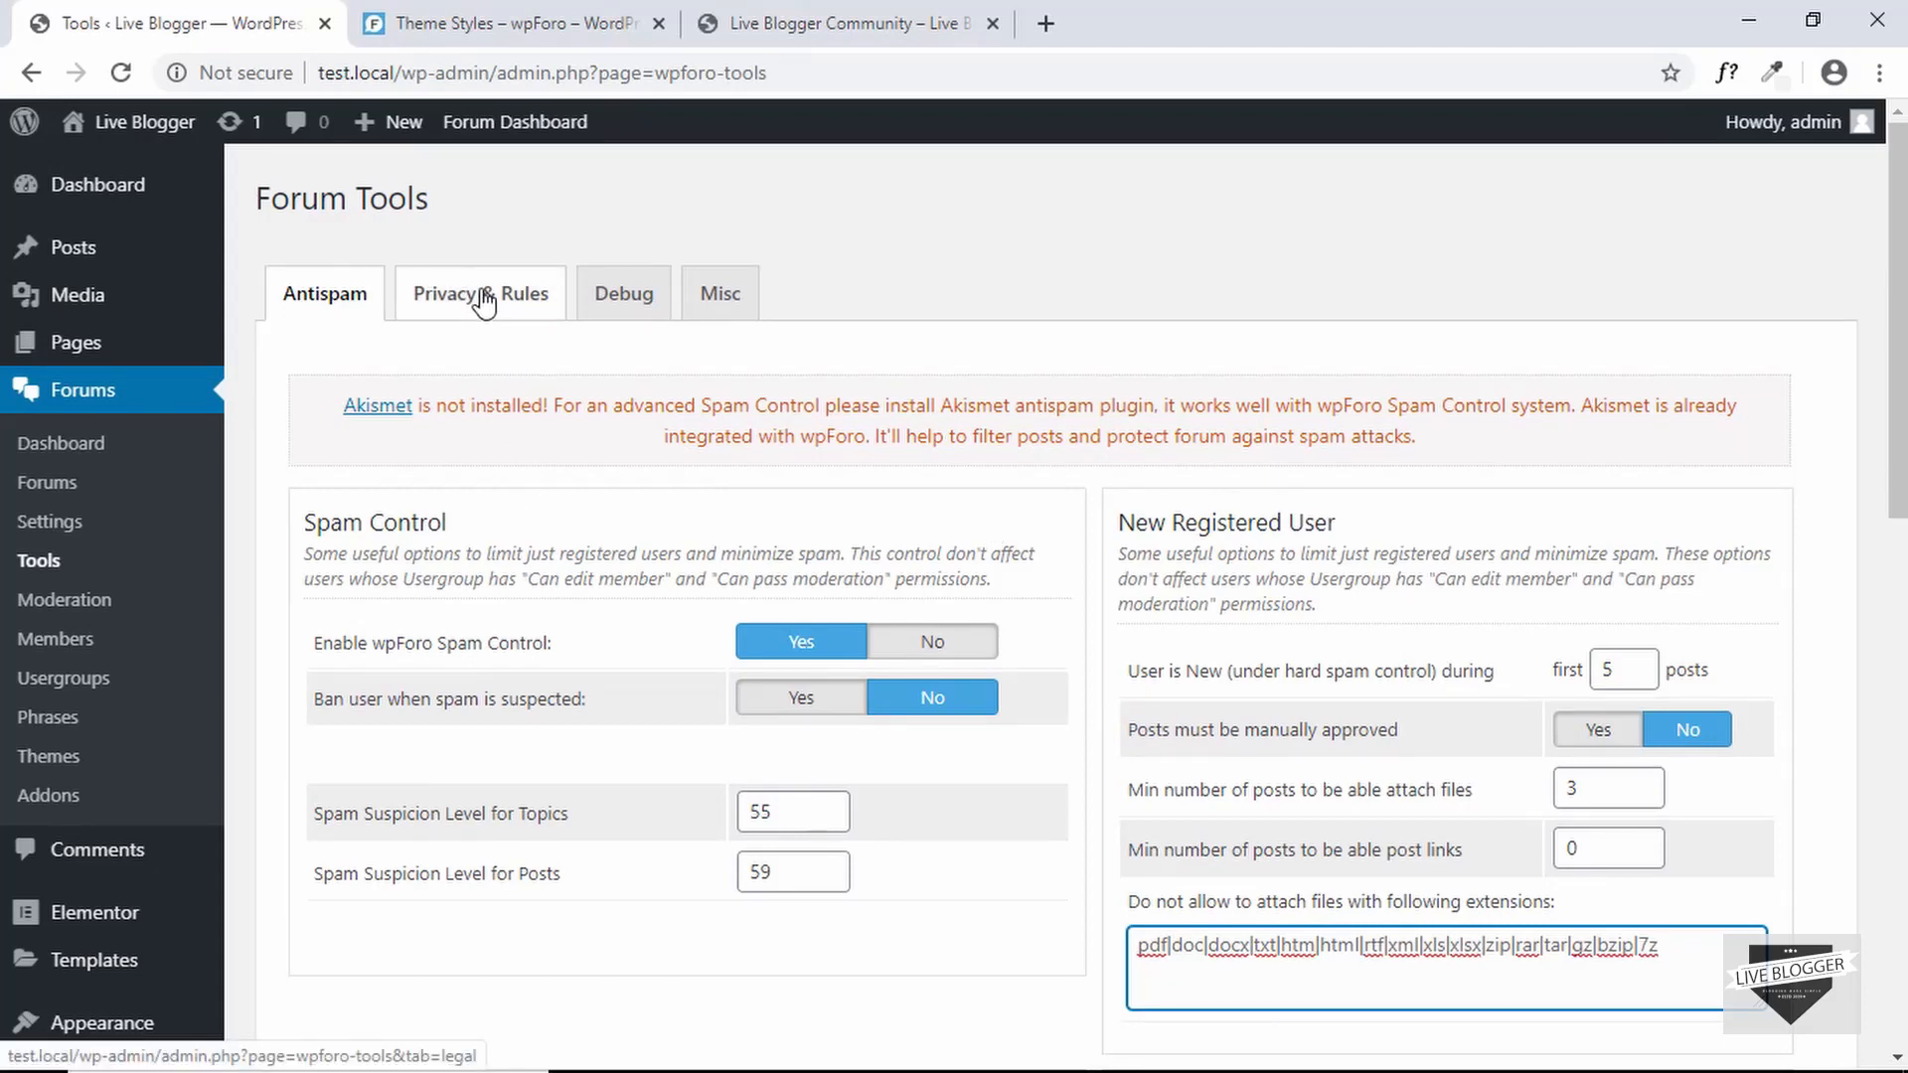
# - Open the Privacy & Rules tools and review the contact information, consent checkbox and policy page URL options
pyautogui.click(484, 313)
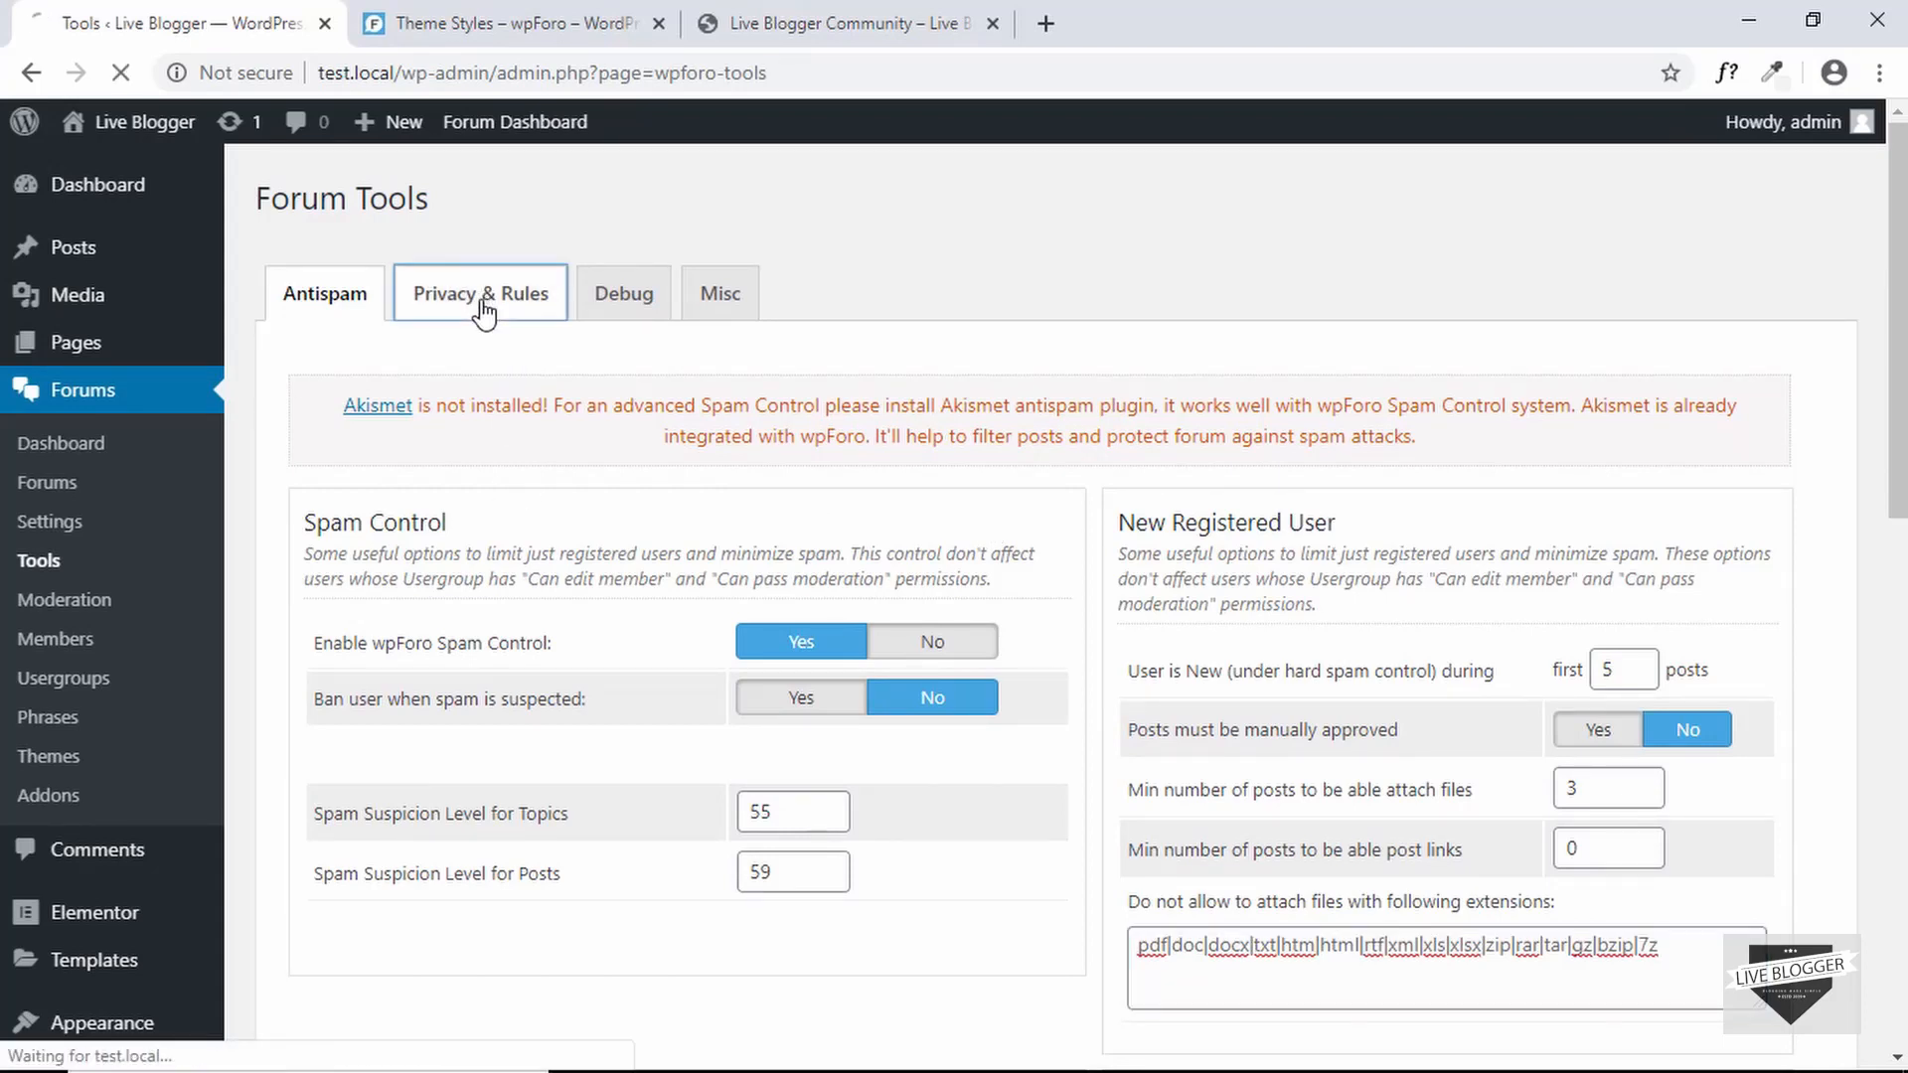
pyautogui.scroll(-1, 660, 583)
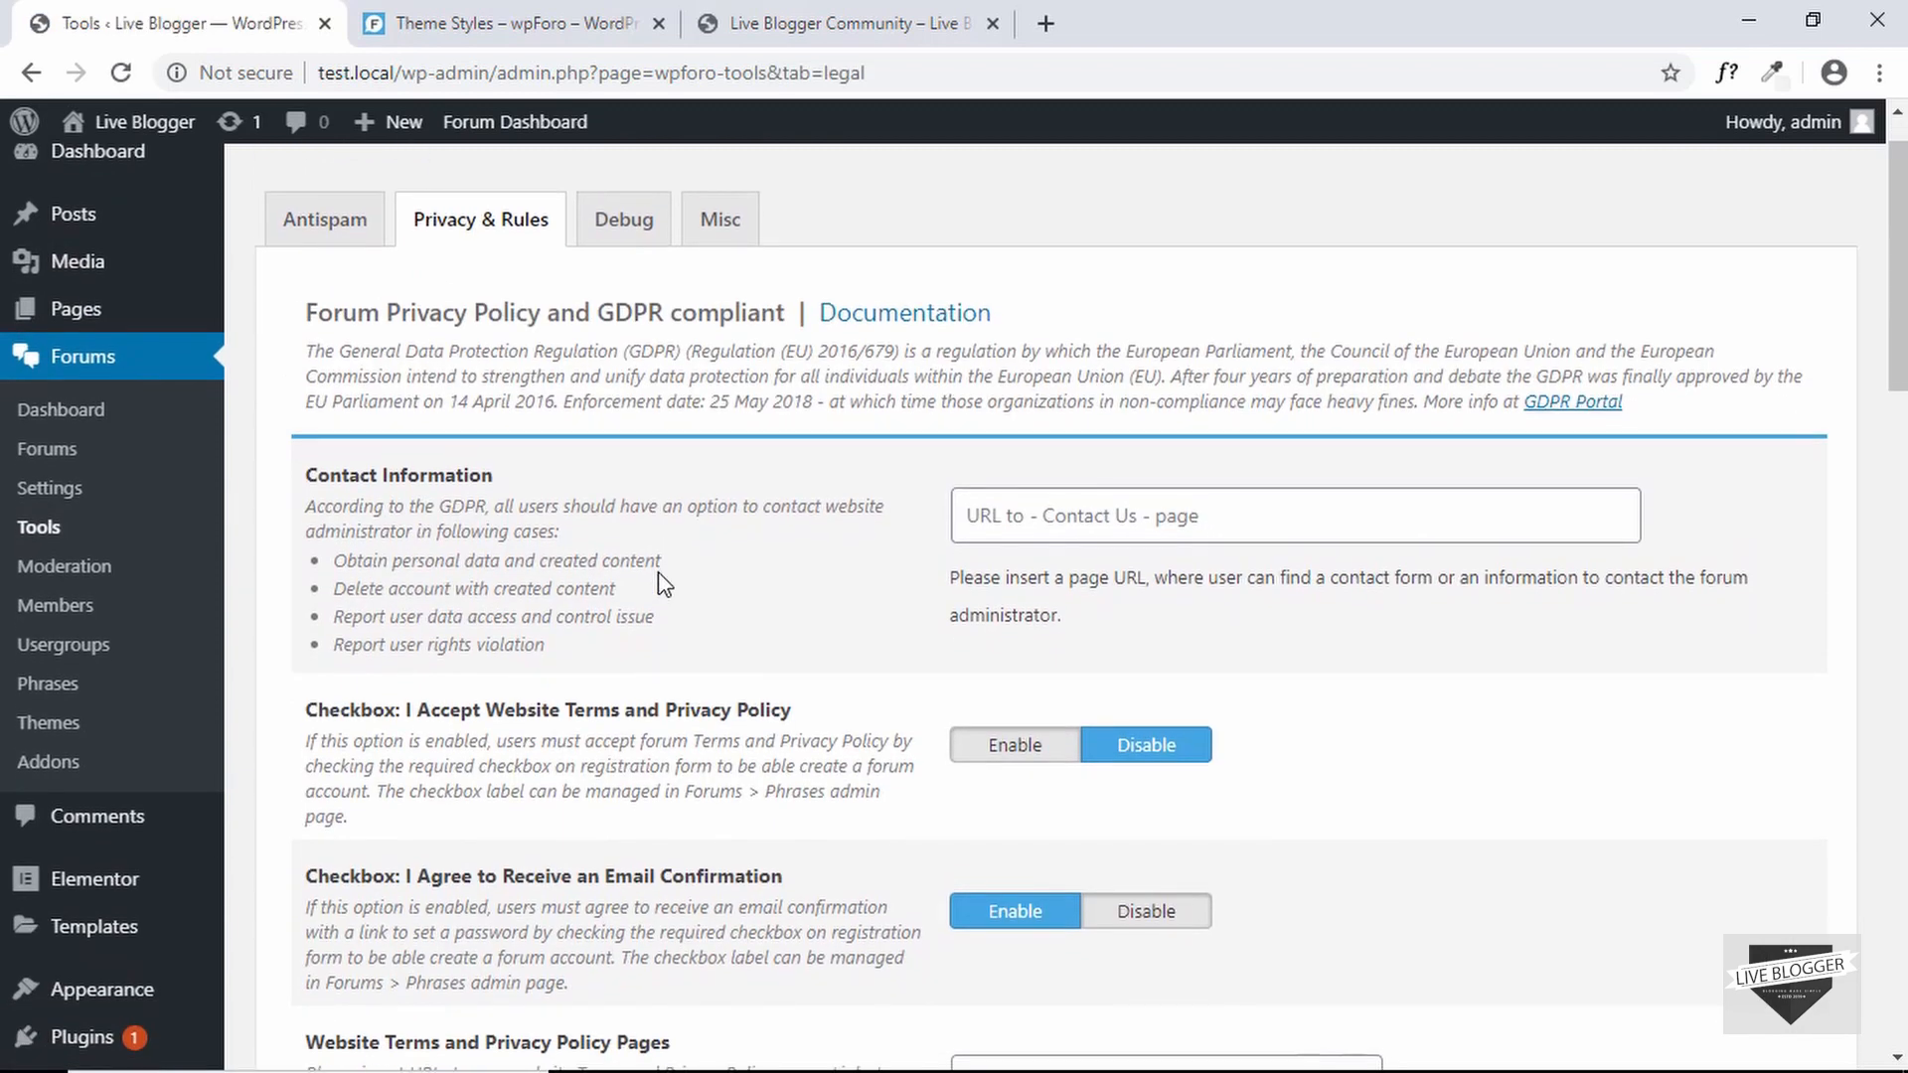
pyautogui.scroll(-2, 660, 583)
pyautogui.scroll(-3, 660, 573)
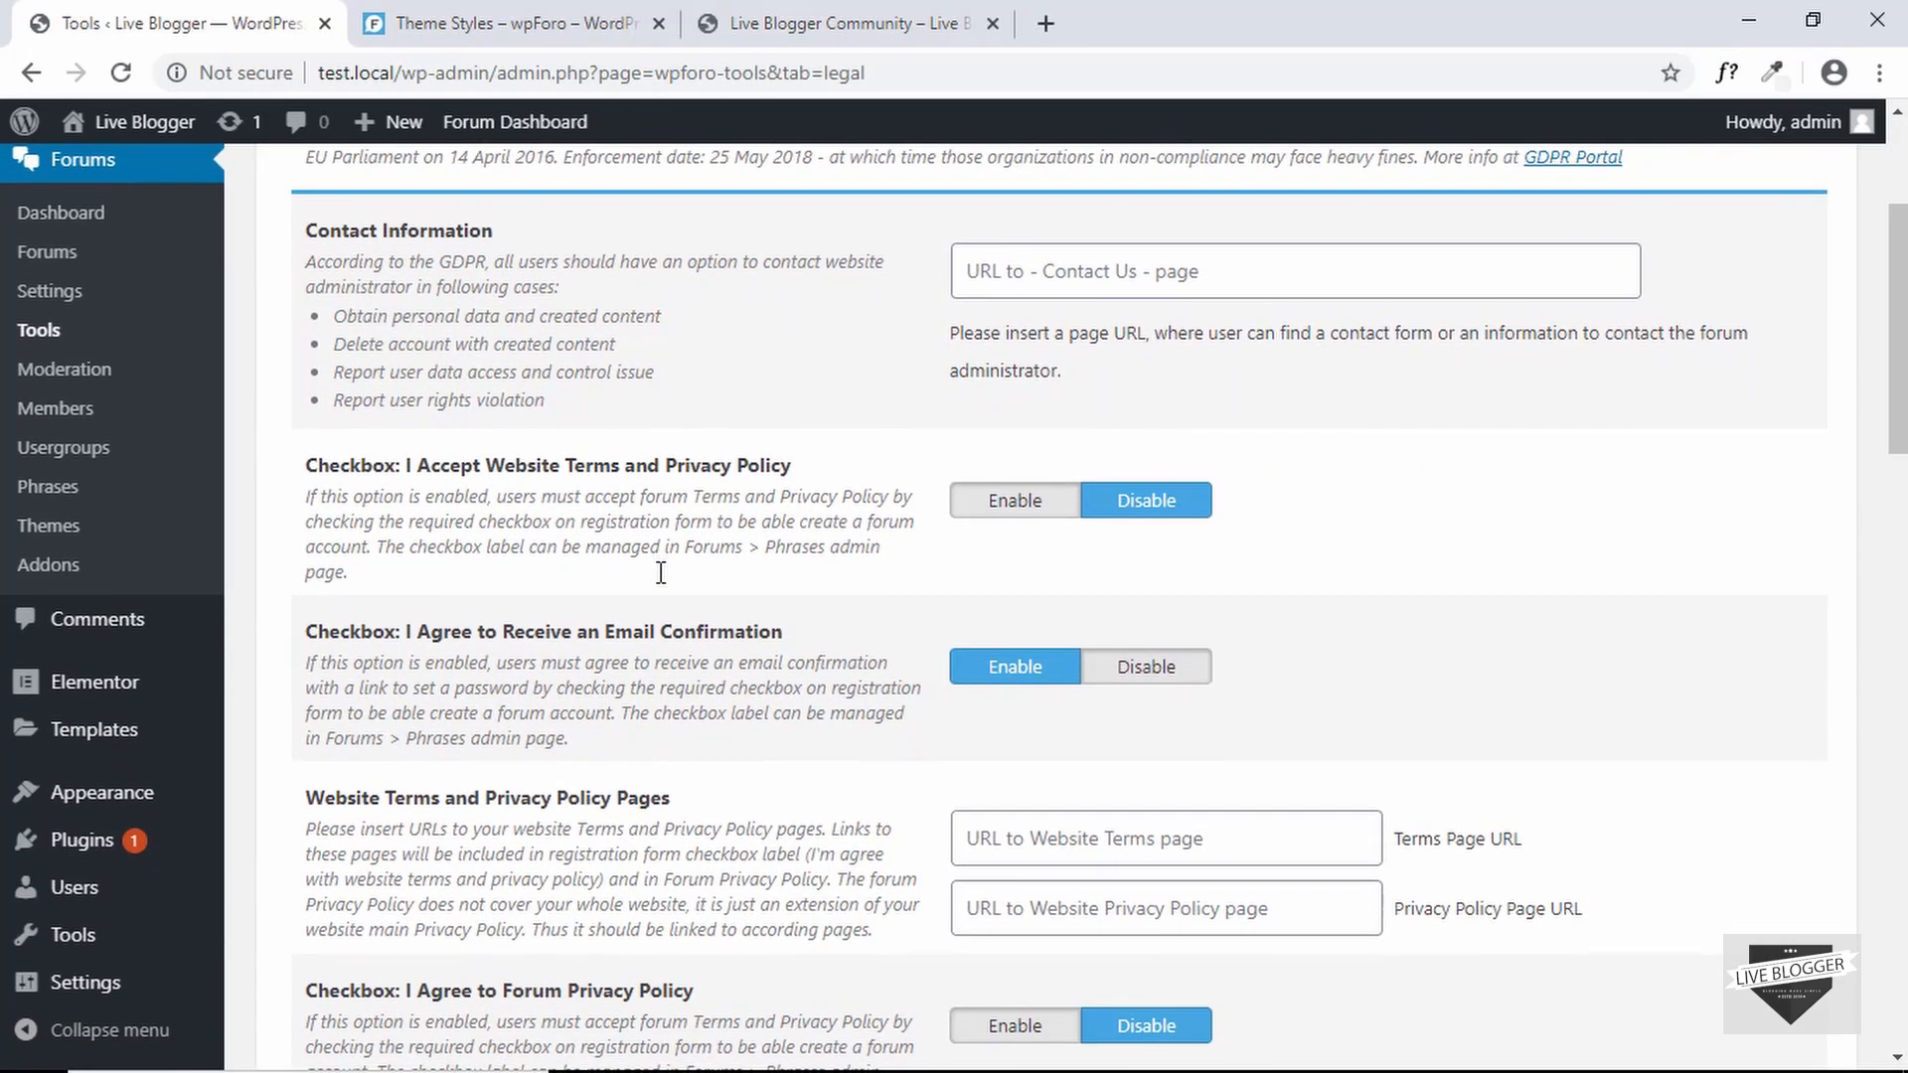
pyautogui.scroll(-1, 539, 494)
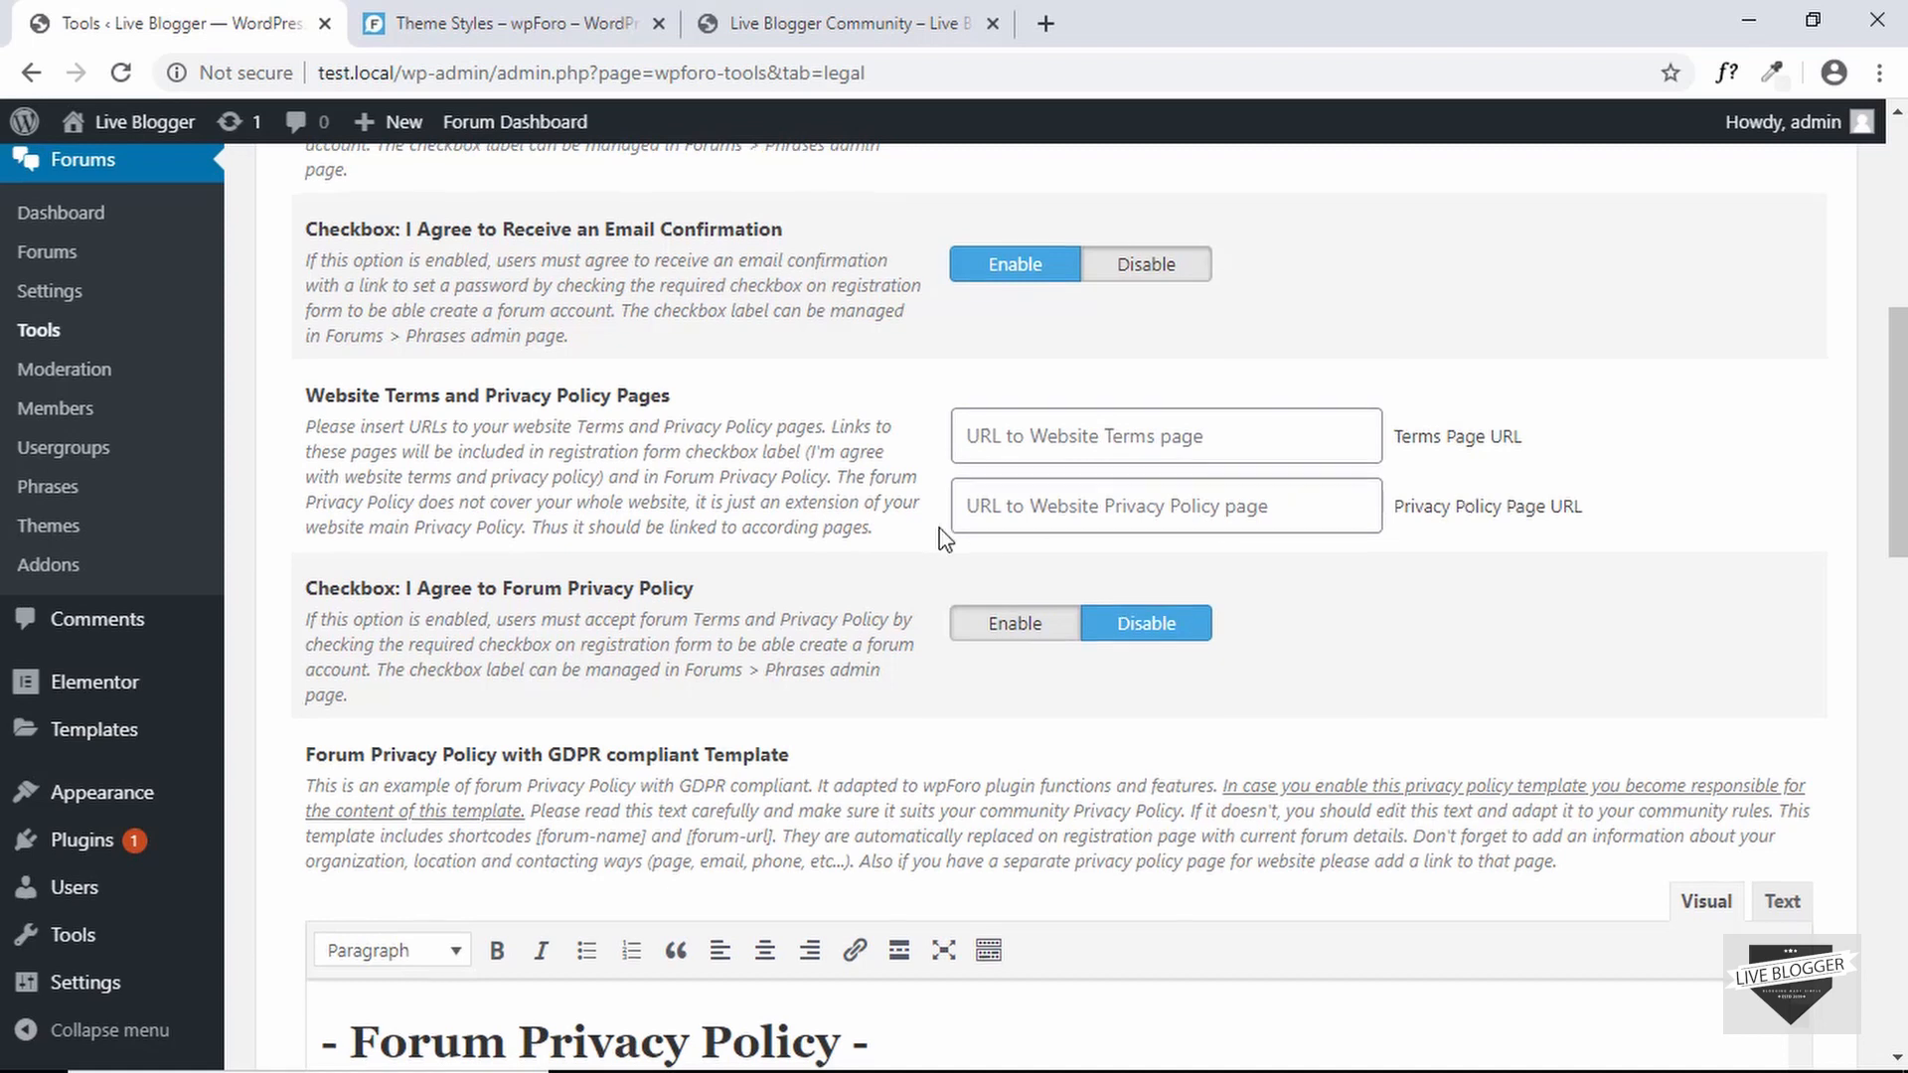
# - Read through the Forum Privacy Policy template and review the Facebook Login consent, Forum Cookies and Forum Rules options
pyautogui.scroll(-6, 994, 537)
pyautogui.scroll(-1, 1351, 572)
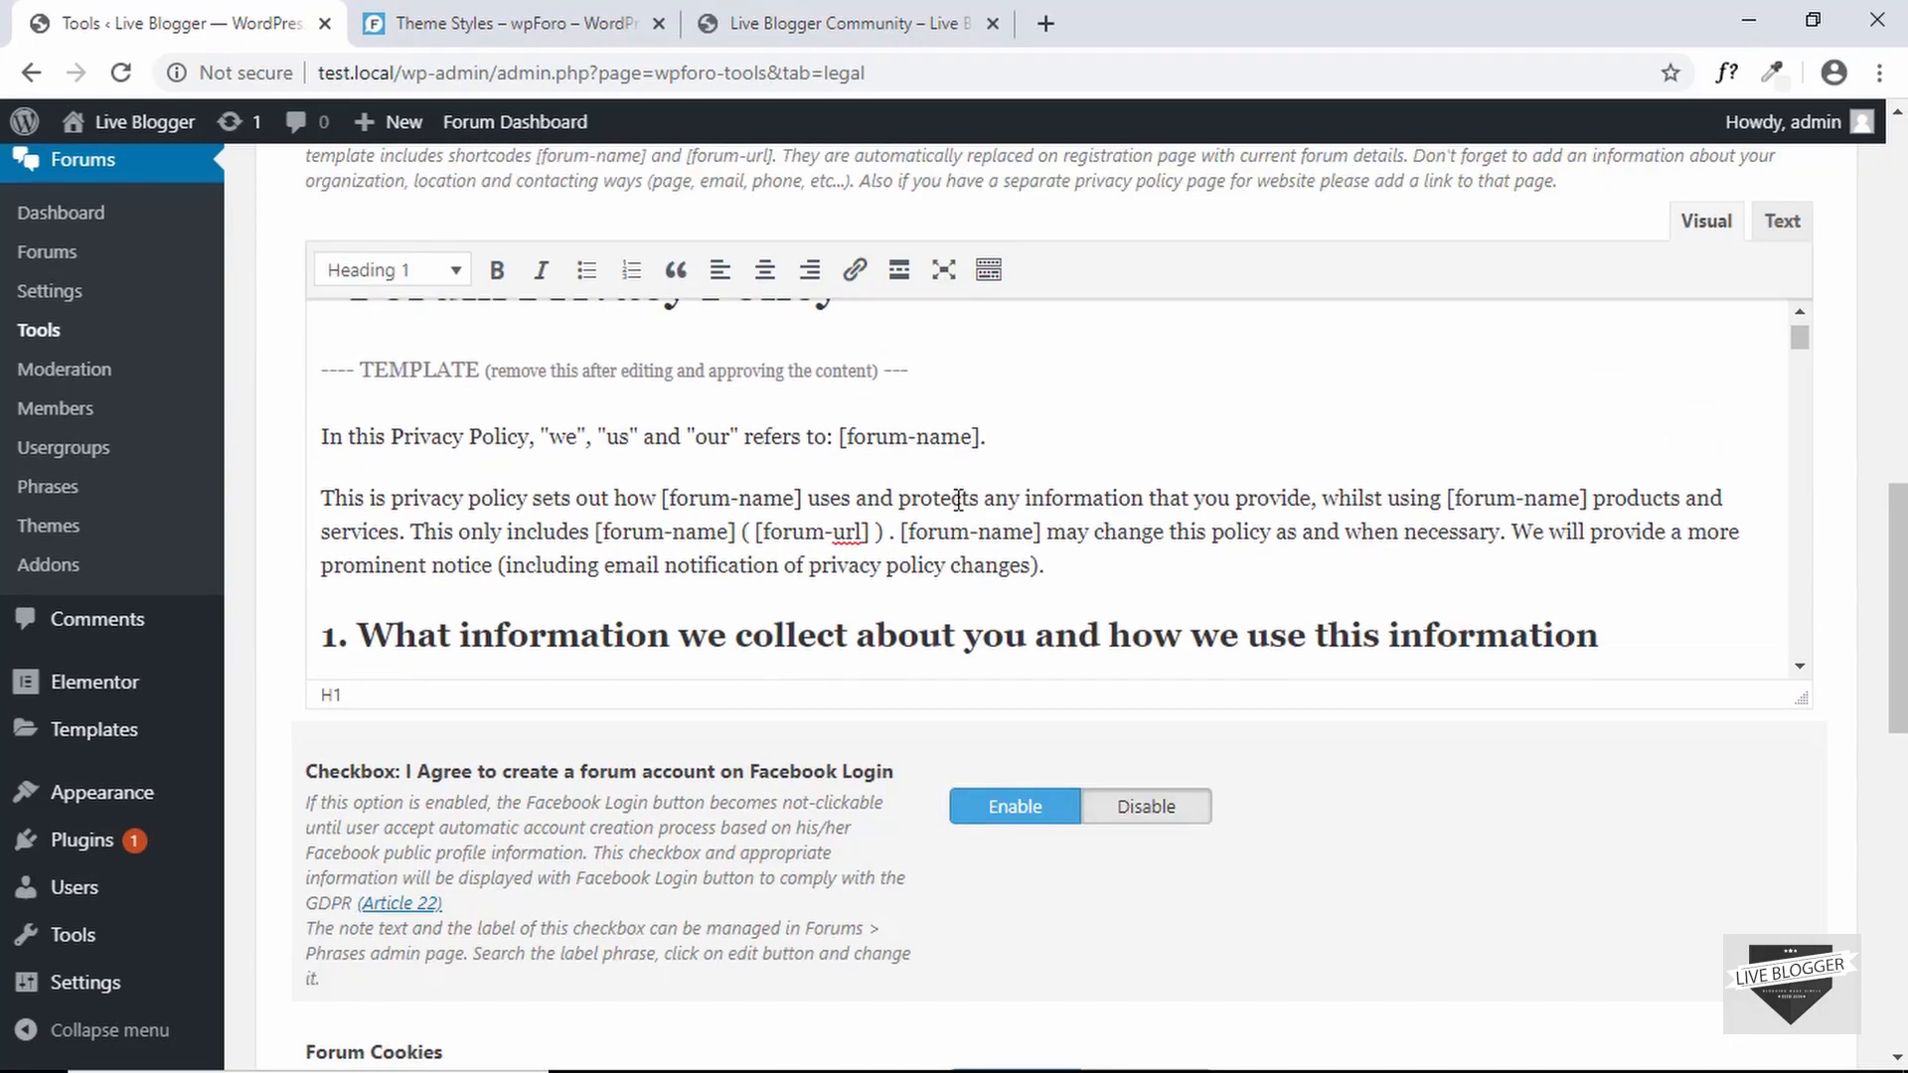
pyautogui.scroll(-10, 957, 500)
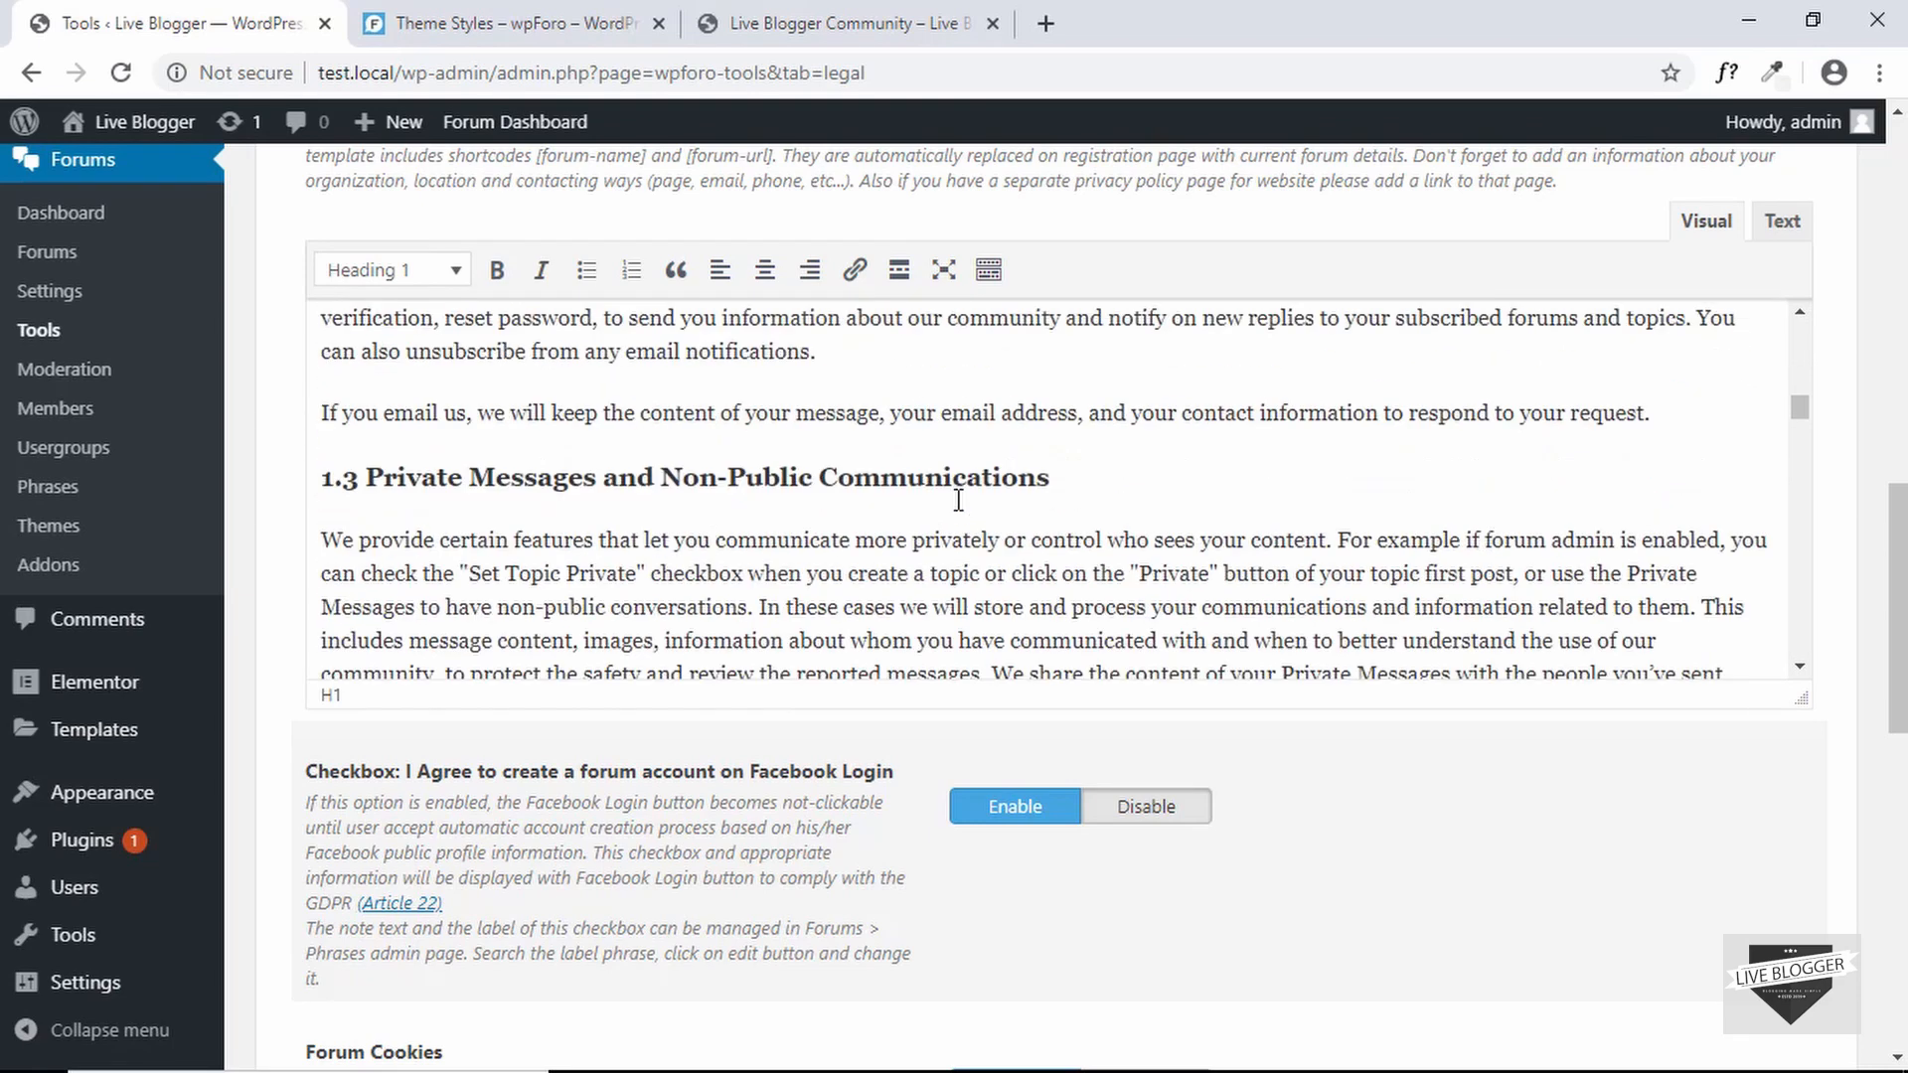
pyautogui.scroll(-6, 957, 500)
pyautogui.scroll(-12, 1498, 709)
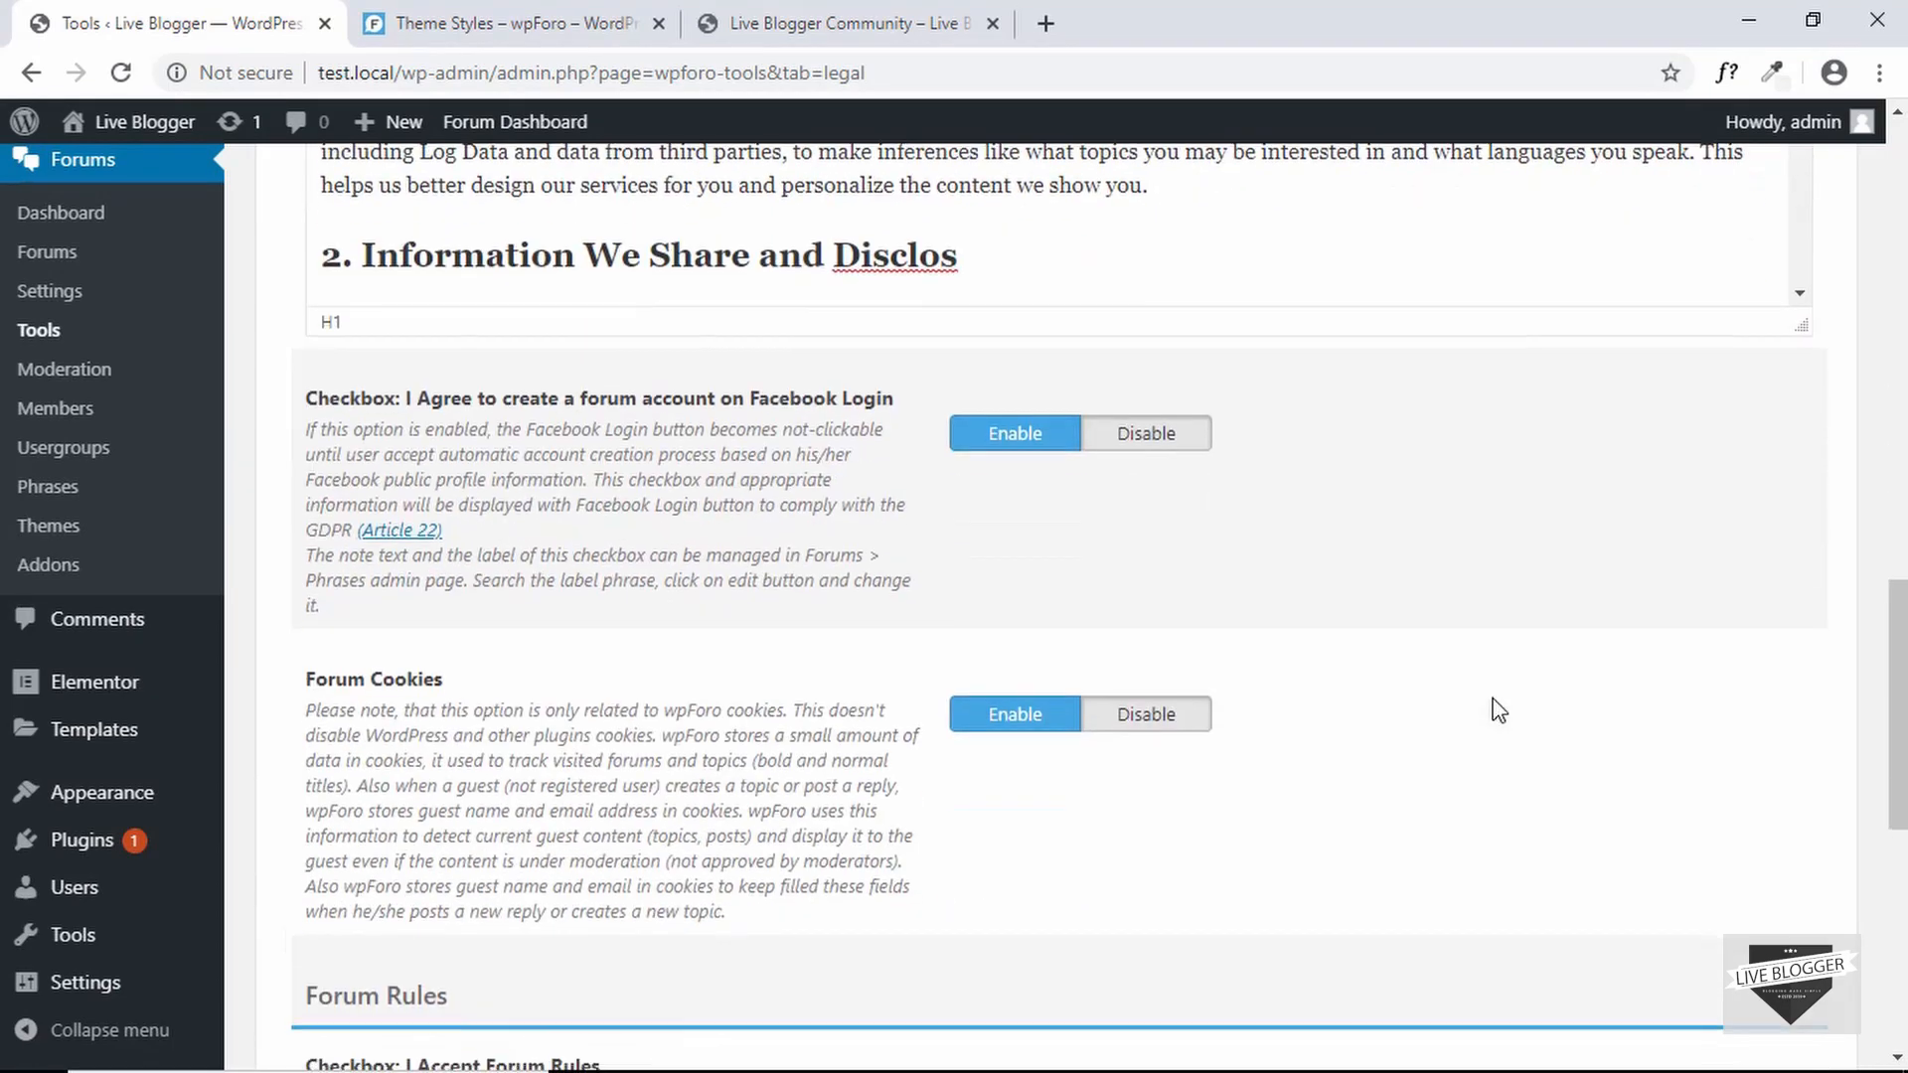
pyautogui.scroll(-3, 1641, 726)
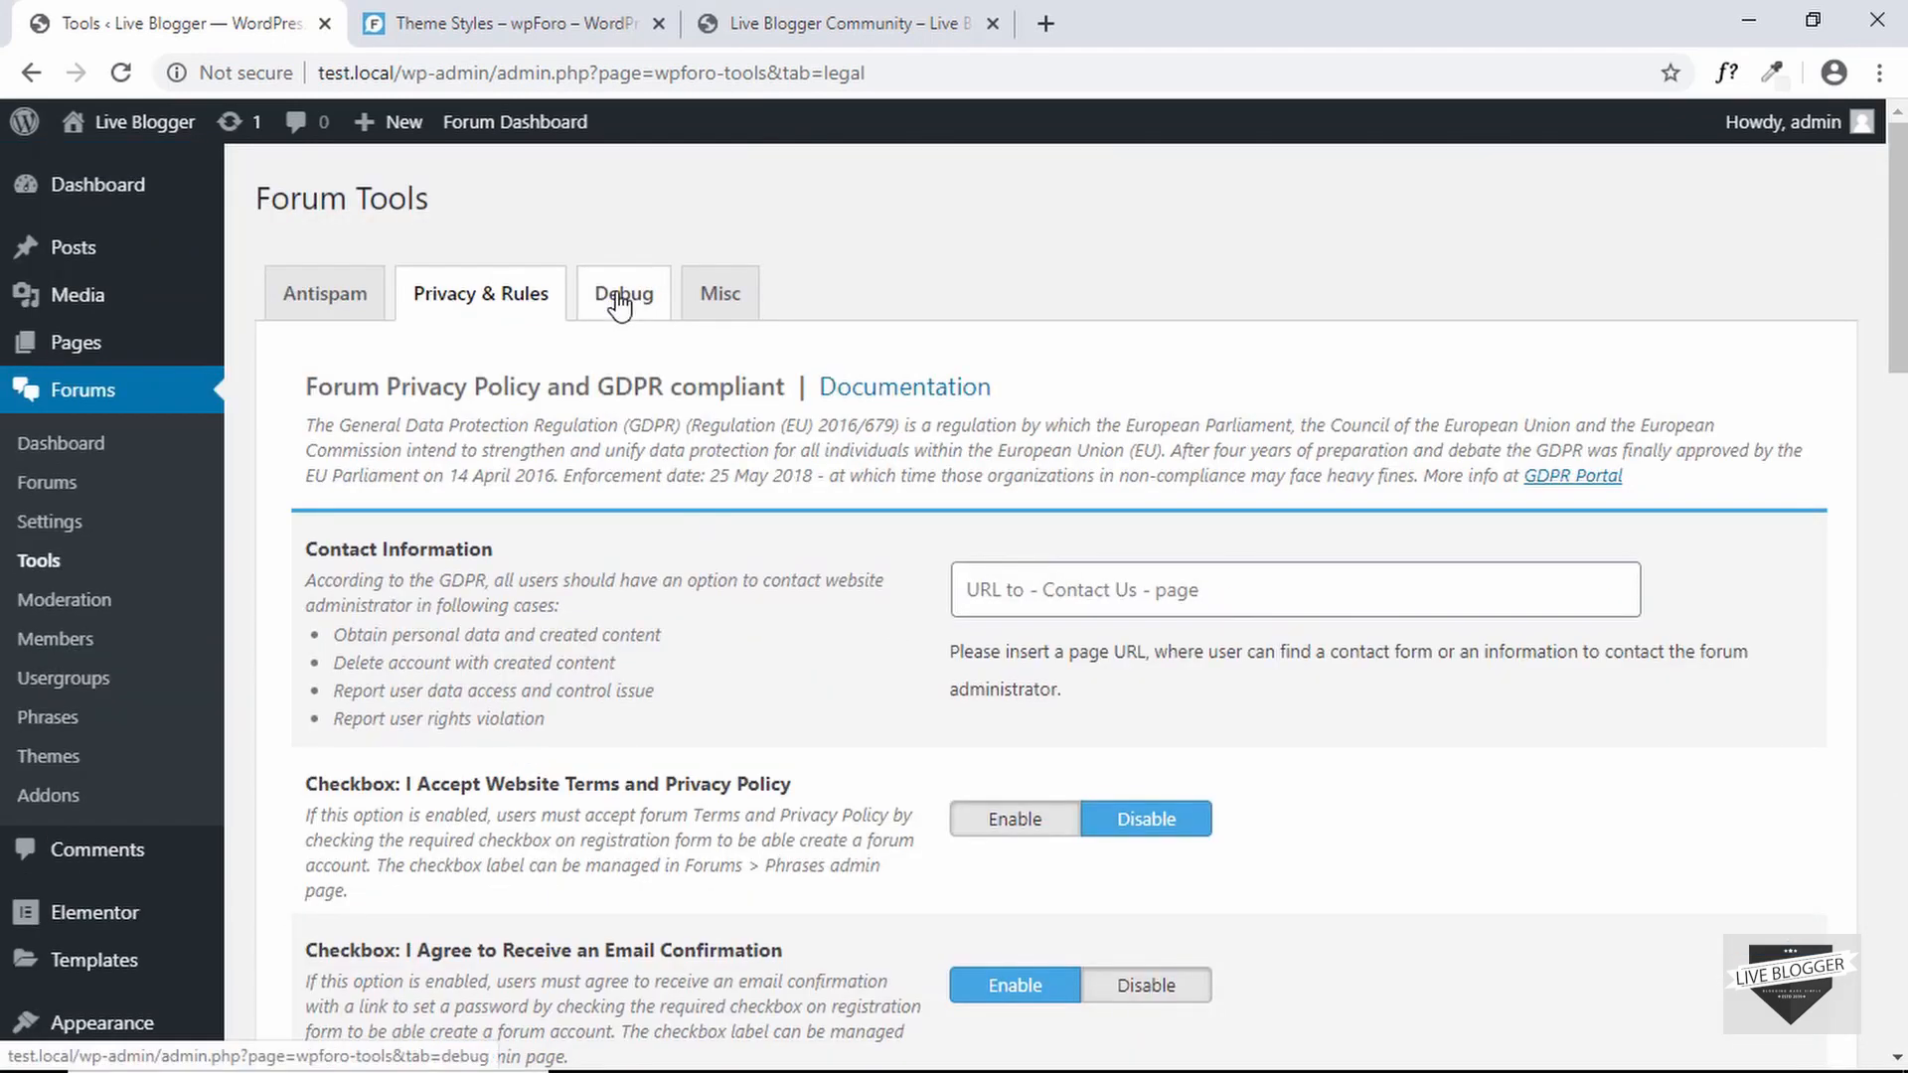
# - Open the Debug tools and examine the User Data and User Meta Data for user ID 1
pyautogui.click(623, 296)
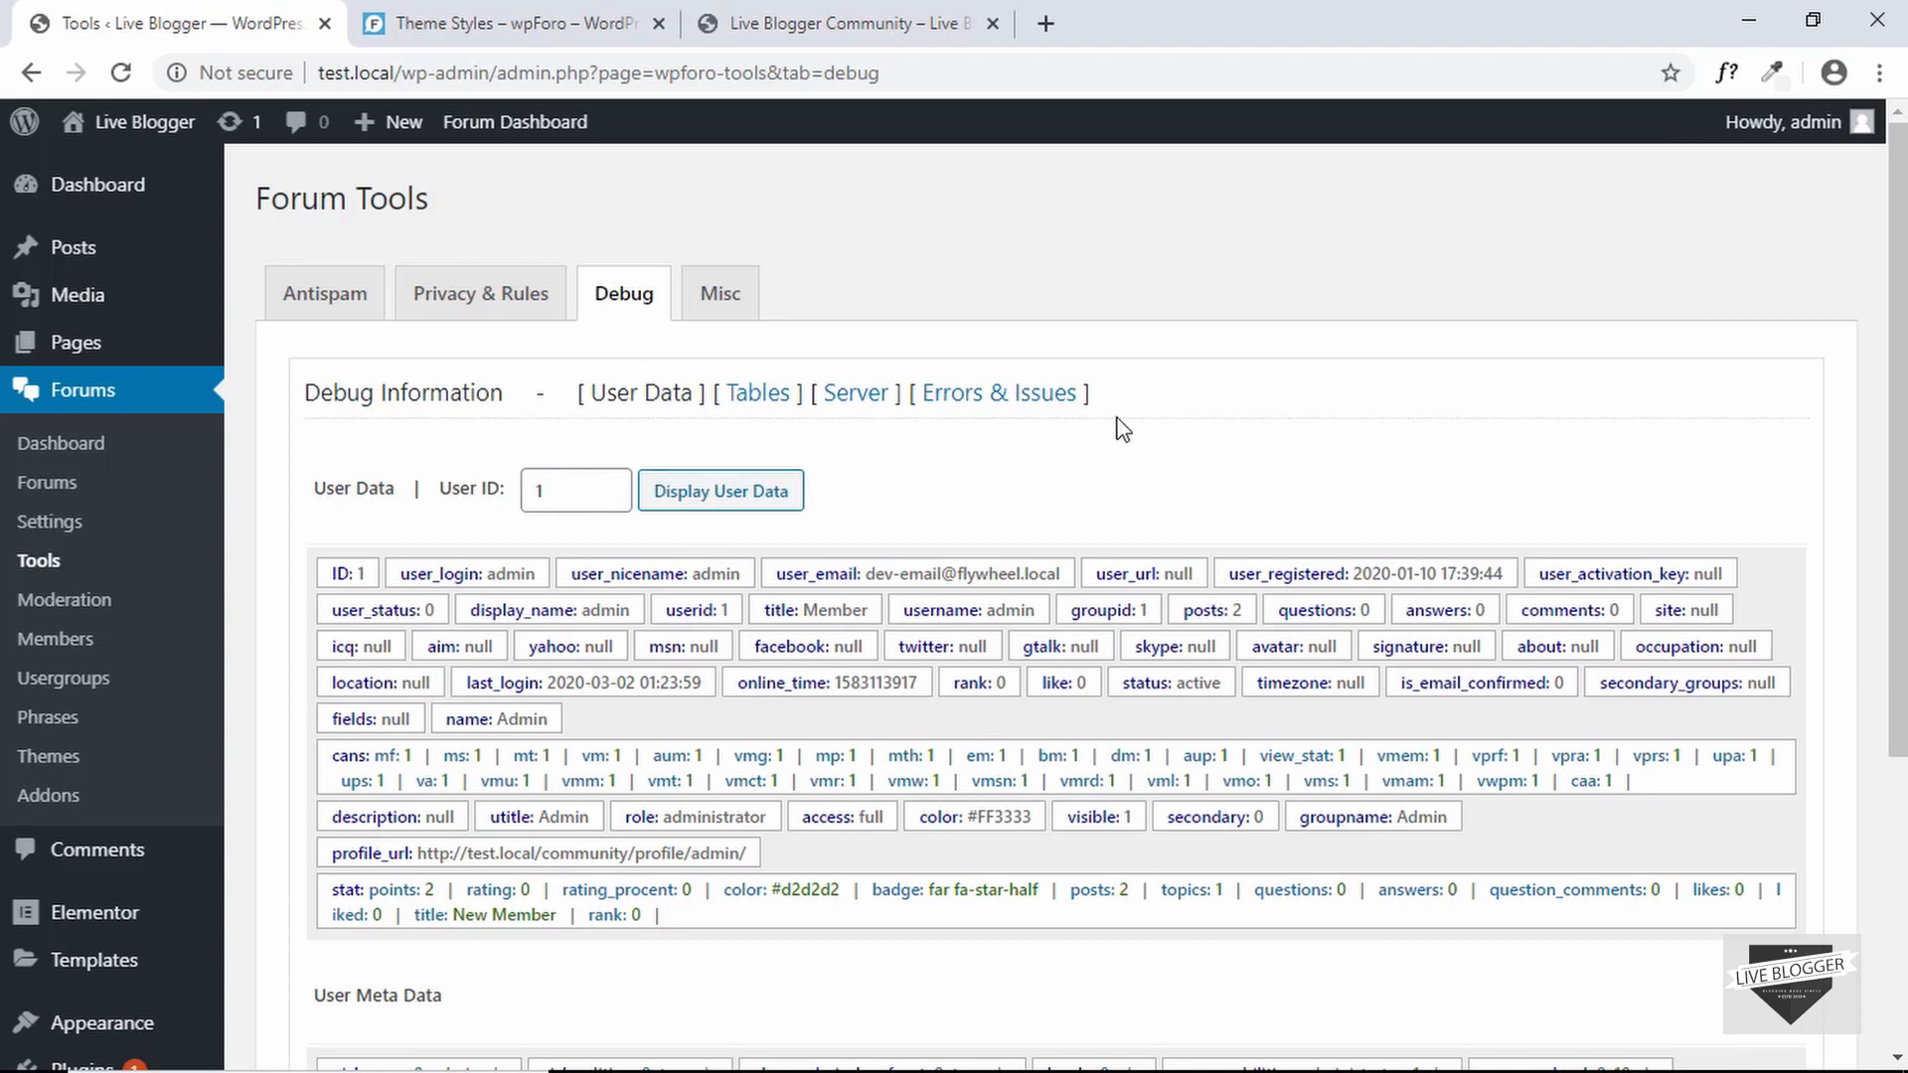
pyautogui.moveTo(577, 507); pyautogui.dragTo(471, 498)
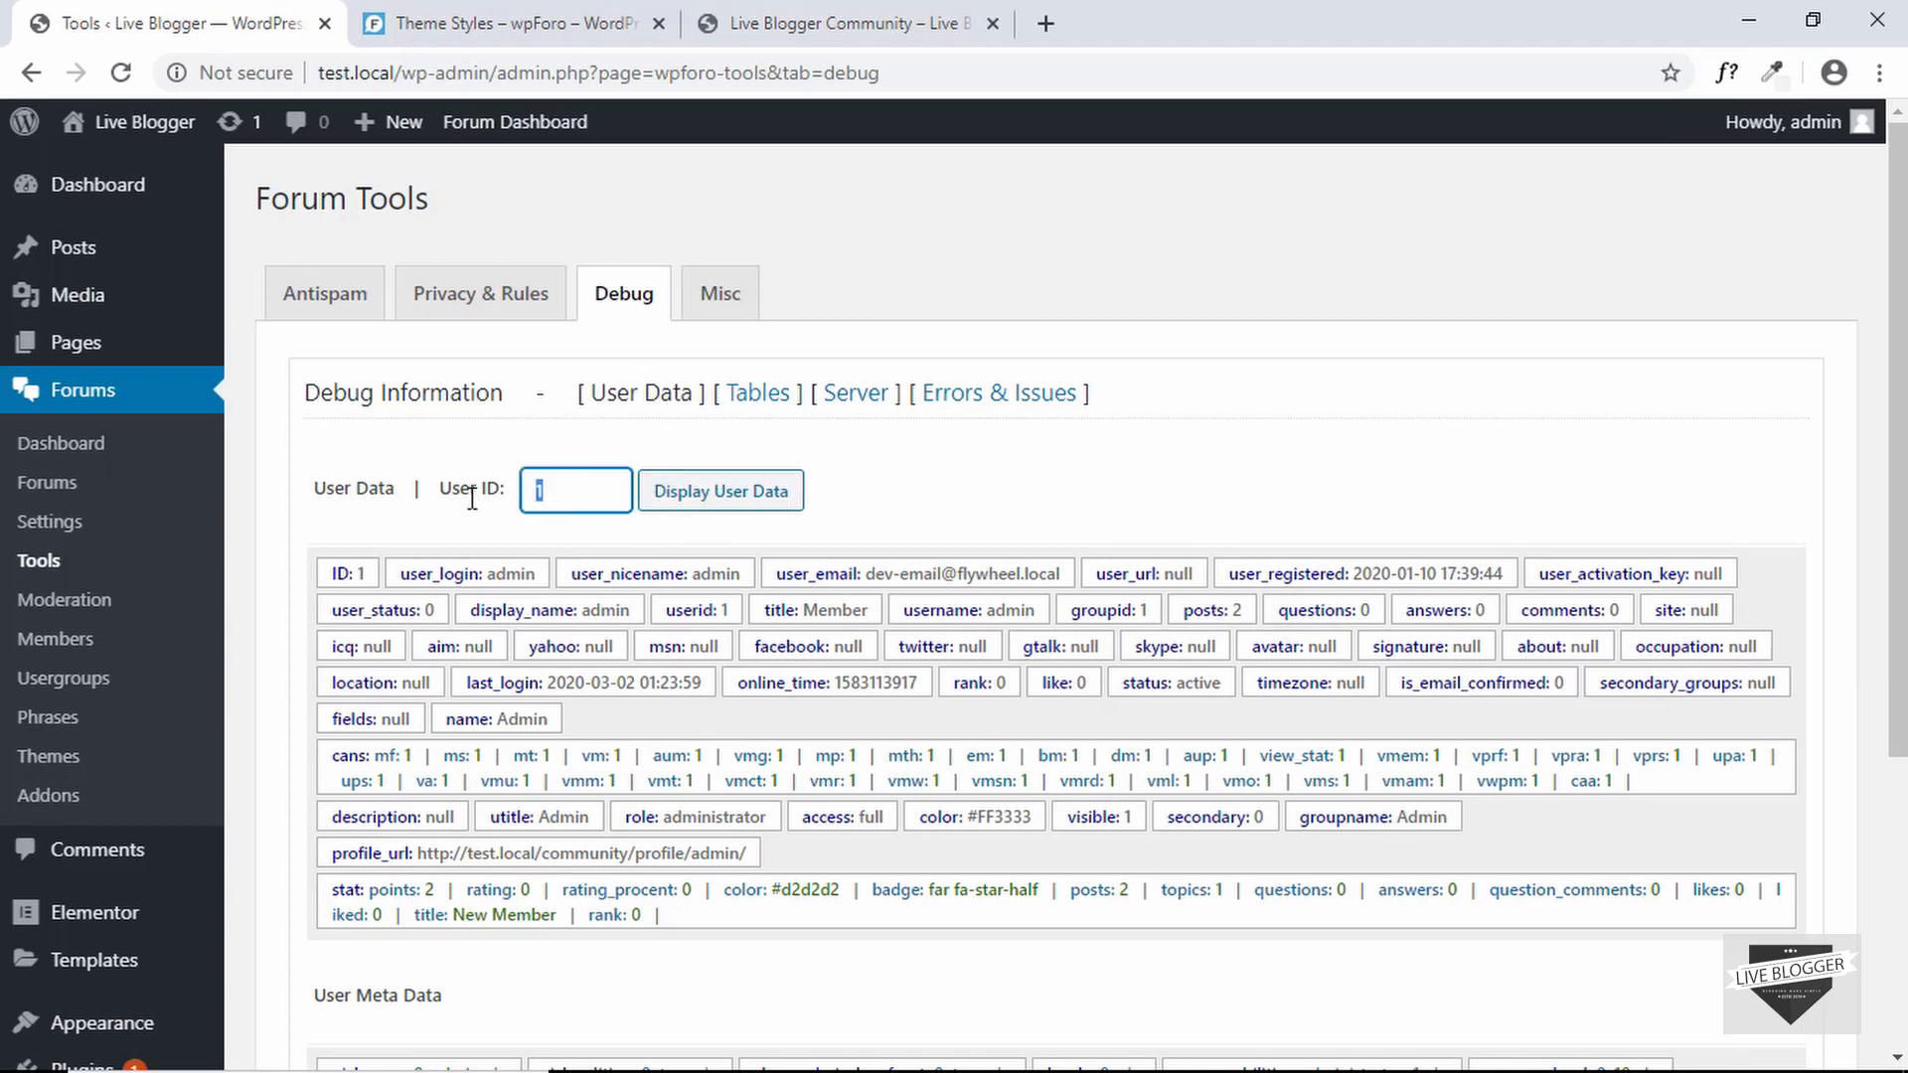
pyautogui.click(1068, 504)
pyautogui.scroll(-2, 926, 581)
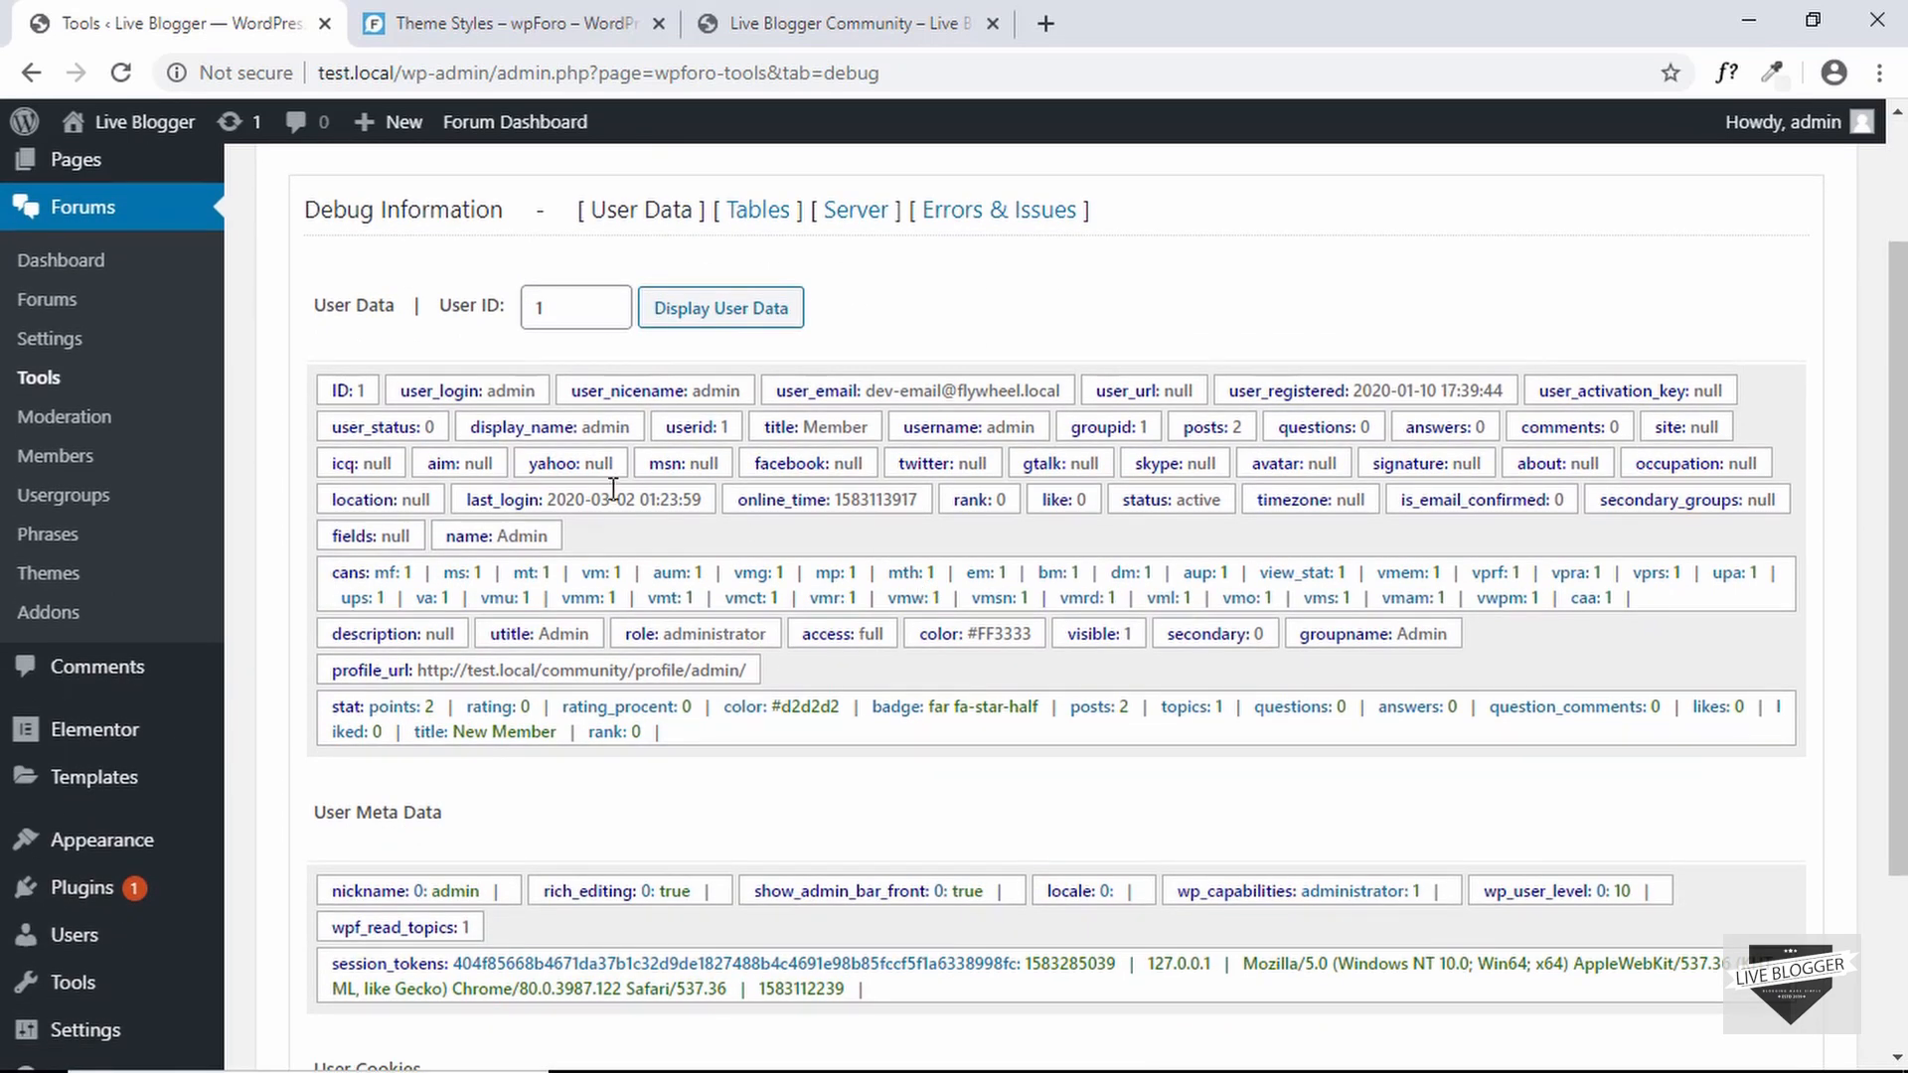
pyautogui.scroll(2, 757, 543)
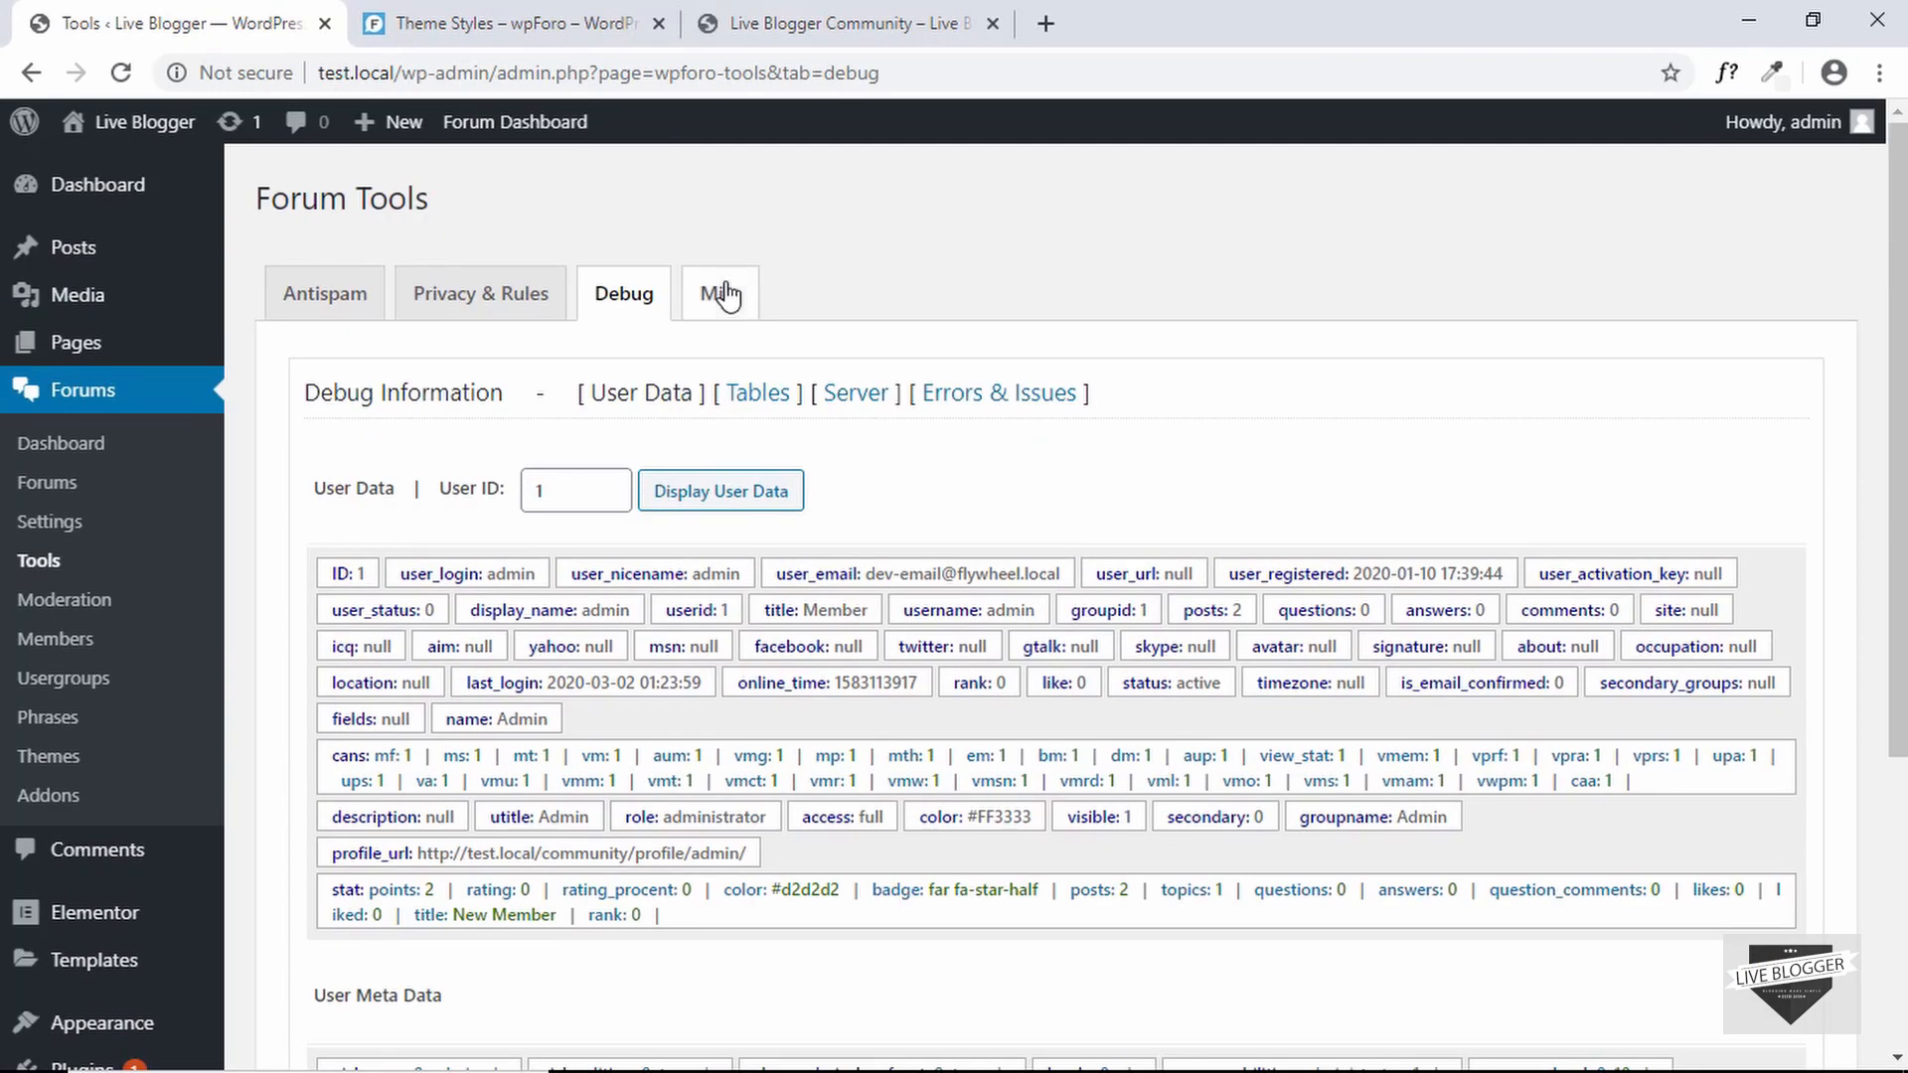
# - Open the Misc tools and review the SEO Tools fields for dofollow domains and noindex page URLs
pyautogui.click(722, 293)
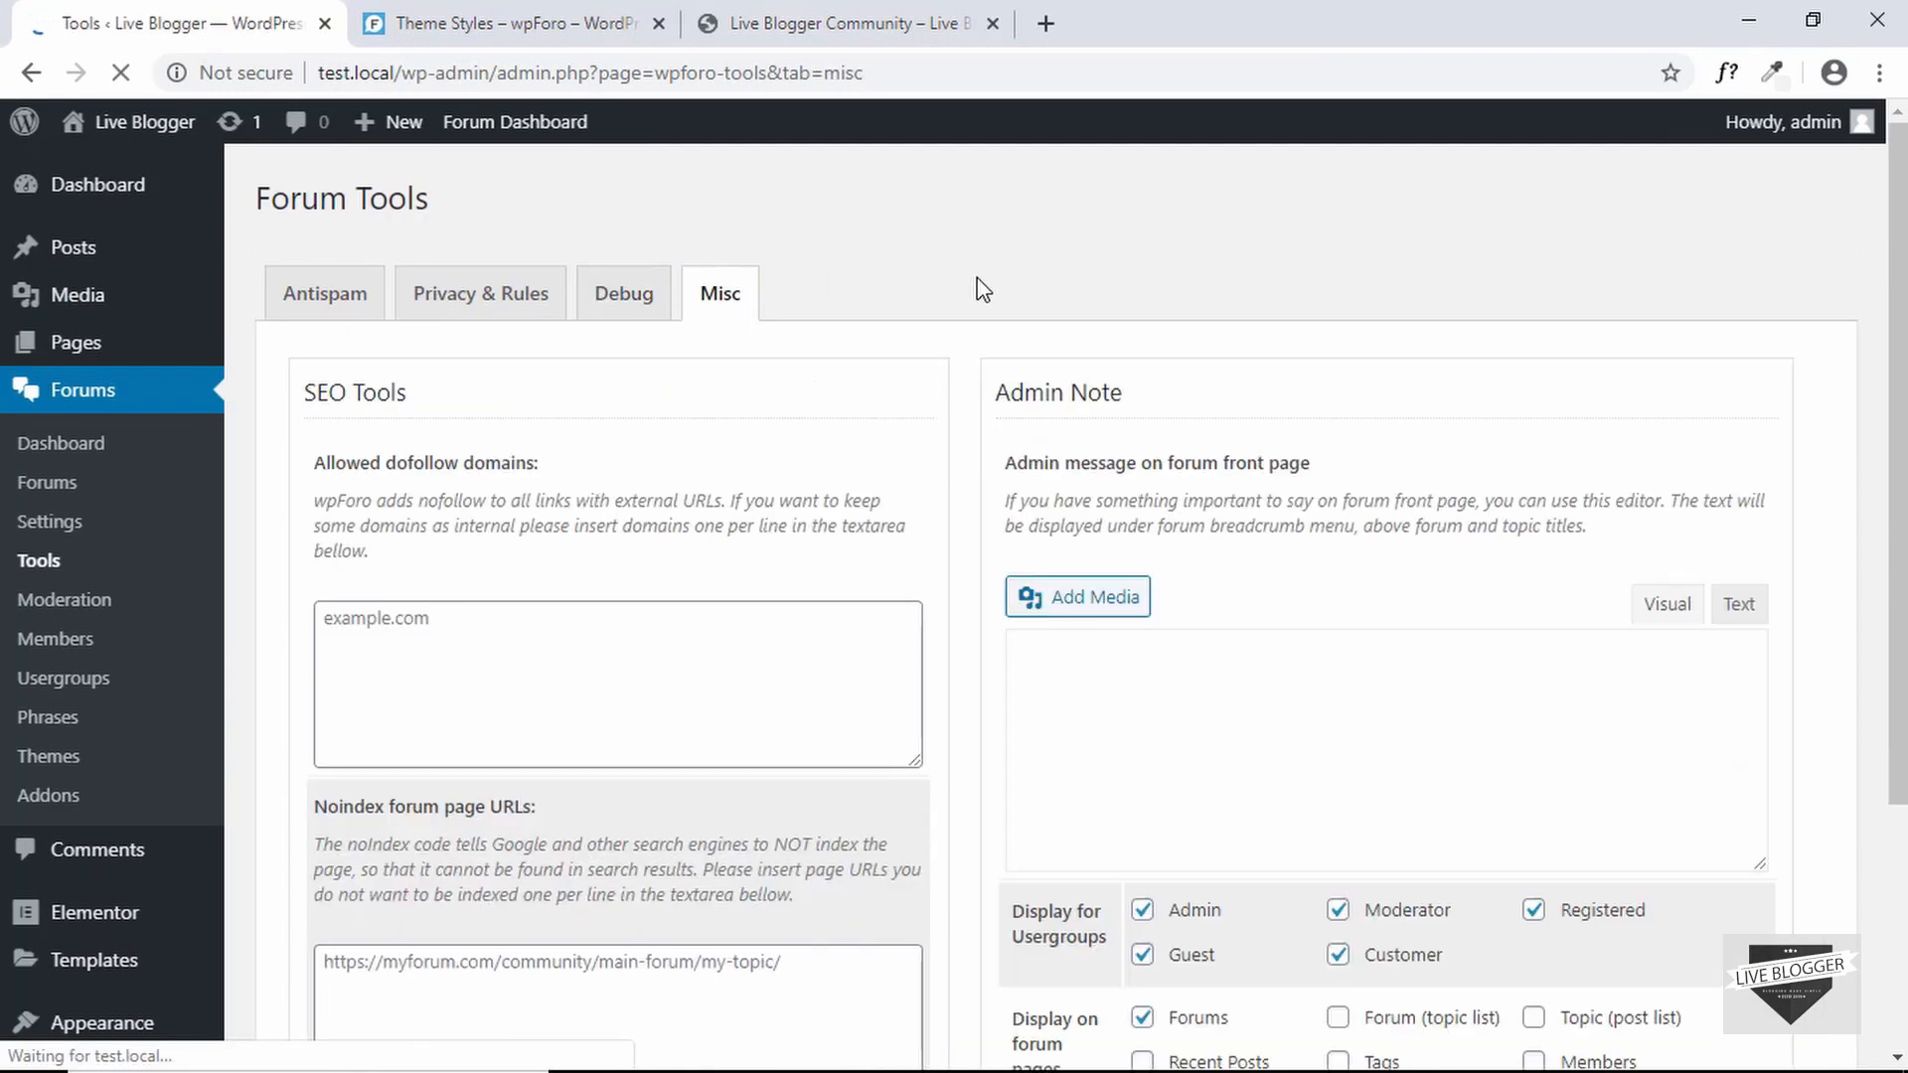
pyautogui.scroll(-2, 1155, 600)
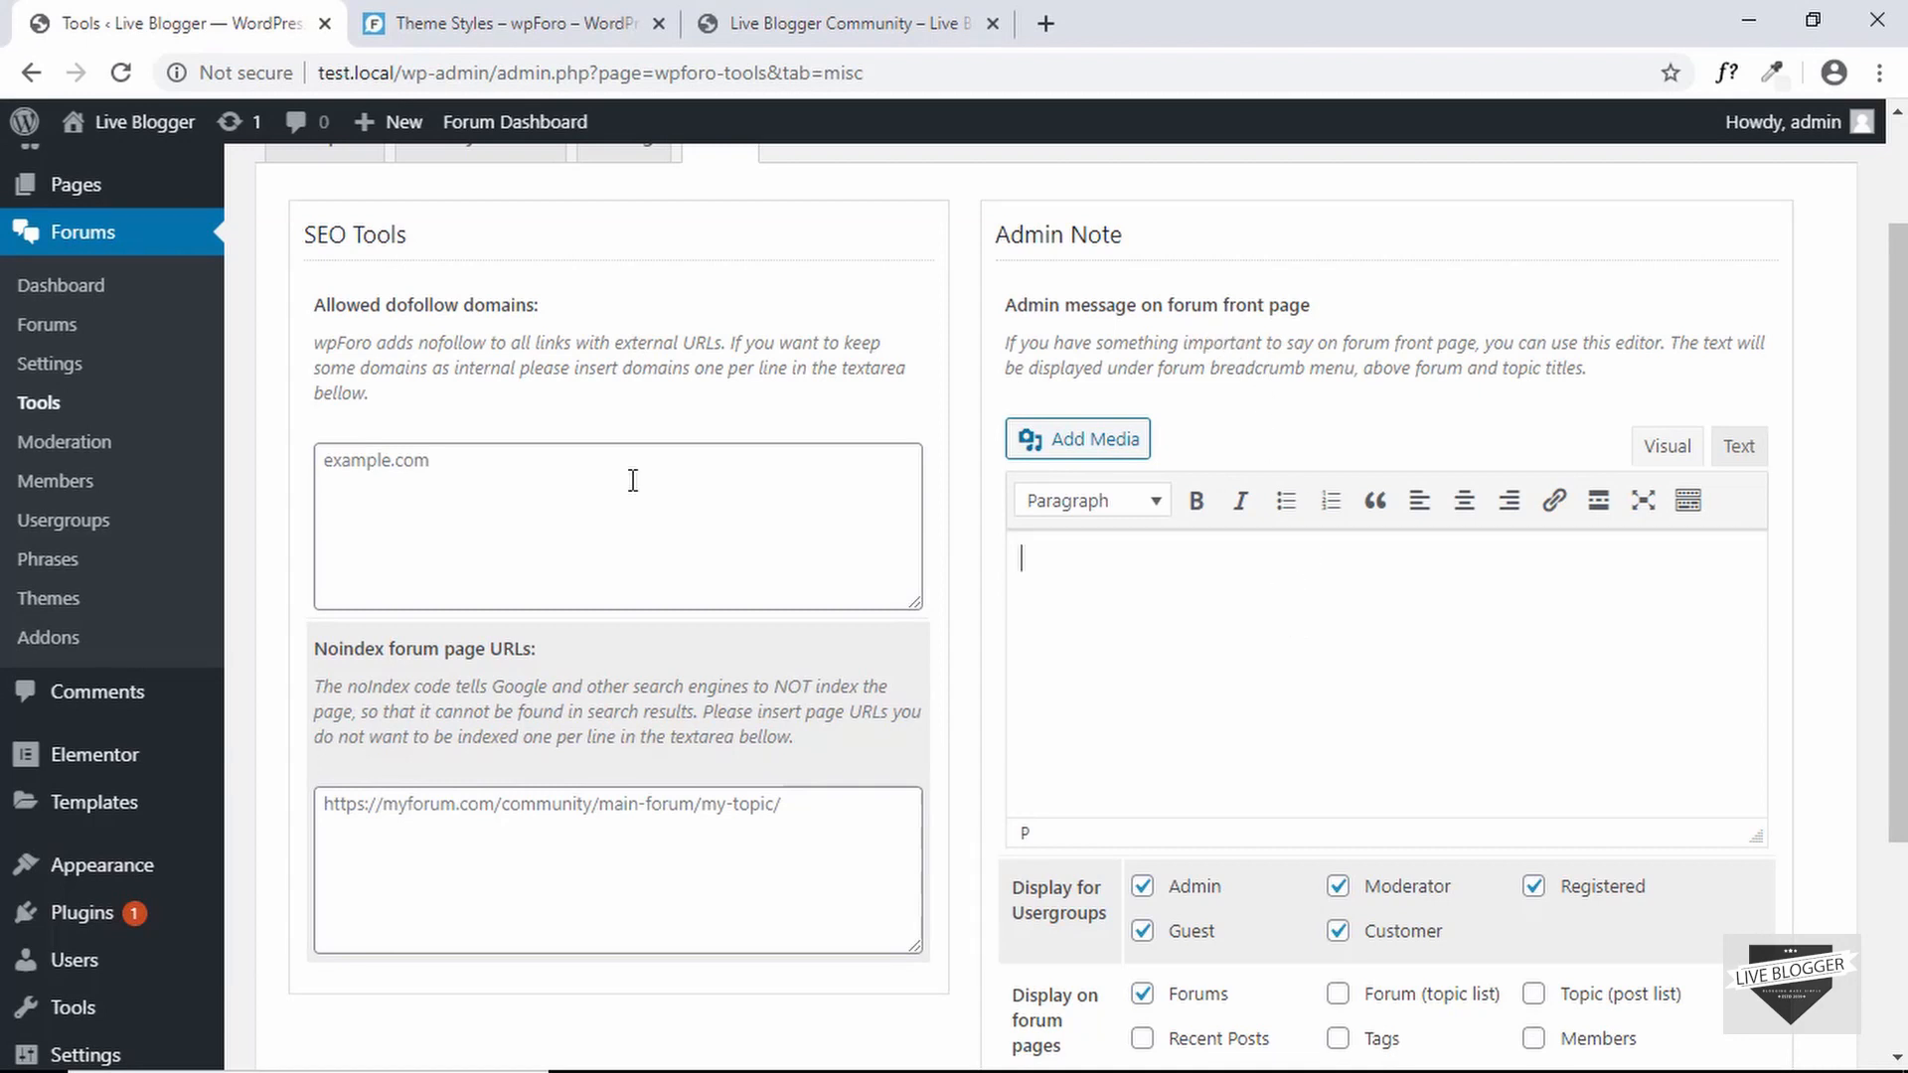
pyautogui.scroll(-1, 596, 494)
pyautogui.scroll(1, 596, 495)
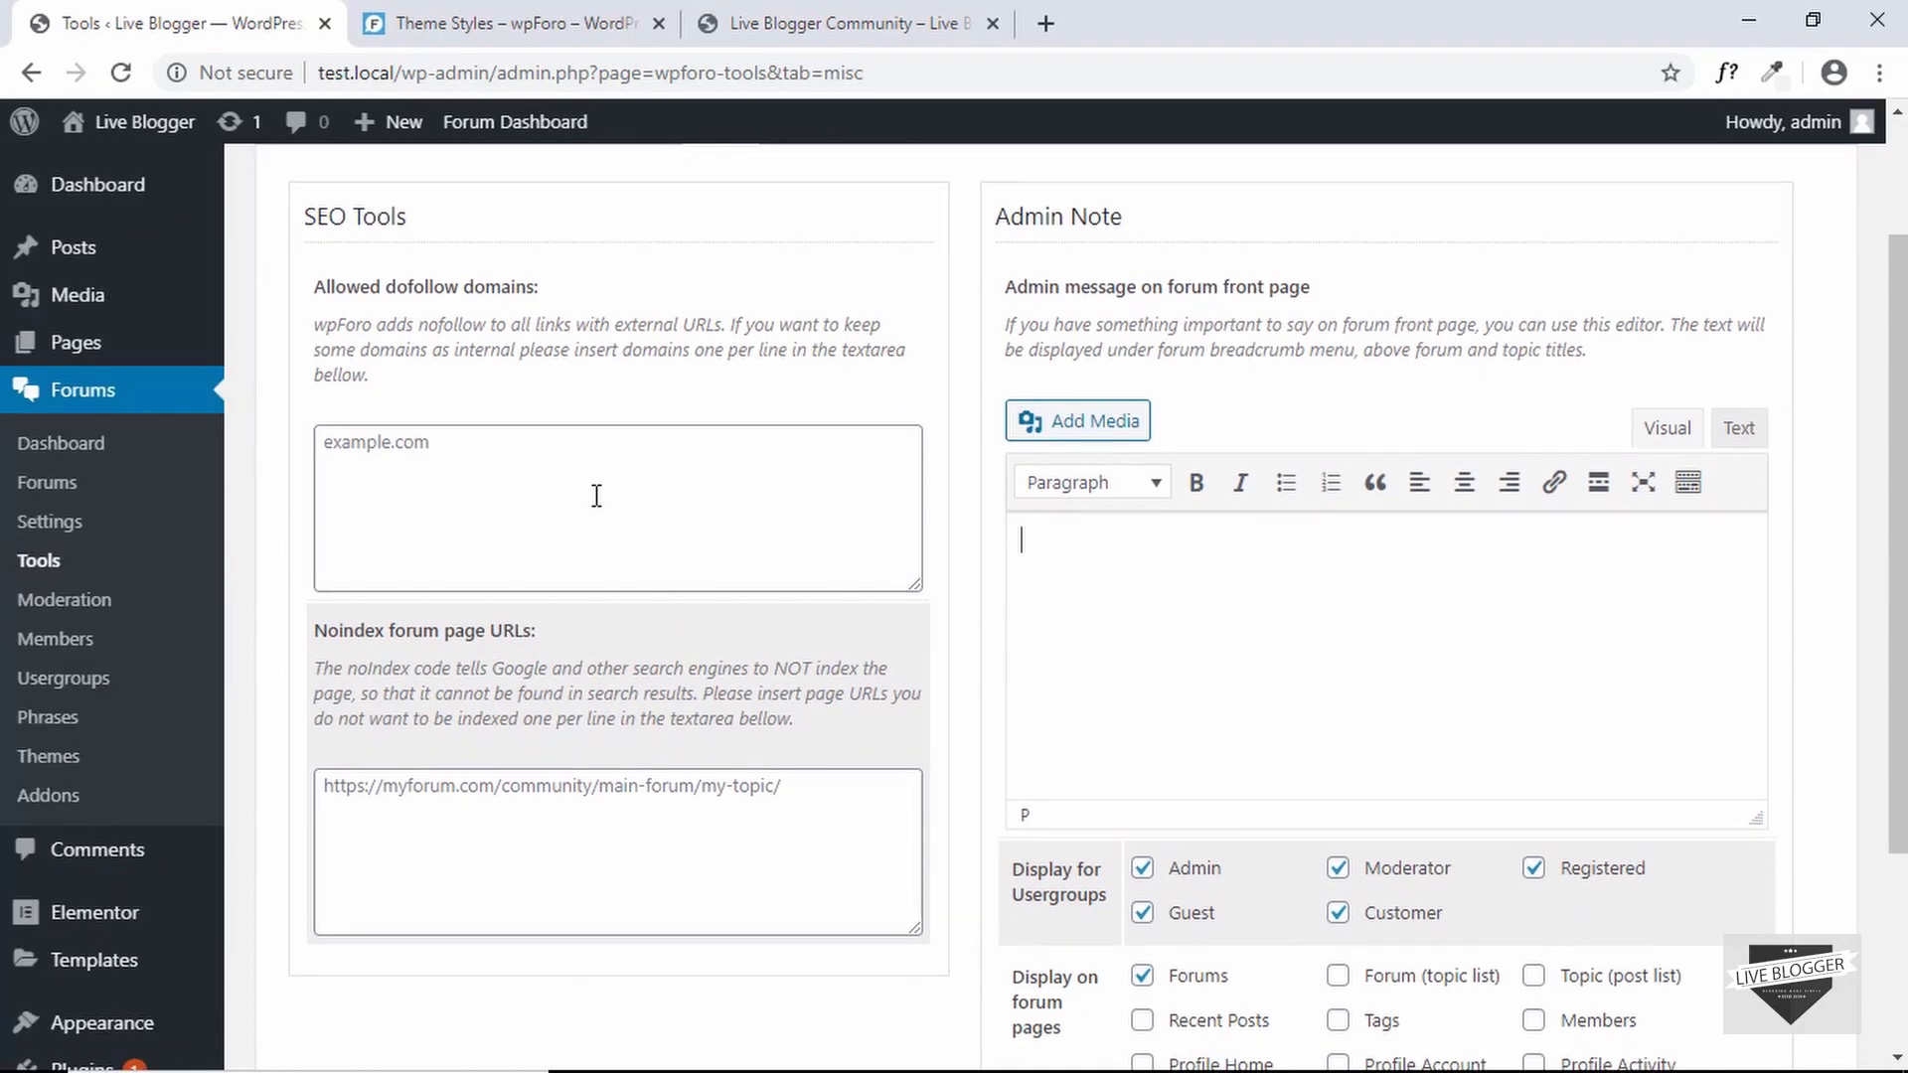
# - Review the Noindex forum page URLs field and the Admin Note display options for usergroups and forum pages
pyautogui.scroll(-3, 389, 549)
pyautogui.scroll(2, 388, 550)
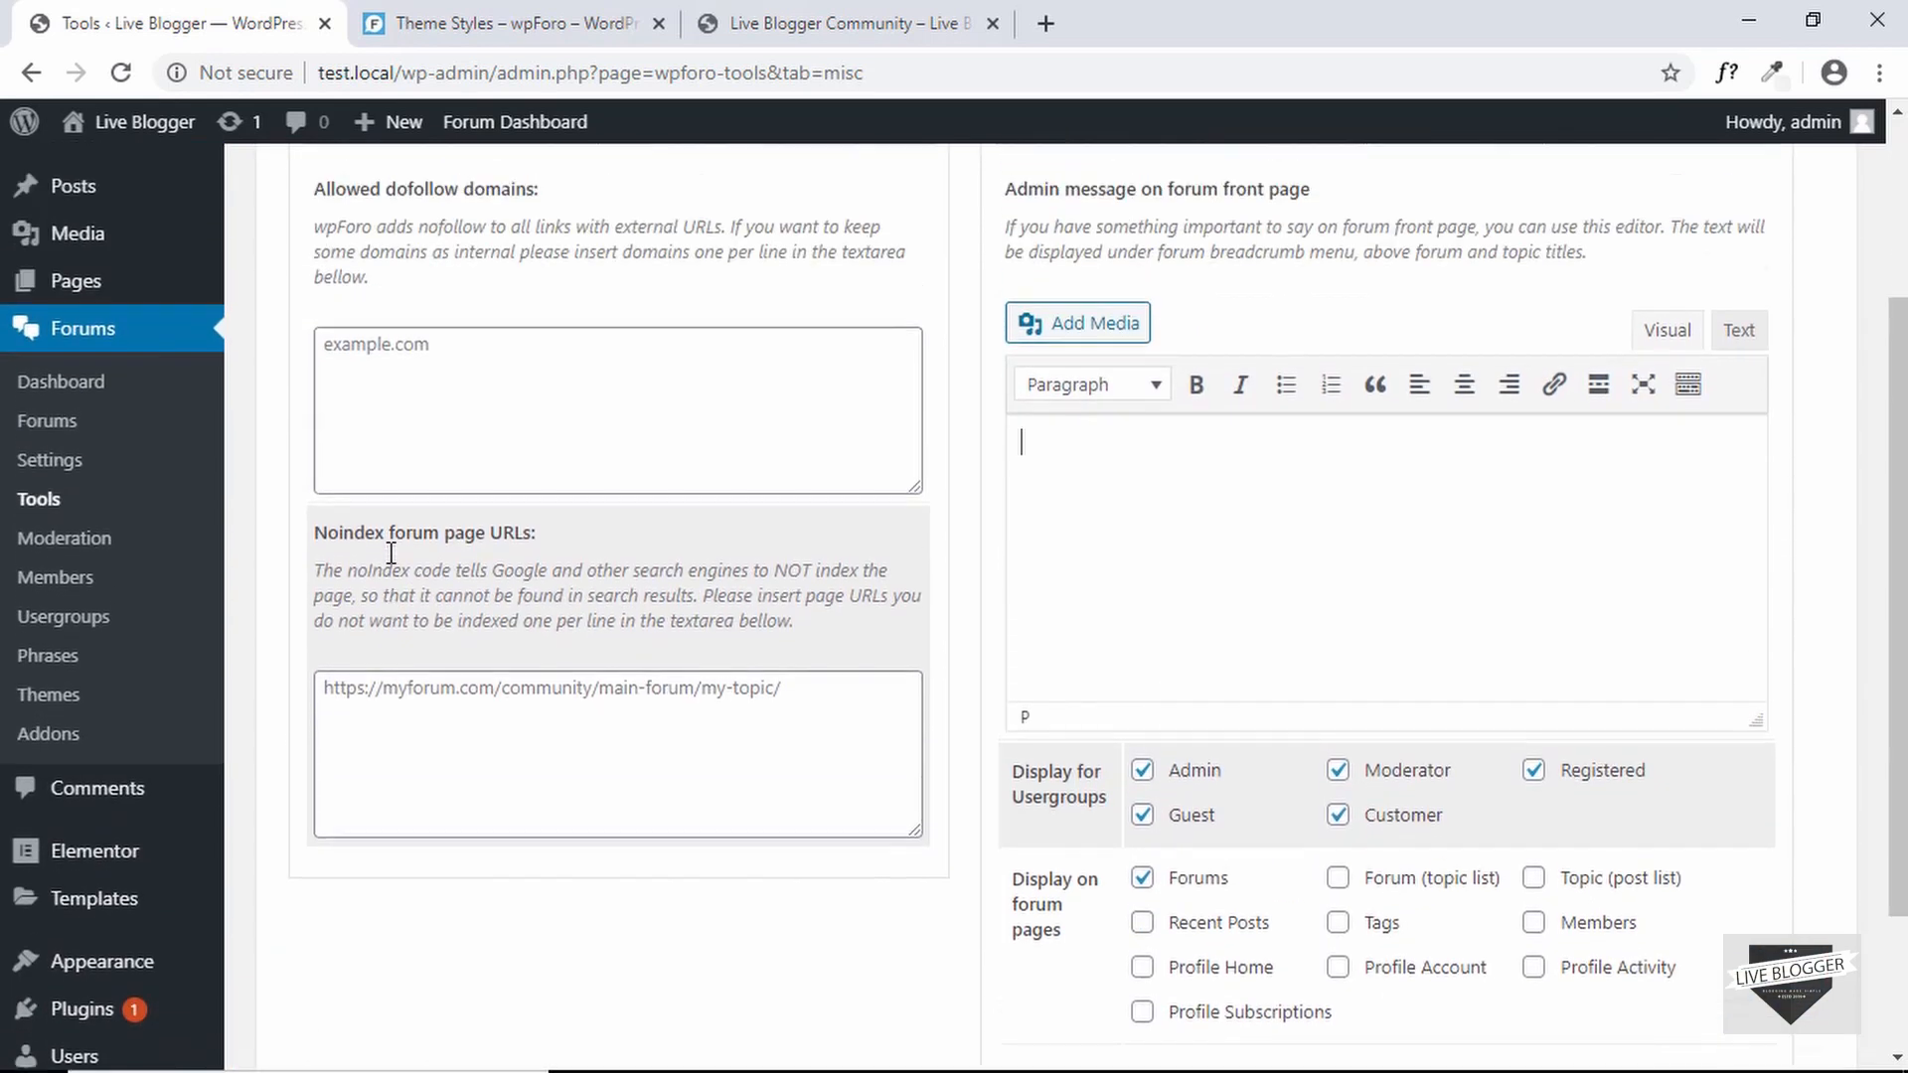
pyautogui.scroll(2, 389, 550)
# - Open the forum's topic and post moderation list and filter it to the published items
pyautogui.click(81, 540)
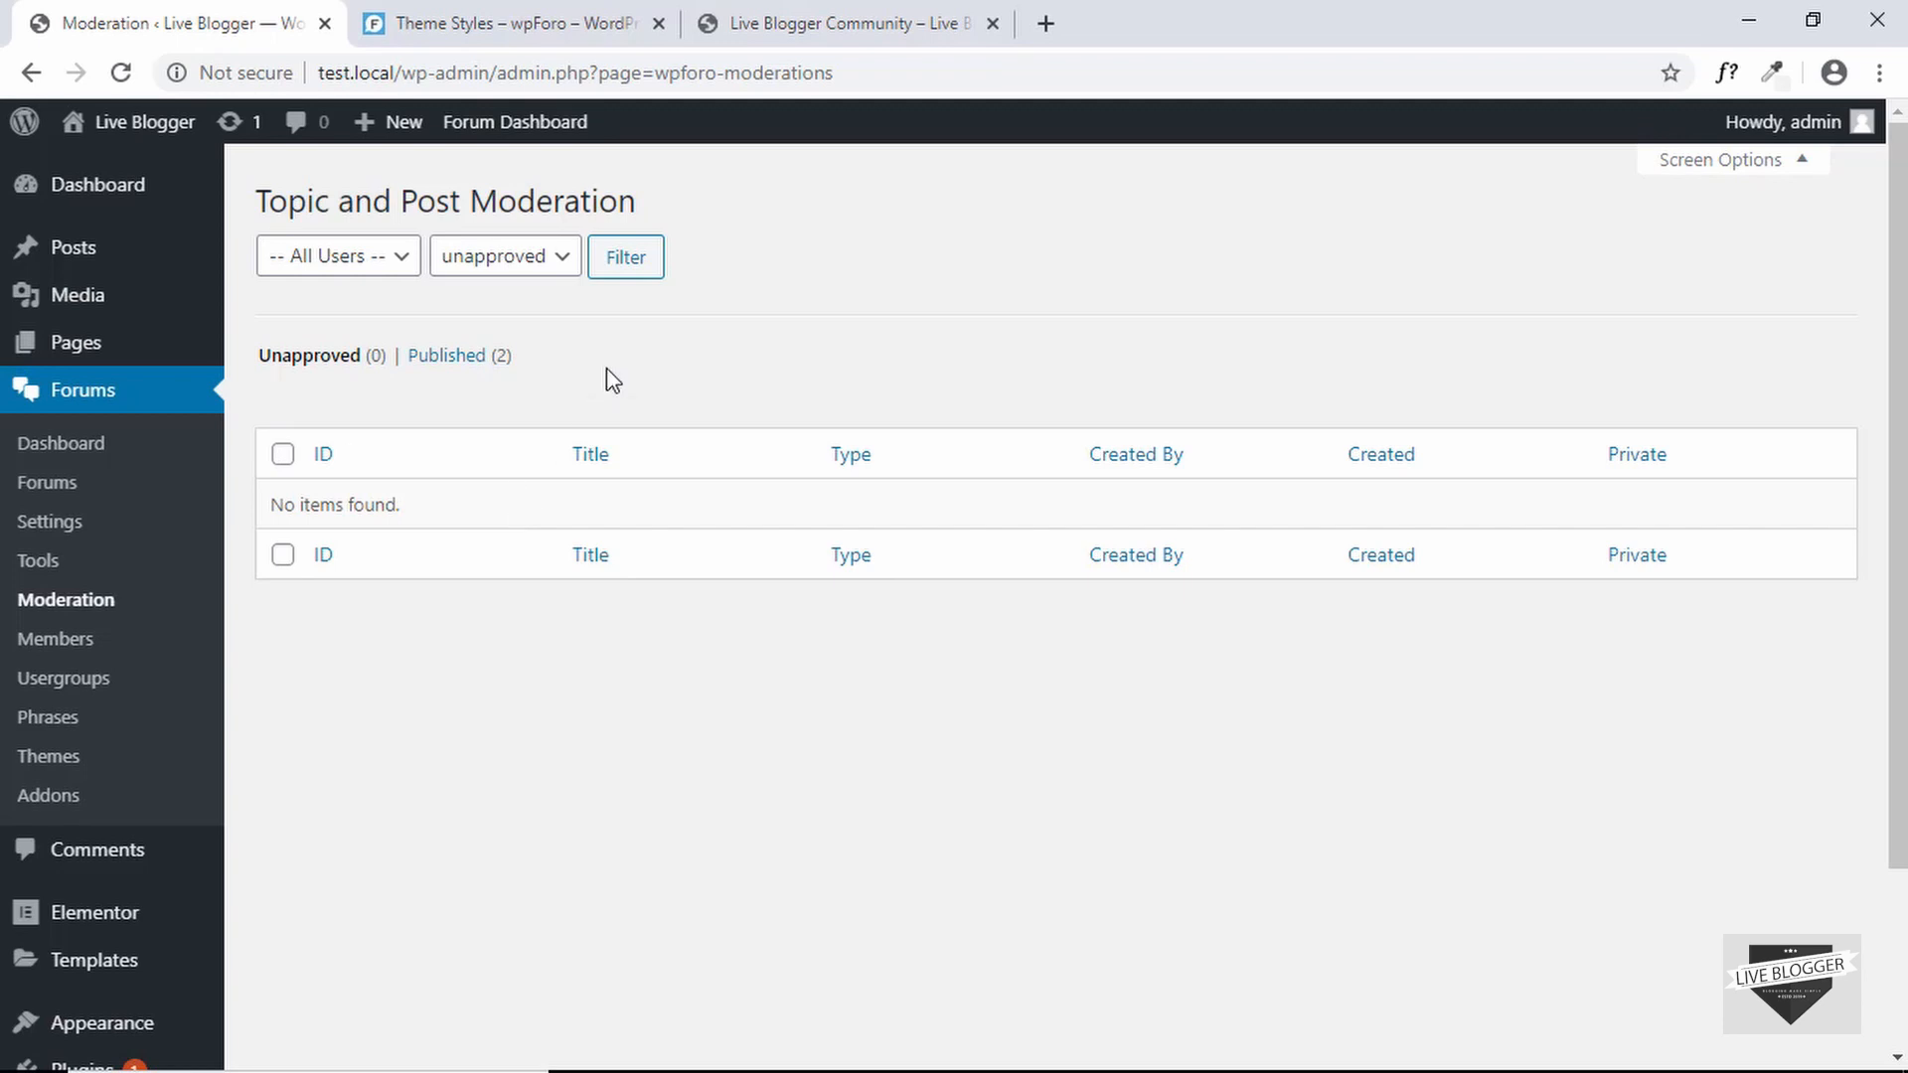
pyautogui.click(447, 360)
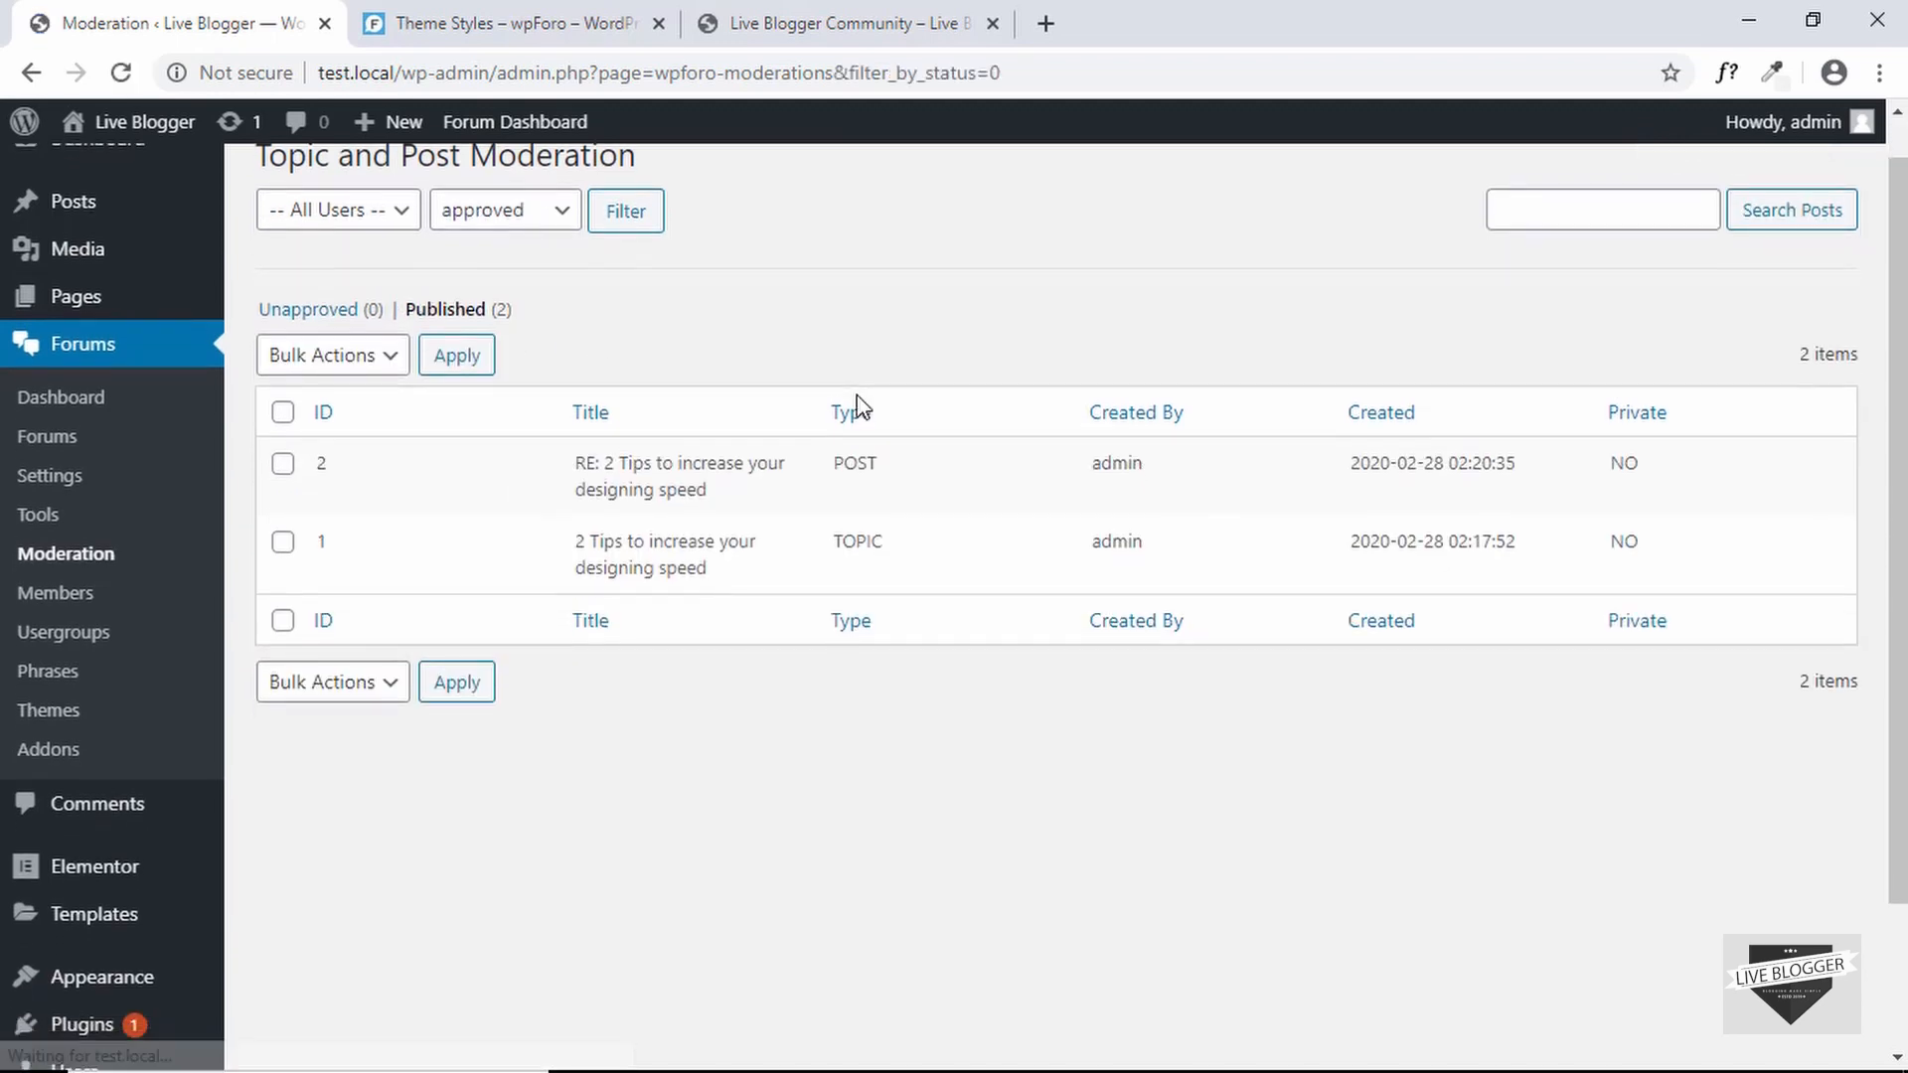
pyautogui.moveTo(855, 503)
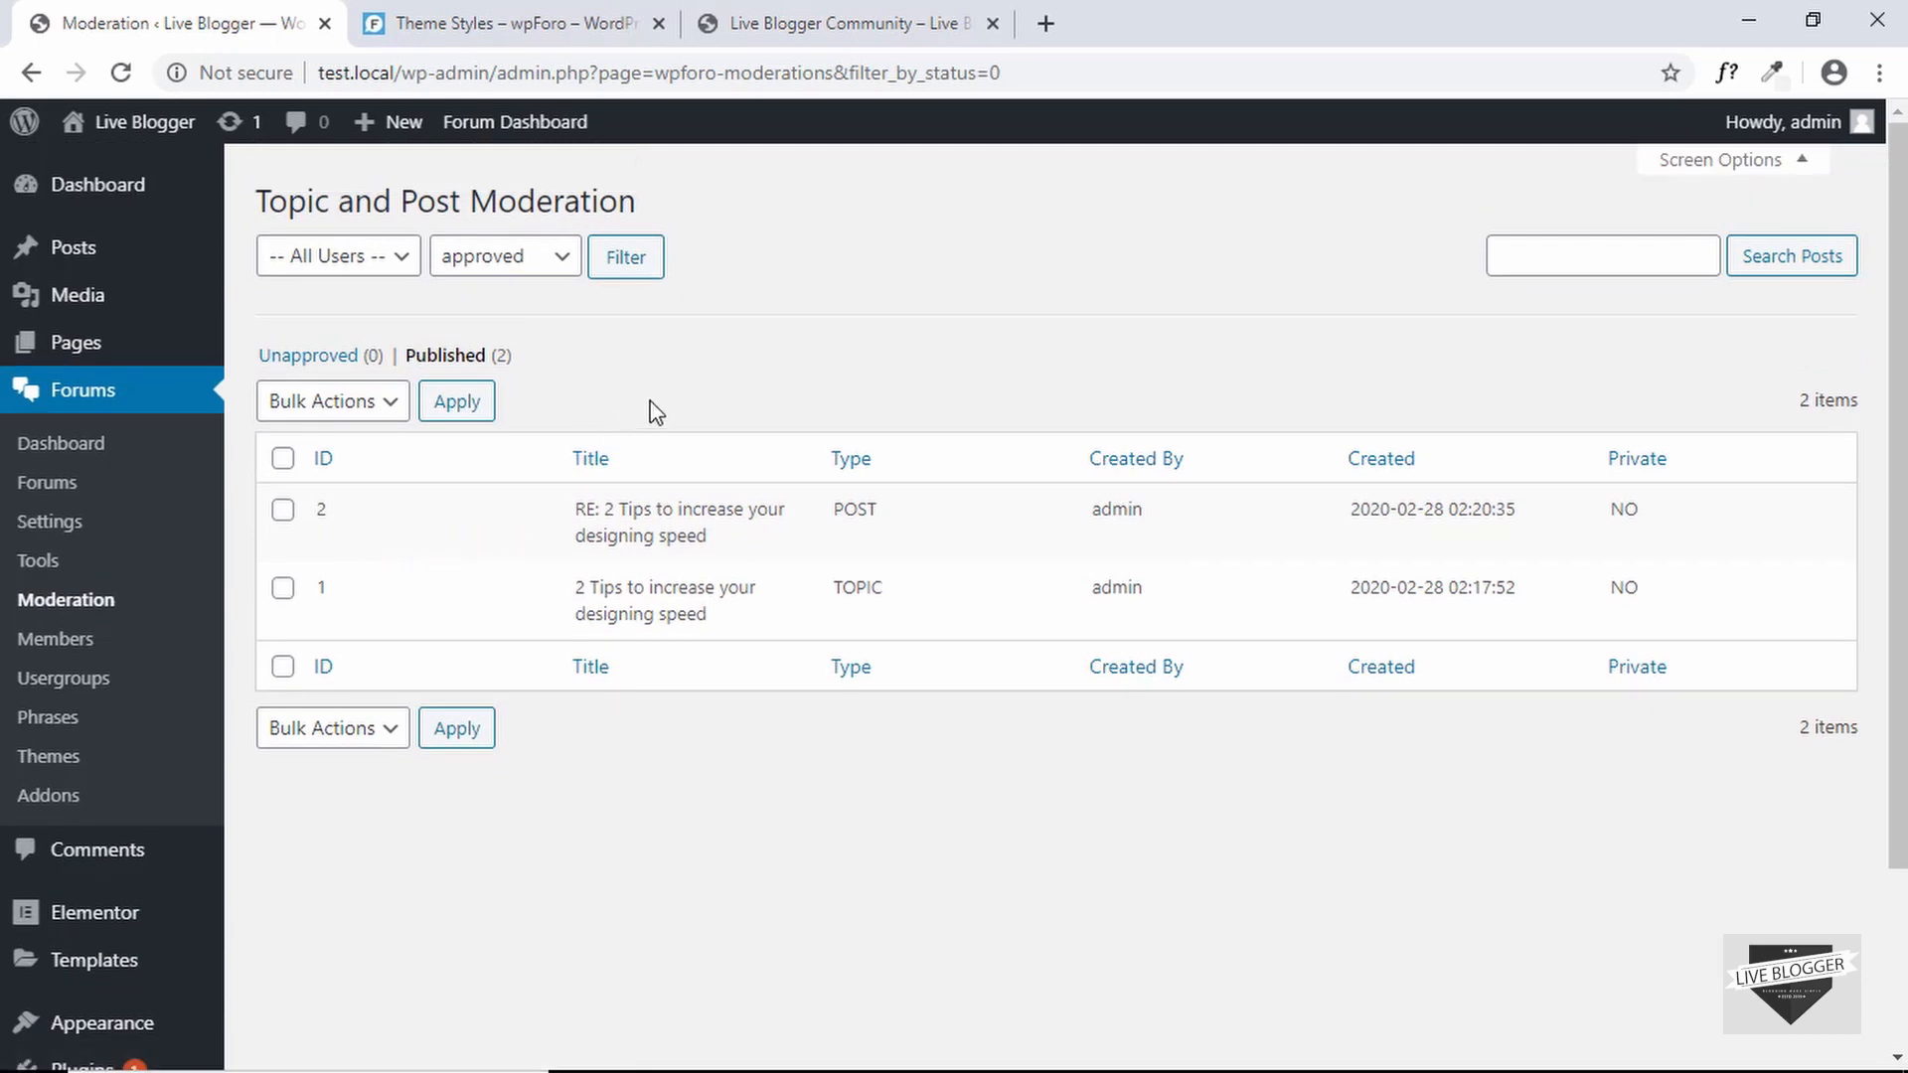
# - Open the forum's Members list and review the member entries, filters and status views
pyautogui.scroll(-1, 398, 496)
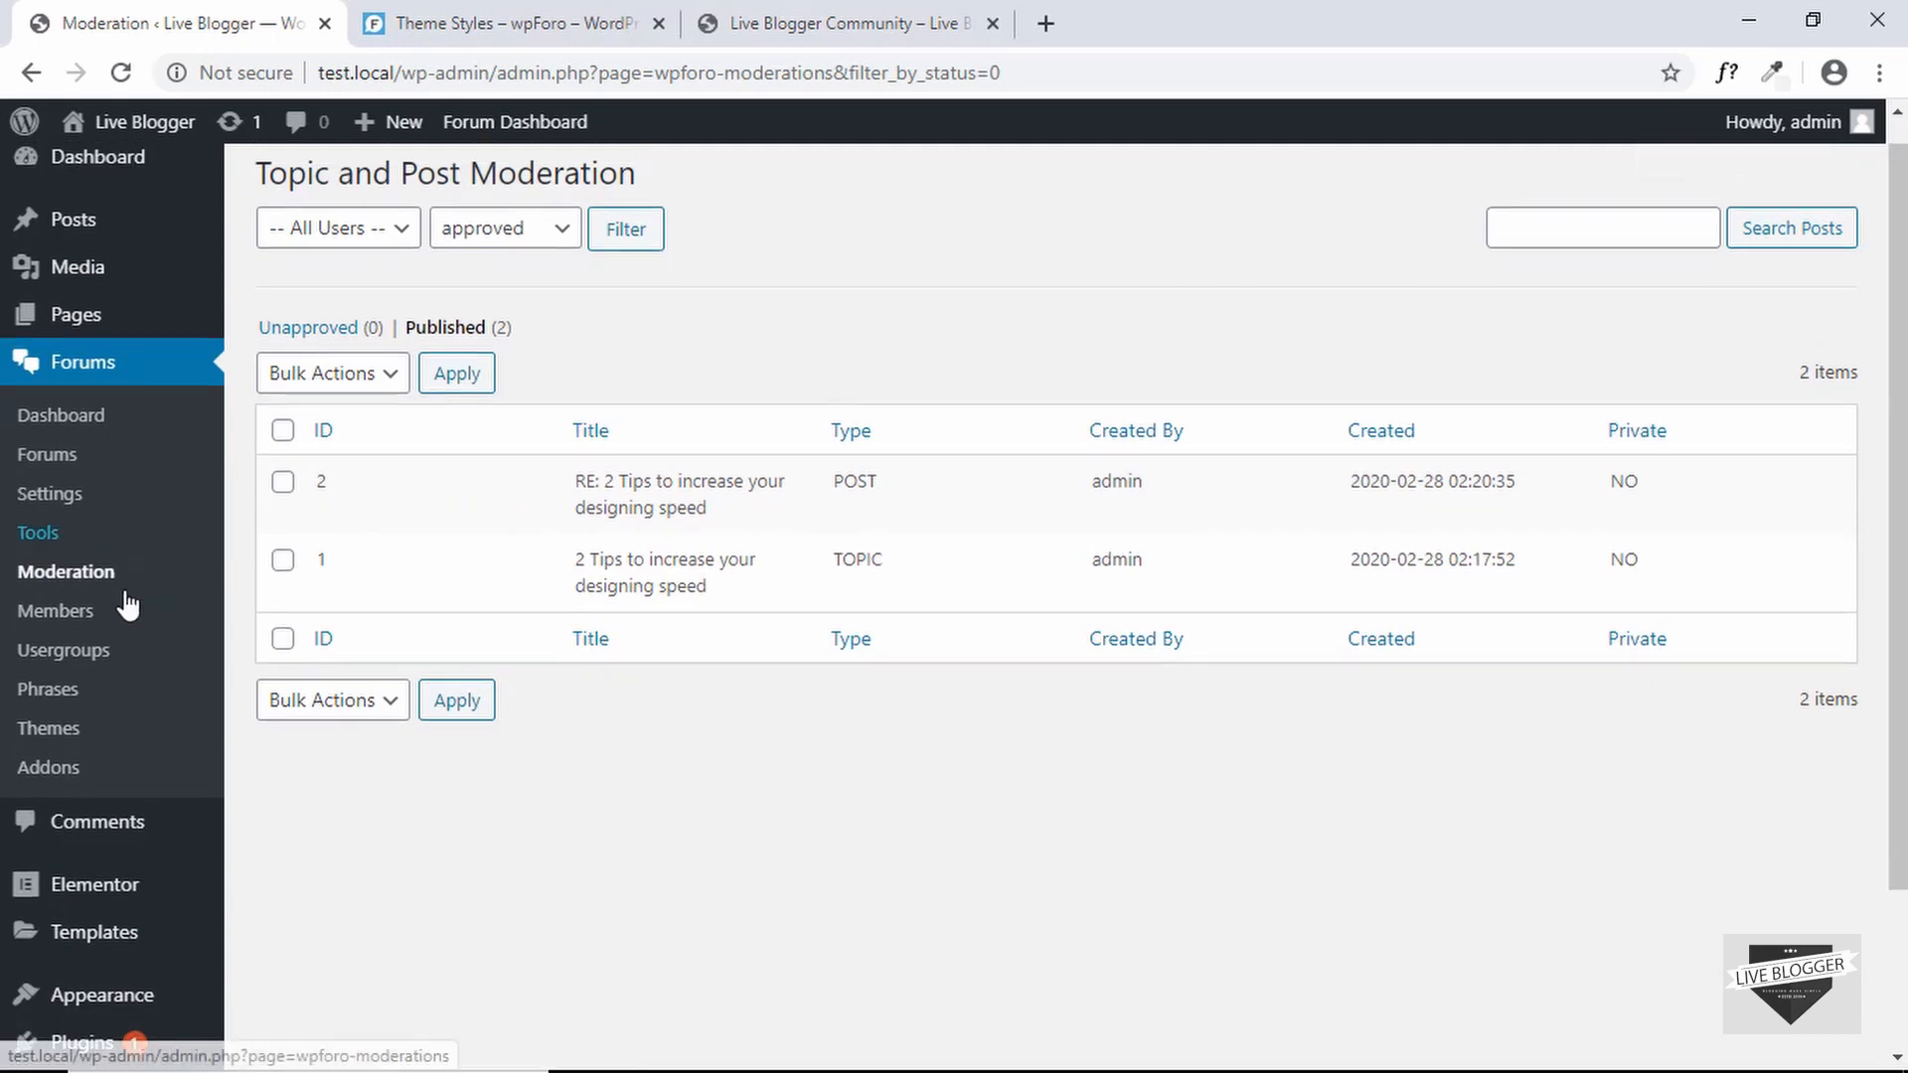
pyautogui.click(79, 622)
pyautogui.scroll(-1, 864, 298)
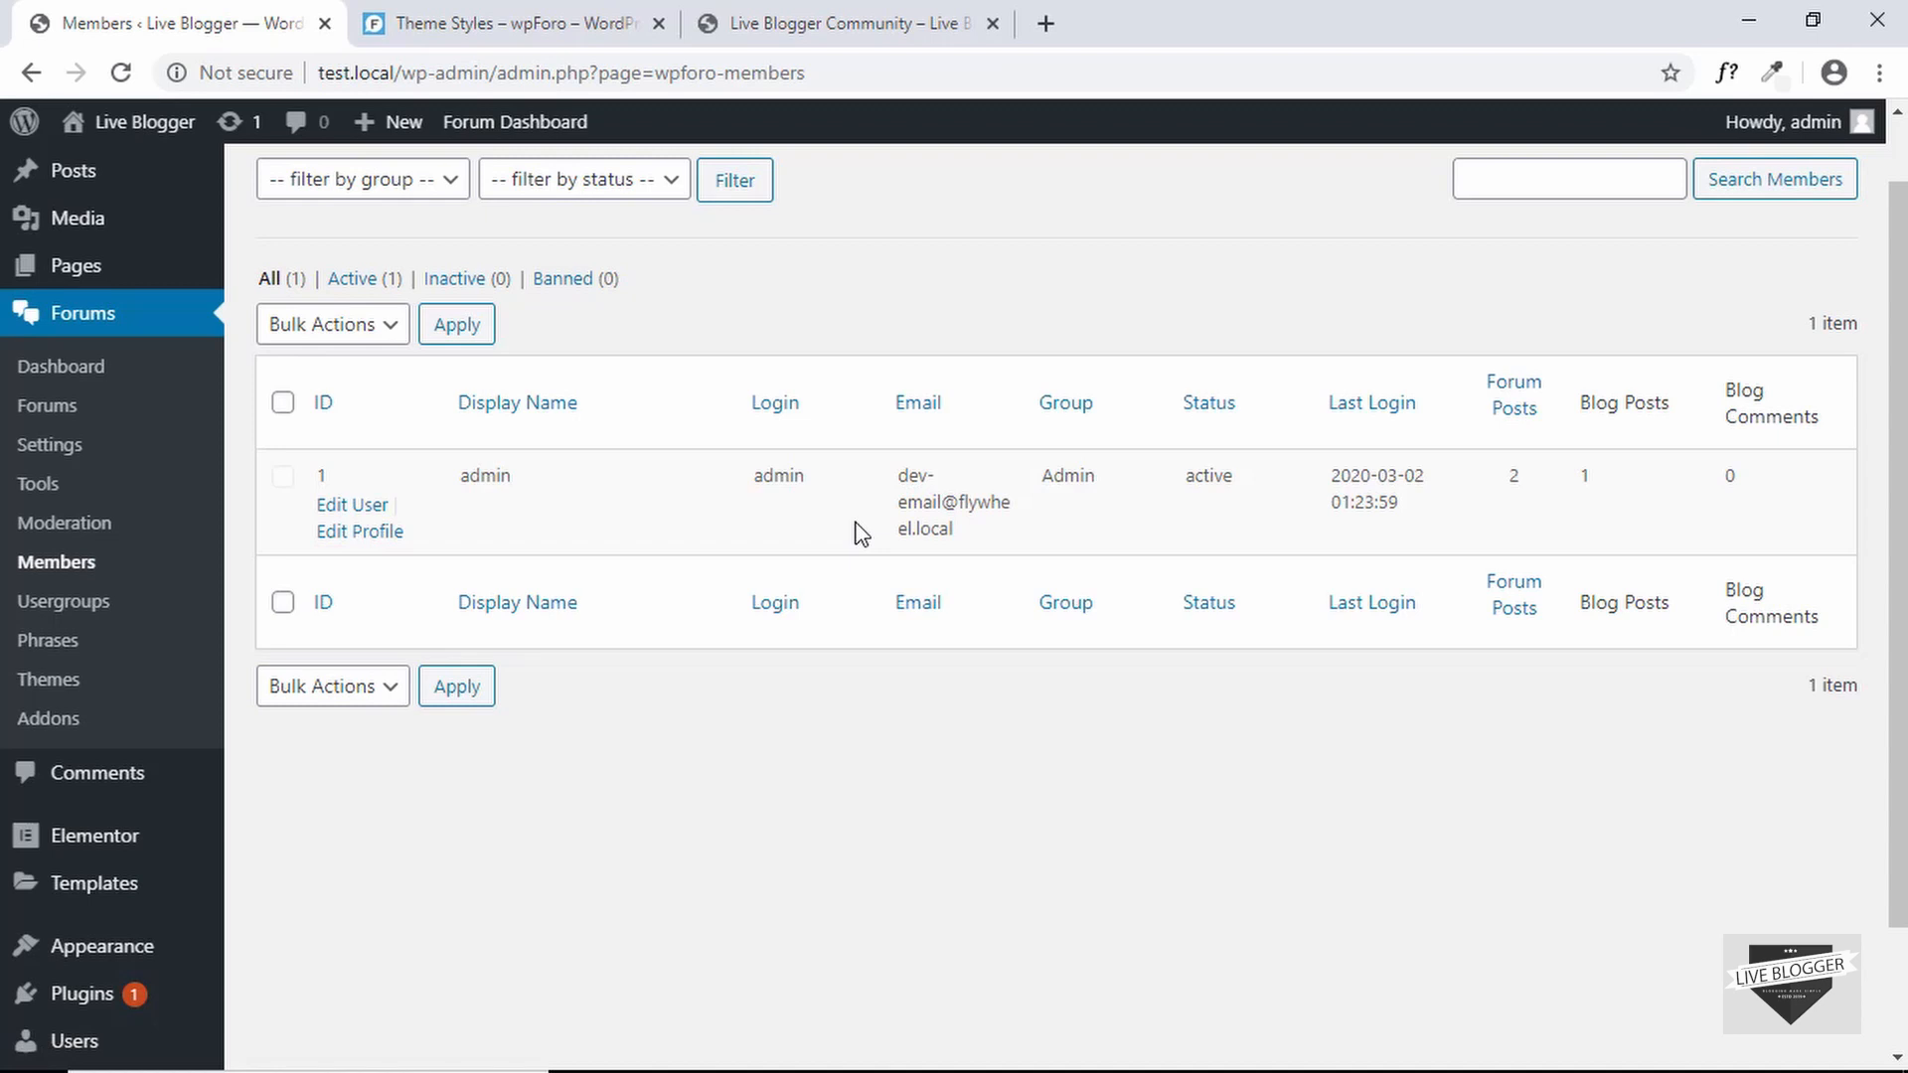
pyautogui.scroll(1, 1221, 577)
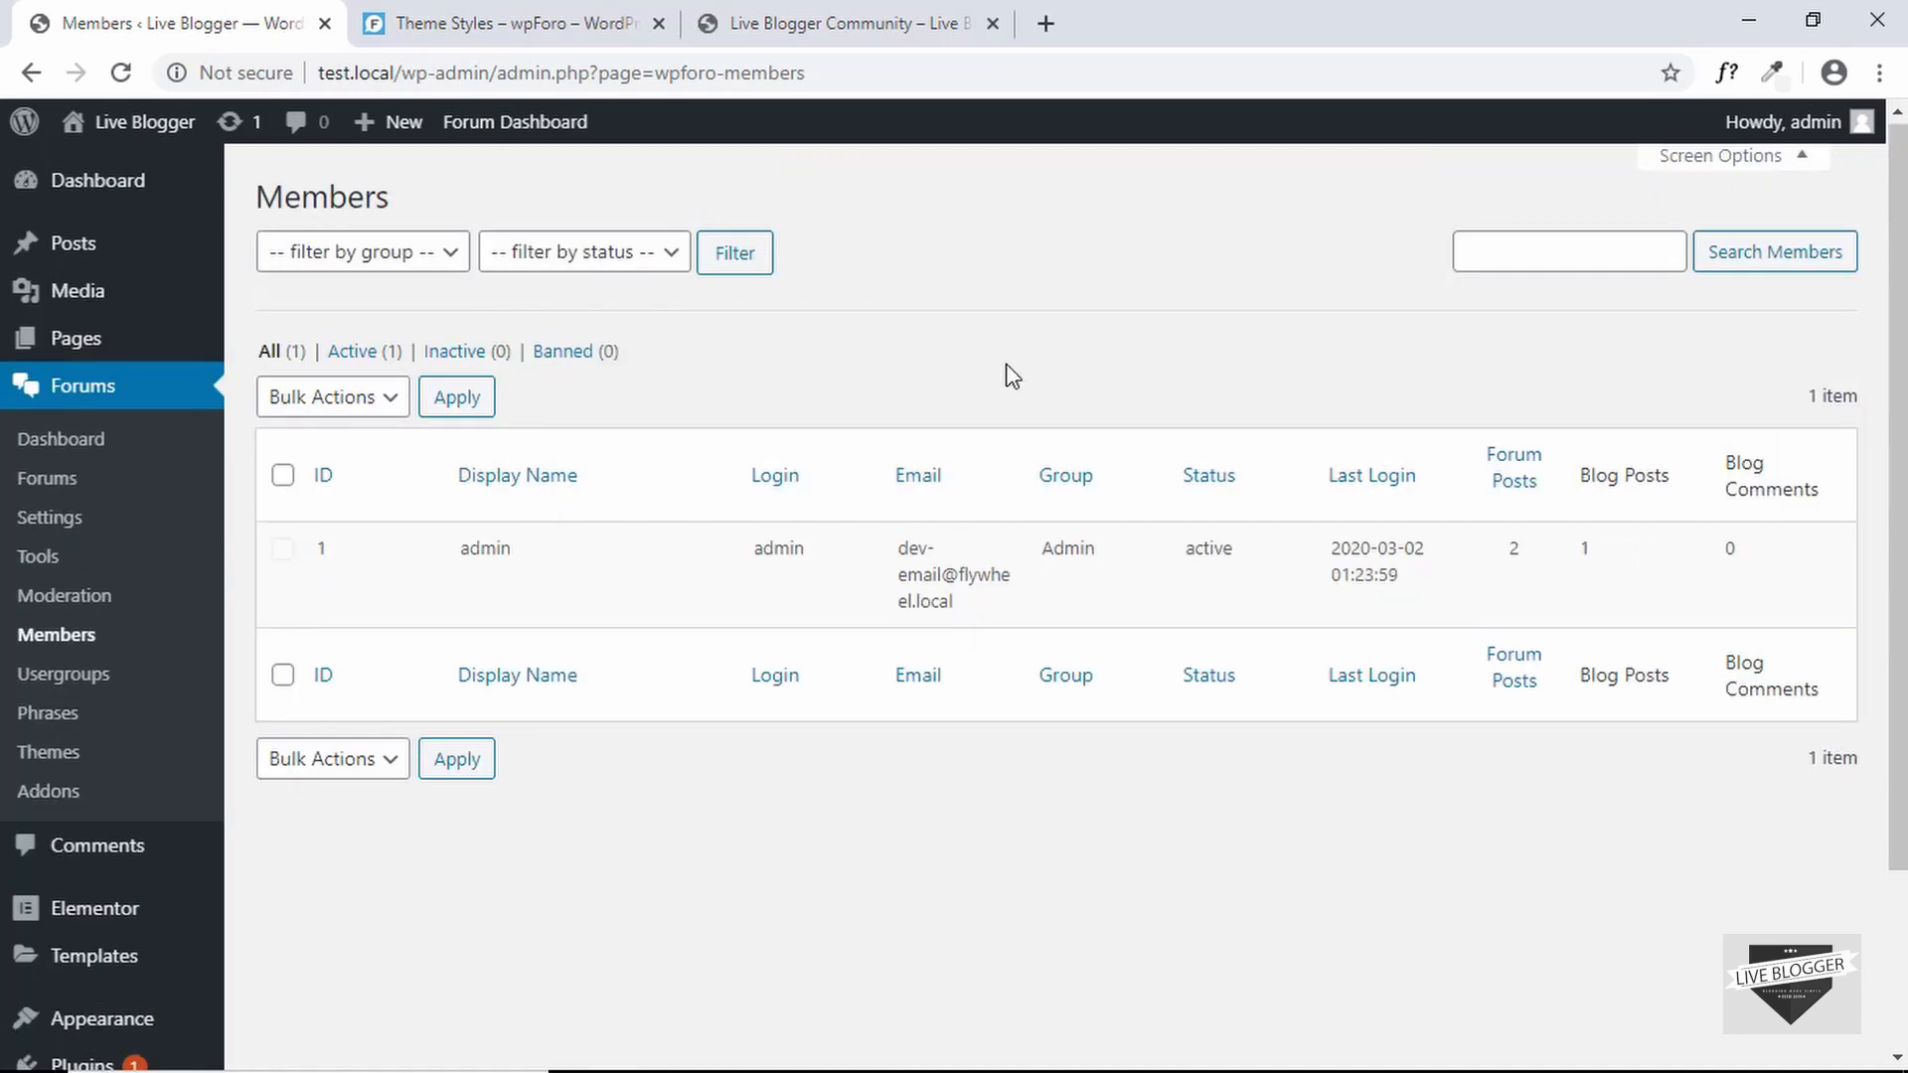
# - Open the Usergroups page and review the user roles, default group, access and color of each usergroup
pyautogui.click(69, 676)
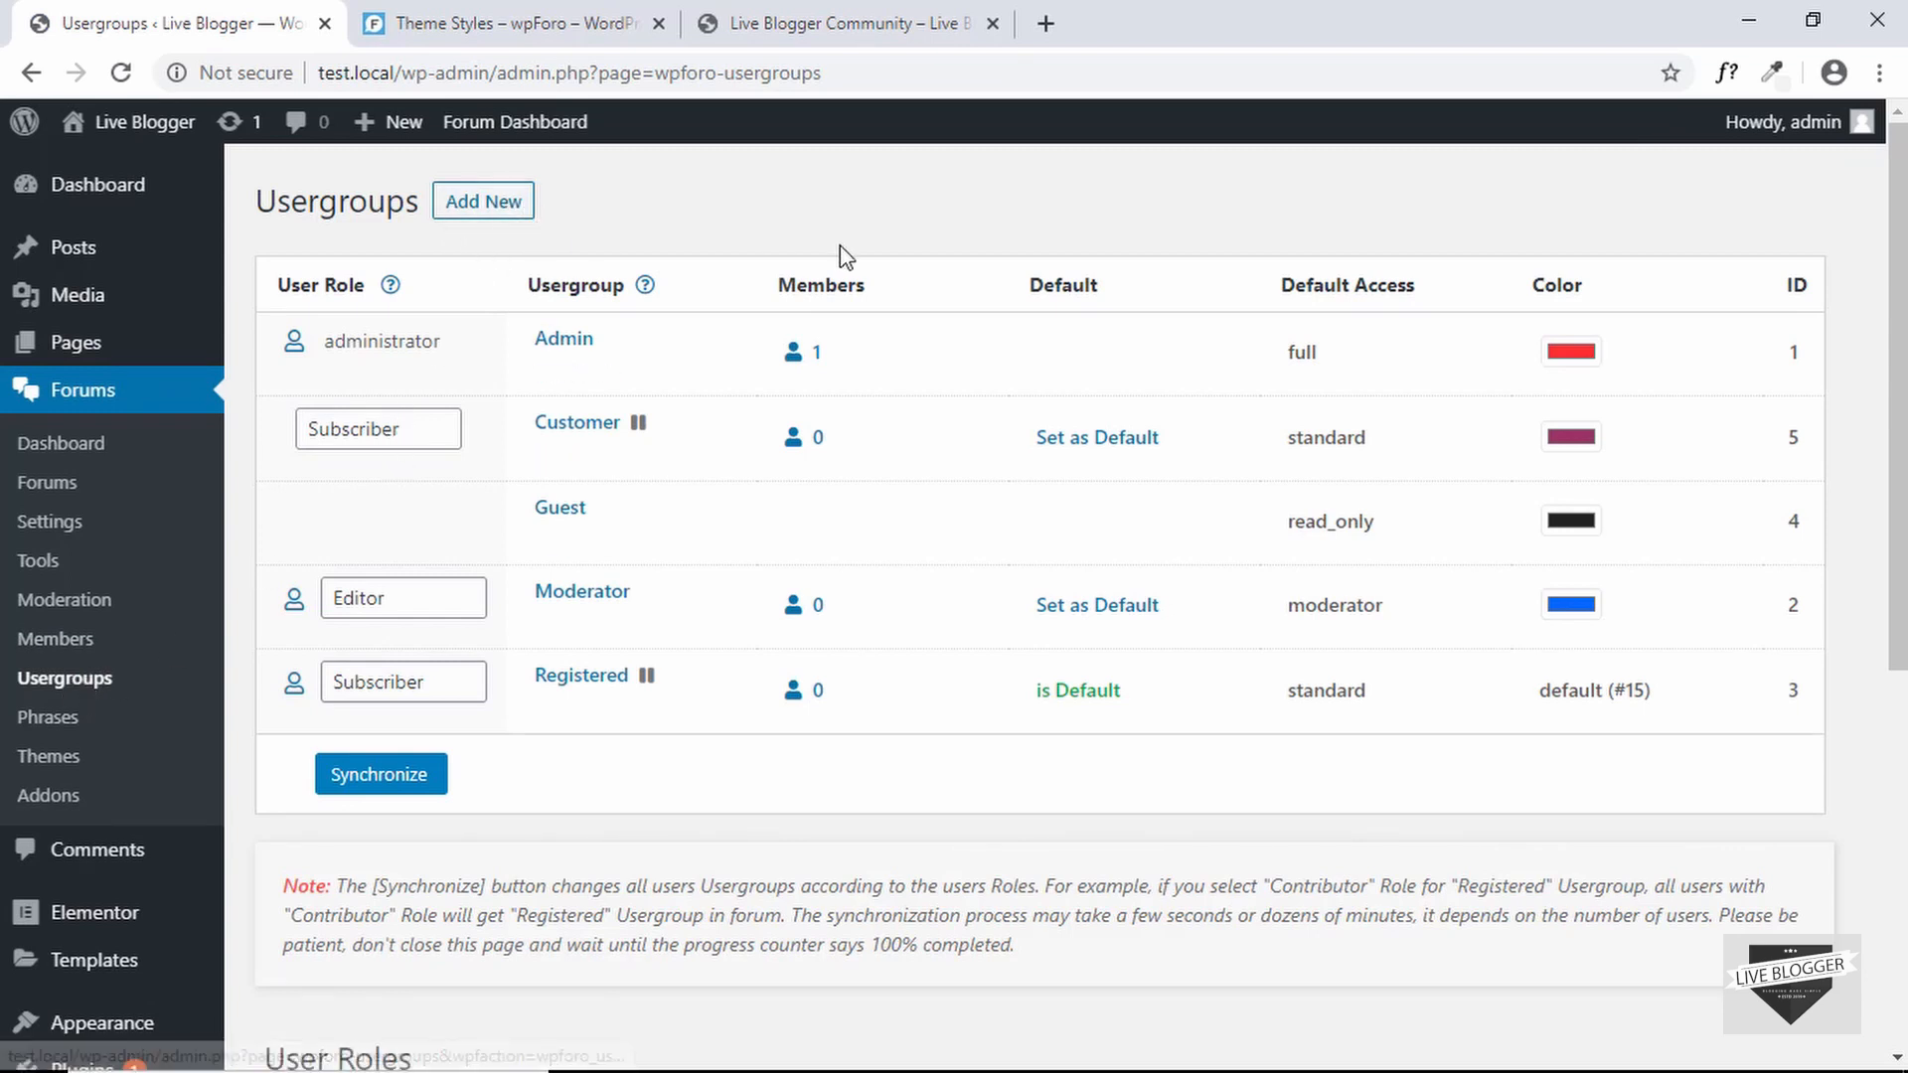
pyautogui.moveTo(839, 256); pyautogui.dragTo(554, 404)
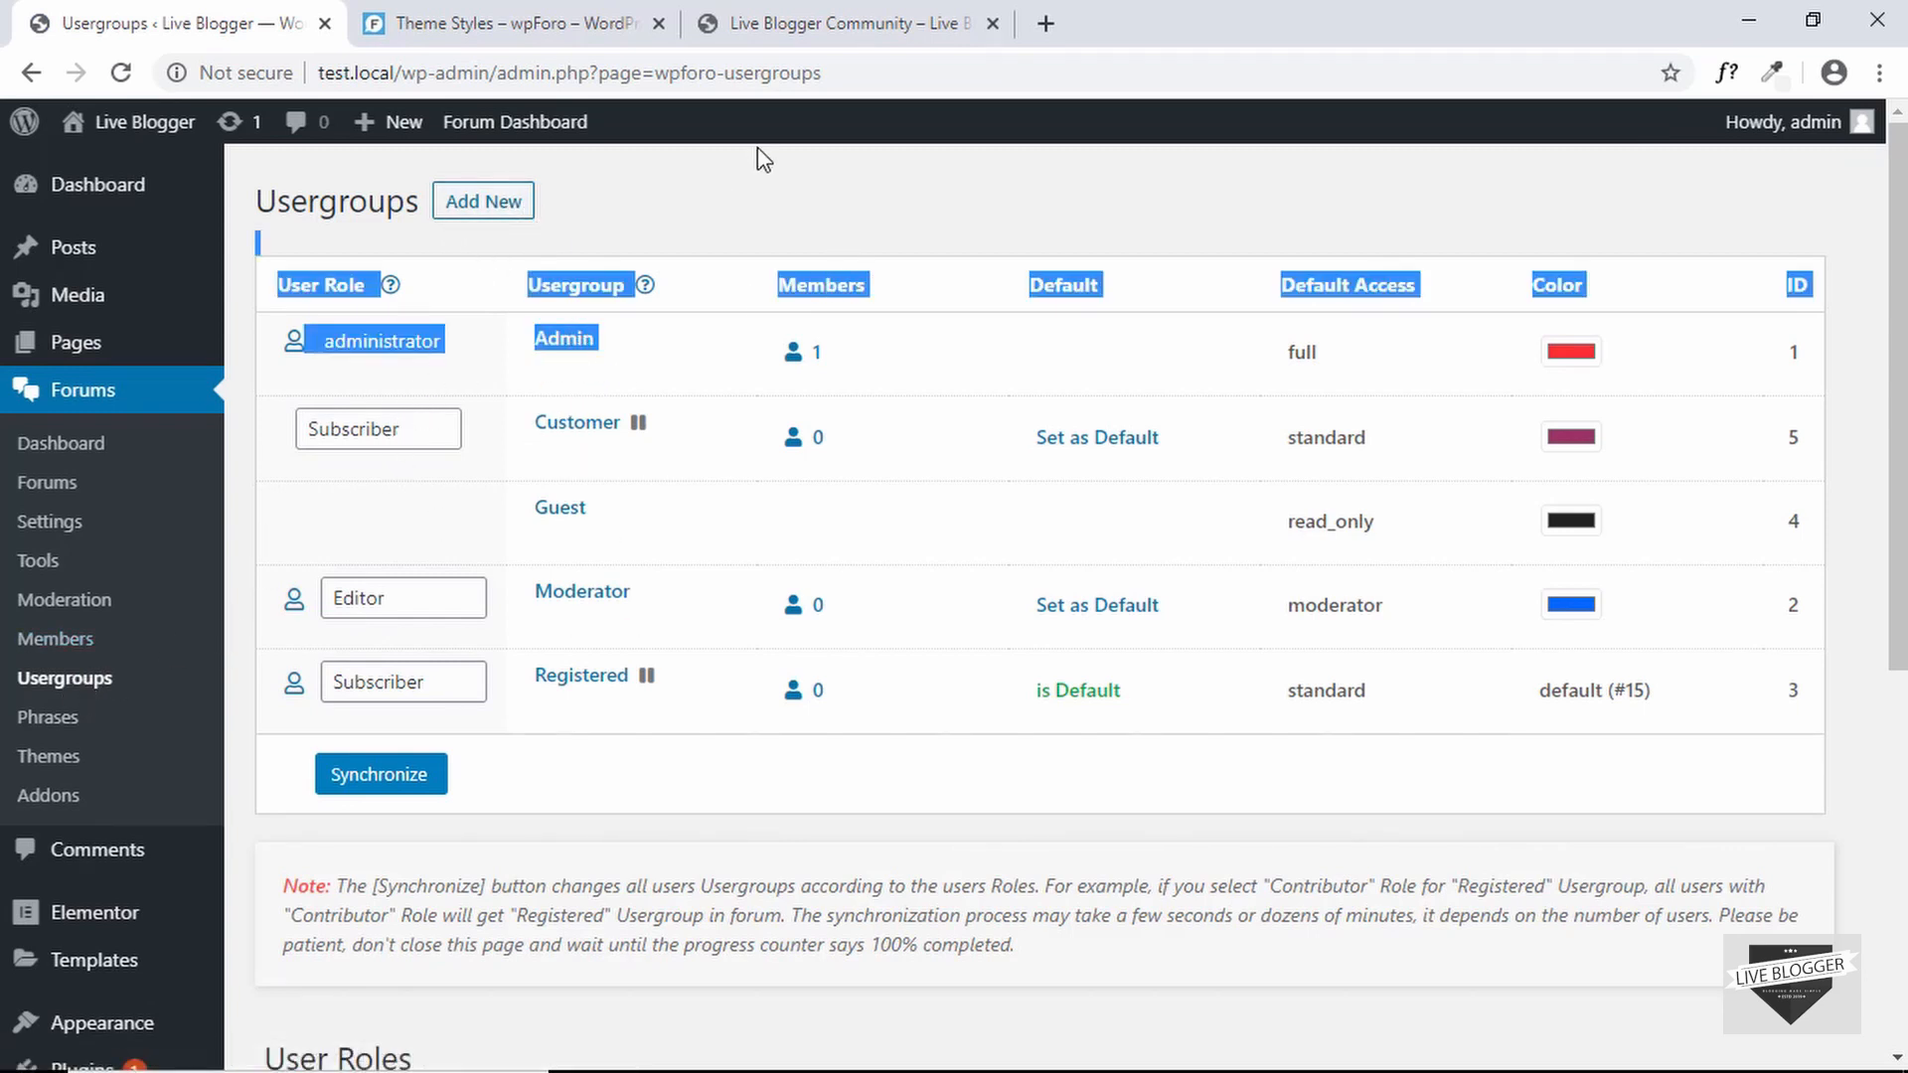
pyautogui.click(765, 202)
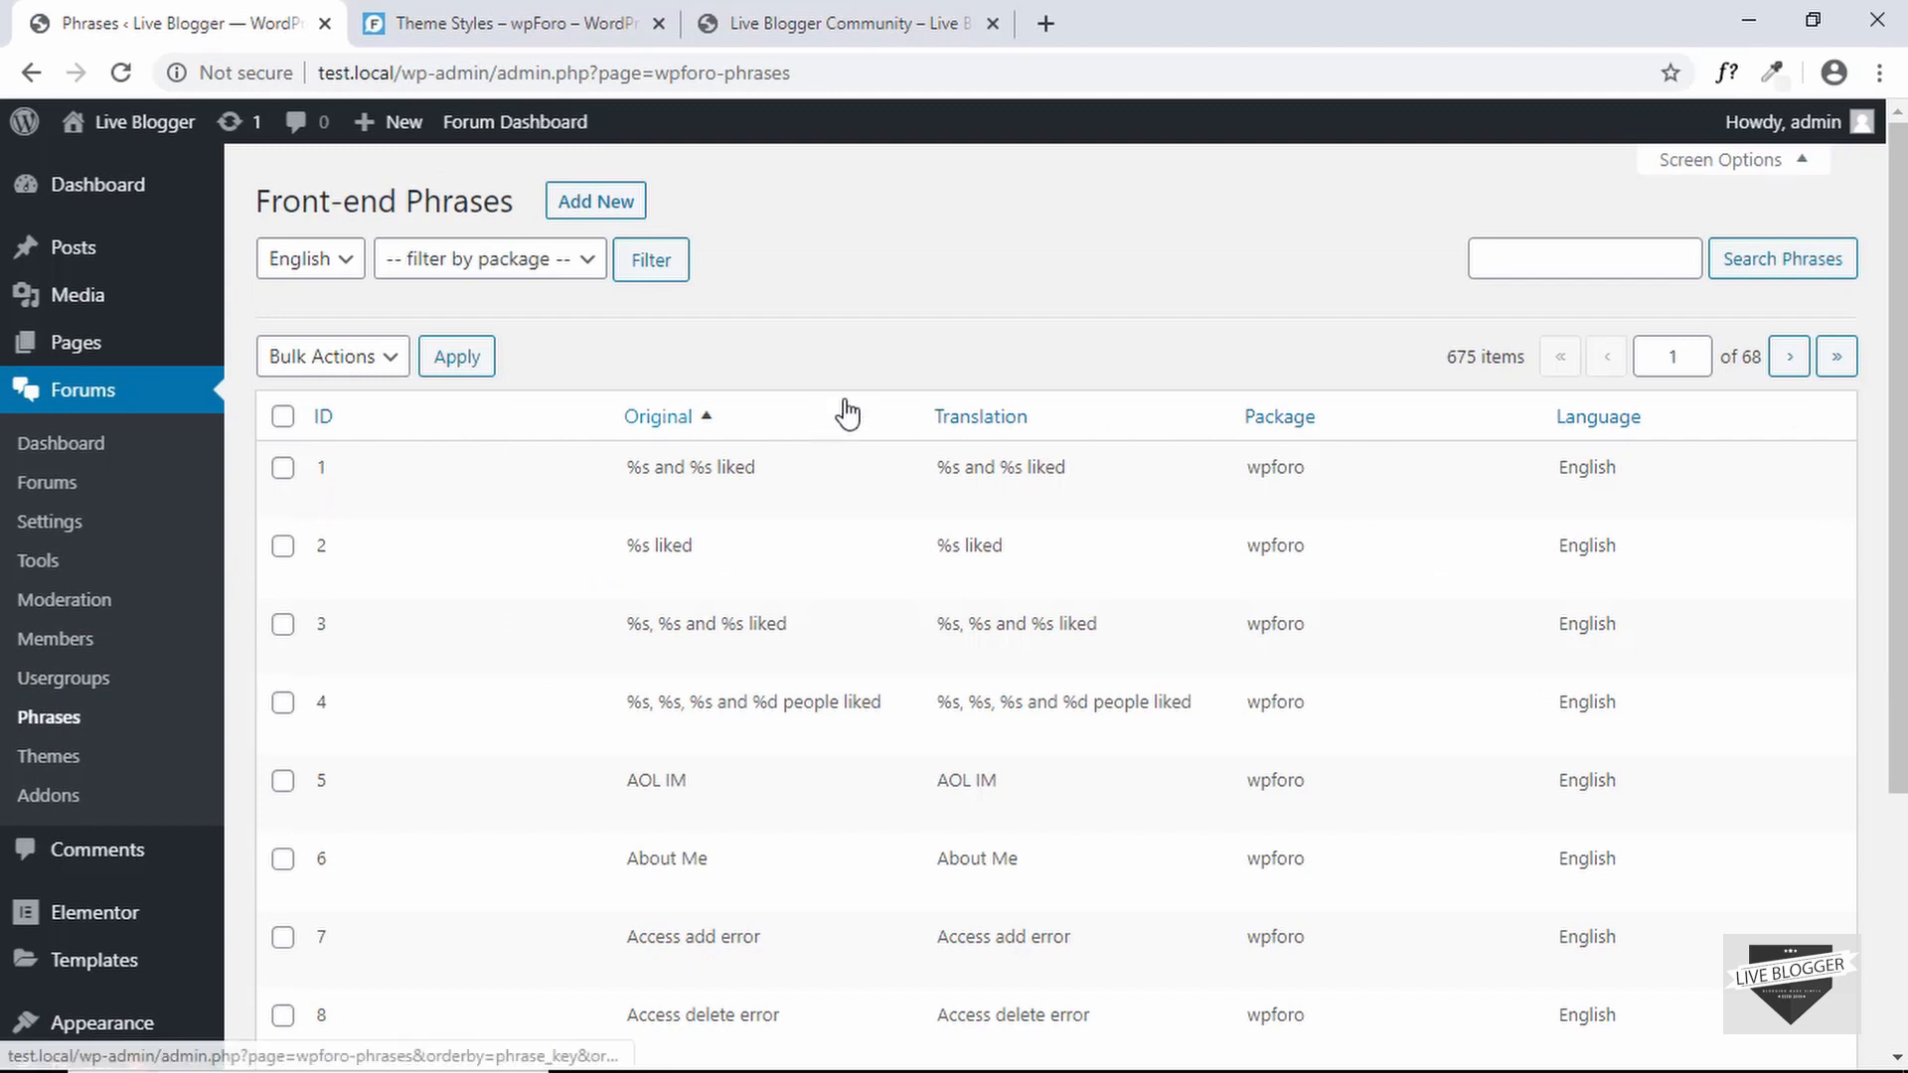
# - Open the Front-end Phrases list and look through the original phrases and their translations
pyautogui.scroll(-1, 969, 516)
pyautogui.scroll(-2, 970, 540)
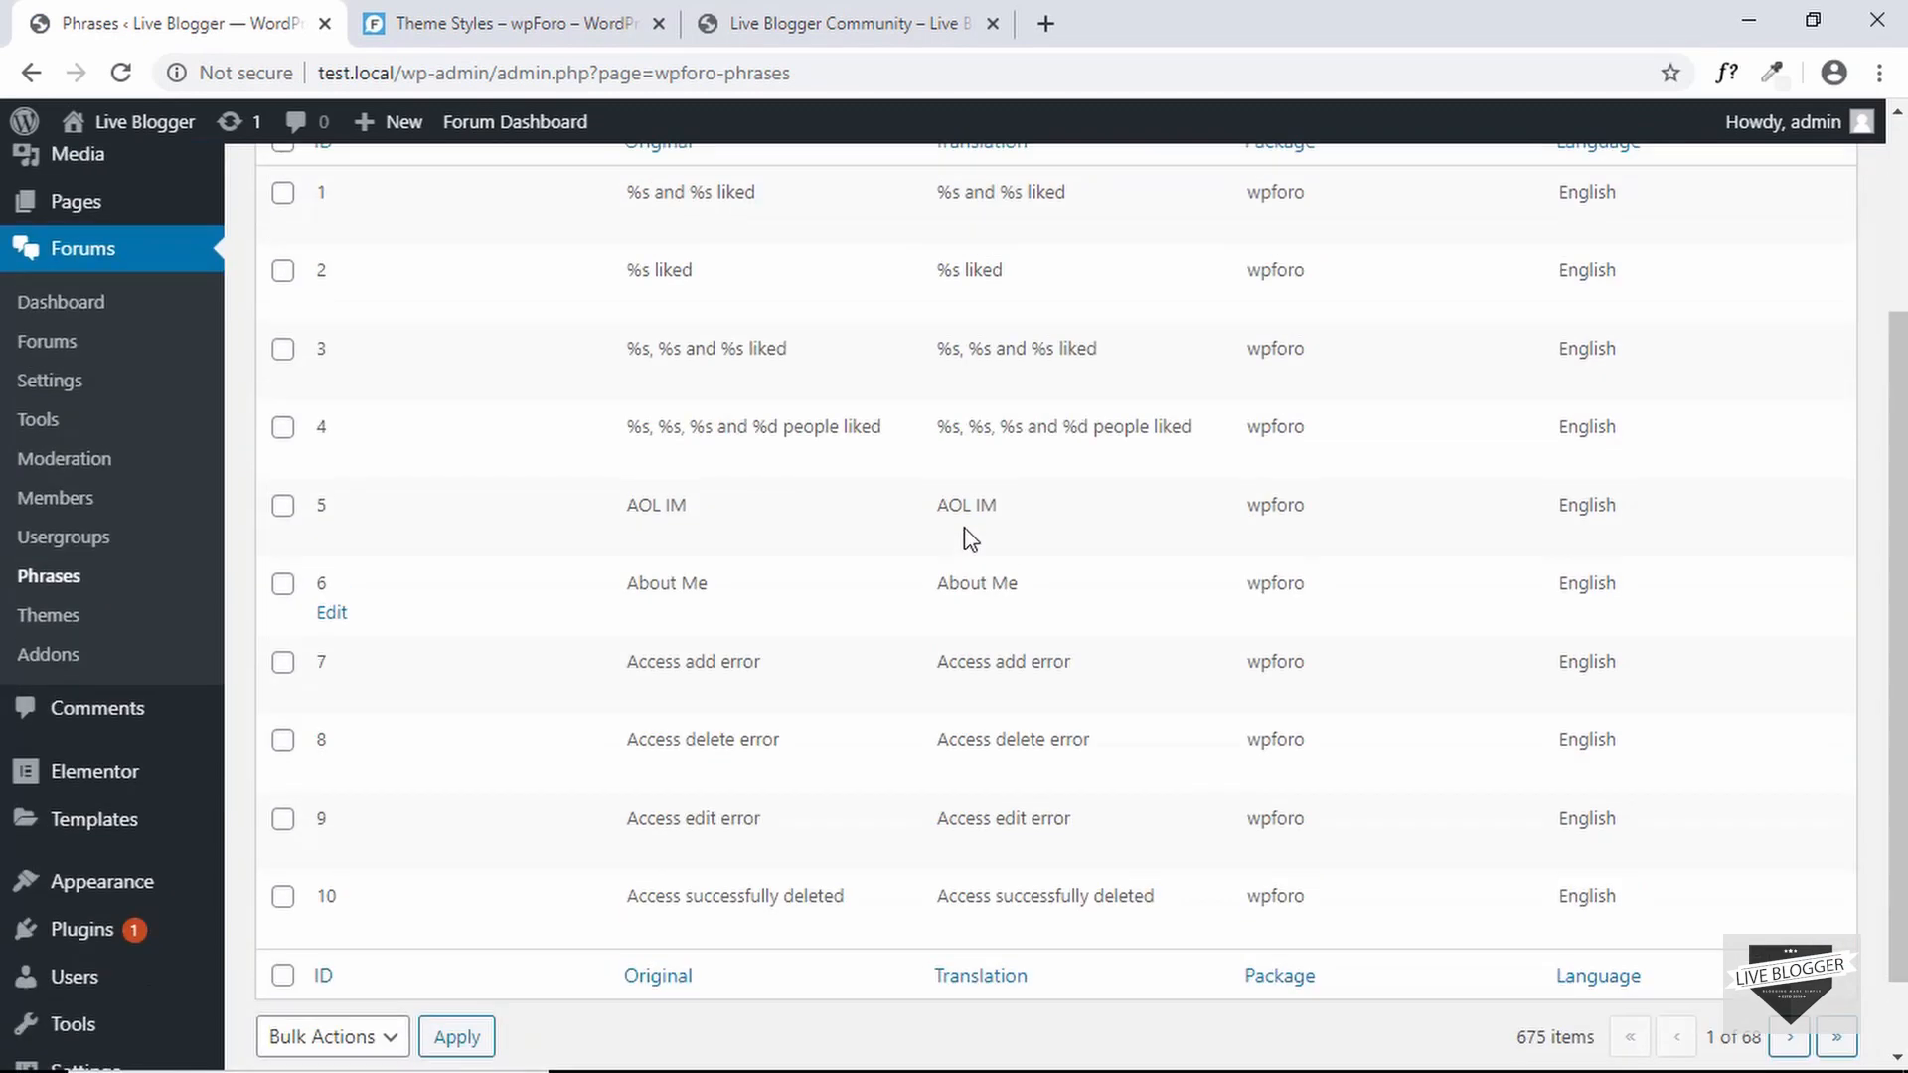
pyautogui.scroll(3, 970, 540)
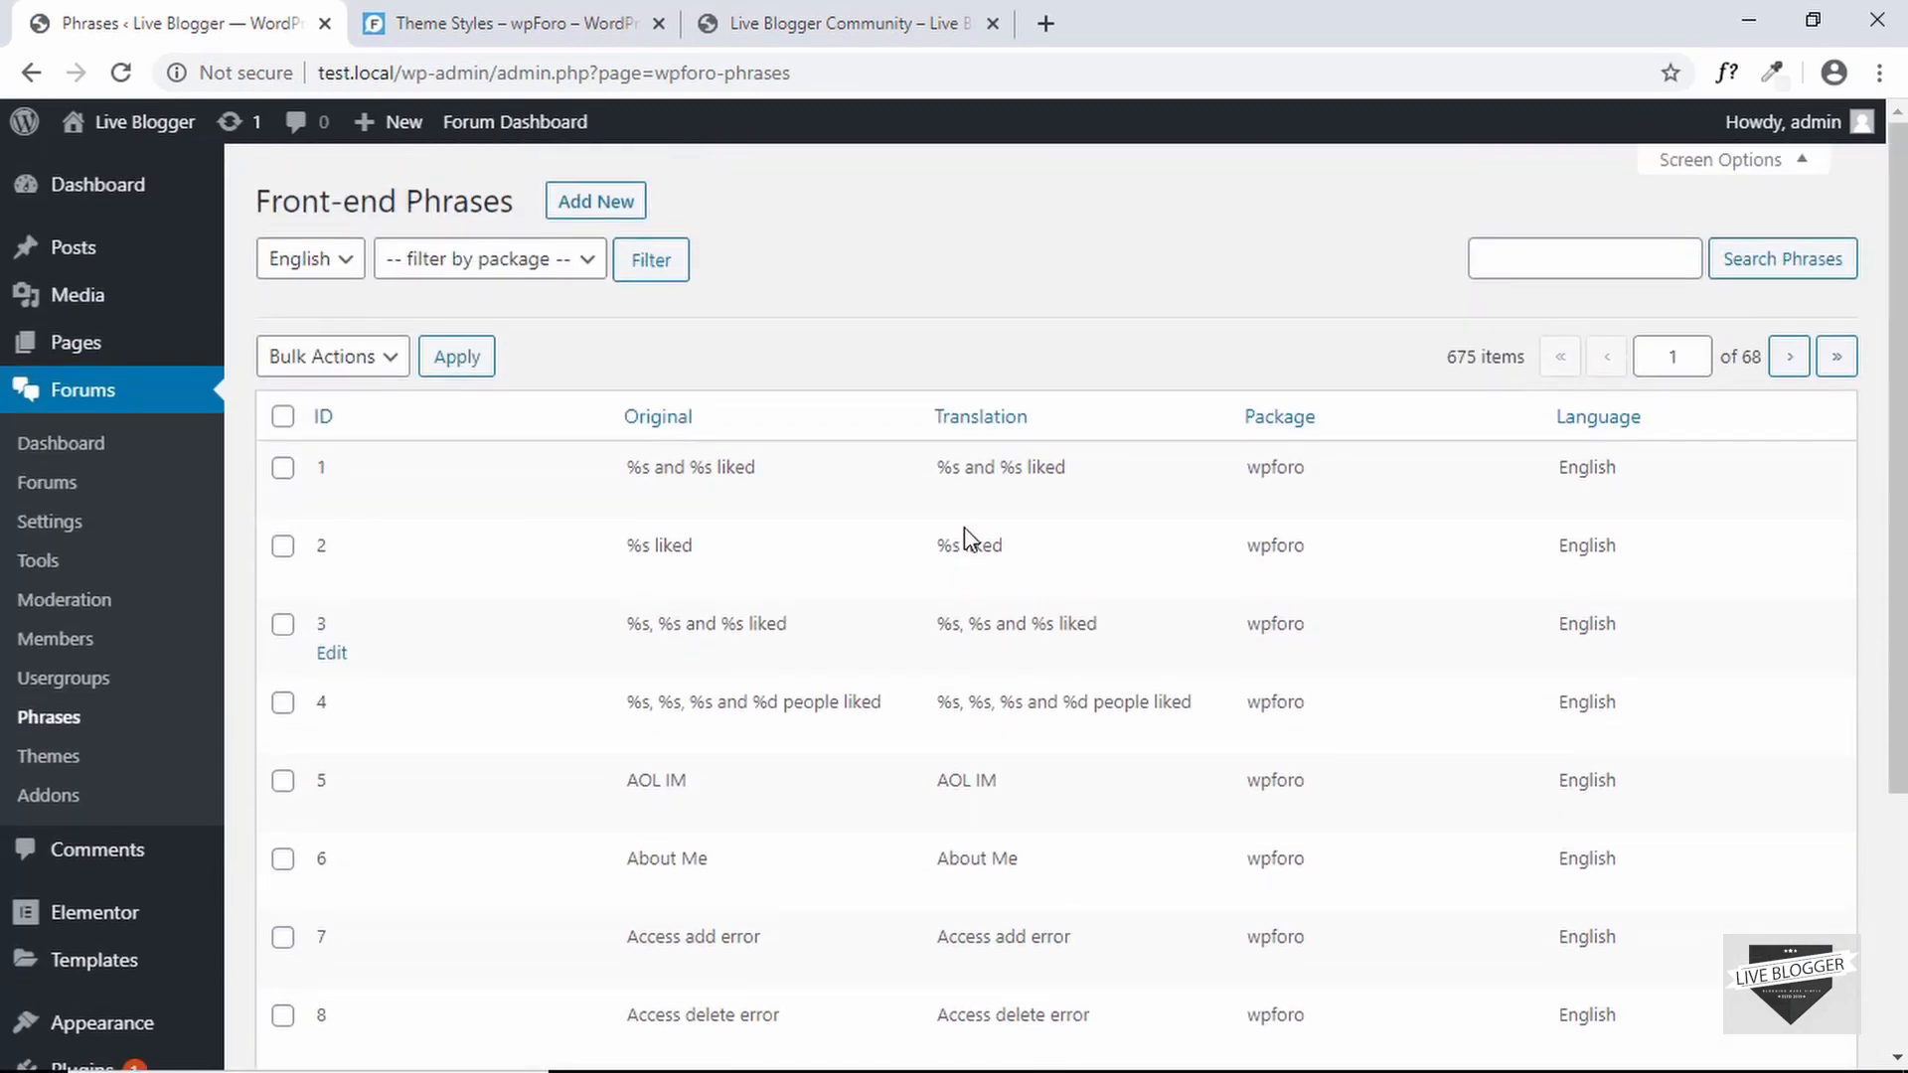
# - Open the Forum Themes page and review the /wpforo/wpf-themes/ override instructions, the active theme and its layouts
pyautogui.click(73, 765)
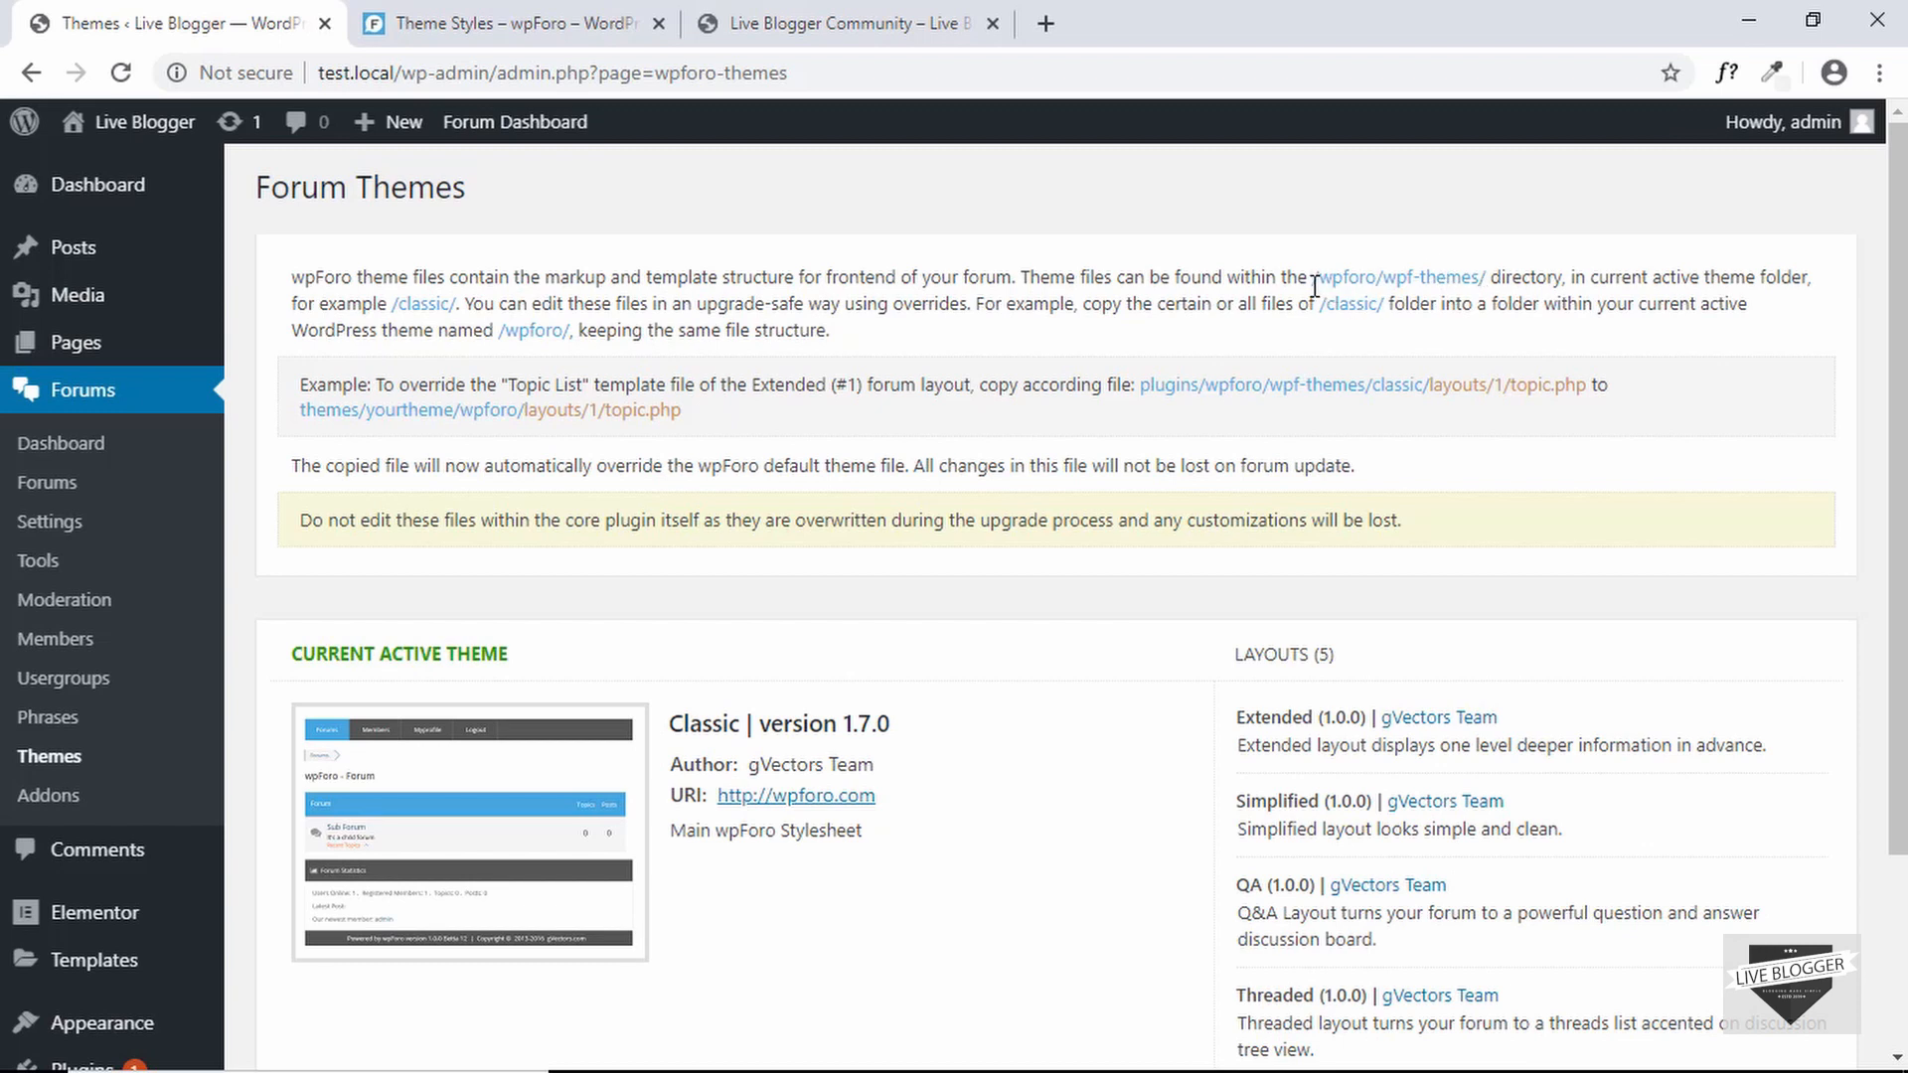
pyautogui.moveTo(1315, 286); pyautogui.dragTo(1488, 279)
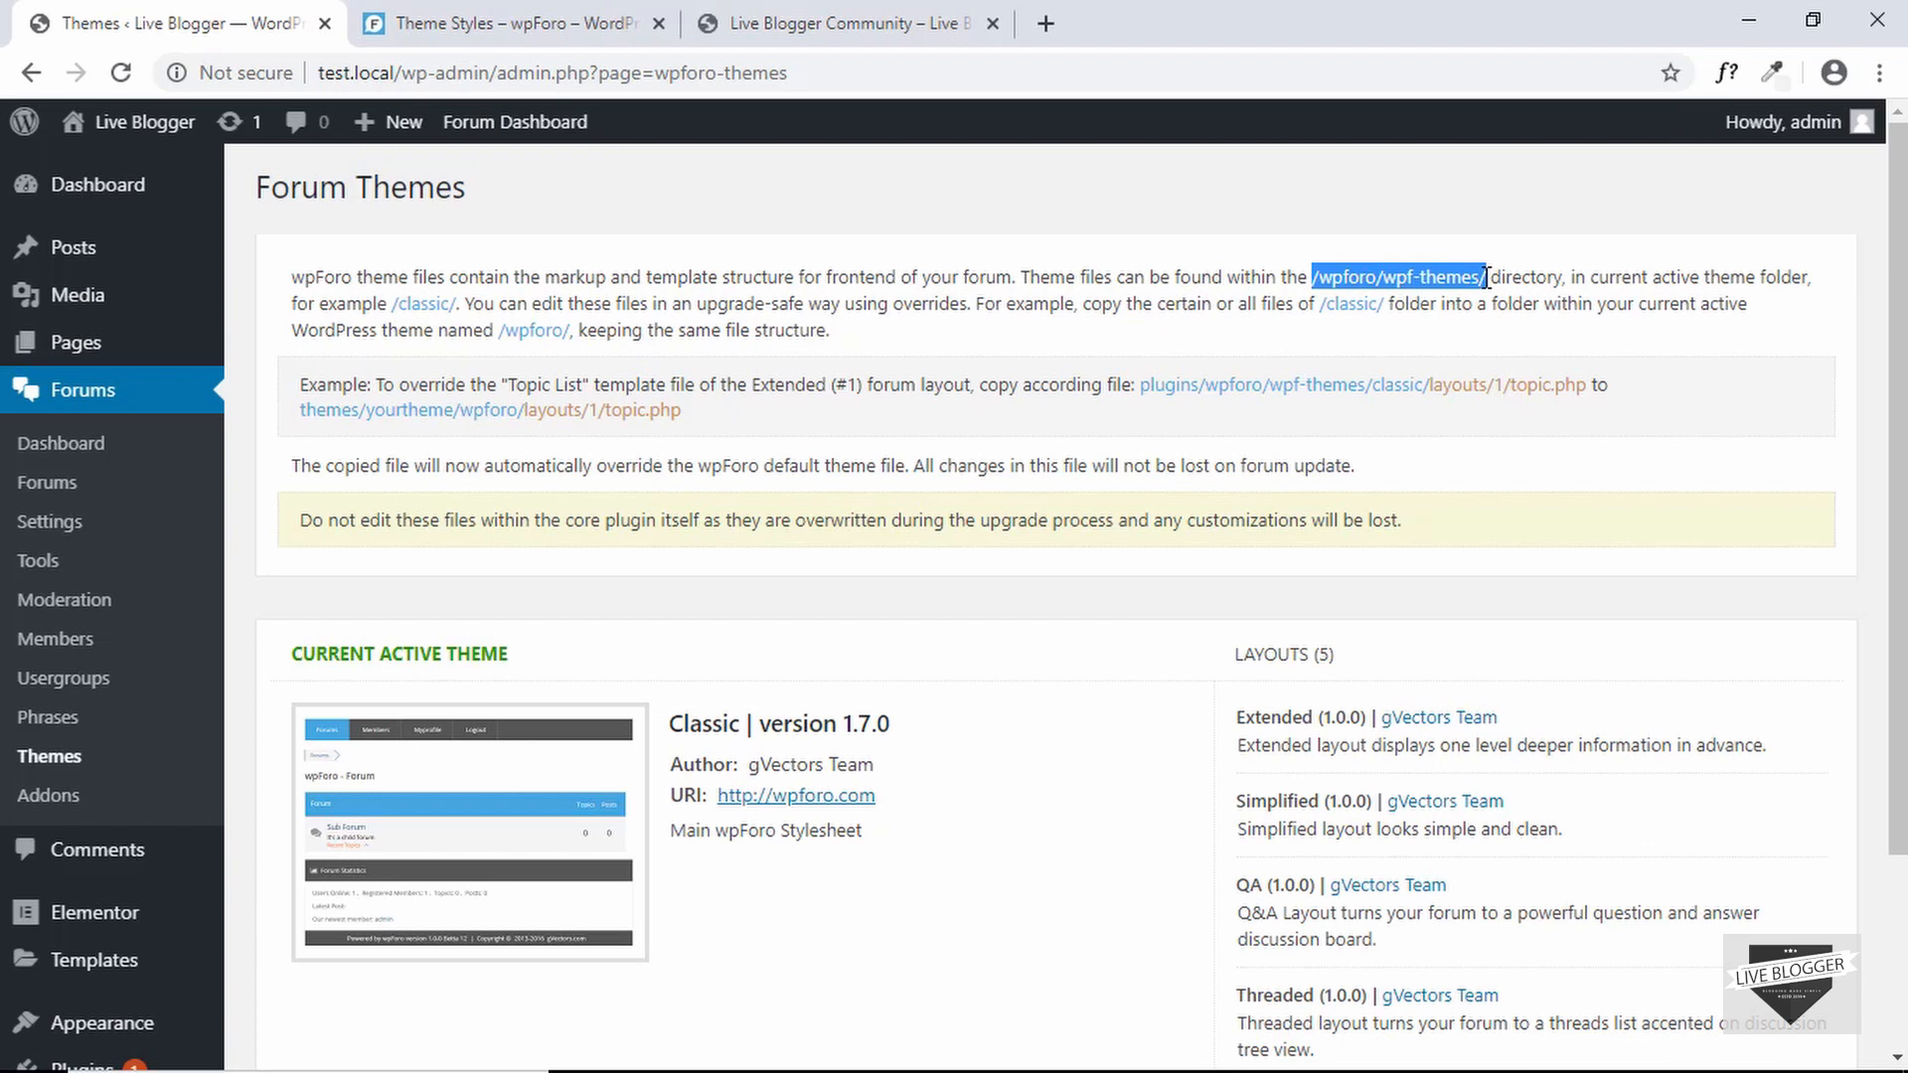
pyautogui.click(736, 386)
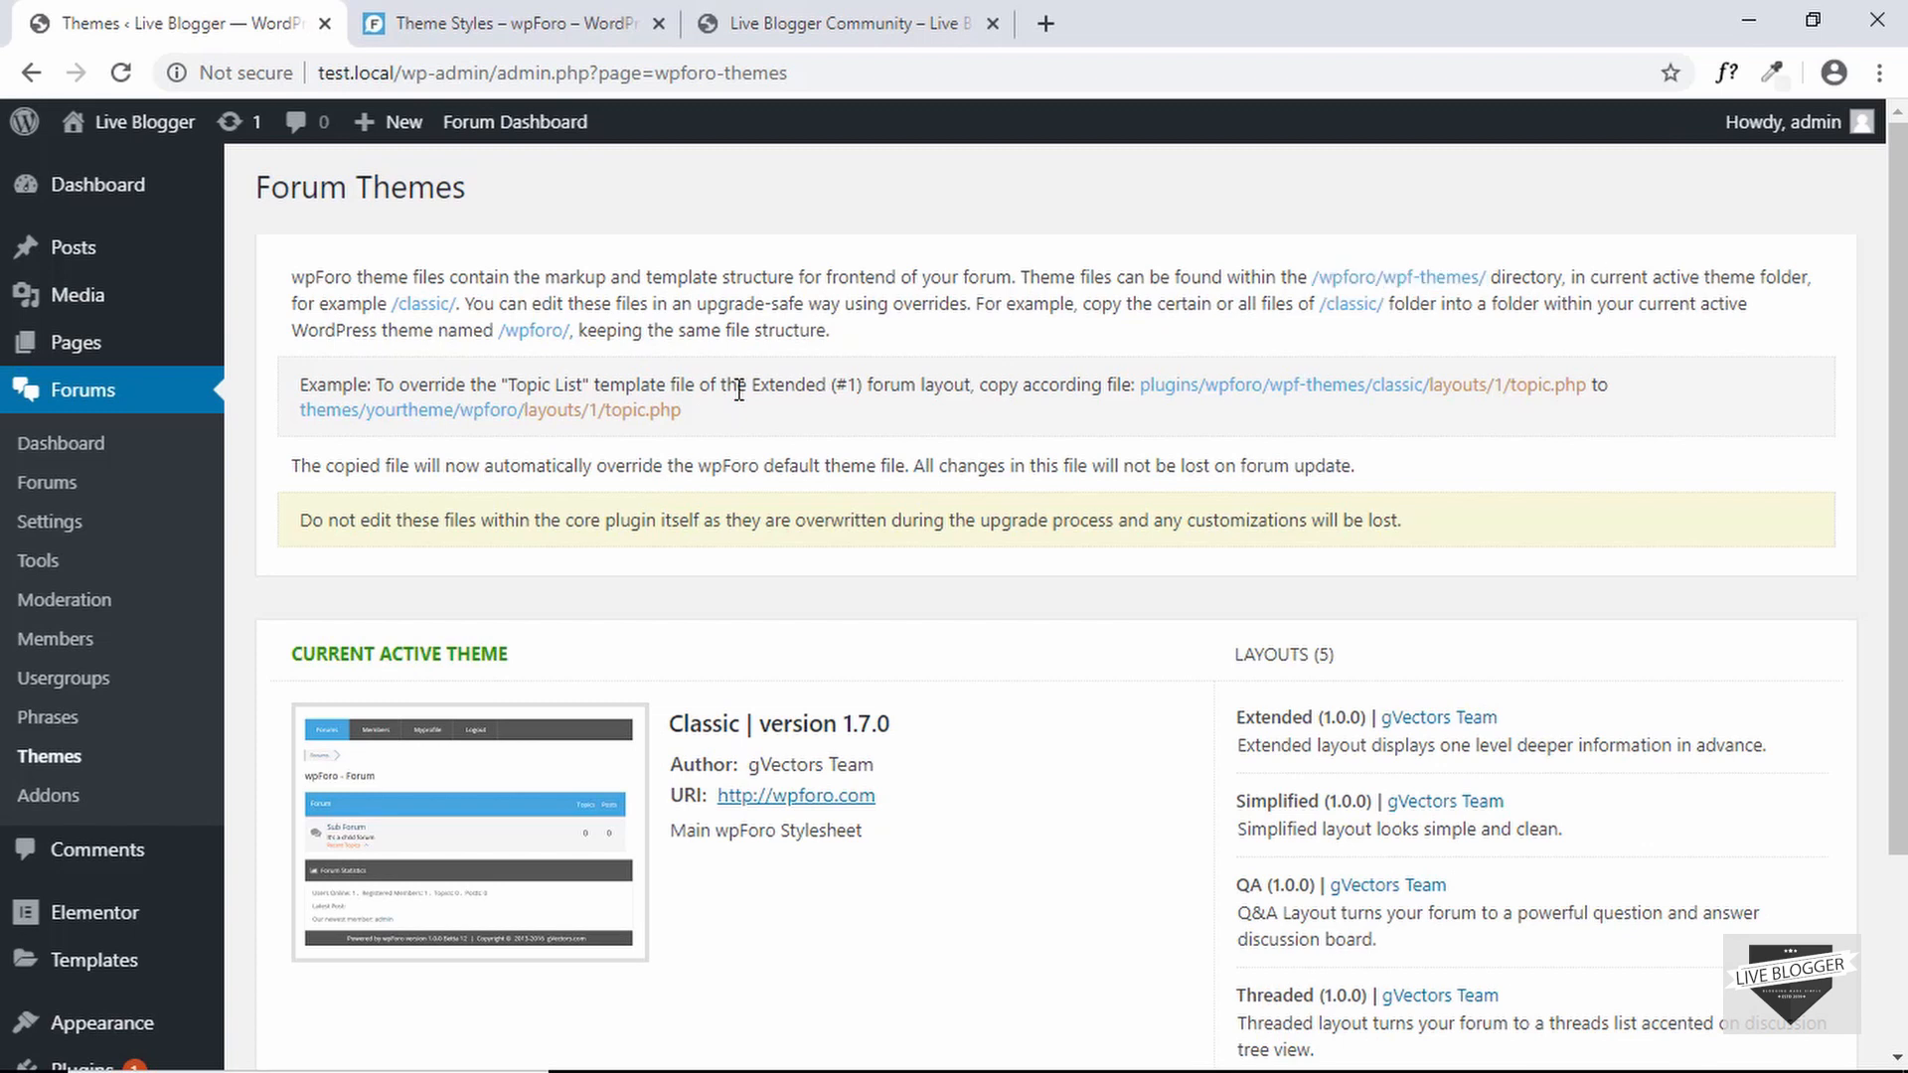
pyautogui.scroll(-1, 472, 455)
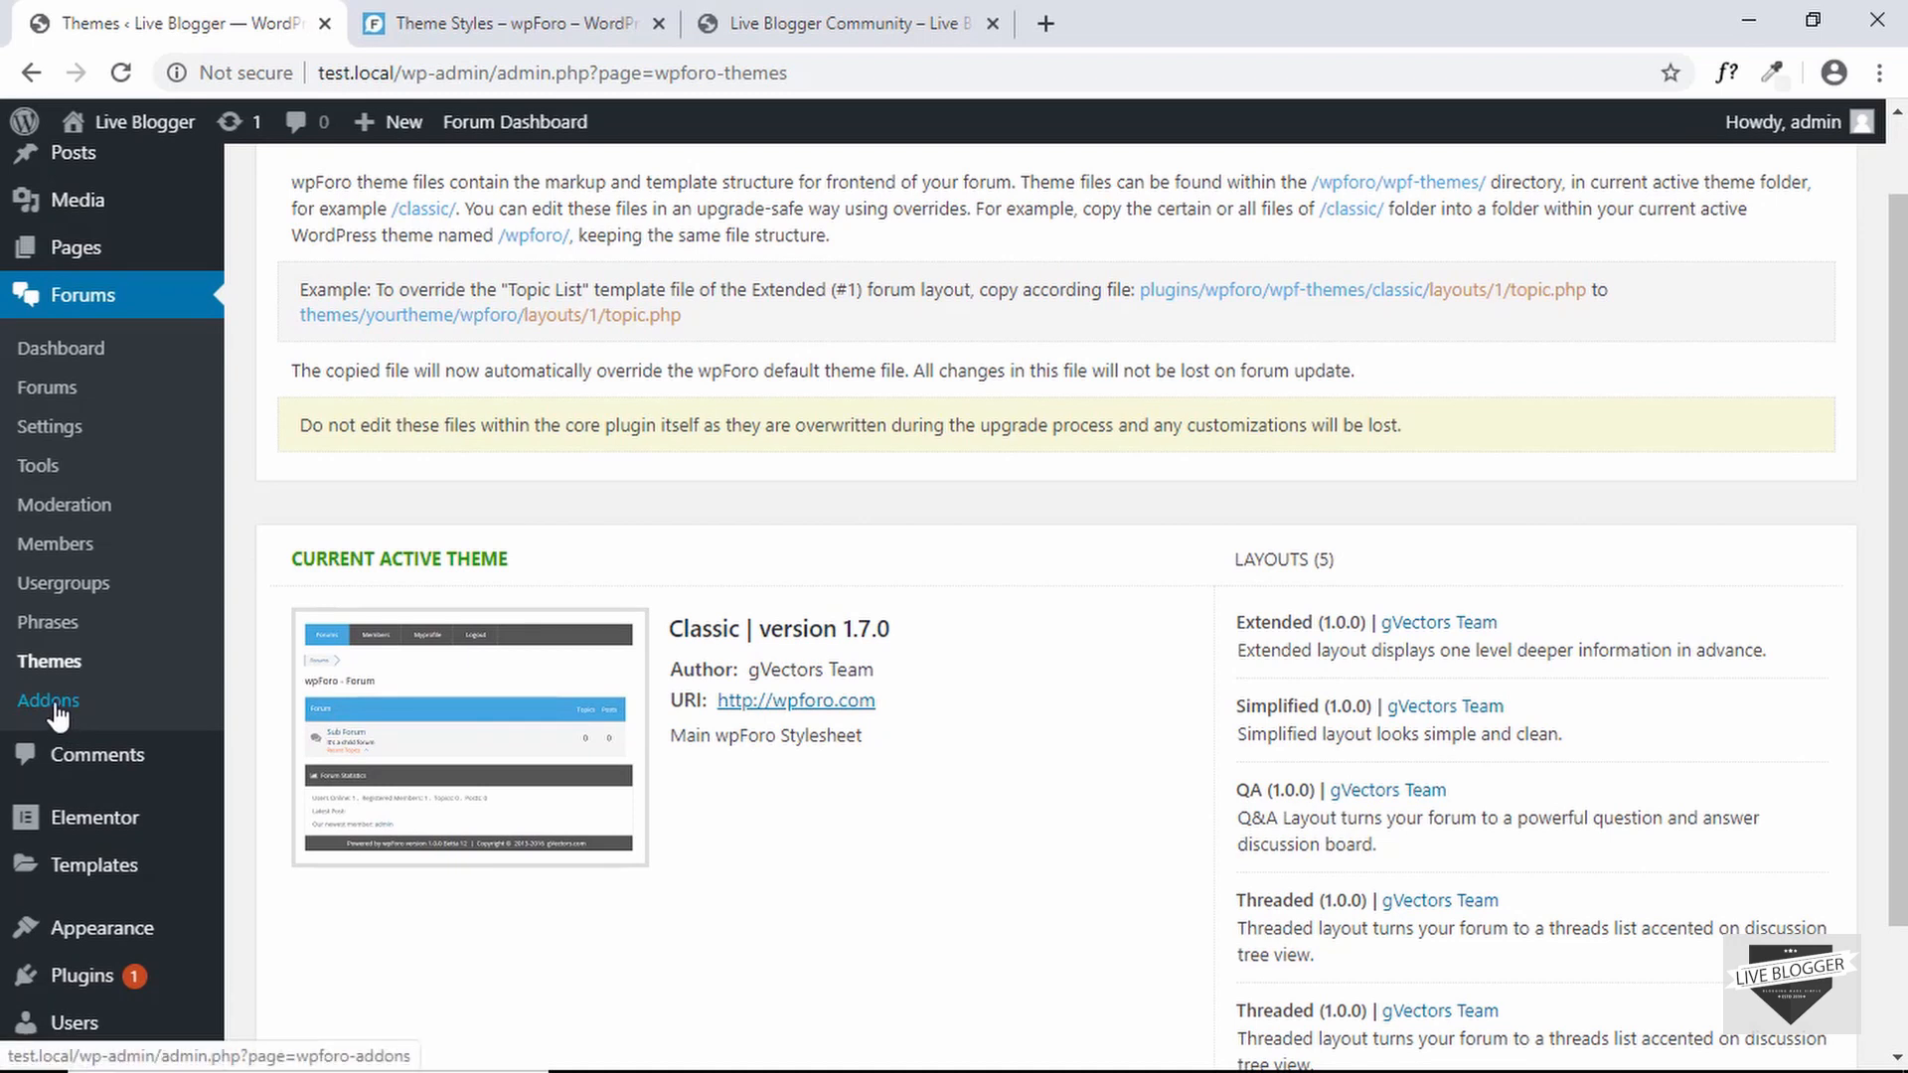
# - Open the wpForo Addons page and browse the available addons from Embeds and Polls to Ads Manager and Emoticons
pyautogui.click(50, 702)
pyautogui.scroll(-2, 997, 572)
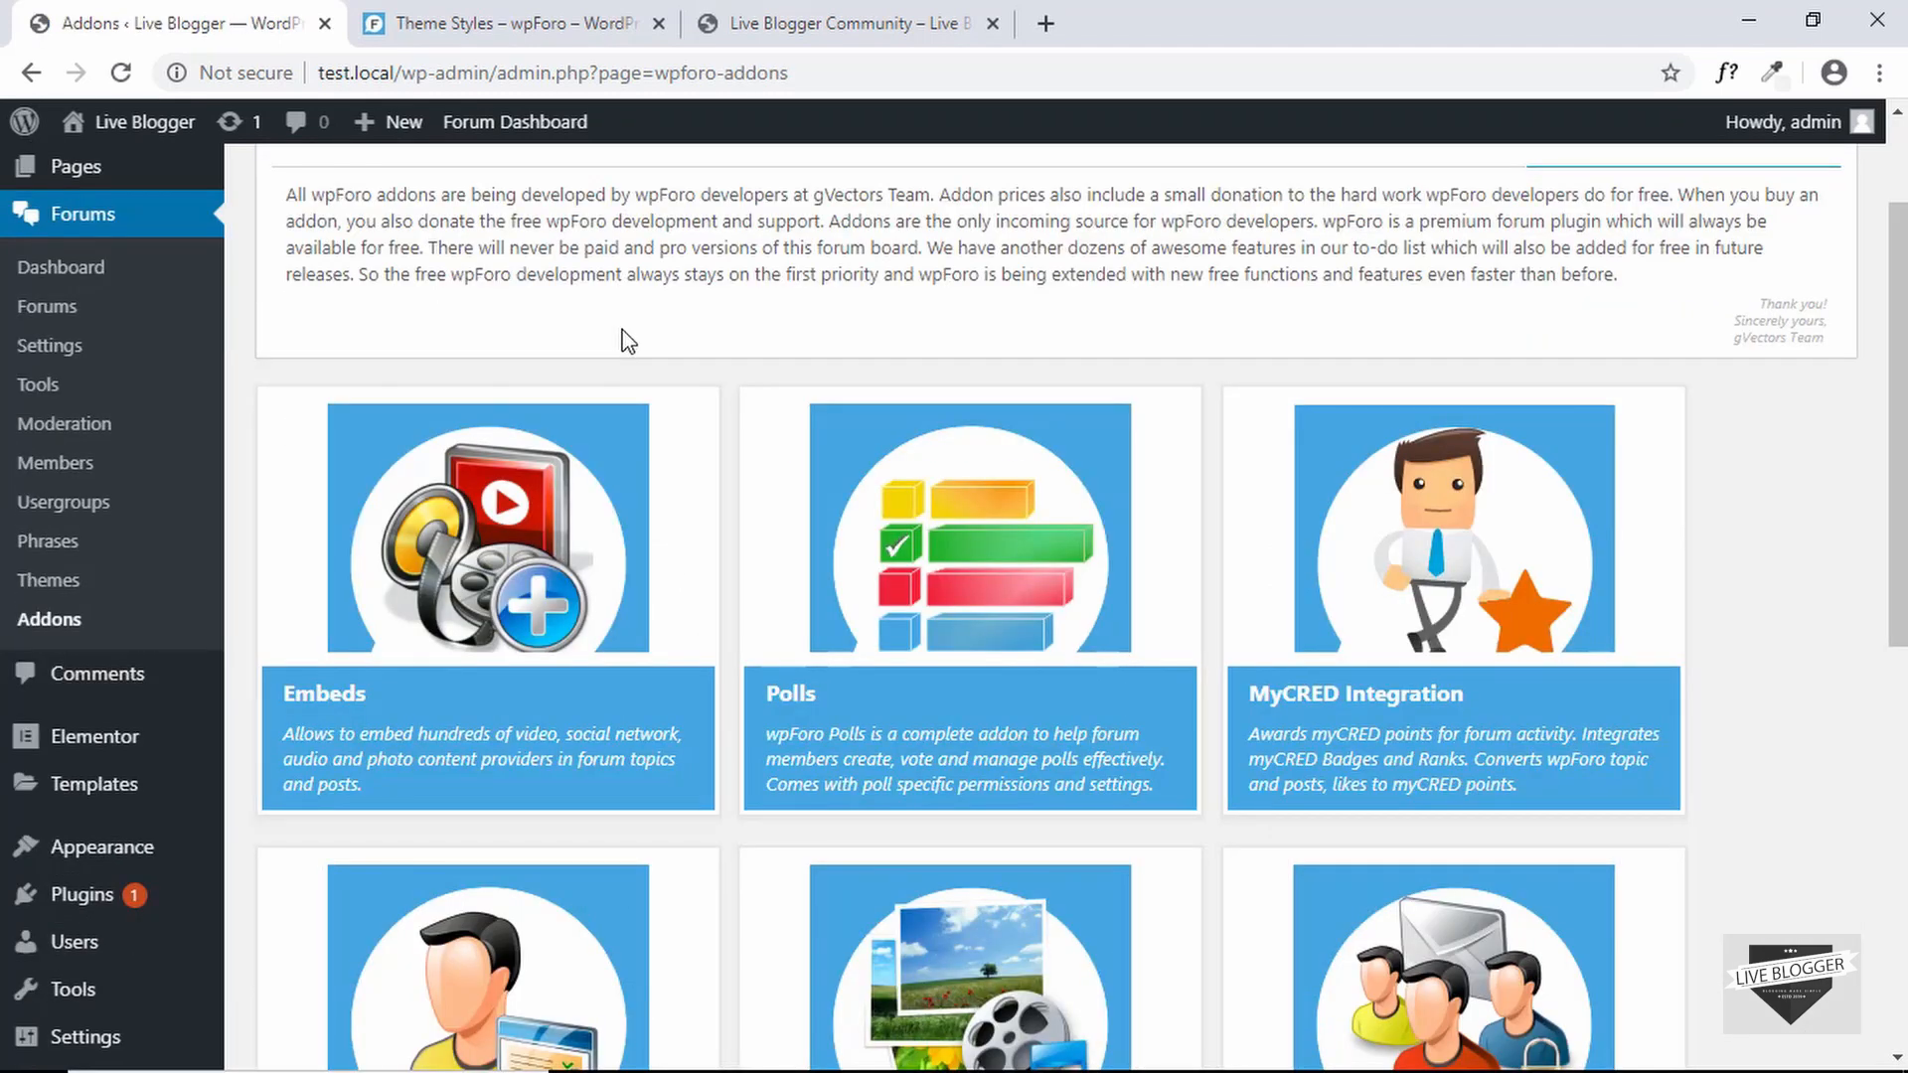
pyautogui.moveTo(608, 457)
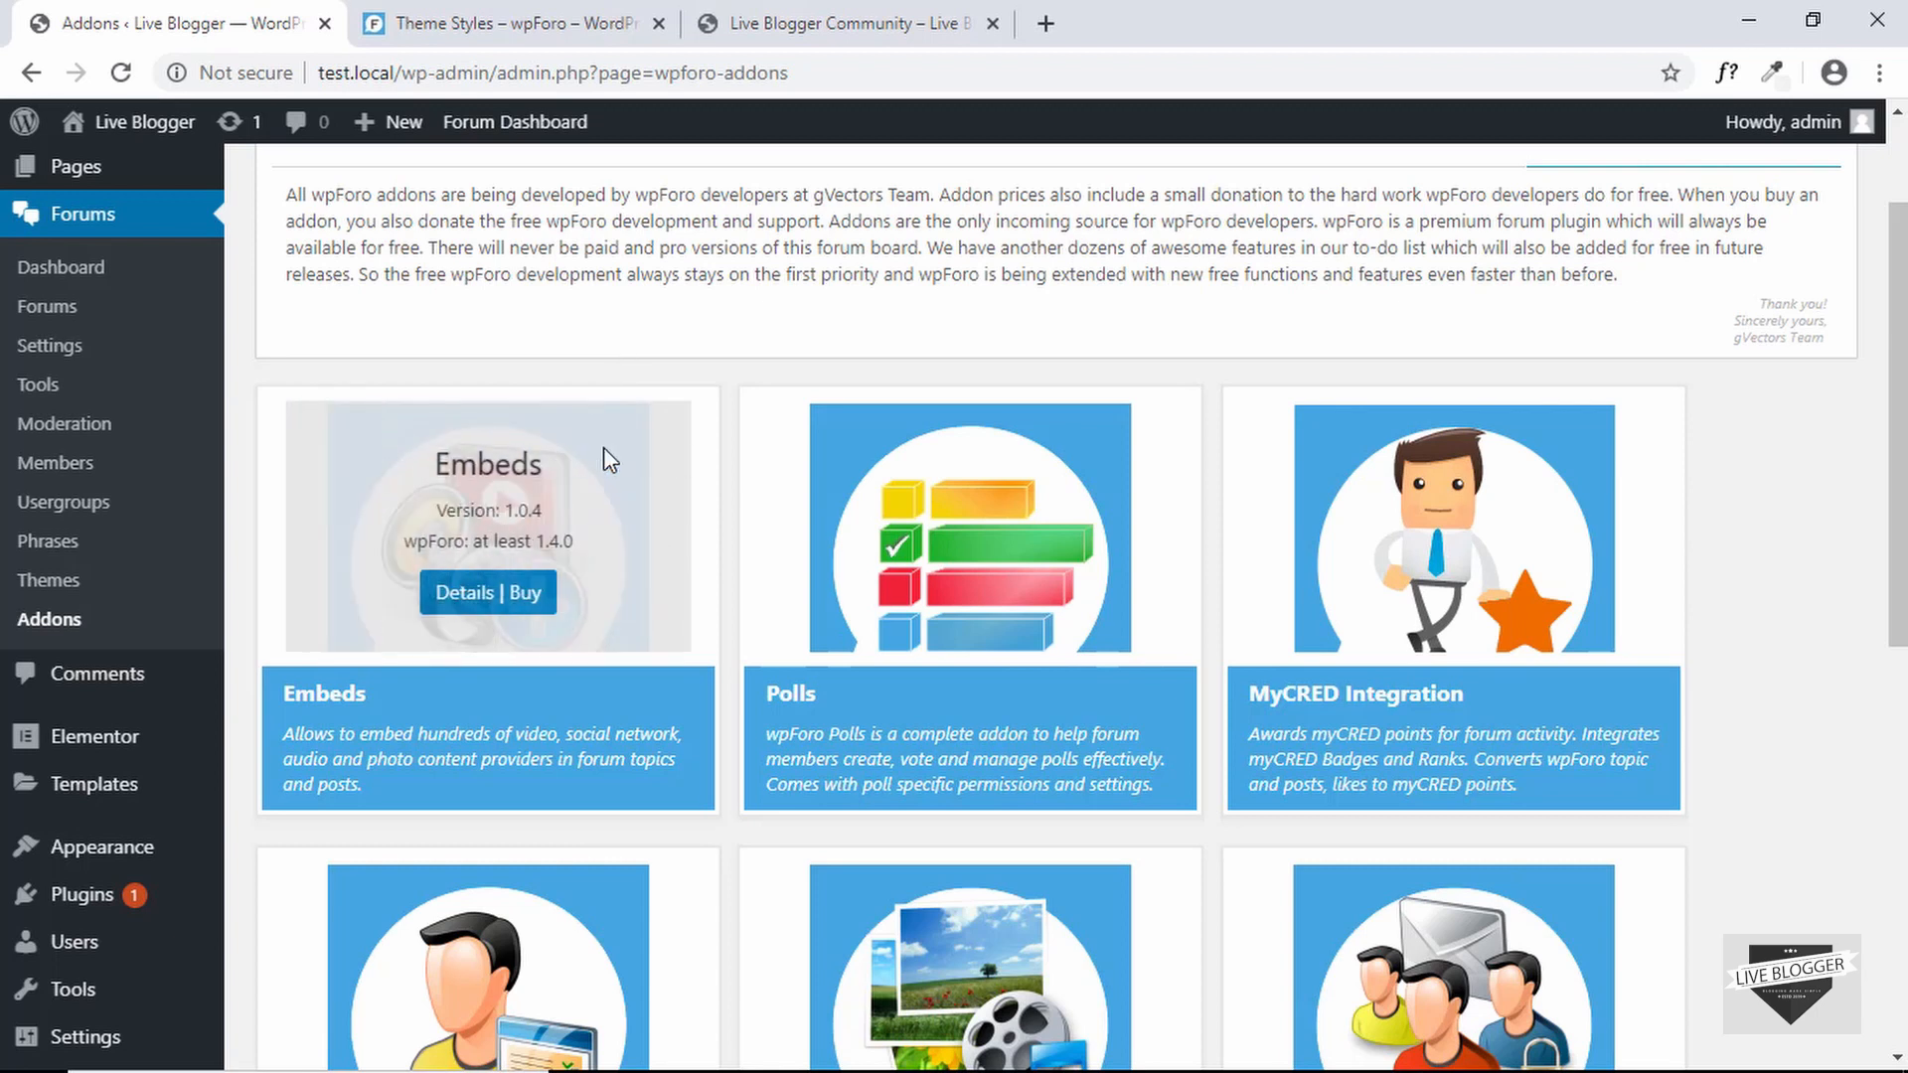
pyautogui.scroll(-2, 994, 398)
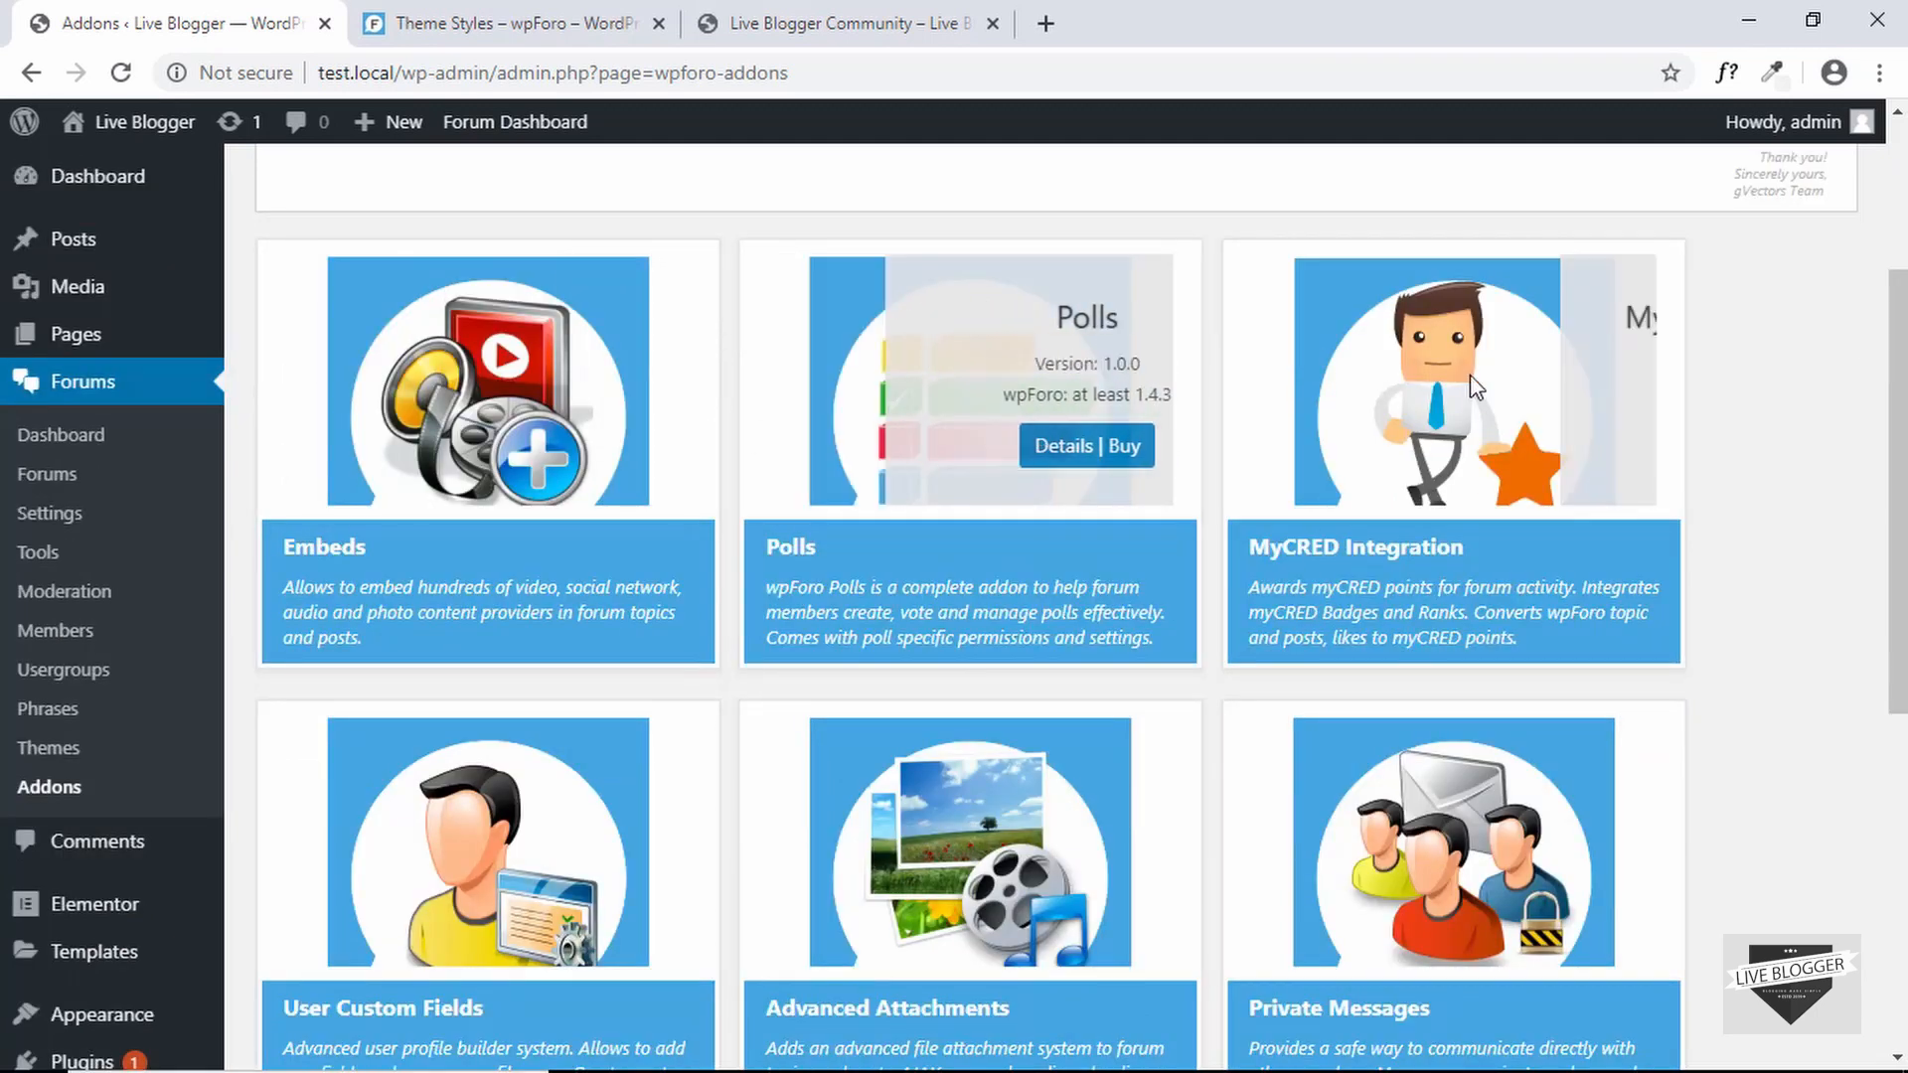
pyautogui.moveTo(1470, 381)
pyautogui.scroll(-7, 1470, 381)
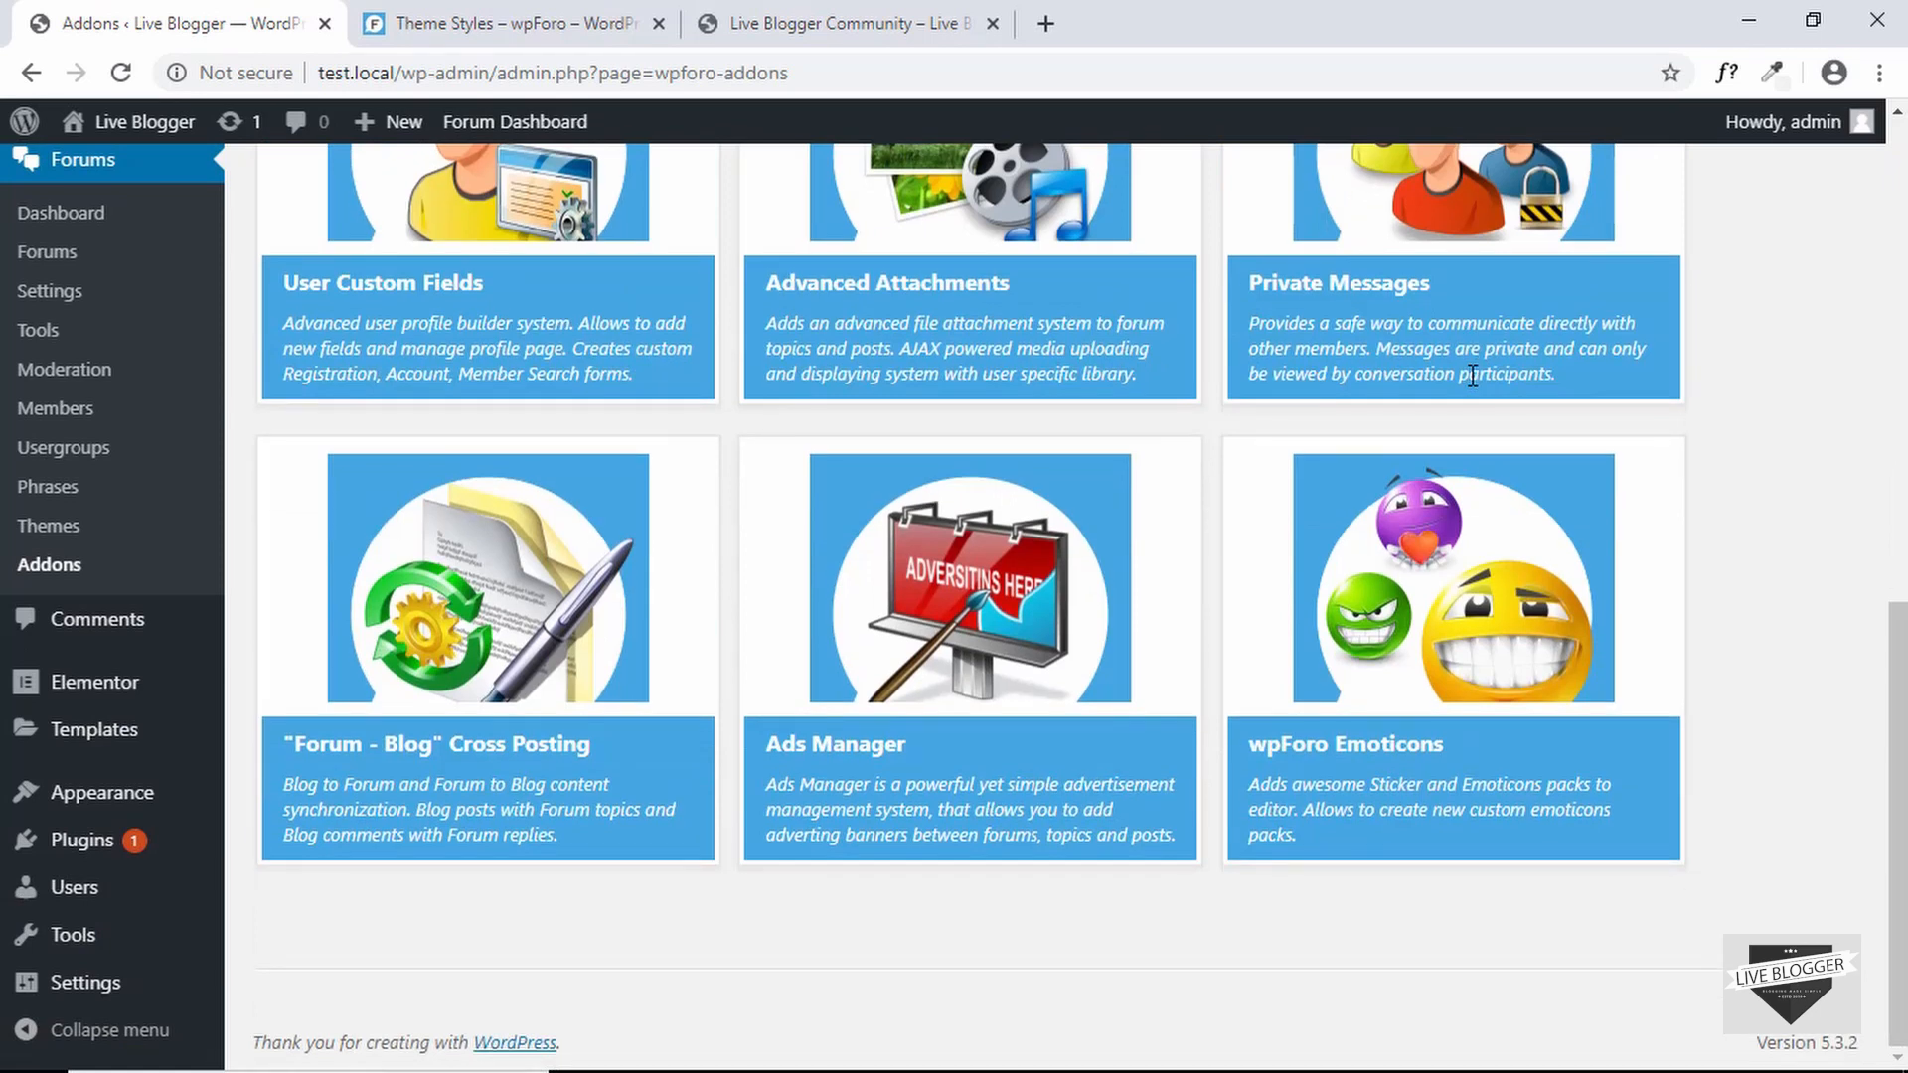
pyautogui.moveTo(1363, 523)
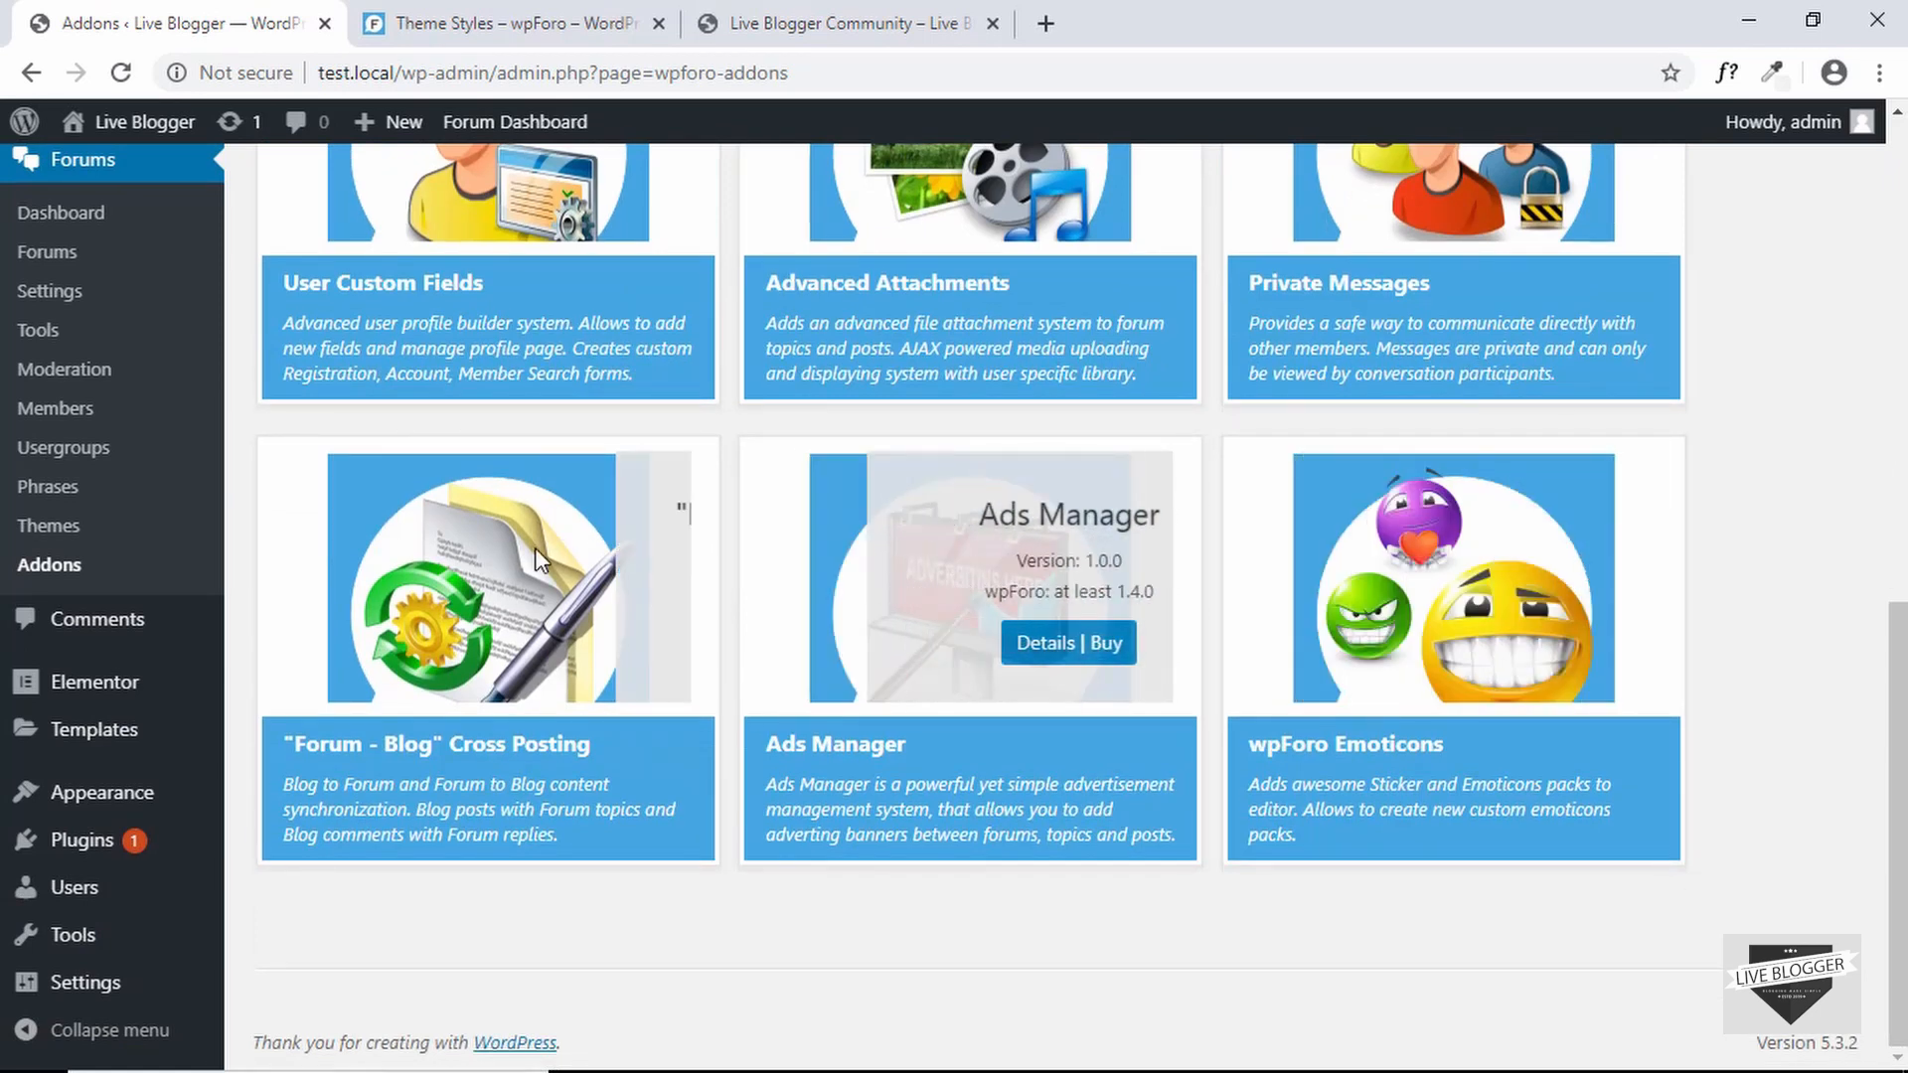
pyautogui.moveTo(537, 559)
pyautogui.scroll(10, 535, 547)
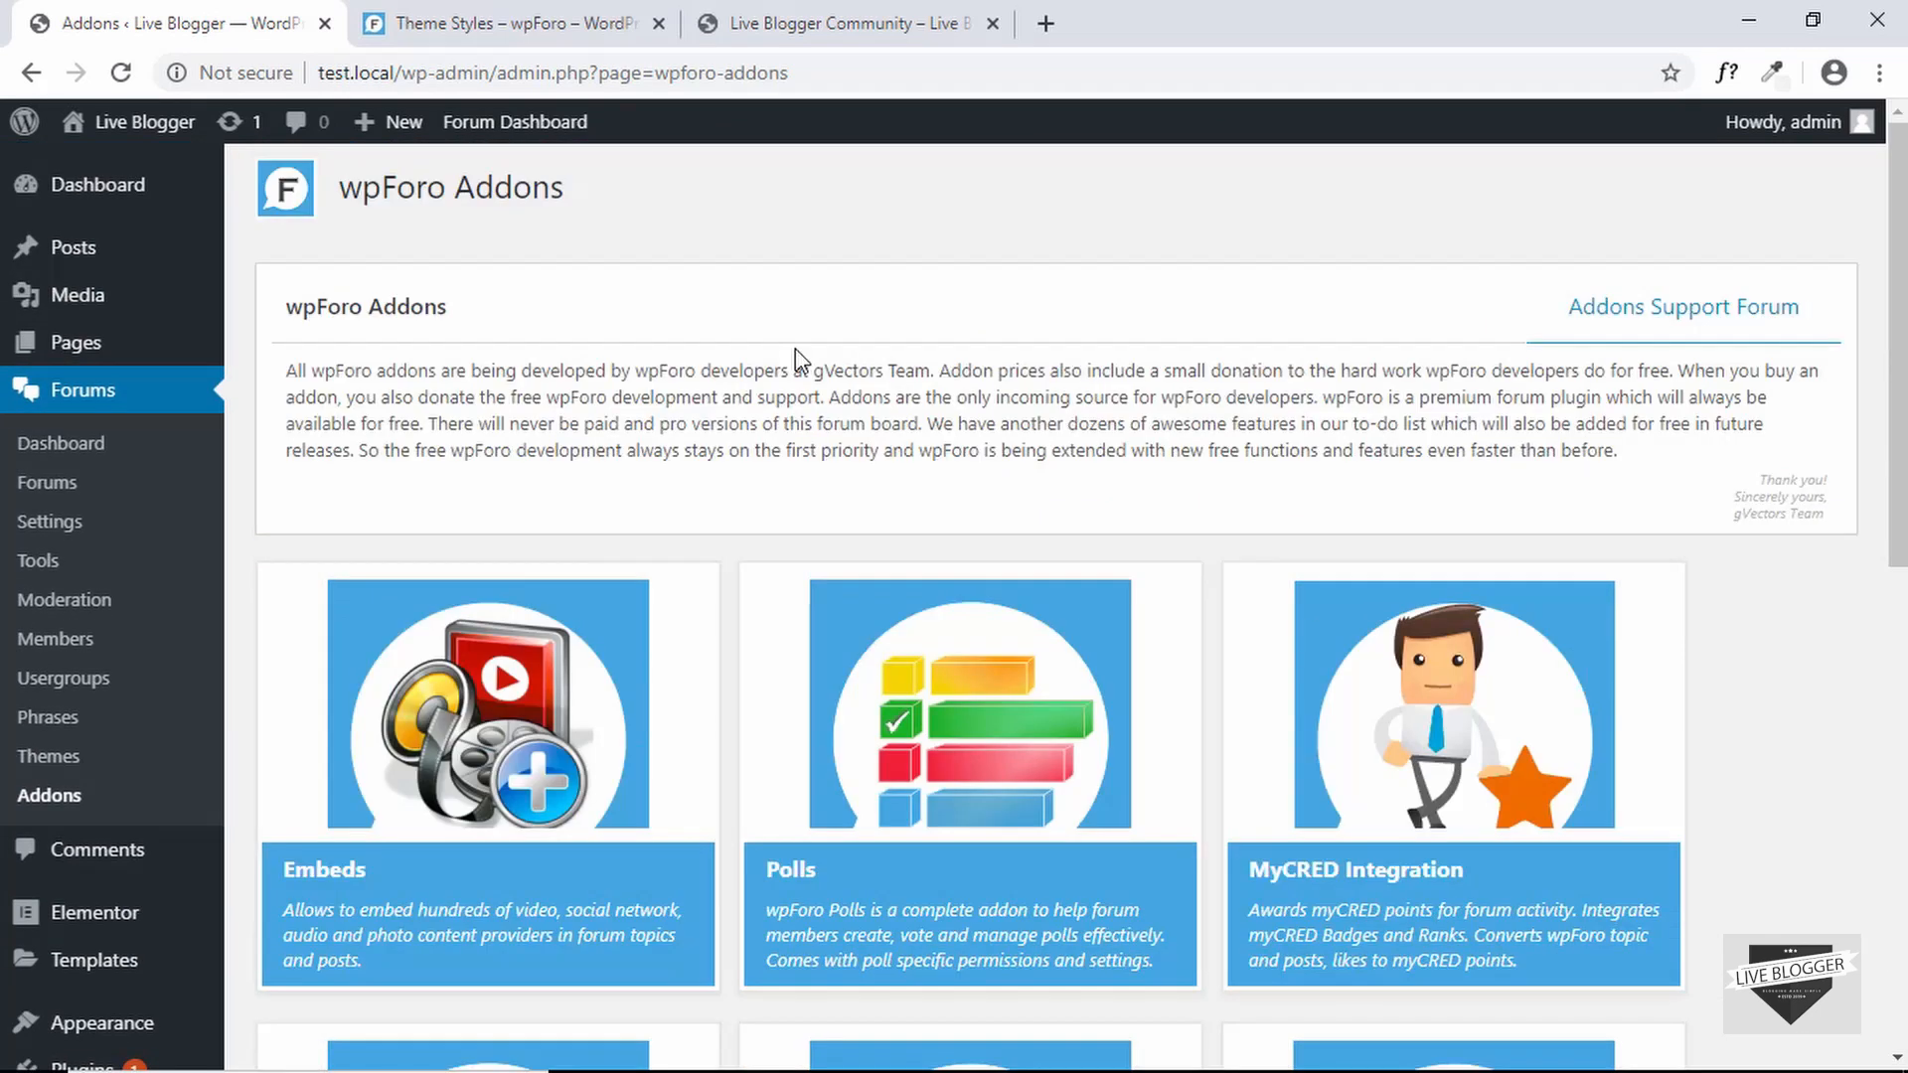